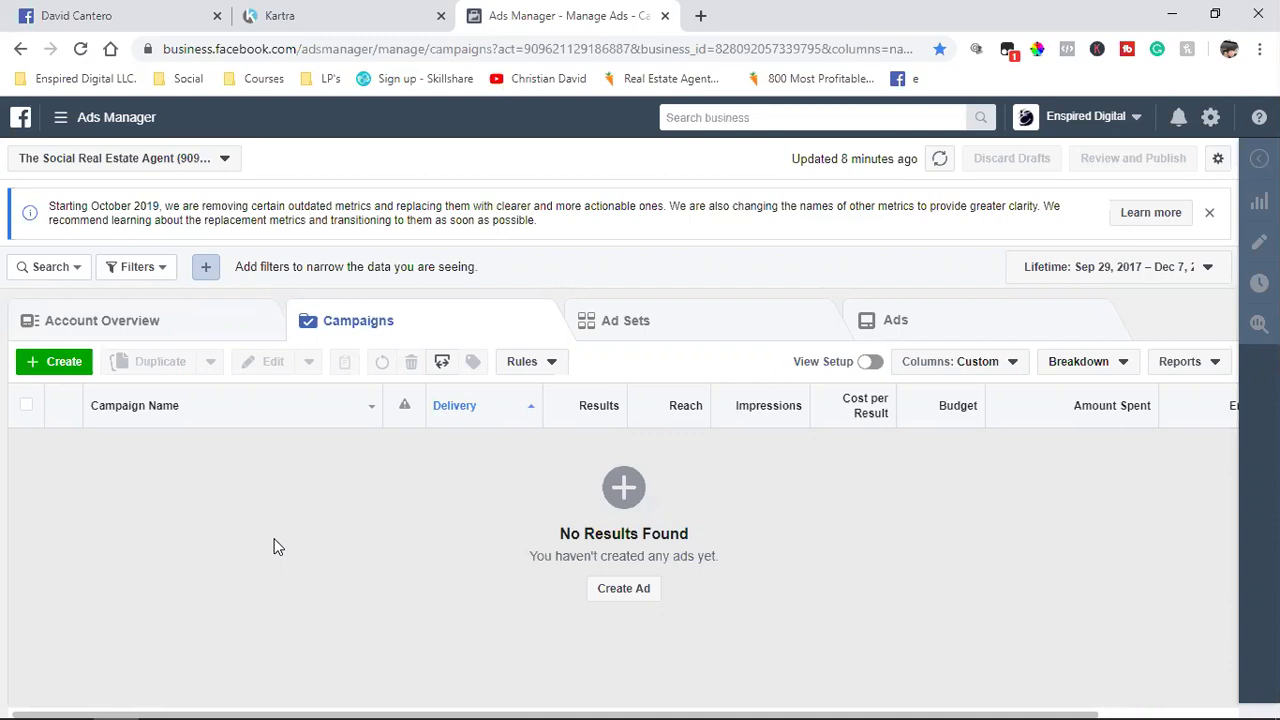
Step: Dismiss the October 2019 outdated-metrics notice above the Campaigns list
{"action": "left_click", "coordinate": [1209, 212]}
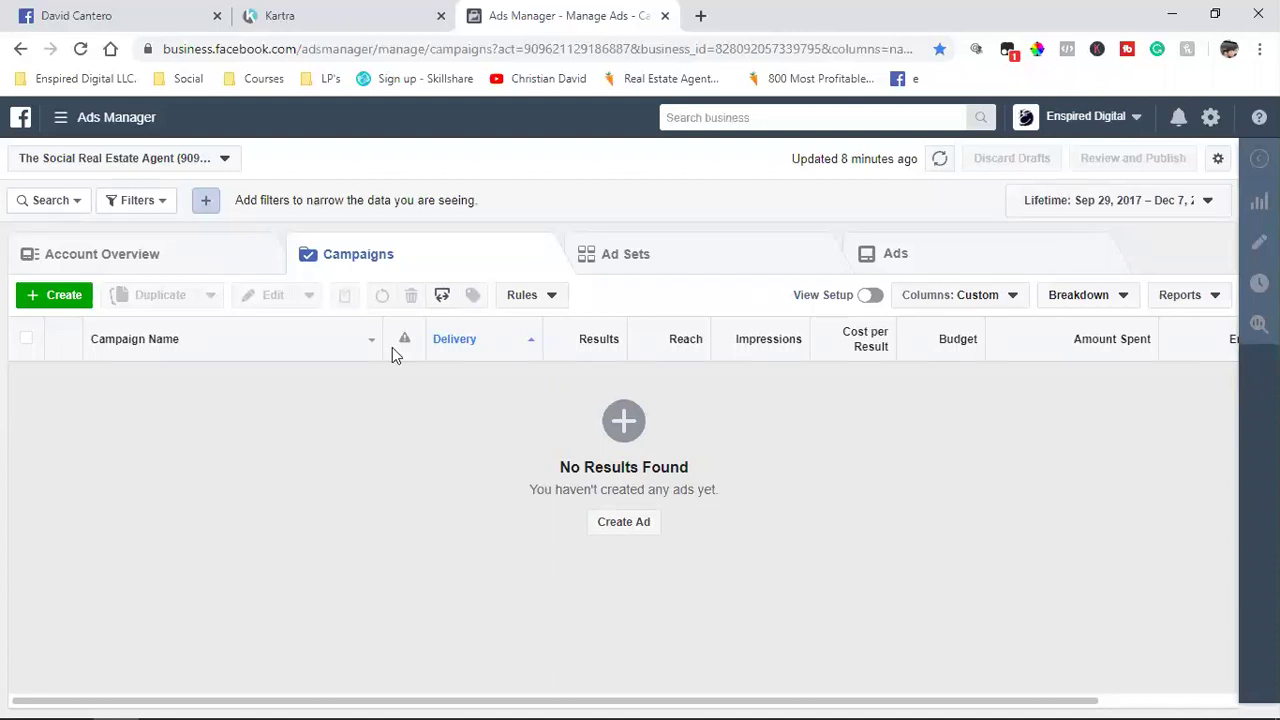
{"action": "left_click", "coordinate": [700, 15]}
Step: Load the FB Ads 4 Beginners site and check its Facebook pixel events with Pixel Helper
{"action": "type", "text": "www.fb"}
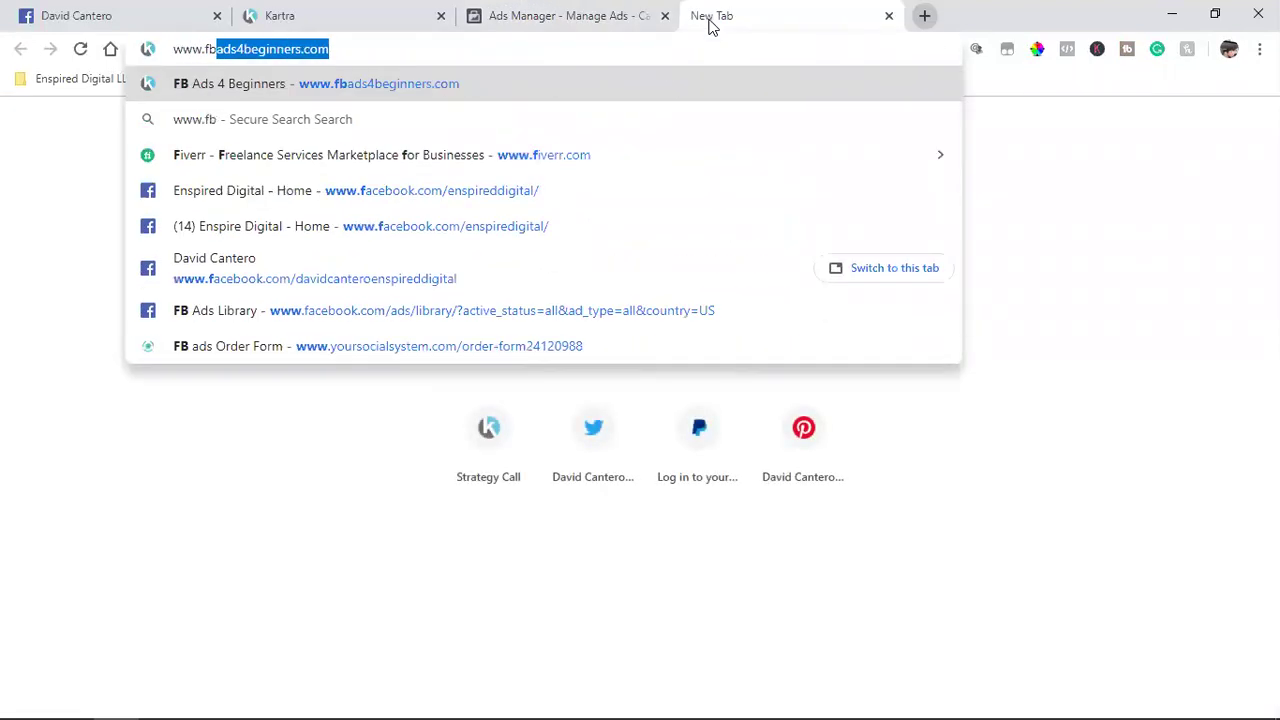
{"action": "key", "text": "Return"}
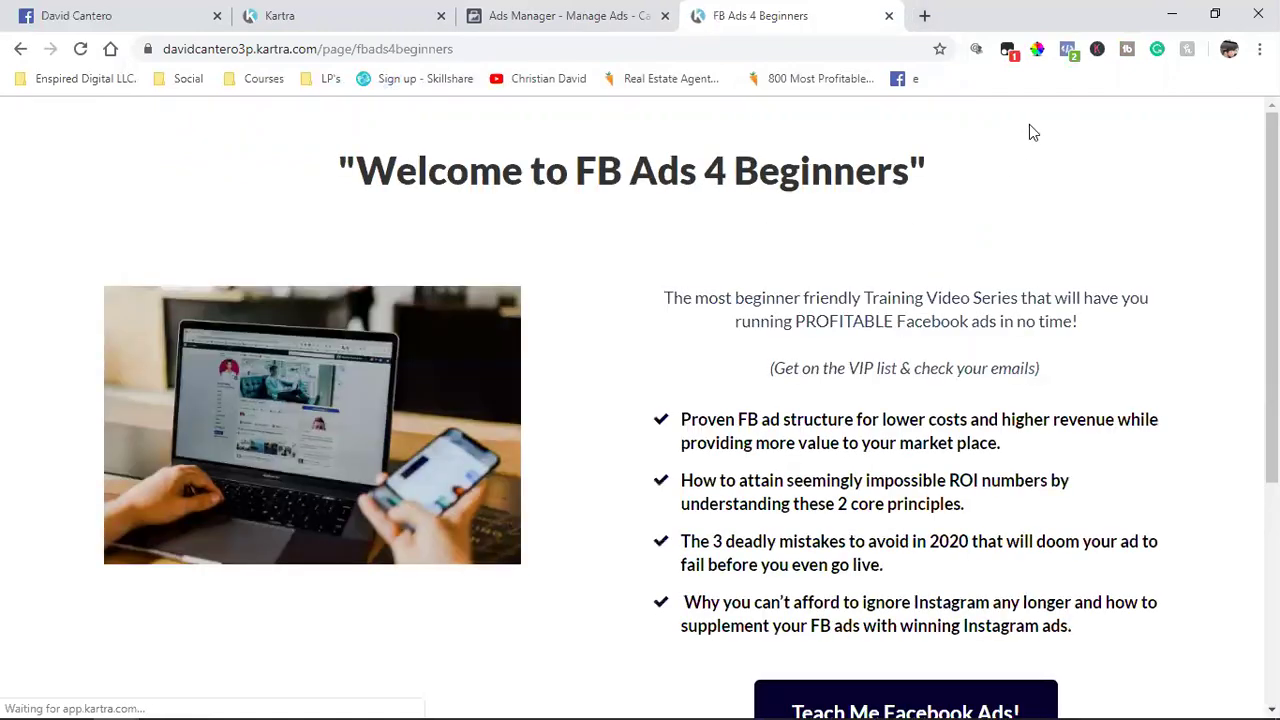
{"action": "left_click", "coordinate": [1068, 52]}
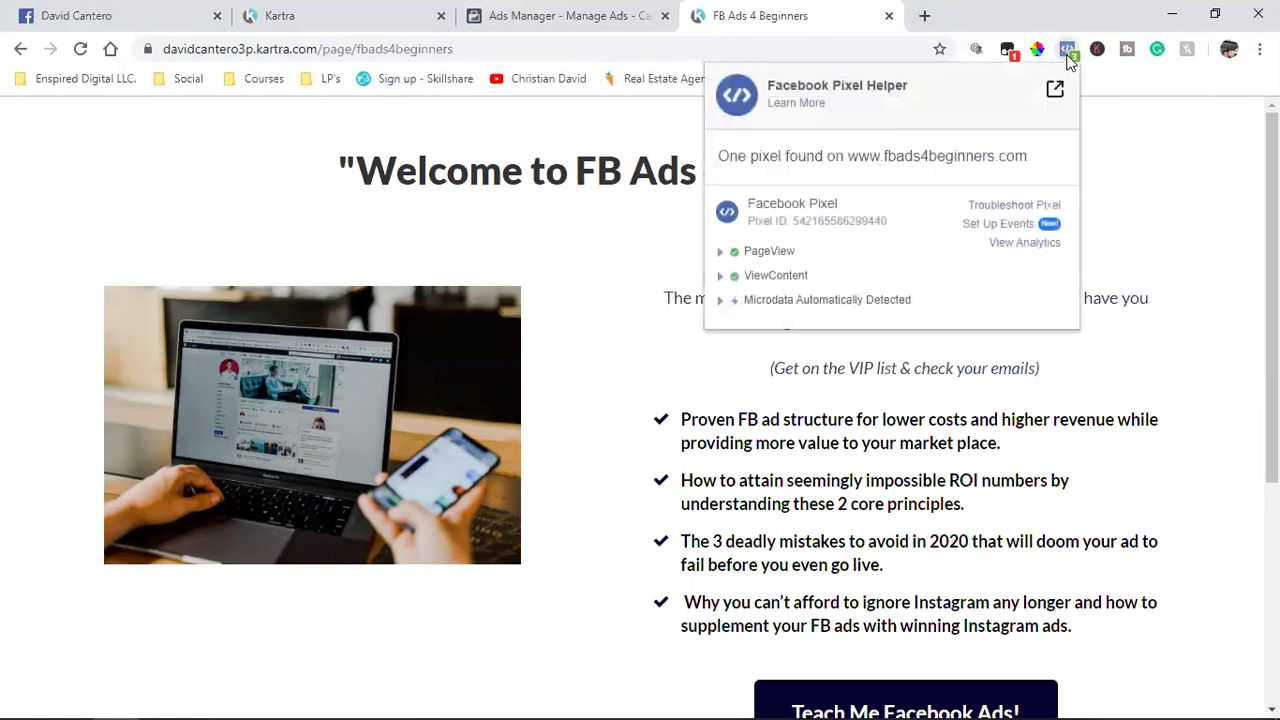
{"action": "left_click", "coordinate": [783, 357]}
Step: Scroll the landing page and open the 'Teach Me Facebook Ads!' VIP sign-up form
{"action": "scroll", "coordinate": [760, 490], "scroll_direction": "down", "scroll_amount": 3}
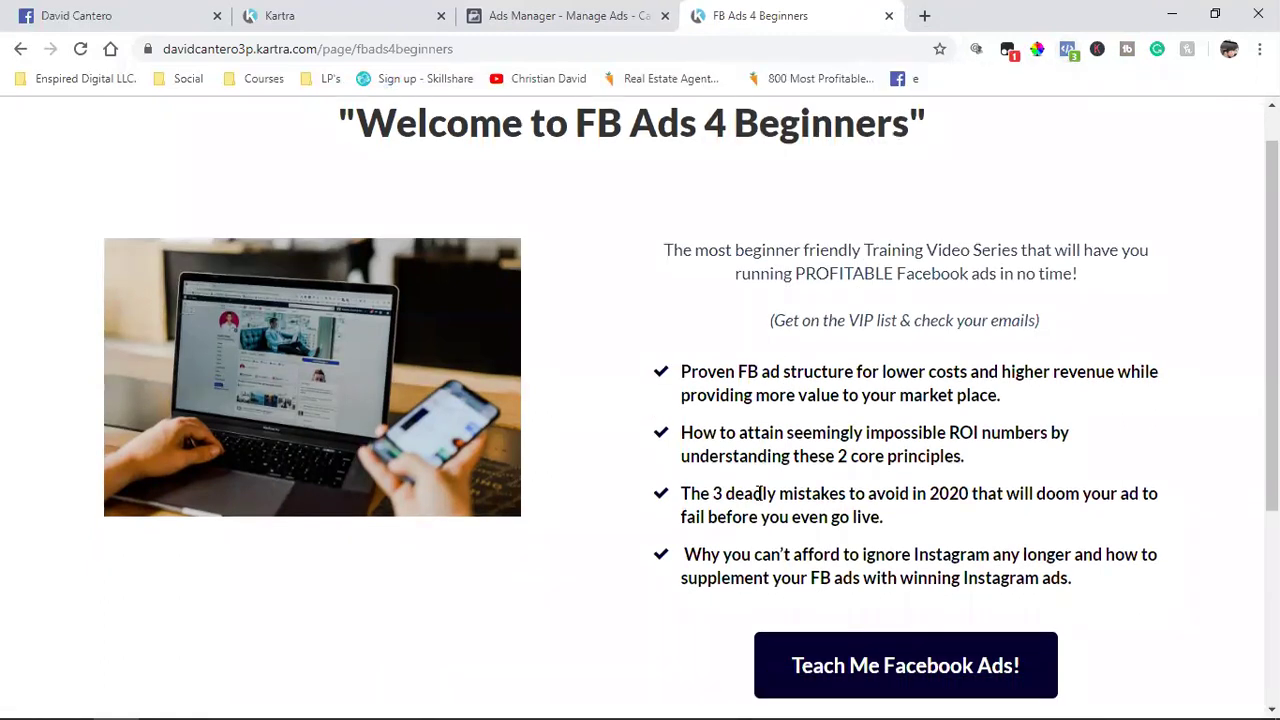
{"action": "scroll", "coordinate": [554, 485], "scroll_direction": "up", "scroll_amount": 3}
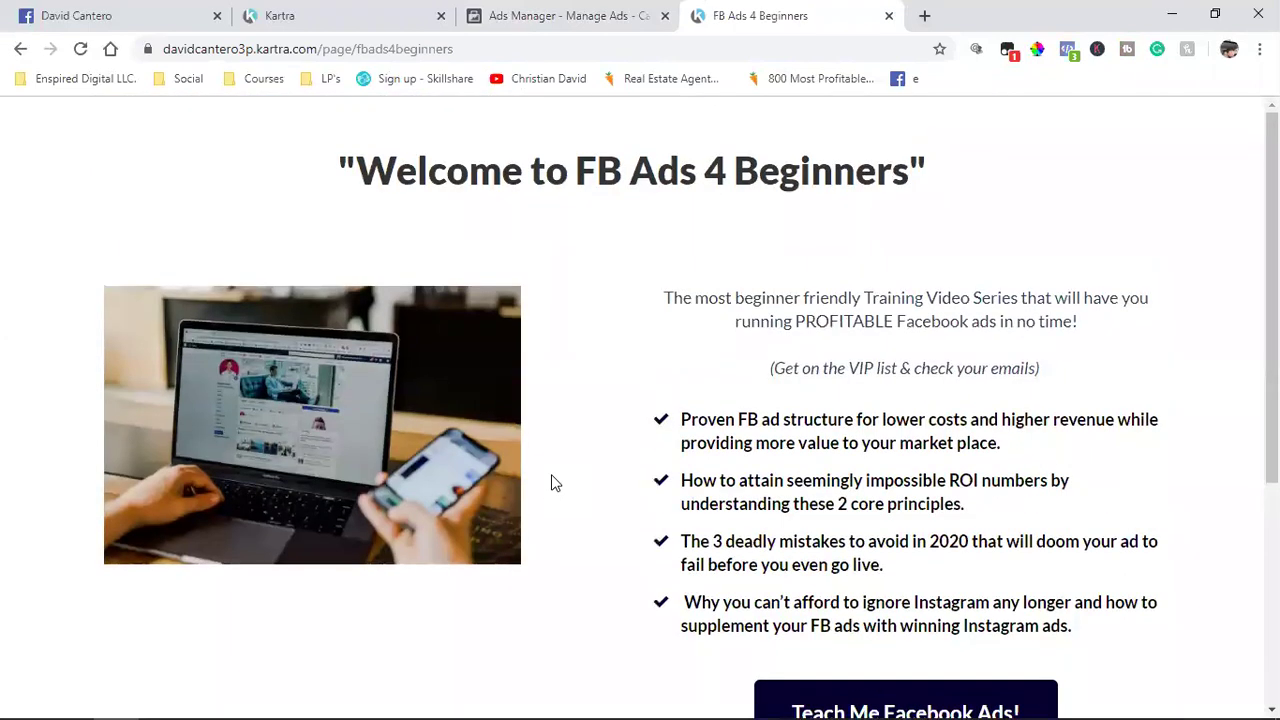
{"action": "scroll", "coordinate": [980, 518], "scroll_direction": "down", "scroll_amount": 4}
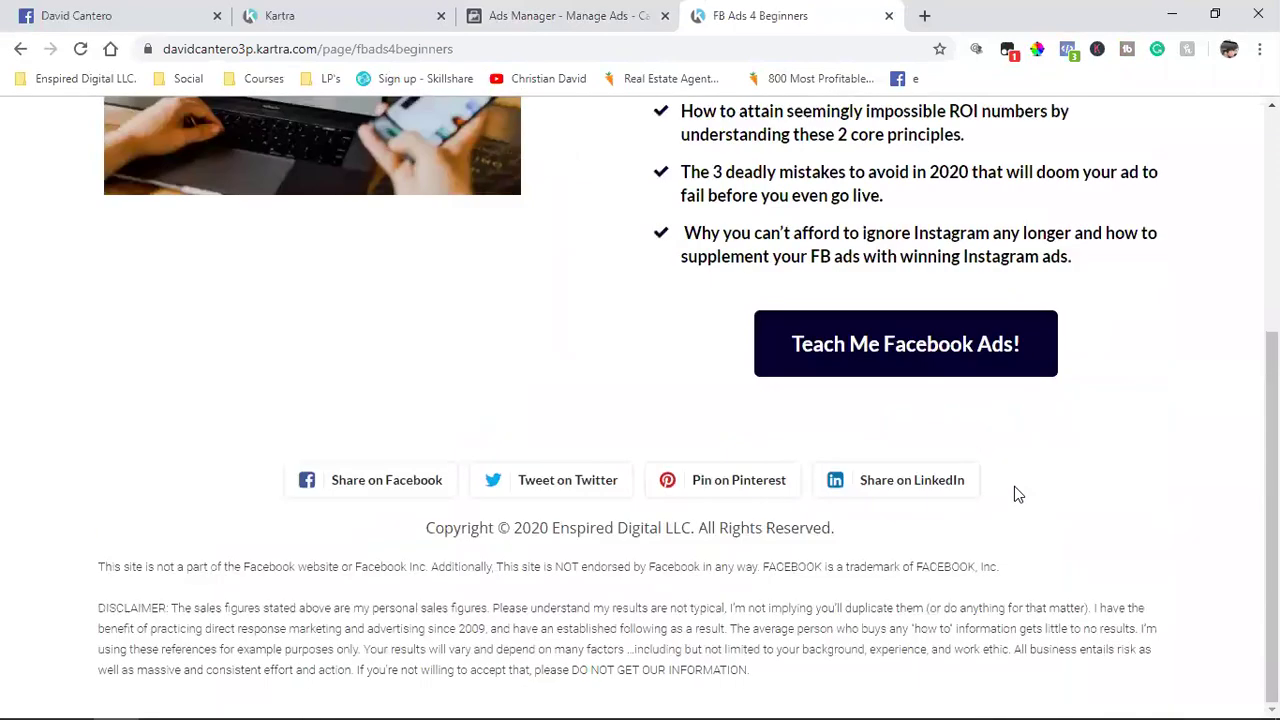
{"action": "scroll", "coordinate": [1014, 486], "scroll_direction": "up", "scroll_amount": 2}
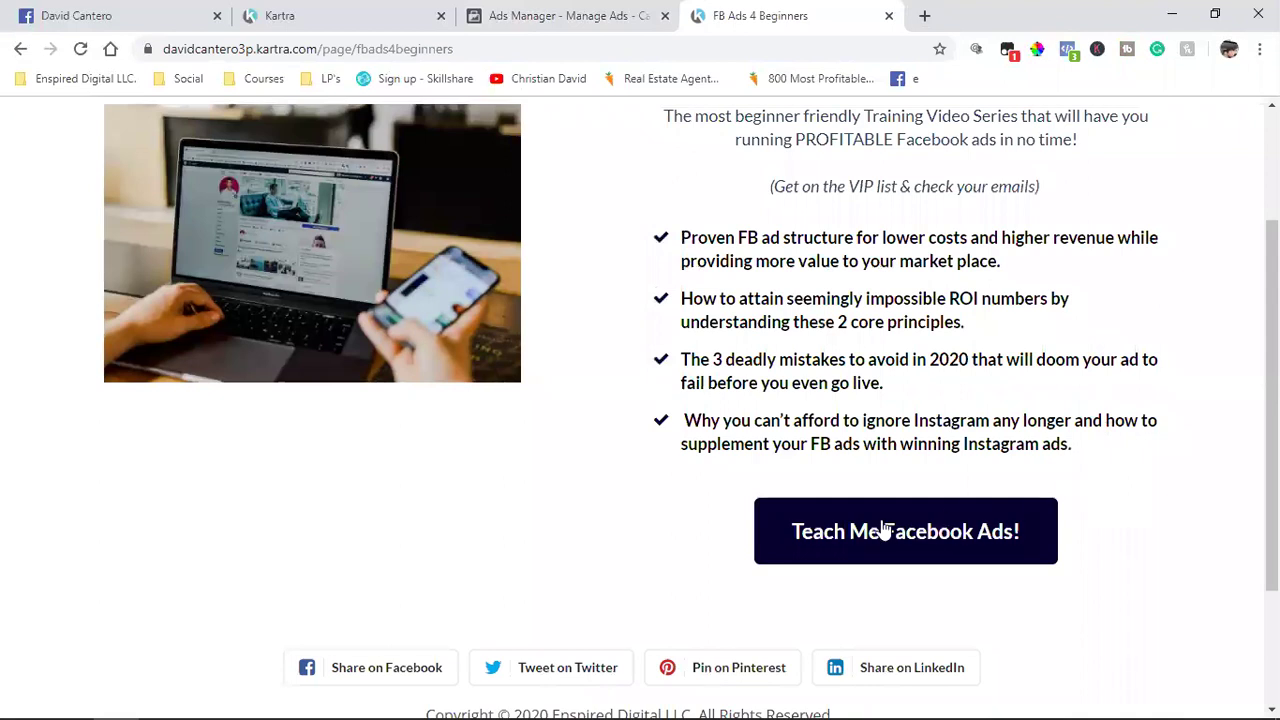
{"action": "left_click", "coordinate": [888, 530]}
Step: Clear the prefilled e-mail and first name fields of the VIP form
{"action": "left_click", "coordinate": [616, 588]}
{"action": "key", "text": "ctrl+a"}
{"action": "key", "text": "BackSpace"}
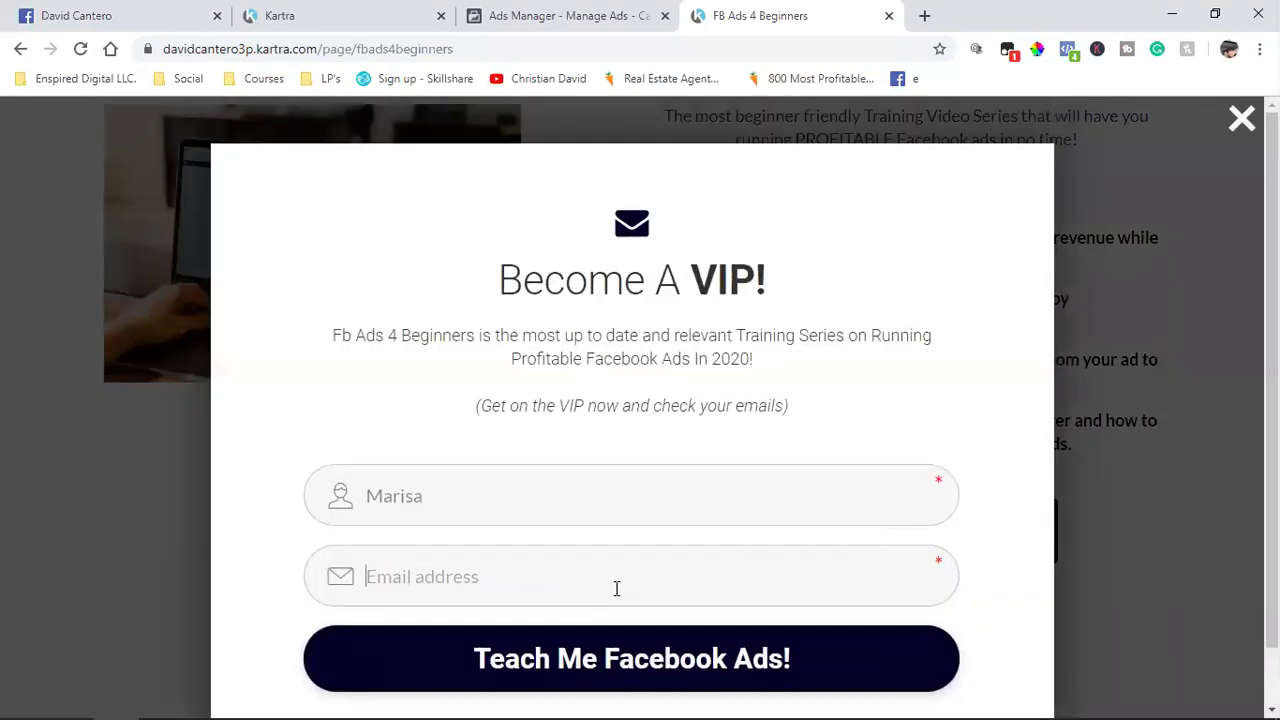
{"action": "left_click", "coordinate": [577, 473]}
{"action": "key", "text": "ctrl+a"}
{"action": "key", "text": "BackSpace"}
Step: Enter a new first name and a Gmail address, then submit the form
{"action": "scroll", "coordinate": [560, 494], "scroll_direction": "down", "scroll_amount": 1}
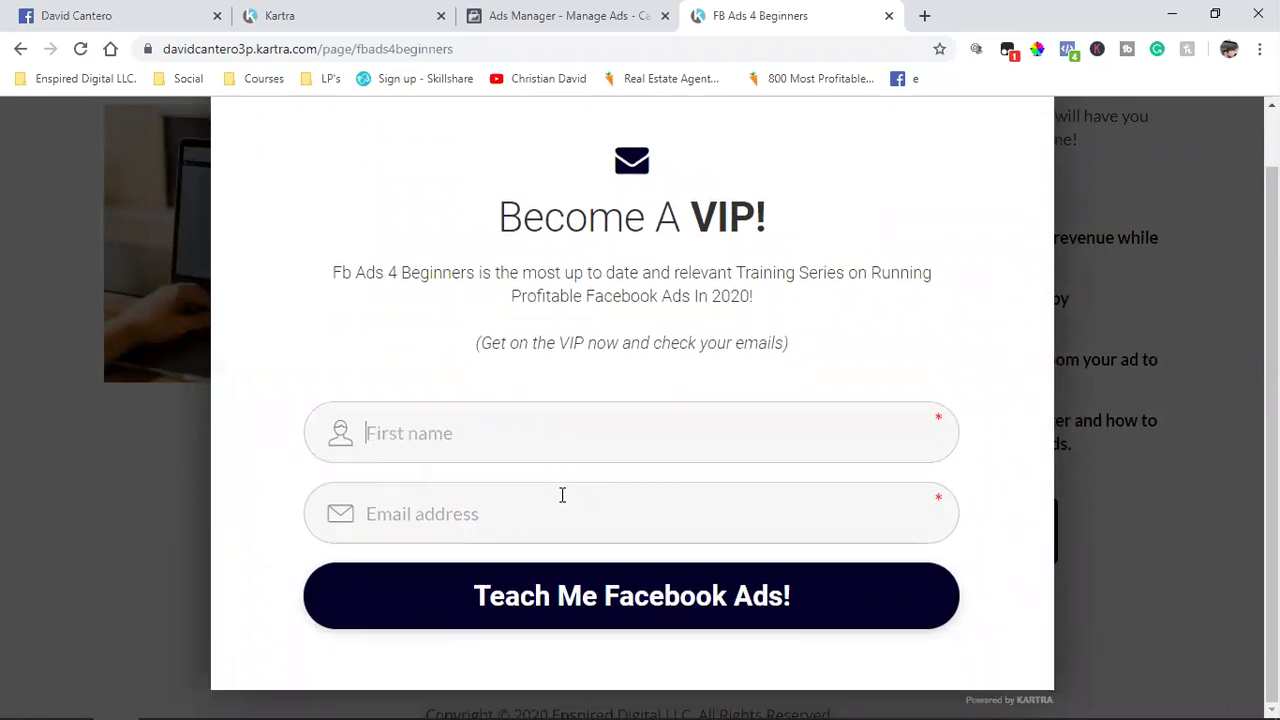
{"action": "type", "text": "Dave"}
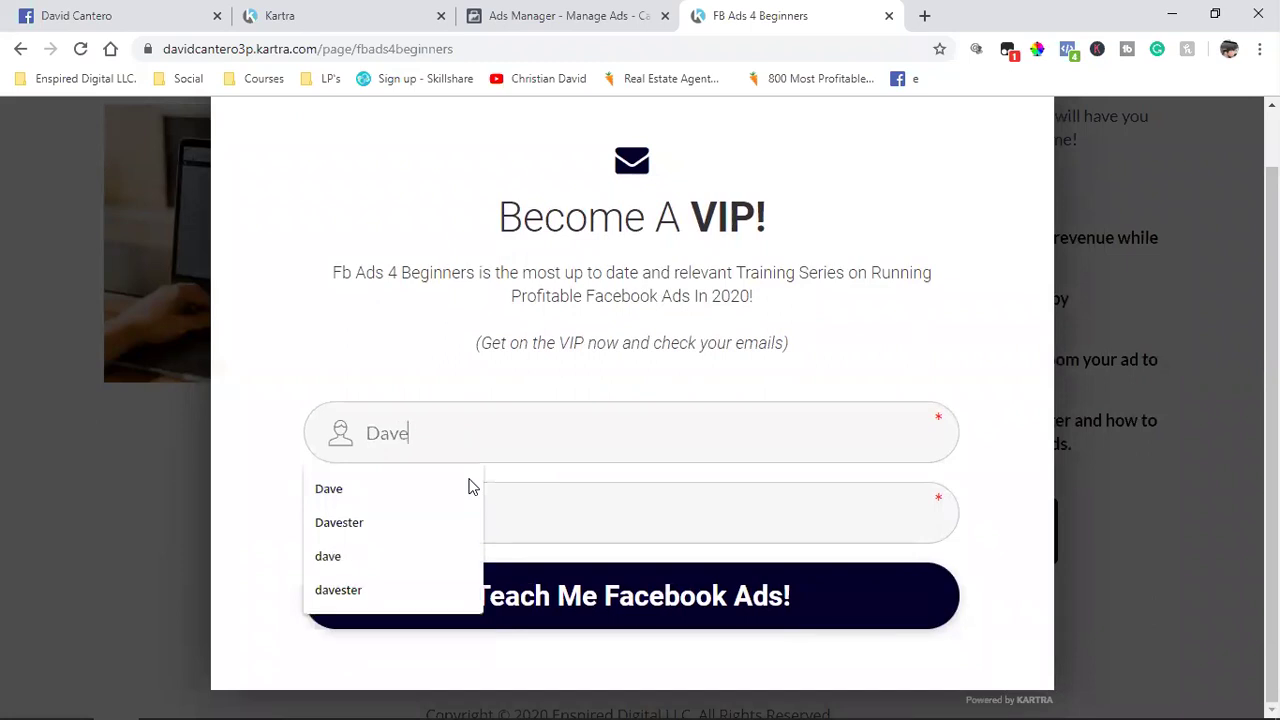
{"action": "left_click", "coordinate": [470, 487]}
{"action": "left_click", "coordinate": [470, 487]}
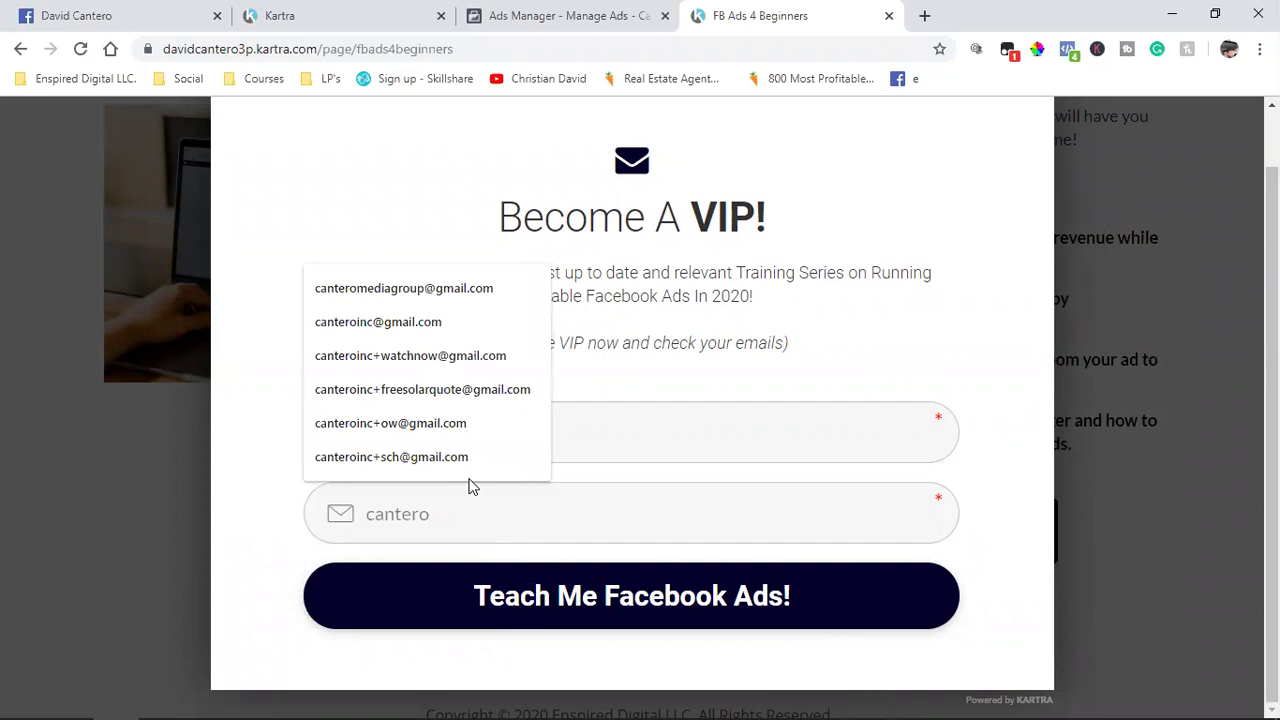
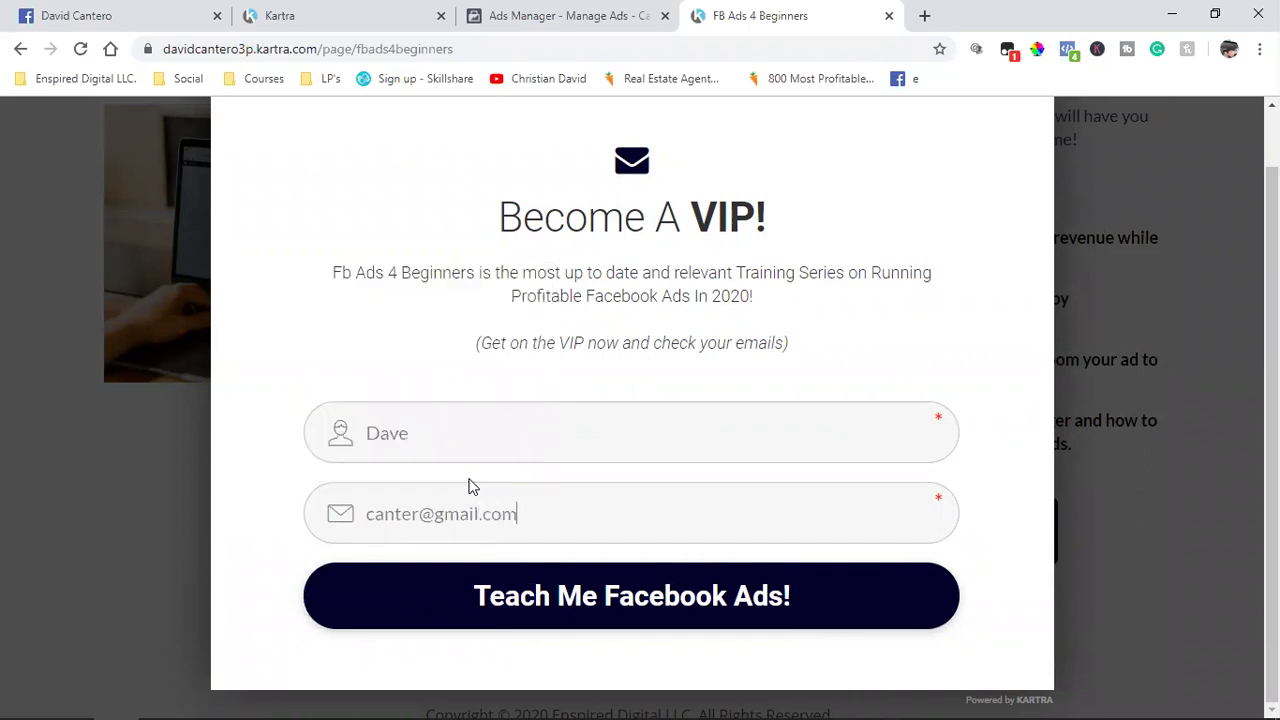
{"action": "left_click", "coordinate": [544, 593]}
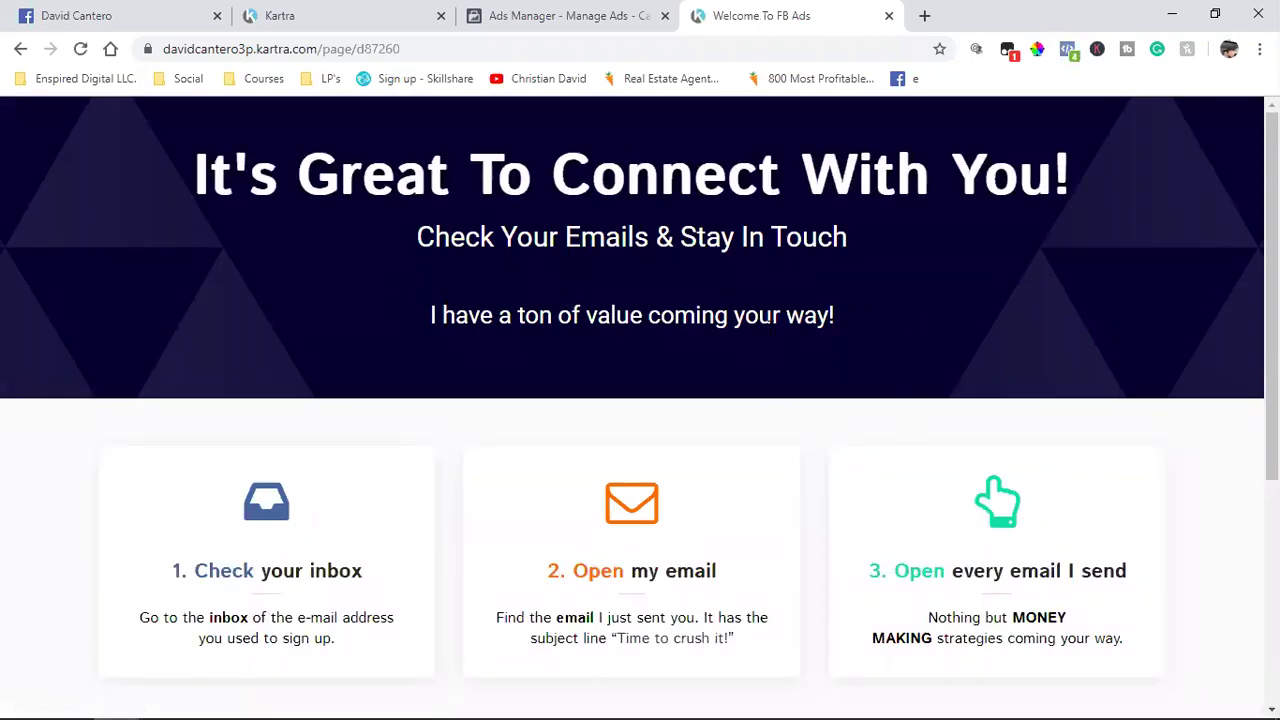
{"action": "scroll", "coordinate": [778, 362], "scroll_direction": "down", "scroll_amount": 4}
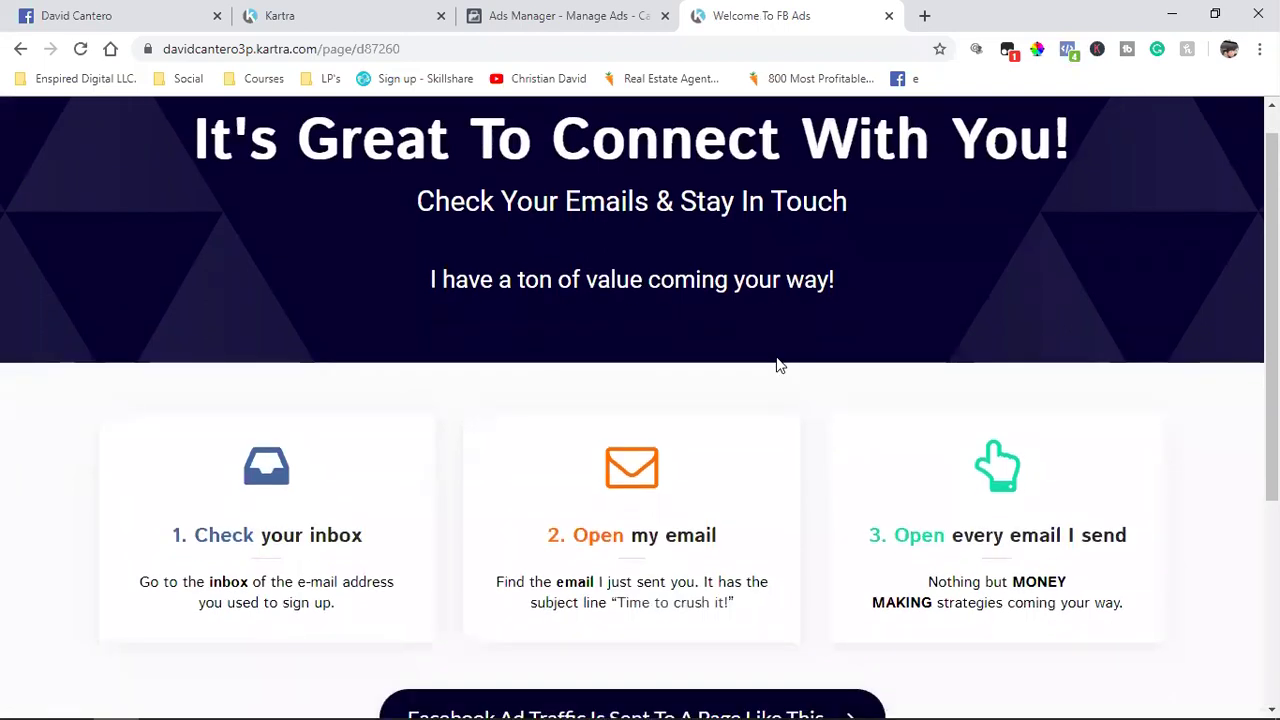
{"action": "scroll", "coordinate": [1060, 471], "scroll_direction": "up", "scroll_amount": 4}
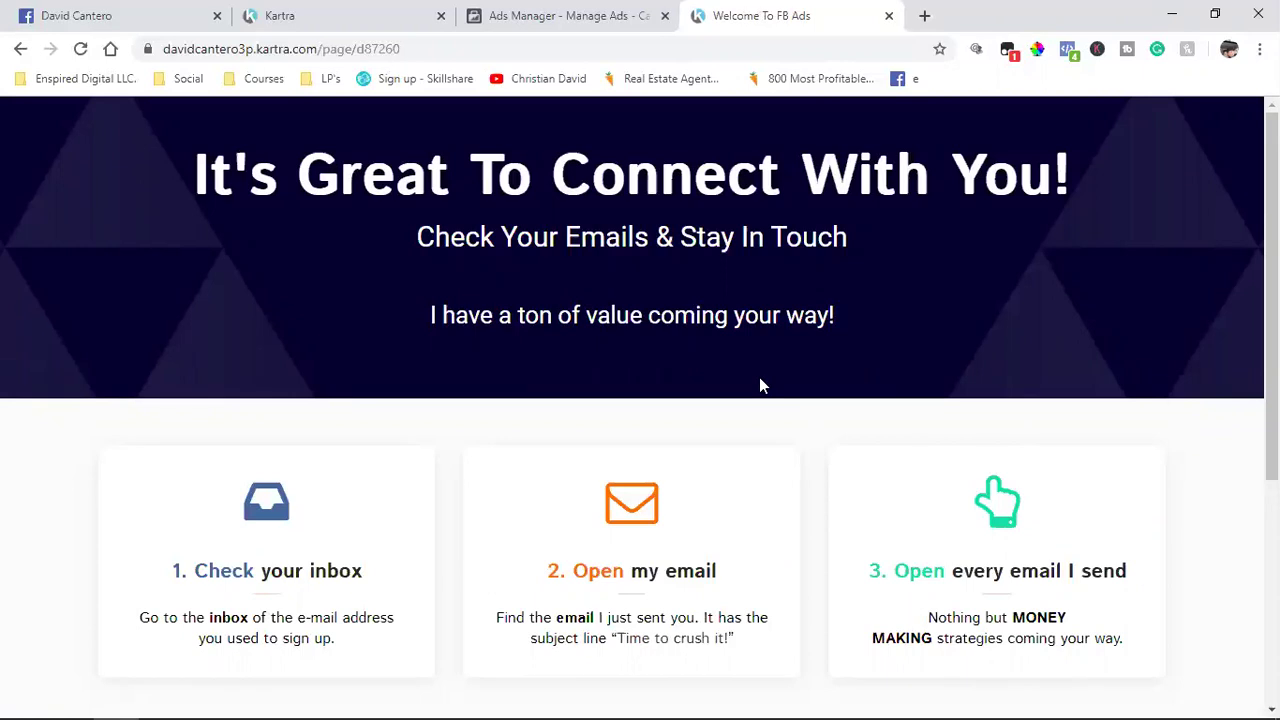
{"action": "scroll", "coordinate": [785, 451], "scroll_direction": "down", "scroll_amount": 4}
{"action": "scroll", "coordinate": [783, 454], "scroll_direction": "up", "scroll_amount": 4}
{"action": "left_click", "coordinate": [1068, 49]}
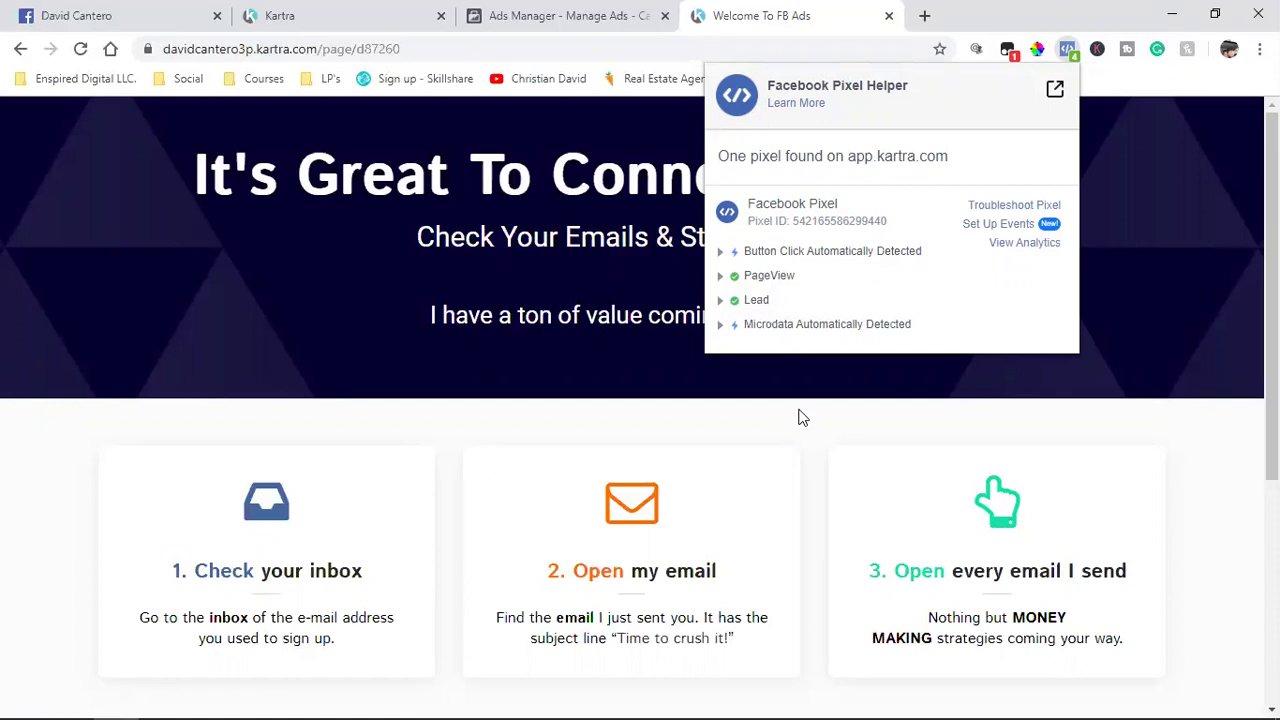
{"action": "left_click", "coordinate": [800, 417]}
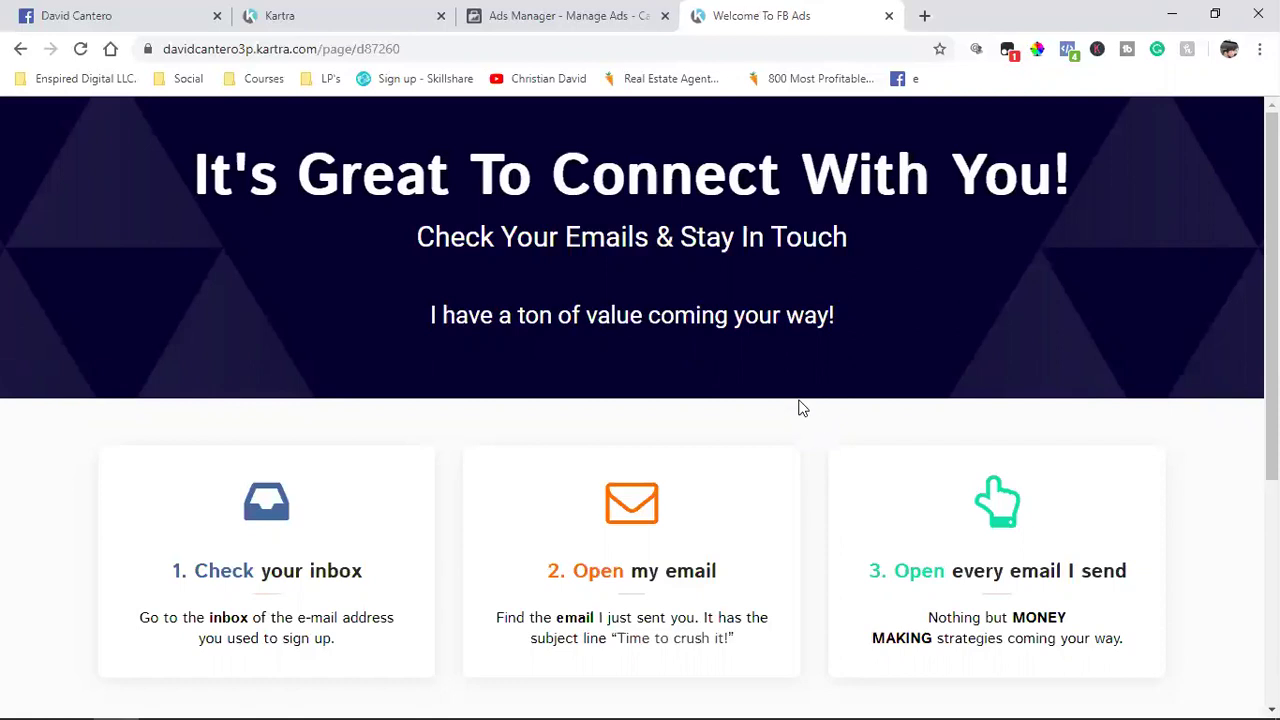
Step: Browse the All categories dropdown on Kartra's Pages dashboard, then return to Ads Manager
{"action": "left_click", "coordinate": [343, 10]}
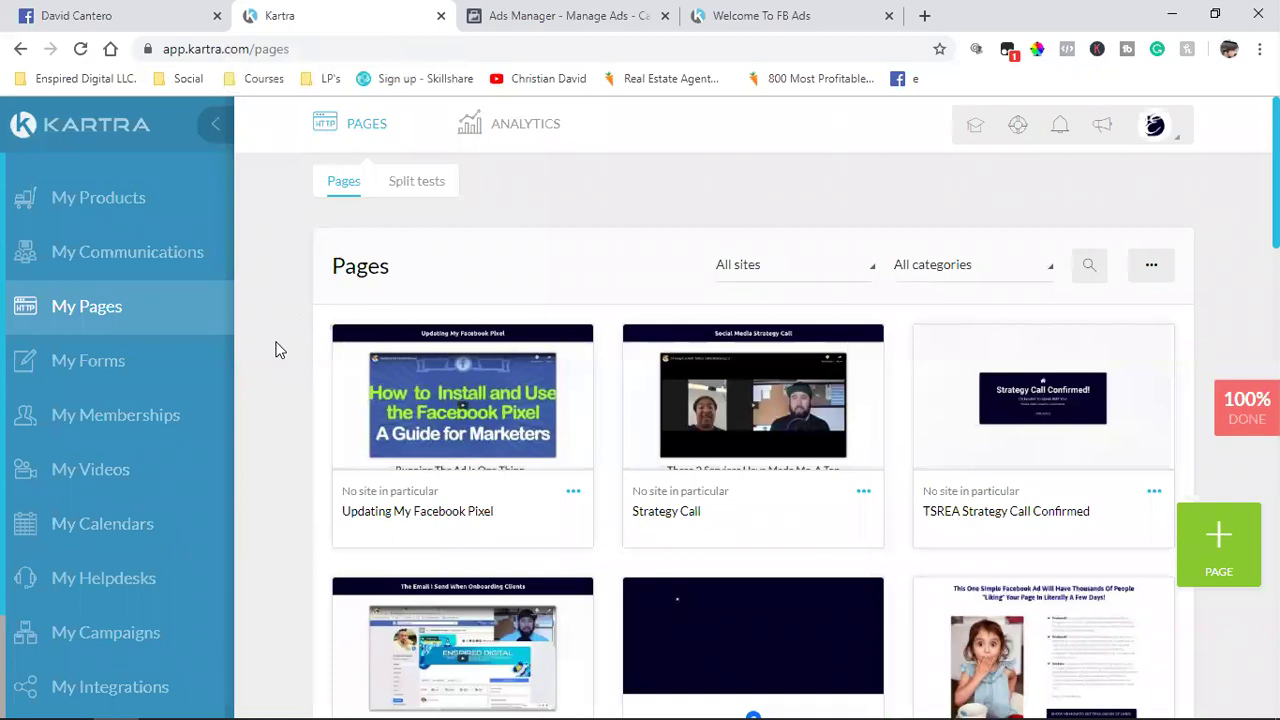
{"action": "left_click", "coordinate": [974, 270]}
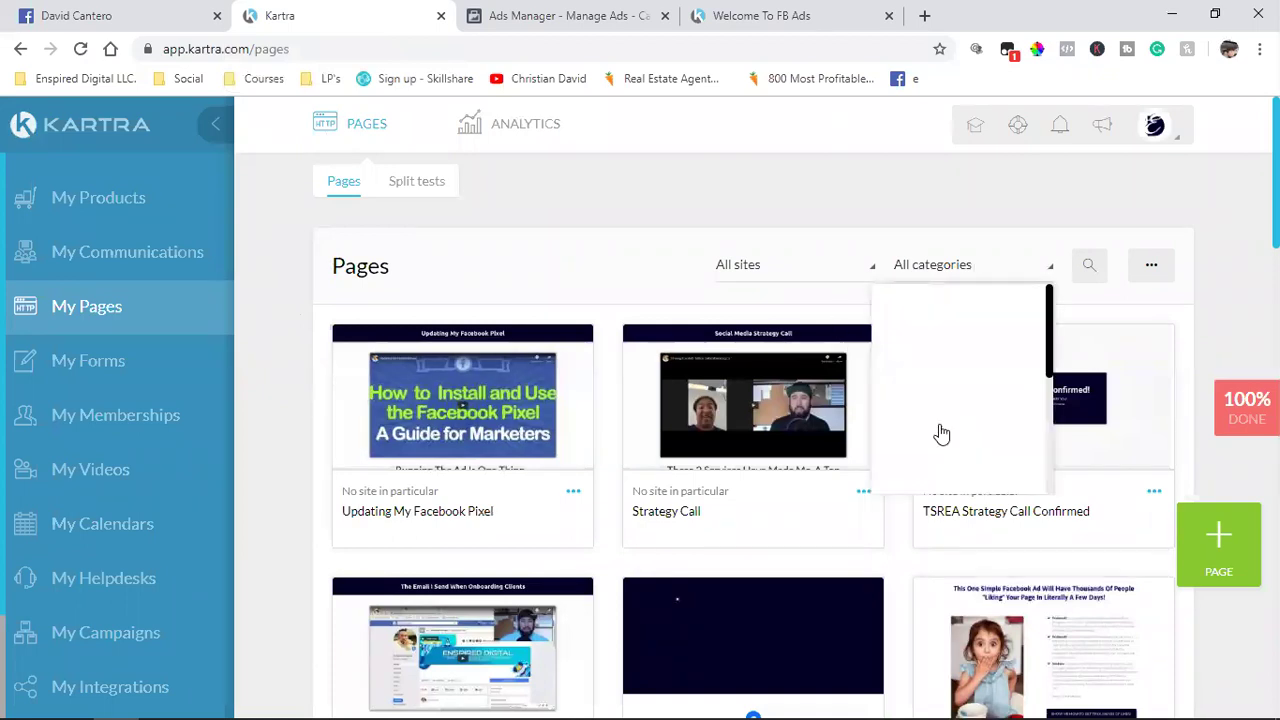
{"action": "scroll", "coordinate": [940, 436], "scroll_direction": "down", "scroll_amount": 5}
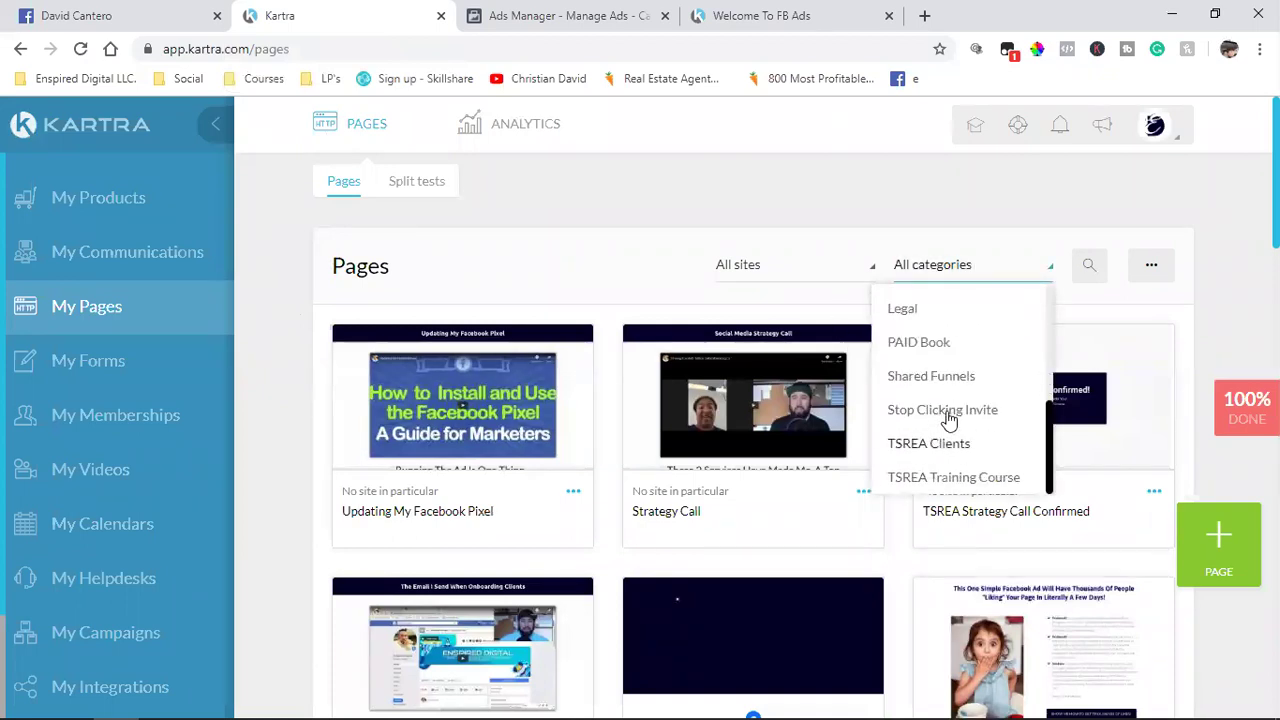
{"action": "scroll", "coordinate": [948, 420], "scroll_direction": "up", "scroll_amount": 2}
{"action": "scroll", "coordinate": [948, 420], "scroll_direction": "up", "scroll_amount": 3}
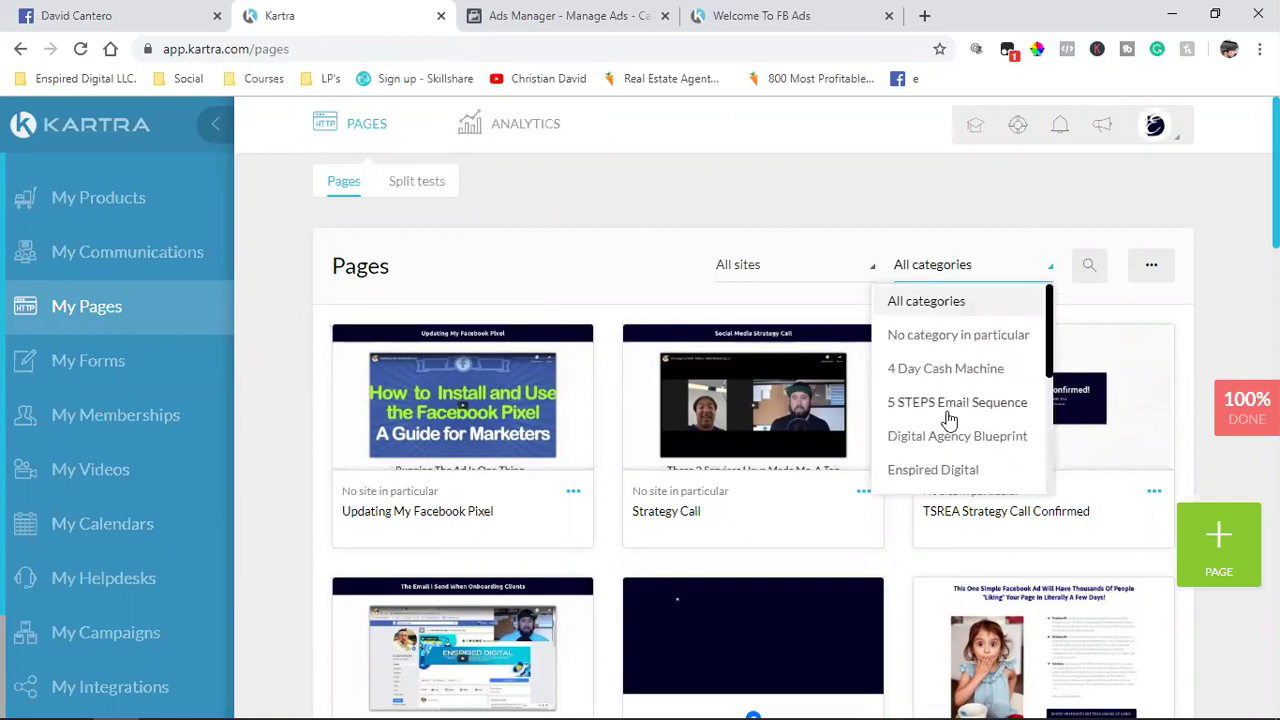
{"action": "left_click", "coordinate": [540, 15]}
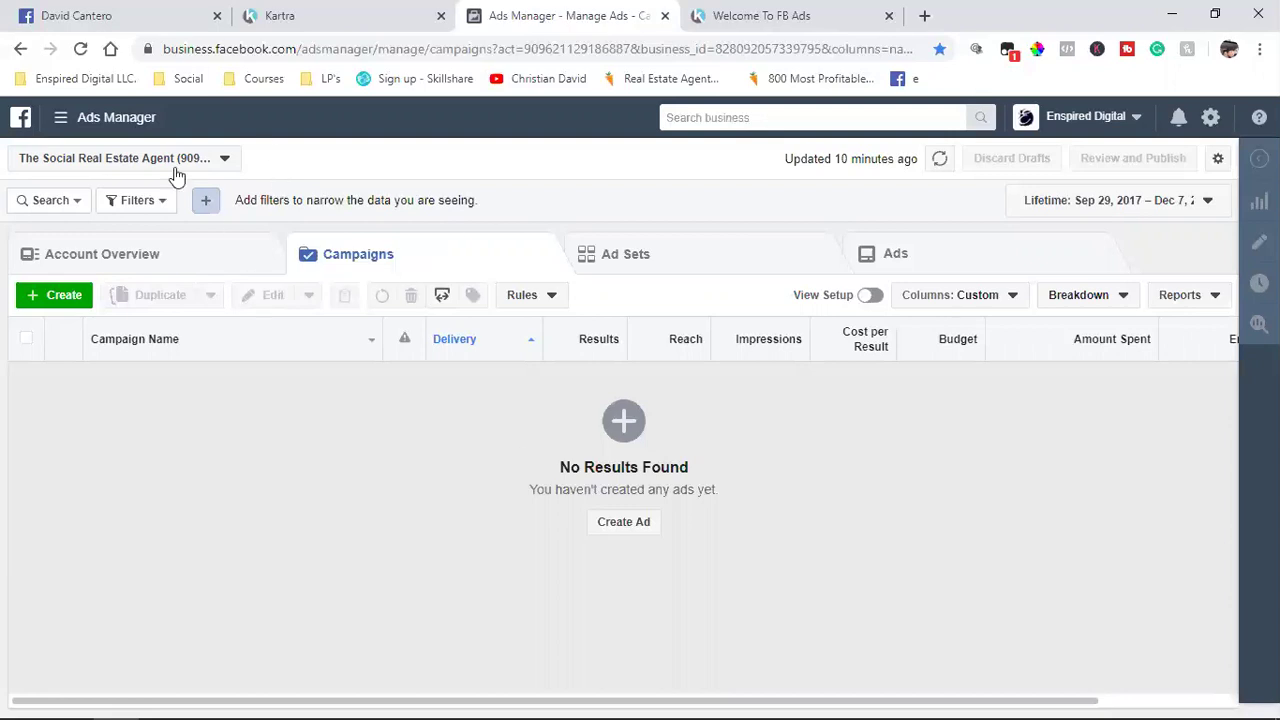
Step: Go through the navigation menu's All Tools list to Audiences
{"action": "left_click", "coordinate": [60, 120]}
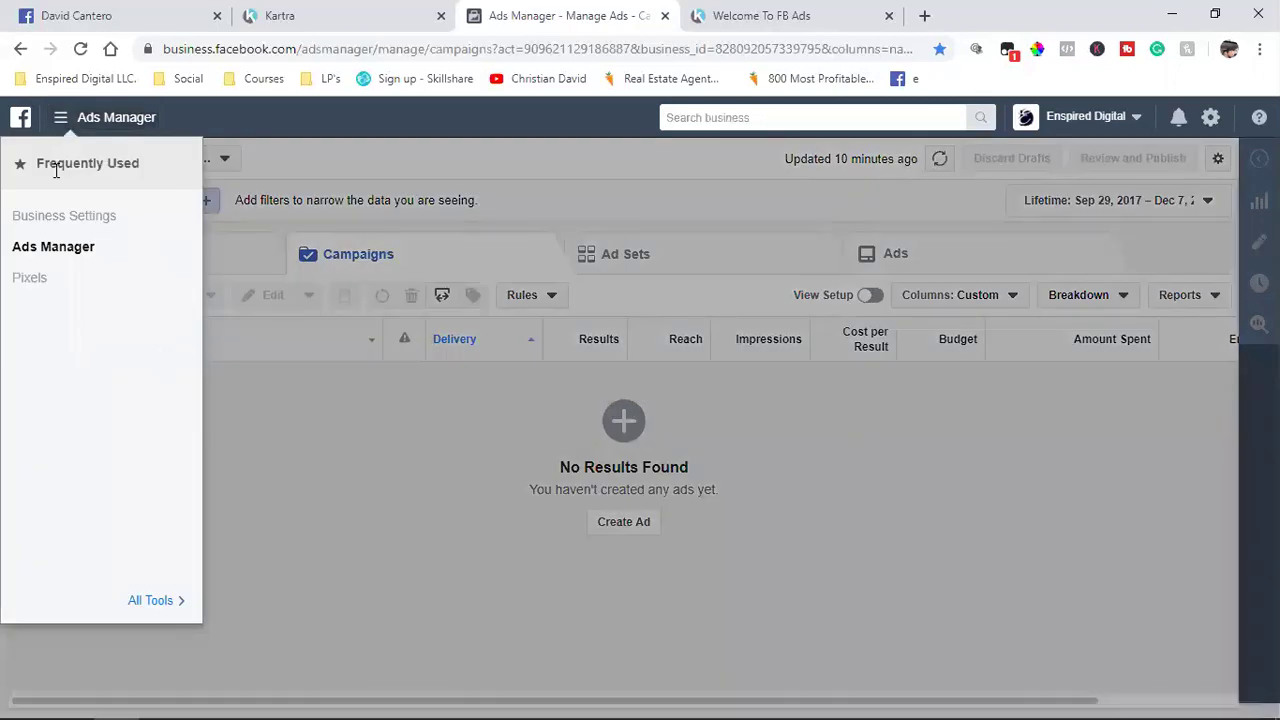
{"action": "left_click", "coordinate": [130, 603]}
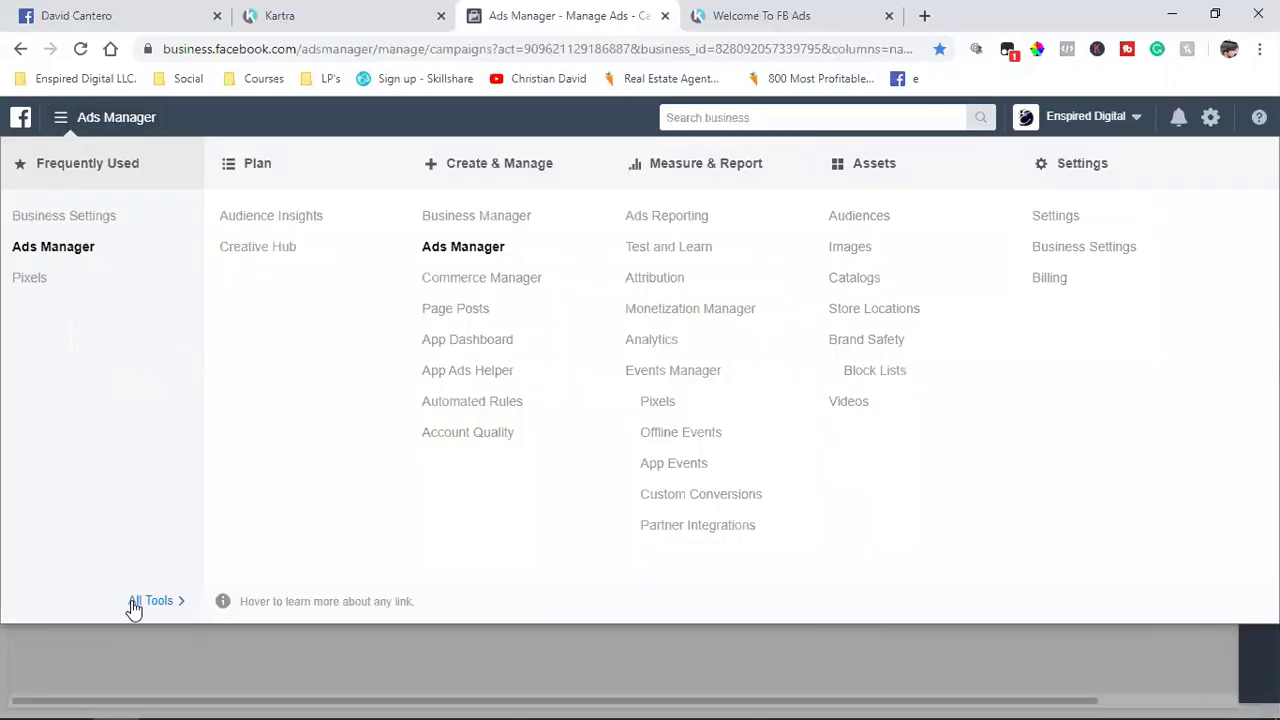
{"action": "left_click", "coordinate": [860, 216]}
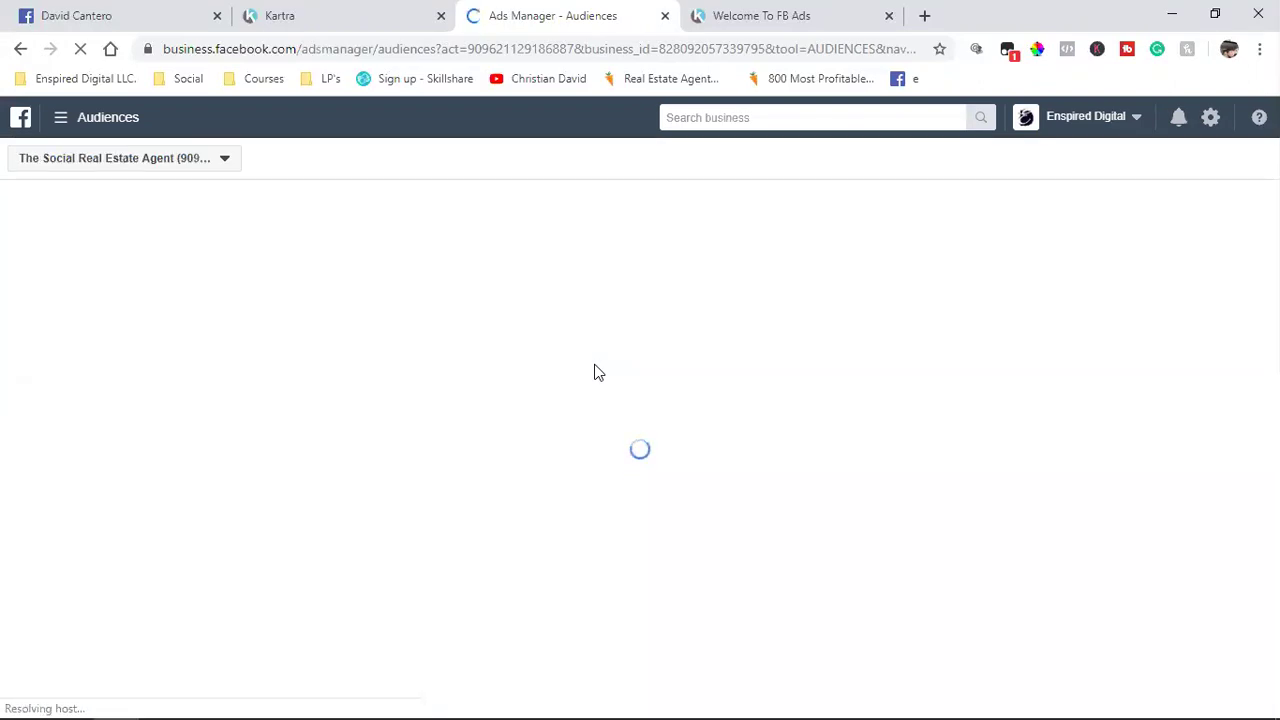
Step: Load fbads4beginners.com in a new tab and move it before the Welcome To FB Ads tab
{"action": "left_click", "coordinate": [924, 16]}
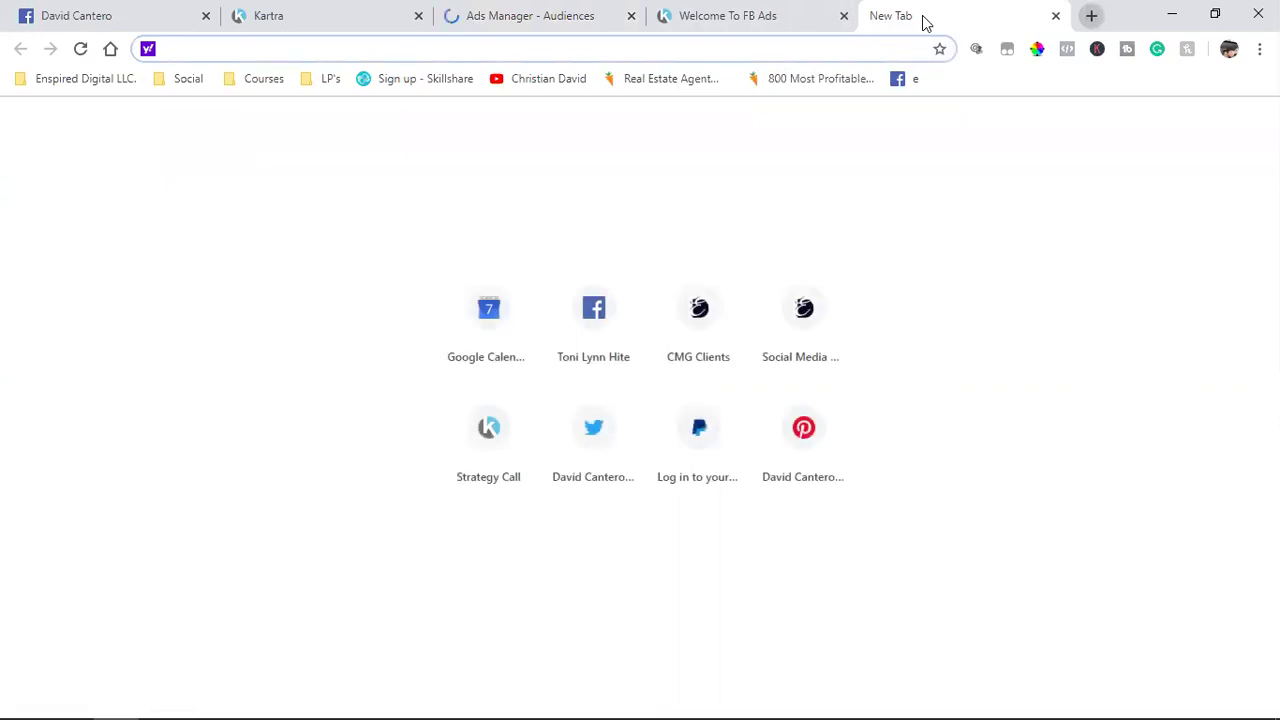
{"action": "type", "text": "ww"}
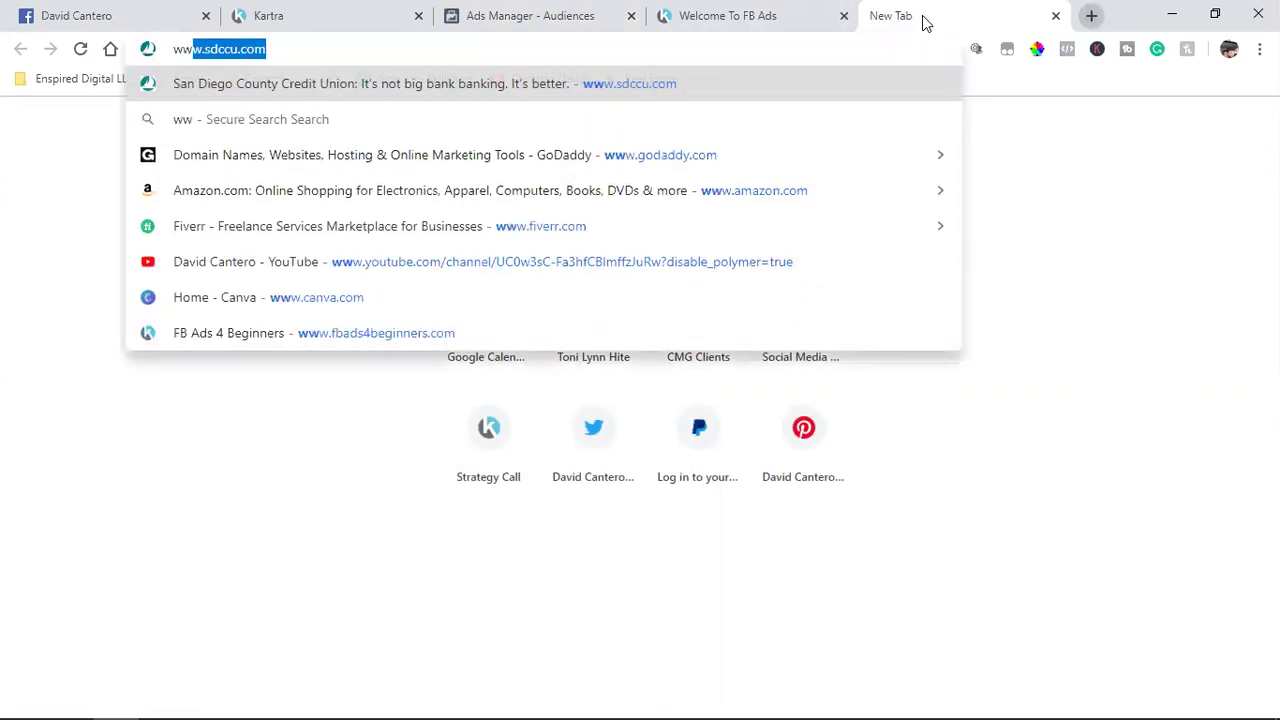
{"action": "type", "text": "w.f"}
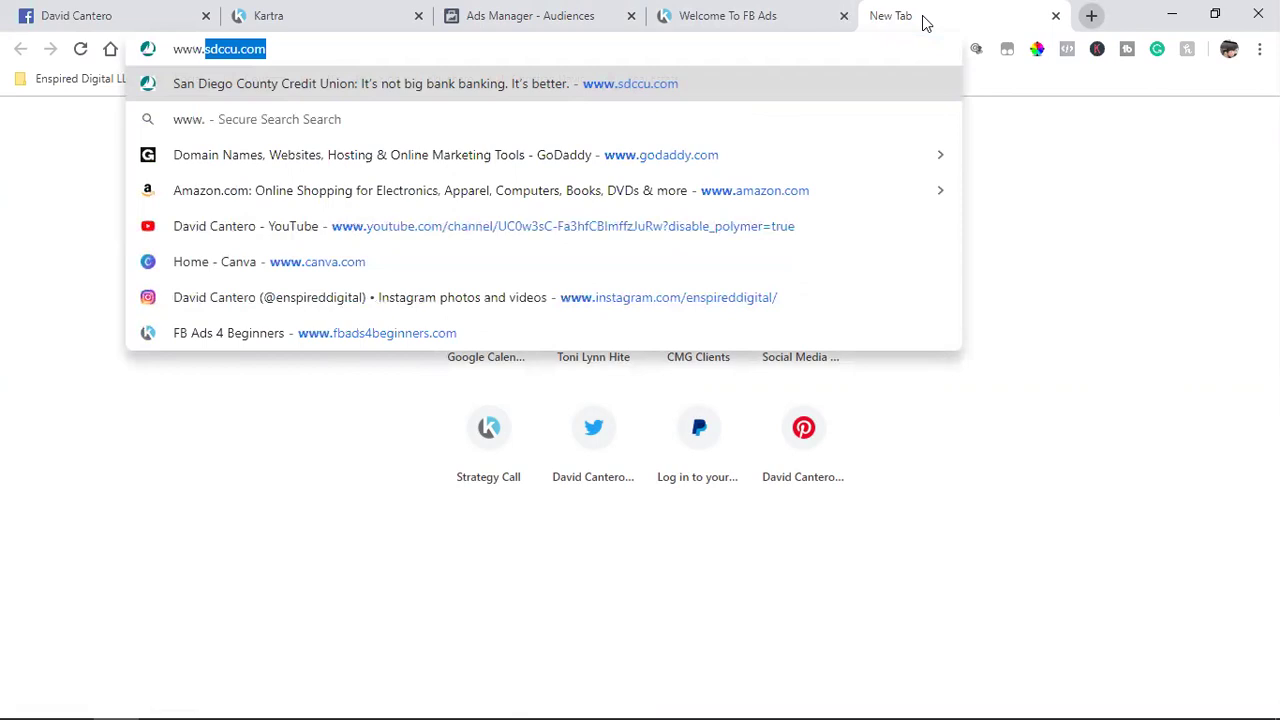
{"action": "type", "text": "bads4beginners"}
{"action": "key", "text": "Return"}
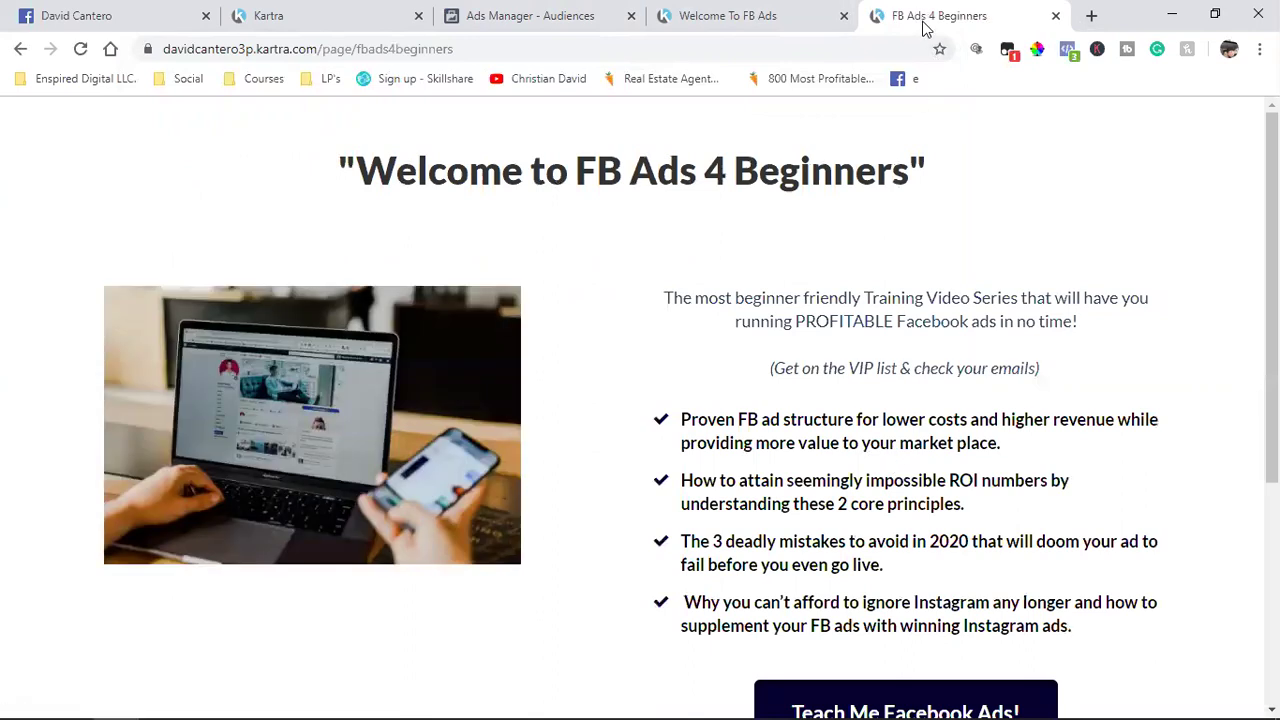
{"action": "left_click_drag", "start_coordinate": [928, 18], "coordinate": [778, 18]}
{"action": "left_click", "coordinate": [951, 10]}
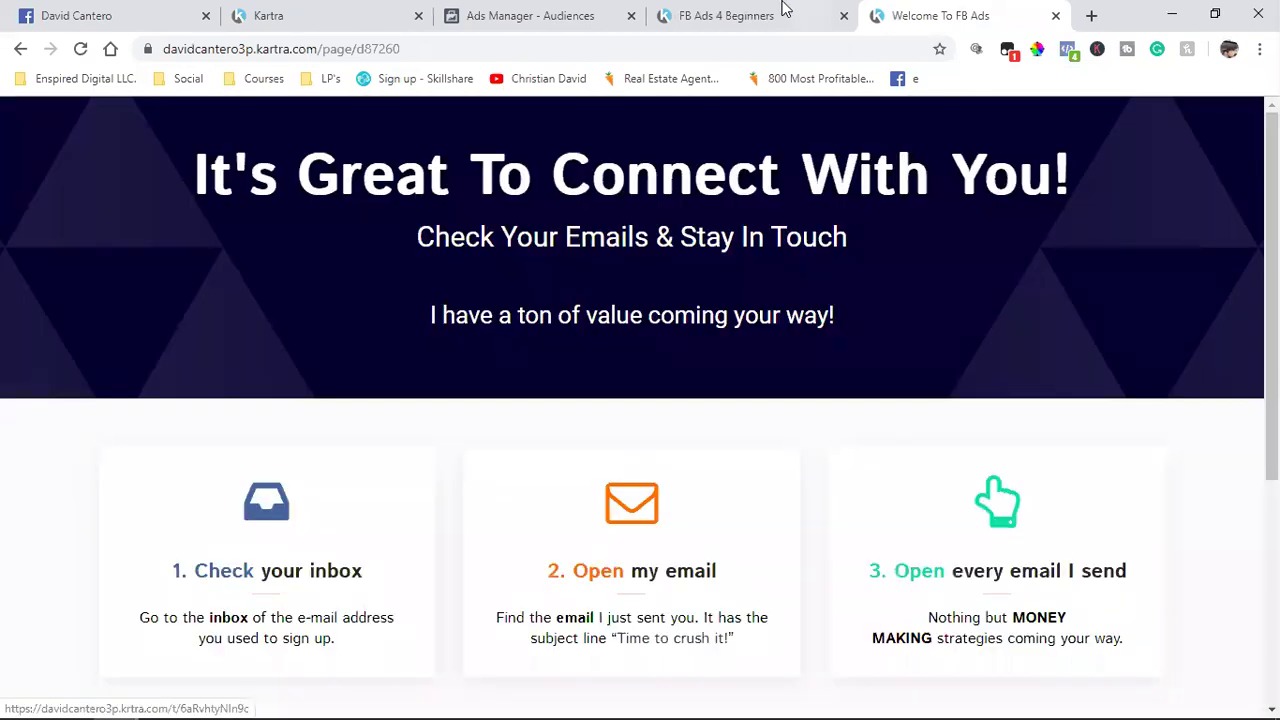
{"action": "left_click", "coordinate": [786, 10]}
{"action": "scroll", "coordinate": [549, 399], "scroll_direction": "down", "scroll_amount": 3}
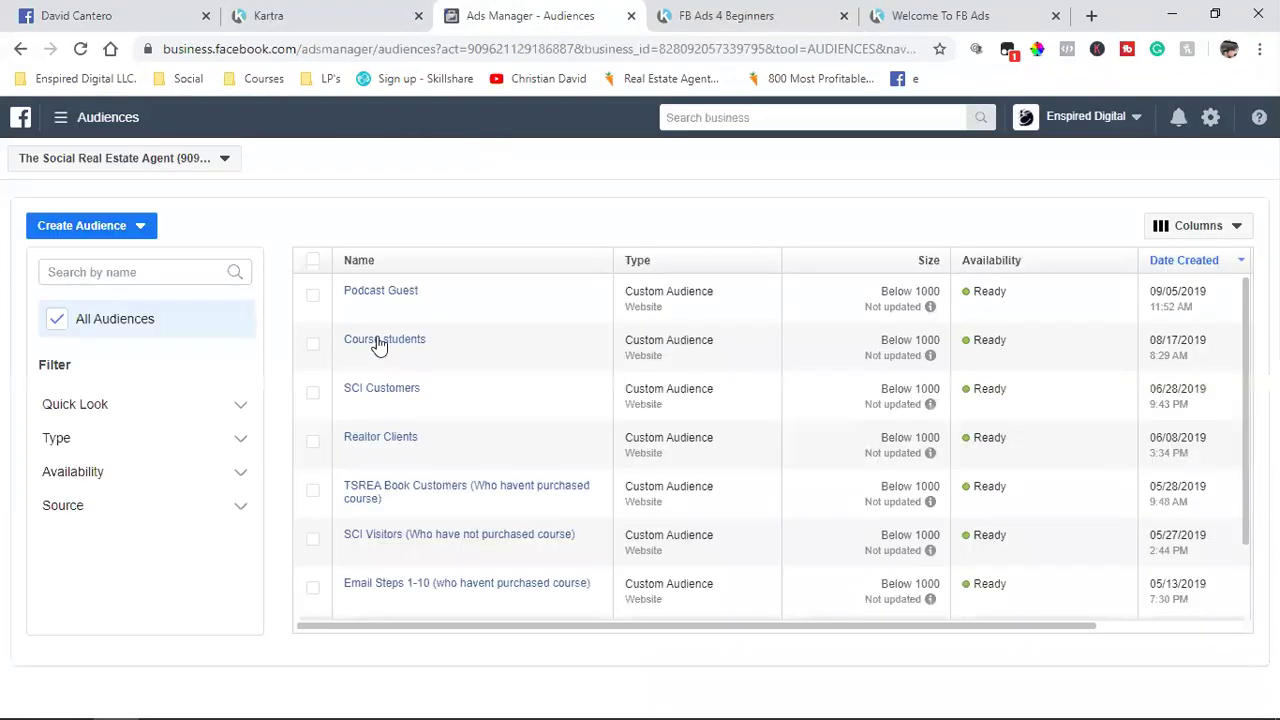
Step: Glance at the Create Audience choices and scroll through the website custom audiences
{"action": "left_click", "coordinate": [88, 234]}
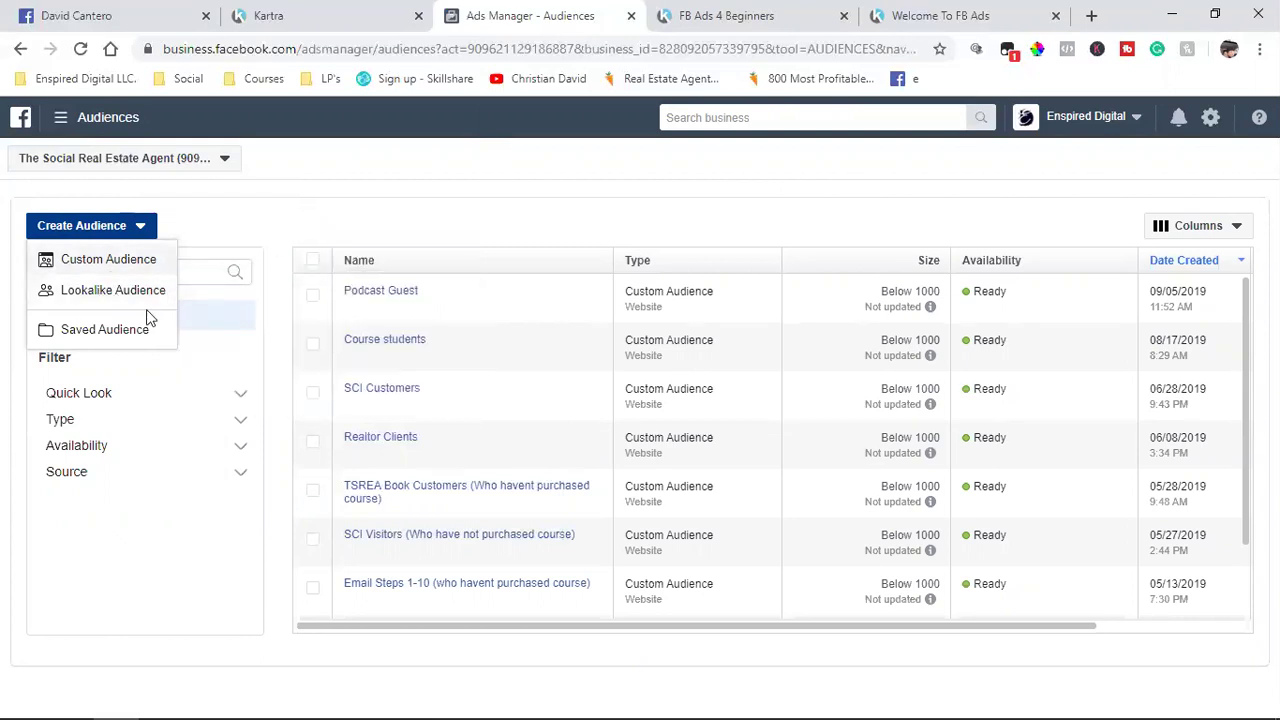
{"action": "left_click", "coordinate": [360, 163]}
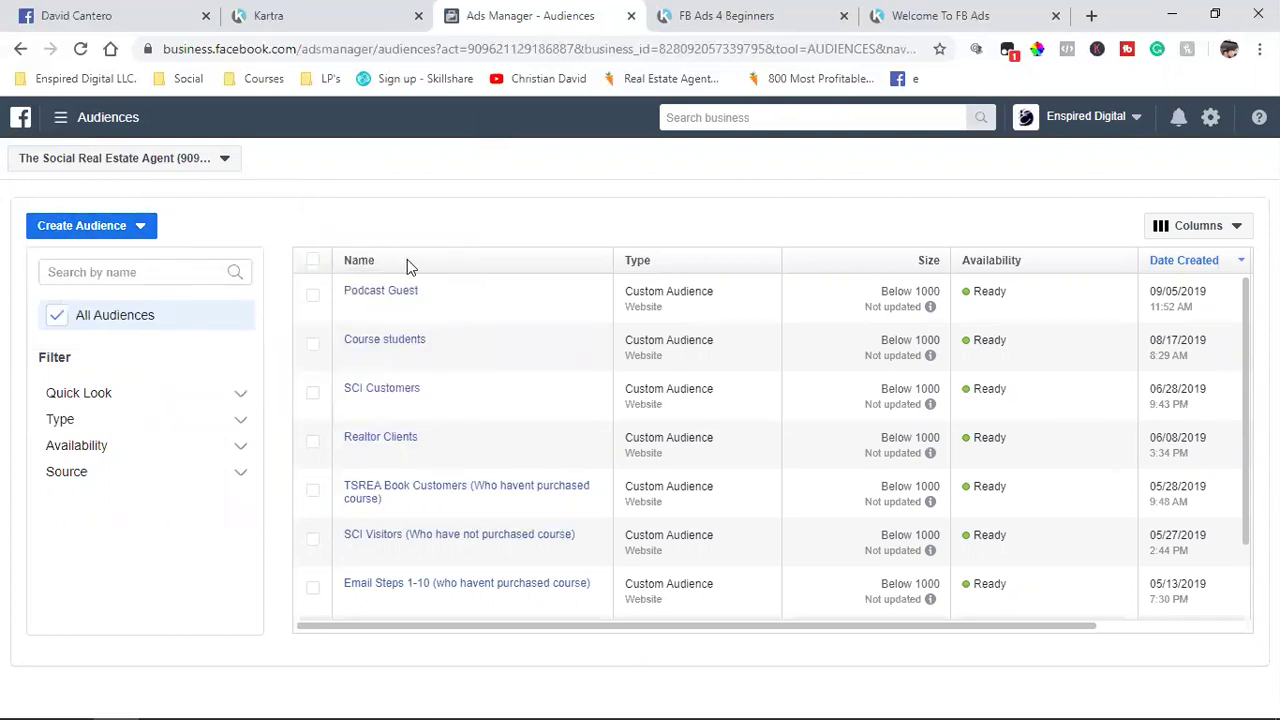
{"action": "scroll", "coordinate": [528, 503], "scroll_direction": "down", "scroll_amount": 2}
{"action": "mouse_move", "coordinate": [528, 503]}
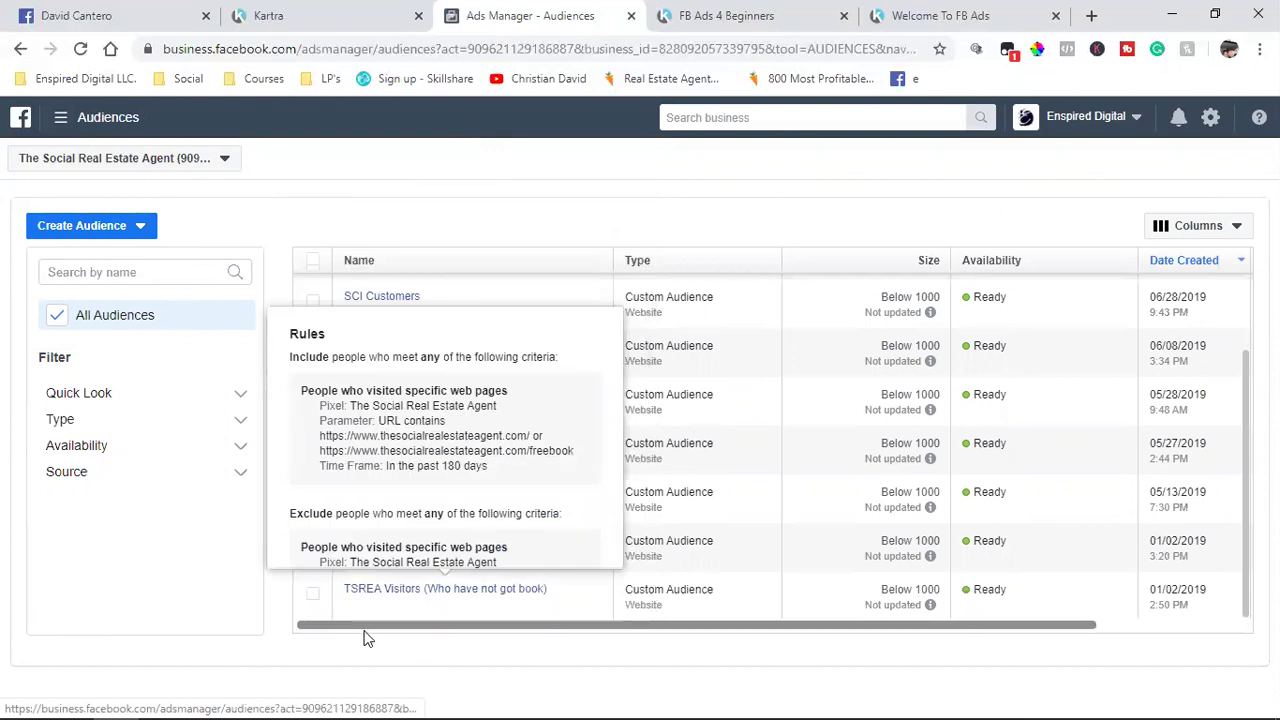
{"action": "scroll", "coordinate": [343, 598], "scroll_direction": "up", "scroll_amount": 1}
{"action": "scroll", "coordinate": [343, 598], "scroll_direction": "down", "scroll_amount": 1}
{"action": "scroll", "coordinate": [343, 598], "scroll_direction": "up", "scroll_amount": 1}
{"action": "scroll", "coordinate": [343, 598], "scroll_direction": "down", "scroll_amount": 1}
{"action": "scroll", "coordinate": [343, 598], "scroll_direction": "up", "scroll_amount": 1}
{"action": "scroll", "coordinate": [343, 598], "scroll_direction": "down", "scroll_amount": 1}
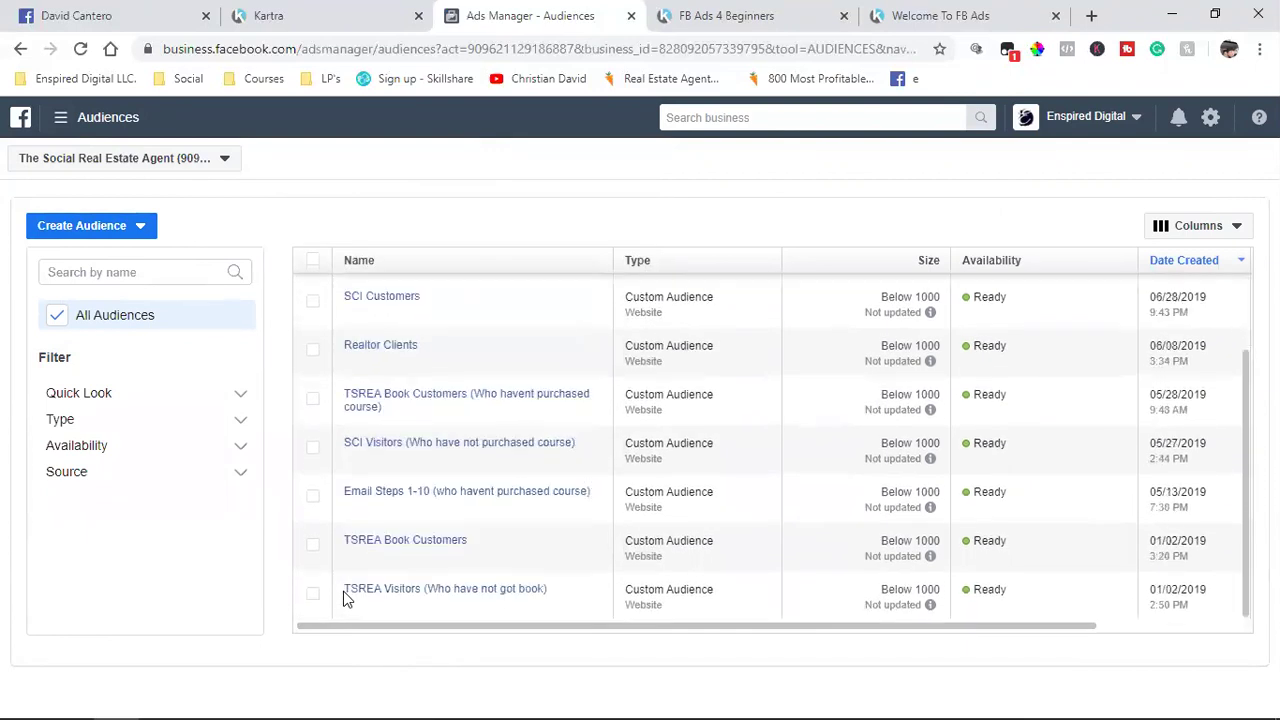
{"action": "scroll", "coordinate": [343, 598], "scroll_direction": "up", "scroll_amount": 1}
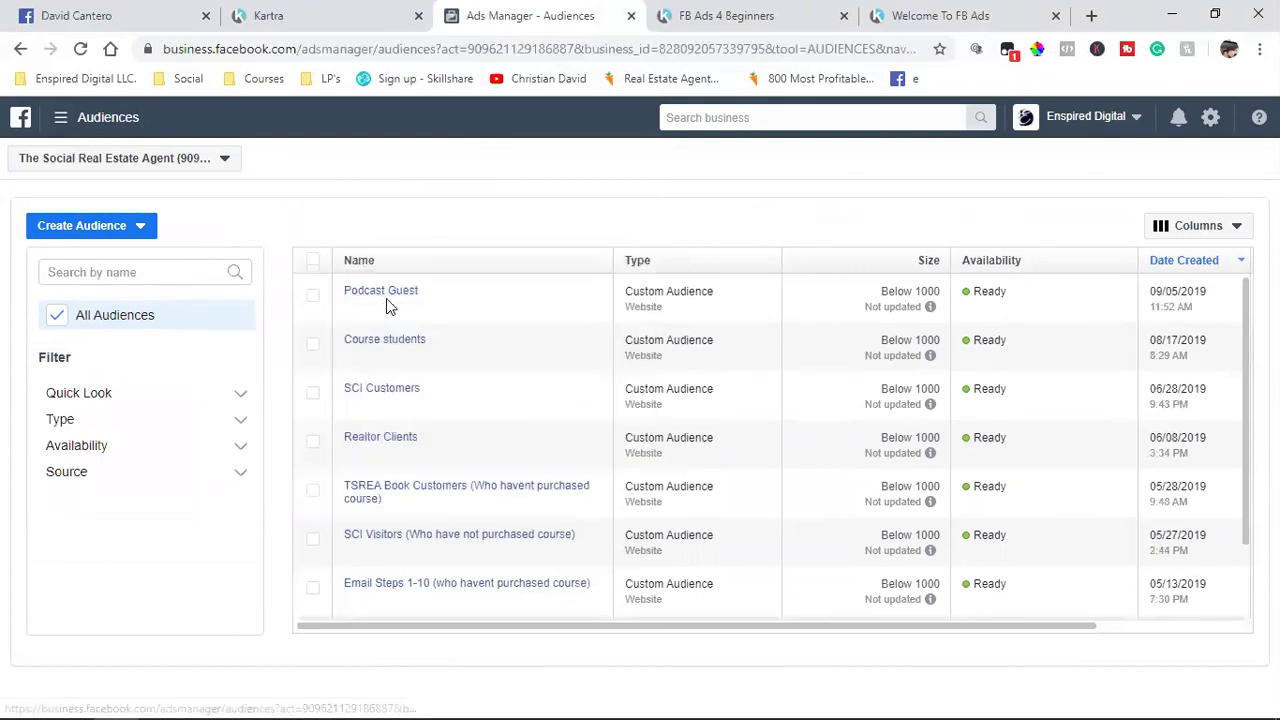
Step: Read a rule URL ending in podcastconfirmed, then select the Course students audience
{"action": "mouse_move", "coordinate": [388, 302]}
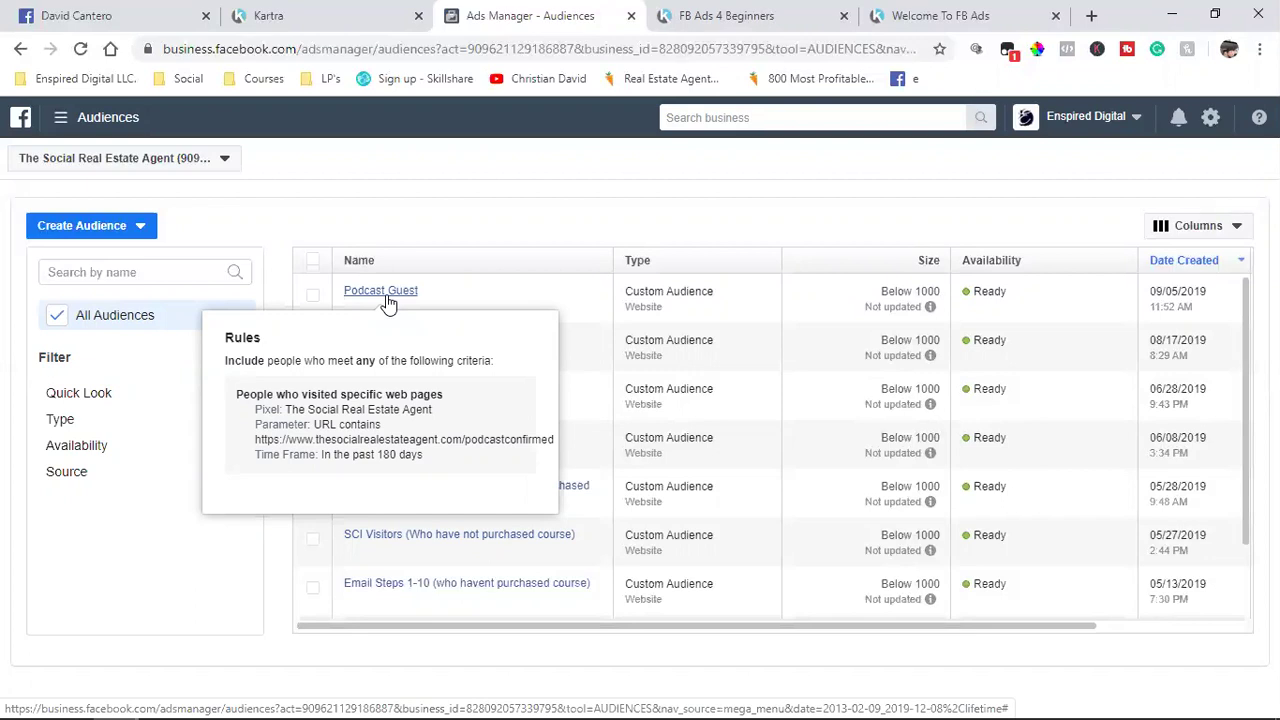
{"action": "double_click", "coordinate": [496, 438]}
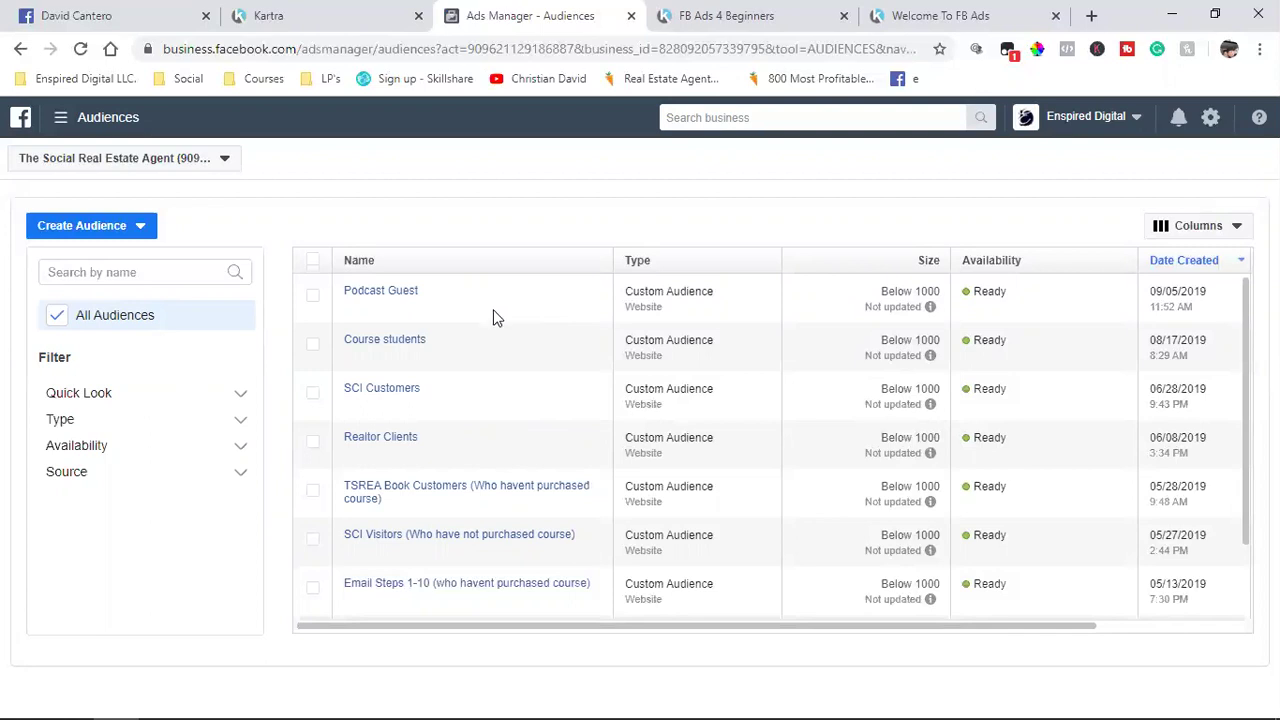
{"action": "mouse_move", "coordinate": [381, 347]}
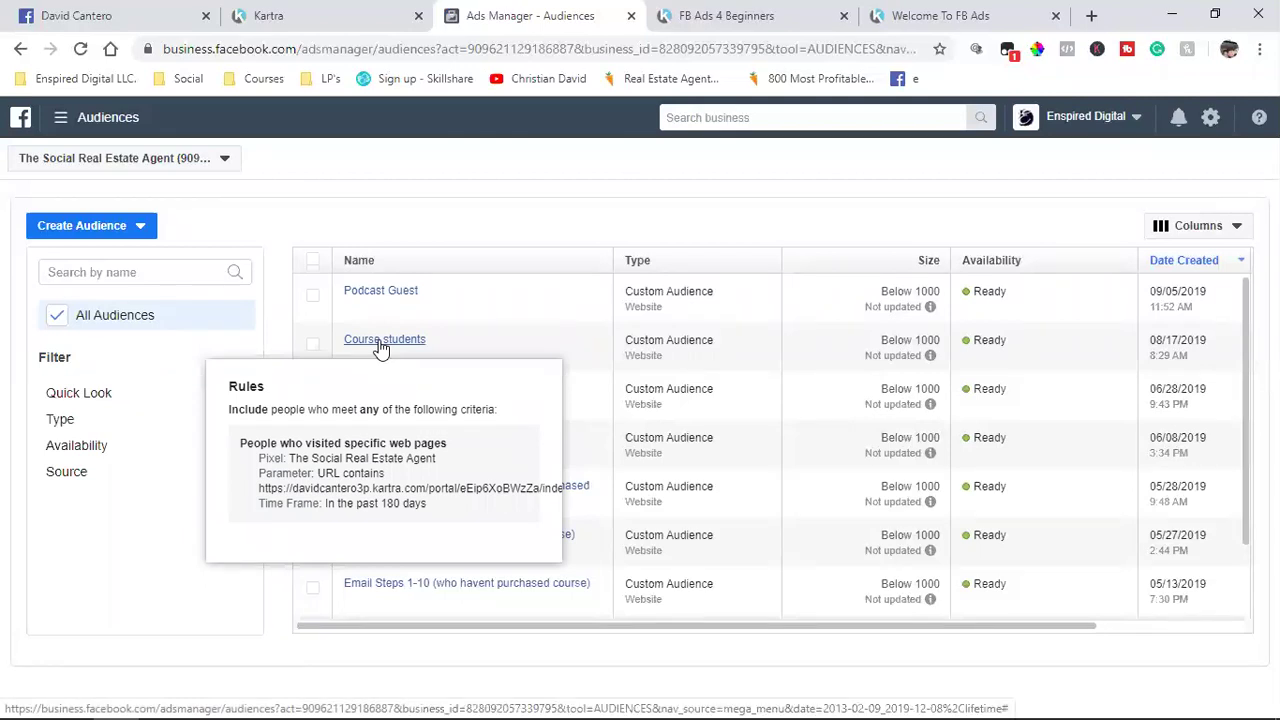
{"action": "left_click", "coordinate": [312, 347]}
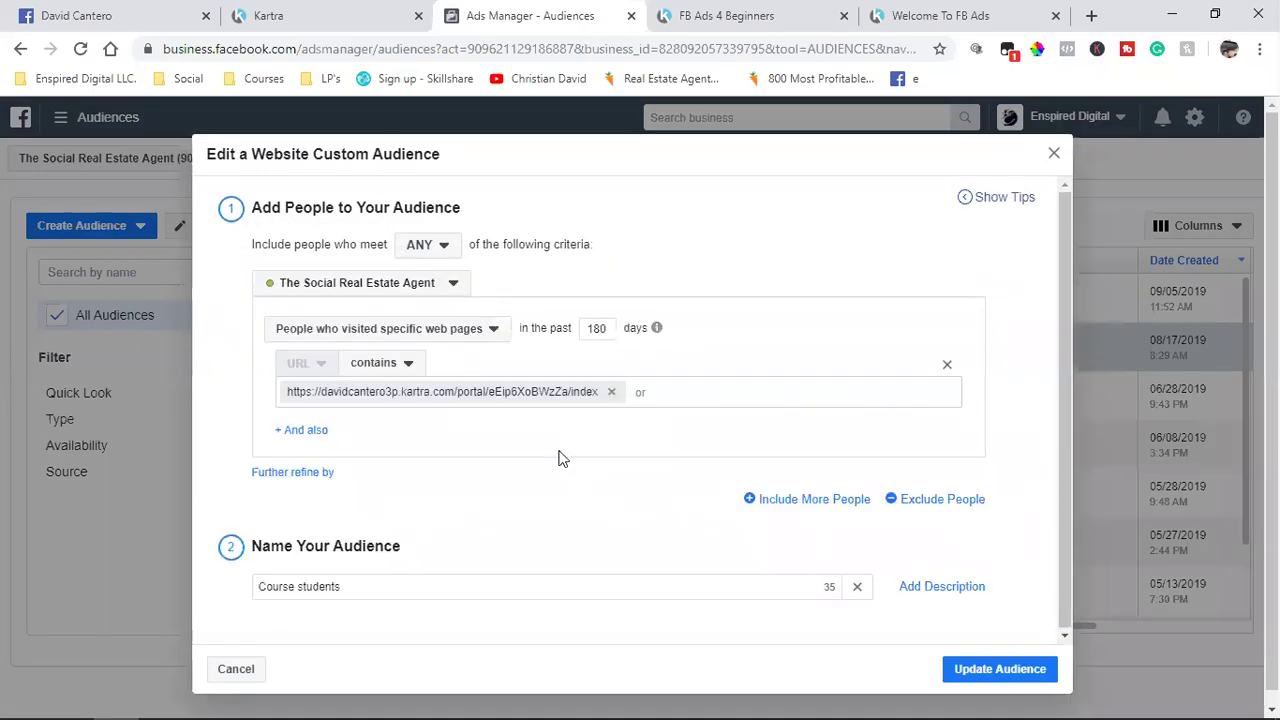
{"action": "left_click", "coordinate": [318, 14]}
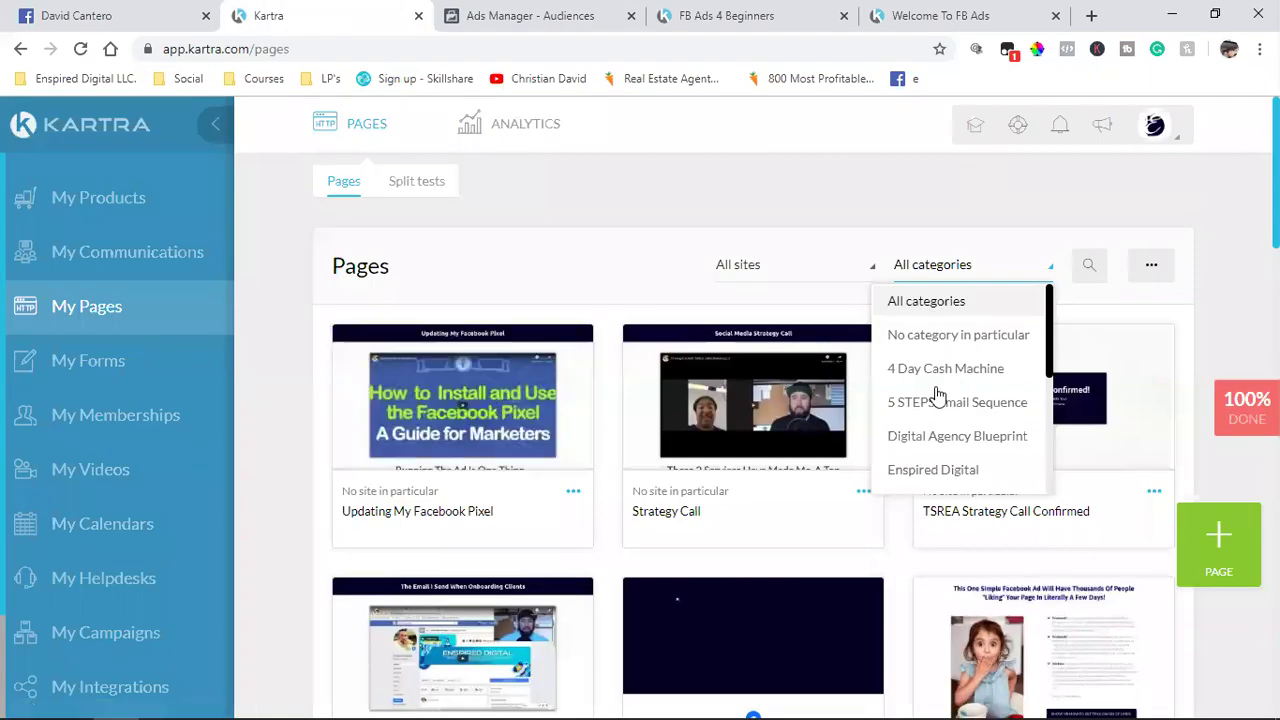
Step: Filter to TSREA Training Course and copy the Webclass In Progress page link (/webclassinprogress)
{"action": "scroll", "coordinate": [937, 397], "scroll_direction": "down", "scroll_amount": 3}
{"action": "left_click", "coordinate": [905, 480]}
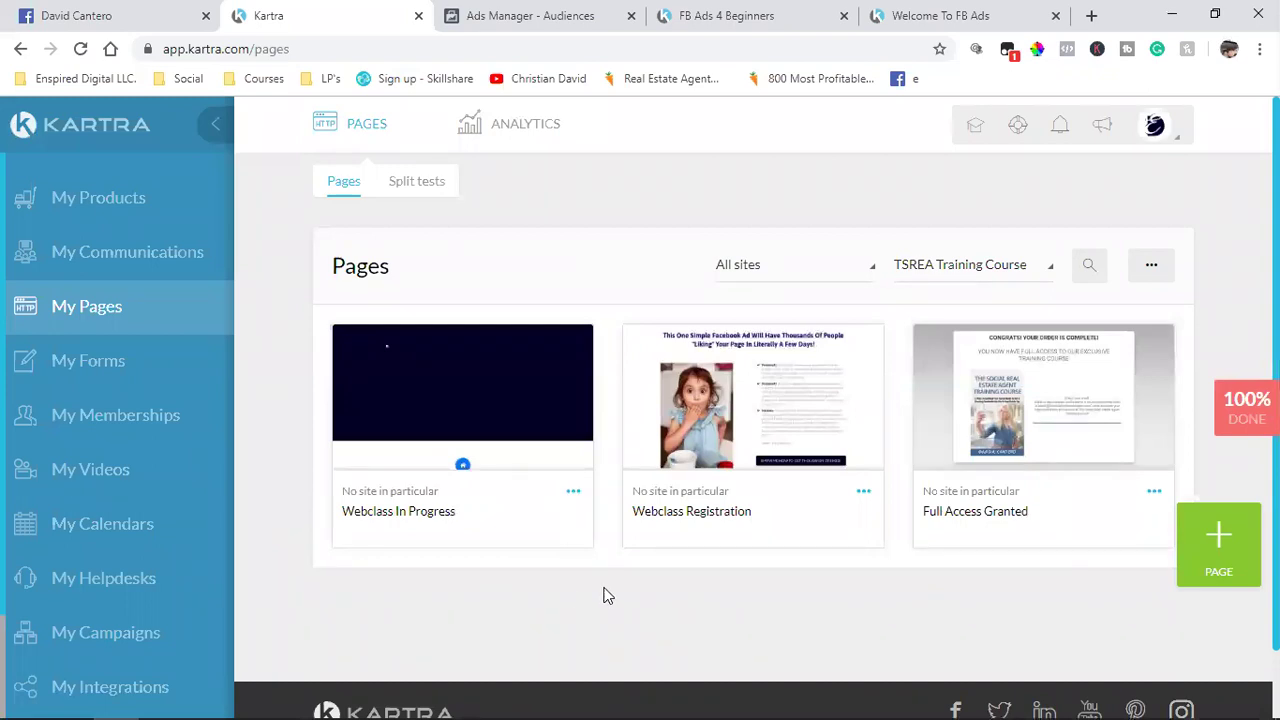
{"action": "left_click", "coordinate": [573, 497]}
{"action": "left_click", "coordinate": [663, 446]}
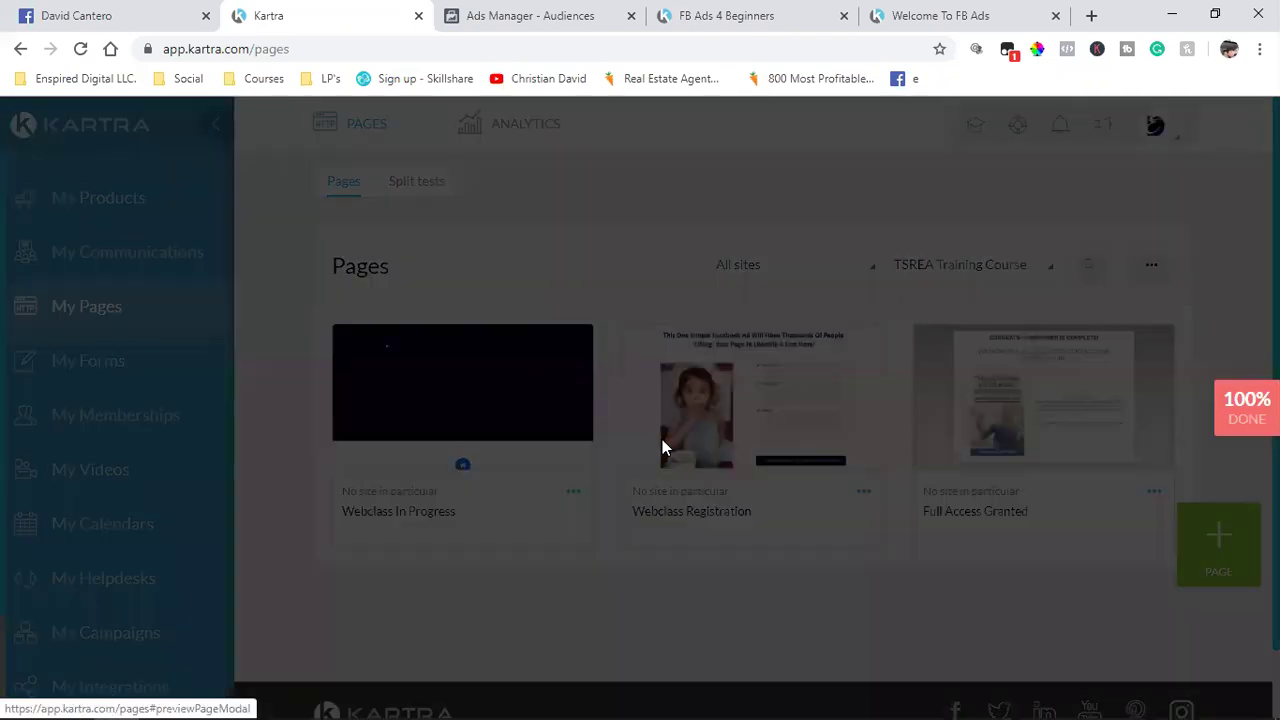
{"action": "left_click", "coordinate": [512, 382]}
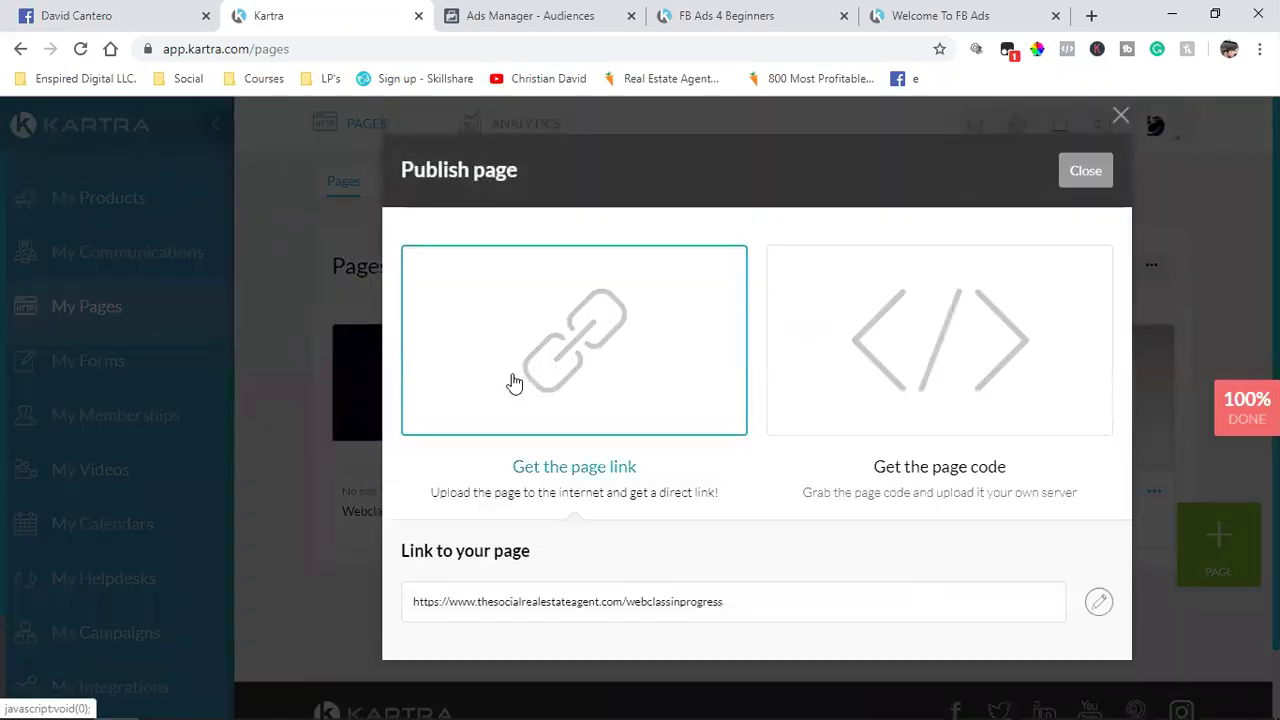
{"action": "left_click", "coordinate": [533, 605]}
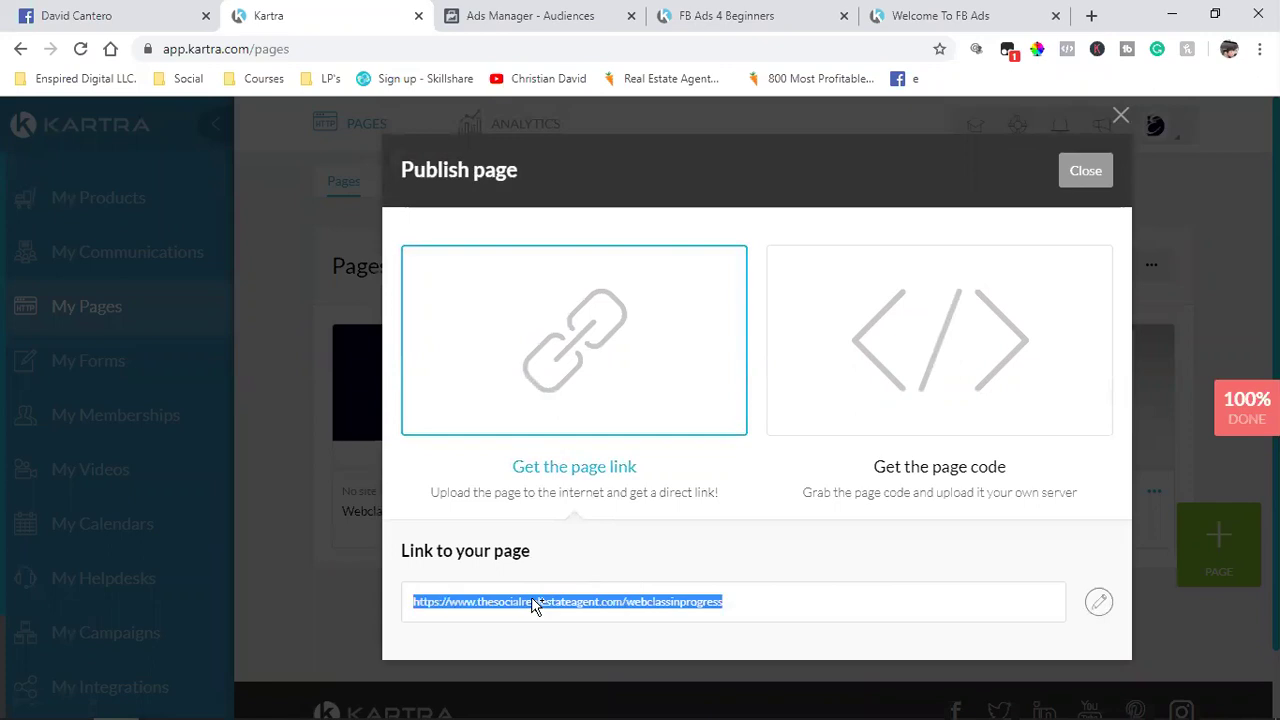
{"action": "right_click", "coordinate": [533, 605]}
{"action": "left_click", "coordinate": [575, 403]}
{"action": "left_click", "coordinate": [1083, 172]}
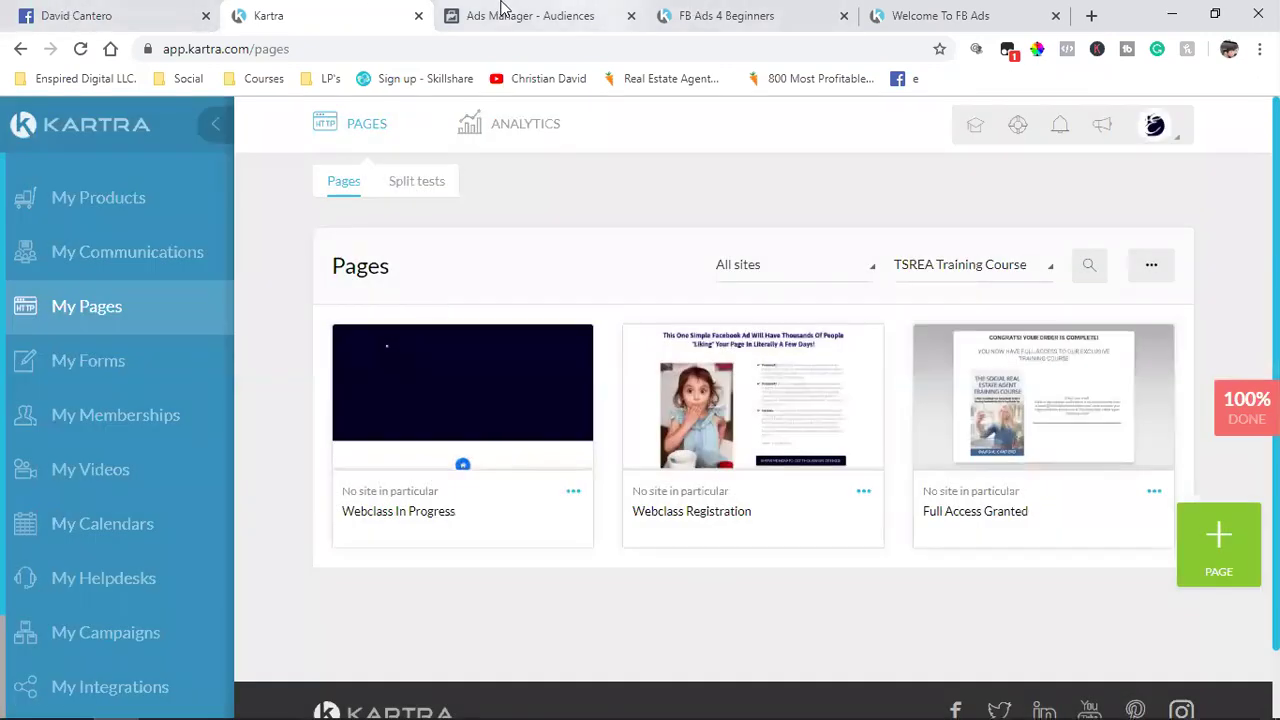
{"action": "left_click", "coordinate": [503, 12]}
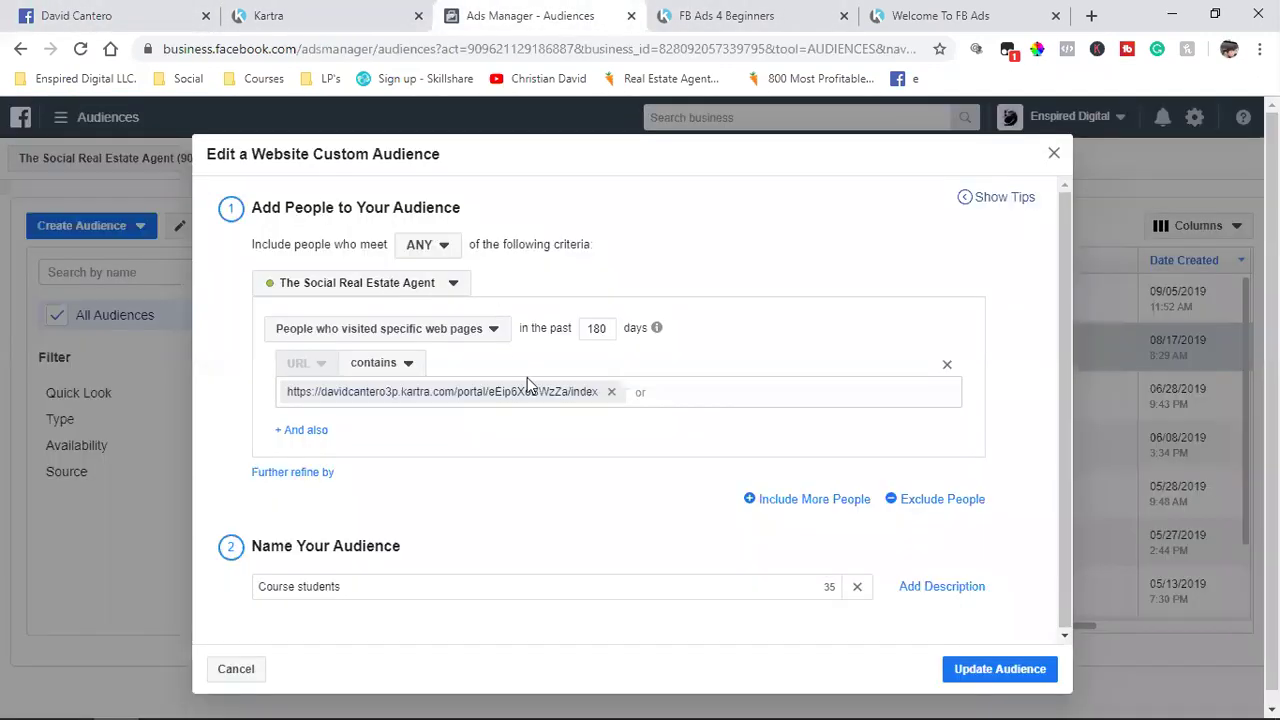
Step: Replace the audience's old Kartra portal URL with the pasted /webclassinprogress link
{"action": "left_click", "coordinate": [612, 392]}
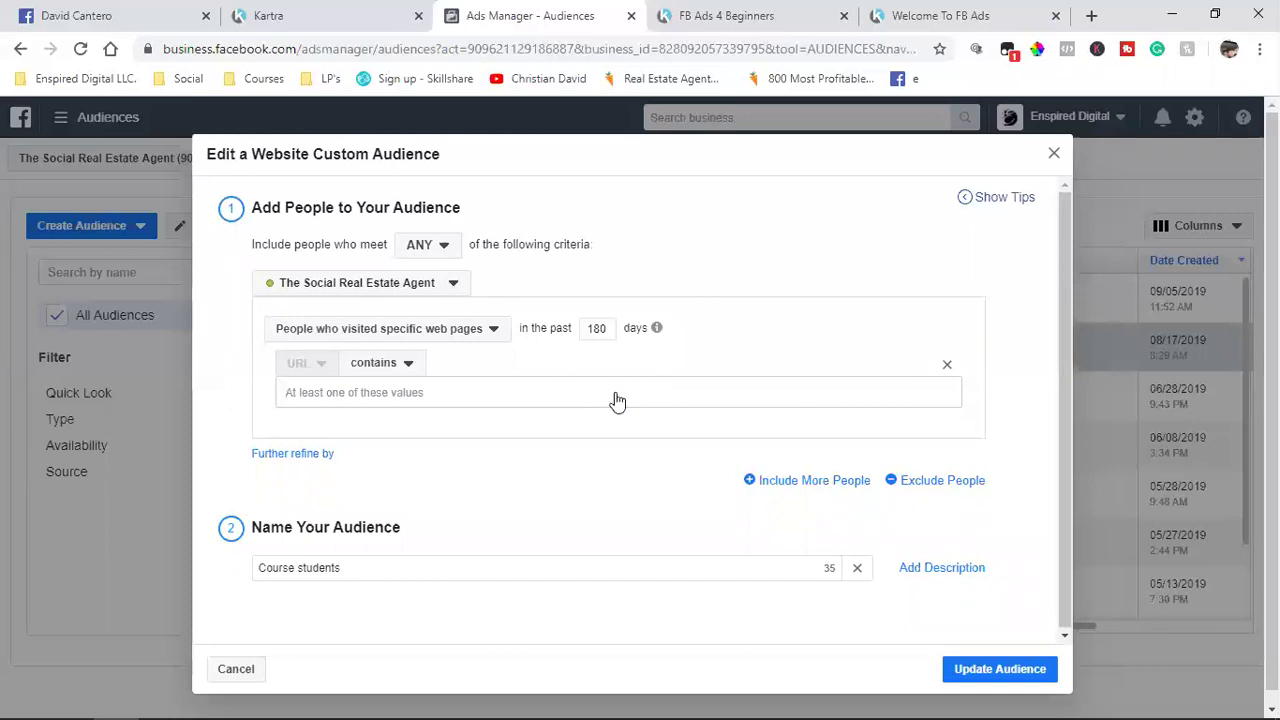
{"action": "key", "text": "ctrl+v"}
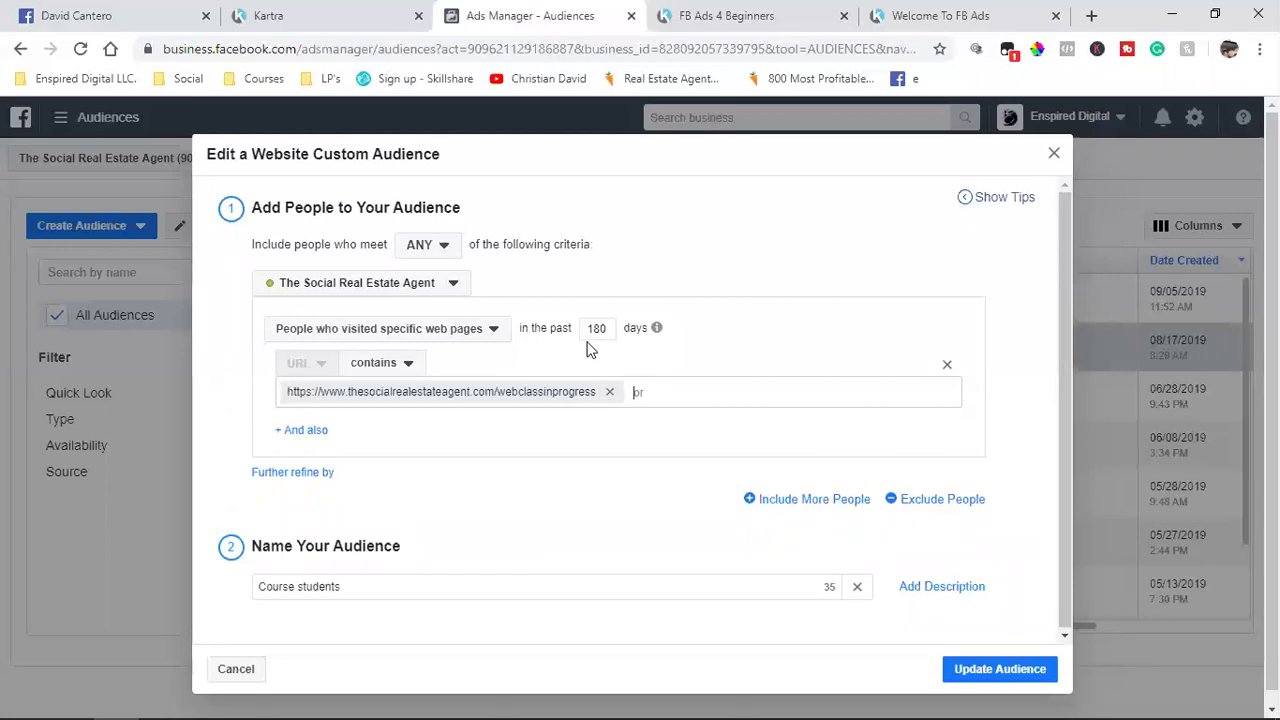
{"action": "left_click", "coordinate": [399, 446]}
Step: Rename the audience 'TSREA Webclass Viewers' and save the update
{"action": "triple_click", "coordinate": [313, 586]}
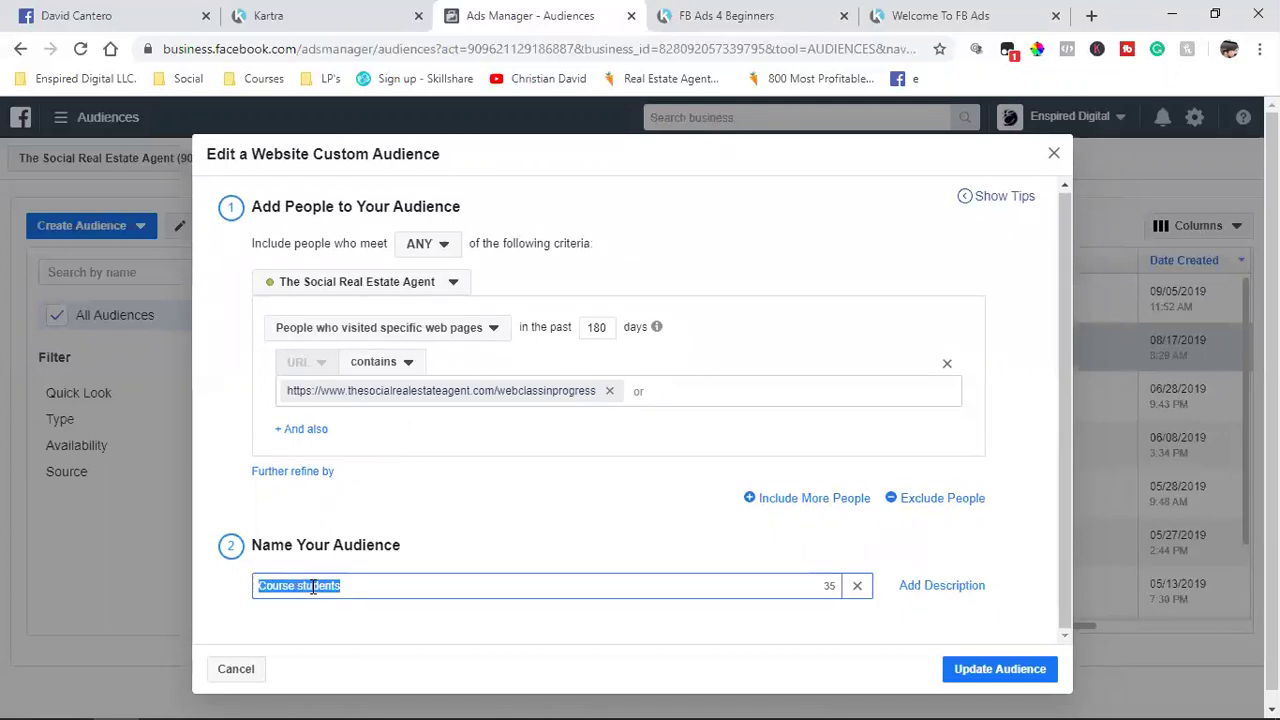
{"action": "type", "text": "TSRE"}
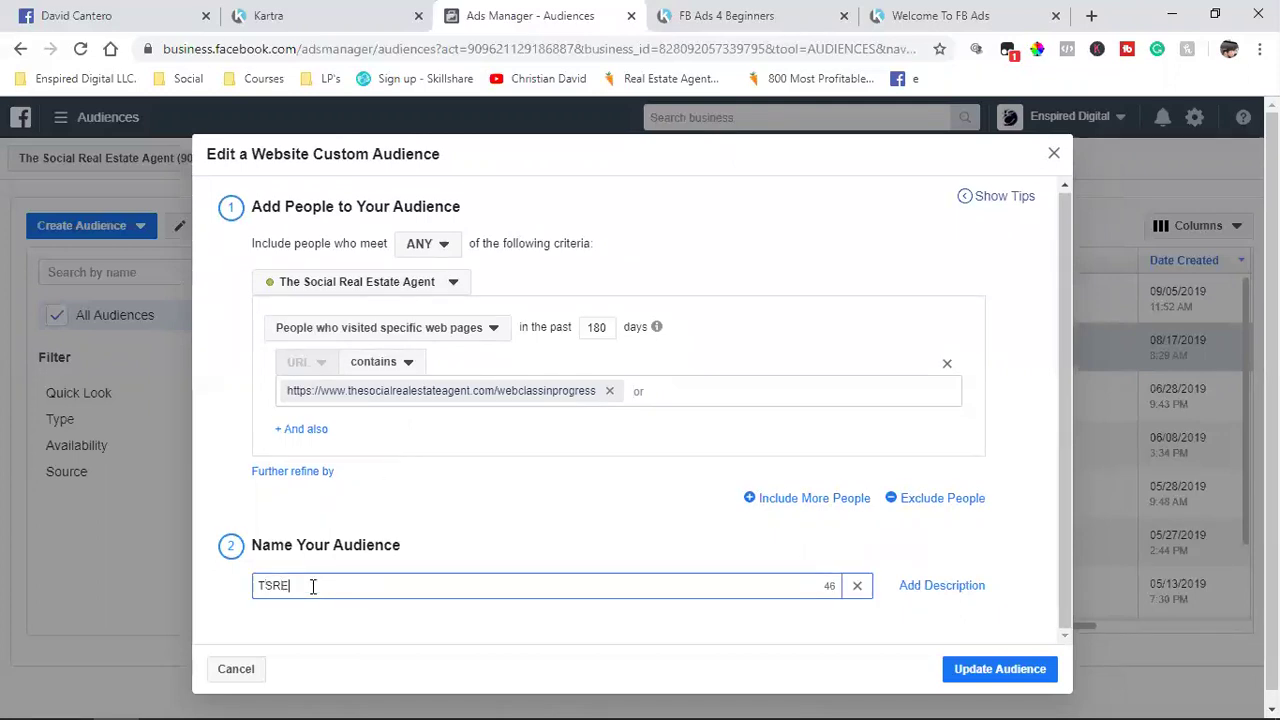
{"action": "type", "text": "A Webclass"}
{"action": "type", "text": "Viewers"}
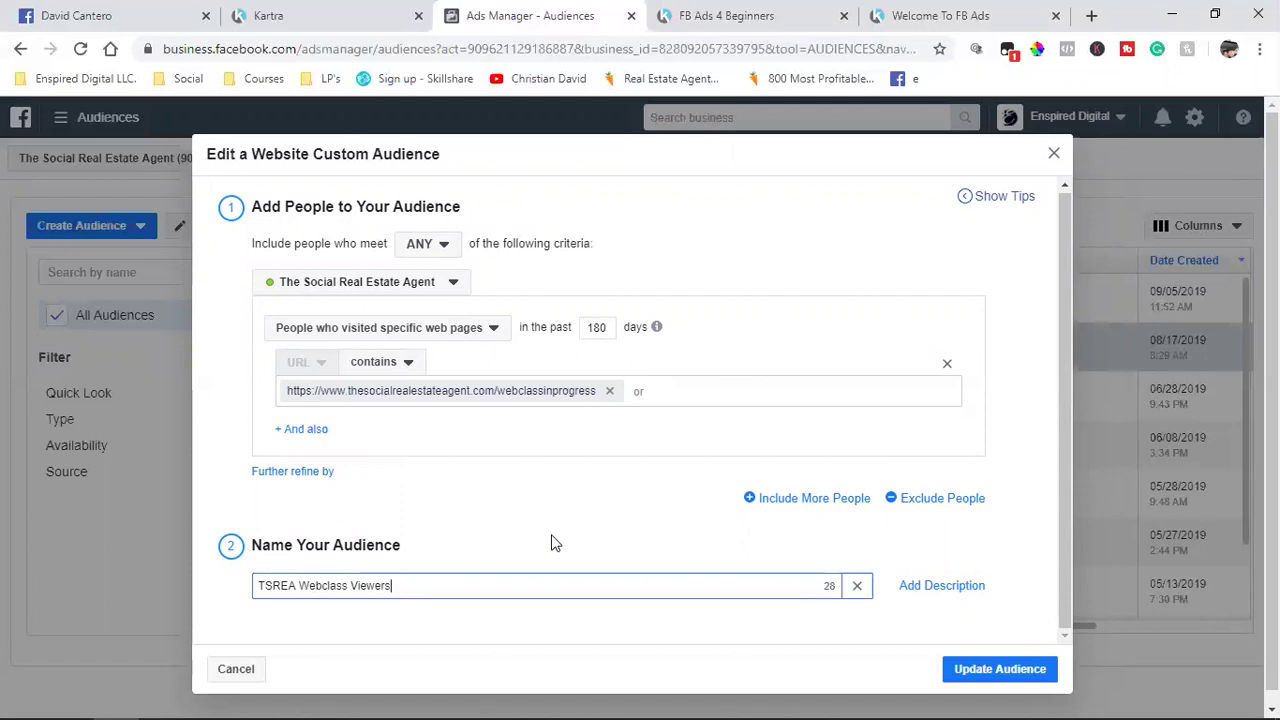
{"action": "scroll", "coordinate": [551, 540], "scroll_direction": "down", "scroll_amount": 1}
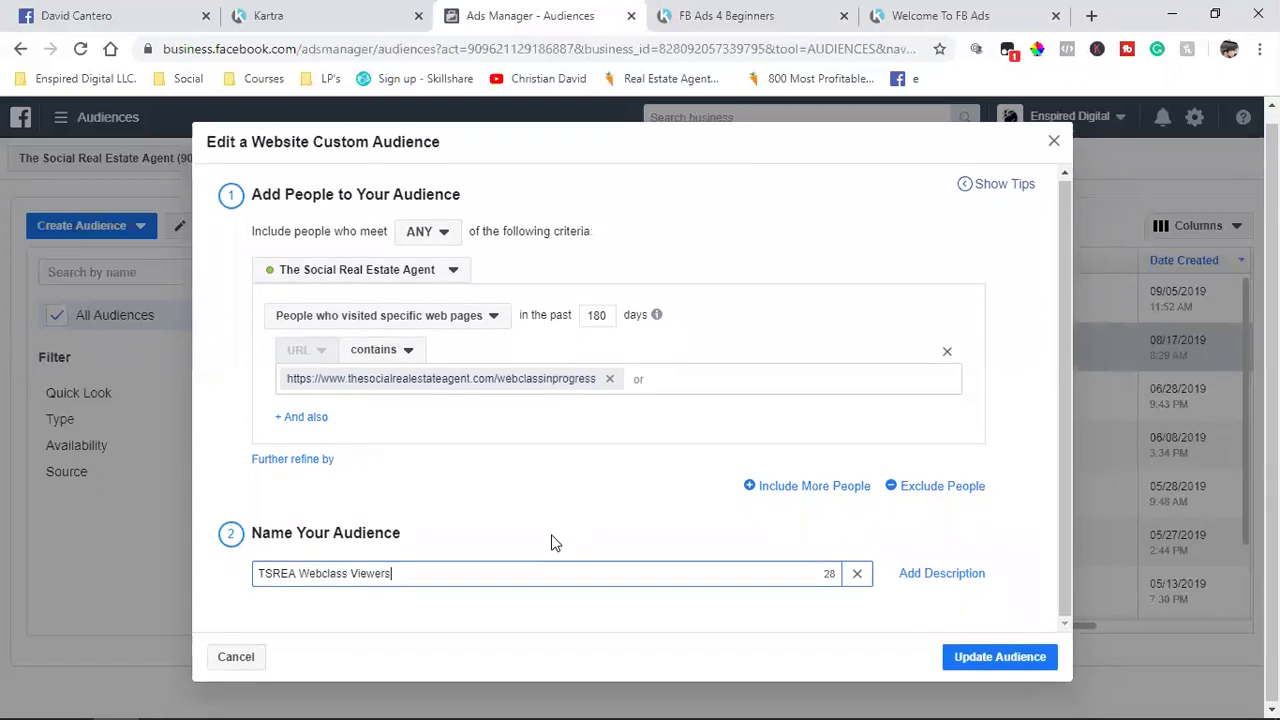
{"action": "left_click", "coordinate": [1020, 640]}
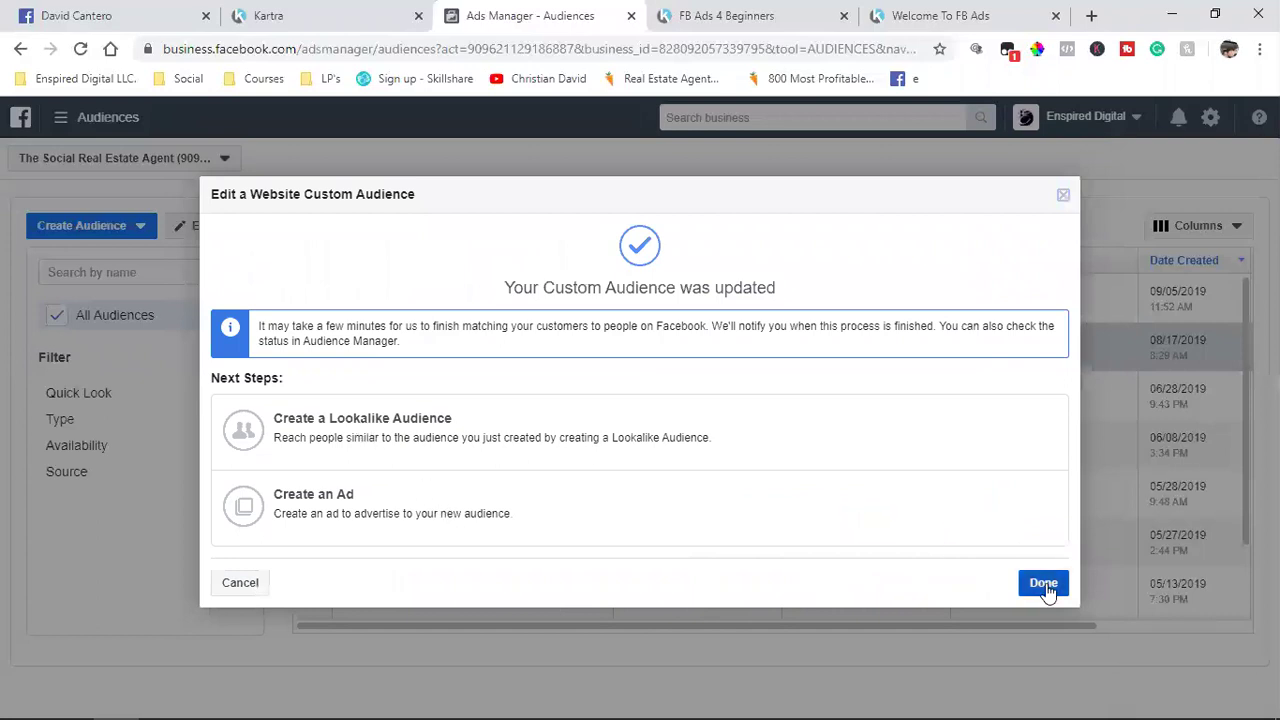
Step: Close the update confirmation, uncheck TSREA Webclass Viewers and view its rules
{"action": "left_click", "coordinate": [1045, 588]}
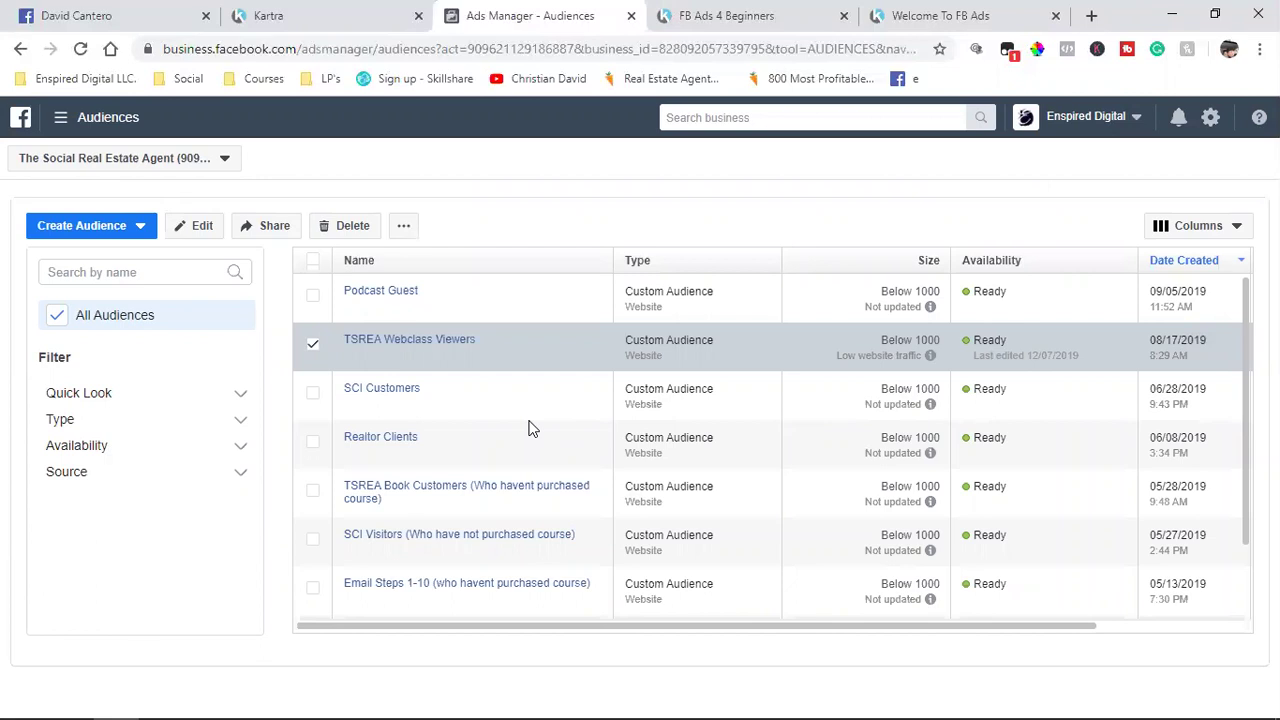
{"action": "scroll", "coordinate": [530, 515], "scroll_direction": "down", "scroll_amount": 2}
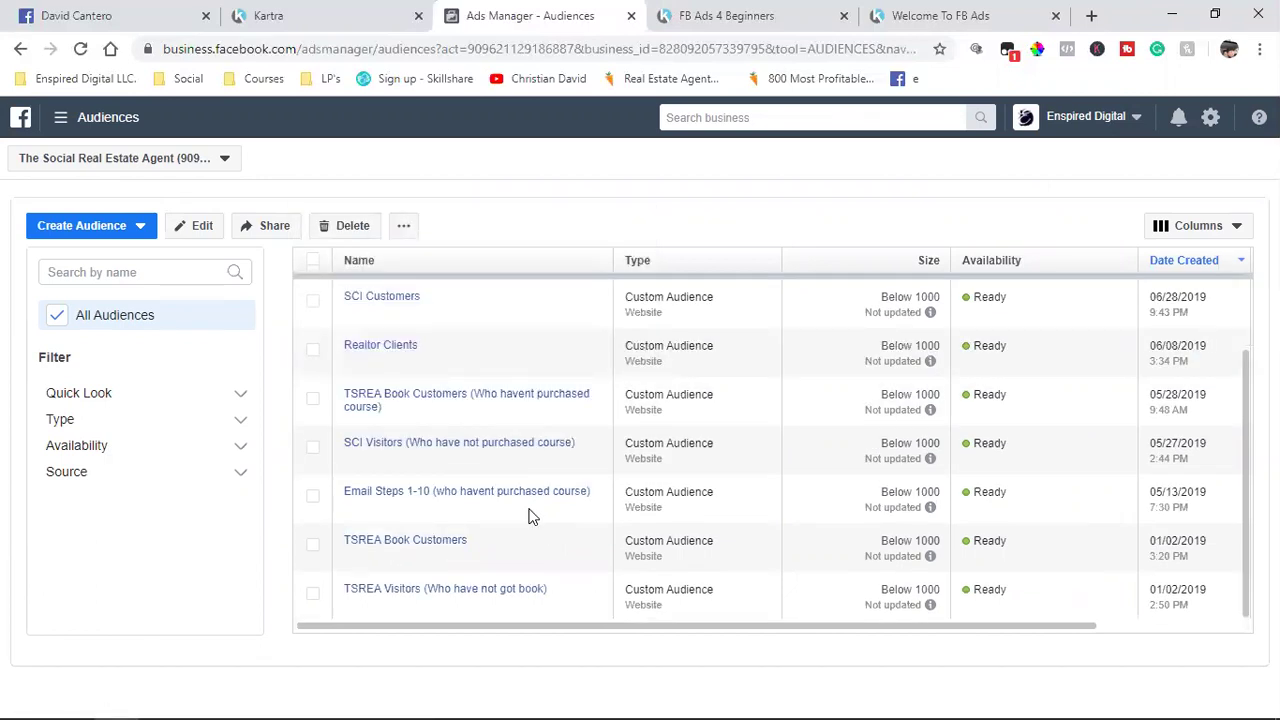
{"action": "scroll", "coordinate": [530, 515], "scroll_direction": "up", "scroll_amount": 3}
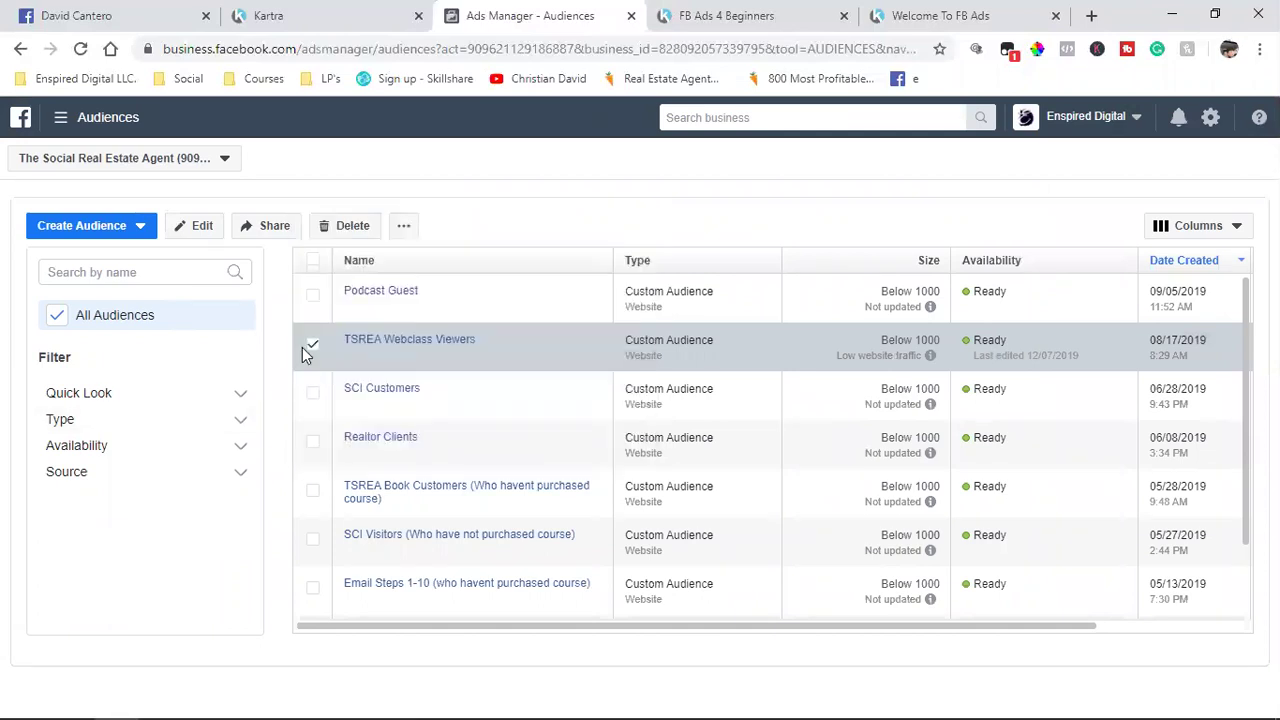
{"action": "left_click", "coordinate": [310, 347]}
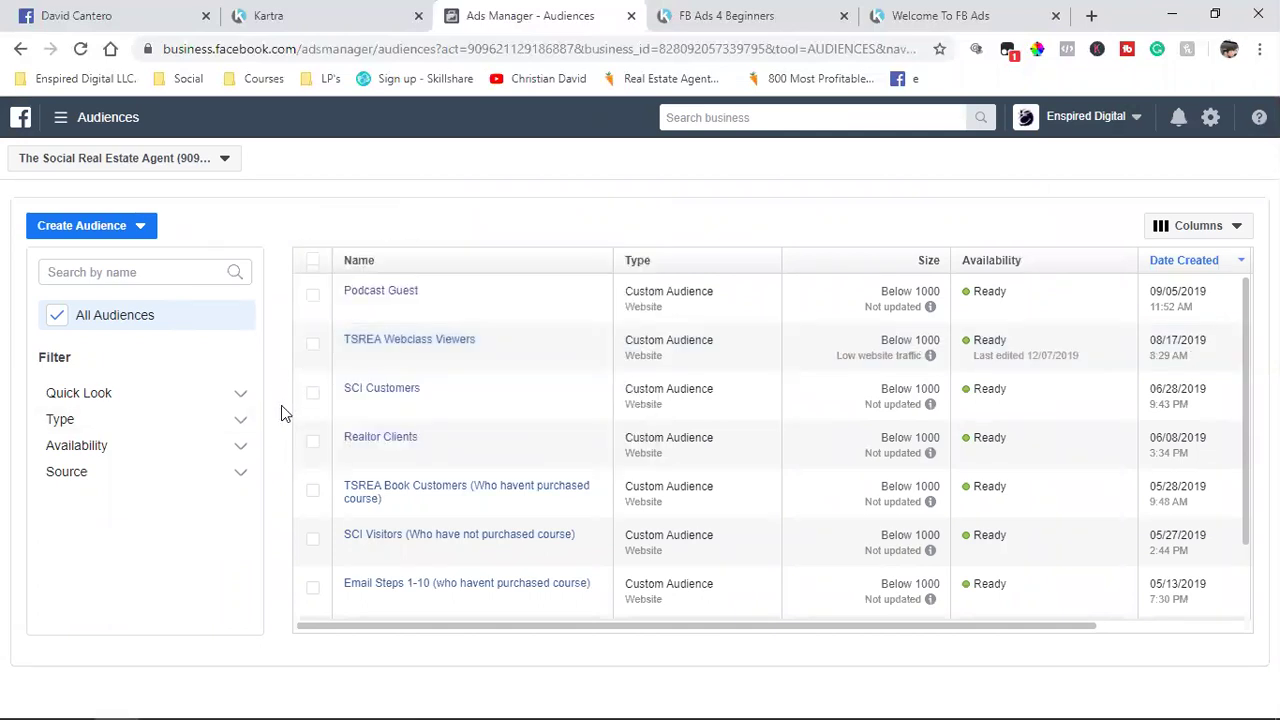
{"action": "mouse_move", "coordinate": [395, 350]}
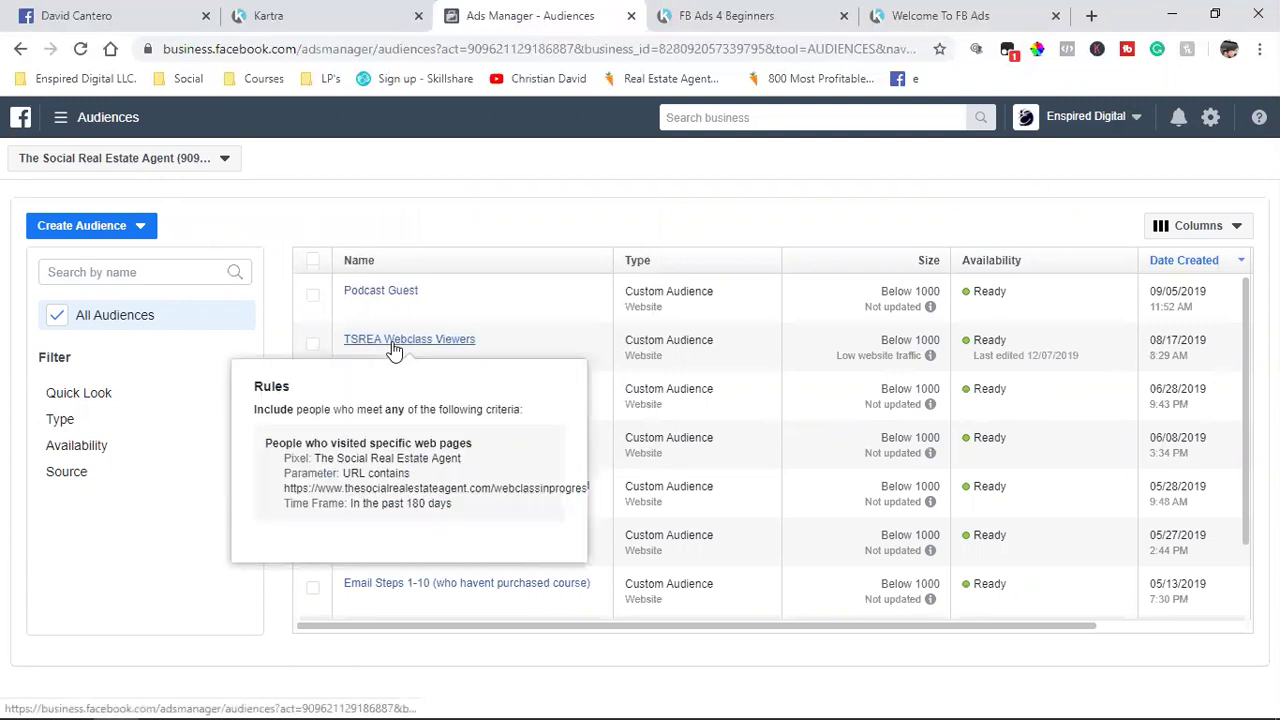
{"action": "left_click", "coordinate": [726, 15]}
Step: Look over the three TSREA Training Course pages in Kartra, then return to the Facebook audiences
{"action": "left_click", "coordinate": [280, 12]}
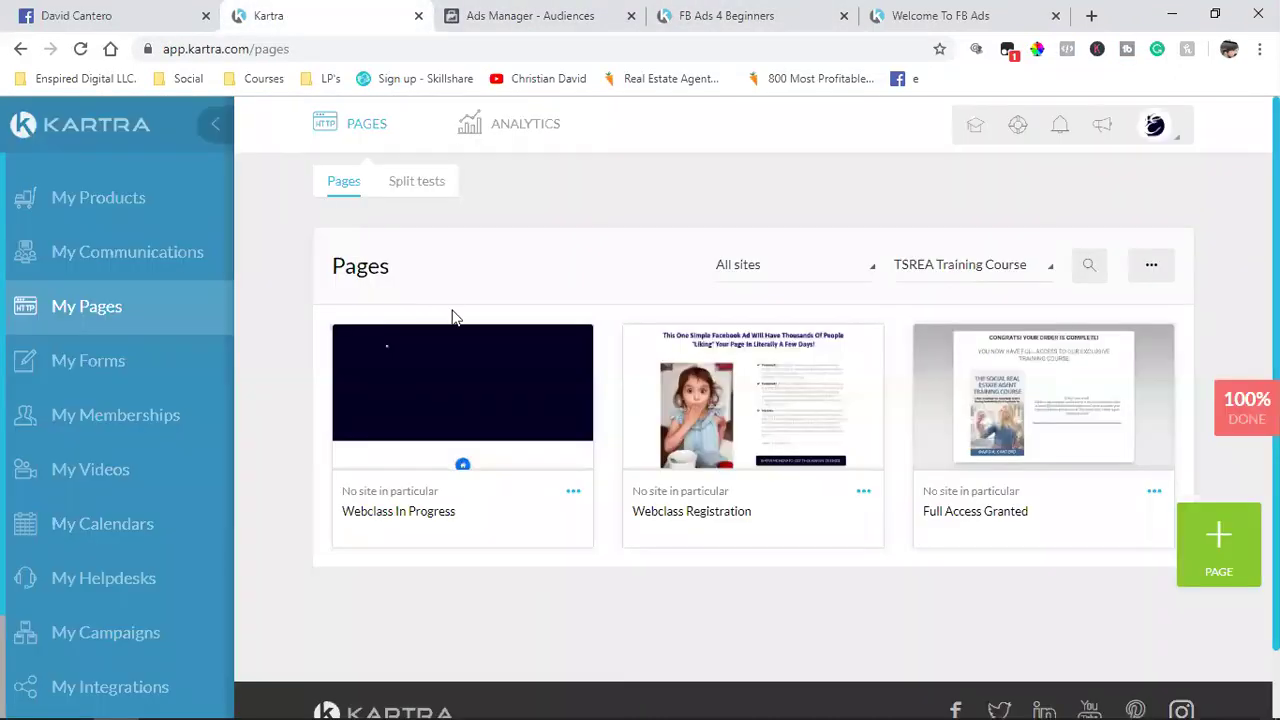
{"action": "mouse_move", "coordinate": [752, 398]}
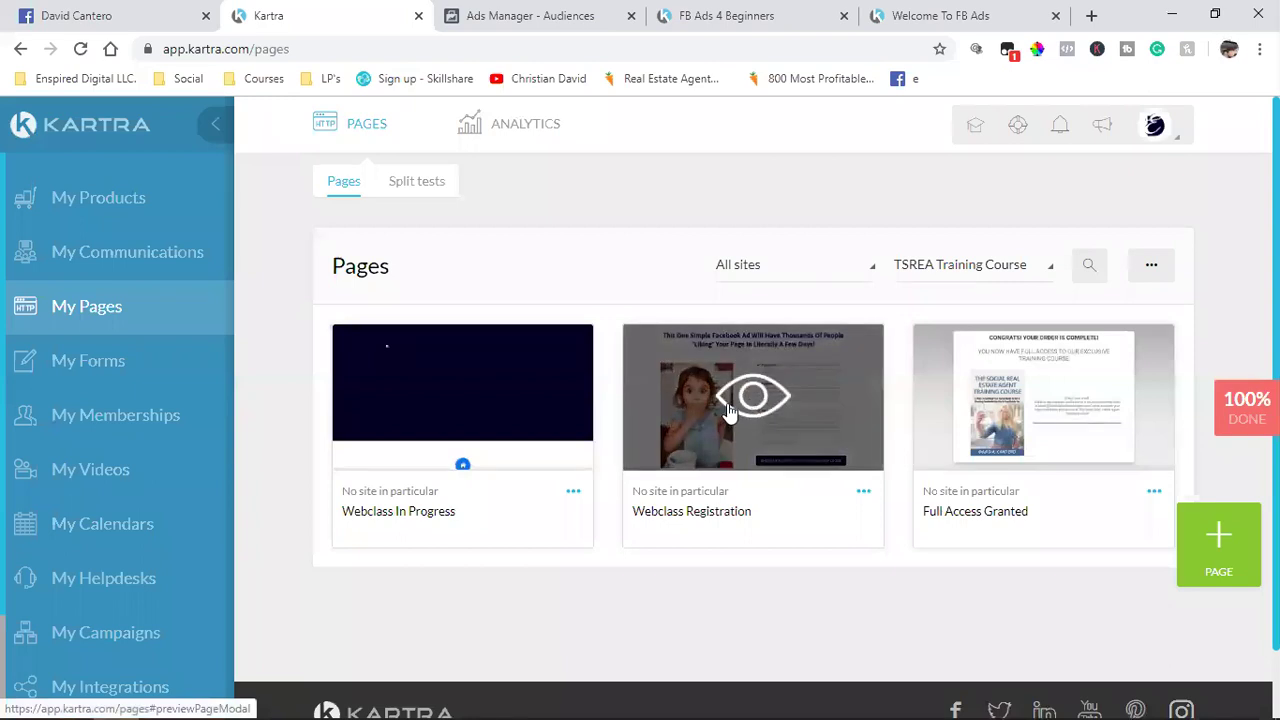
{"action": "mouse_move", "coordinate": [420, 429]}
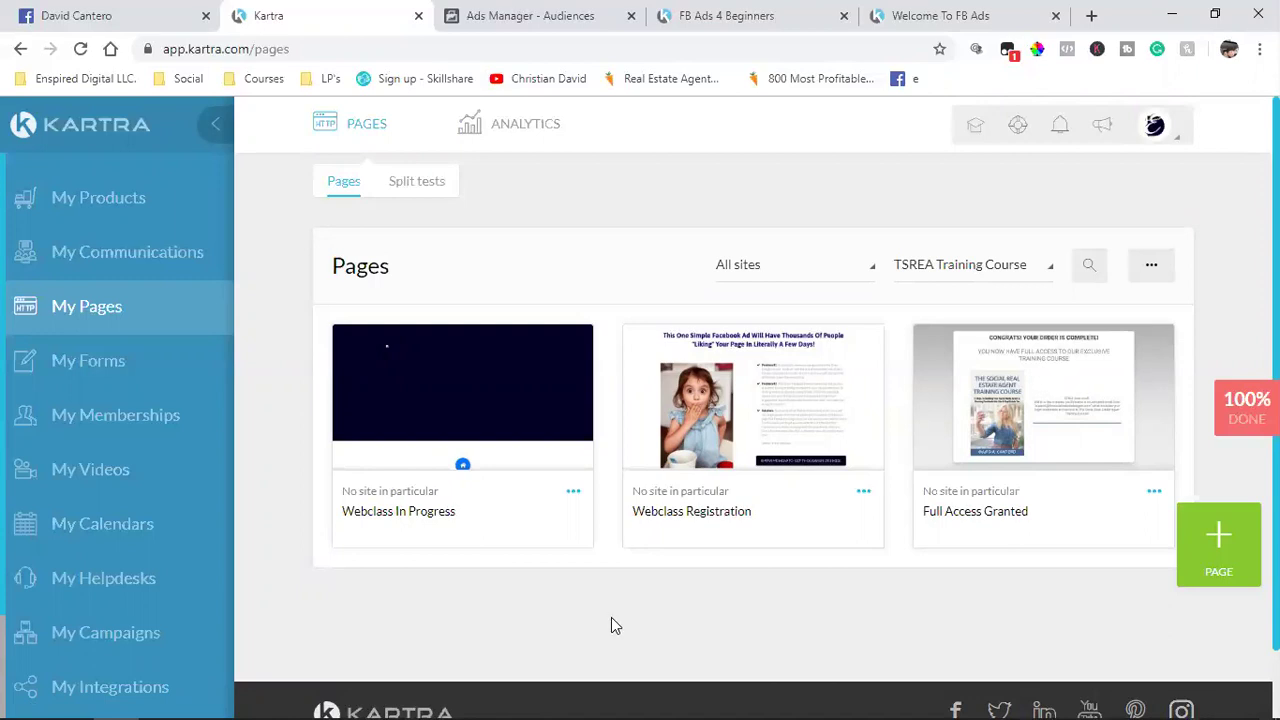
{"action": "left_click", "coordinate": [479, 12]}
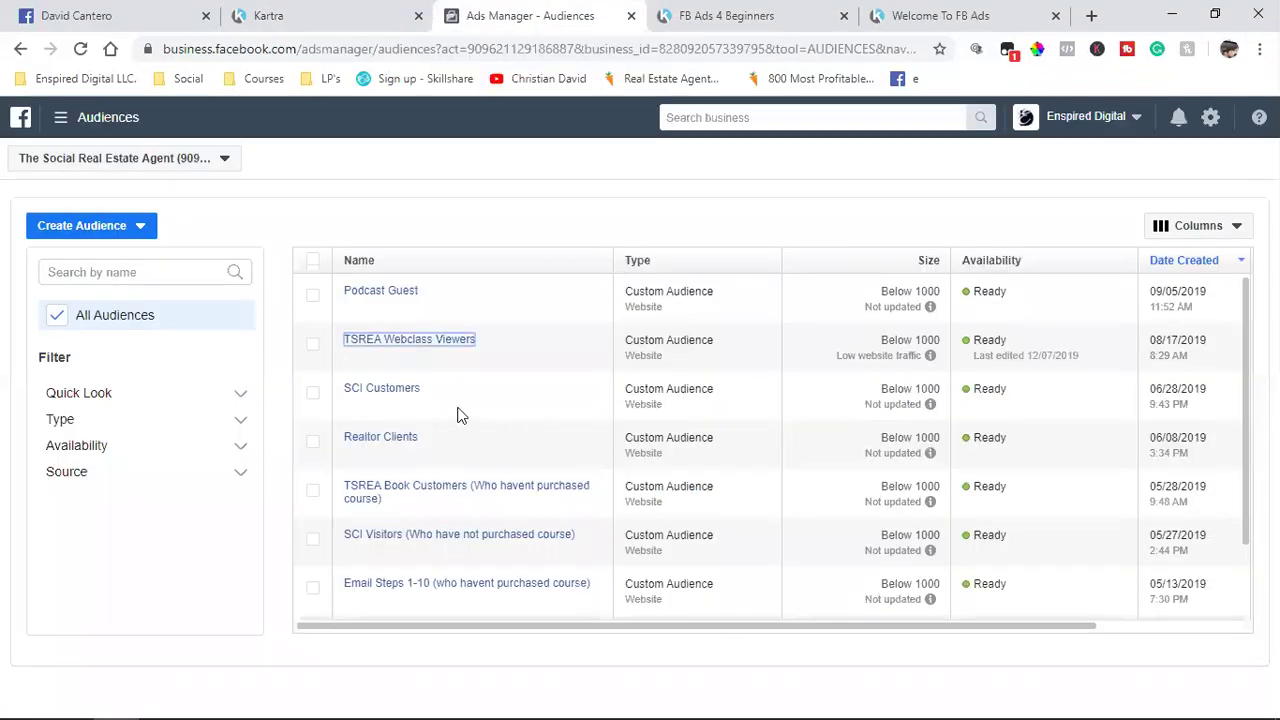
Step: Remove the likeadaccess and fullaccess stopclickinginvite URLs from the SCI Customers audience rule
{"action": "mouse_move", "coordinate": [386, 403]}
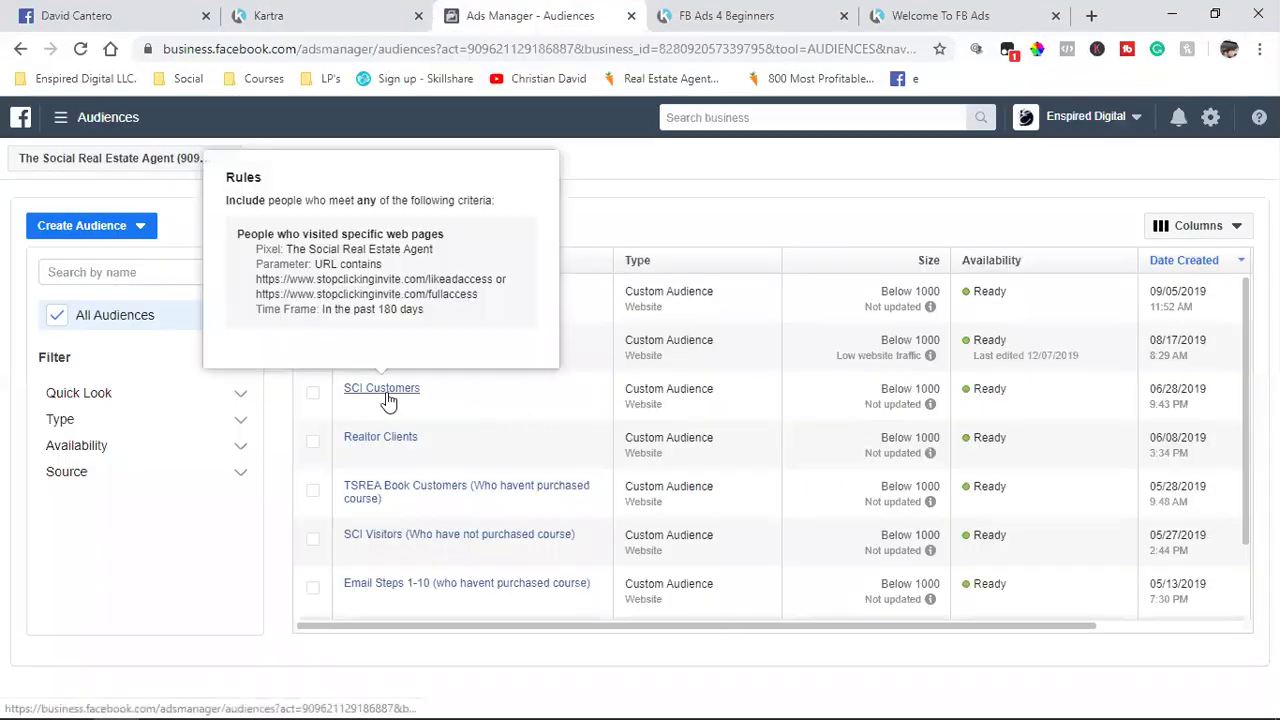
{"action": "left_click", "coordinate": [313, 394]}
{"action": "left_click", "coordinate": [543, 408]}
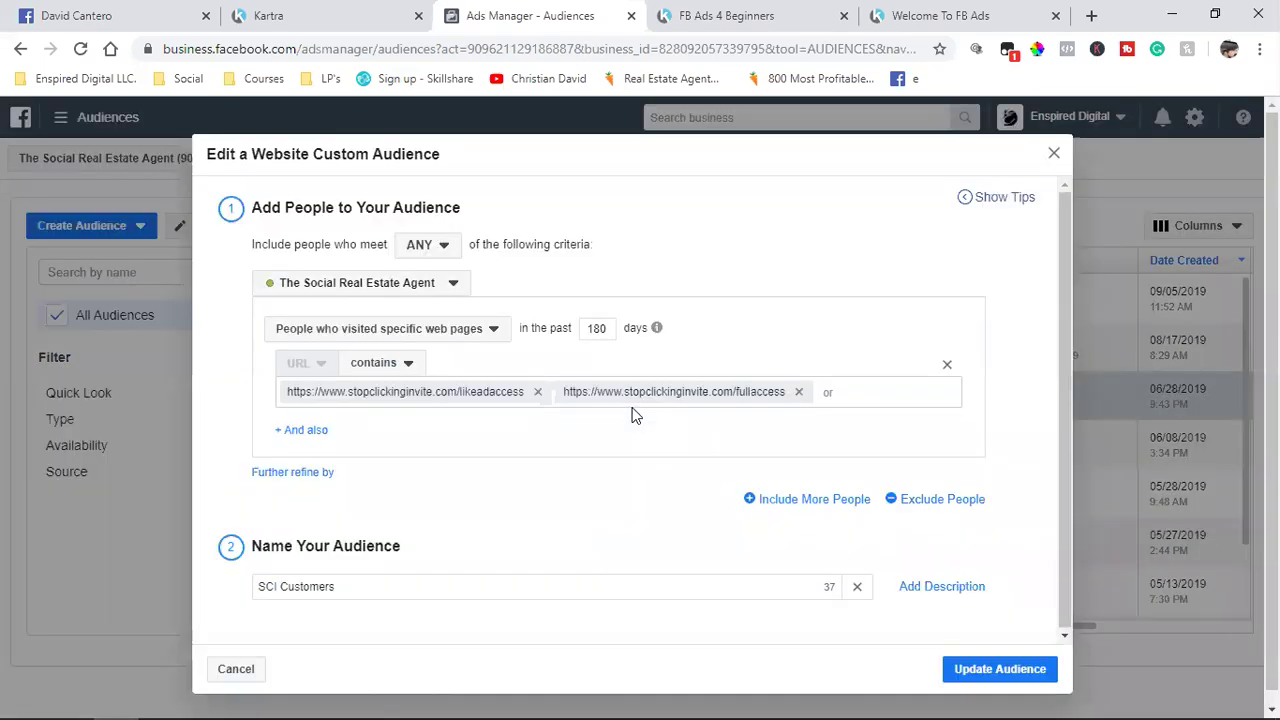
{"action": "left_click", "coordinate": [538, 393]}
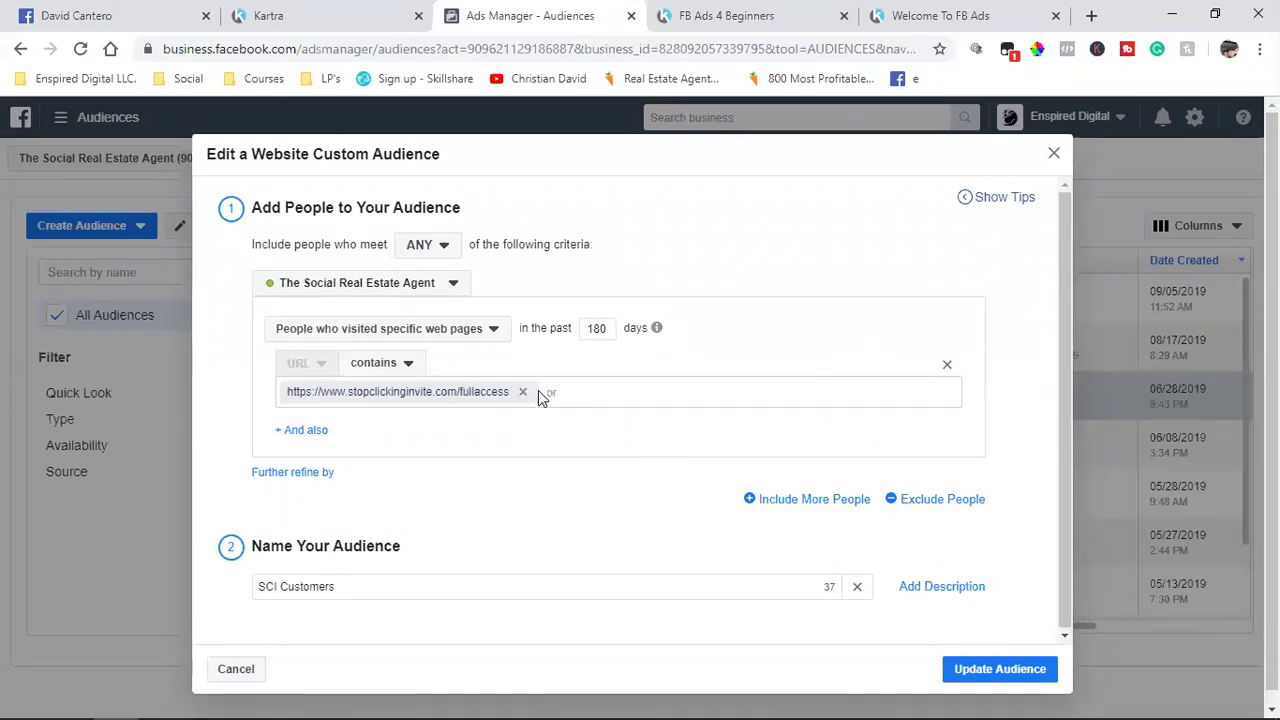
{"action": "left_click", "coordinate": [526, 395]}
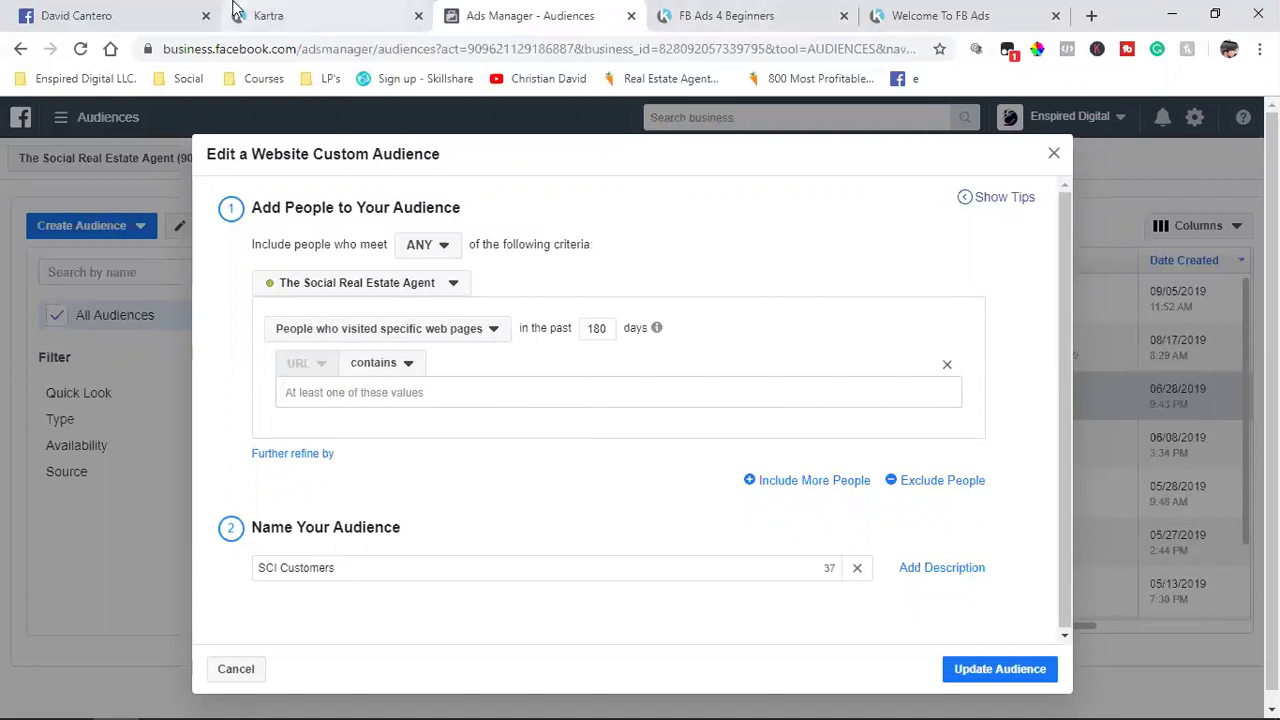
{"action": "left_click", "coordinate": [290, 15]}
{"action": "left_click", "coordinate": [933, 263]}
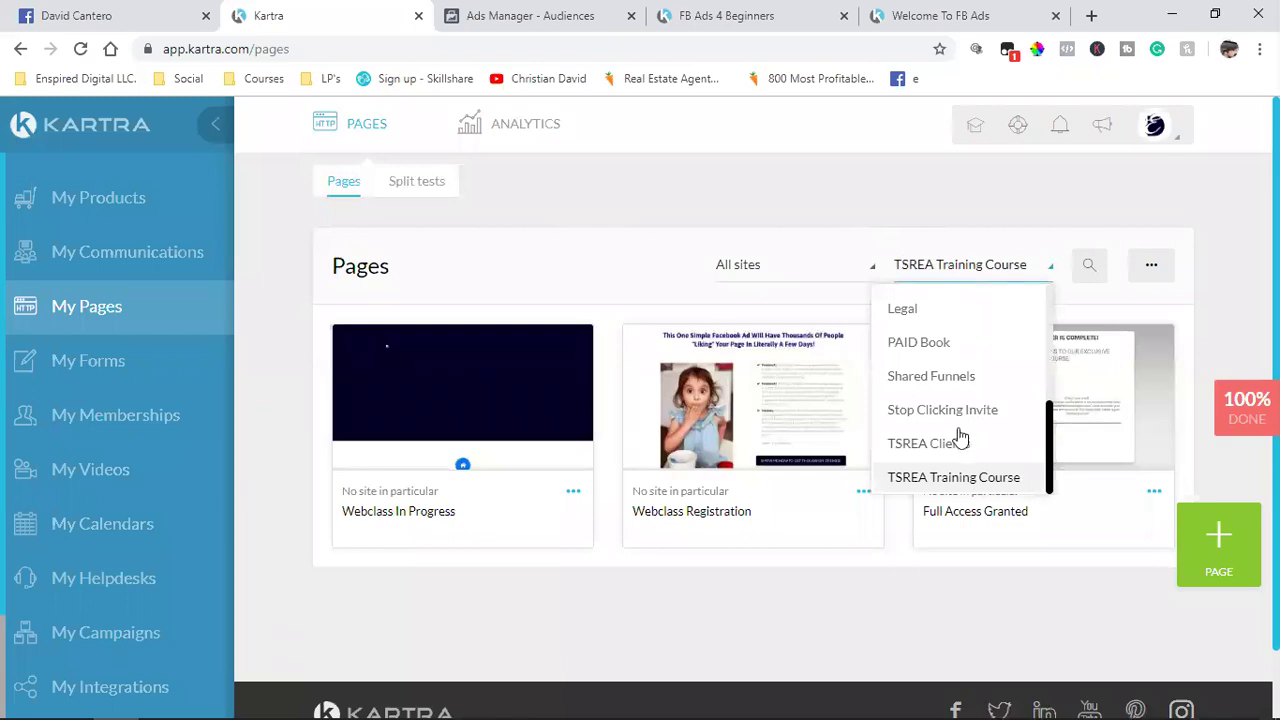
Step: Filter Kartra's pages list to the Stop Clicking Invite site
{"action": "left_click", "coordinate": [968, 414]}
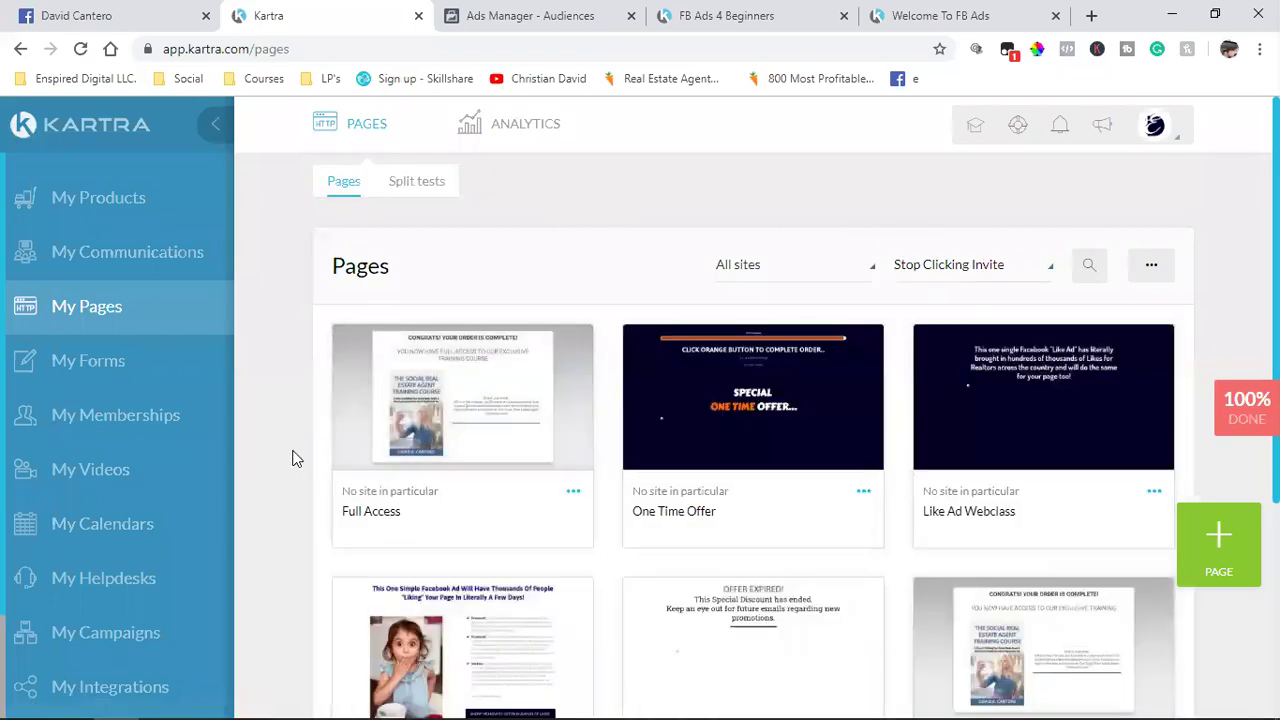
{"action": "left_click", "coordinate": [513, 12]}
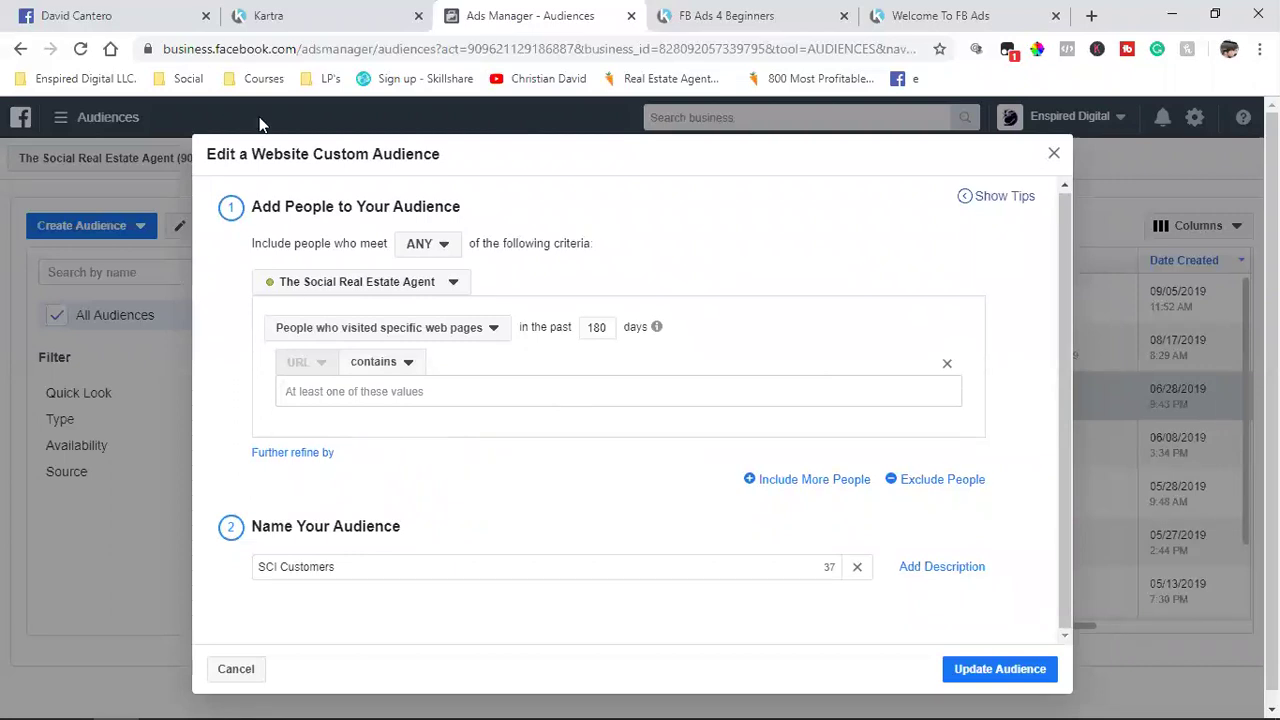
{"action": "left_click", "coordinate": [275, 12]}
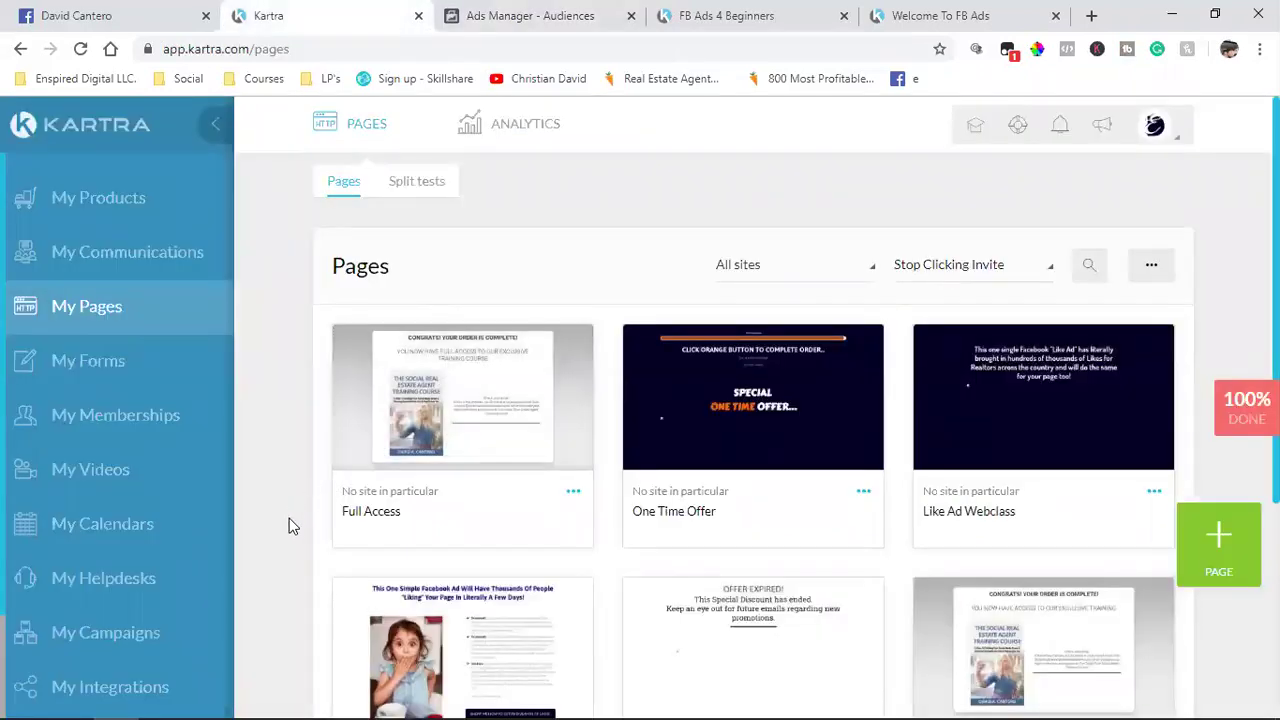
{"action": "scroll", "coordinate": [289, 518], "scroll_direction": "down", "scroll_amount": 1}
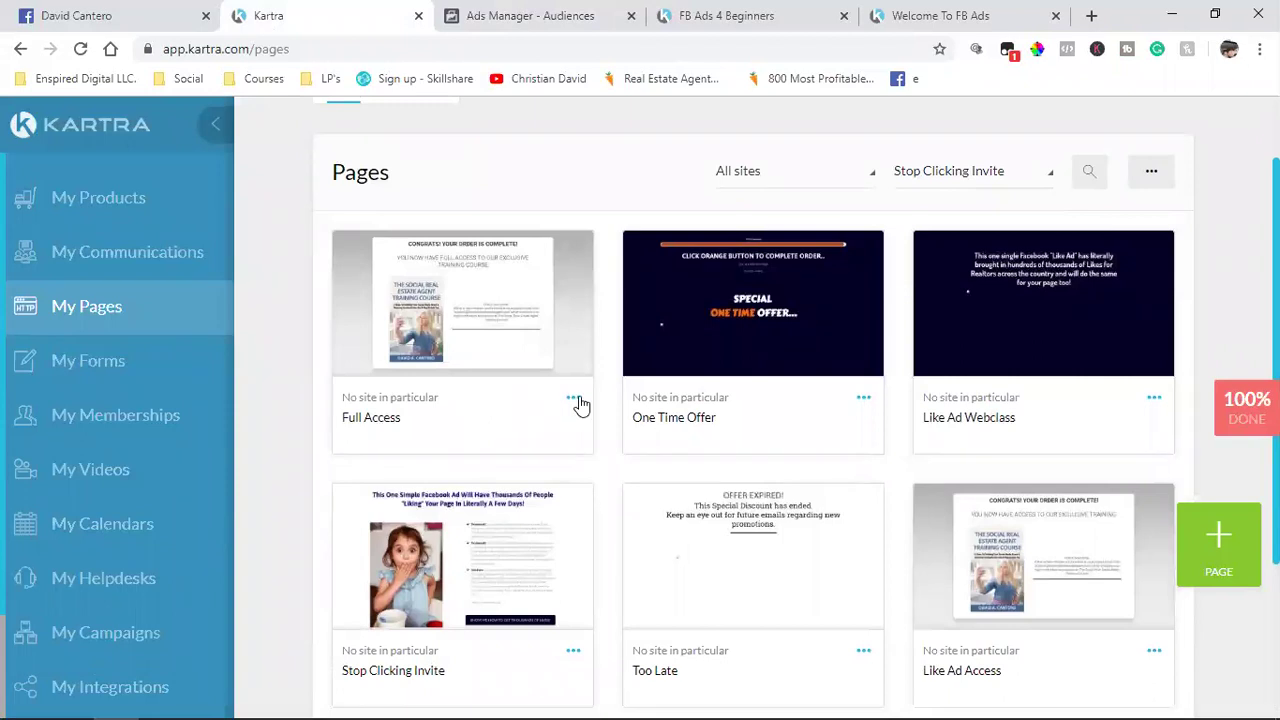
{"action": "scroll", "coordinate": [580, 404], "scroll_direction": "down", "scroll_amount": 1}
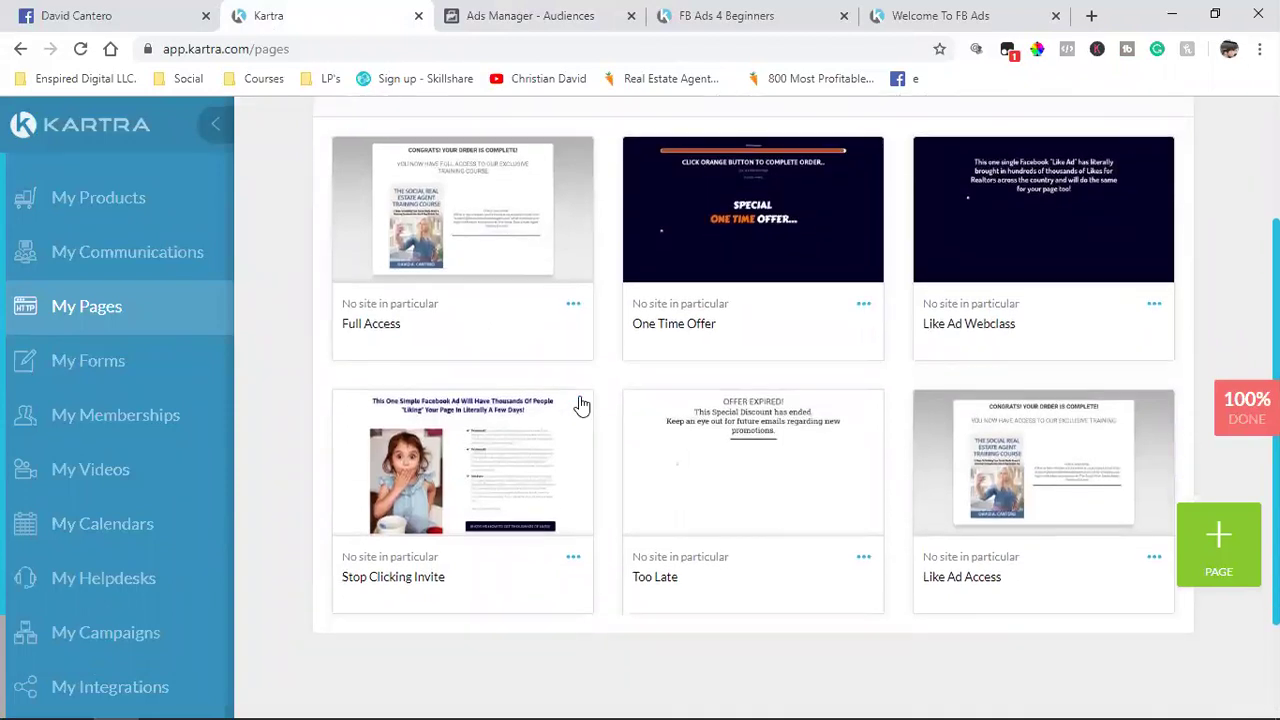
Step: Copy the Full Access page's Kartra link ending /page/fullaccess
{"action": "left_click", "coordinate": [574, 306]}
{"action": "left_click", "coordinate": [661, 258]}
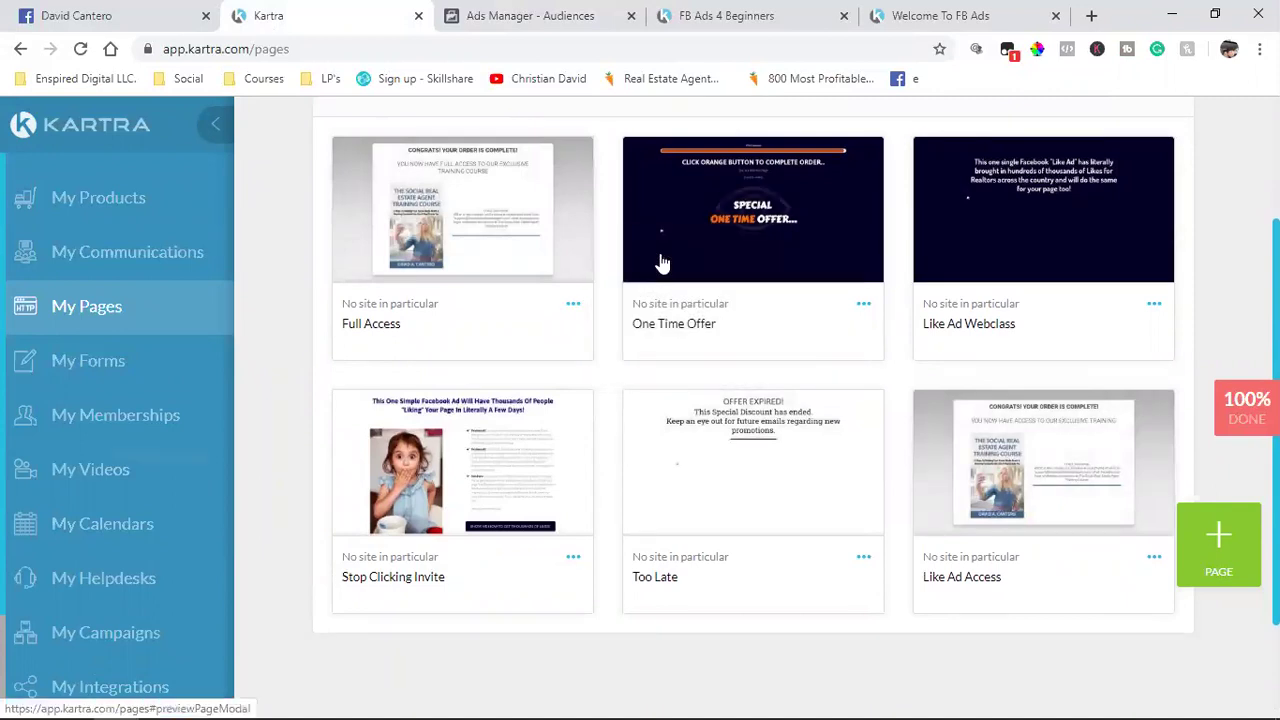
{"action": "left_click", "coordinate": [585, 370]}
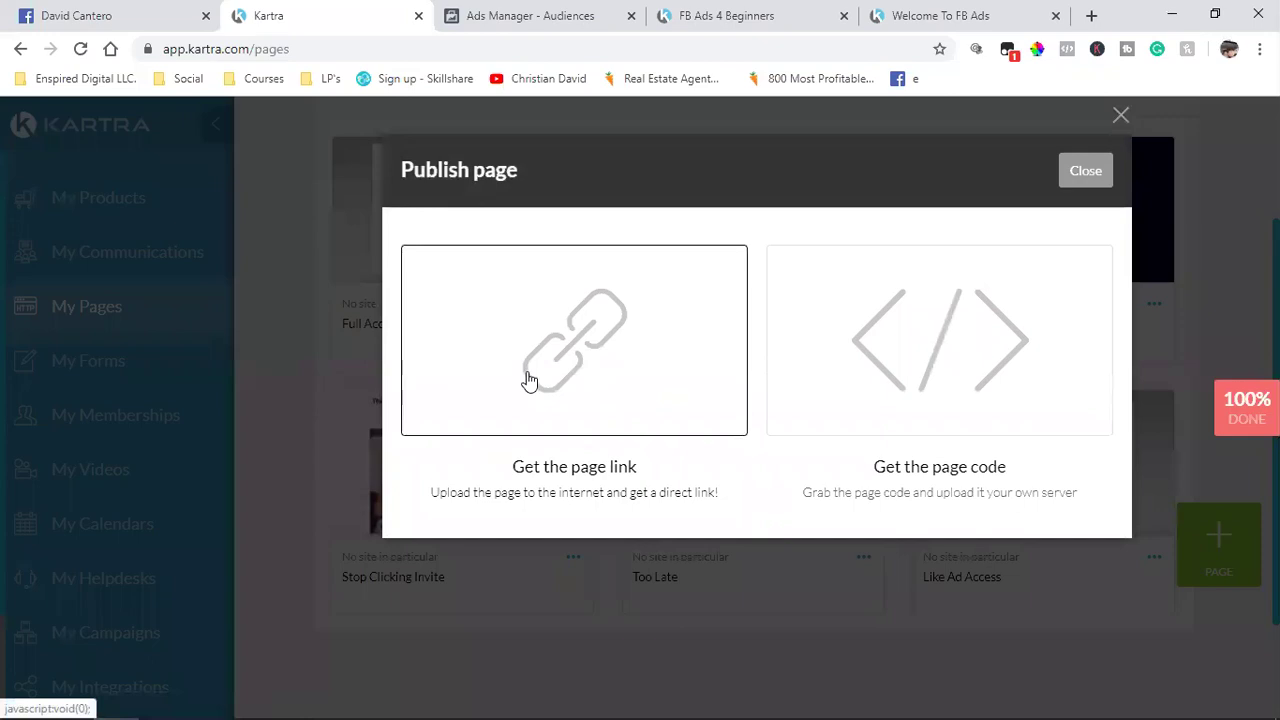
{"action": "left_click", "coordinate": [552, 610]}
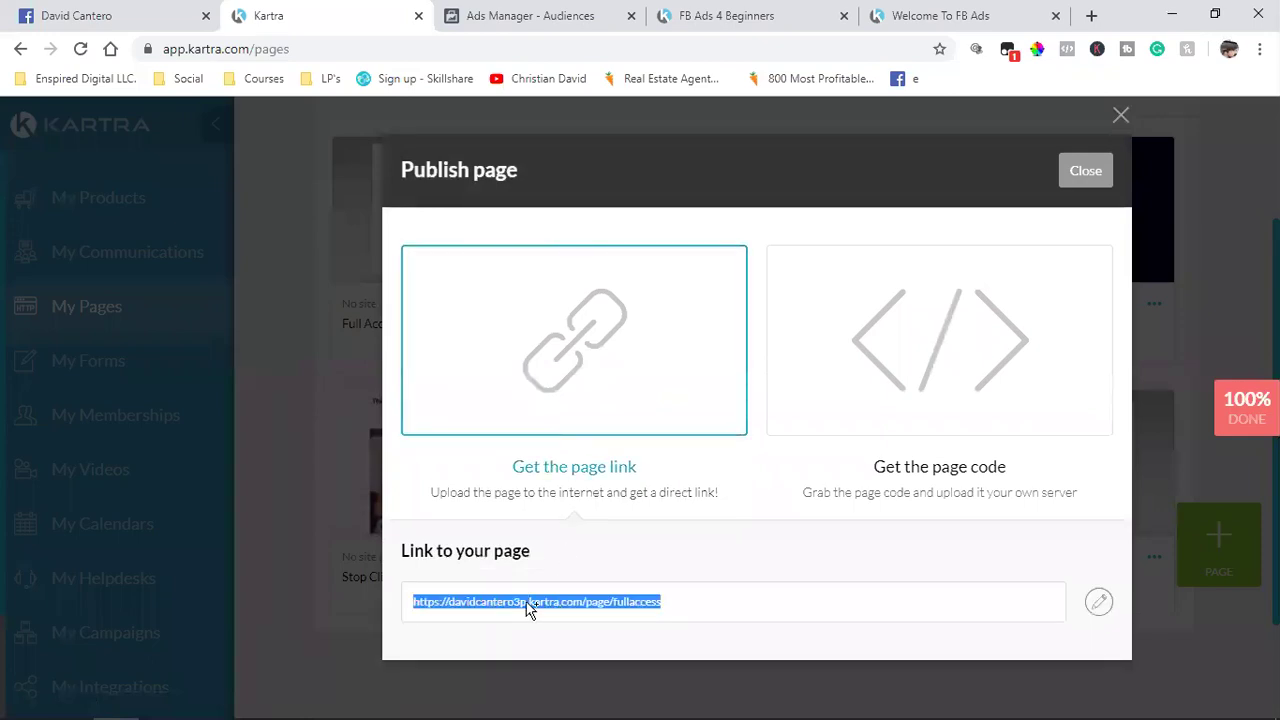
{"action": "right_click", "coordinate": [530, 610]}
{"action": "left_click", "coordinate": [572, 482]}
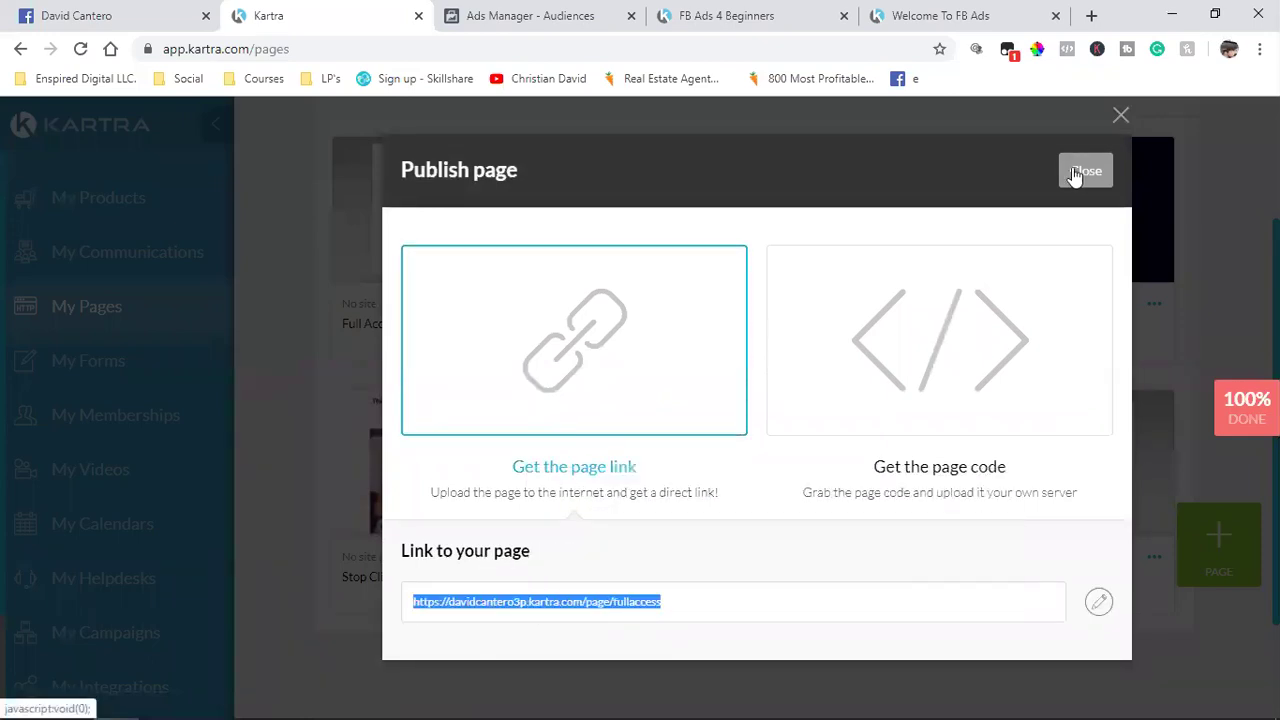
{"action": "left_click", "coordinate": [1080, 171]}
Step: Paste the fullaccess link into the SCI Customers audience URL rule
{"action": "left_click", "coordinate": [473, 12]}
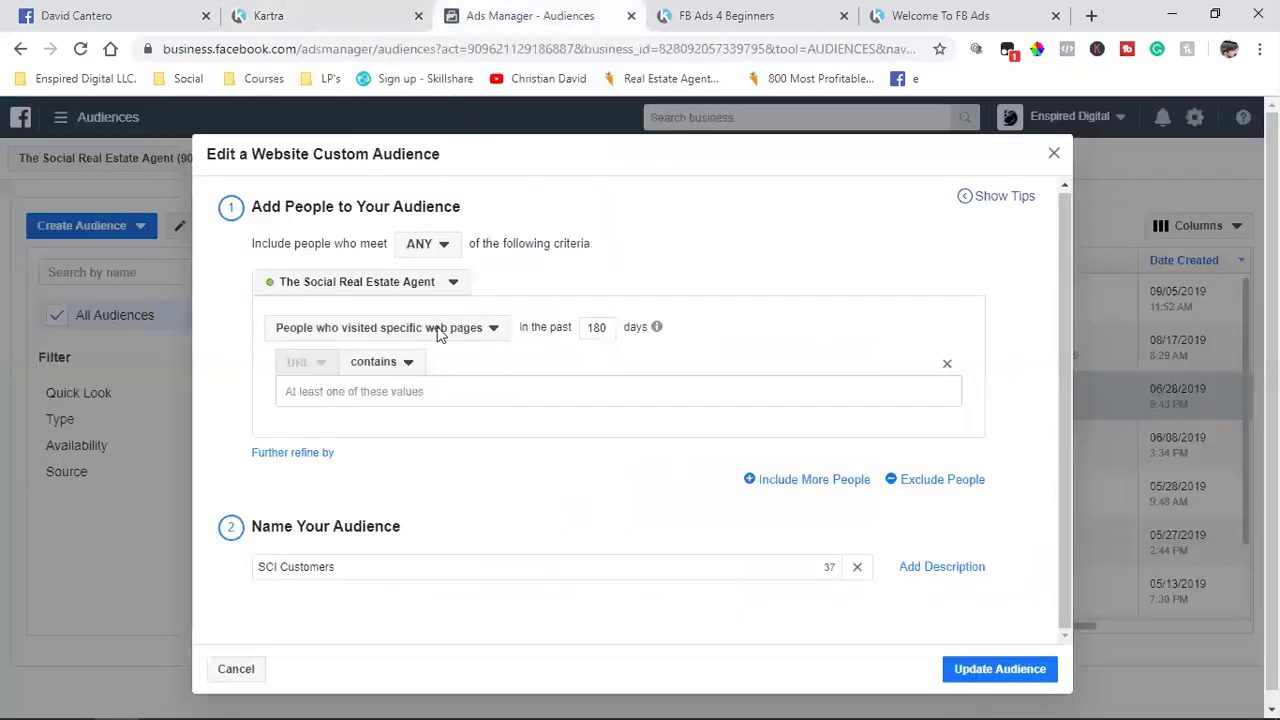
{"action": "left_click", "coordinate": [383, 397]}
{"action": "key", "text": "ctrl+v"}
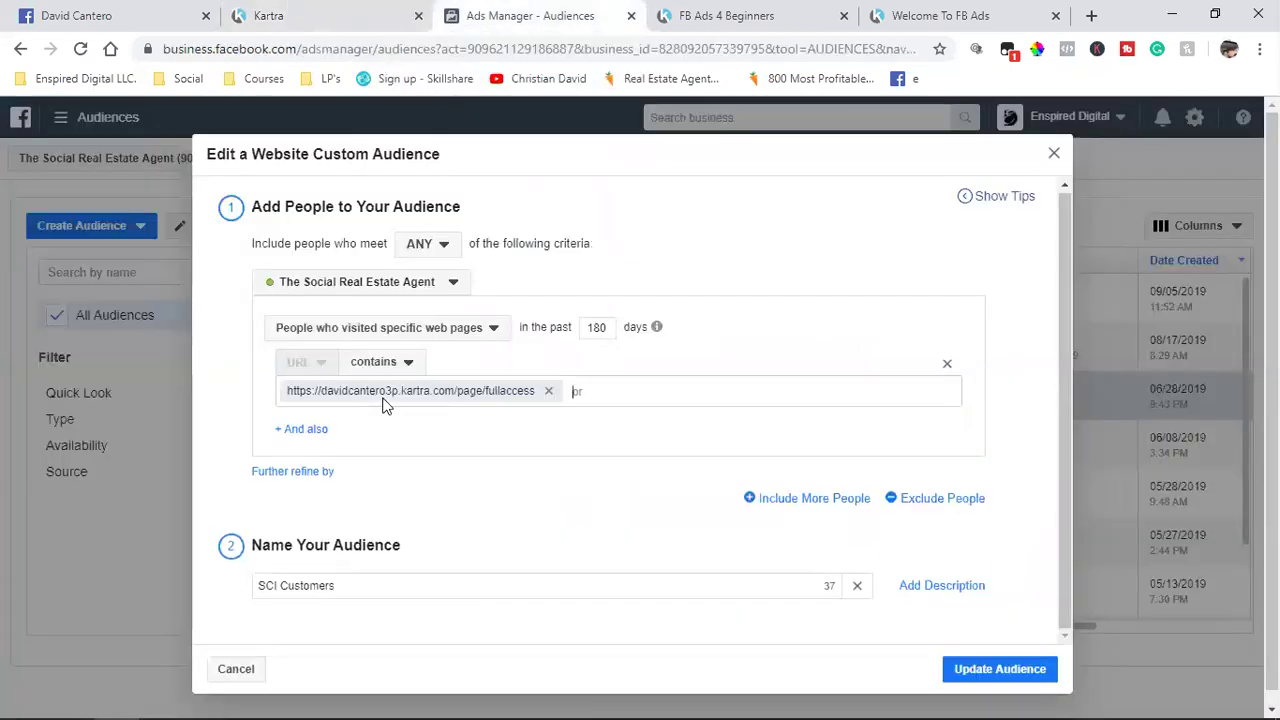
{"action": "left_click", "coordinate": [335, 12]}
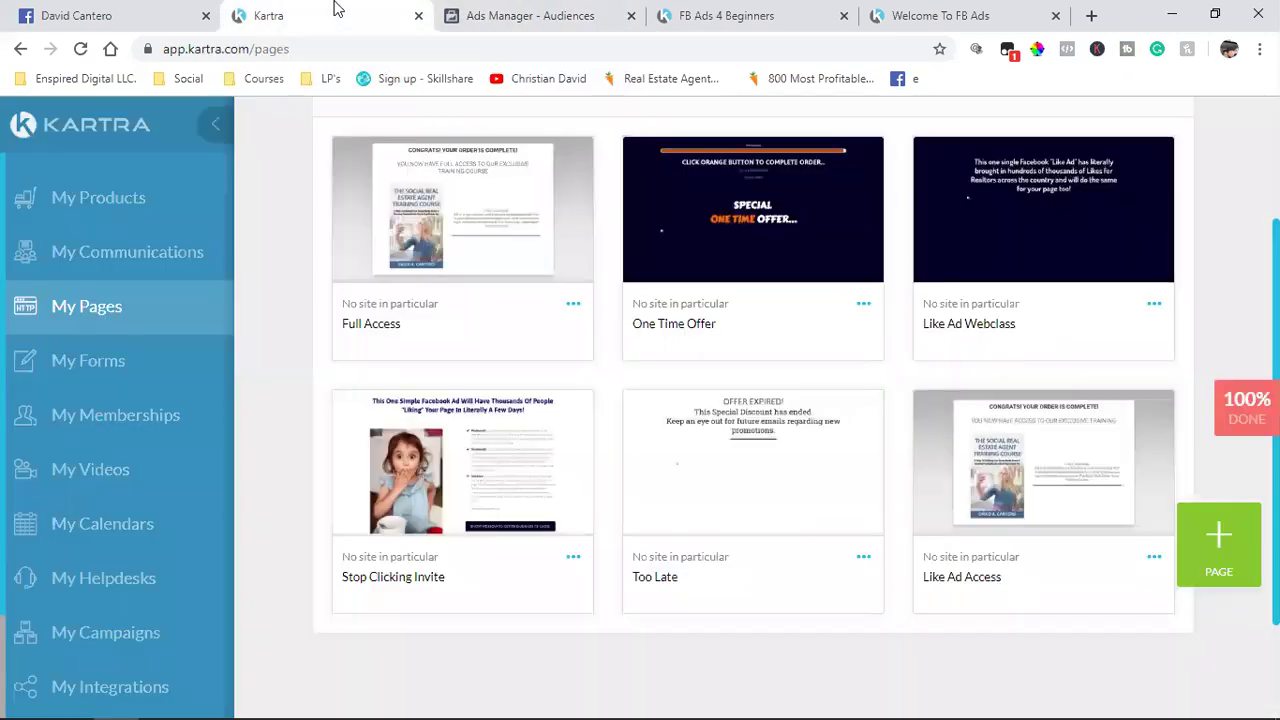
Step: Copy the Like Ad Access page's Kartra link ending /page/likeadaccess
{"action": "left_click", "coordinate": [1154, 557]}
{"action": "left_click", "coordinate": [1084, 513]}
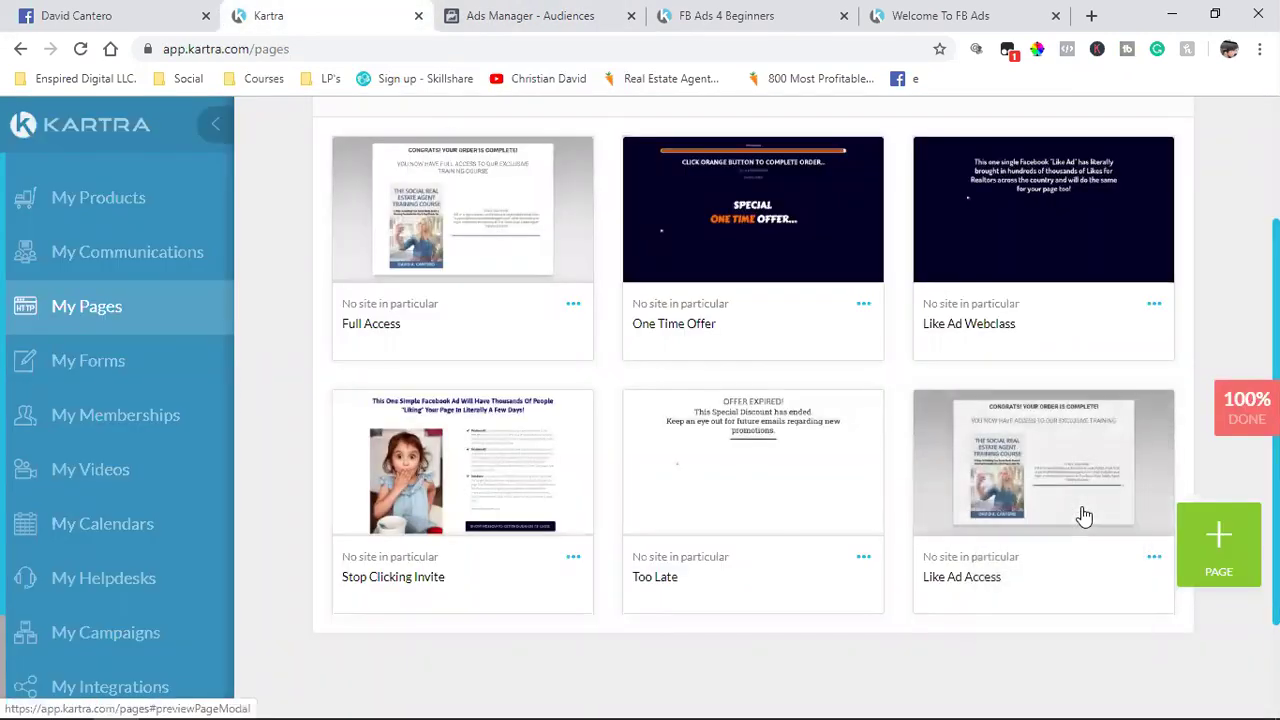
{"action": "left_click", "coordinate": [553, 399]}
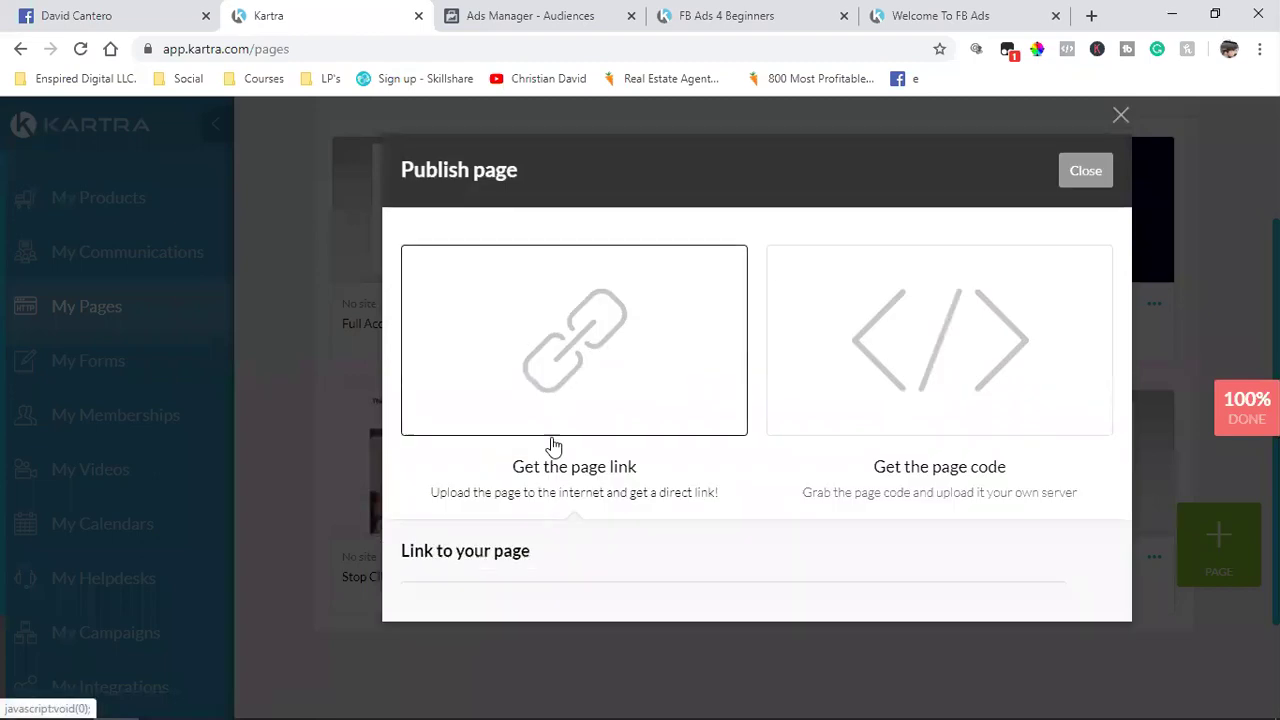
{"action": "triple_click", "coordinate": [507, 601]}
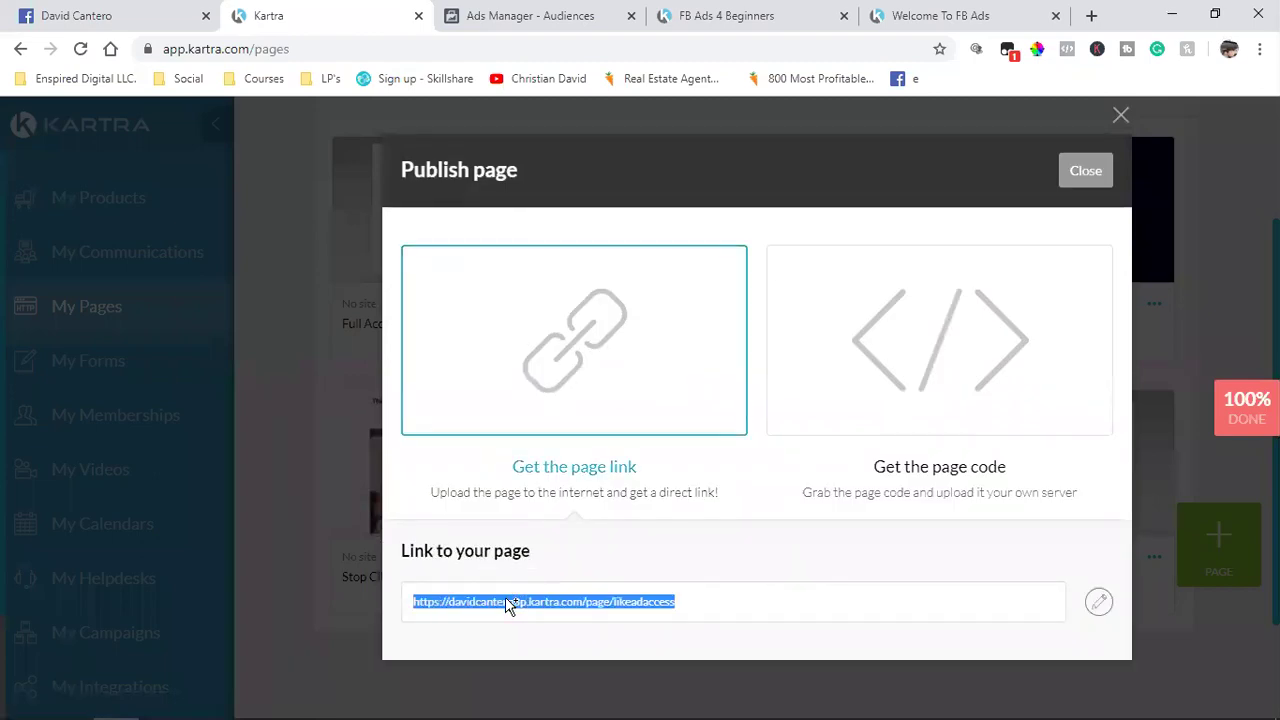
{"action": "right_click", "coordinate": [505, 597]}
{"action": "left_click", "coordinate": [578, 484]}
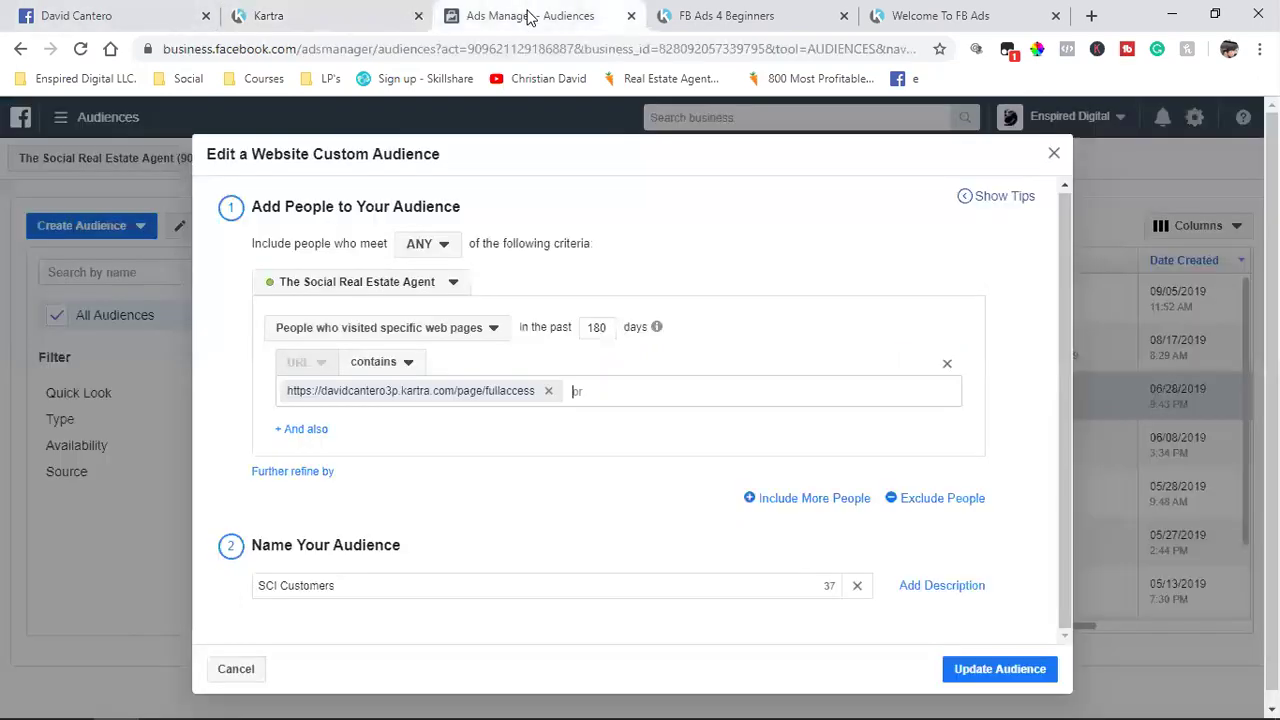
{"action": "left_click", "coordinate": [515, 15]}
Step: Add the likeadaccess link as a second URL and save the SCI Customers audience
{"action": "key", "text": "ctrl+v"}
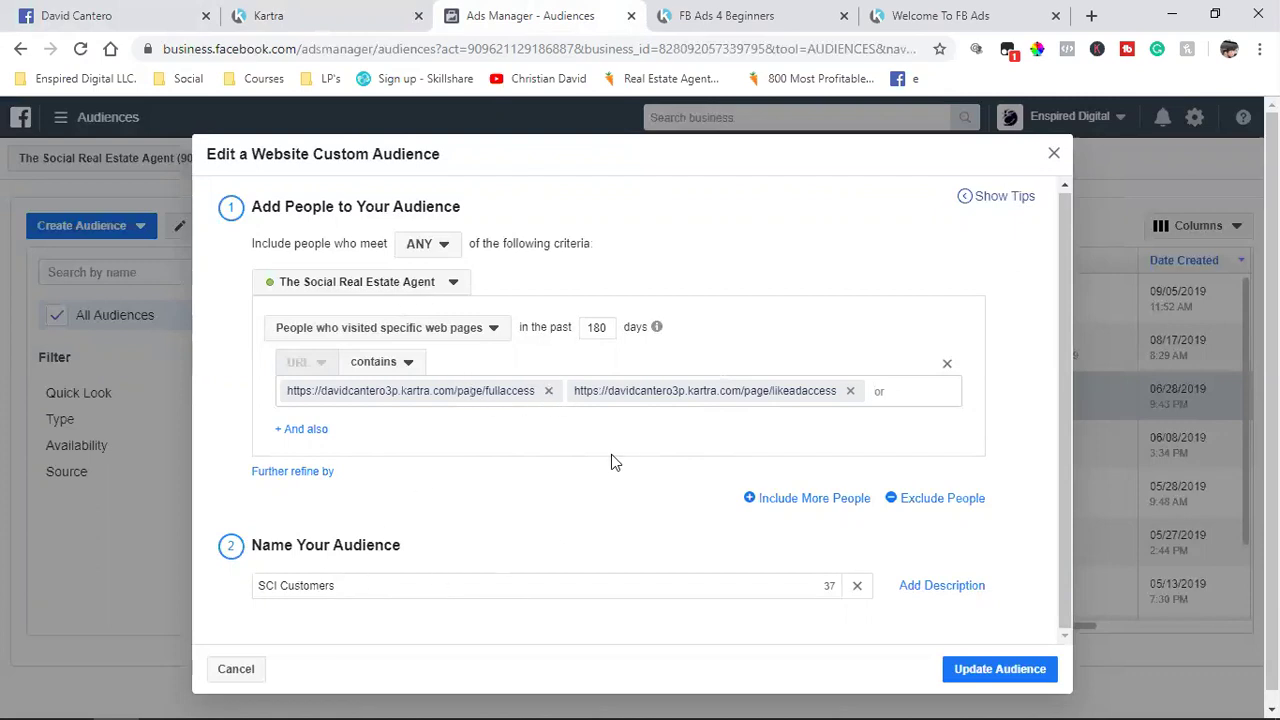
{"action": "left_click", "coordinate": [1015, 669]}
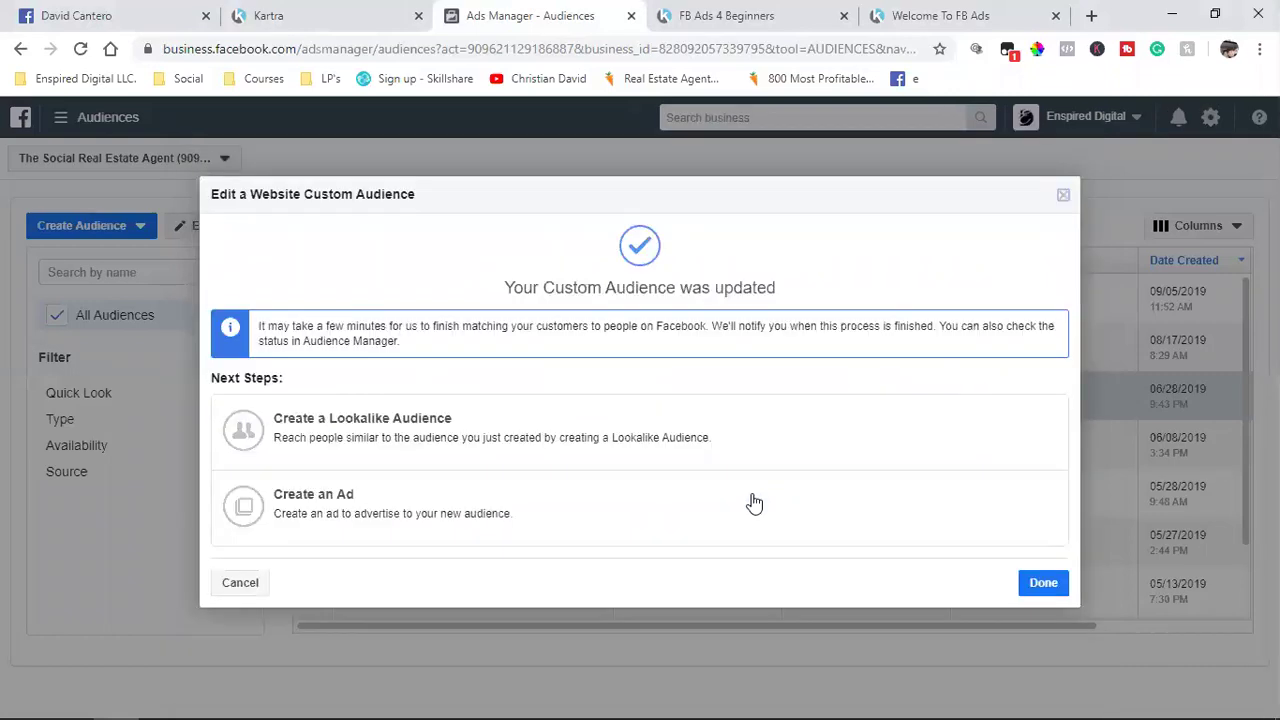
{"action": "left_click", "coordinate": [1055, 585]}
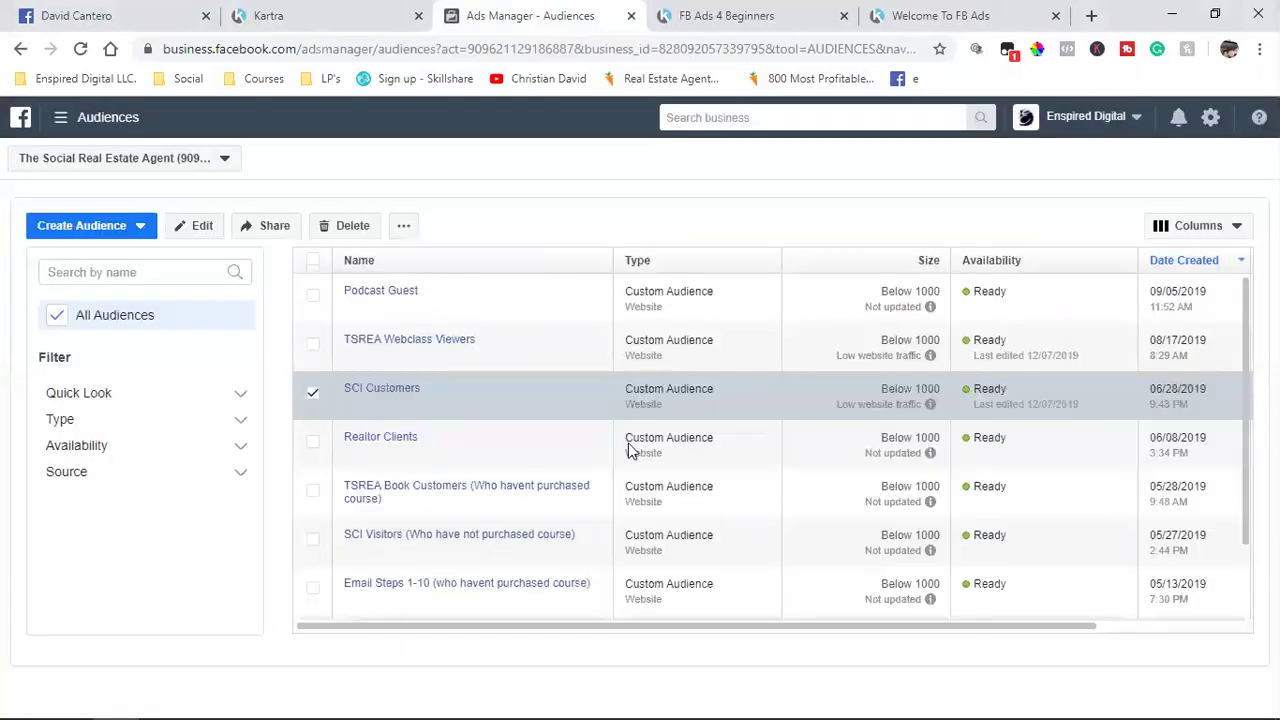
Step: Select Realtor Clients instead of SCI Customers and open it for editing
{"action": "left_click", "coordinate": [312, 441]}
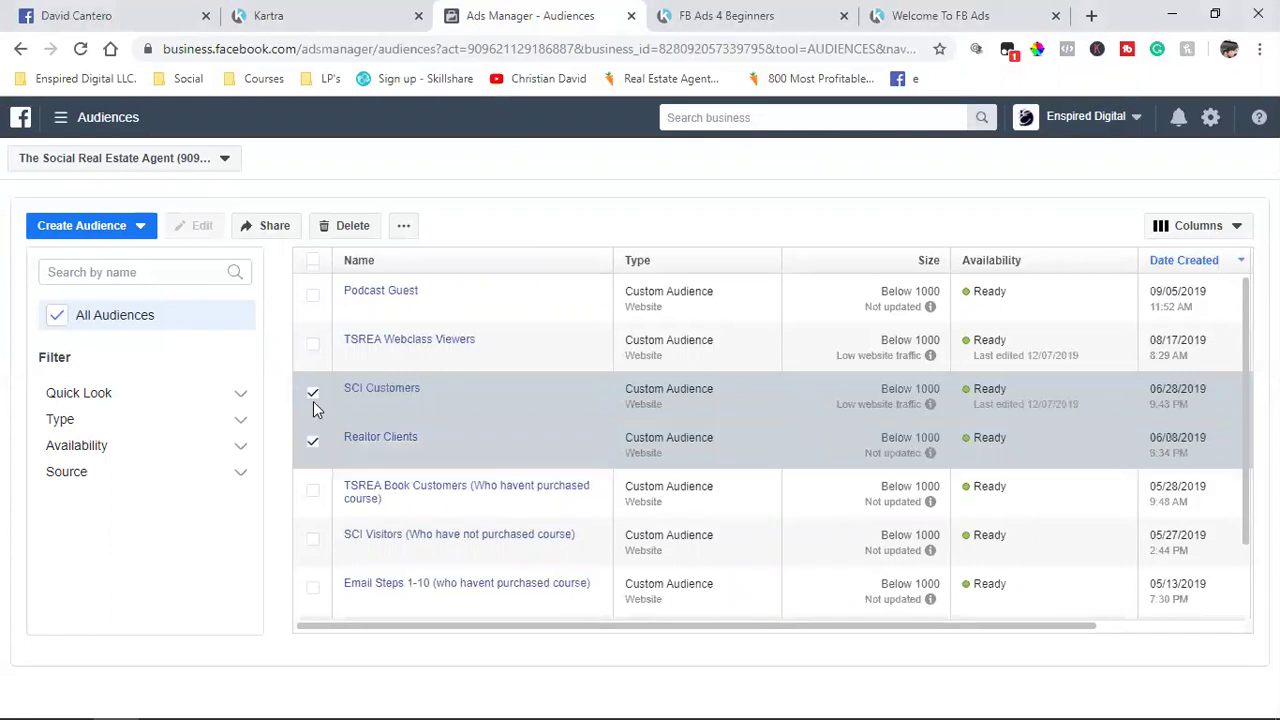
{"action": "left_click", "coordinate": [313, 395]}
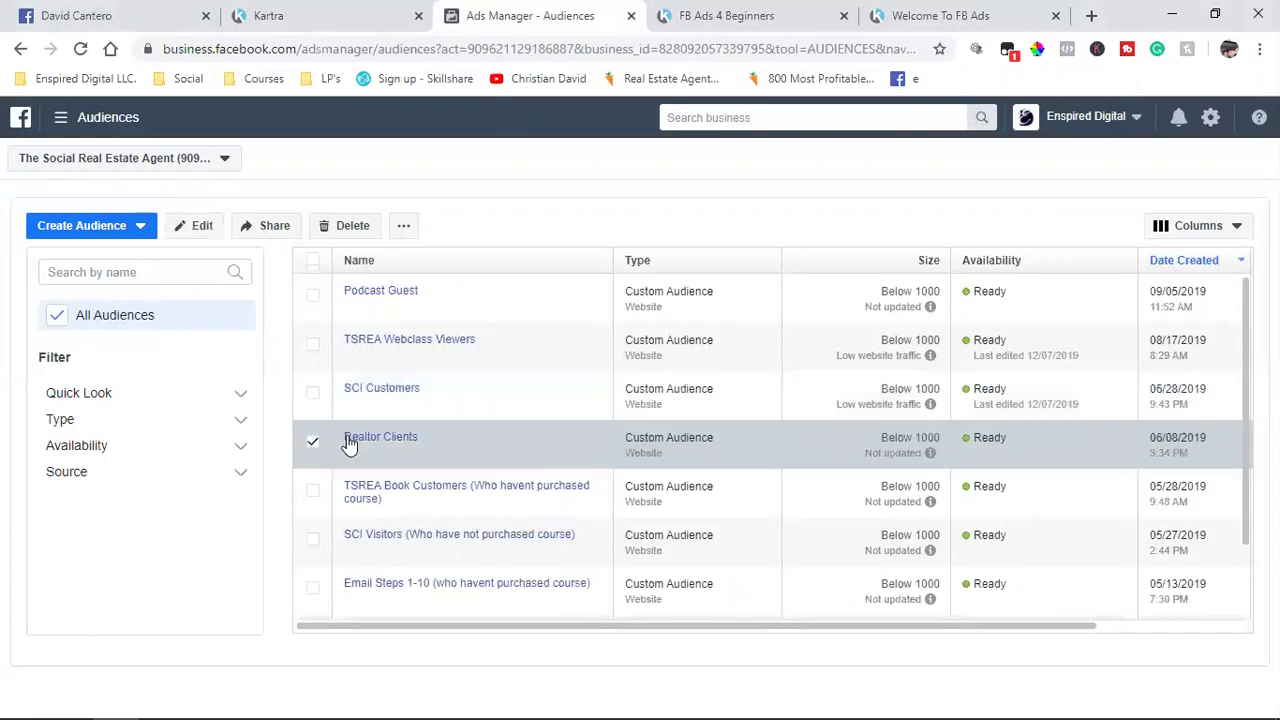
{"action": "left_click", "coordinate": [200, 226]}
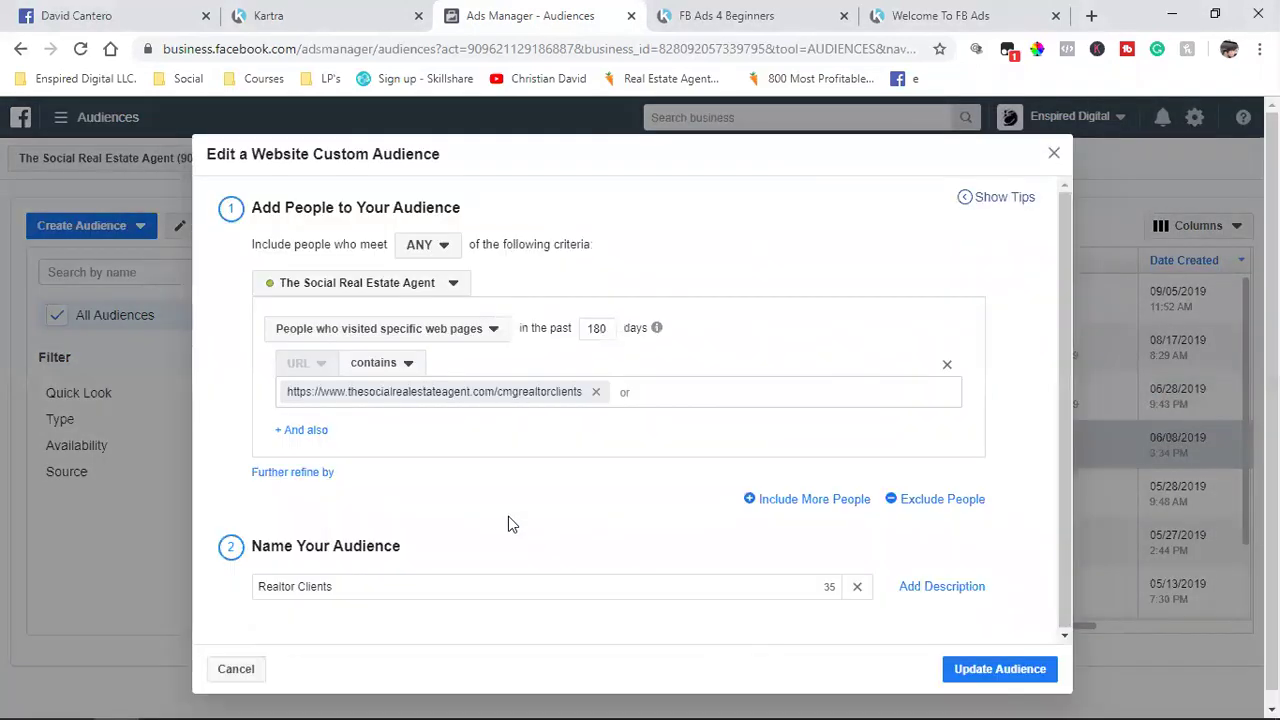
Step: Clear the cmgrealtorclients URL from the rule and filter Kartra pages to TSREA Clients
{"action": "left_click", "coordinate": [597, 392]}
{"action": "left_click", "coordinate": [345, 15]}
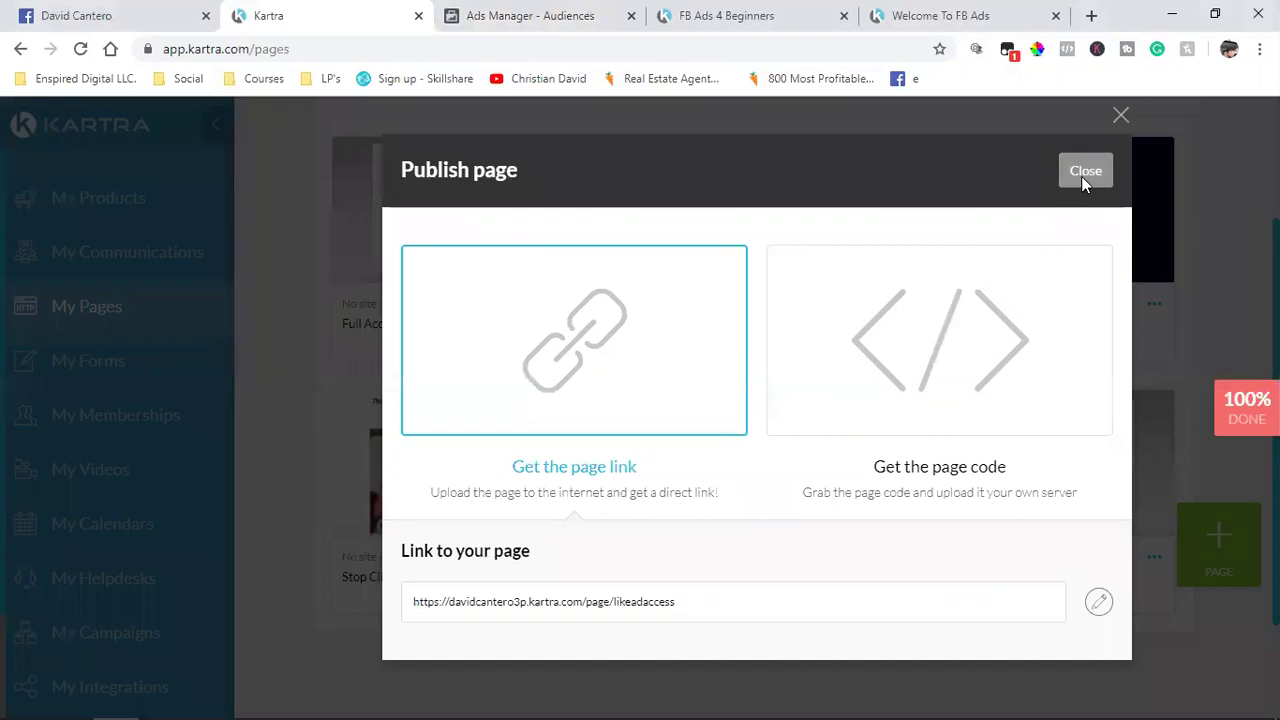
{"action": "left_click", "coordinate": [1085, 171]}
{"action": "scroll", "coordinate": [980, 377], "scroll_direction": "up", "scroll_amount": 2}
{"action": "left_click", "coordinate": [990, 264]}
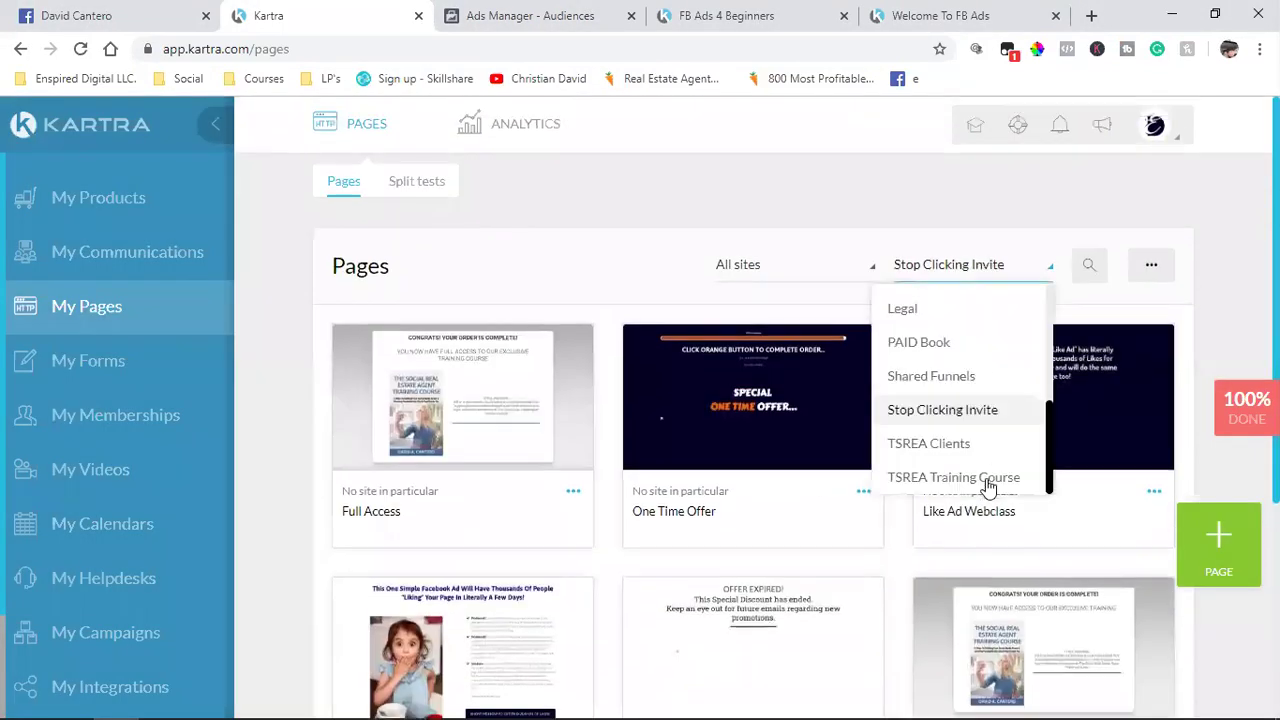
{"action": "left_click", "coordinate": [965, 445]}
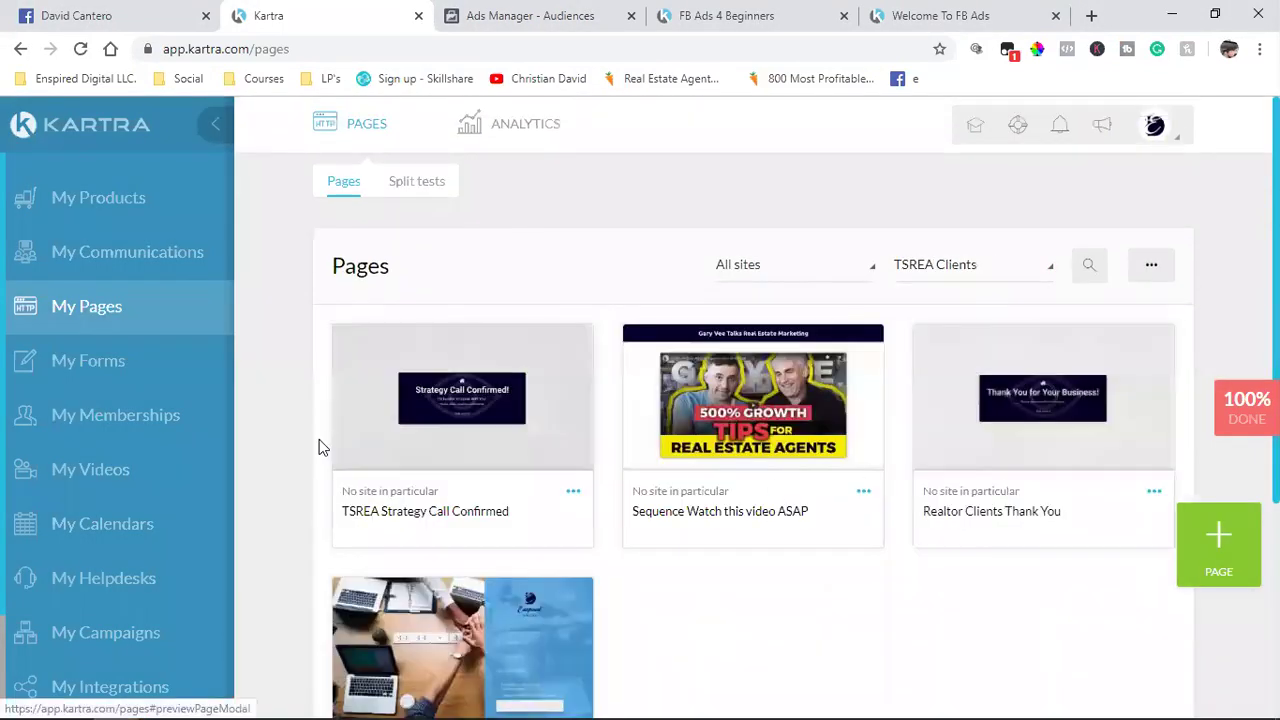
{"action": "scroll", "coordinate": [274, 470], "scroll_direction": "down", "scroll_amount": 1}
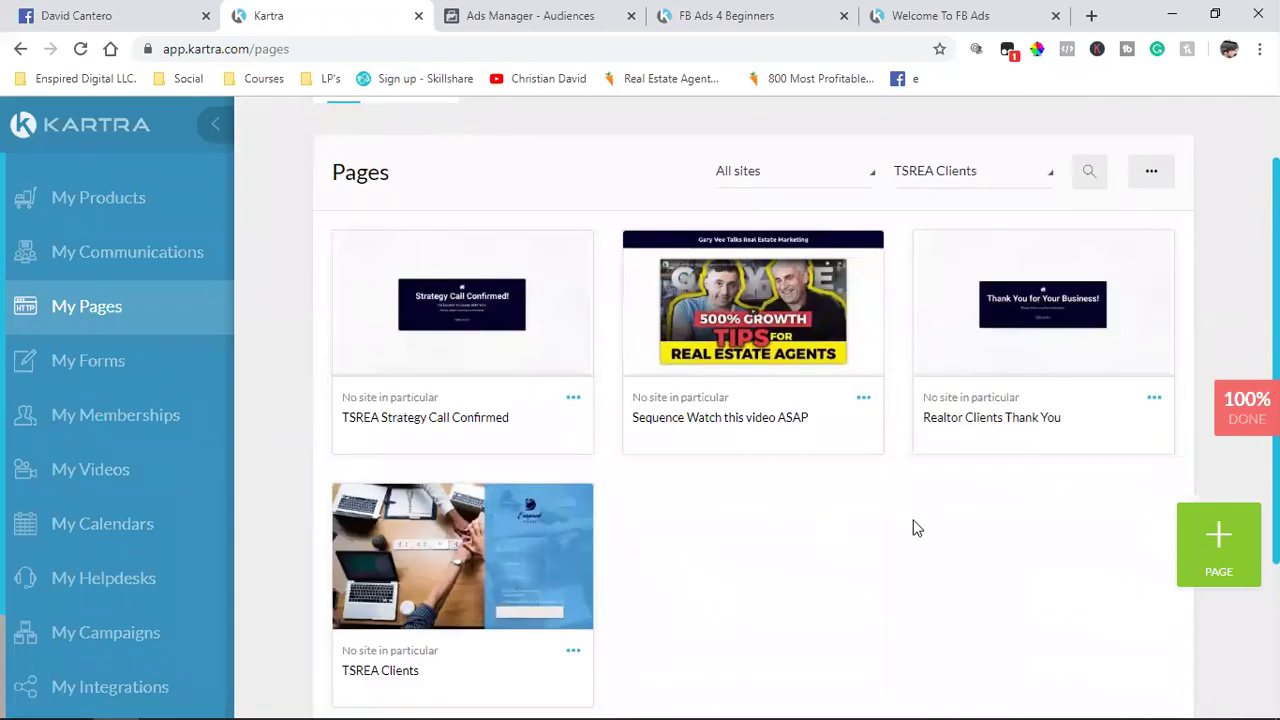
Step: Rename the Realtor Clients Thank You page slug from cmgrealtorclients to realtorclients
{"action": "left_click", "coordinate": [1155, 398]}
{"action": "left_click", "coordinate": [1068, 348]}
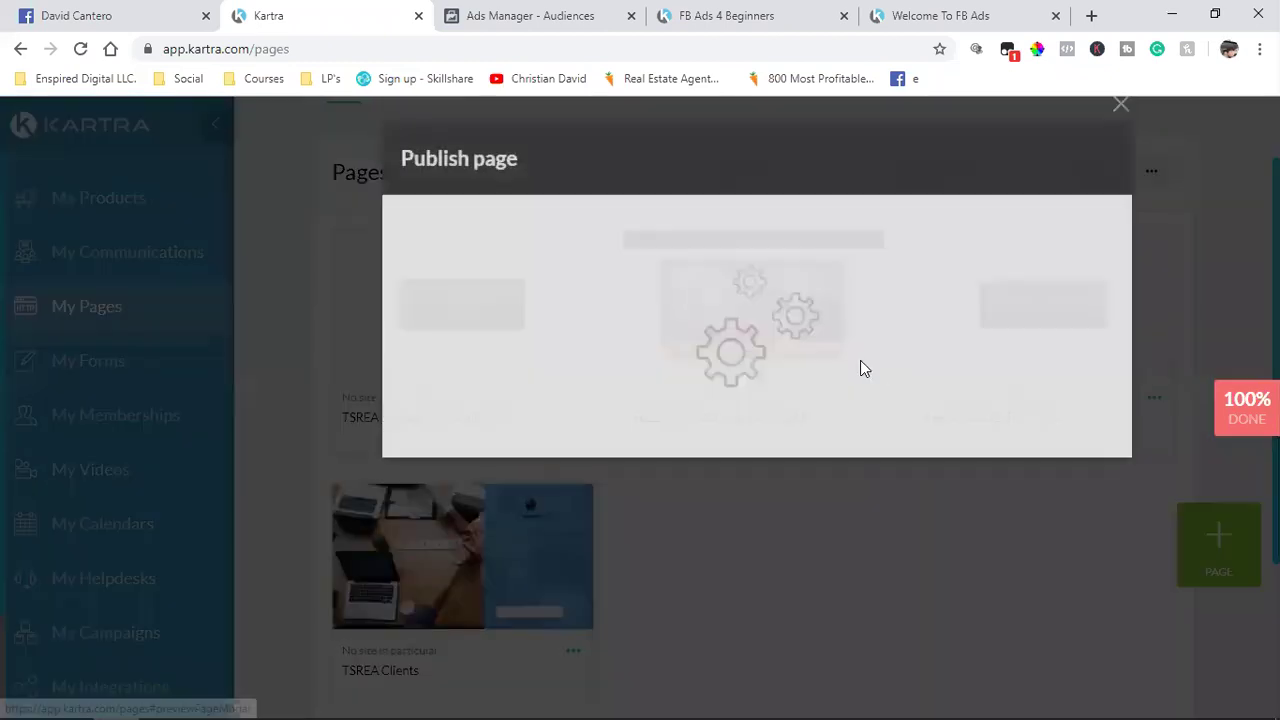
{"action": "left_click", "coordinate": [548, 343]}
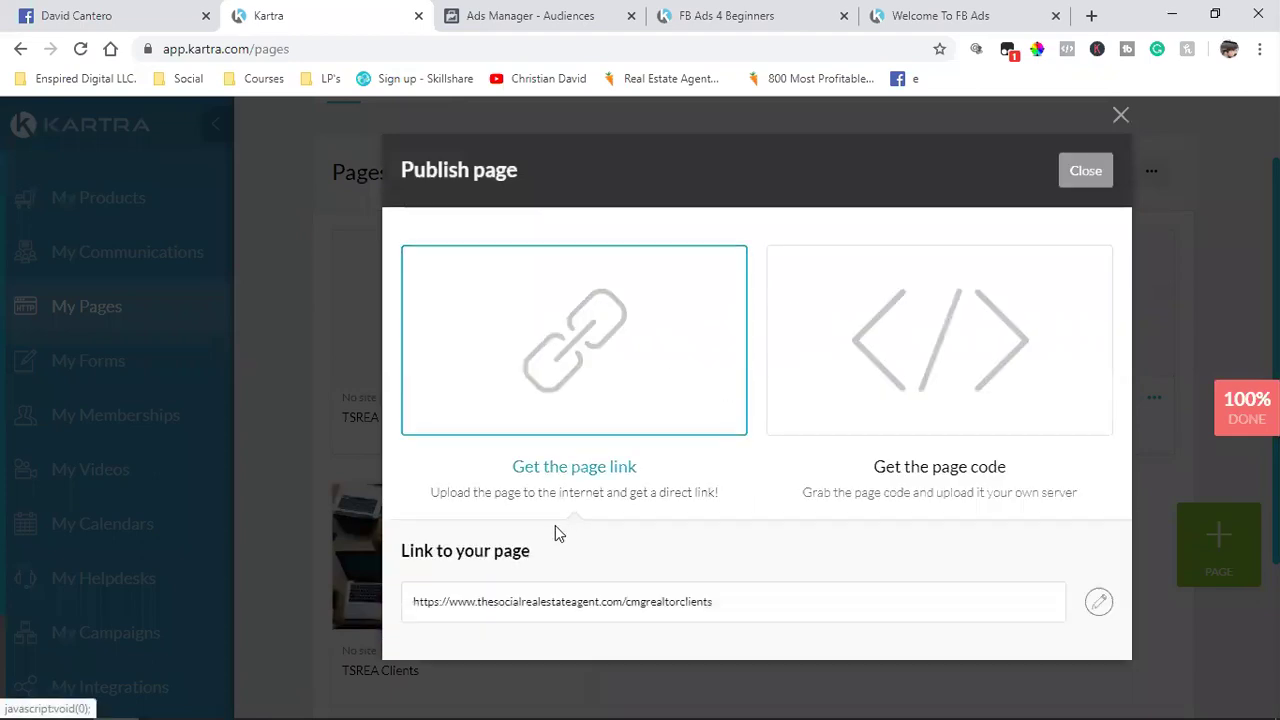
{"action": "double_click", "coordinate": [545, 601]}
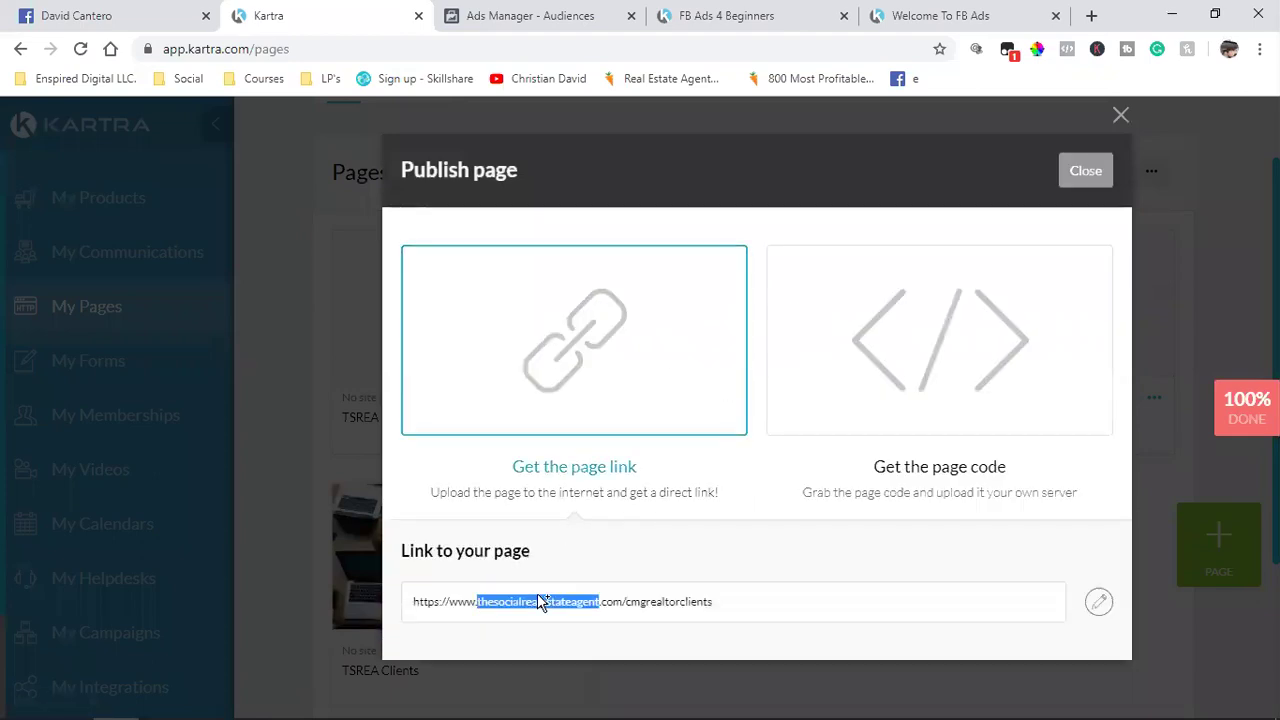
{"action": "left_click", "coordinate": [1099, 605]}
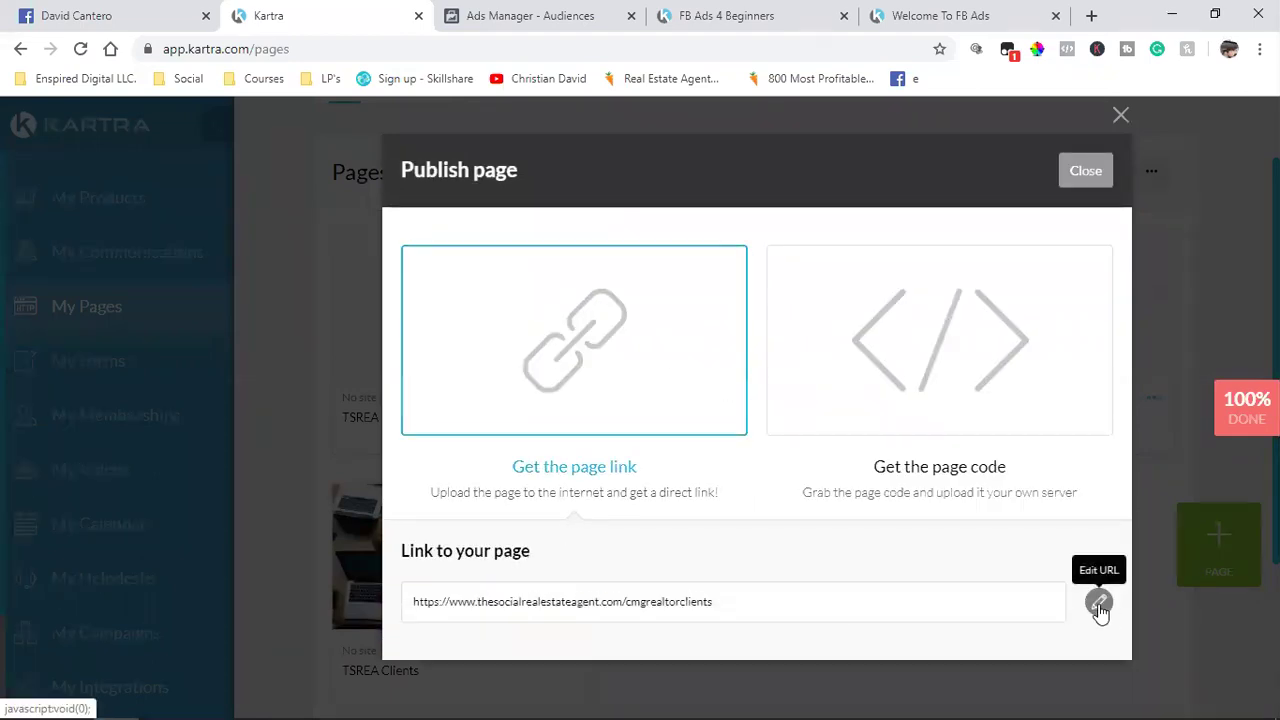
{"action": "left_click", "coordinate": [791, 598]}
{"action": "key", "text": "BackSpace"}
{"action": "key", "text": "BackSpace"}
{"action": "key", "text": "BackSpace"}
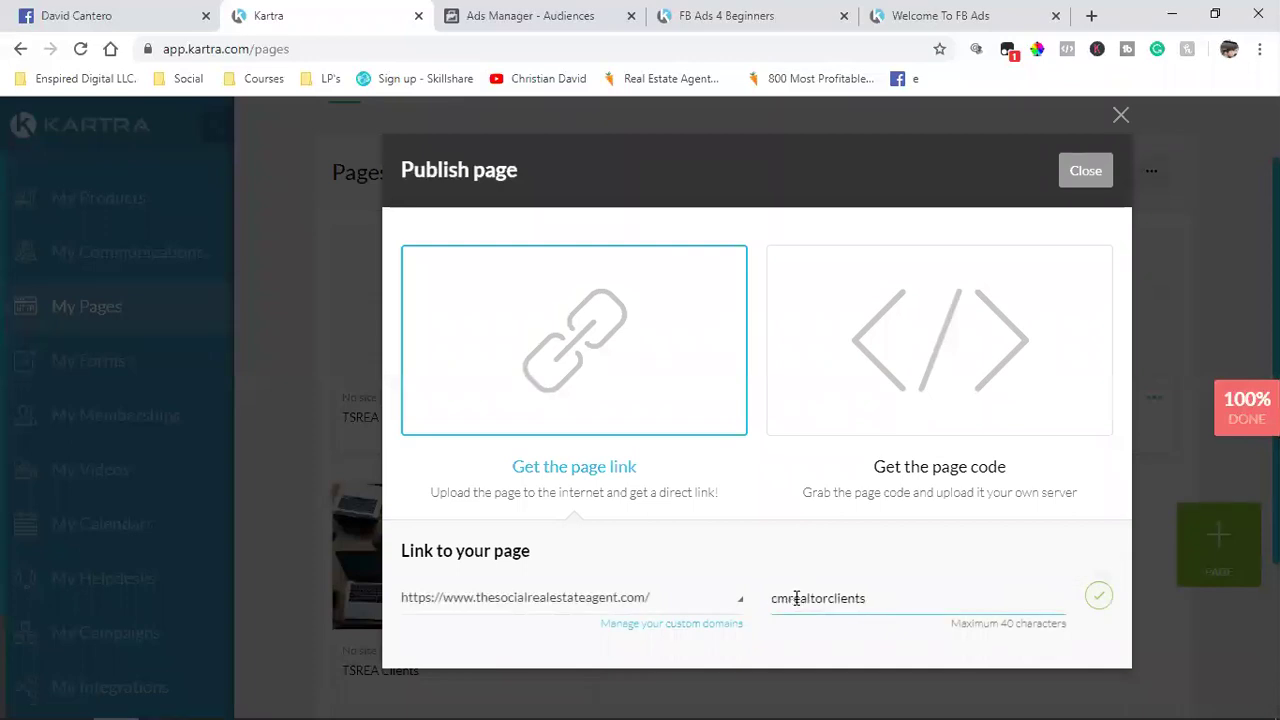
{"action": "left_click", "coordinate": [1099, 596]}
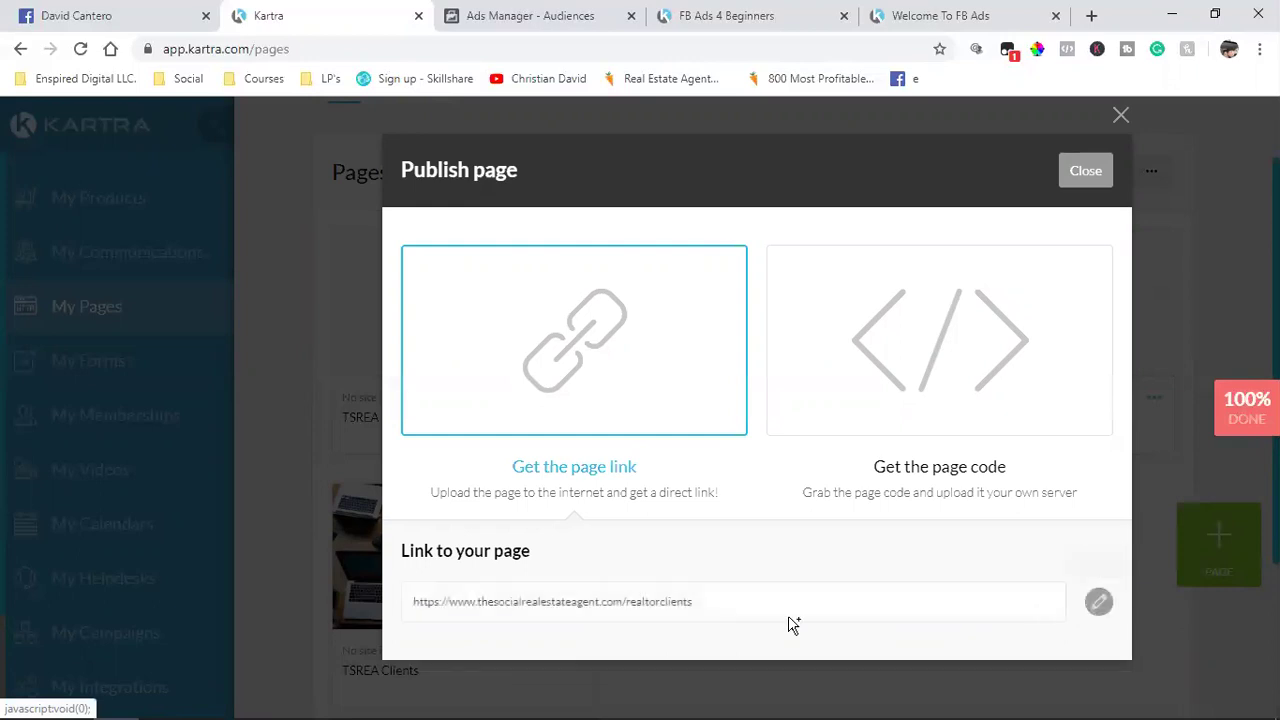
Step: Copy the new /realtorclients page link
{"action": "triple_click", "coordinate": [523, 607]}
{"action": "right_click", "coordinate": [521, 605]}
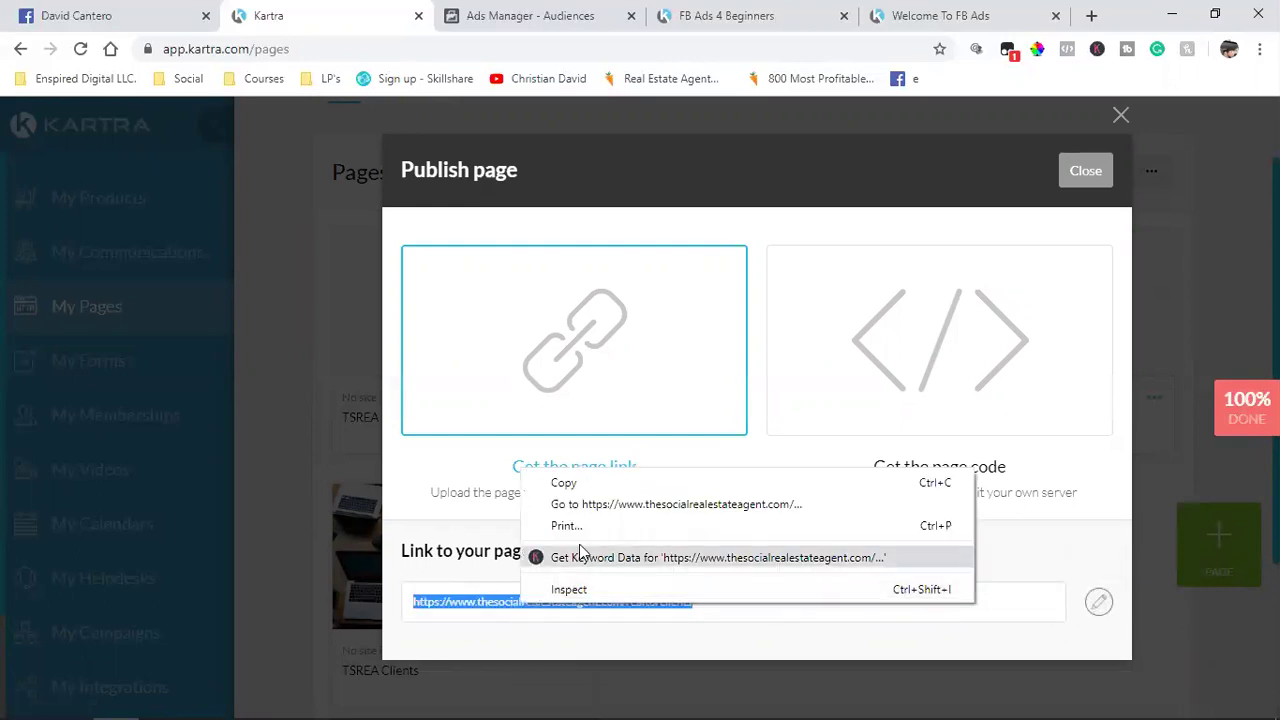
{"action": "left_click", "coordinate": [601, 486]}
{"action": "left_click", "coordinate": [1085, 171]}
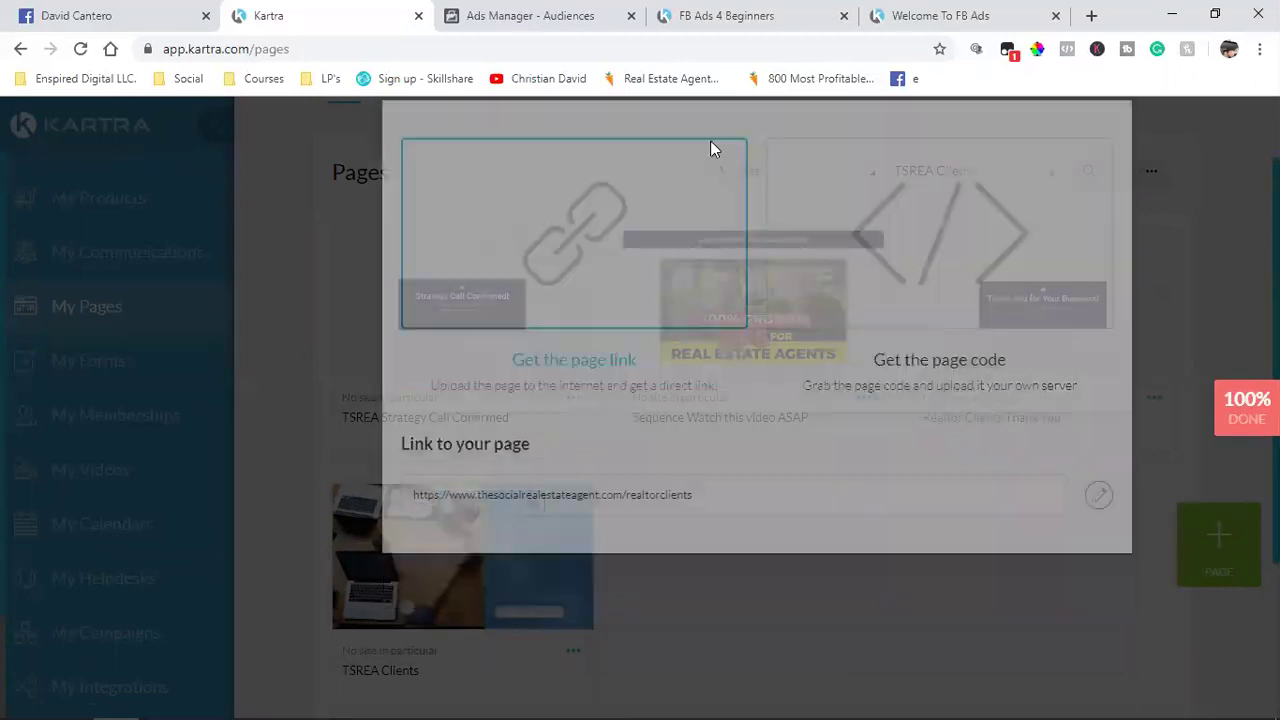
Step: Paste the /realtorclients link into the Realtor Clients URL rule and save the audience
{"action": "left_click", "coordinate": [525, 15]}
{"action": "left_click", "coordinate": [438, 393]}
{"action": "key", "text": "ctrl+v"}
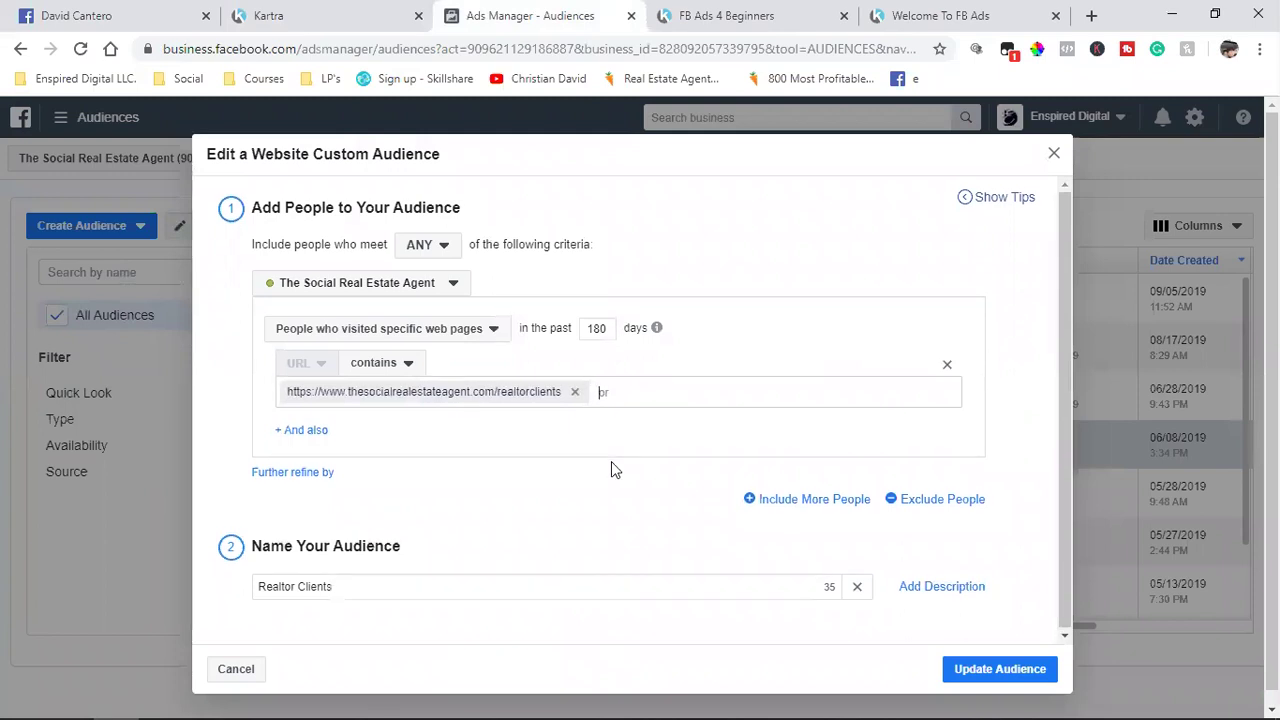
{"action": "left_click", "coordinate": [985, 669]}
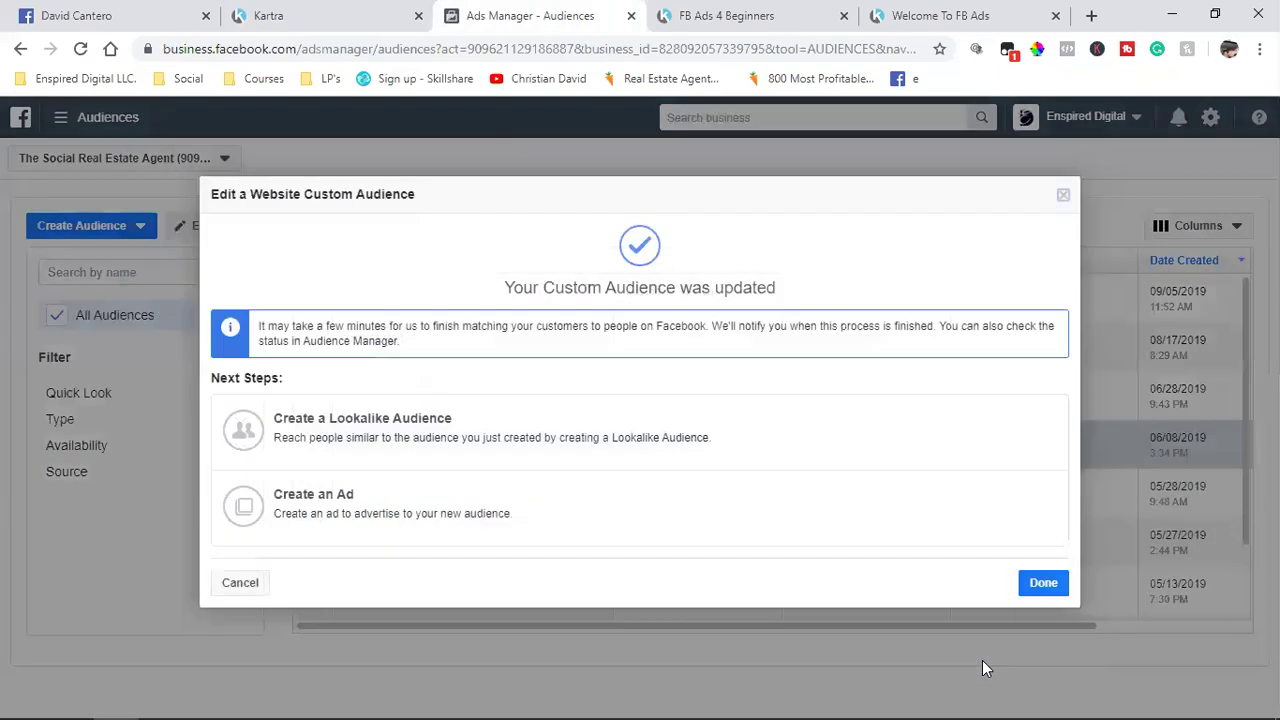
{"action": "left_click", "coordinate": [1035, 583]}
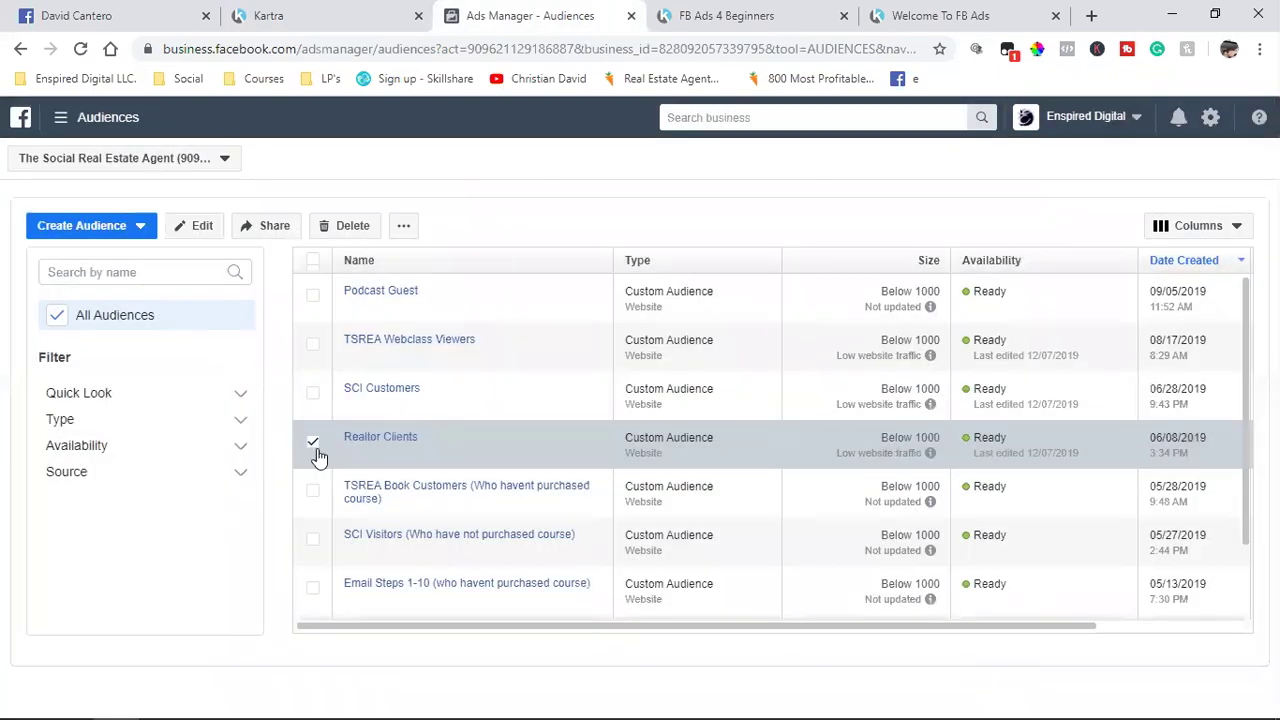
{"action": "left_click", "coordinate": [318, 454]}
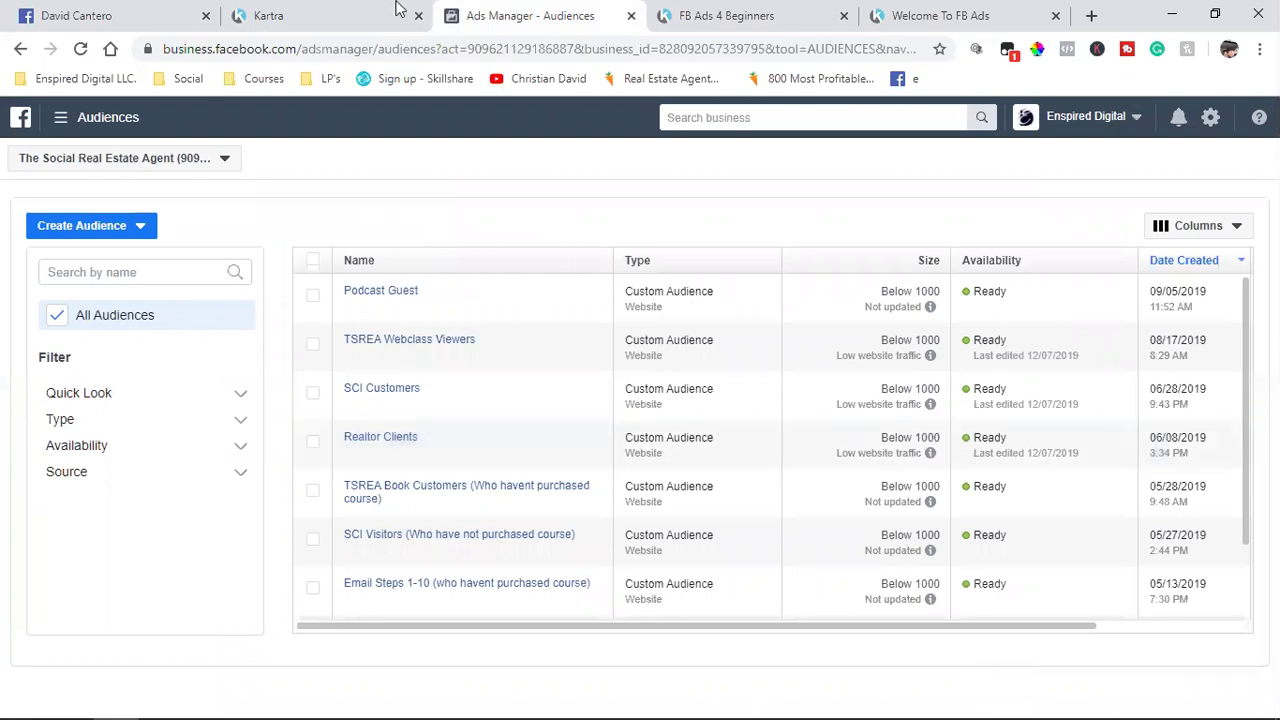
{"action": "left_click", "coordinate": [400, 12]}
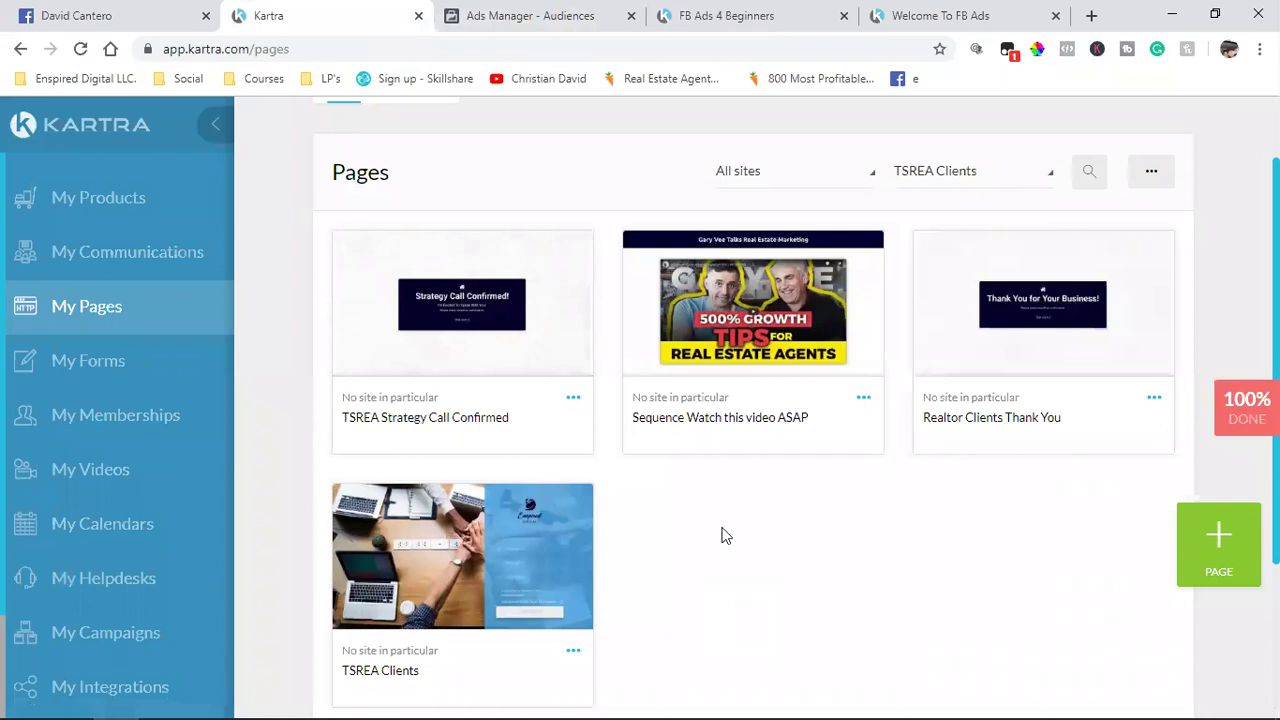
Step: Open the TSREA Book Customers audience for editing
{"action": "left_click", "coordinate": [490, 12]}
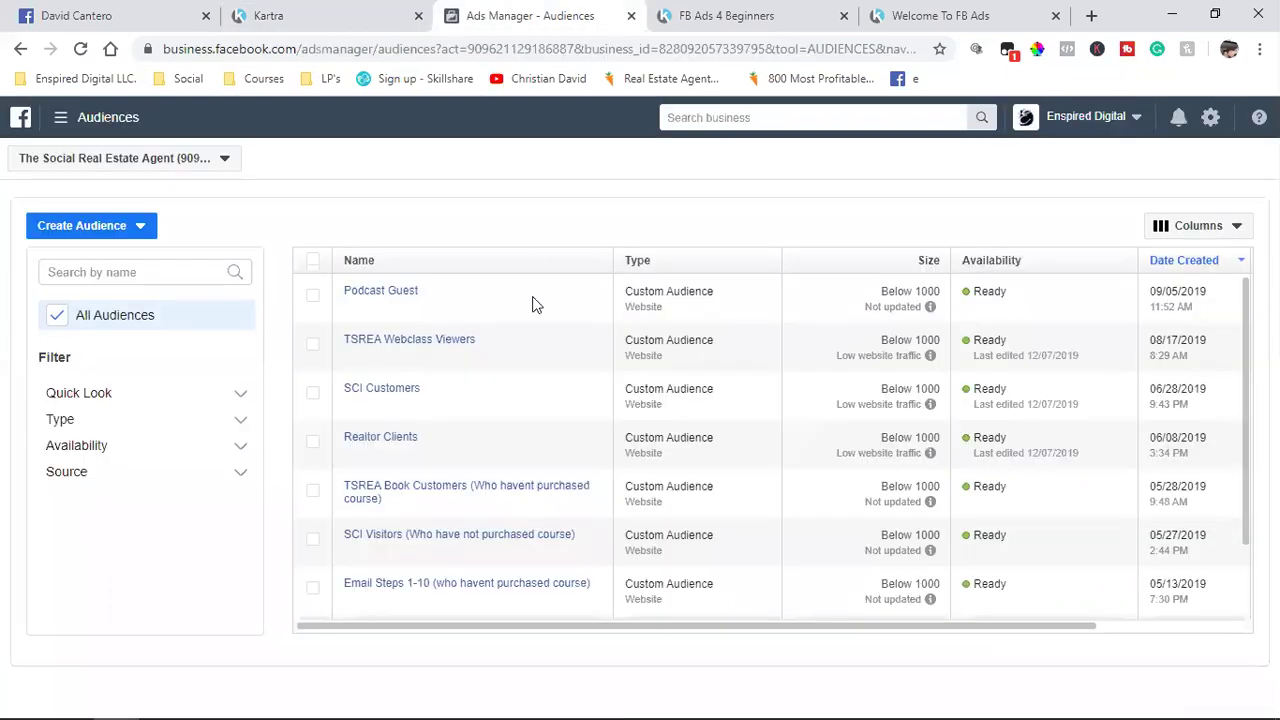
{"action": "left_click", "coordinate": [313, 492]}
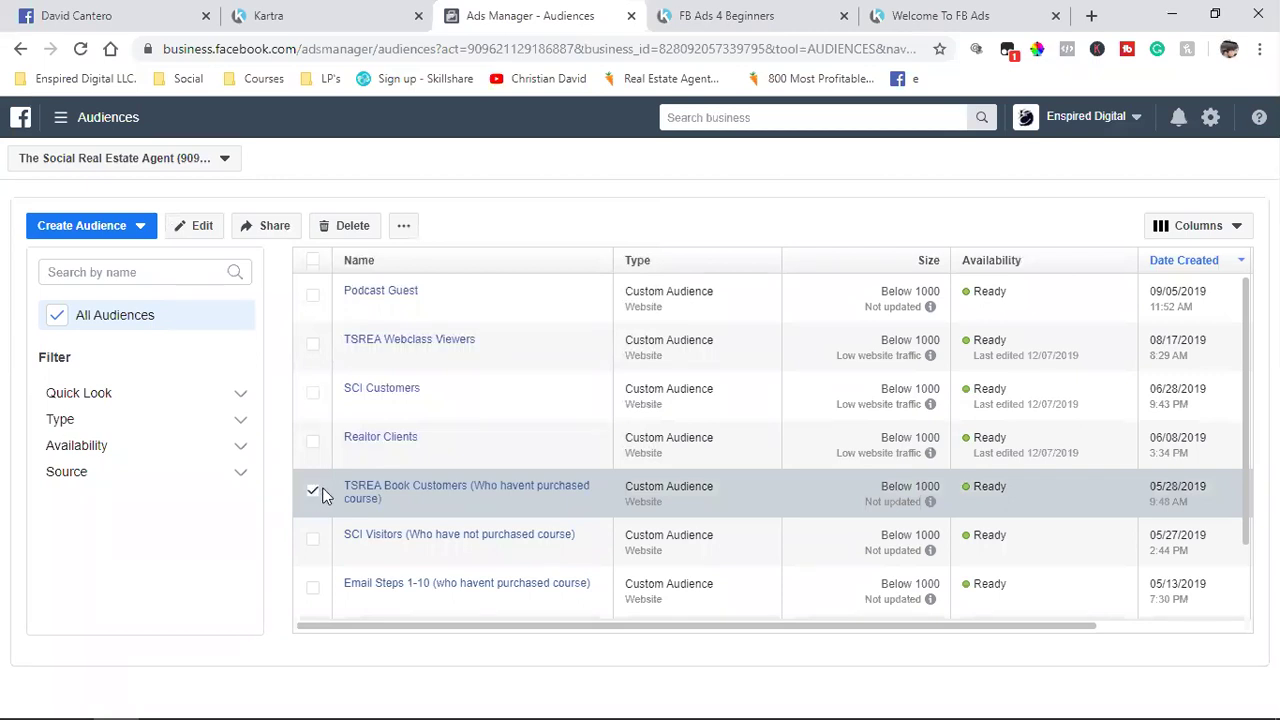
{"action": "left_click", "coordinate": [199, 227]}
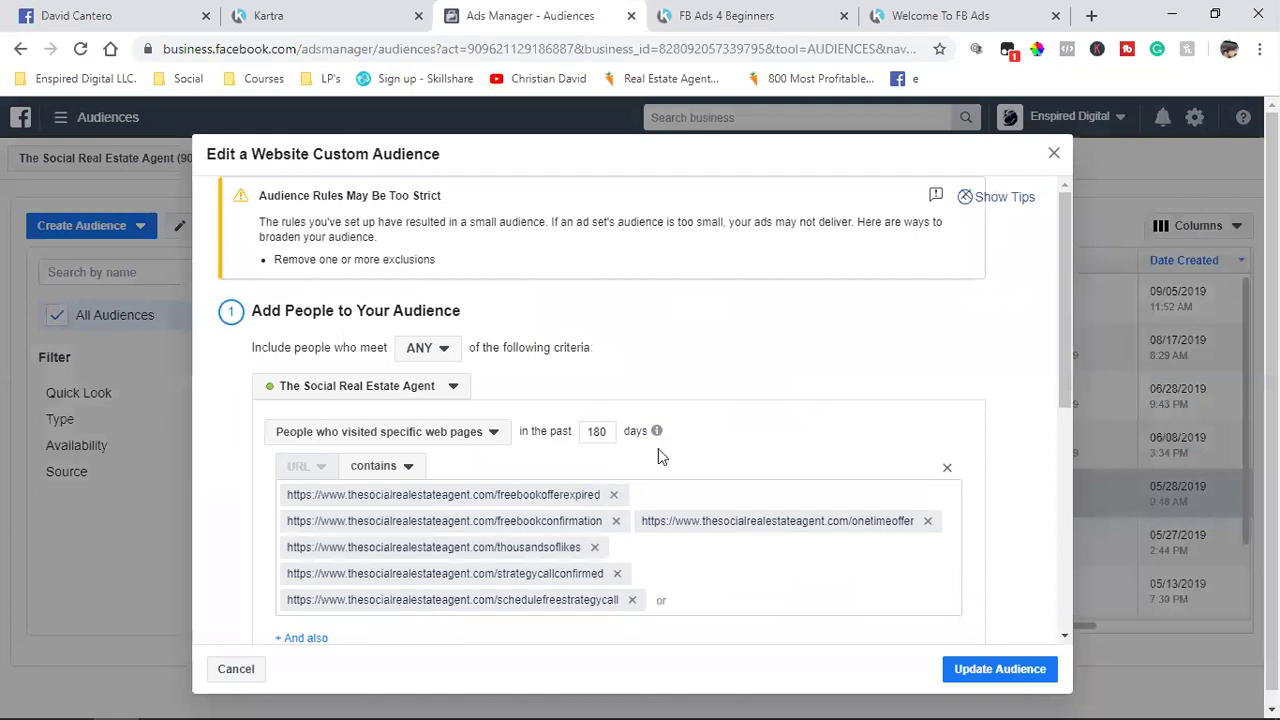
{"action": "scroll", "coordinate": [658, 448], "scroll_direction": "down", "scroll_amount": 2}
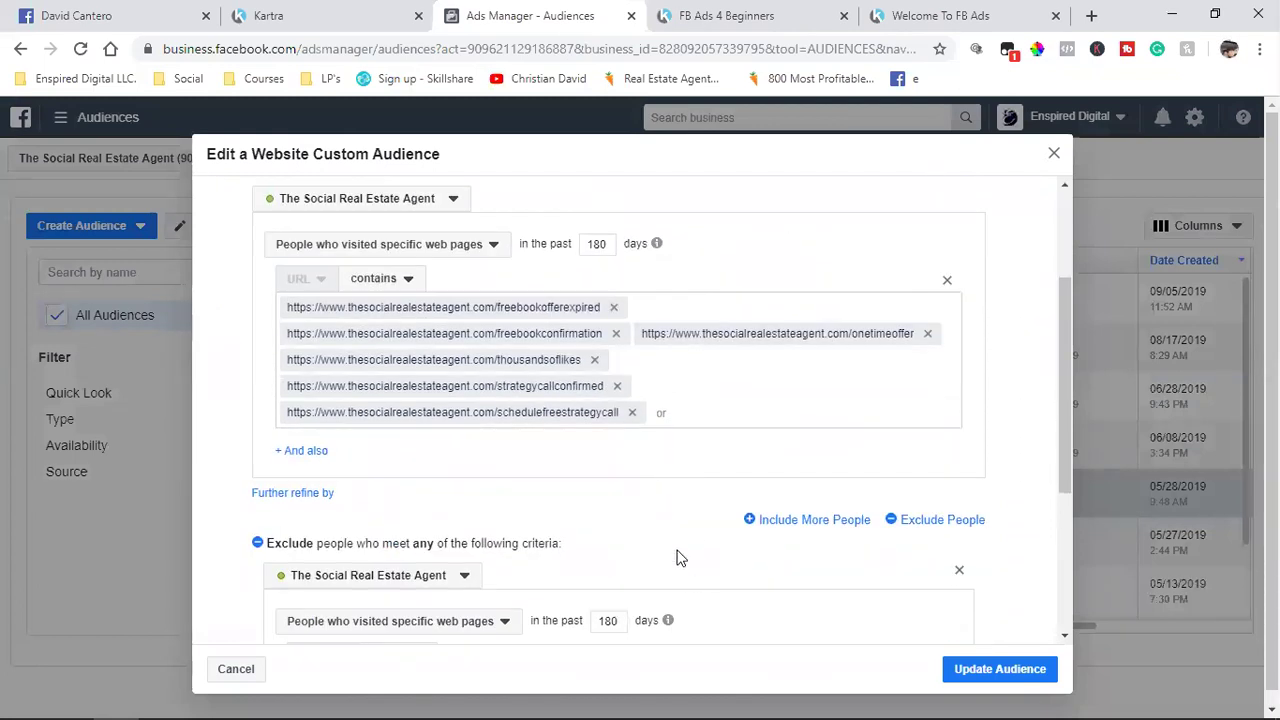
Step: Remove all six include URLs, from freebookofferexpired to onetimeoffer
{"action": "left_click", "coordinate": [616, 308]}
{"action": "left_click", "coordinate": [616, 308]}
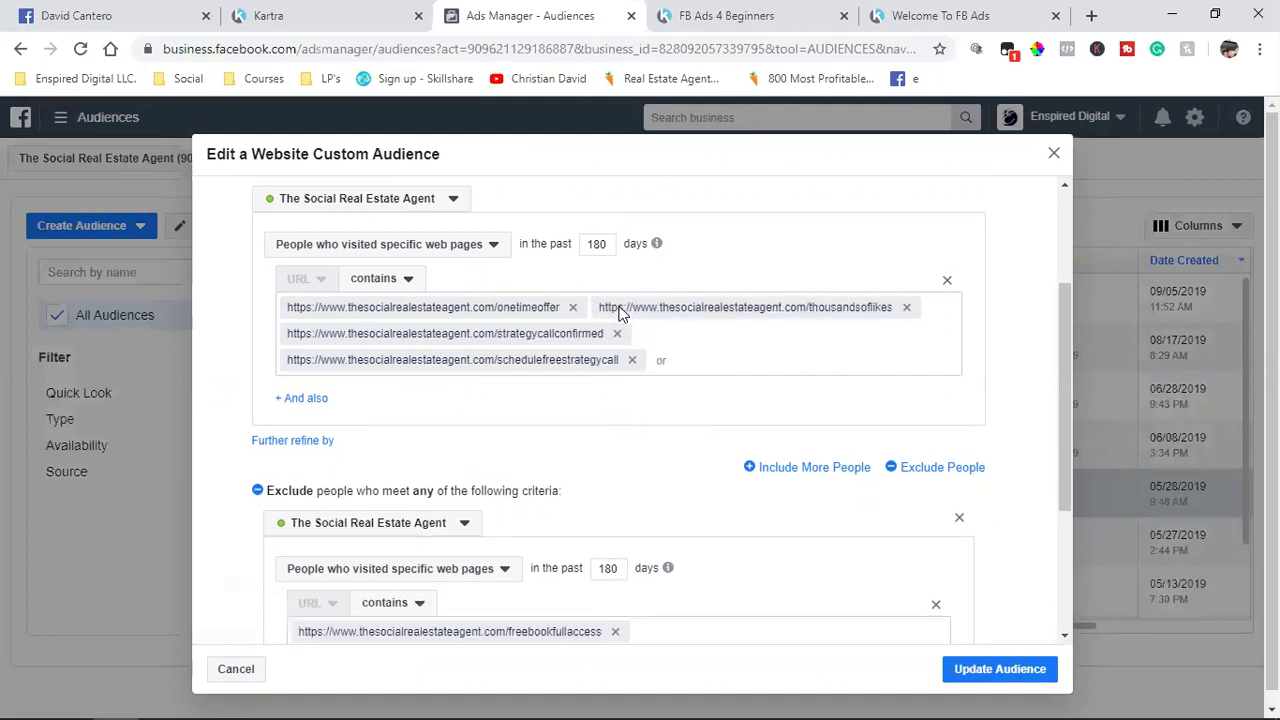
{"action": "left_click", "coordinate": [907, 309]}
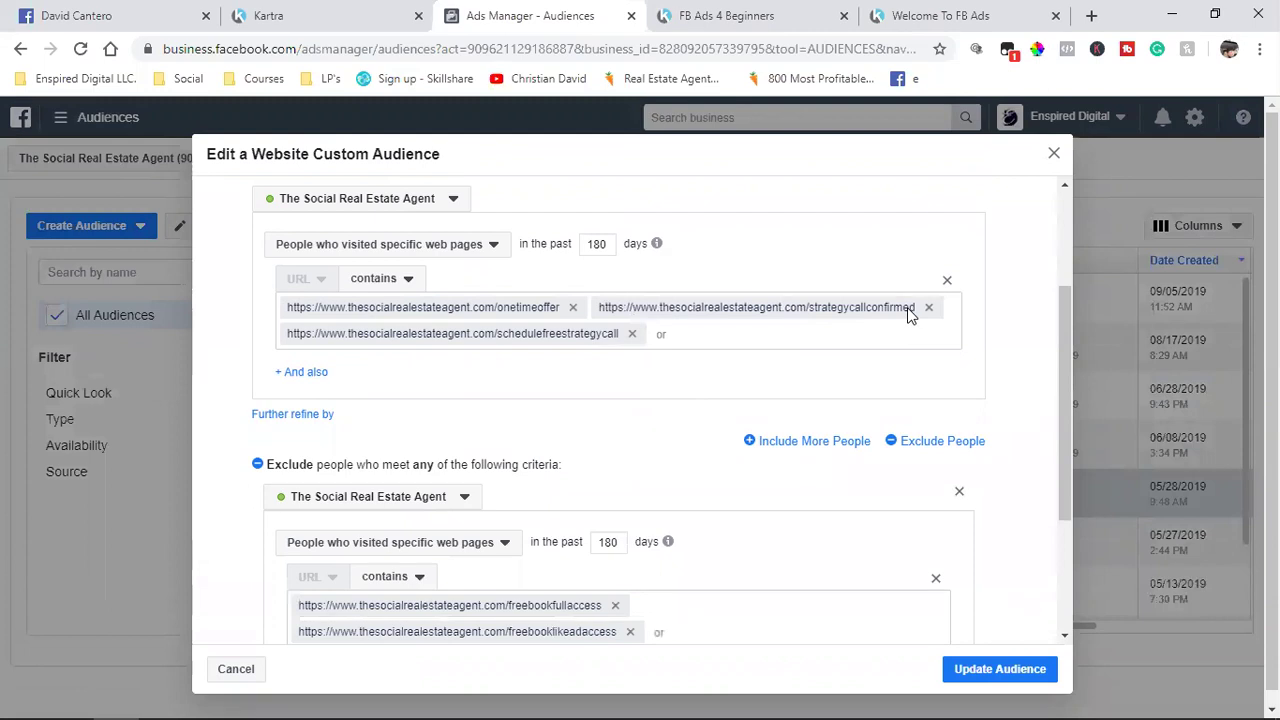
{"action": "left_click", "coordinate": [929, 309]}
{"action": "left_click", "coordinate": [632, 334]}
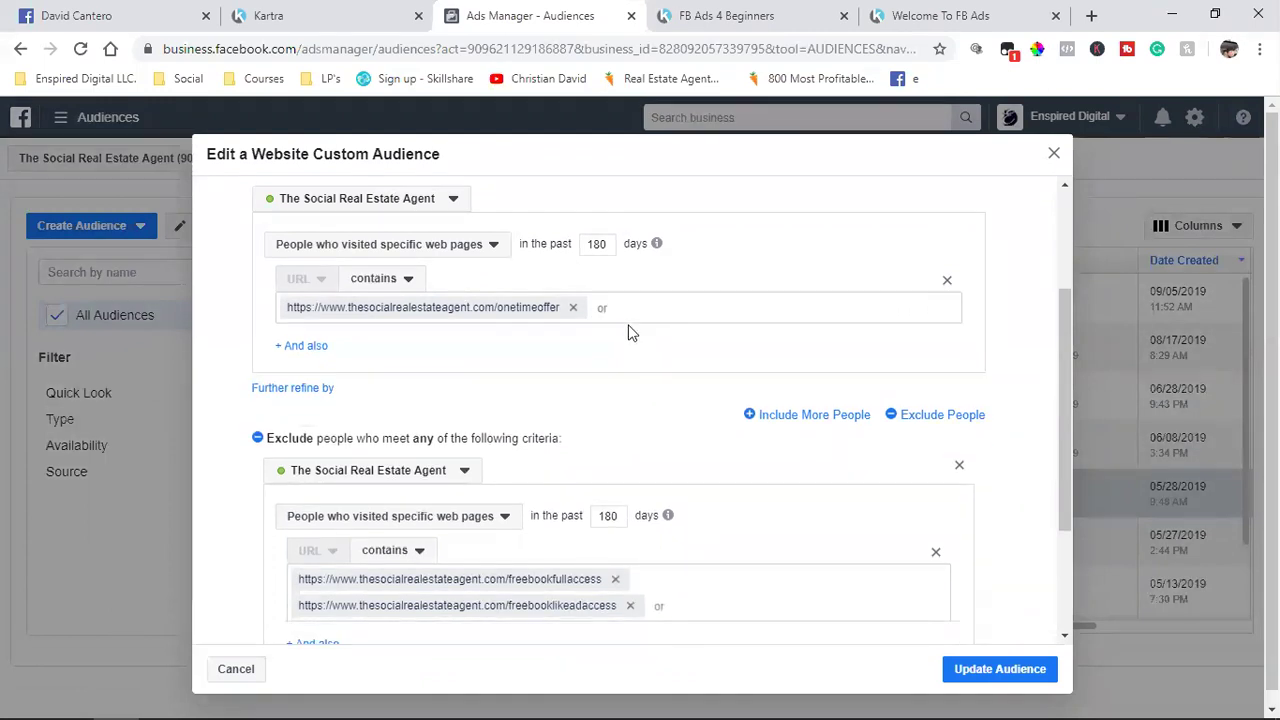
{"action": "left_click", "coordinate": [573, 307]}
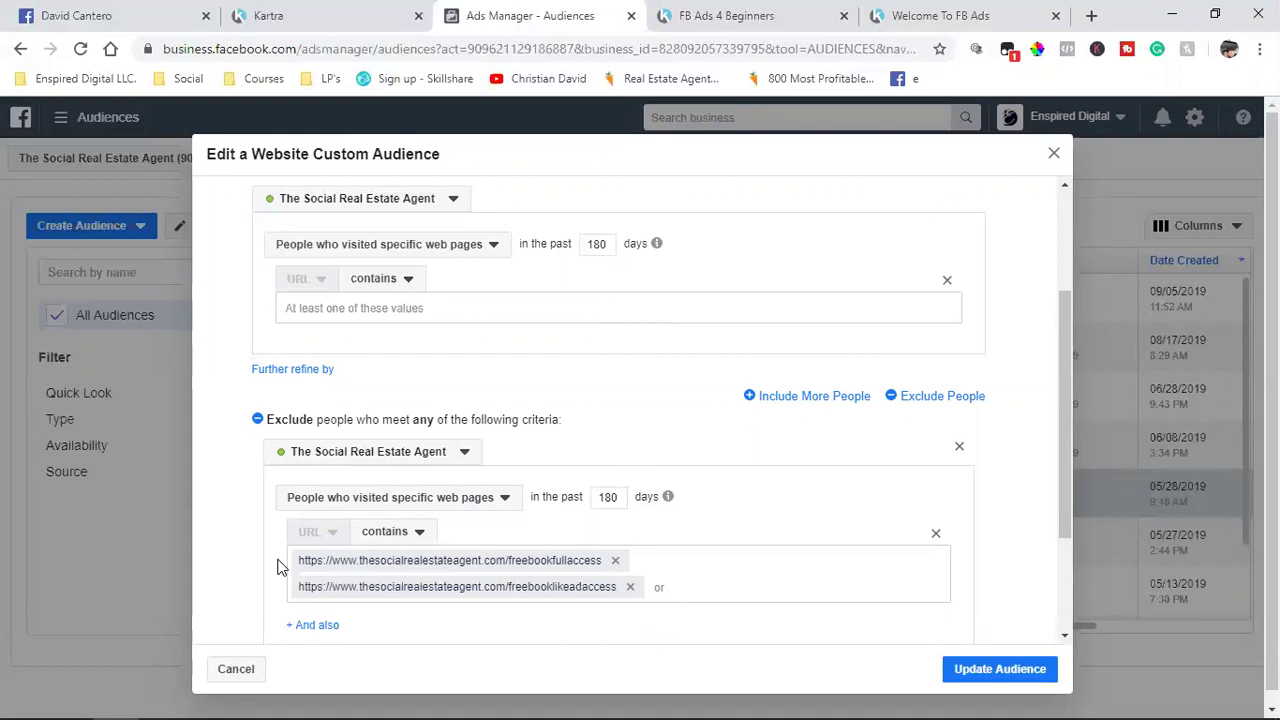
Step: Check that the two freebook exclusion URLs and the audience name remain unchanged
{"action": "scroll", "coordinate": [281, 560], "scroll_direction": "down", "scroll_amount": 2}
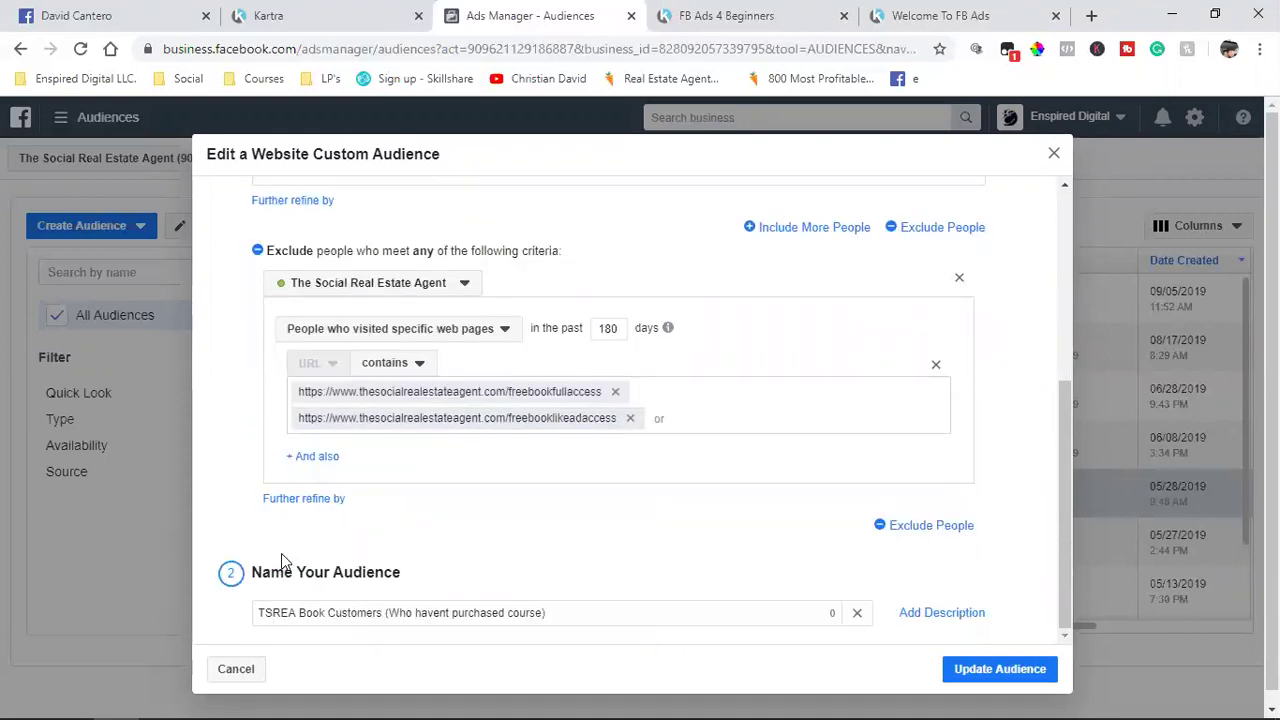
{"action": "scroll", "coordinate": [282, 561], "scroll_direction": "up", "scroll_amount": 4}
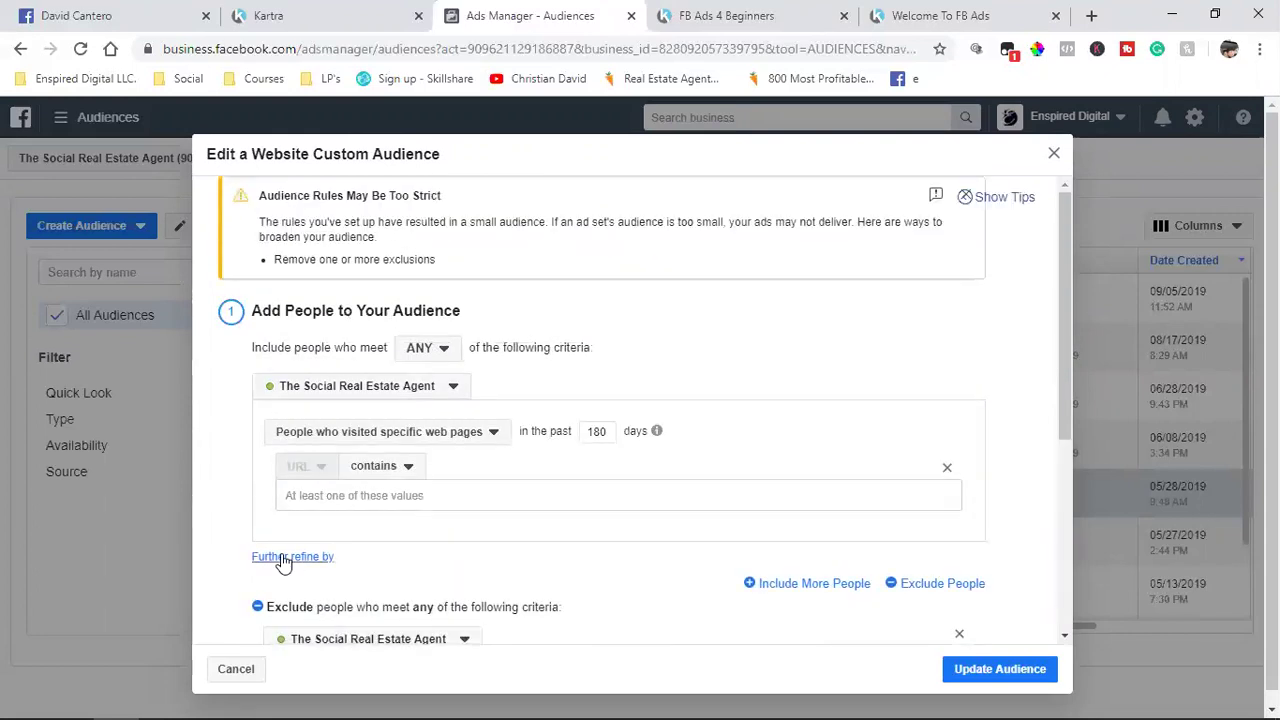
{"action": "scroll", "coordinate": [283, 562], "scroll_direction": "down", "scroll_amount": 1}
{"action": "scroll", "coordinate": [283, 562], "scroll_direction": "up", "scroll_amount": 1}
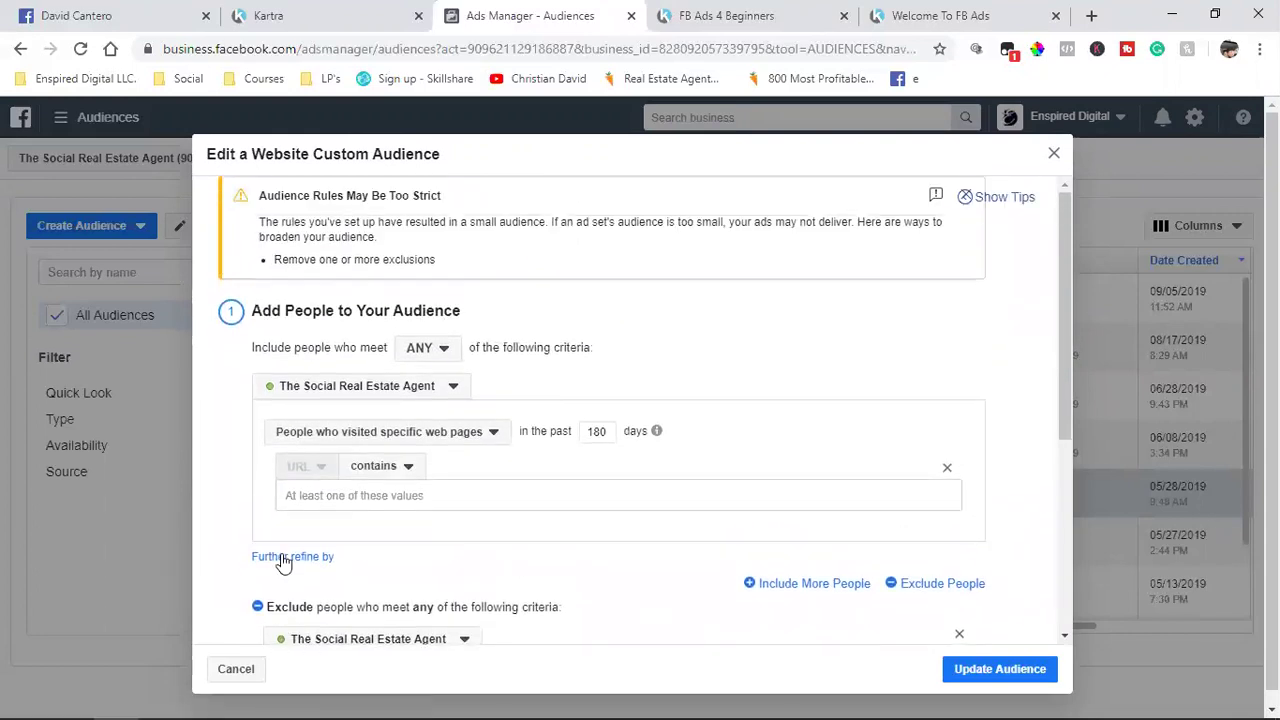
{"action": "scroll", "coordinate": [283, 562], "scroll_direction": "down", "scroll_amount": 2}
{"action": "scroll", "coordinate": [283, 563], "scroll_direction": "down", "scroll_amount": 2}
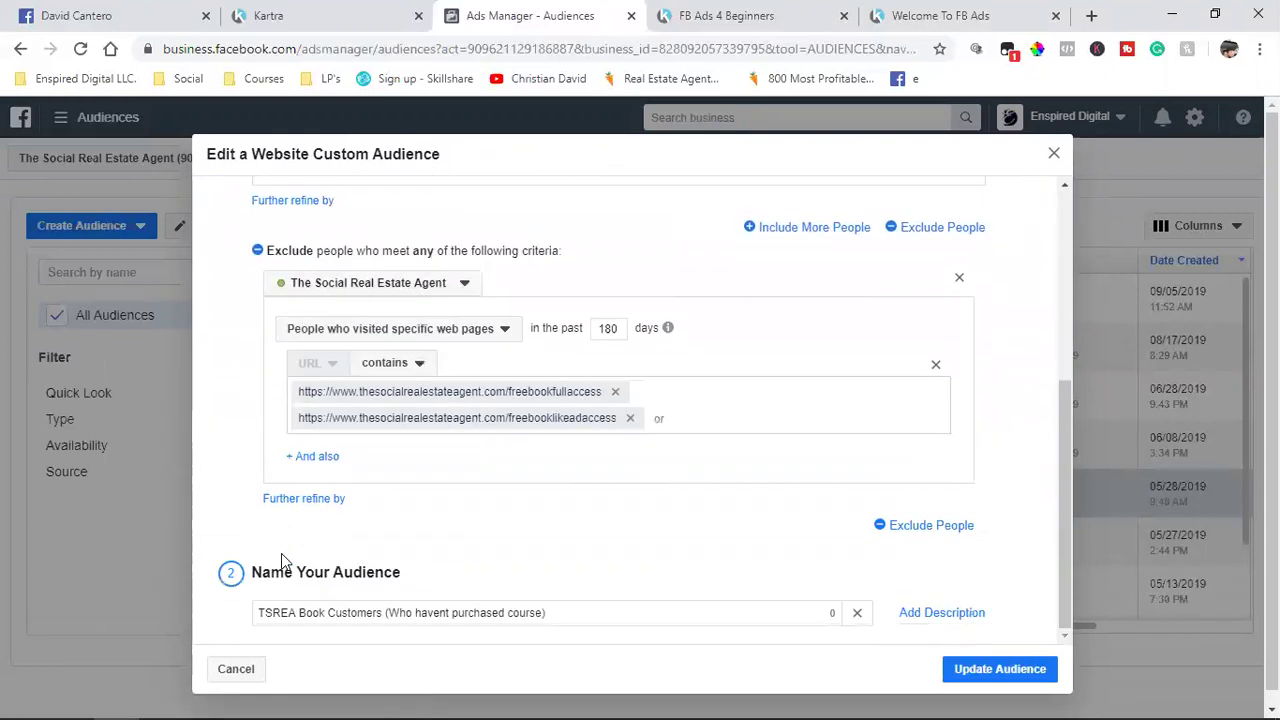
{"action": "scroll", "coordinate": [282, 561], "scroll_direction": "up", "scroll_amount": 5}
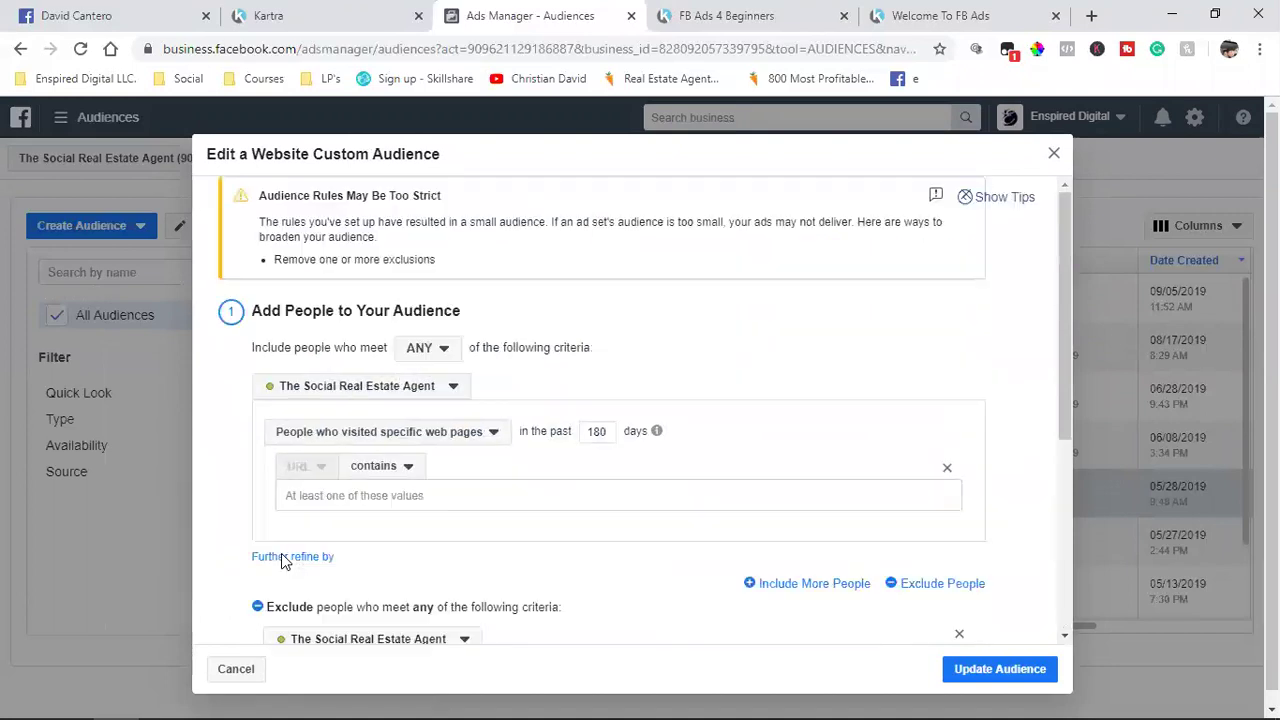
Step: Filter Kartra's pages list to the FREE Book site
{"action": "left_click", "coordinate": [268, 18]}
{"action": "left_click", "coordinate": [992, 195]}
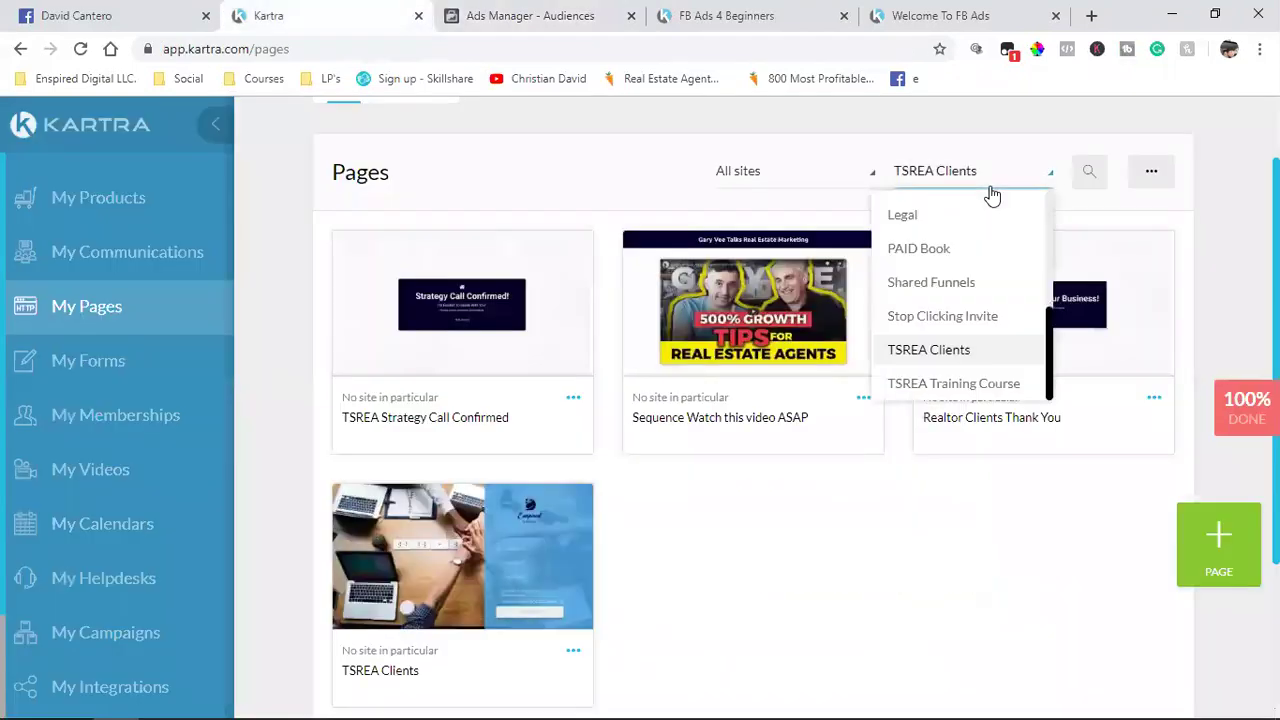
{"action": "scroll", "coordinate": [945, 328], "scroll_direction": "down", "scroll_amount": 1}
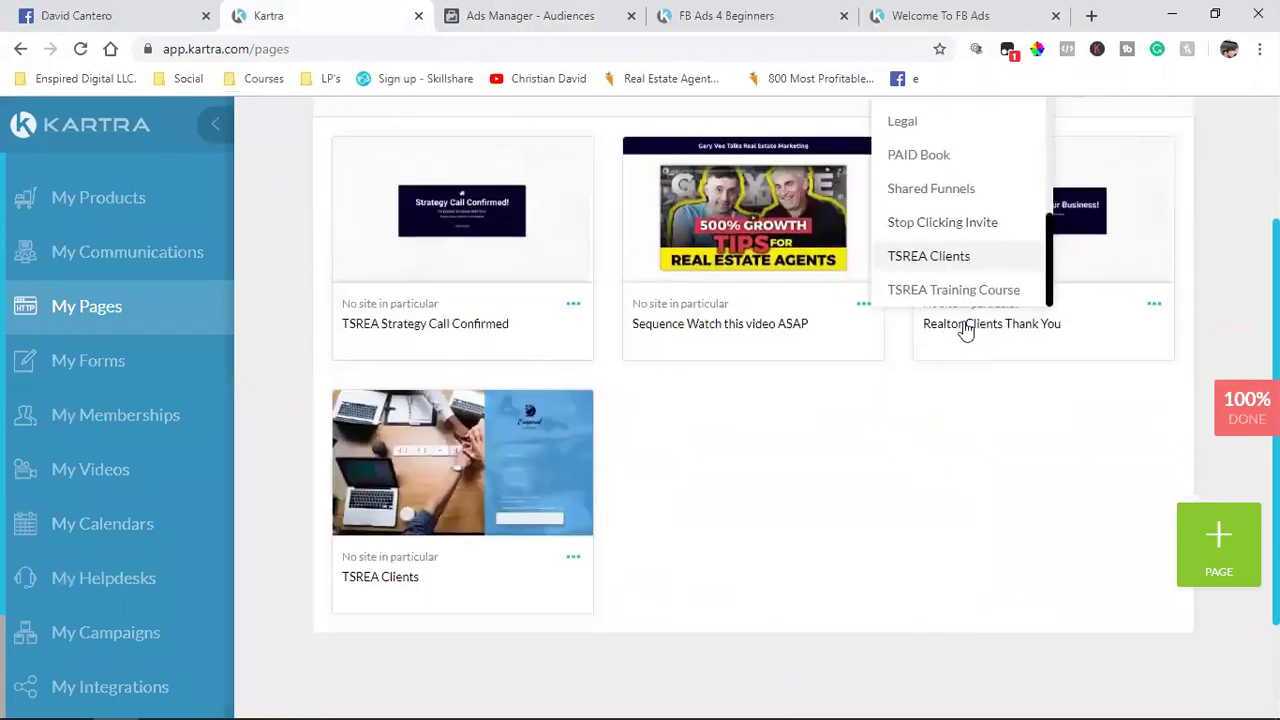
{"action": "scroll", "coordinate": [903, 506], "scroll_direction": "up", "scroll_amount": 1}
{"action": "scroll", "coordinate": [920, 255], "scroll_direction": "up", "scroll_amount": 4}
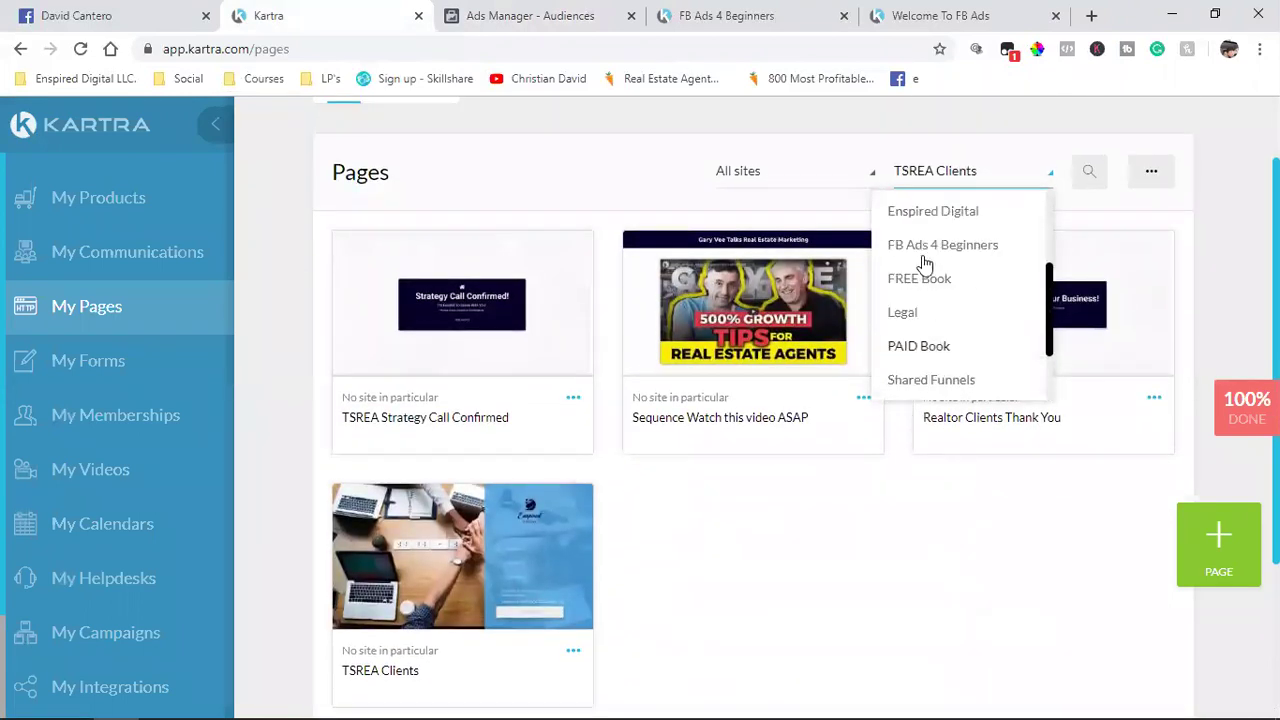
{"action": "left_click", "coordinate": [935, 372]}
{"action": "scroll", "coordinate": [940, 380], "scroll_direction": "down", "scroll_amount": 1}
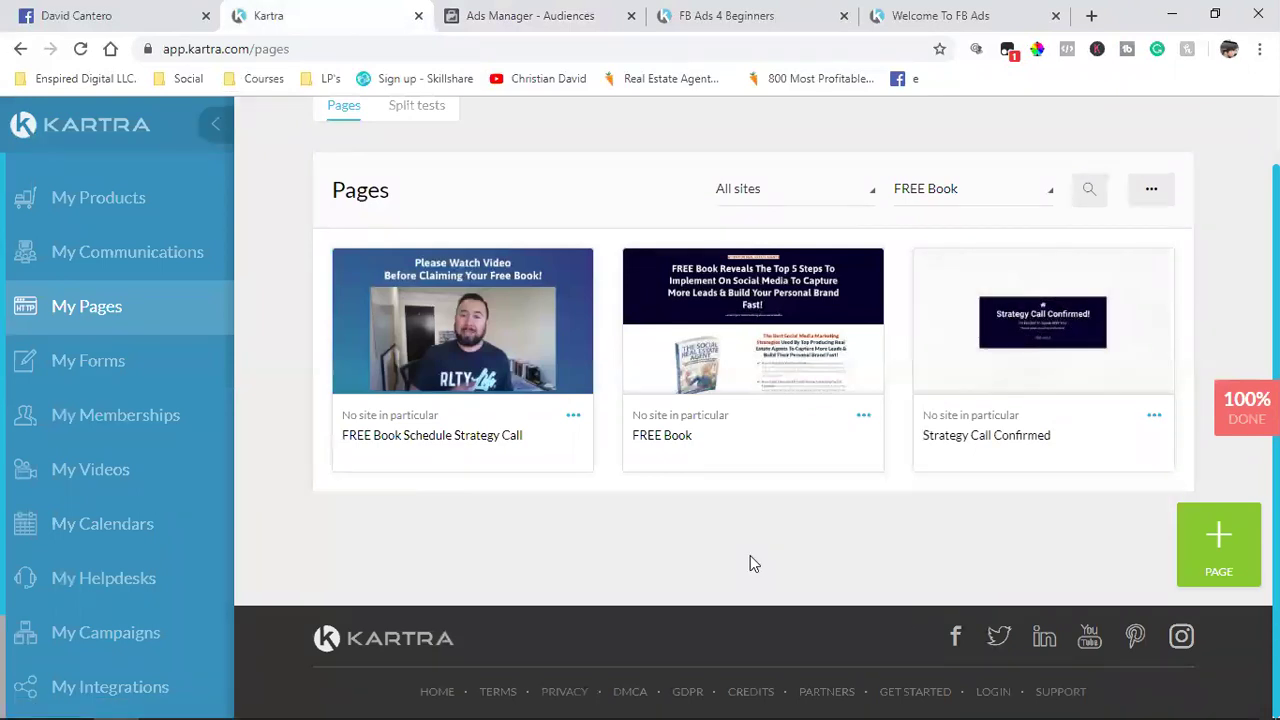
Step: Add the FREE Book Schedule Strategy Call page's /freestrategycall link as an include URL
{"action": "left_click", "coordinate": [575, 418]}
{"action": "left_click", "coordinate": [650, 364]}
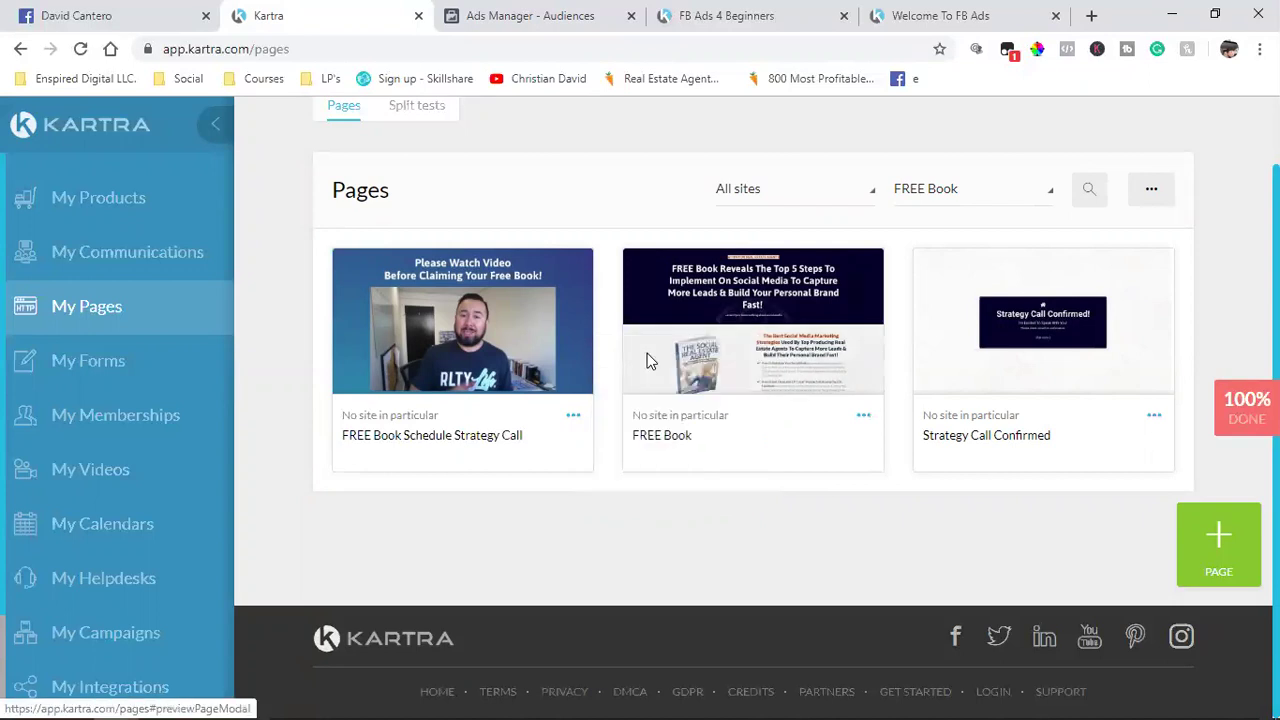
{"action": "left_click", "coordinate": [549, 366]}
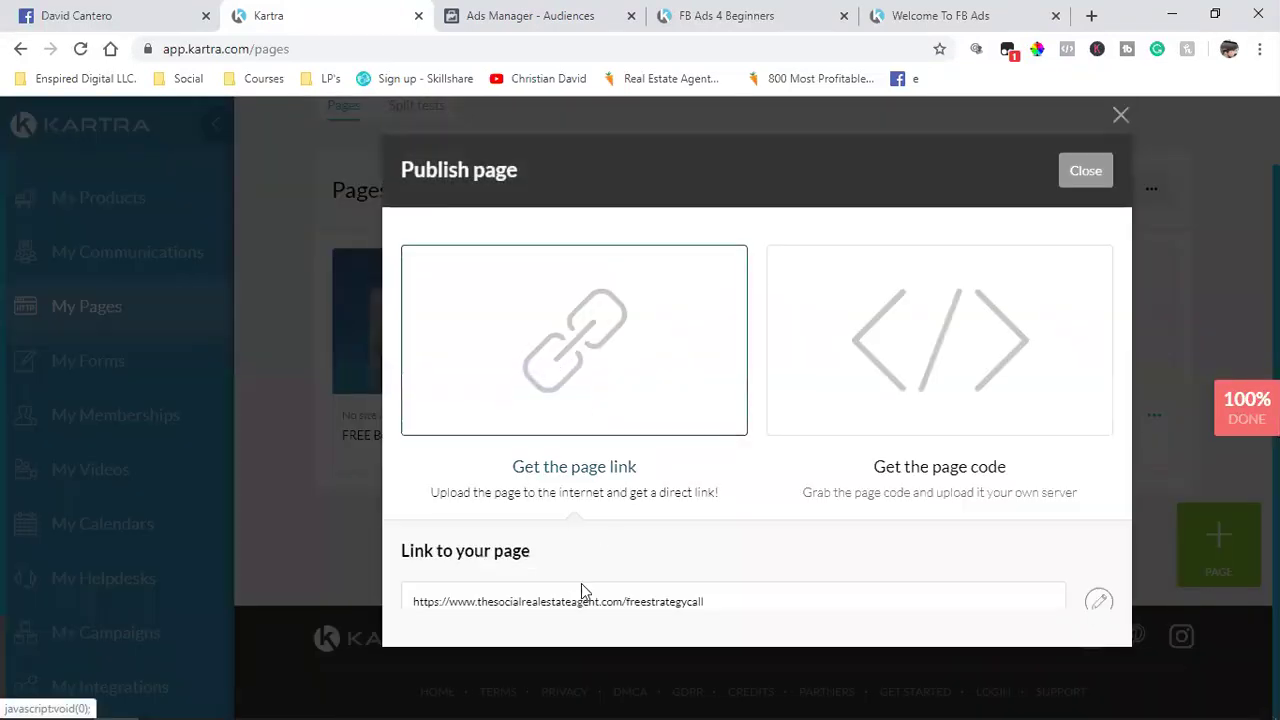
{"action": "triple_click", "coordinate": [556, 603]}
{"action": "right_click", "coordinate": [556, 603]}
{"action": "left_click", "coordinate": [590, 483]}
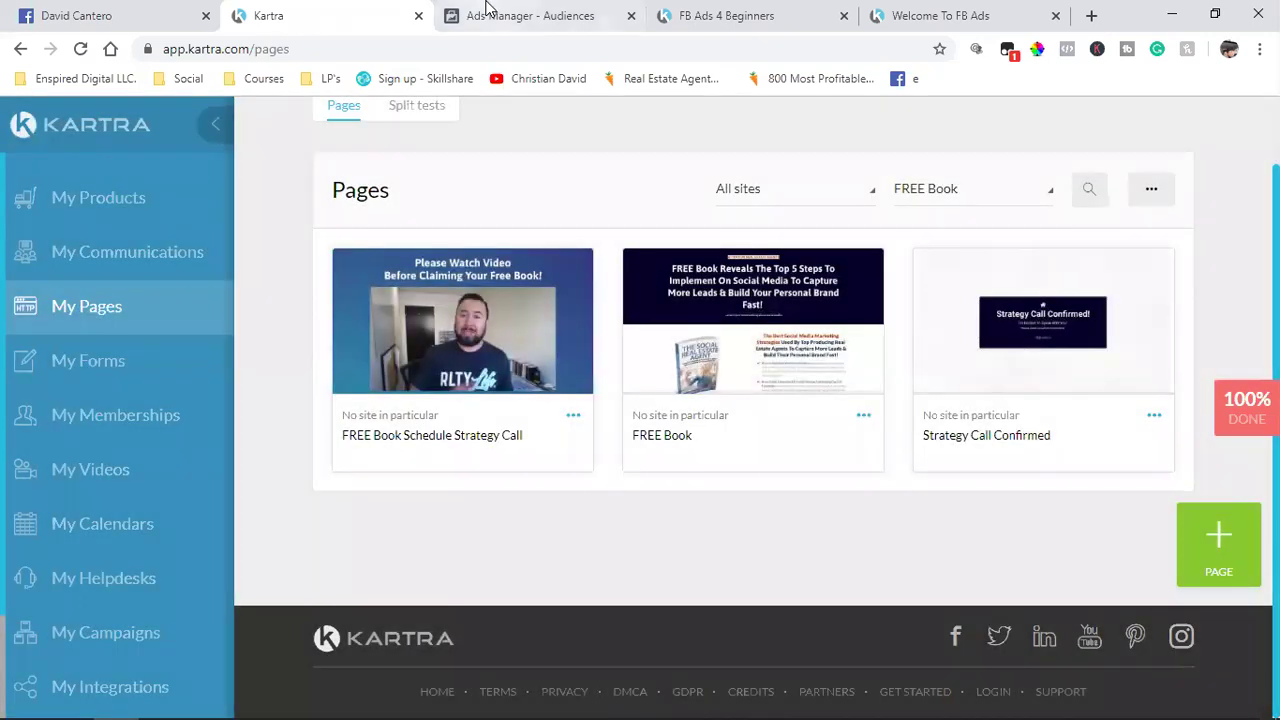
{"action": "left_click", "coordinate": [500, 15]}
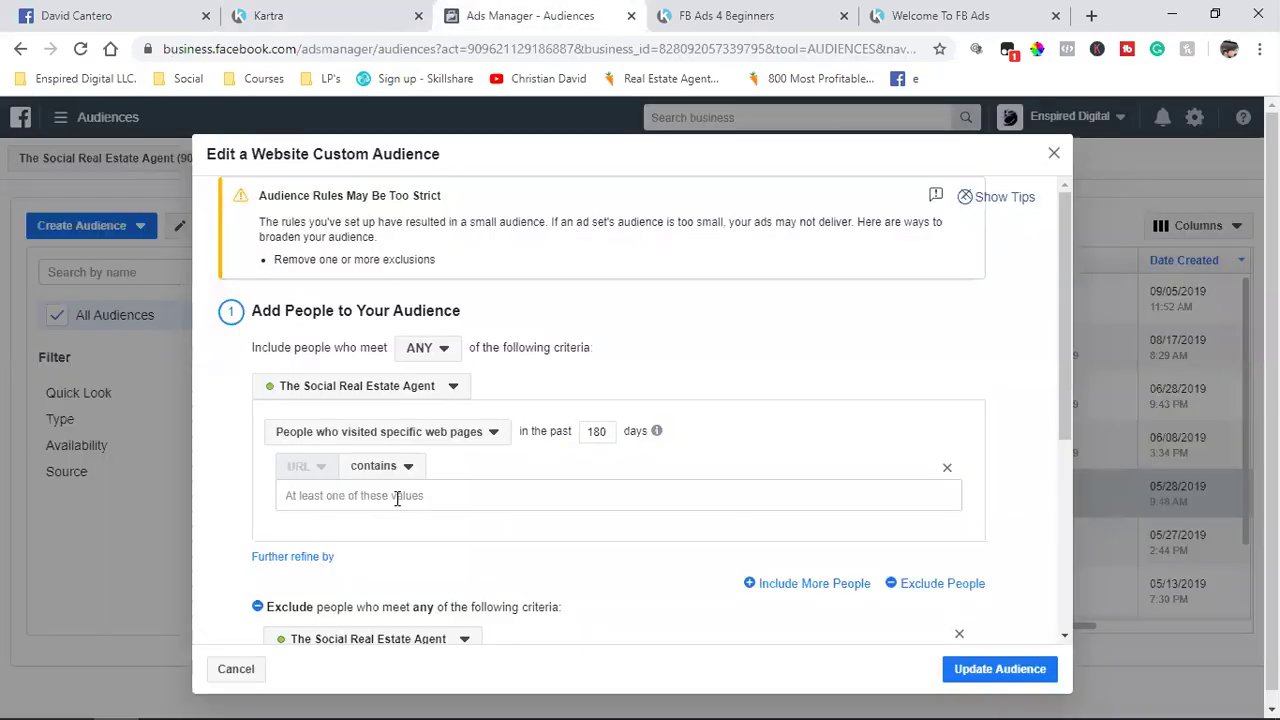
{"action": "left_click", "coordinate": [397, 498]}
{"action": "key", "text": "ctrl+v"}
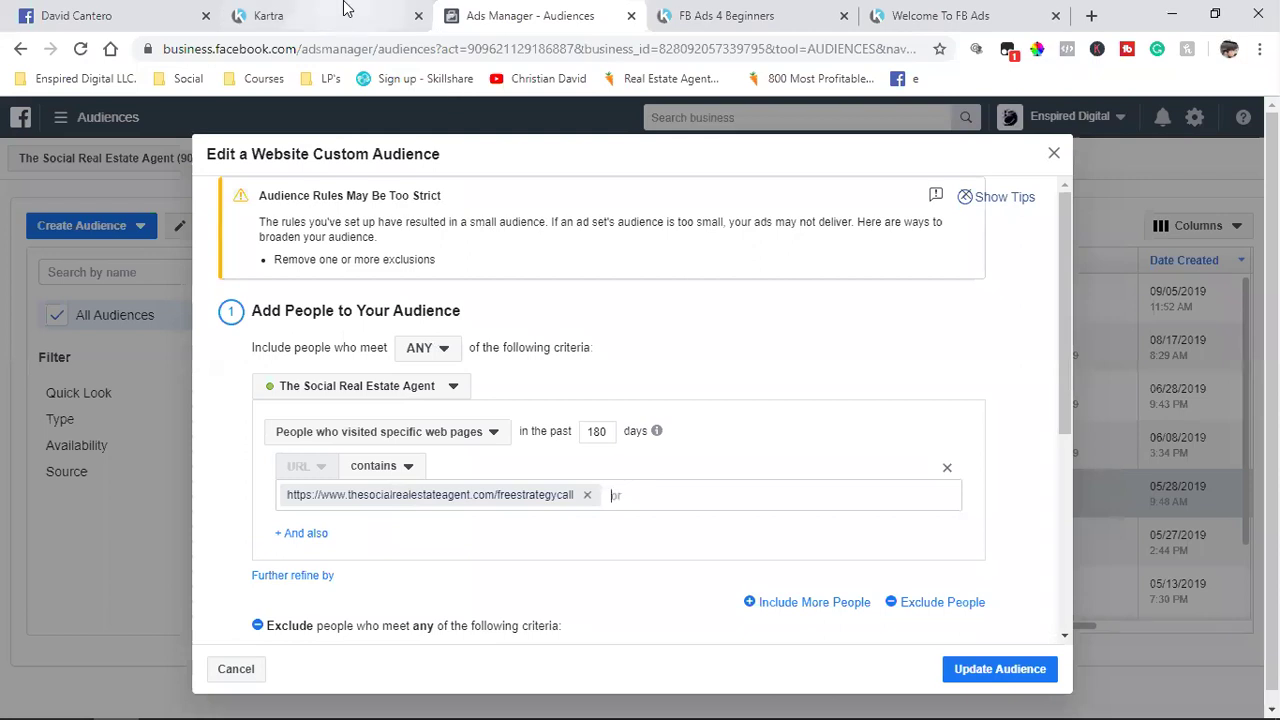
Step: Filter Kartra's pages list to the PAID Book site
{"action": "left_click", "coordinate": [345, 10]}
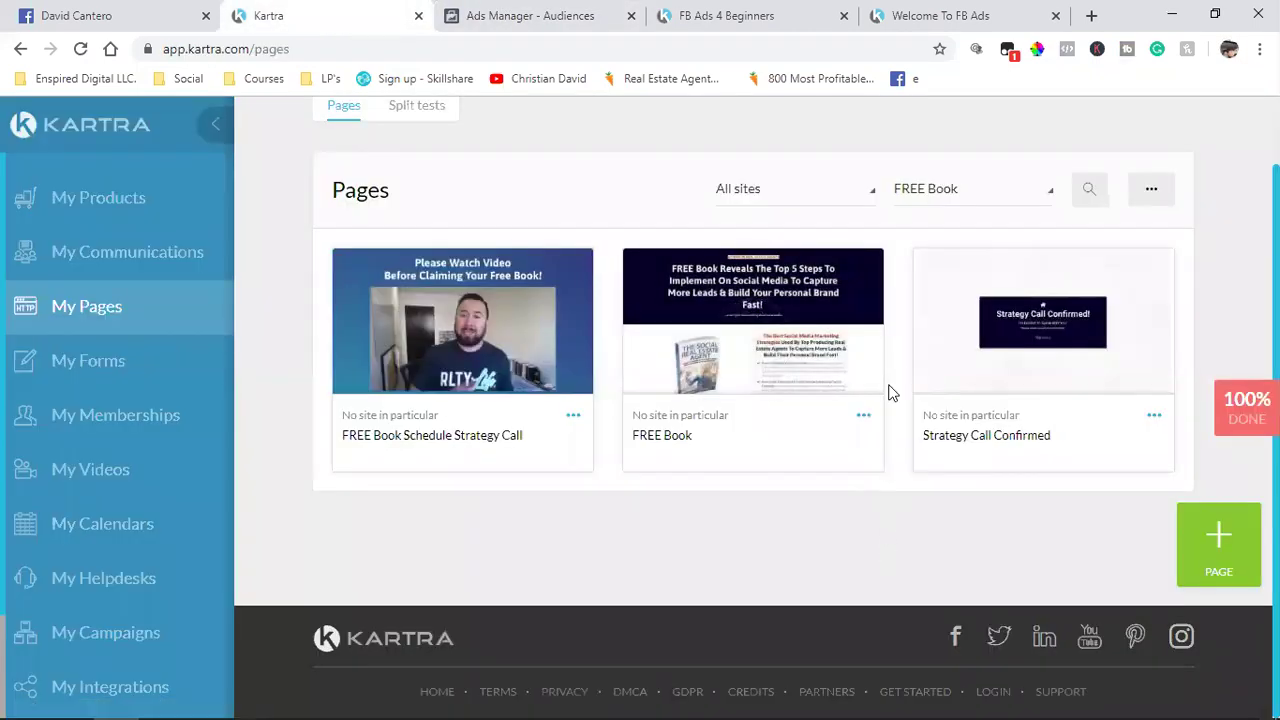
{"action": "left_click", "coordinate": [940, 188]}
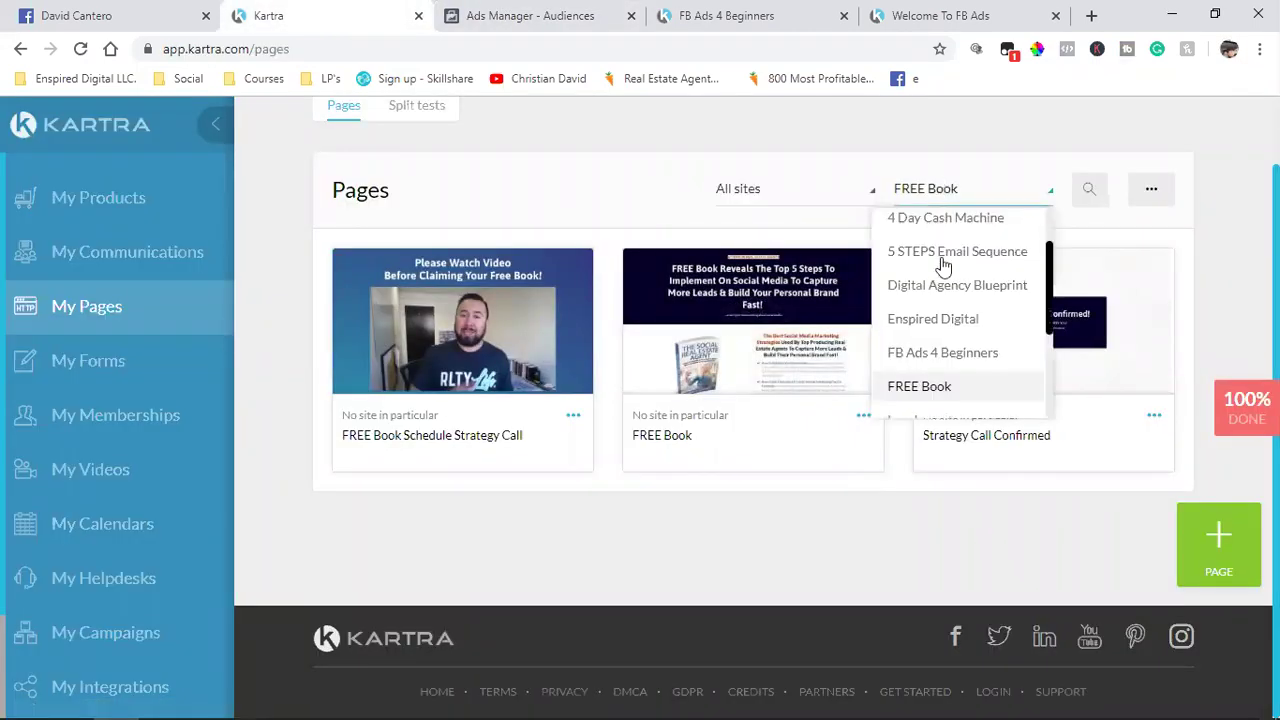
{"action": "scroll", "coordinate": [934, 378], "scroll_direction": "down", "scroll_amount": 1}
{"action": "left_click", "coordinate": [935, 366]}
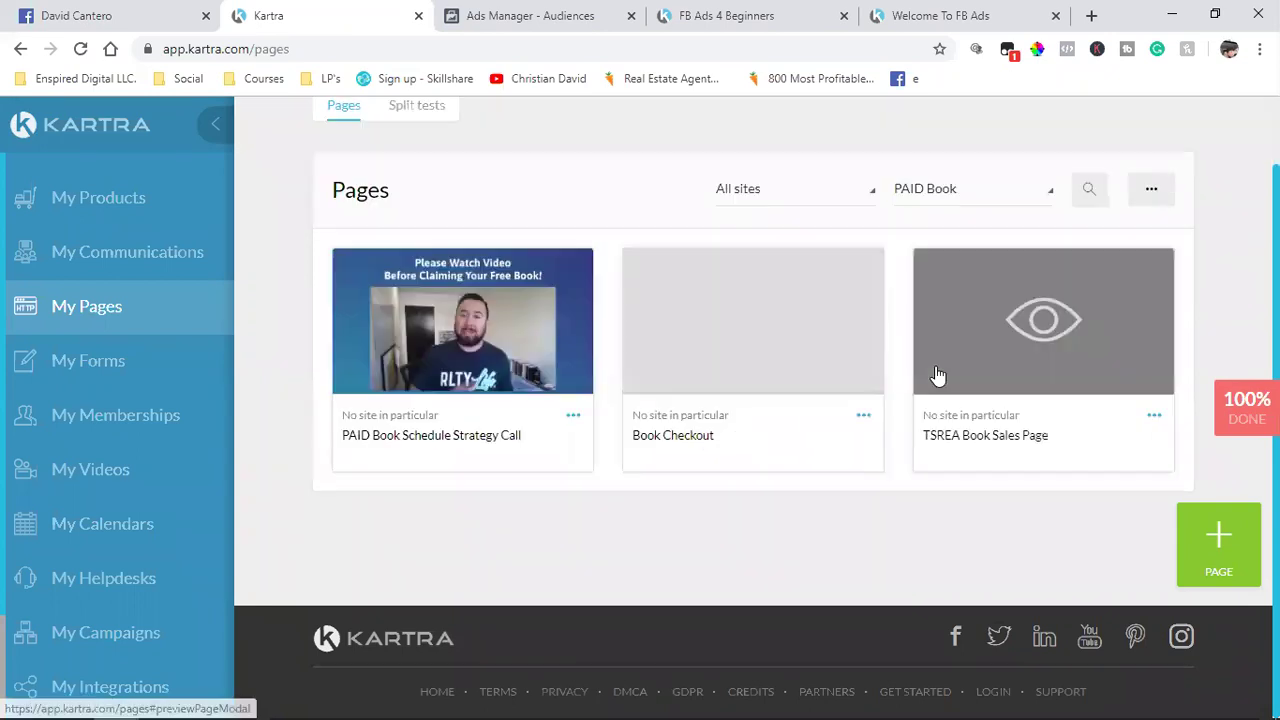
Step: Add the PAID Book Schedule Strategy Call page's /yourfreestrategycall link as a second include URL
{"action": "left_click", "coordinate": [572, 417]}
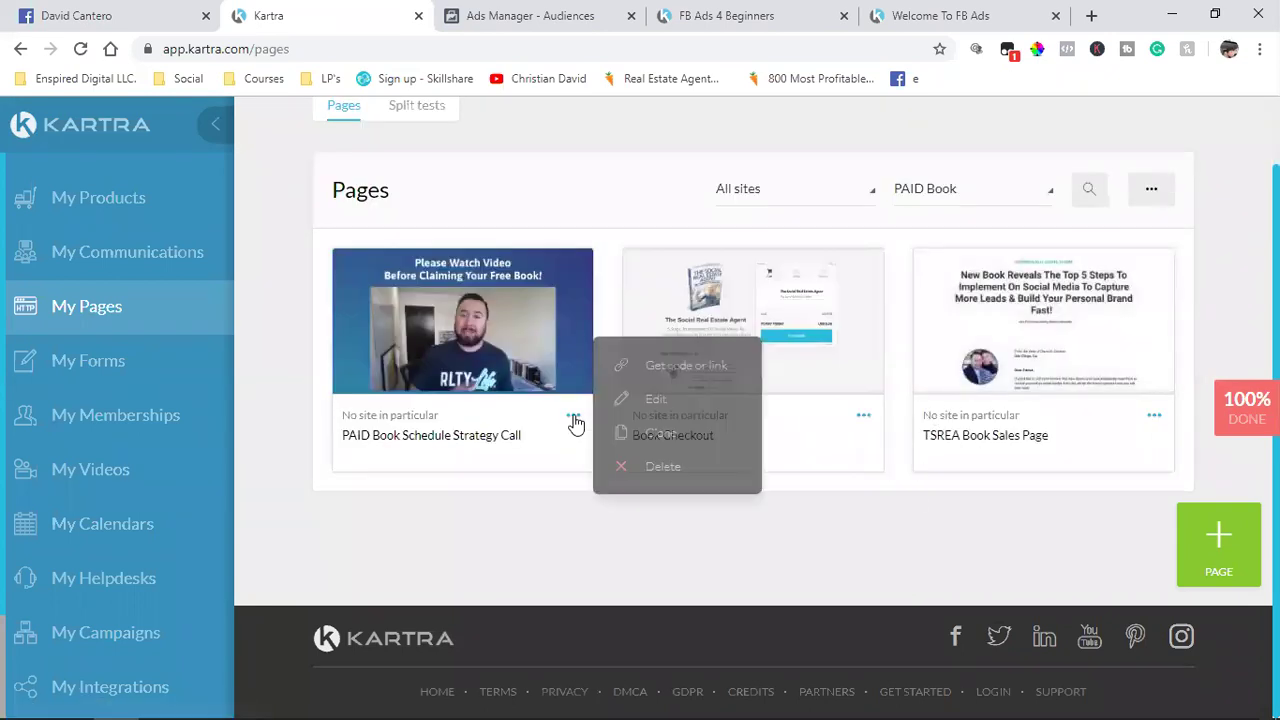
{"action": "left_click", "coordinate": [652, 367]}
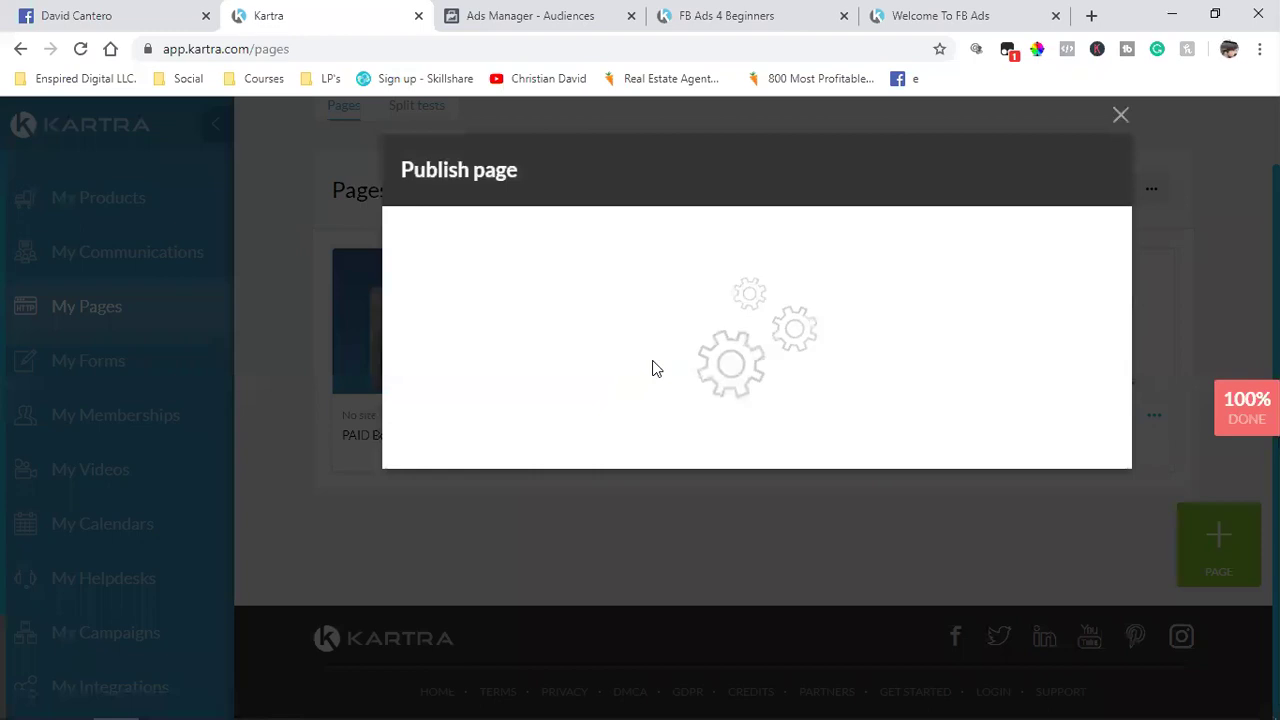
{"action": "left_click", "coordinate": [651, 368]}
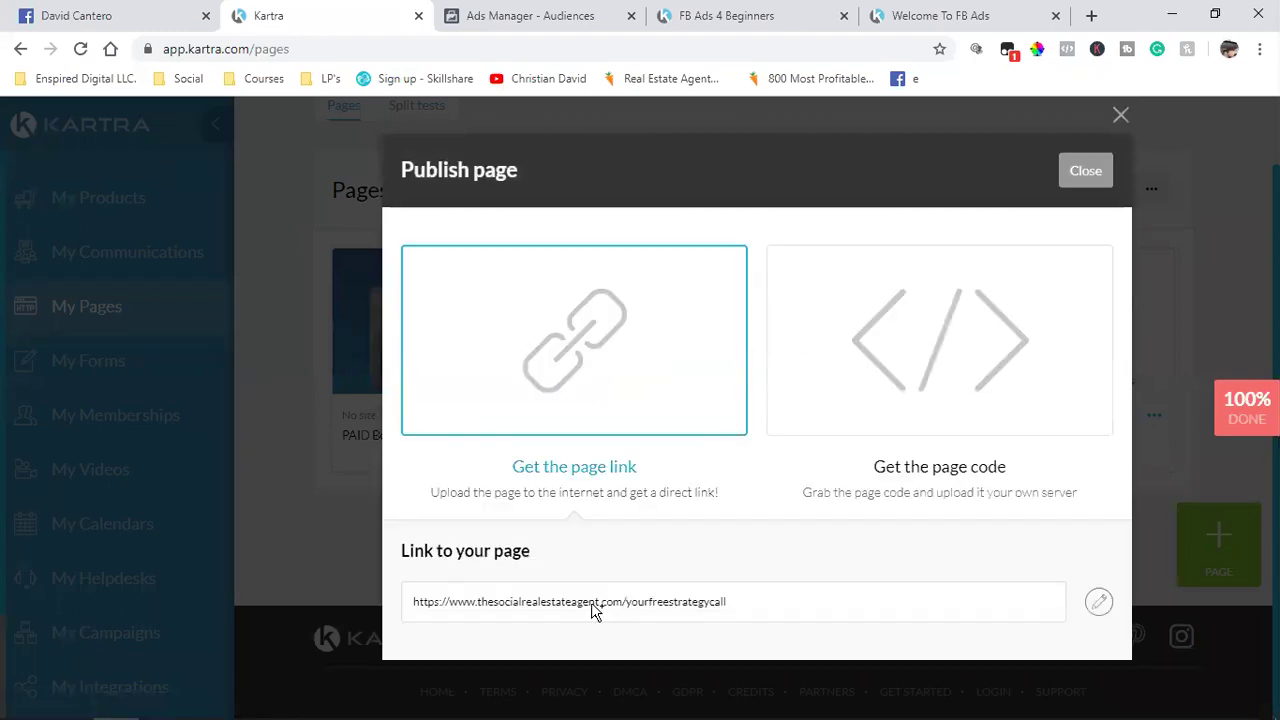
{"action": "left_click", "coordinate": [608, 602]}
{"action": "right_click", "coordinate": [596, 606]}
{"action": "left_click", "coordinate": [643, 487]}
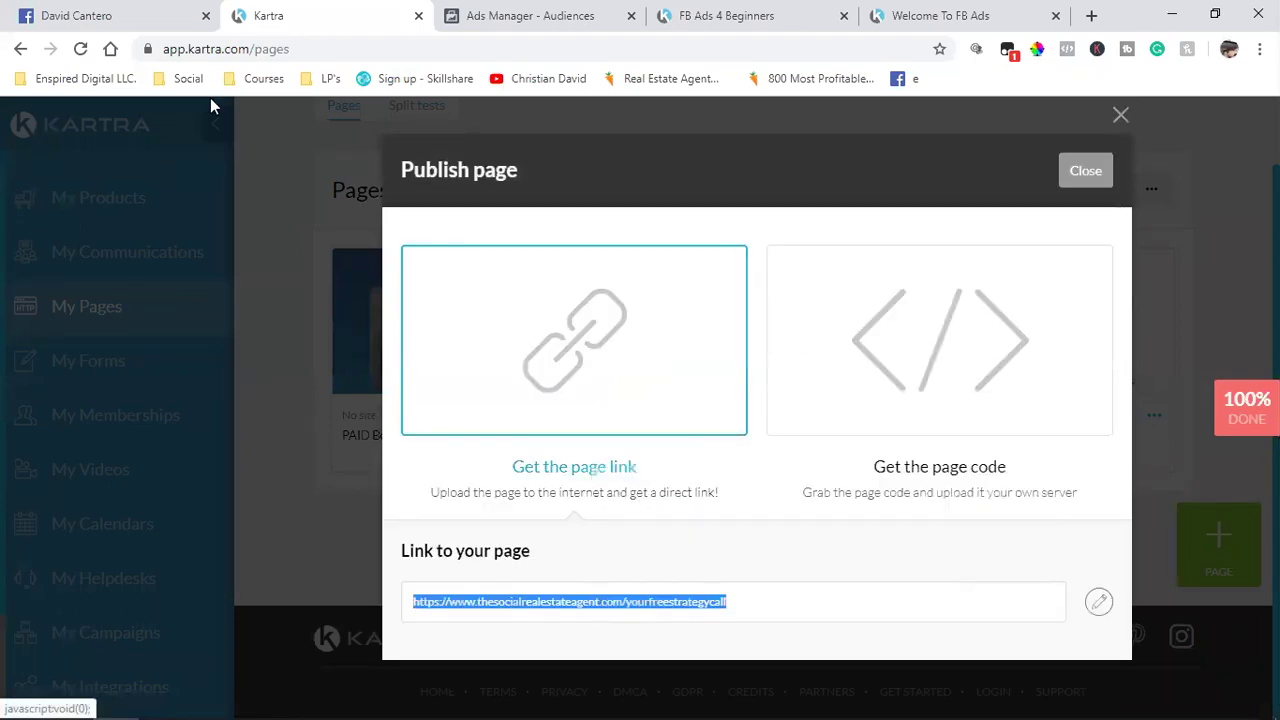
{"action": "left_click", "coordinate": [500, 14]}
{"action": "left_click", "coordinate": [622, 497]}
{"action": "key", "text": "ctrl+v"}
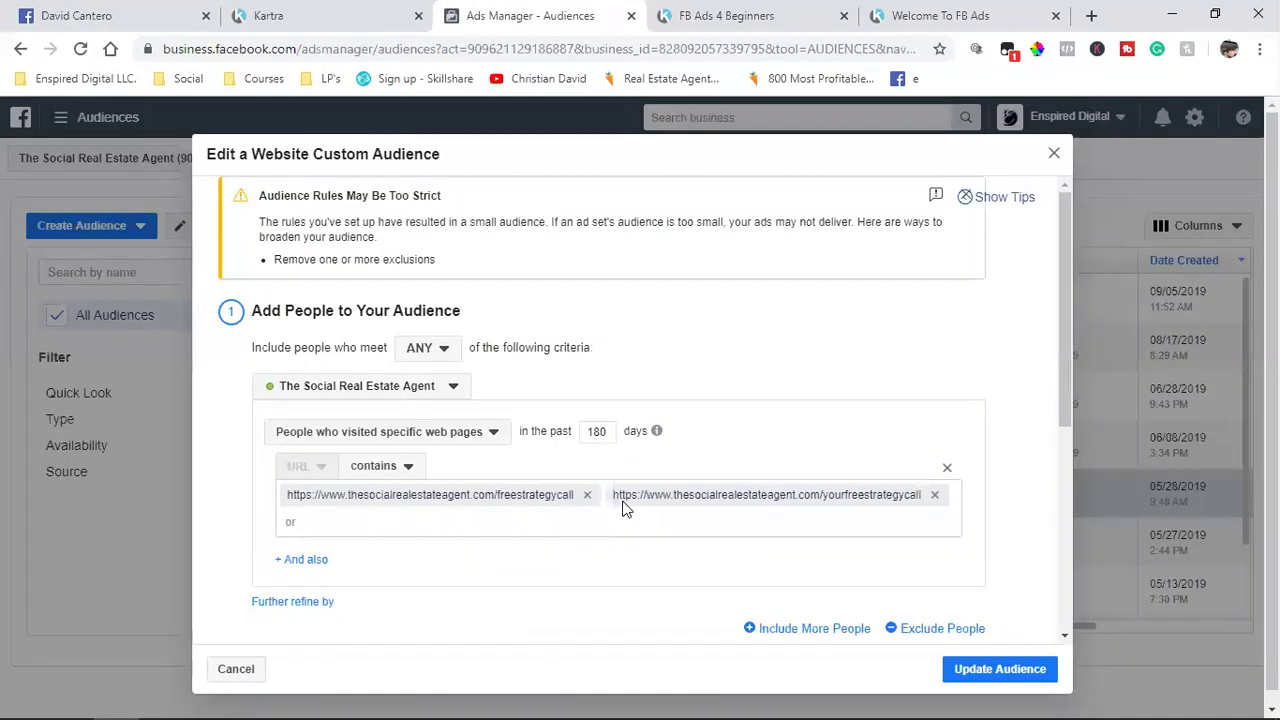
{"action": "scroll", "coordinate": [622, 508], "scroll_direction": "down", "scroll_amount": 4}
{"action": "scroll", "coordinate": [622, 508], "scroll_direction": "up", "scroll_amount": 1}
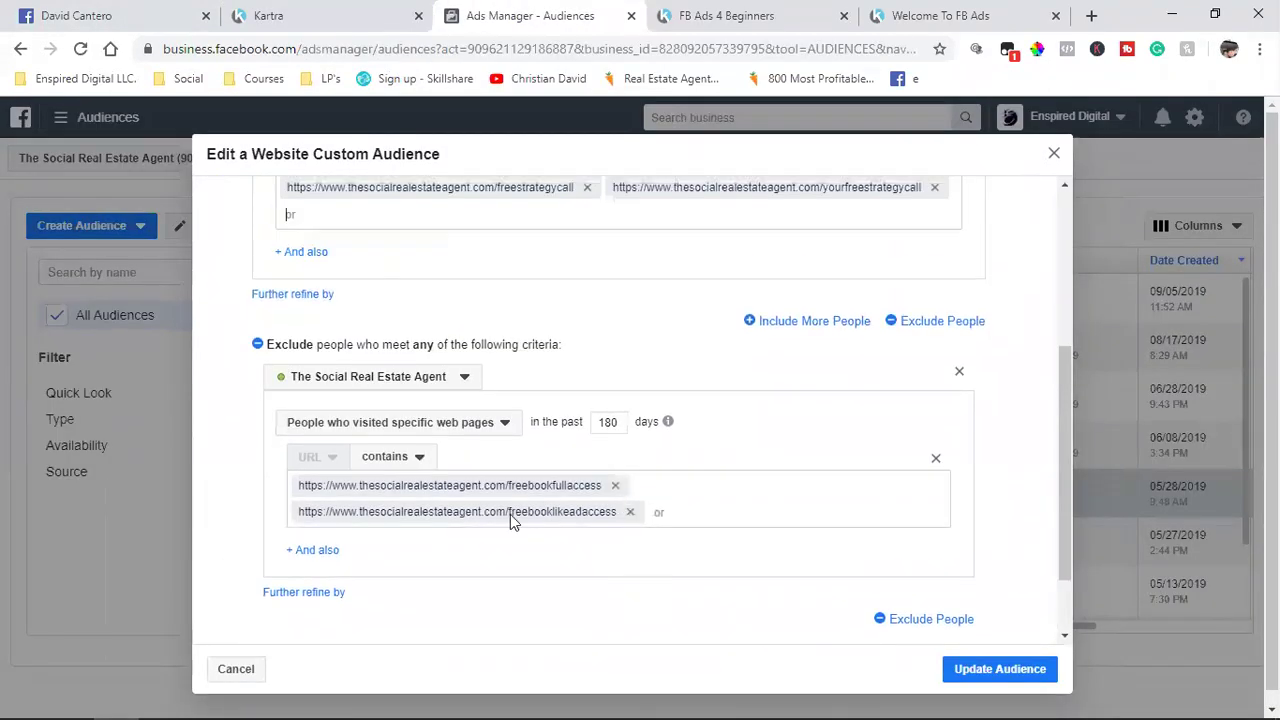
{"action": "scroll", "coordinate": [525, 497], "scroll_direction": "down", "scroll_amount": 2}
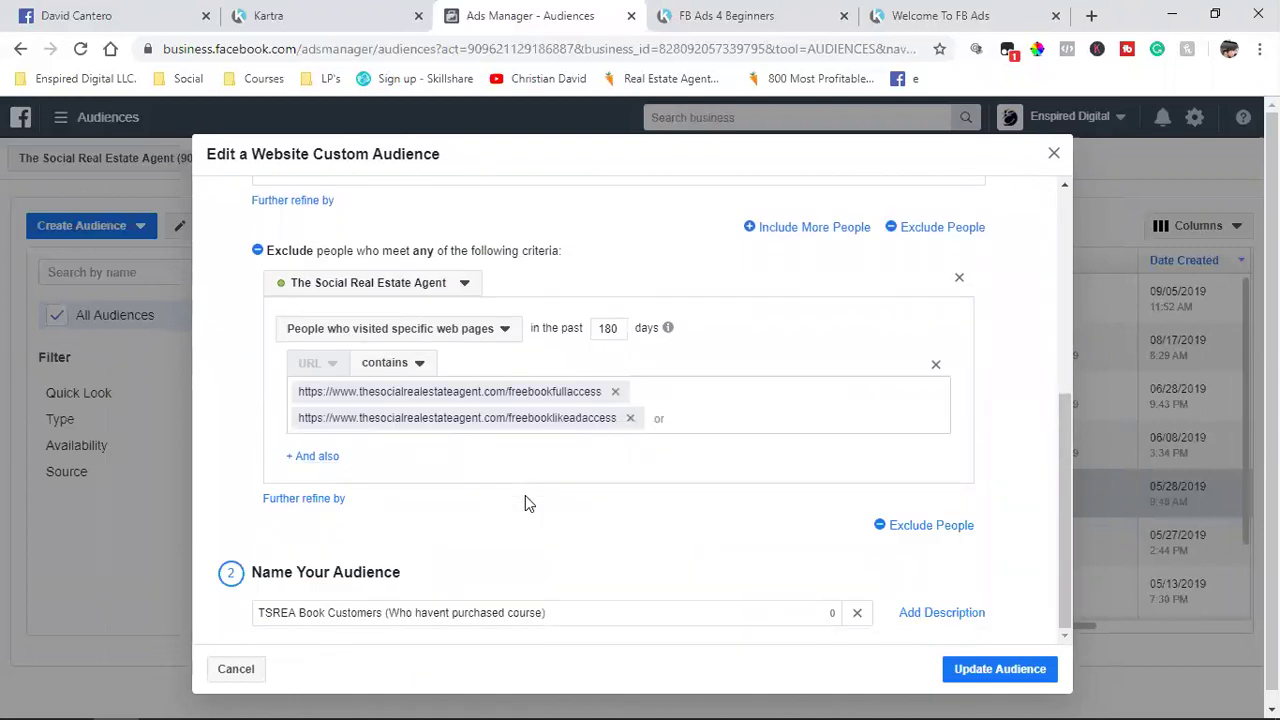
{"action": "scroll", "coordinate": [486, 480], "scroll_direction": "up", "scroll_amount": 4}
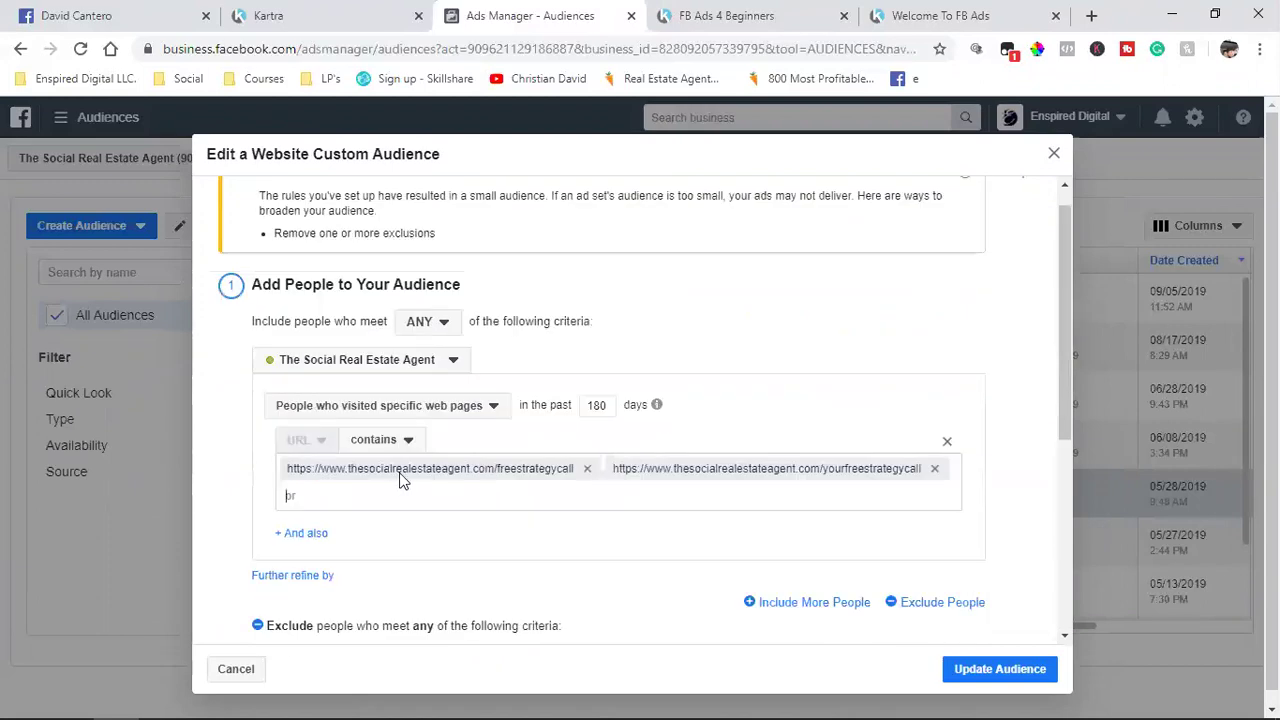
{"action": "scroll", "coordinate": [522, 494], "scroll_direction": "down", "scroll_amount": 3}
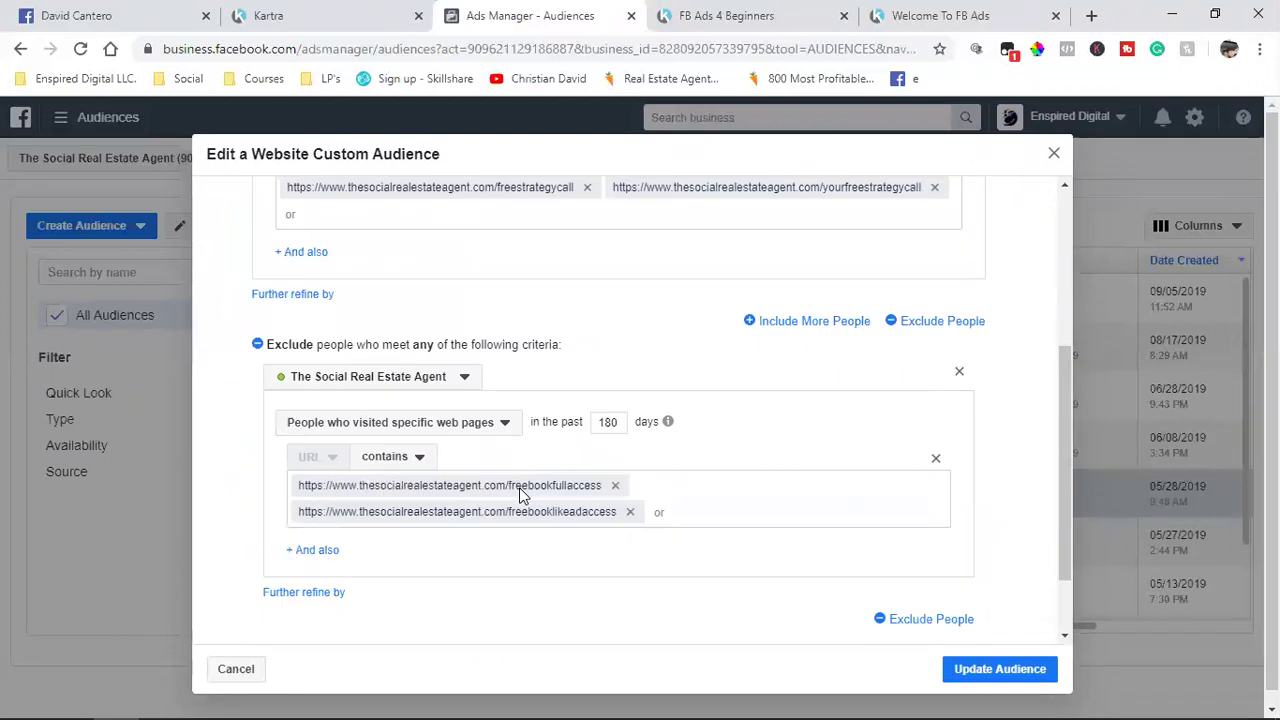
{"action": "scroll", "coordinate": [521, 495], "scroll_direction": "down", "scroll_amount": 2}
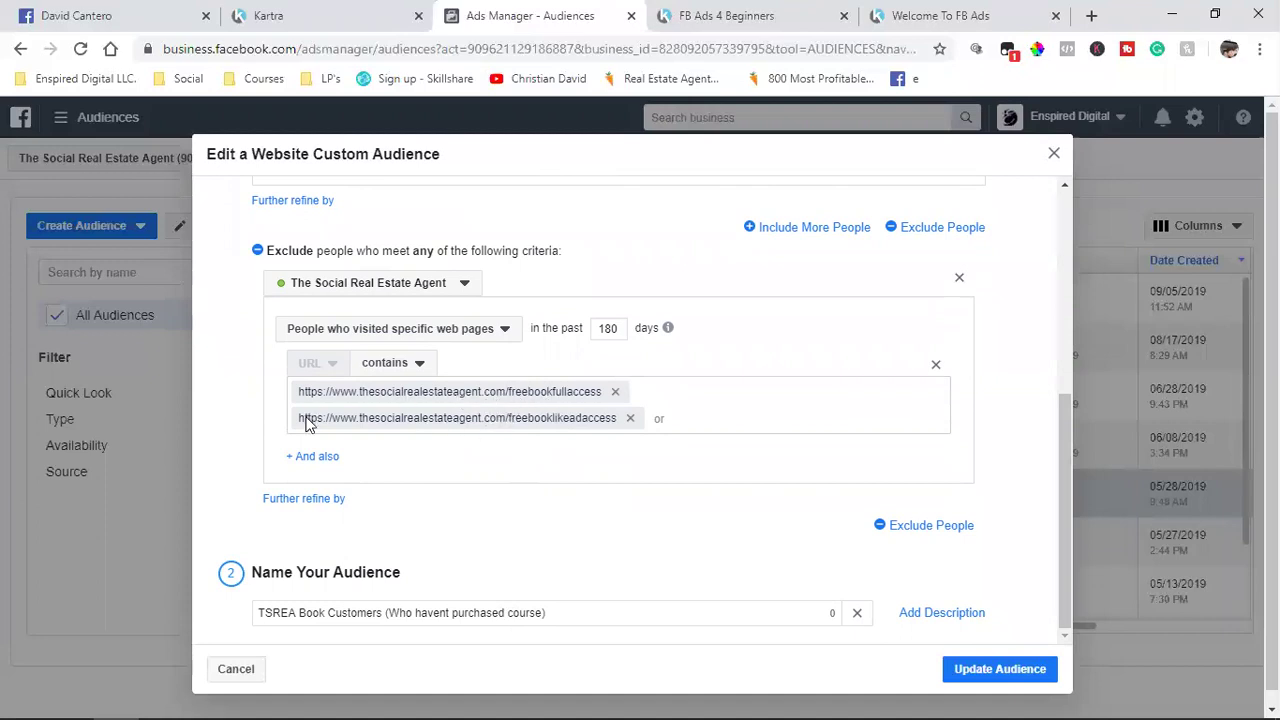
{"action": "scroll", "coordinate": [309, 410], "scroll_direction": "up", "scroll_amount": 1}
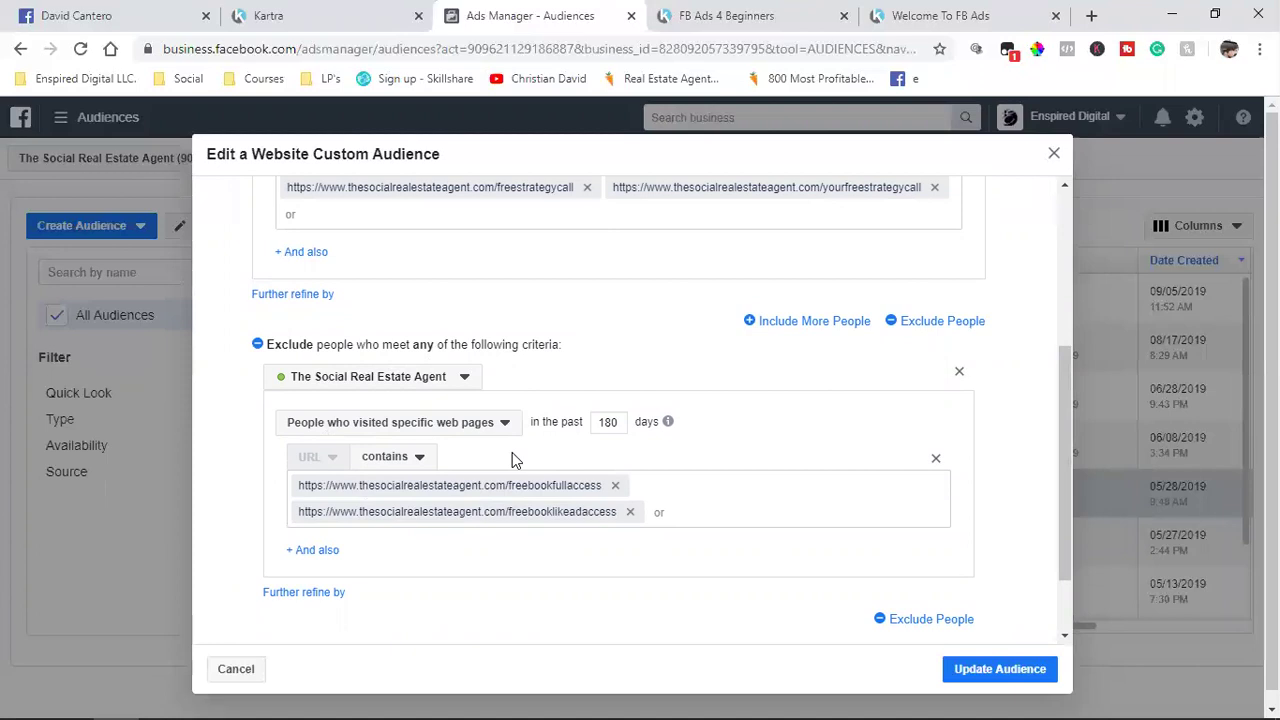
{"action": "scroll", "coordinate": [512, 458], "scroll_direction": "up", "scroll_amount": 3}
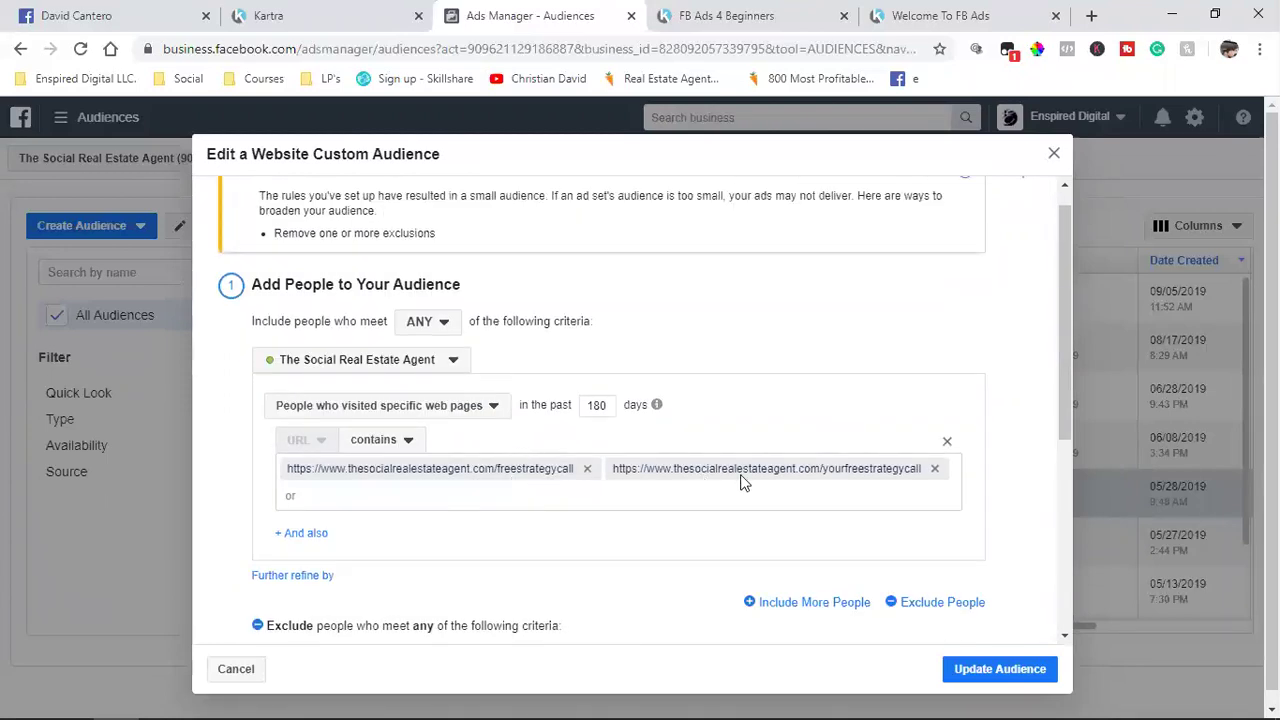
{"action": "scroll", "coordinate": [741, 482], "scroll_direction": "down", "scroll_amount": 2}
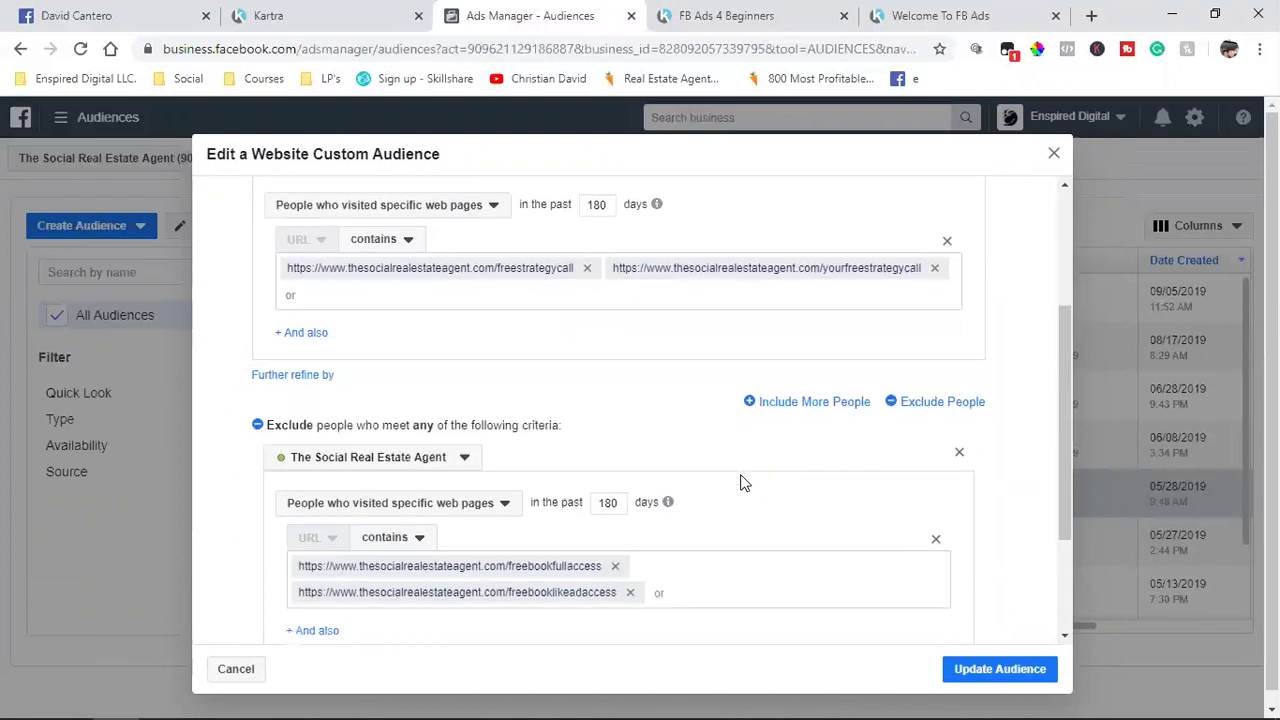
{"action": "scroll", "coordinate": [741, 482], "scroll_direction": "down", "scroll_amount": 1}
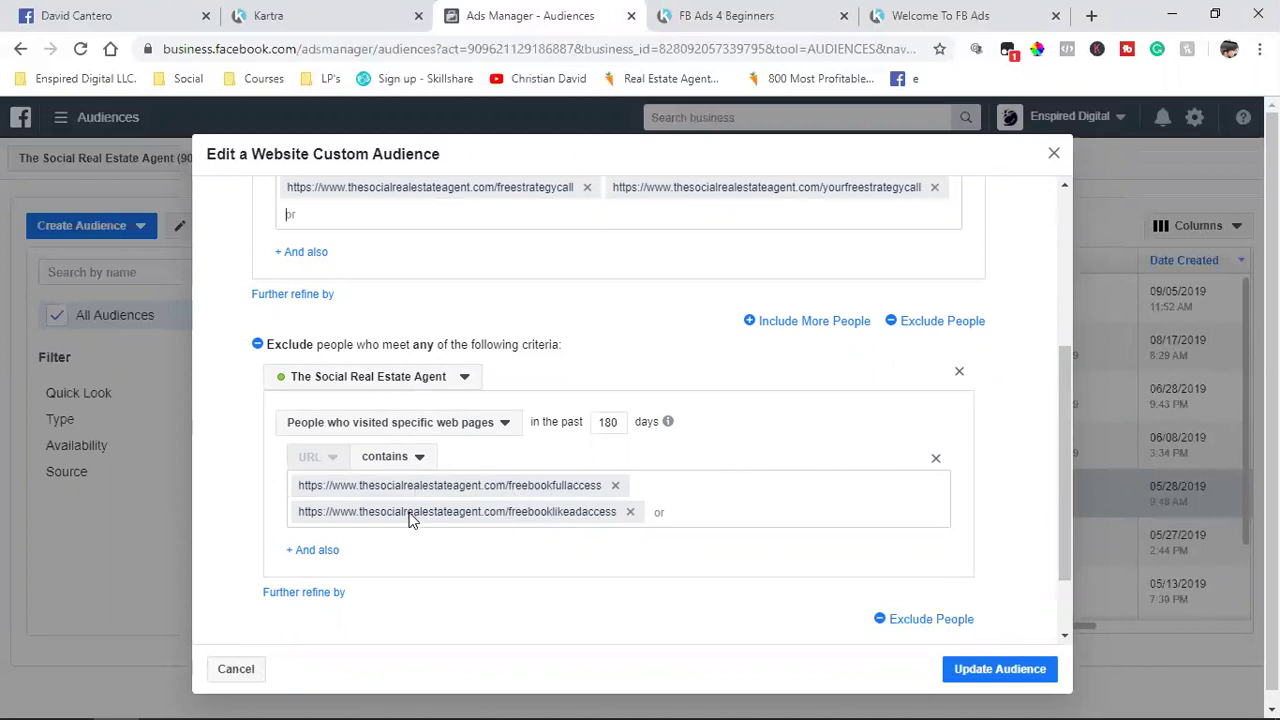
Step: Remove the old free-book exclusion URLs and filter Kartra pages to the Stop Clicking Invite site
{"action": "left_click", "coordinate": [614, 486]}
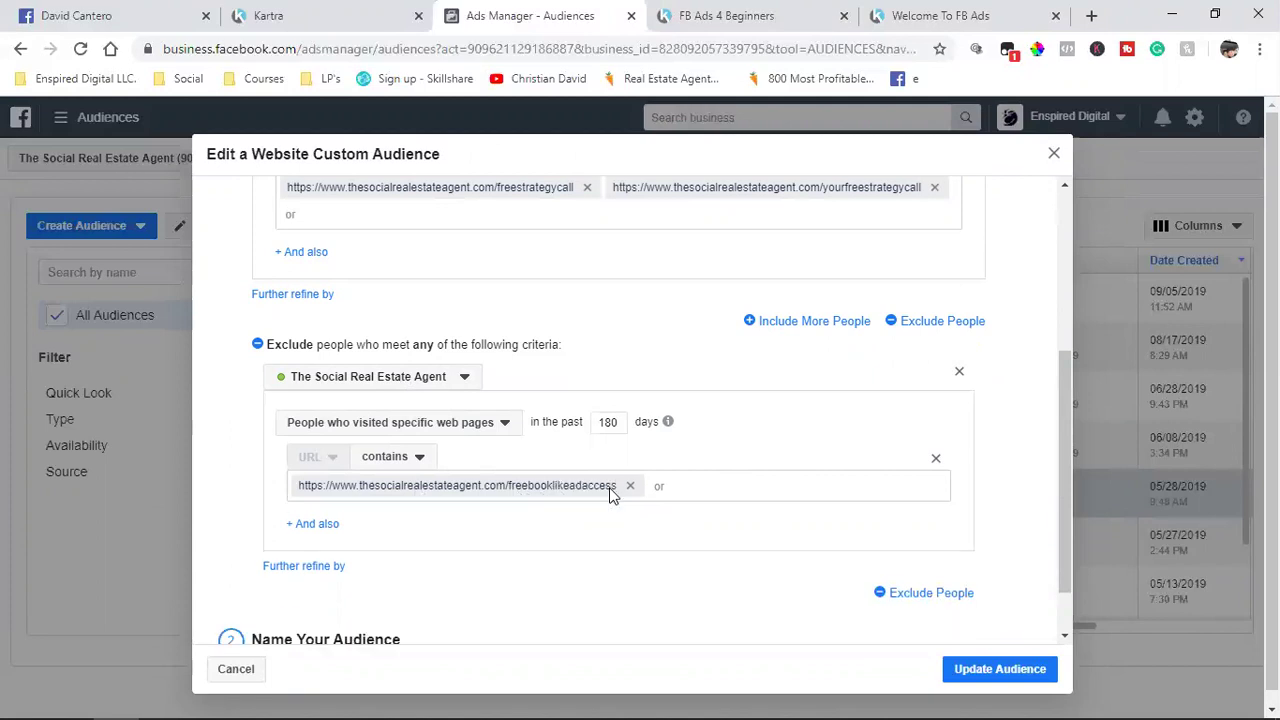
{"action": "left_click", "coordinate": [629, 486]}
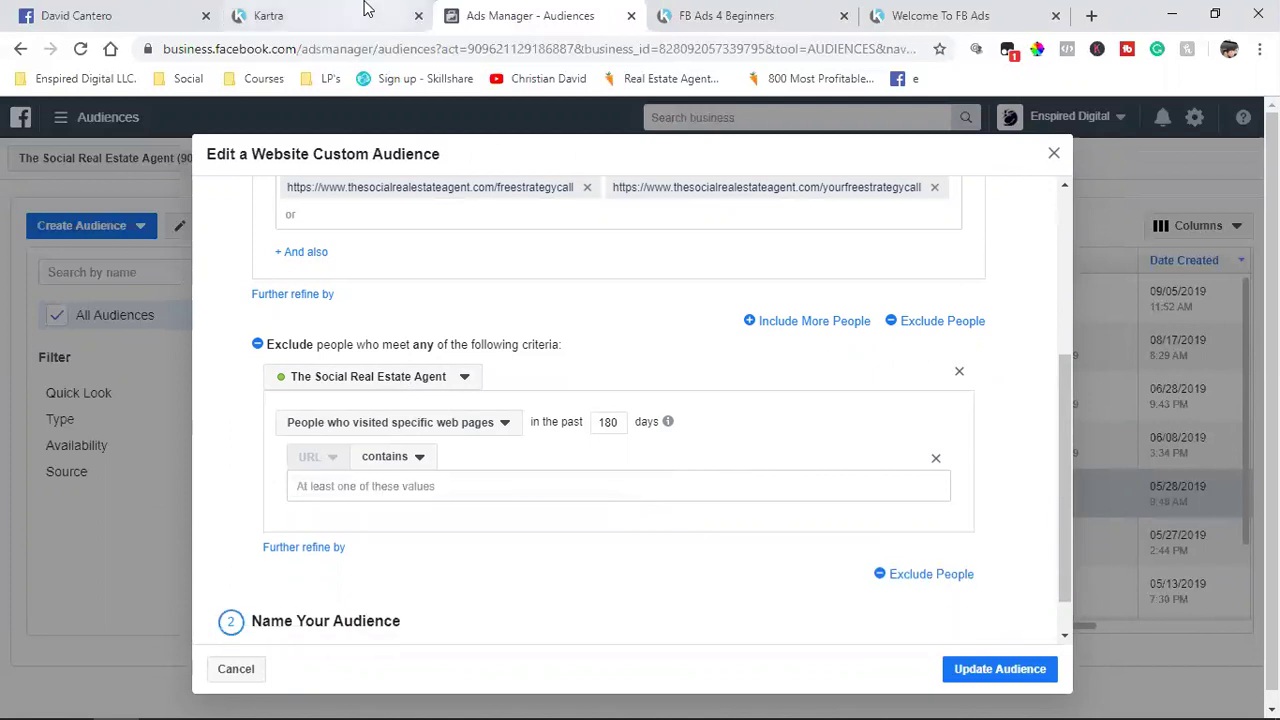
{"action": "left_click", "coordinate": [363, 12]}
{"action": "left_click", "coordinate": [1085, 171]}
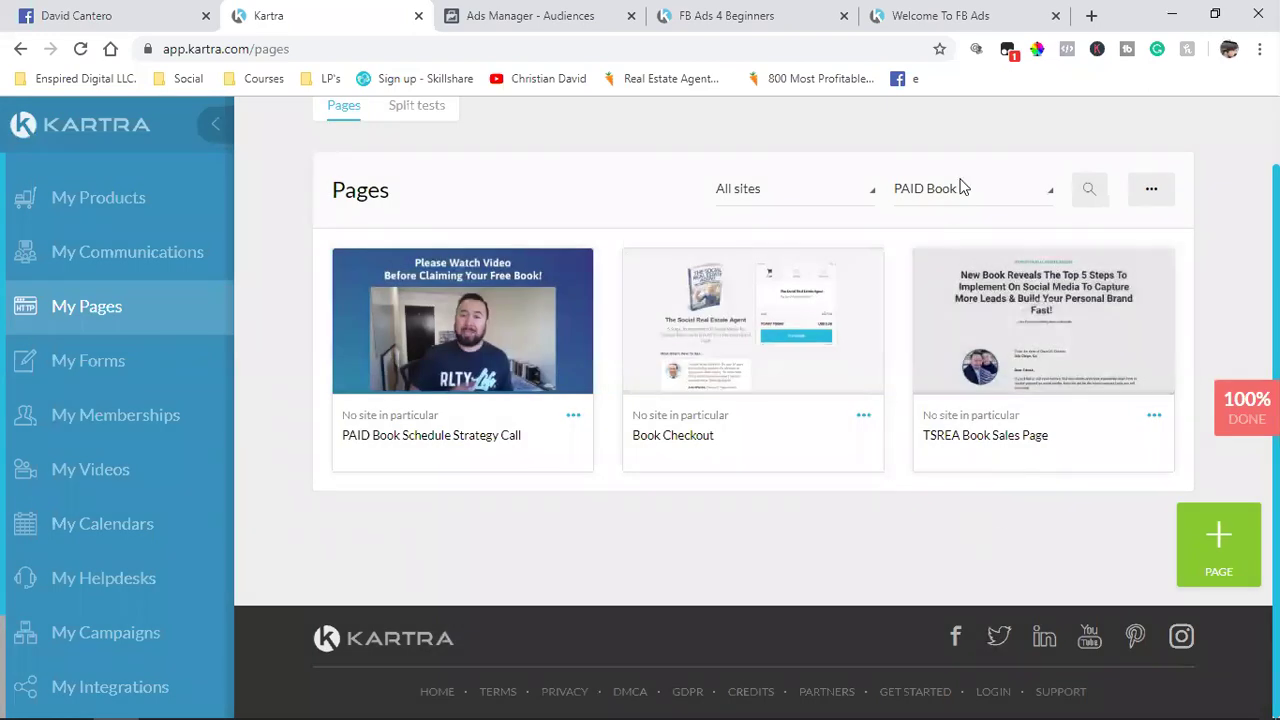
{"action": "left_click", "coordinate": [956, 192]}
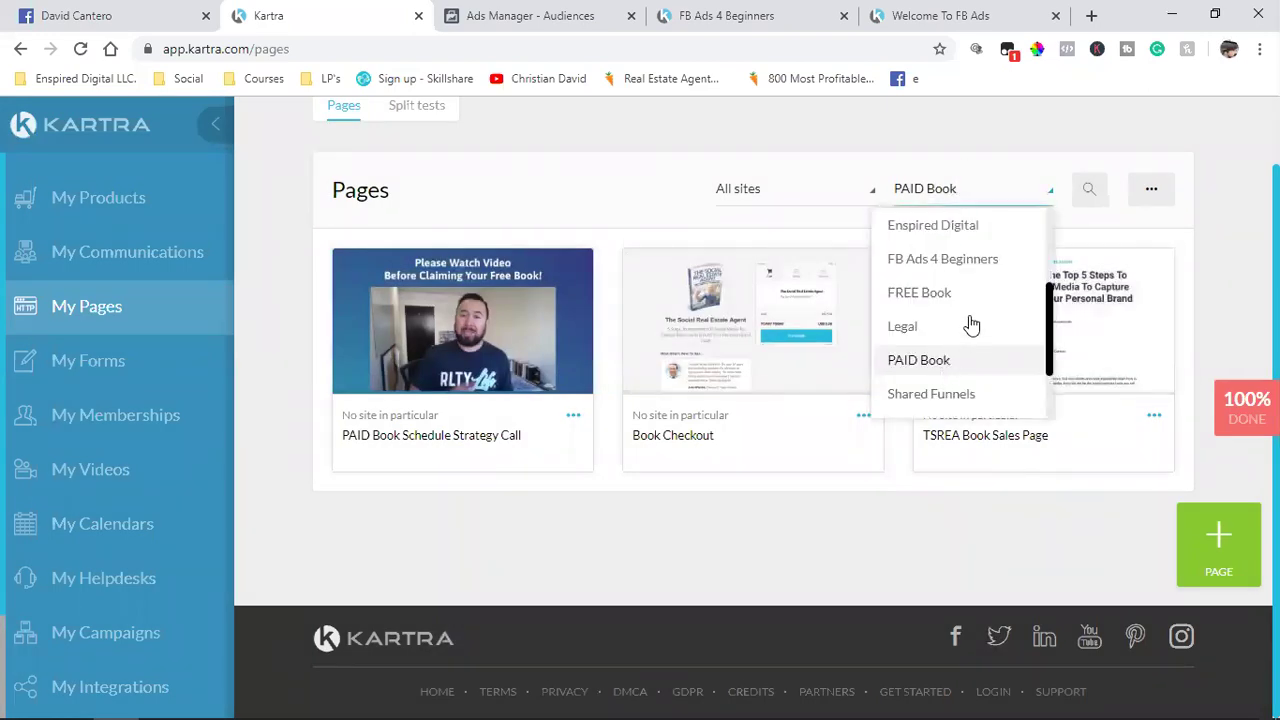
{"action": "scroll", "coordinate": [970, 320], "scroll_direction": "down", "scroll_amount": 2}
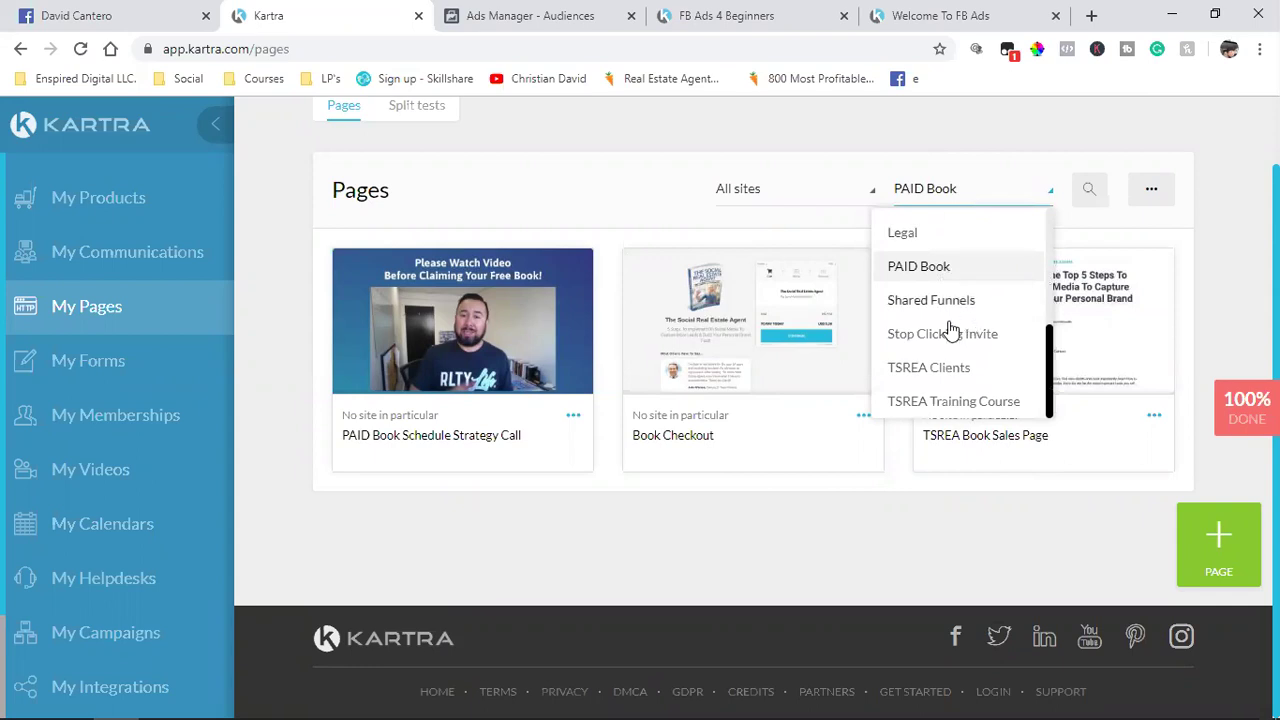
{"action": "left_click", "coordinate": [924, 336]}
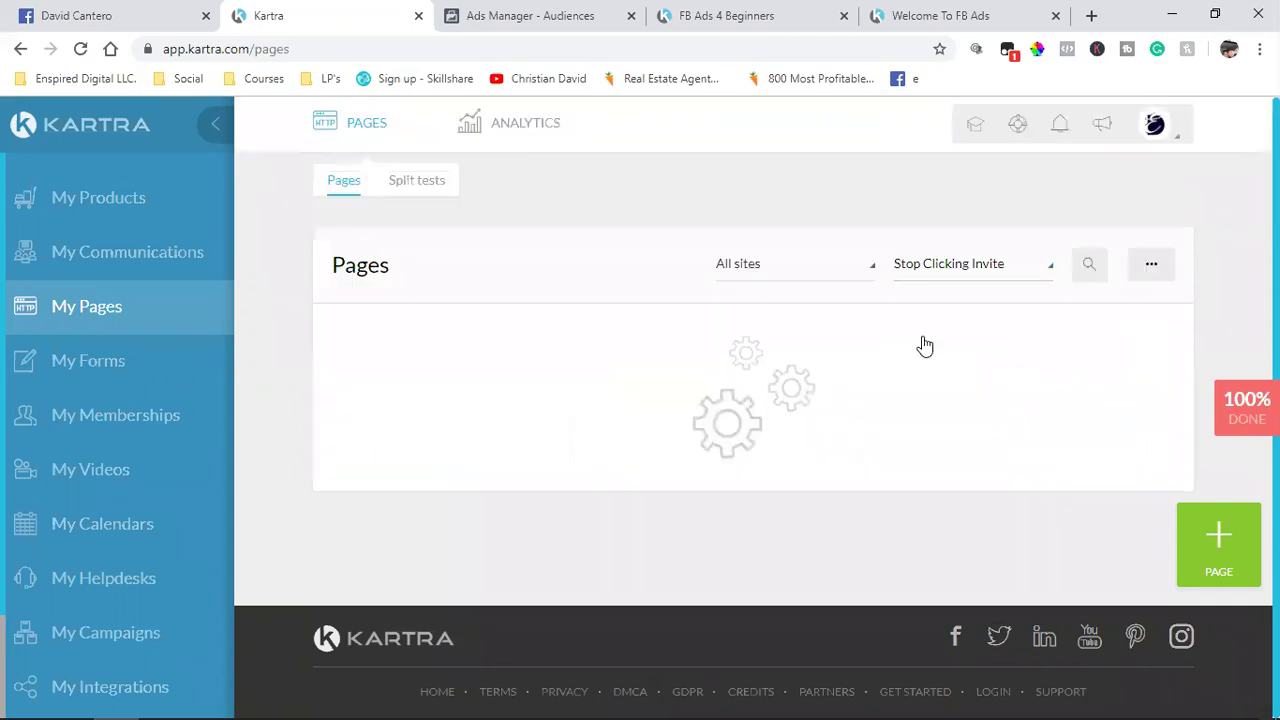
Step: Copy the Full Access page link from Kartra and paste it into the Exclude URL field
{"action": "left_click", "coordinate": [574, 416]}
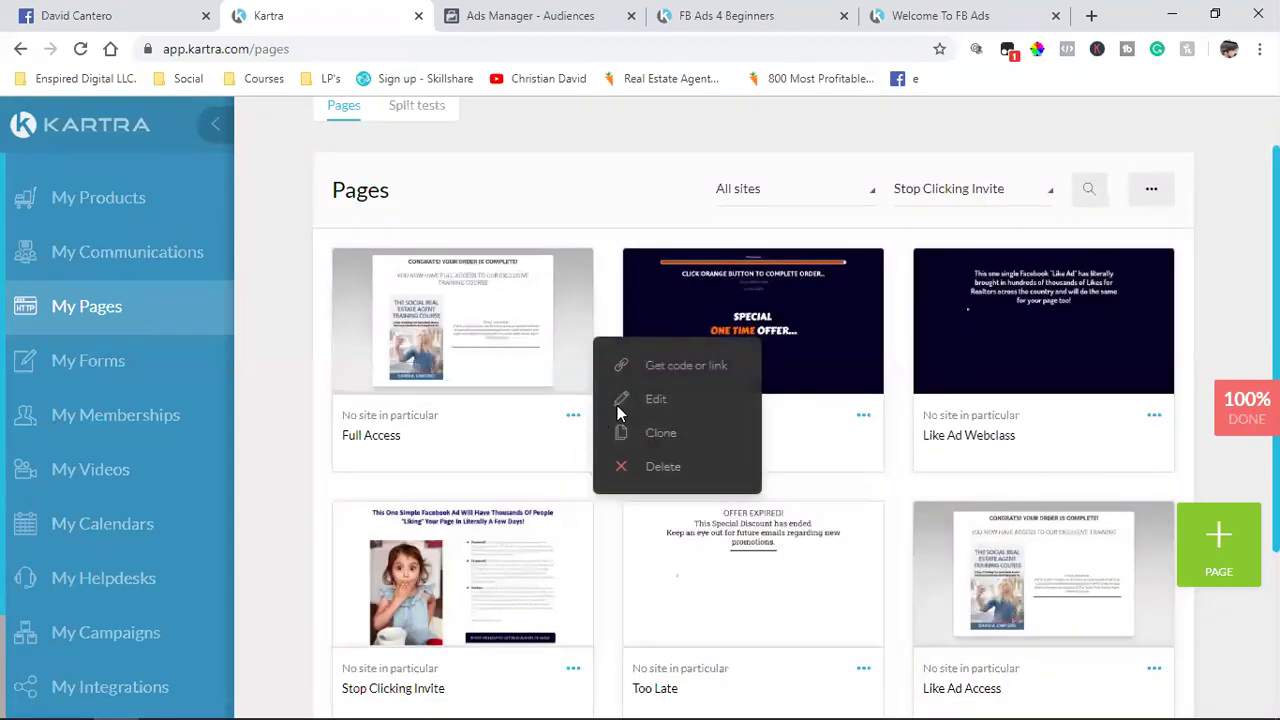
{"action": "left_click", "coordinate": [667, 364]}
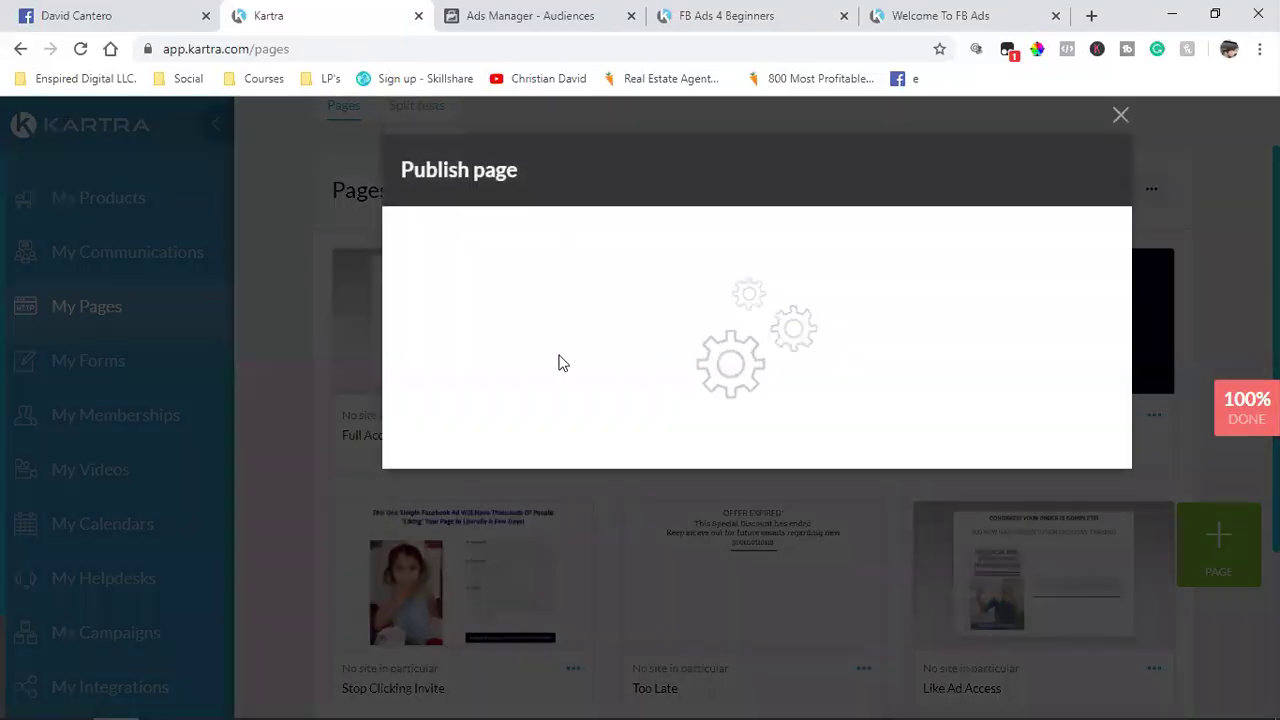
{"action": "left_click", "coordinate": [561, 364]}
{"action": "left_click", "coordinate": [553, 612]}
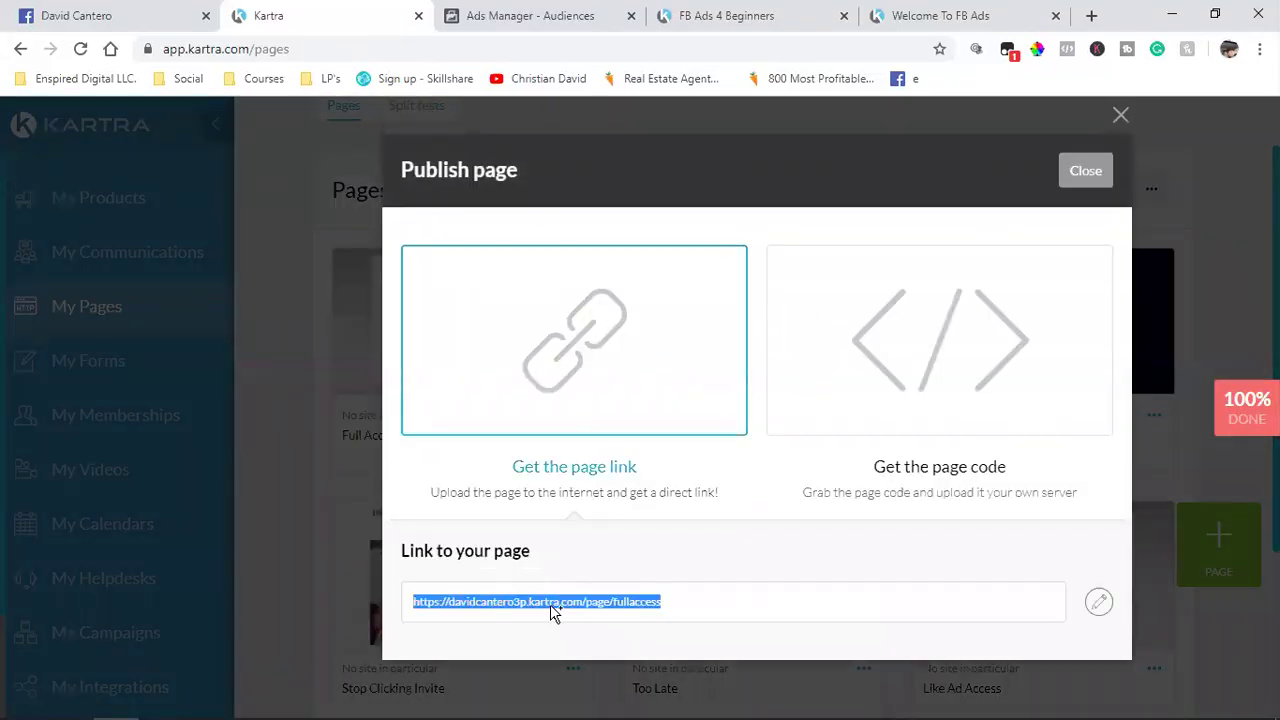
{"action": "right_click", "coordinate": [553, 612]}
{"action": "left_click", "coordinate": [610, 484]}
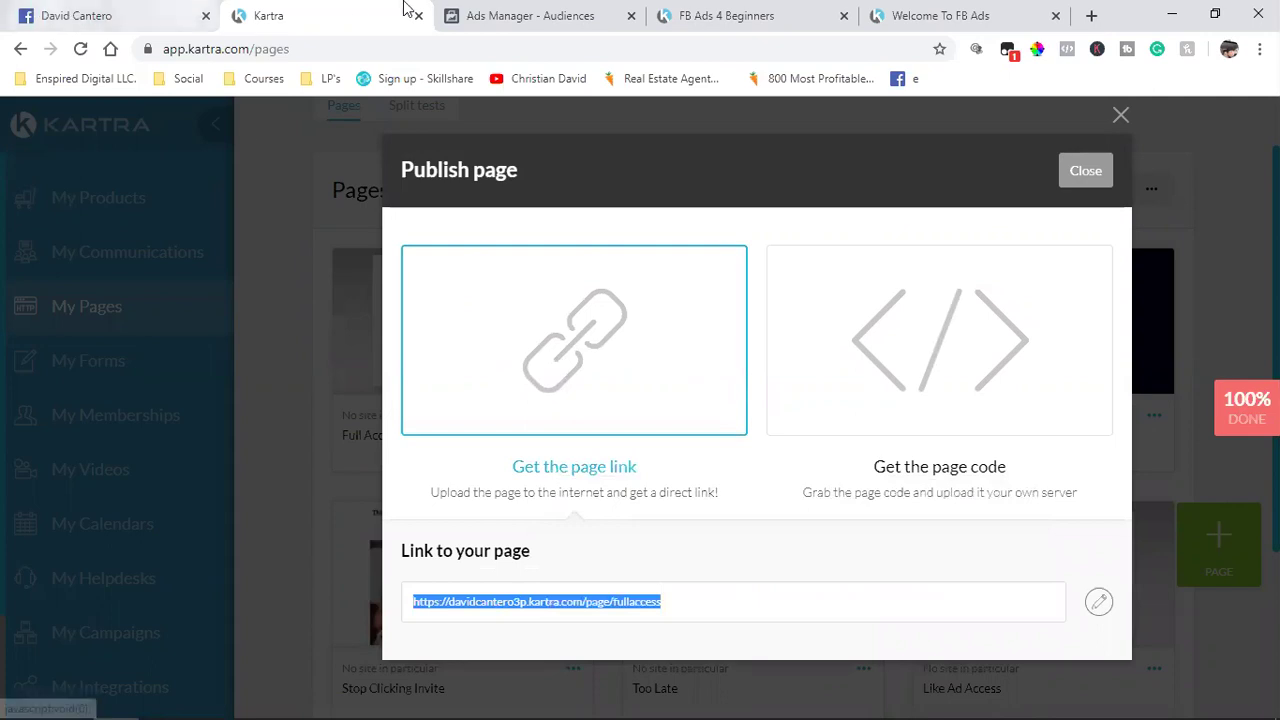
{"action": "left_click", "coordinate": [530, 15]}
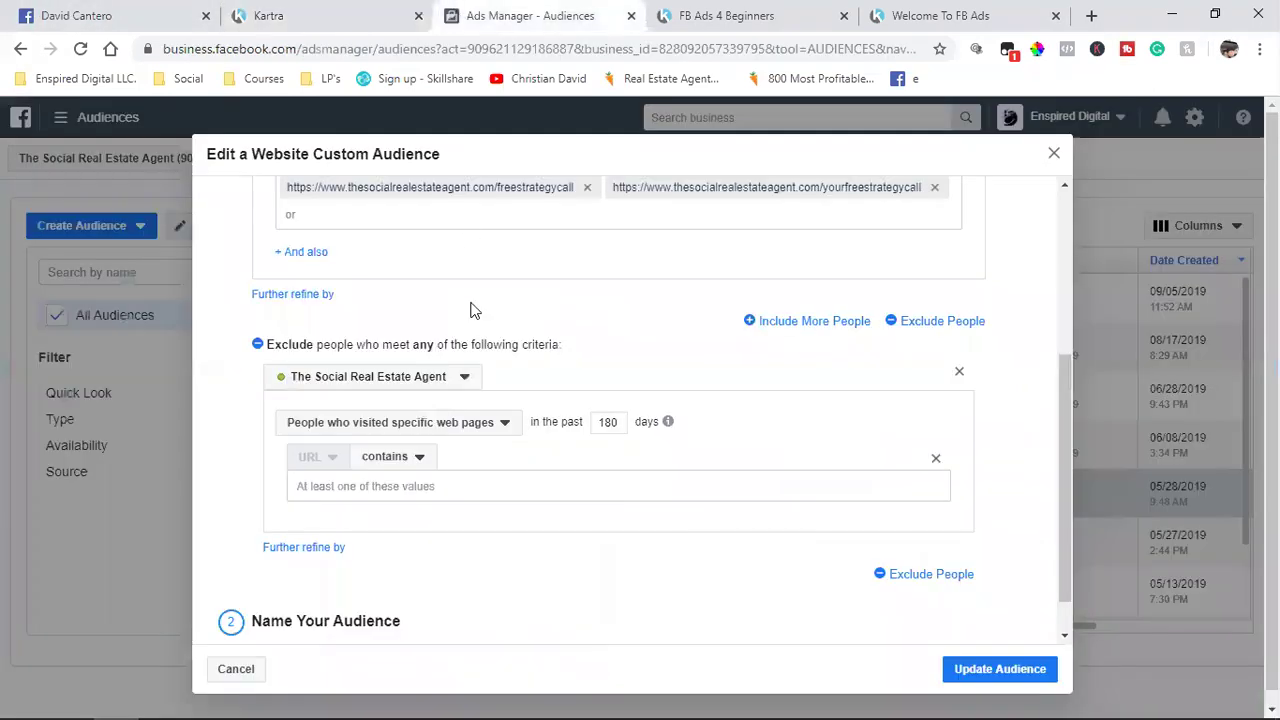
{"action": "left_click", "coordinate": [417, 484]}
{"action": "key", "text": "ctrl+v"}
Step: Copy the Like Ad Access page link and add it to the exclusion URLs
{"action": "left_click", "coordinate": [371, 12]}
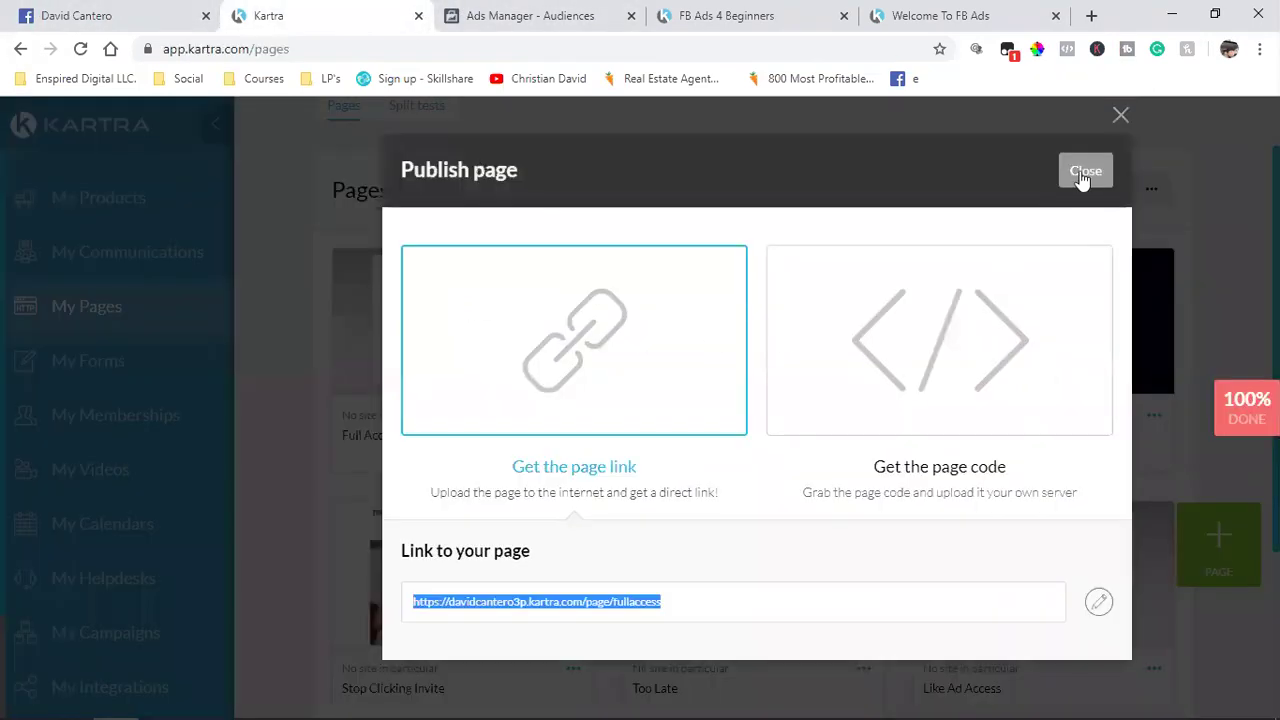
{"action": "left_click", "coordinate": [1083, 172]}
{"action": "scroll", "coordinate": [1083, 503], "scroll_direction": "down", "scroll_amount": 2}
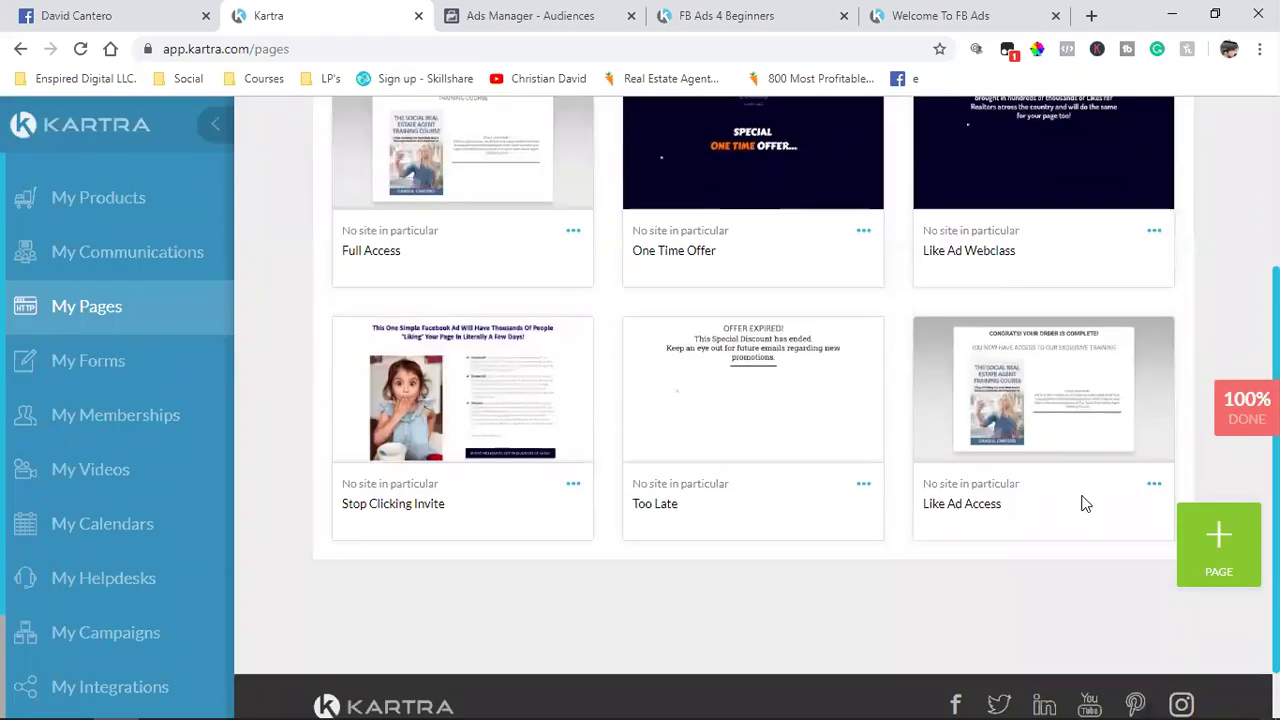
{"action": "left_click", "coordinate": [1154, 490]}
{"action": "left_click", "coordinate": [1066, 442]}
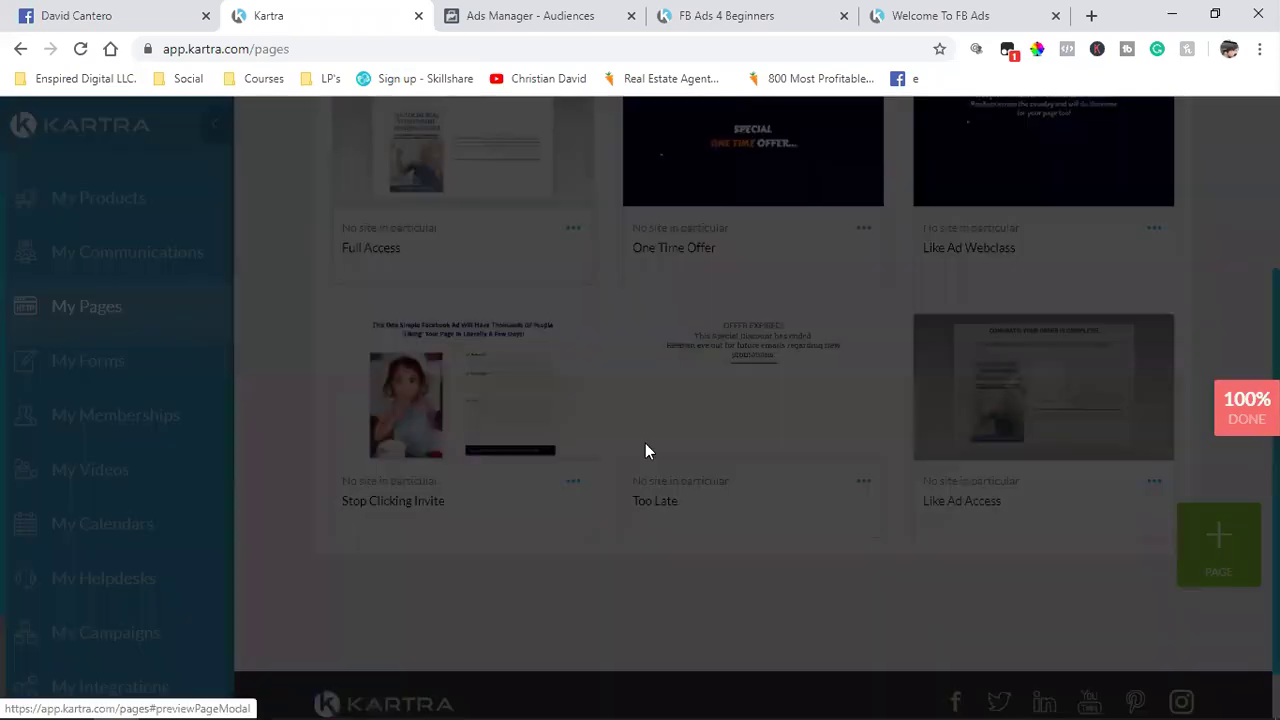
{"action": "left_click", "coordinate": [457, 386]}
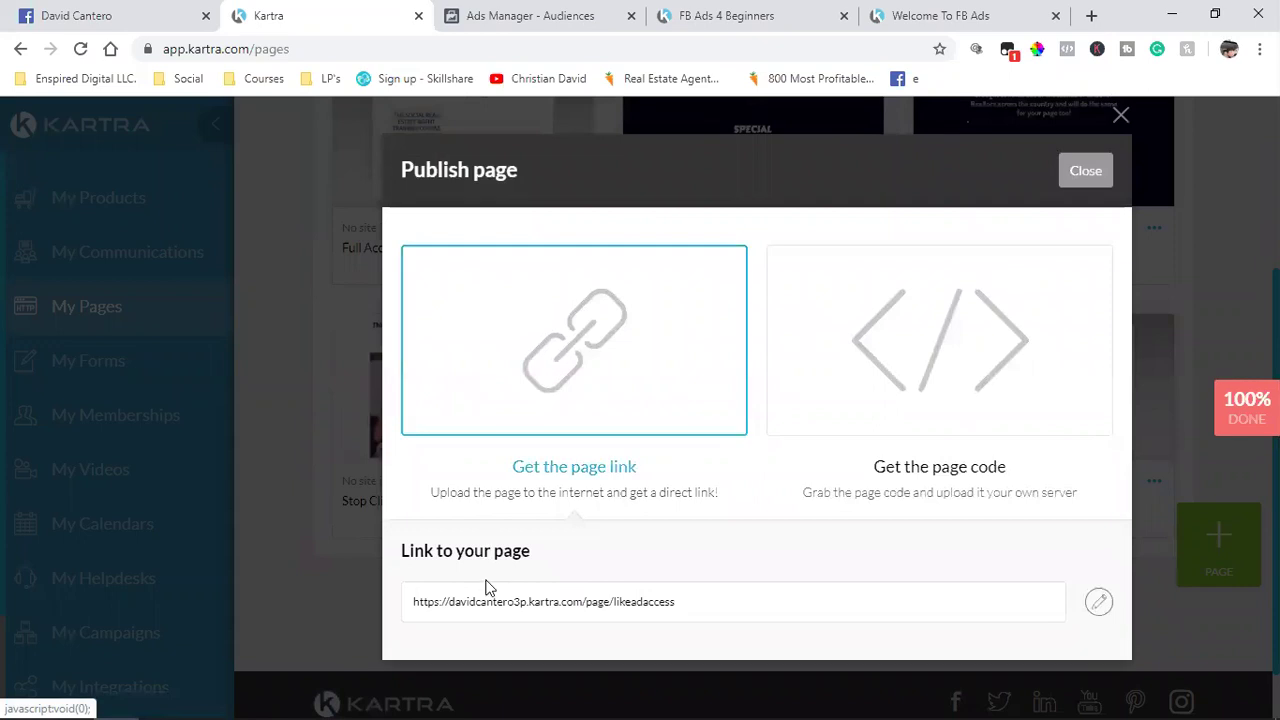
{"action": "triple_click", "coordinate": [475, 605]}
{"action": "right_click", "coordinate": [476, 463]}
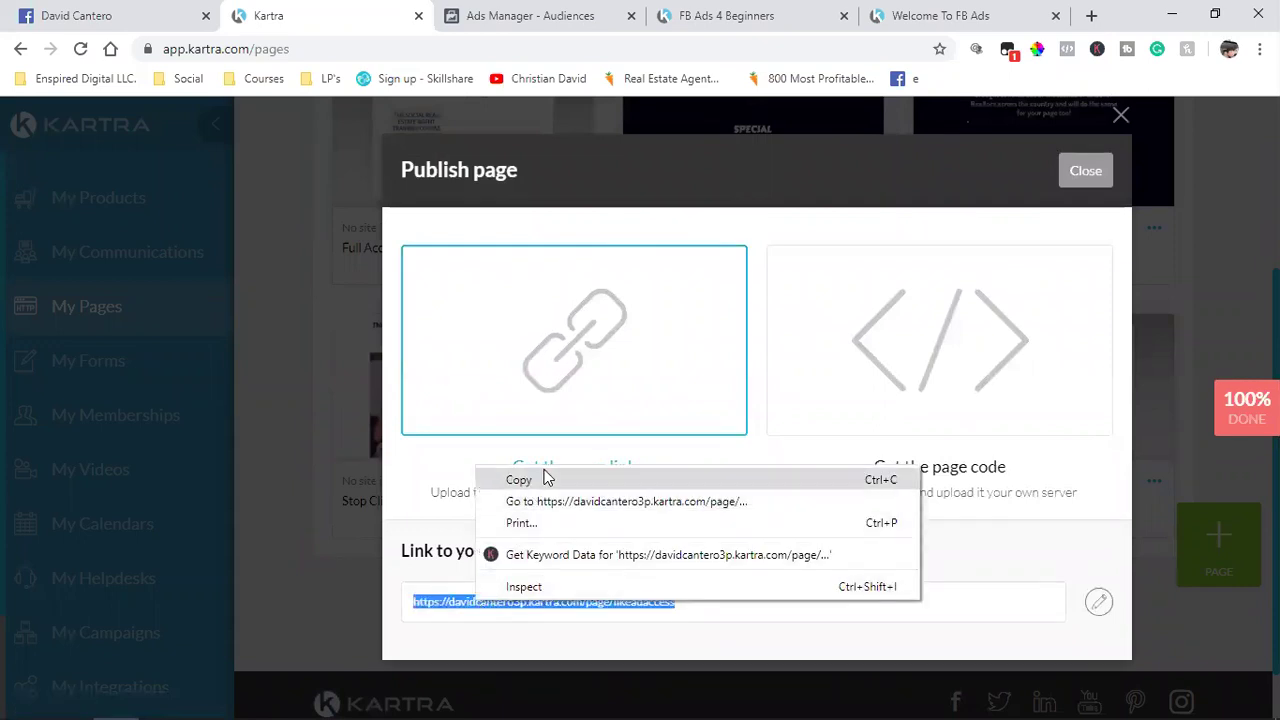
{"action": "left_click", "coordinate": [543, 478]}
{"action": "left_click", "coordinate": [505, 16]}
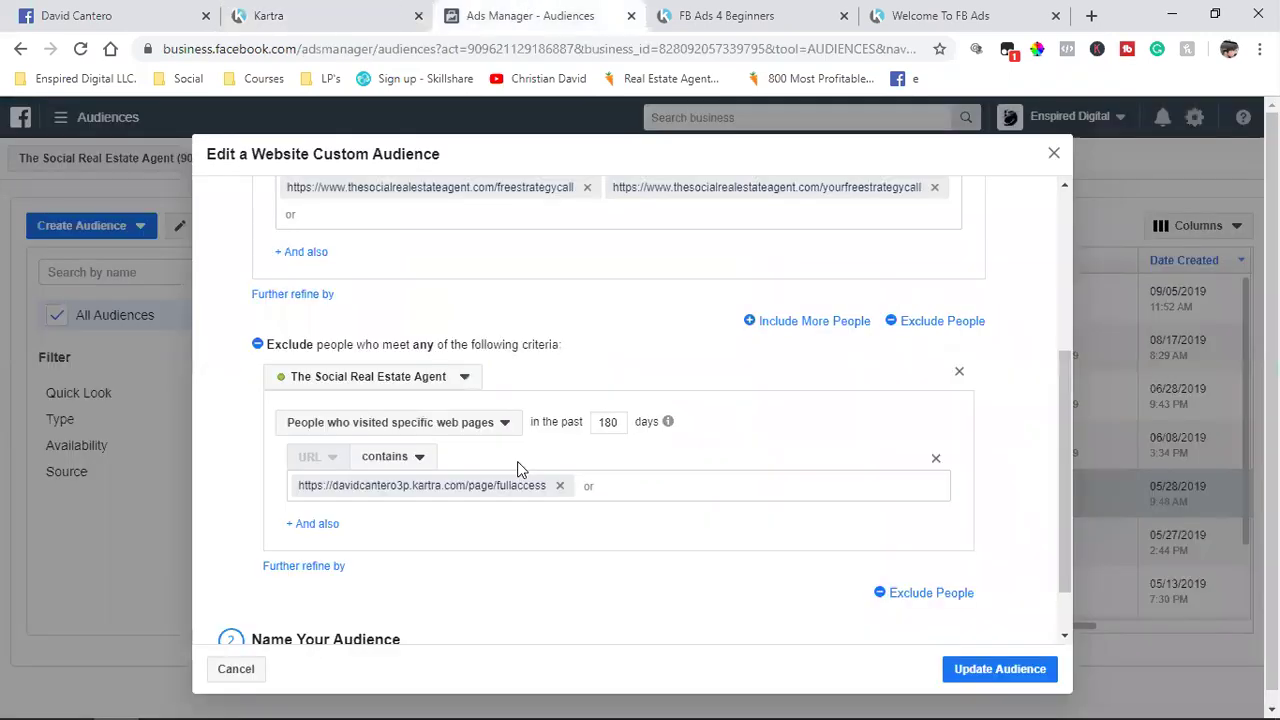
{"action": "key", "text": "ctrl+v"}
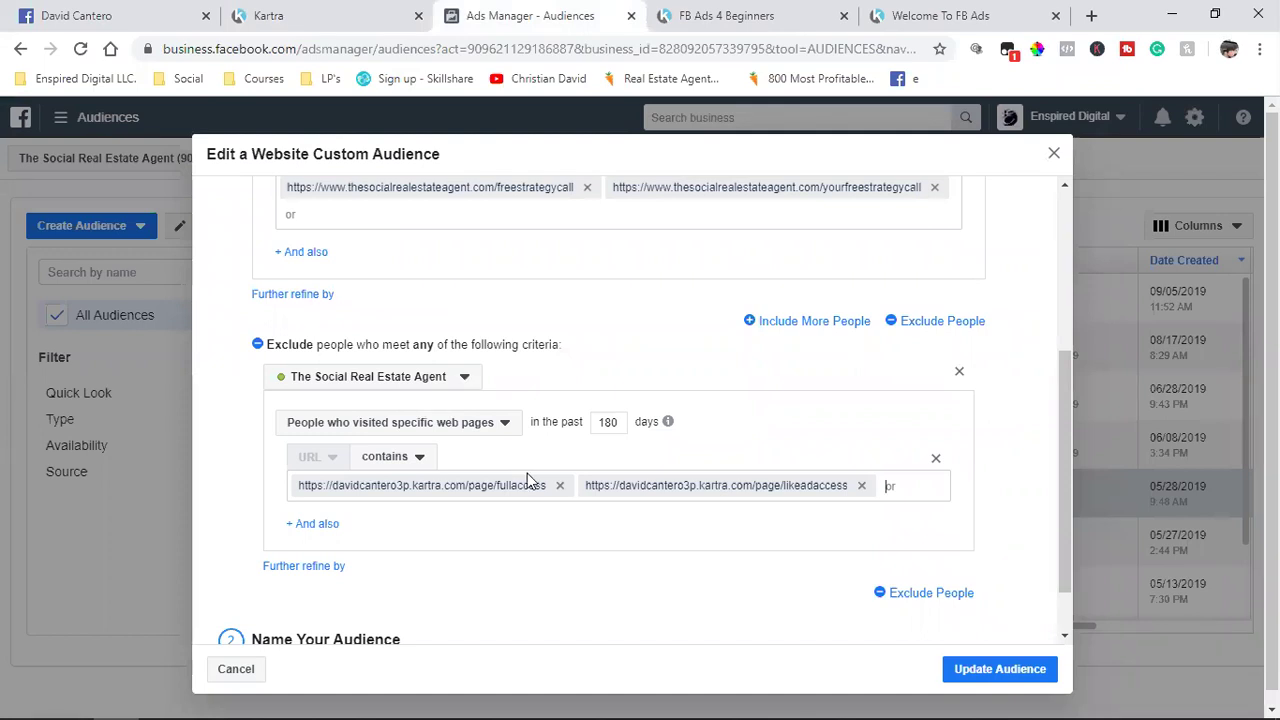
Step: Back in Kartra, close the publish window and bring up the site filter list
{"action": "left_click", "coordinate": [366, 16]}
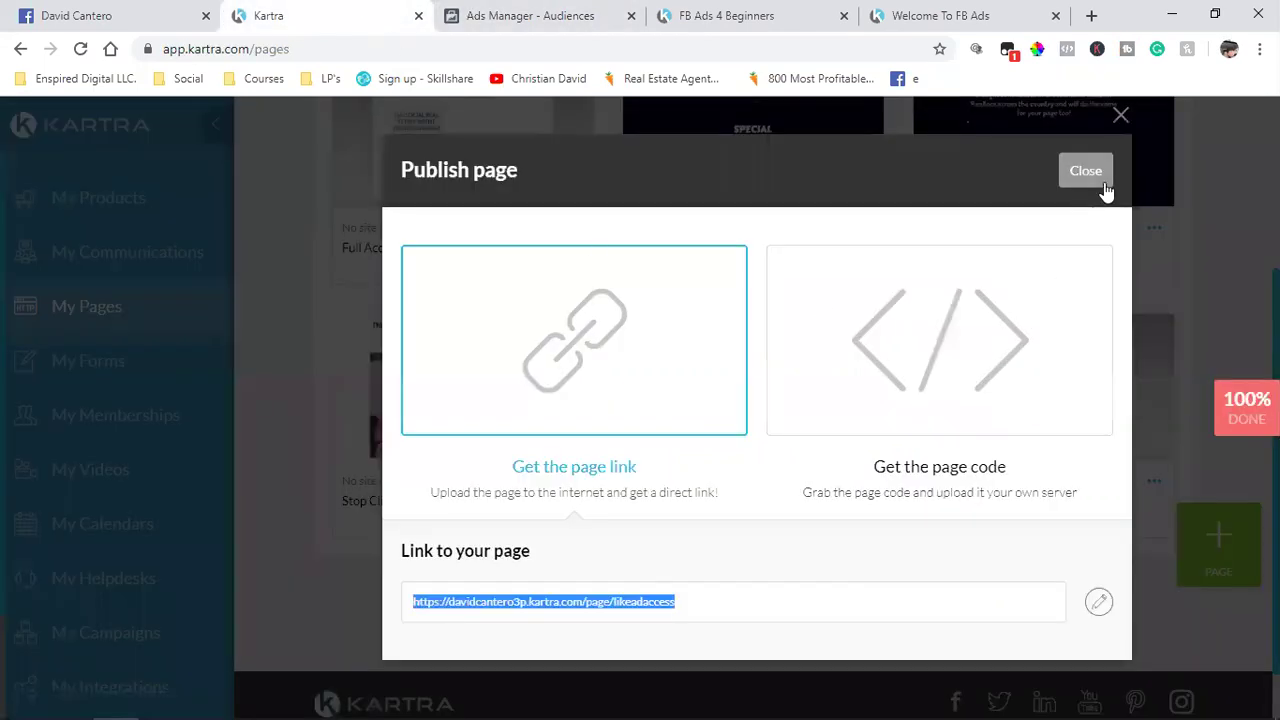
{"action": "left_click", "coordinate": [1095, 178]}
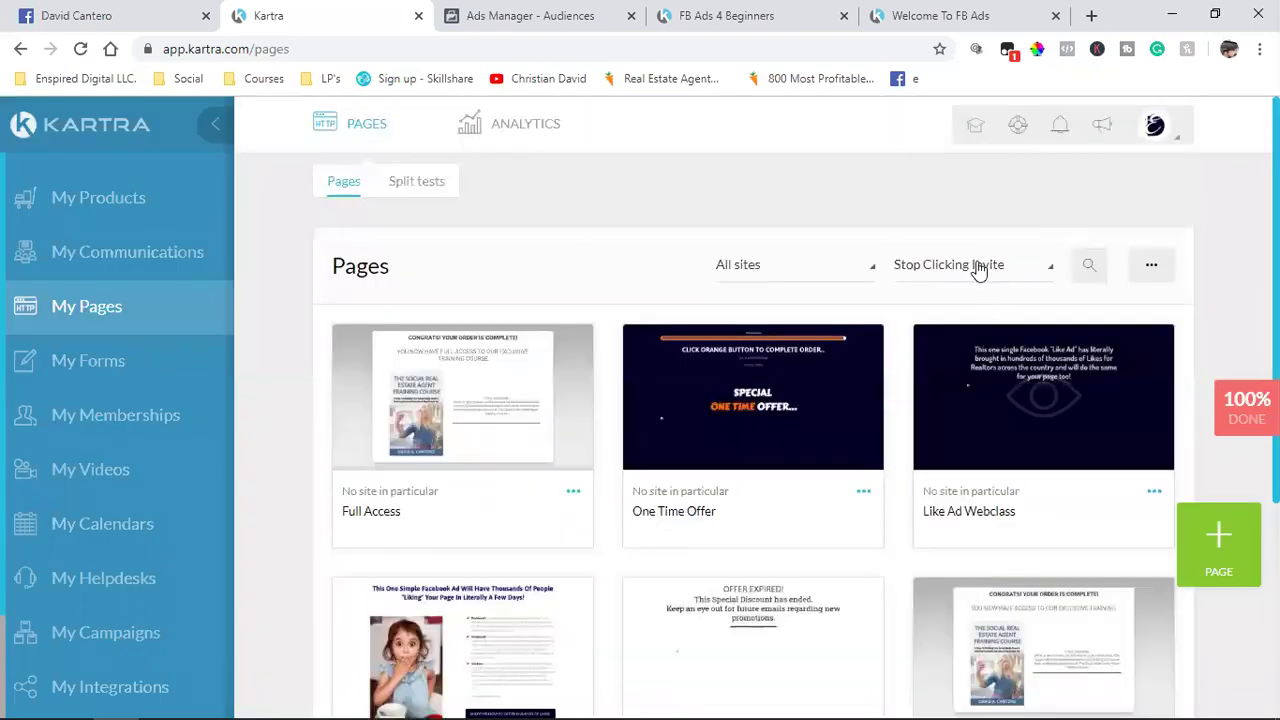
{"action": "left_click", "coordinate": [985, 266]}
{"action": "scroll", "coordinate": [957, 440], "scroll_direction": "down", "scroll_amount": 3}
Step: Filter to TSREA Clients and add the Realtor Clients Thank You (/realtorclients) link to exclusions
{"action": "left_click", "coordinate": [938, 130]}
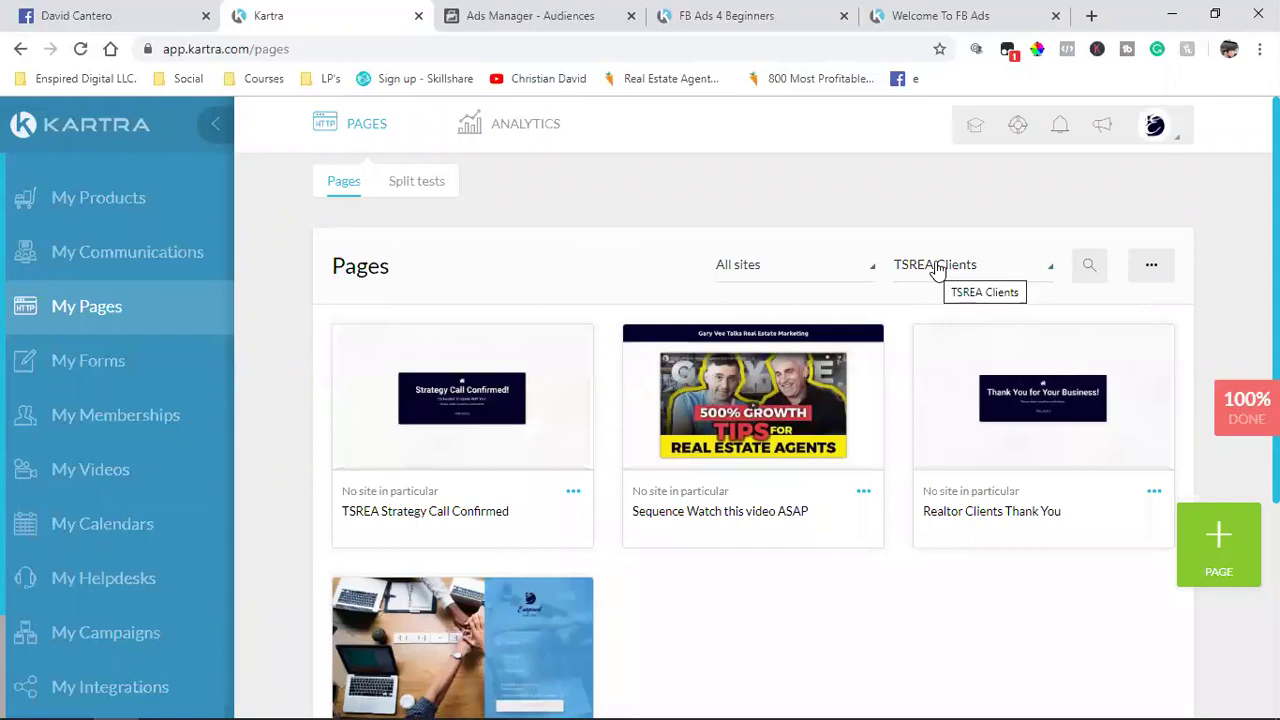
{"action": "left_click", "coordinate": [1155, 492]}
{"action": "left_click", "coordinate": [1068, 442]}
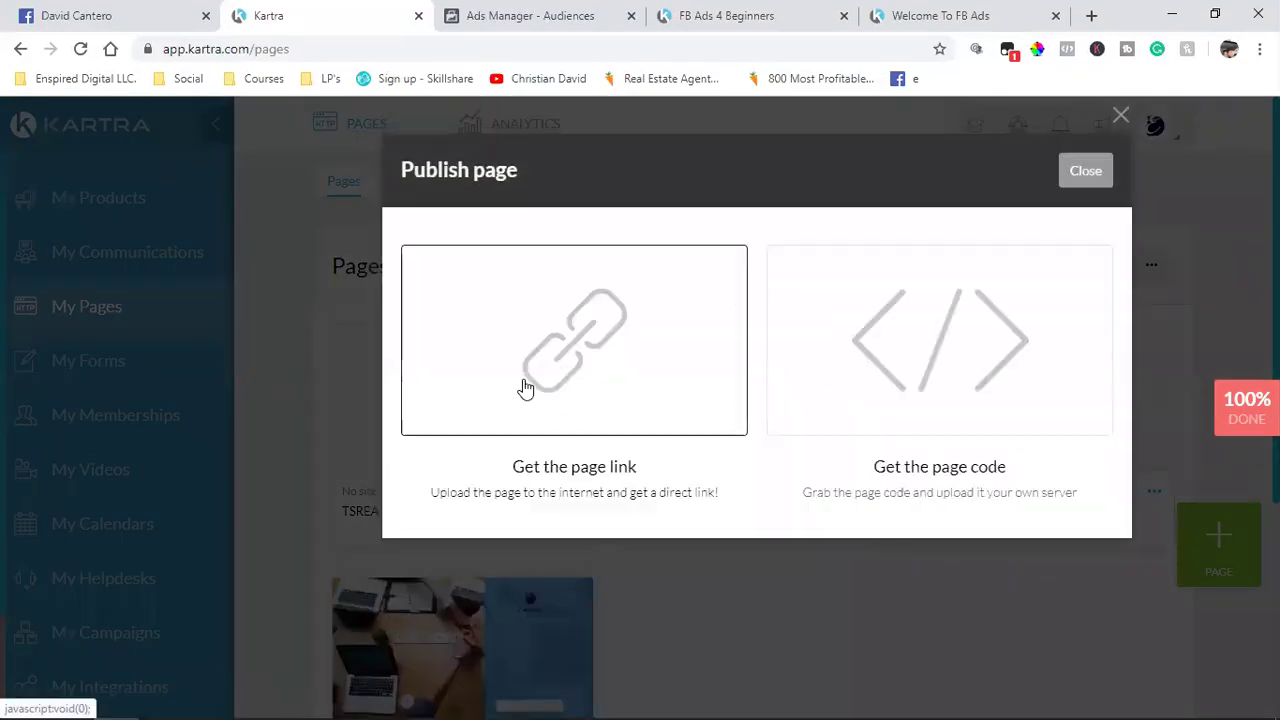
{"action": "left_click", "coordinate": [526, 388]}
{"action": "triple_click", "coordinate": [500, 603]}
{"action": "right_click", "coordinate": [500, 601]}
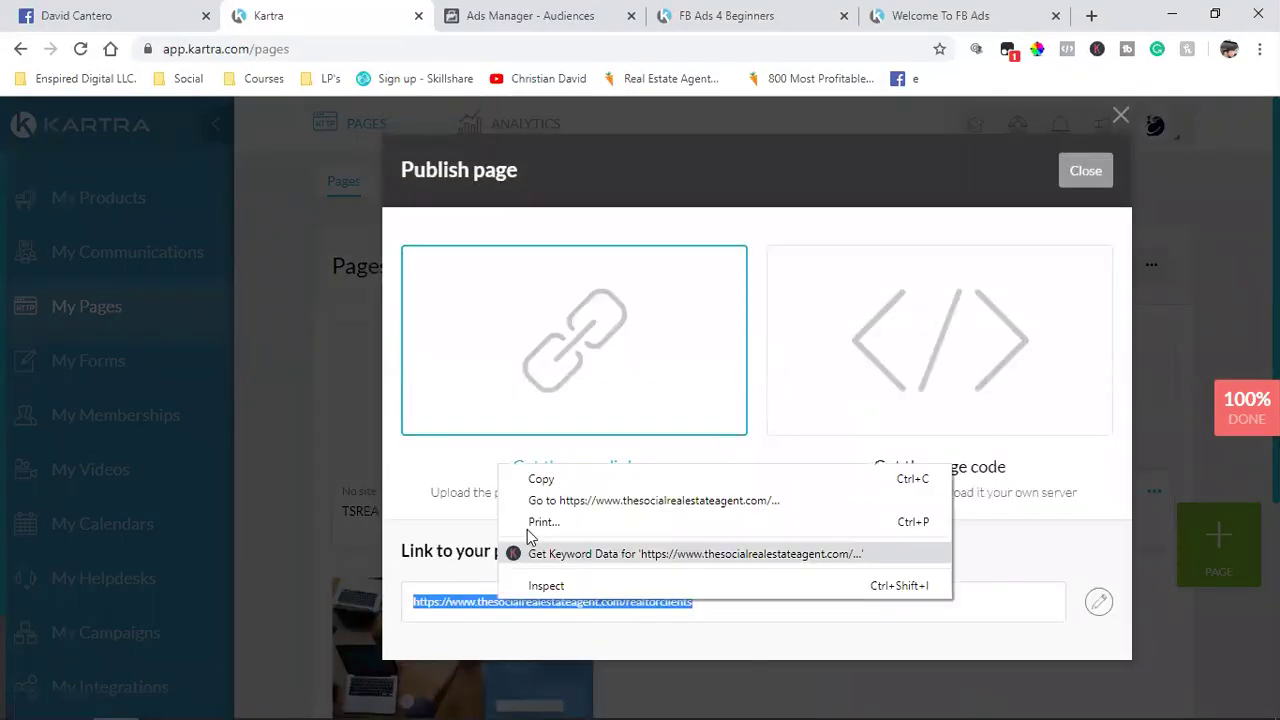
{"action": "left_click", "coordinate": [541, 481]}
{"action": "left_click", "coordinate": [476, 12]}
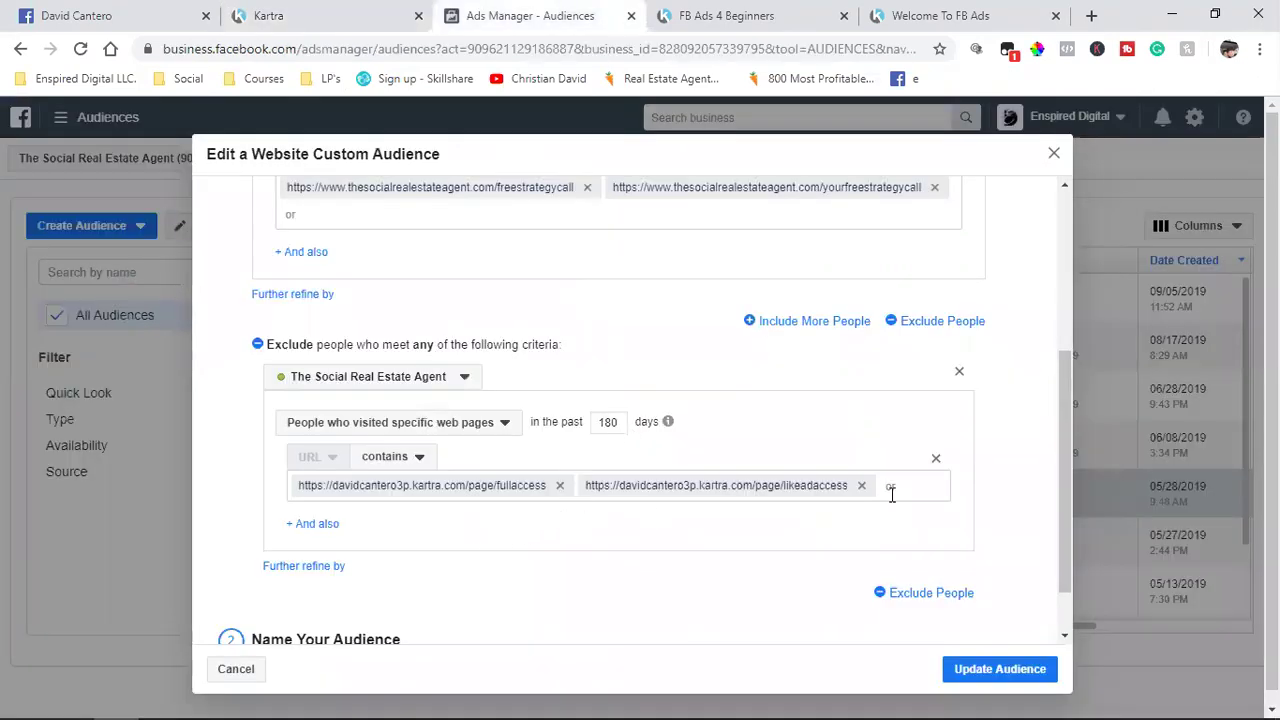
{"action": "key", "text": "ctrl+v"}
Step: Filter to TSREA Training Course and add the /fullaccessgranted page link to exclusions
{"action": "left_click", "coordinate": [286, 12]}
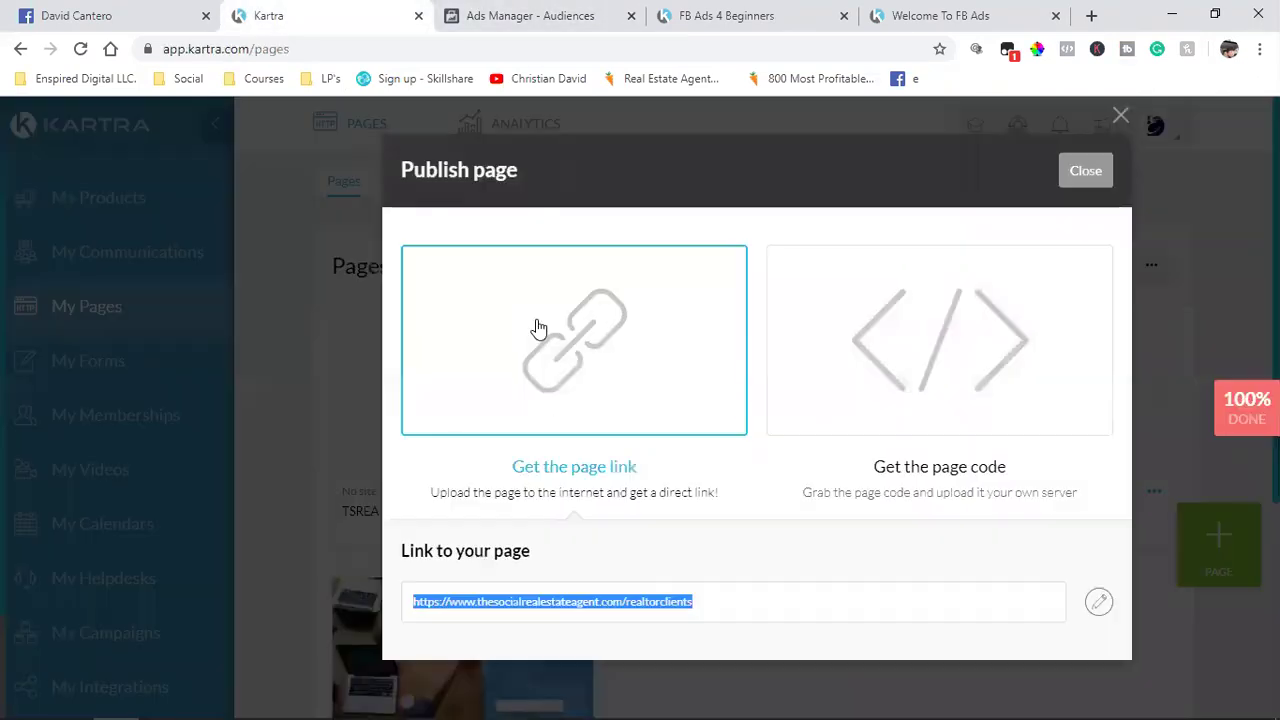
{"action": "left_click", "coordinate": [1081, 188]}
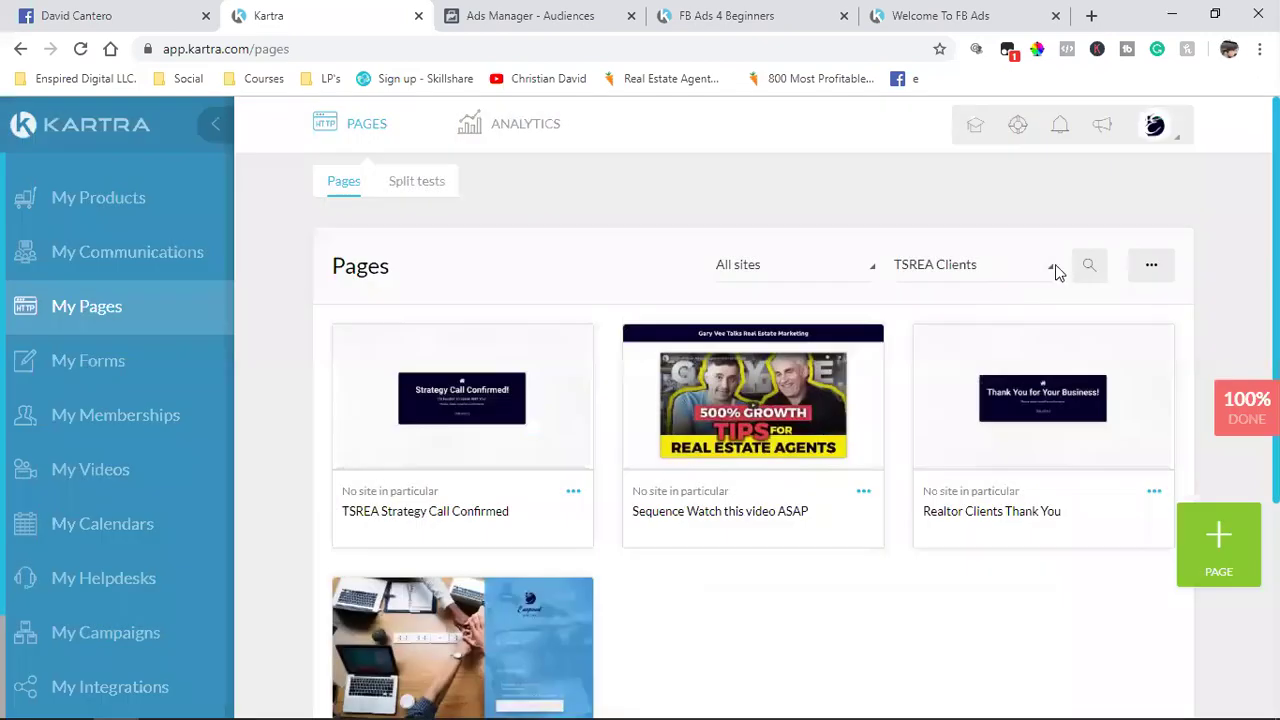
{"action": "left_click", "coordinate": [995, 282]}
{"action": "left_click", "coordinate": [953, 477]}
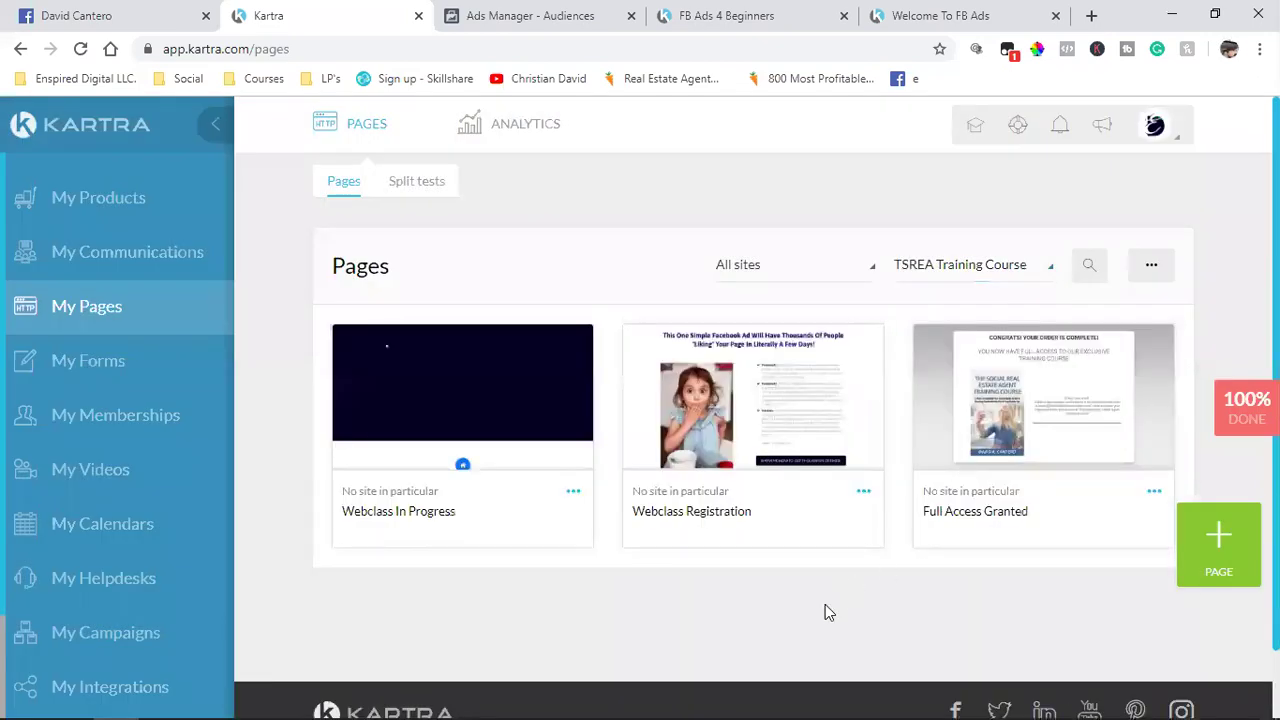
{"action": "left_click", "coordinate": [1154, 491]}
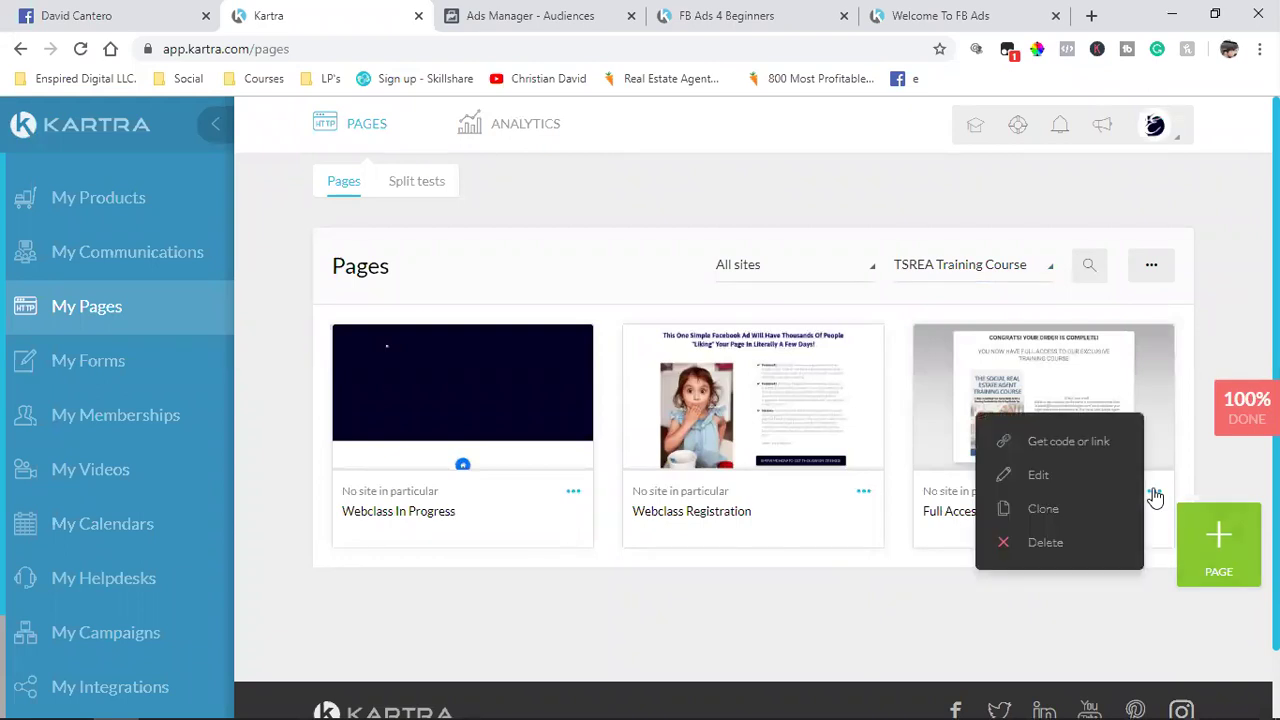
{"action": "left_click", "coordinate": [1050, 443]}
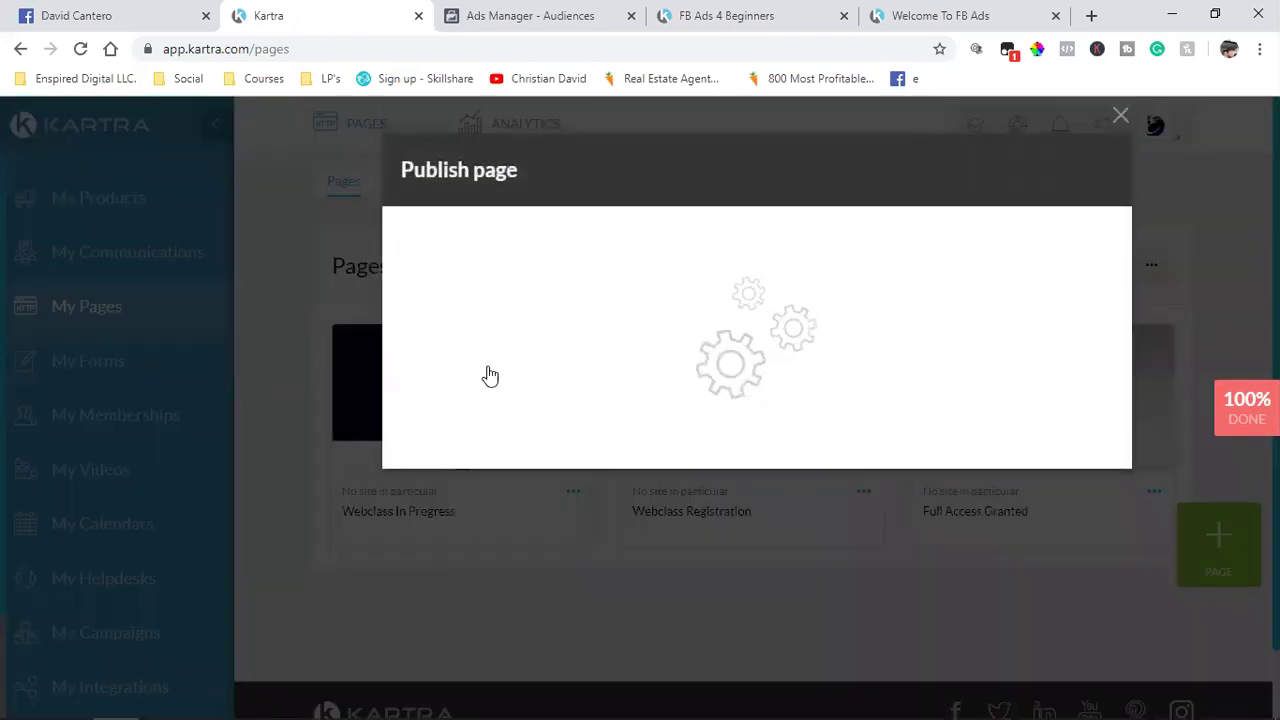
{"action": "left_click", "coordinate": [489, 391]}
{"action": "triple_click", "coordinate": [506, 602]}
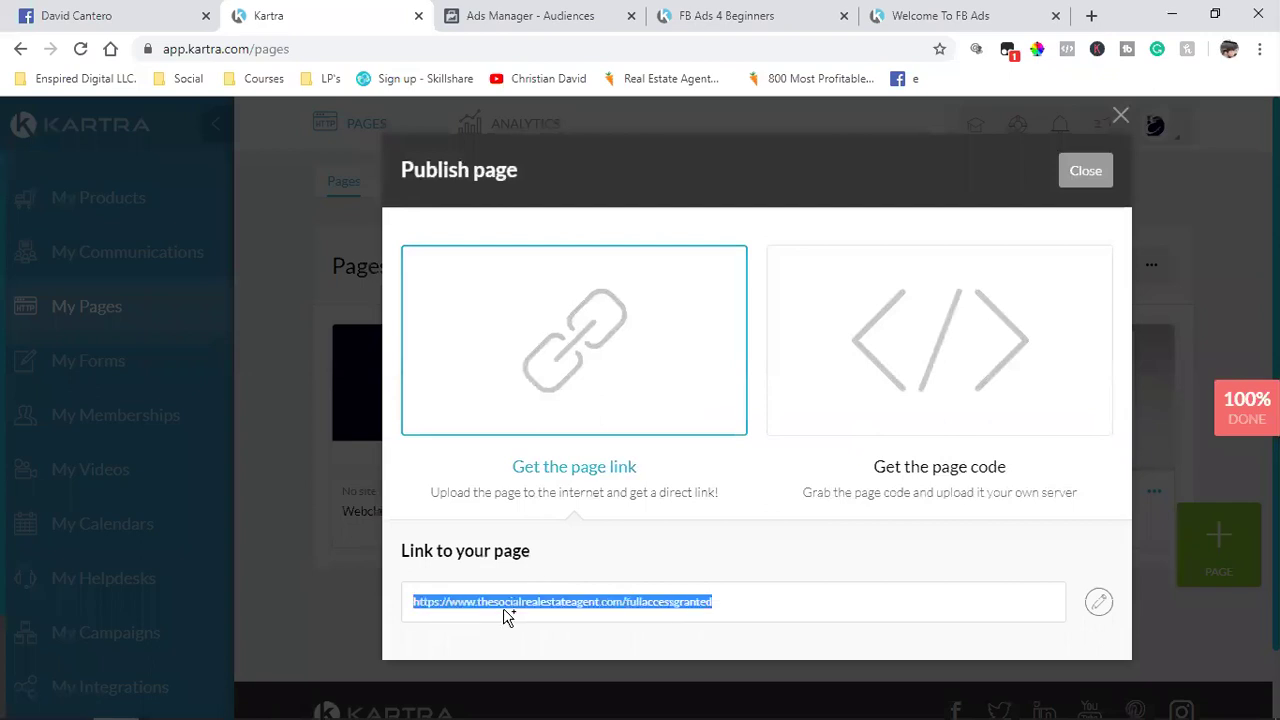
{"action": "right_click", "coordinate": [471, 603]}
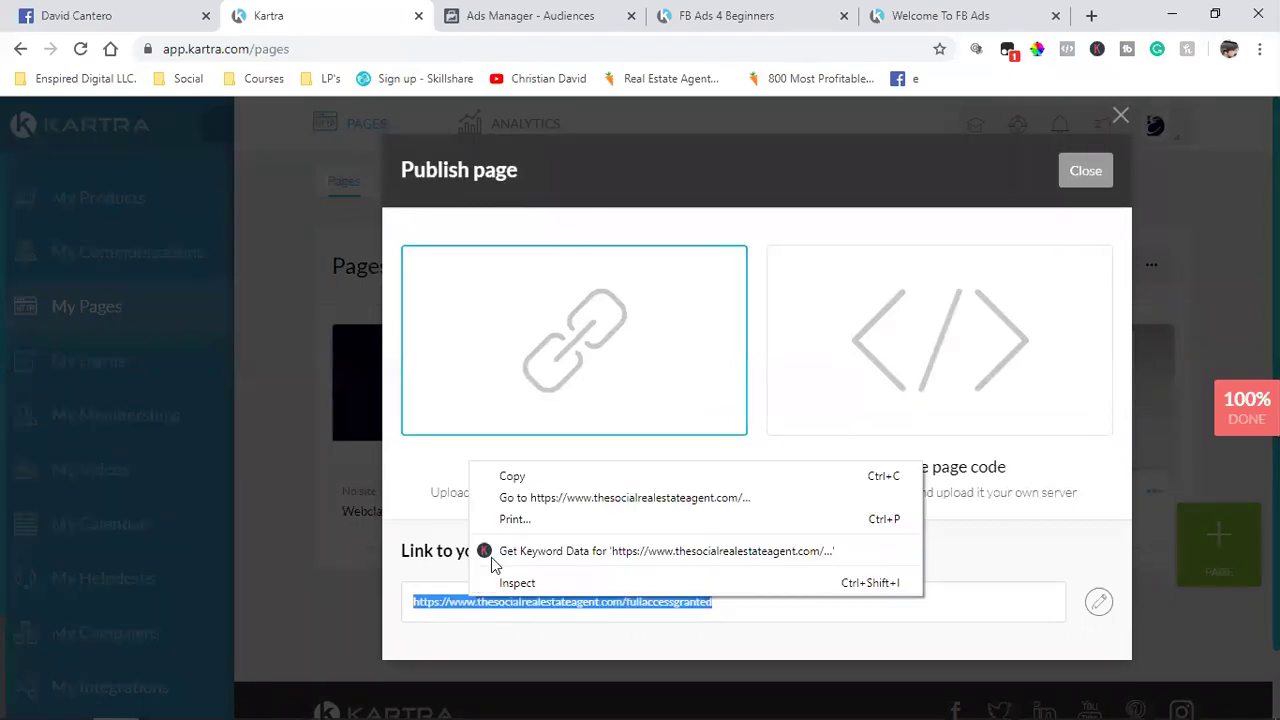
{"action": "left_click", "coordinate": [540, 473]}
{"action": "left_click", "coordinate": [540, 14]}
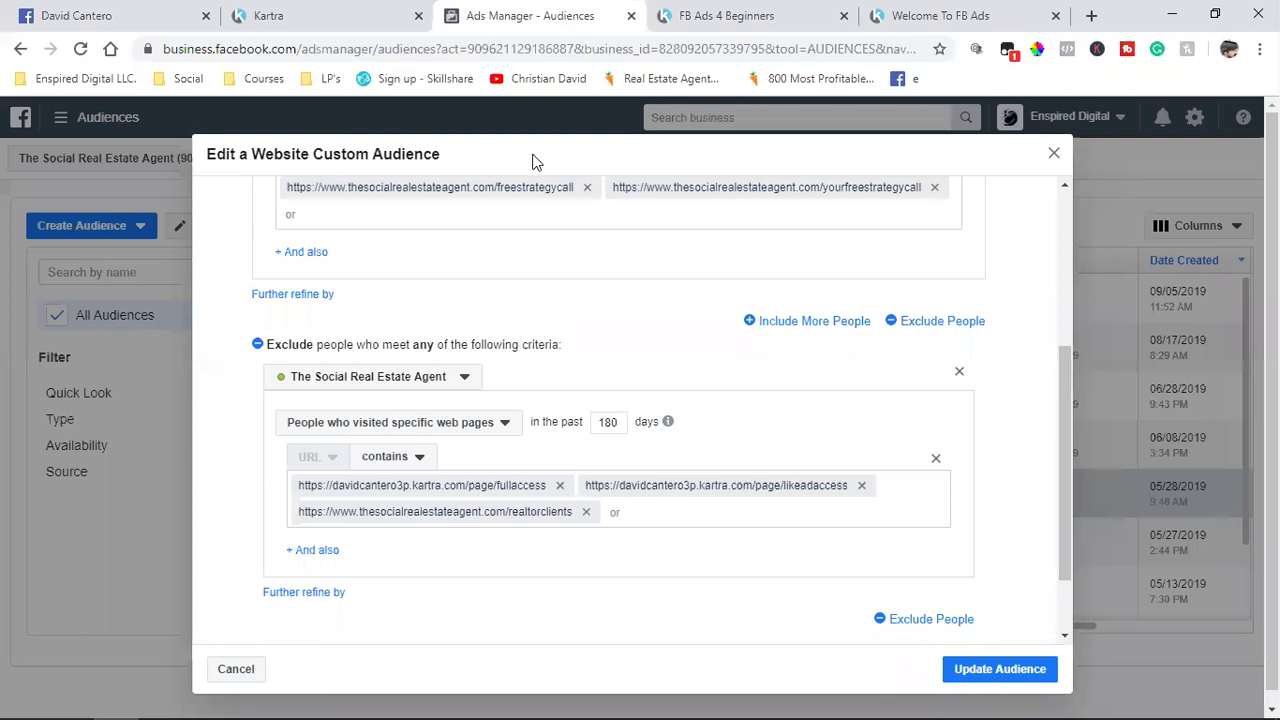
{"action": "key", "text": "ctrl+v"}
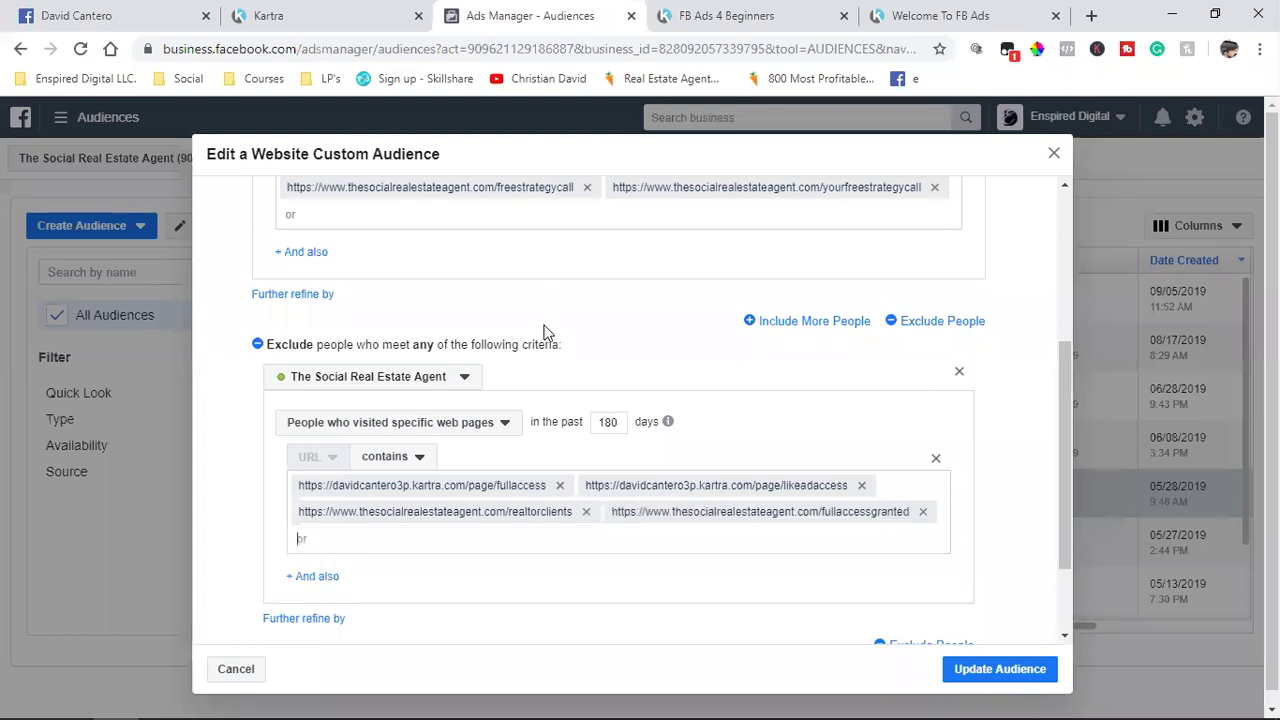
Step: Scroll through the Edit Website Custom Audience dialog to review the updated include and exclude URLs
{"action": "scroll", "coordinate": [533, 496], "scroll_direction": "up", "scroll_amount": 3}
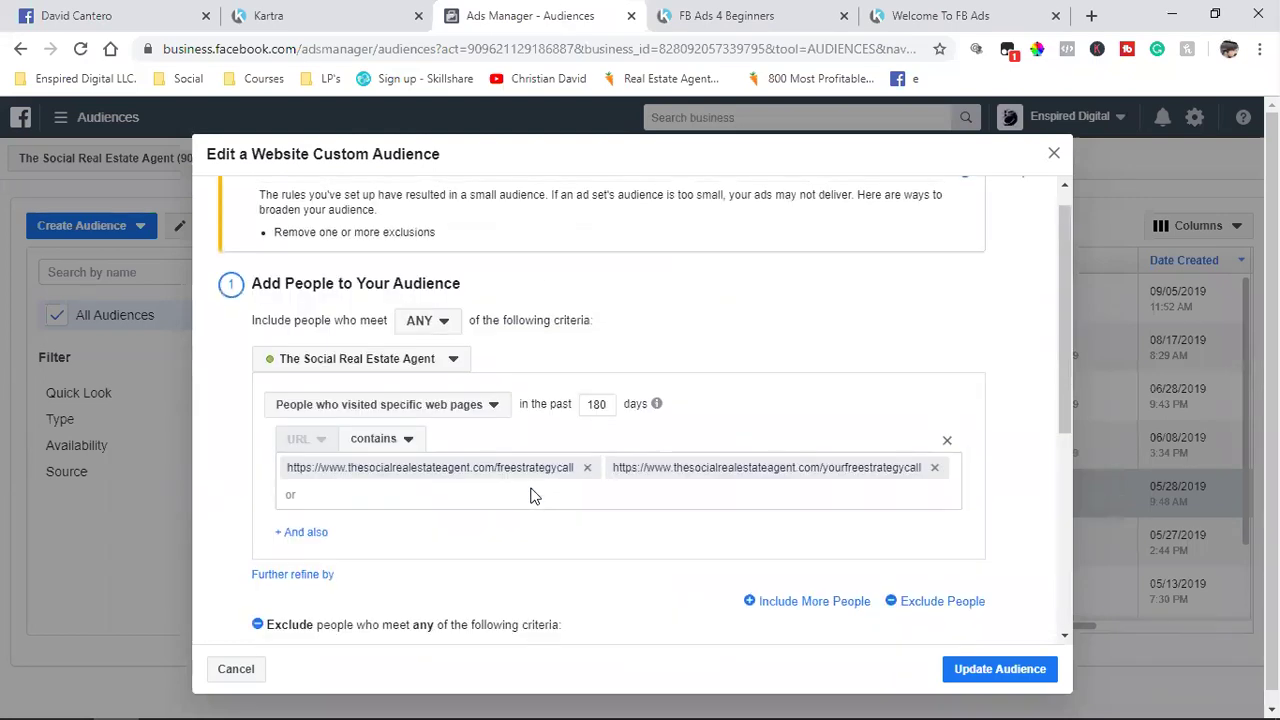
{"action": "scroll", "coordinate": [533, 496], "scroll_direction": "down", "scroll_amount": 4}
{"action": "scroll", "coordinate": [533, 496], "scroll_direction": "up", "scroll_amount": 3}
{"action": "scroll", "coordinate": [533, 496], "scroll_direction": "down", "scroll_amount": 3}
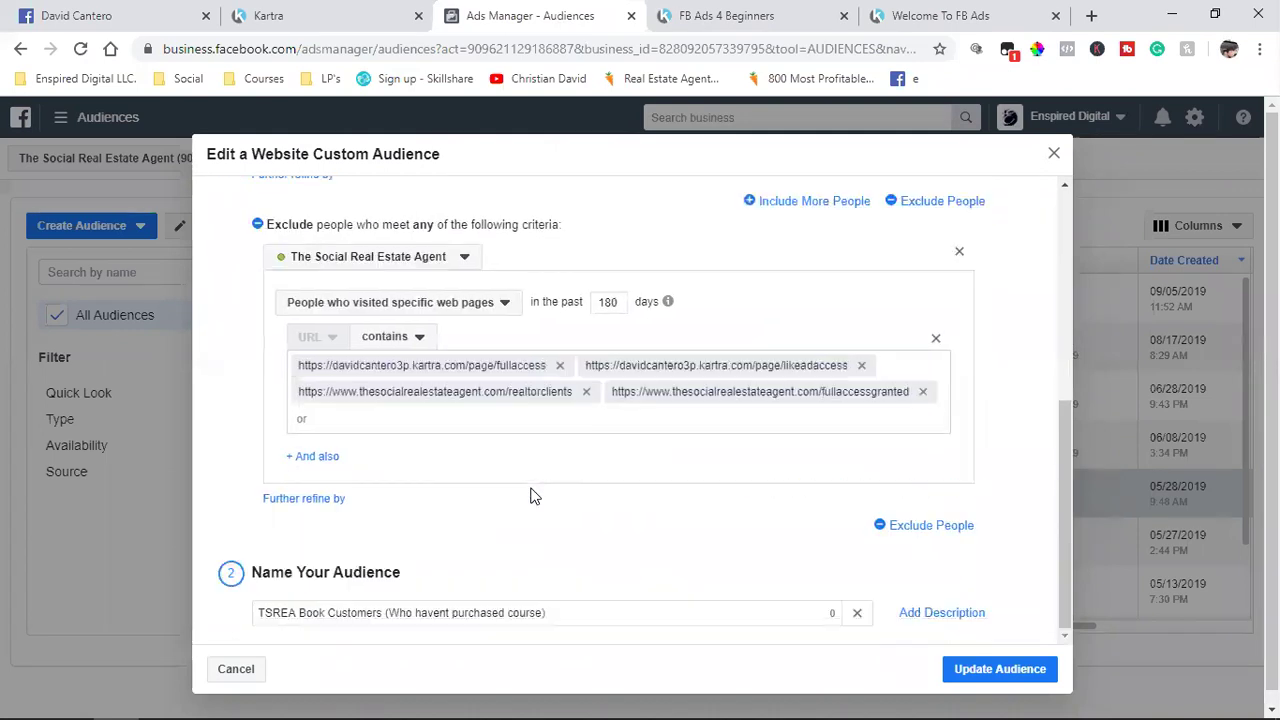
{"action": "scroll", "coordinate": [533, 496], "scroll_direction": "up", "scroll_amount": 4}
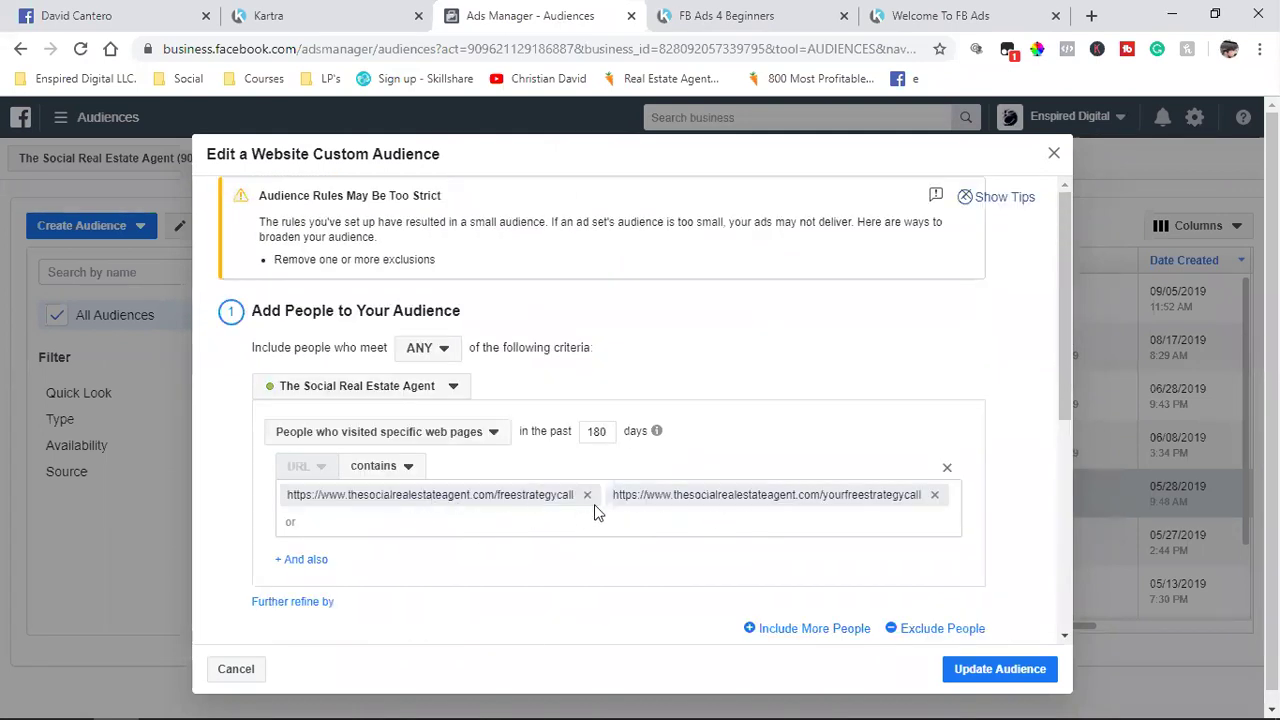
{"action": "scroll", "coordinate": [738, 497], "scroll_direction": "down", "scroll_amount": 4}
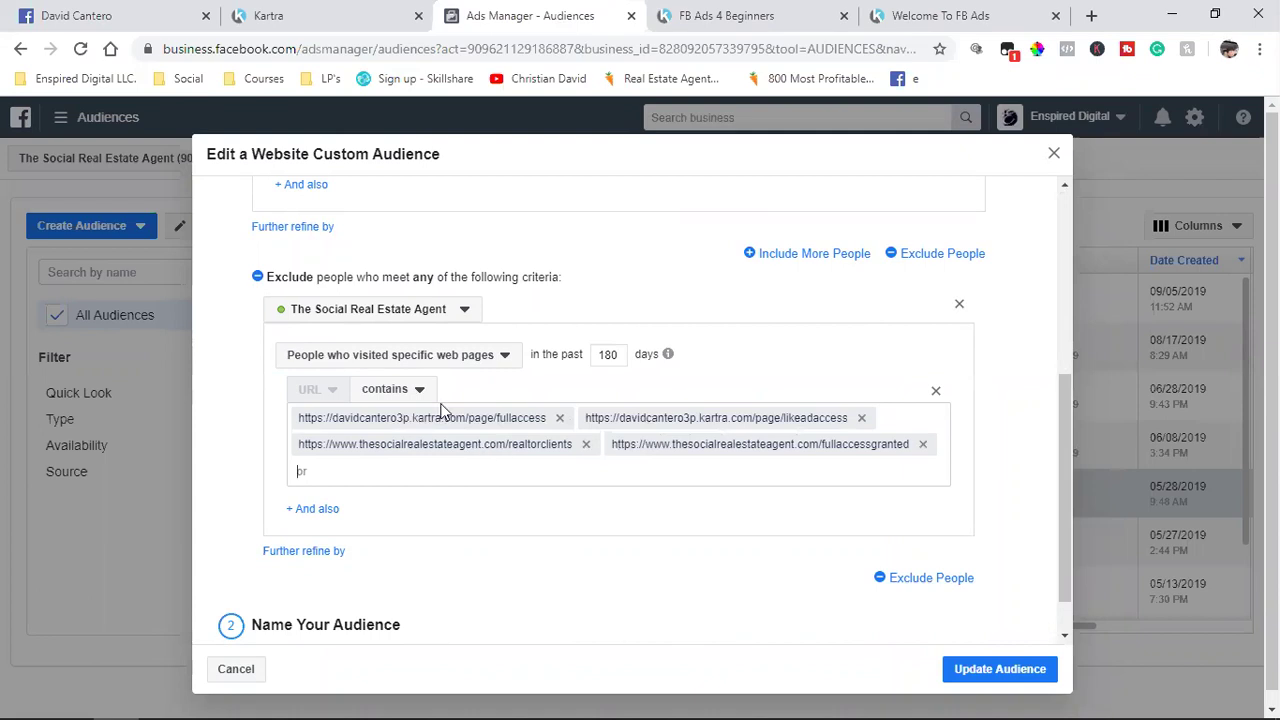
Step: Return to Kartra, close the Publish page dialog, and bring up the site filter list
{"action": "left_click", "coordinate": [300, 16]}
{"action": "left_click", "coordinate": [1086, 170]}
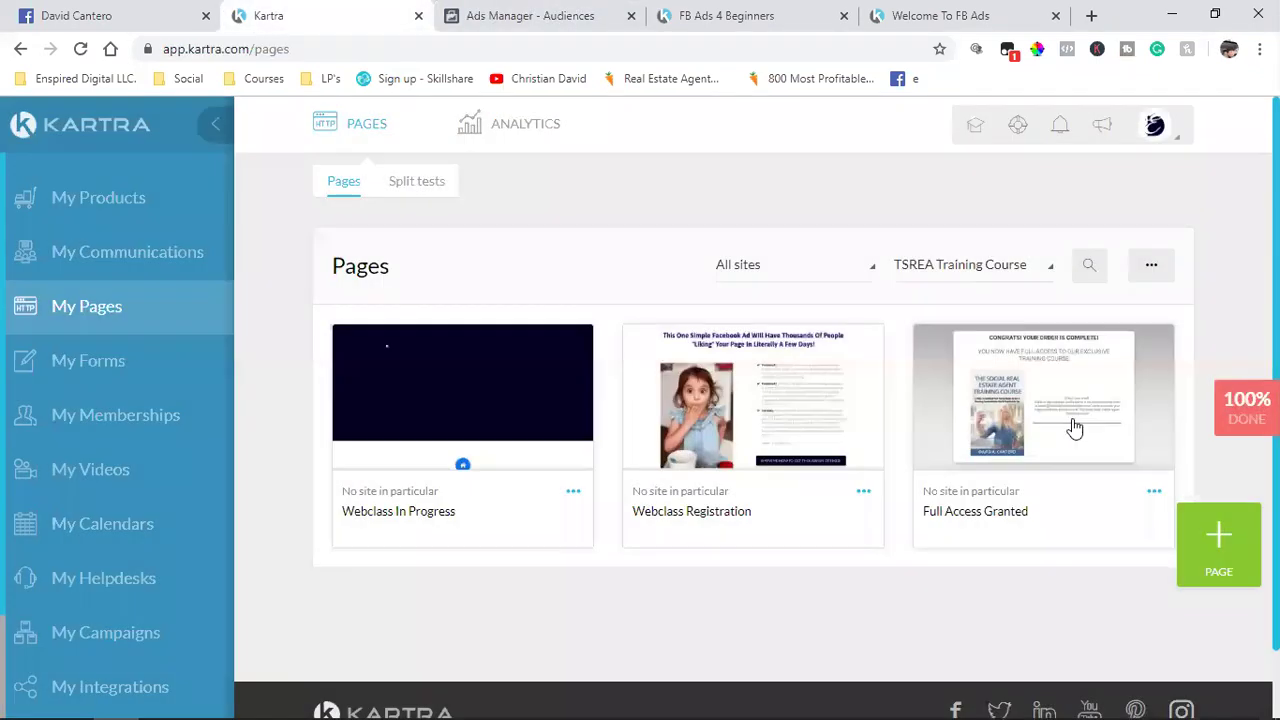
{"action": "left_click", "coordinate": [990, 282]}
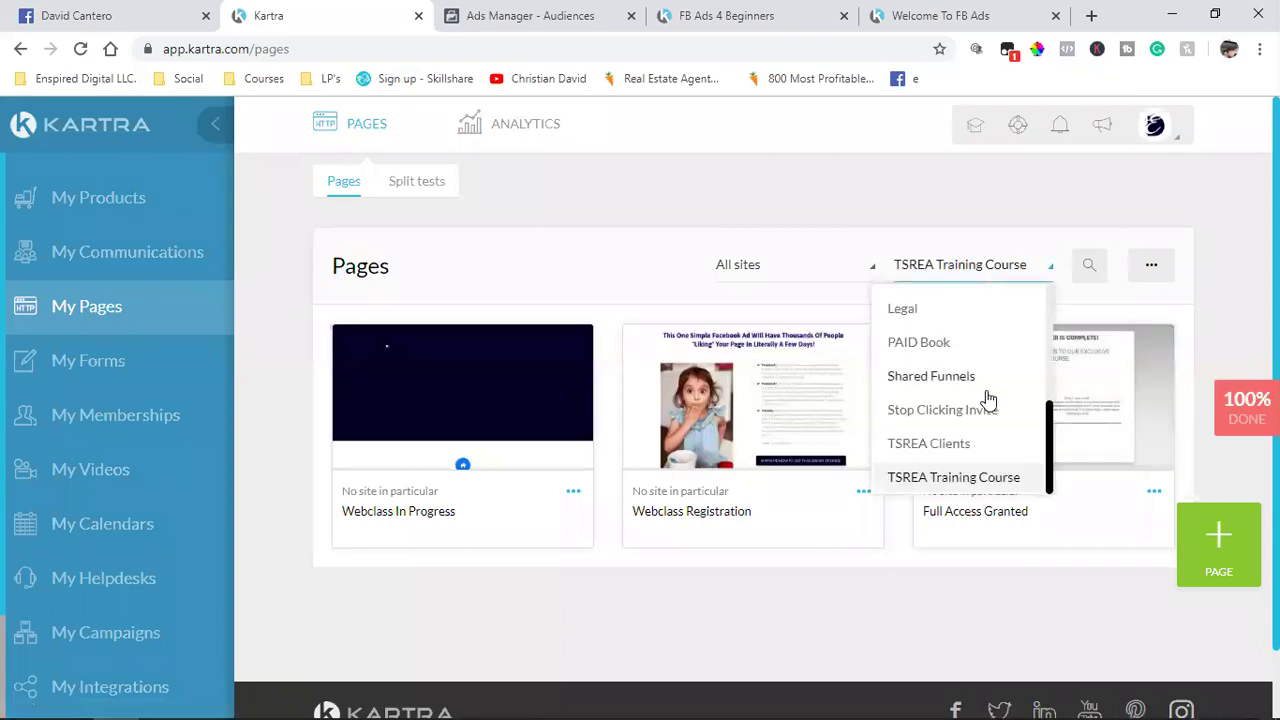
Step: Filter Kartra to TSREA Clients, then save TSREA Book Customers via Update Audience and Done
{"action": "left_click", "coordinate": [965, 445]}
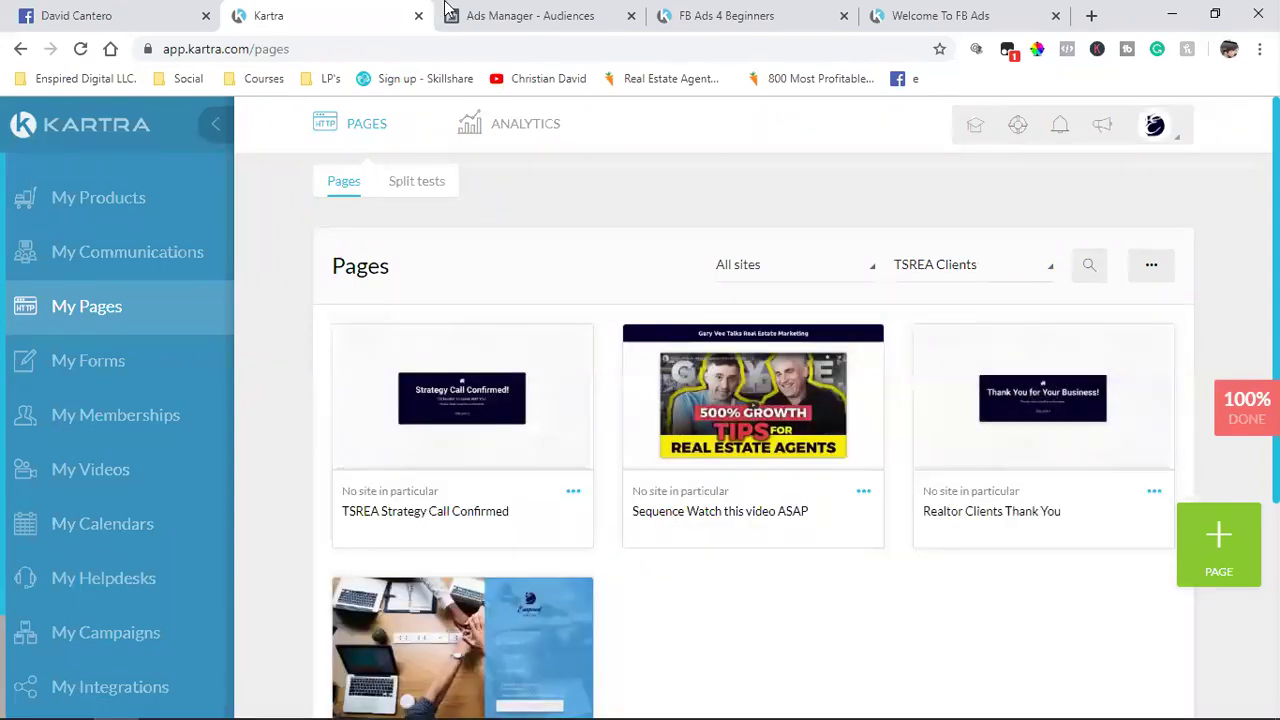
{"action": "left_click", "coordinate": [500, 15]}
{"action": "left_click", "coordinate": [992, 671]}
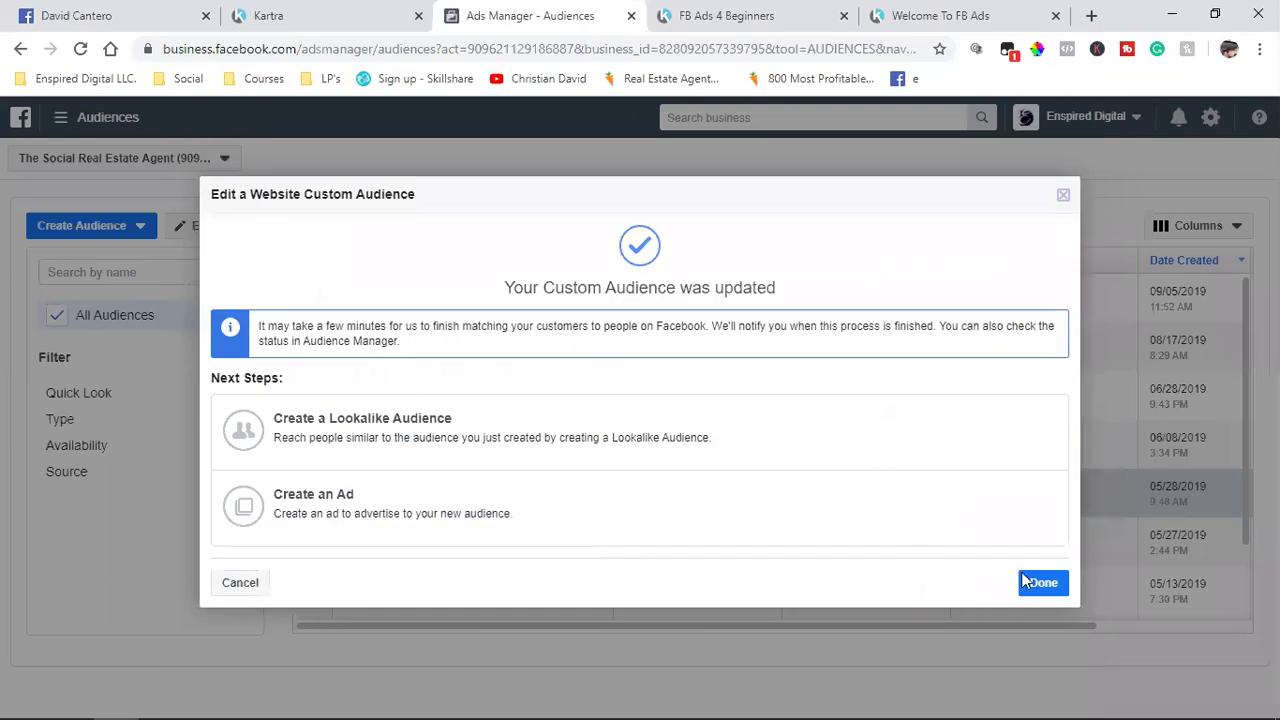
{"action": "left_click", "coordinate": [1026, 589]}
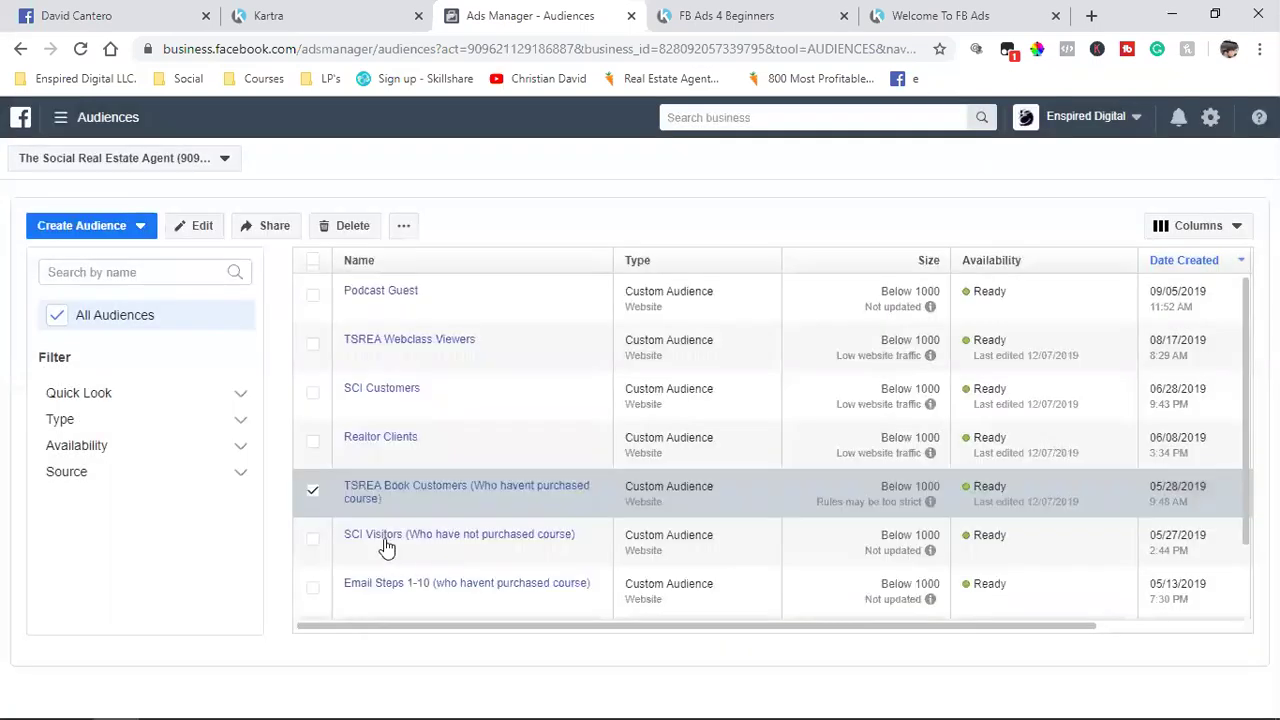
Step: Open SCI Visitors for editing and remove its stopclickinginvite.com, /home and /toolate include URLs
{"action": "left_click", "coordinate": [312, 491]}
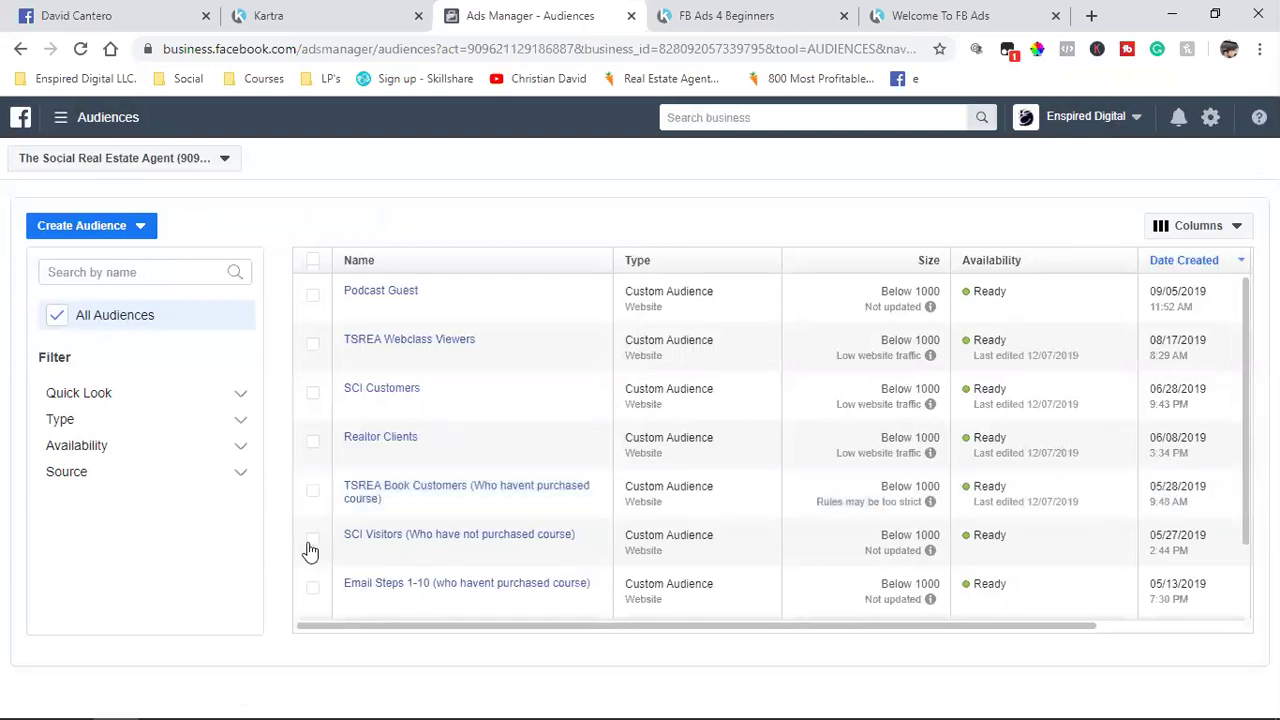
{"action": "left_click", "coordinate": [312, 541]}
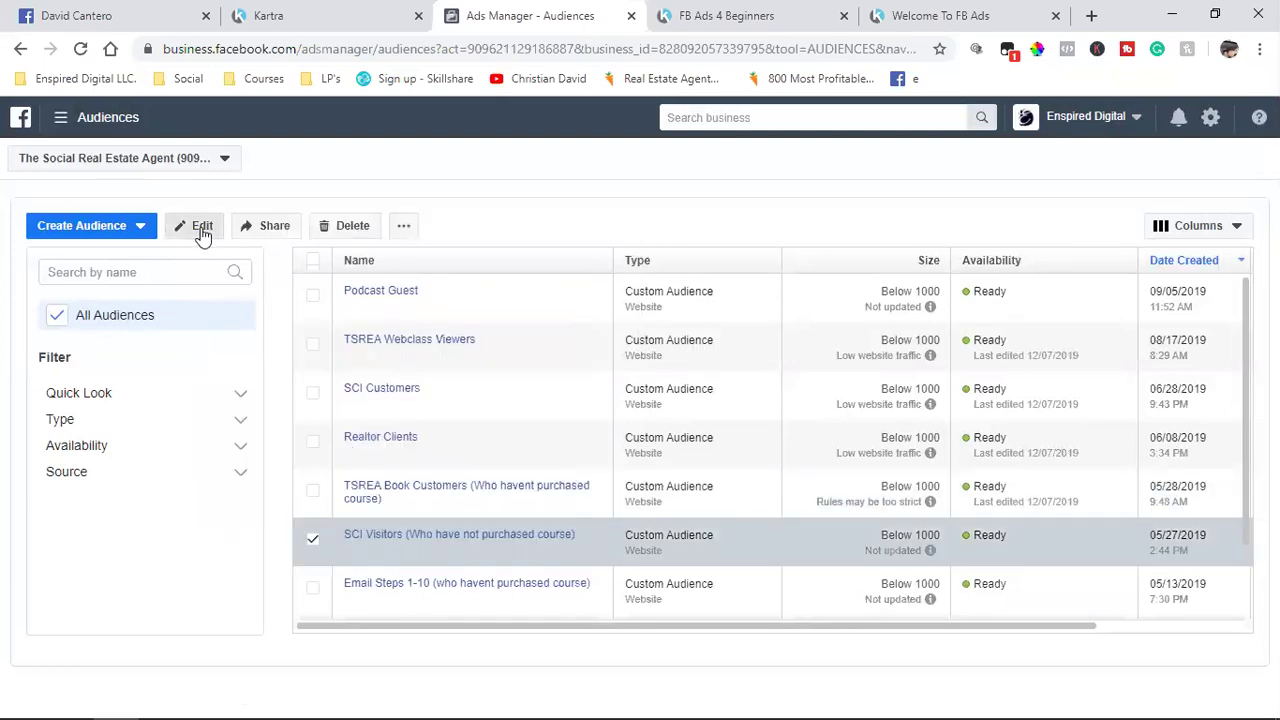
{"action": "left_click", "coordinate": [199, 229]}
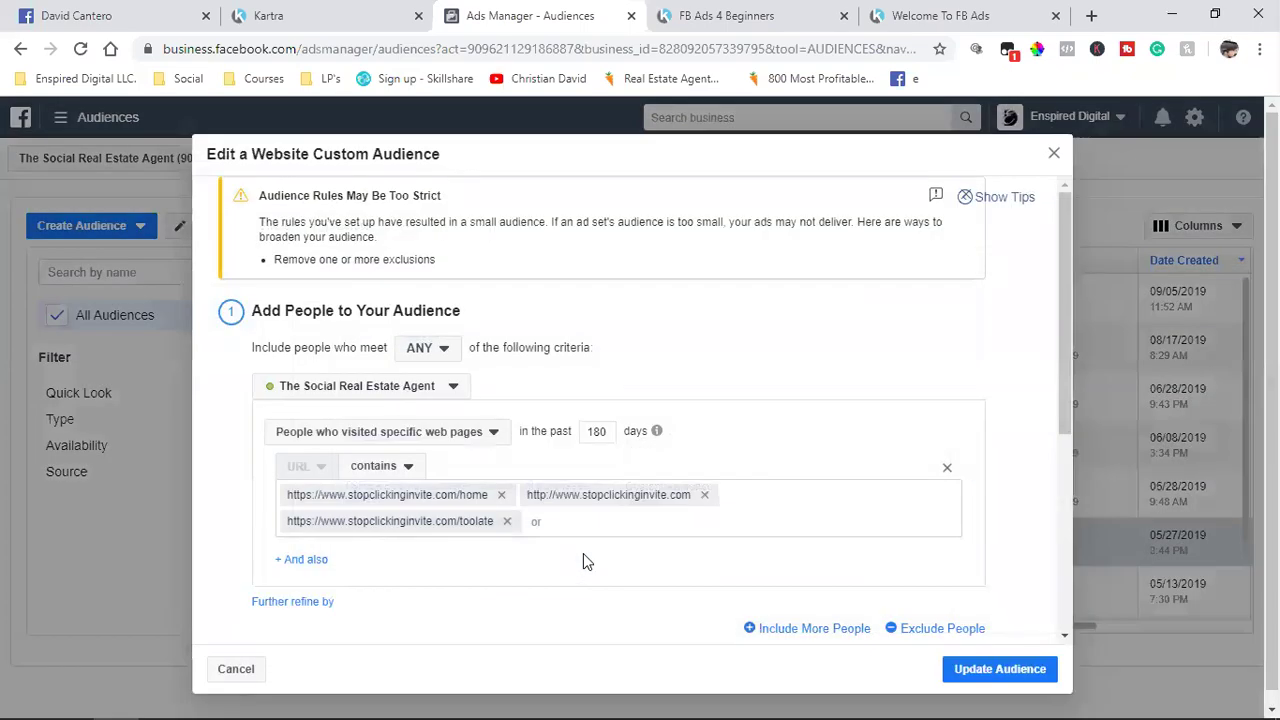
{"action": "scroll", "coordinate": [584, 560], "scroll_direction": "down", "scroll_amount": 1}
{"action": "left_click", "coordinate": [502, 402]}
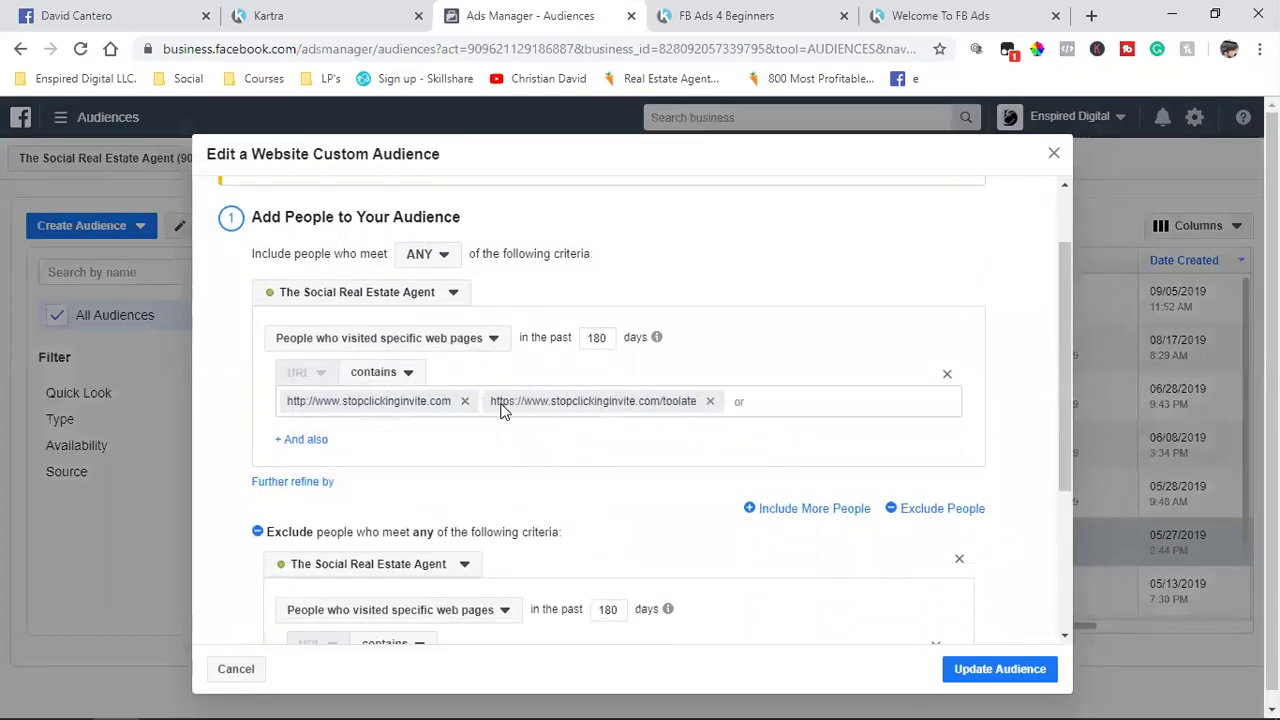
{"action": "left_click", "coordinate": [465, 402]}
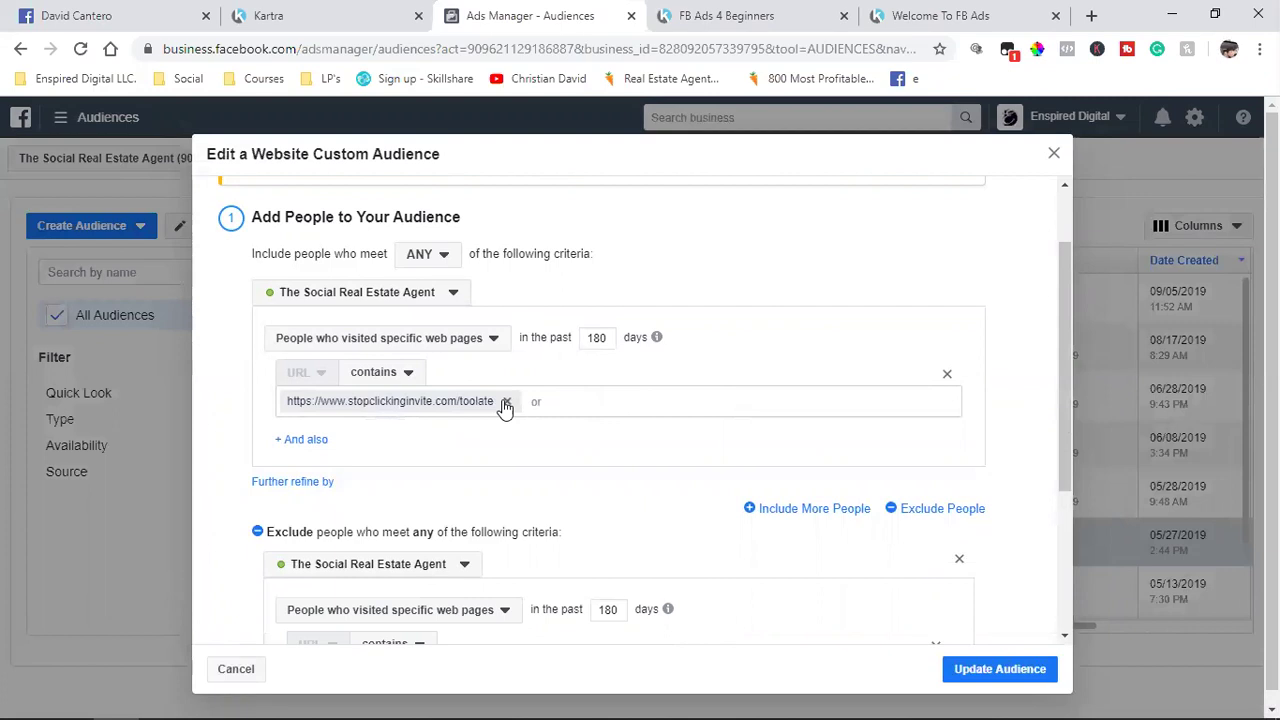
{"action": "left_click", "coordinate": [506, 401]}
Step: Remove the old fullaccess and likeadaccess exclusion URLs from SCI Visitors
{"action": "scroll", "coordinate": [508, 405], "scroll_direction": "down", "scroll_amount": 2}
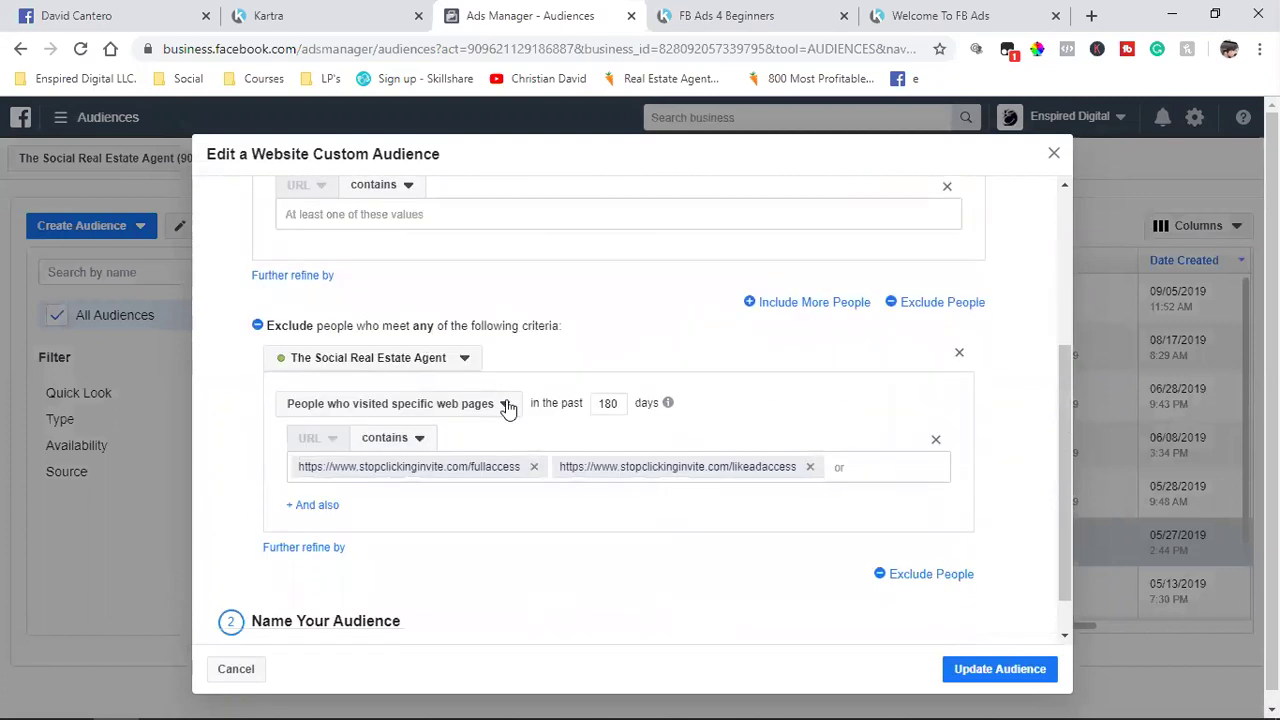
{"action": "left_click", "coordinate": [534, 467]}
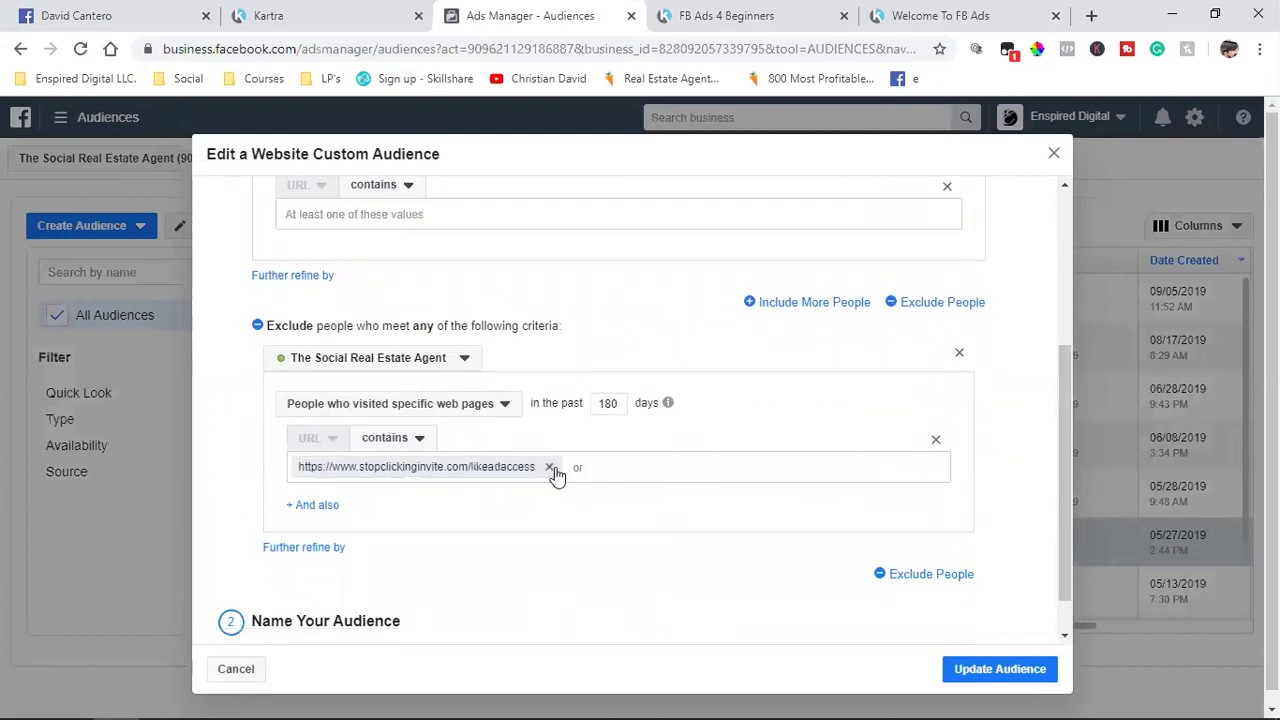
{"action": "left_click", "coordinate": [550, 467]}
{"action": "scroll", "coordinate": [566, 491], "scroll_direction": "up", "scroll_amount": 3}
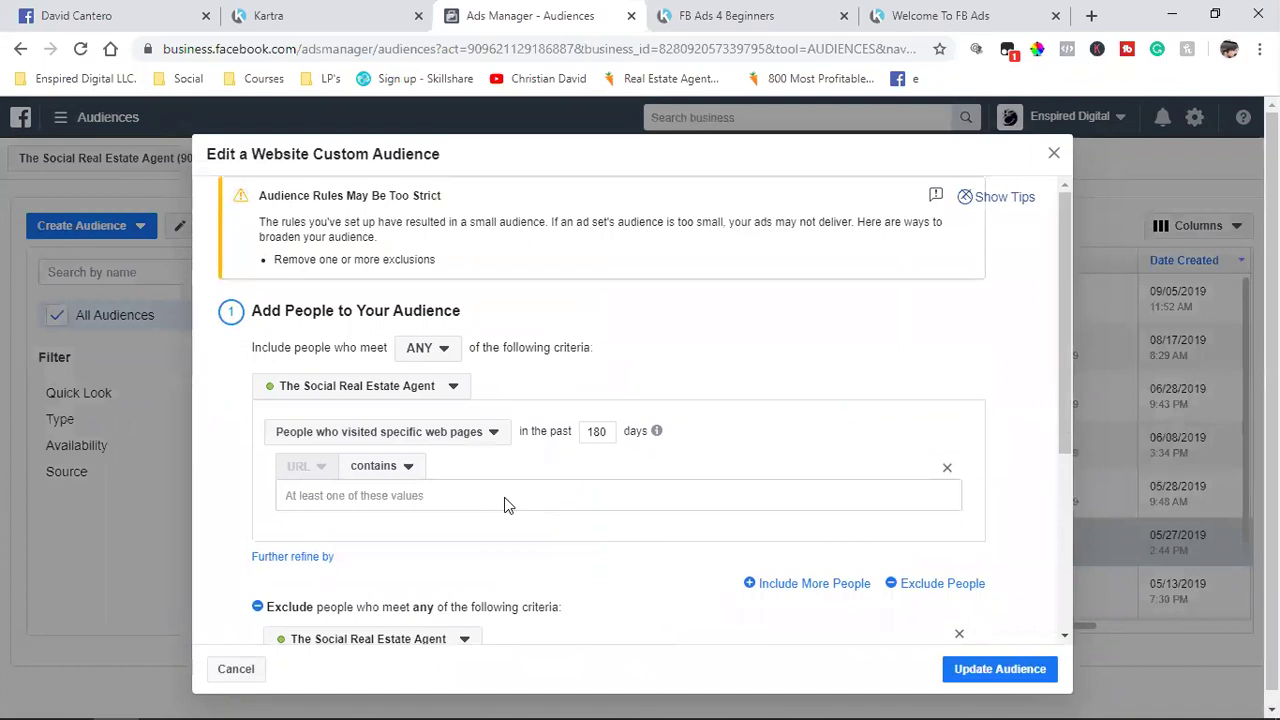
{"action": "scroll", "coordinate": [505, 505], "scroll_direction": "down", "scroll_amount": 3}
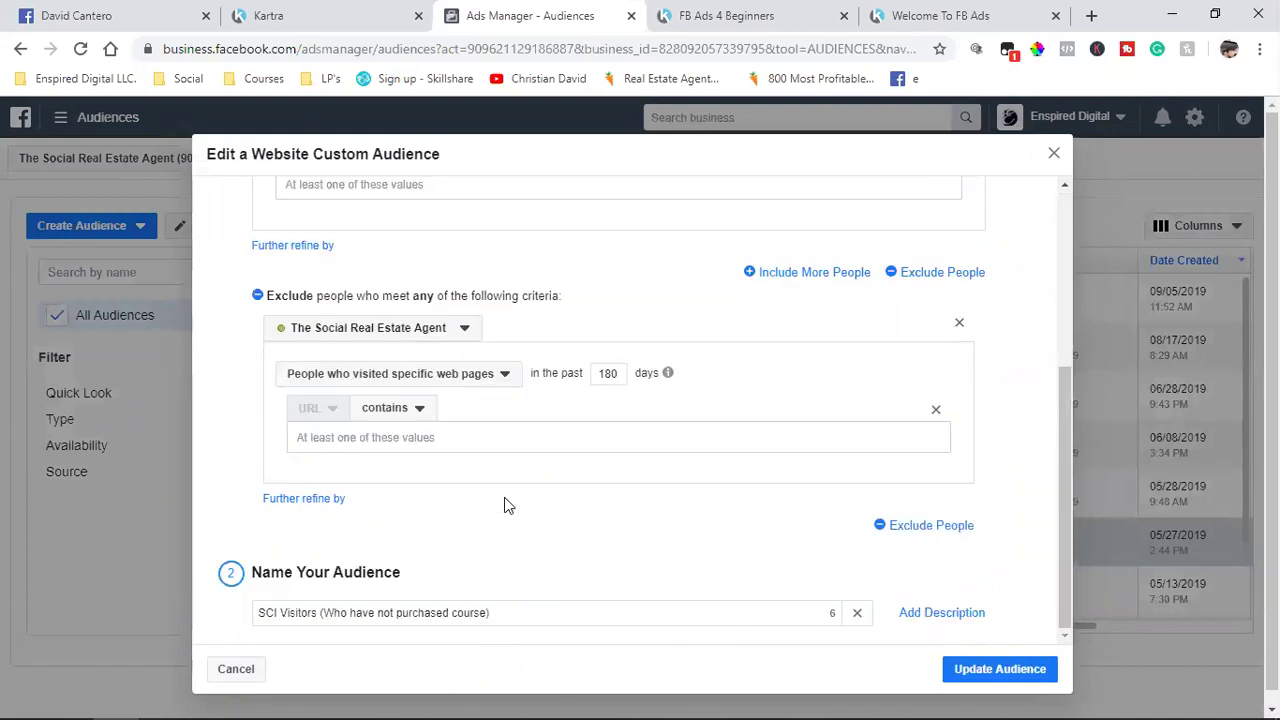
{"action": "scroll", "coordinate": [505, 505], "scroll_direction": "up", "scroll_amount": 3}
{"action": "left_click", "coordinate": [320, 15]}
{"action": "left_click", "coordinate": [995, 274]}
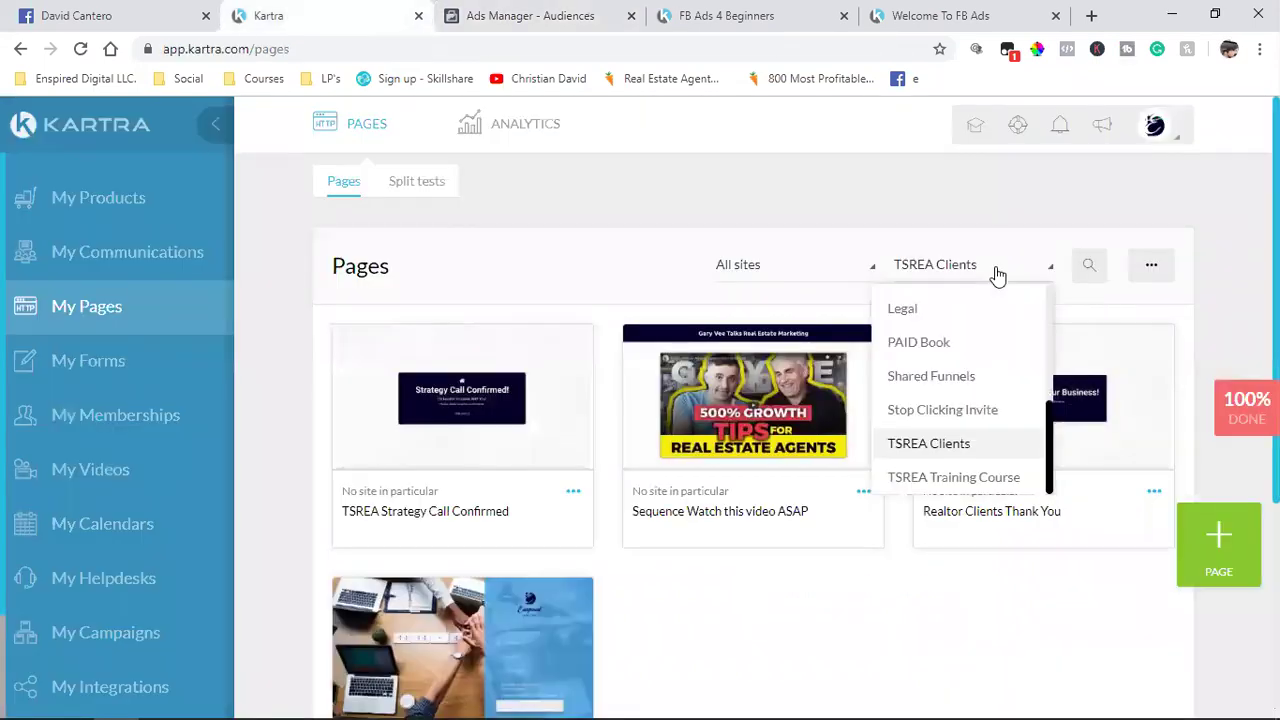
Step: Filter Kartra to Stop Clicking Invite and copy the Like Ad Webclass page link (/page/likeadwebclass)
{"action": "left_click", "coordinate": [970, 410]}
{"action": "scroll", "coordinate": [296, 507], "scroll_direction": "down", "scroll_amount": 2}
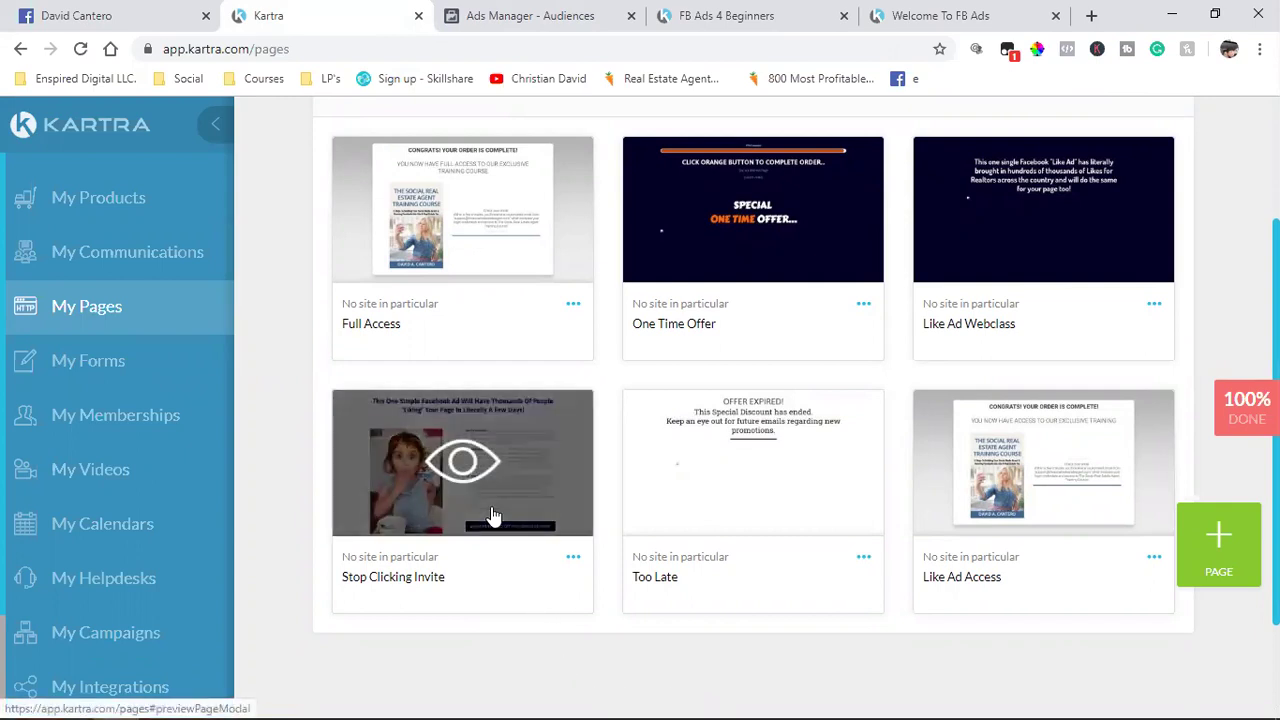
{"action": "left_click", "coordinate": [1152, 305]}
{"action": "left_click", "coordinate": [1062, 253]}
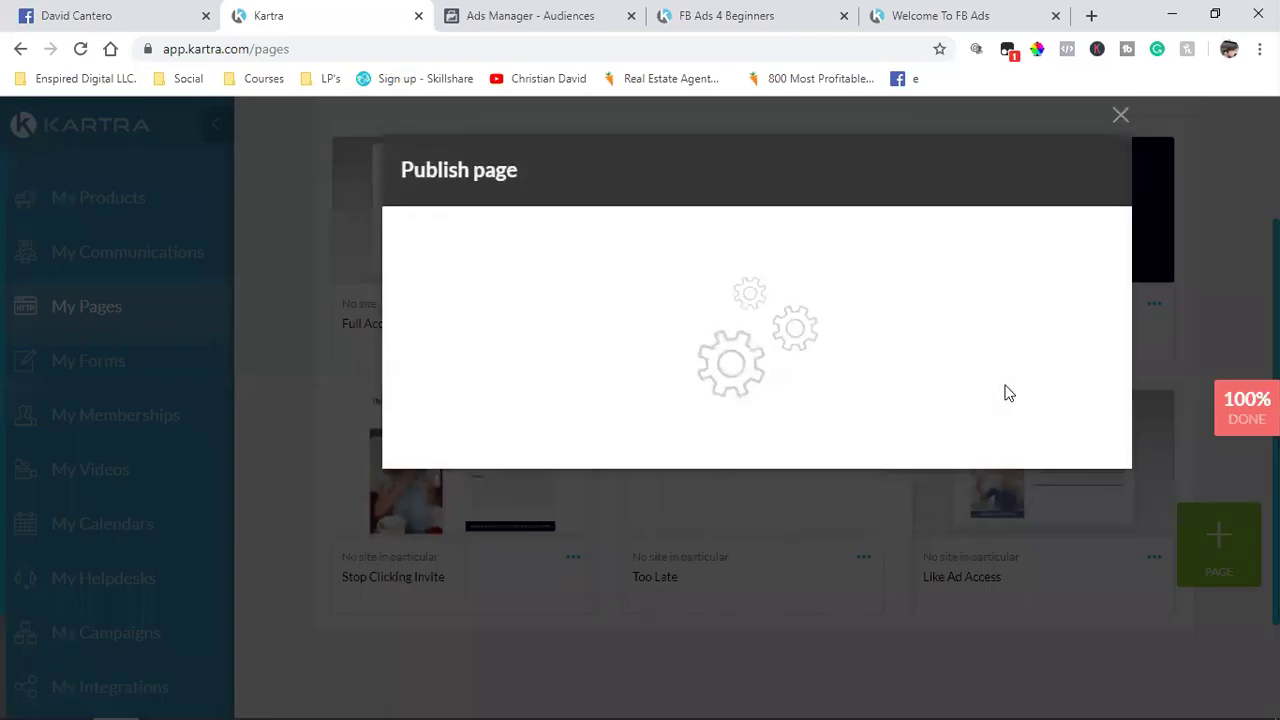
{"action": "left_click", "coordinate": [520, 345]}
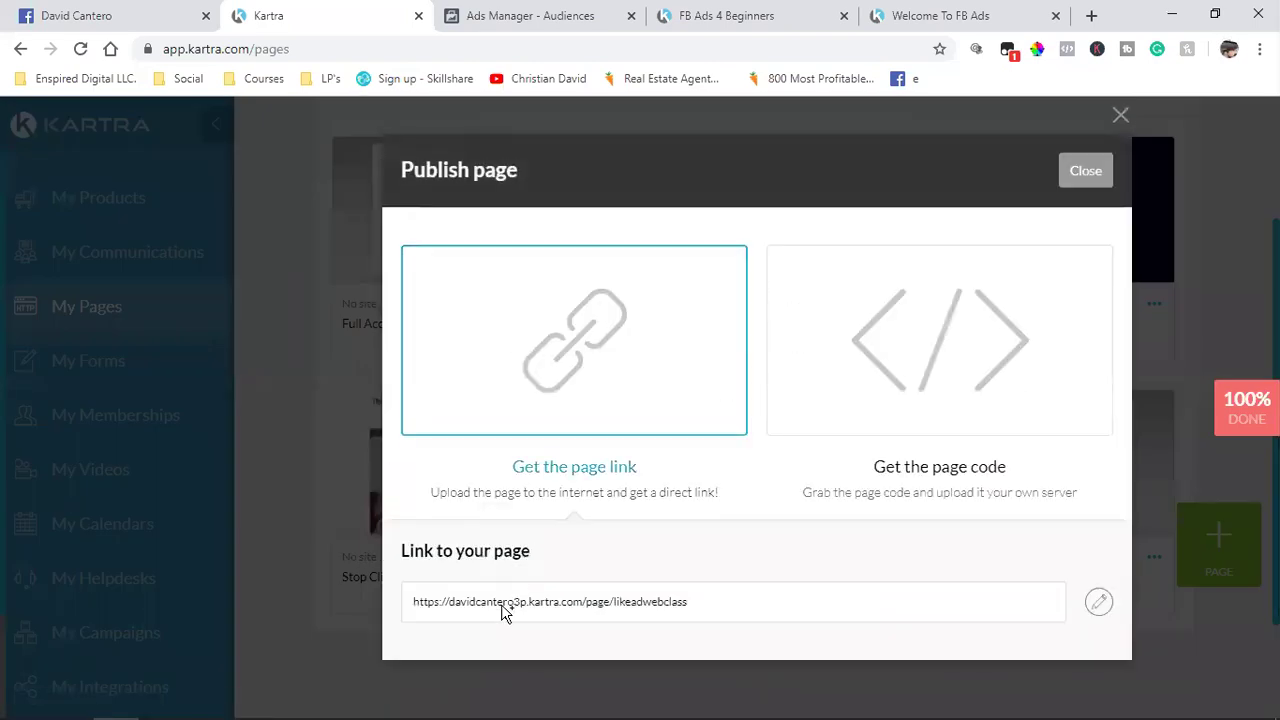
{"action": "left_click", "coordinate": [505, 610]}
{"action": "right_click", "coordinate": [505, 612]}
{"action": "left_click", "coordinate": [540, 486]}
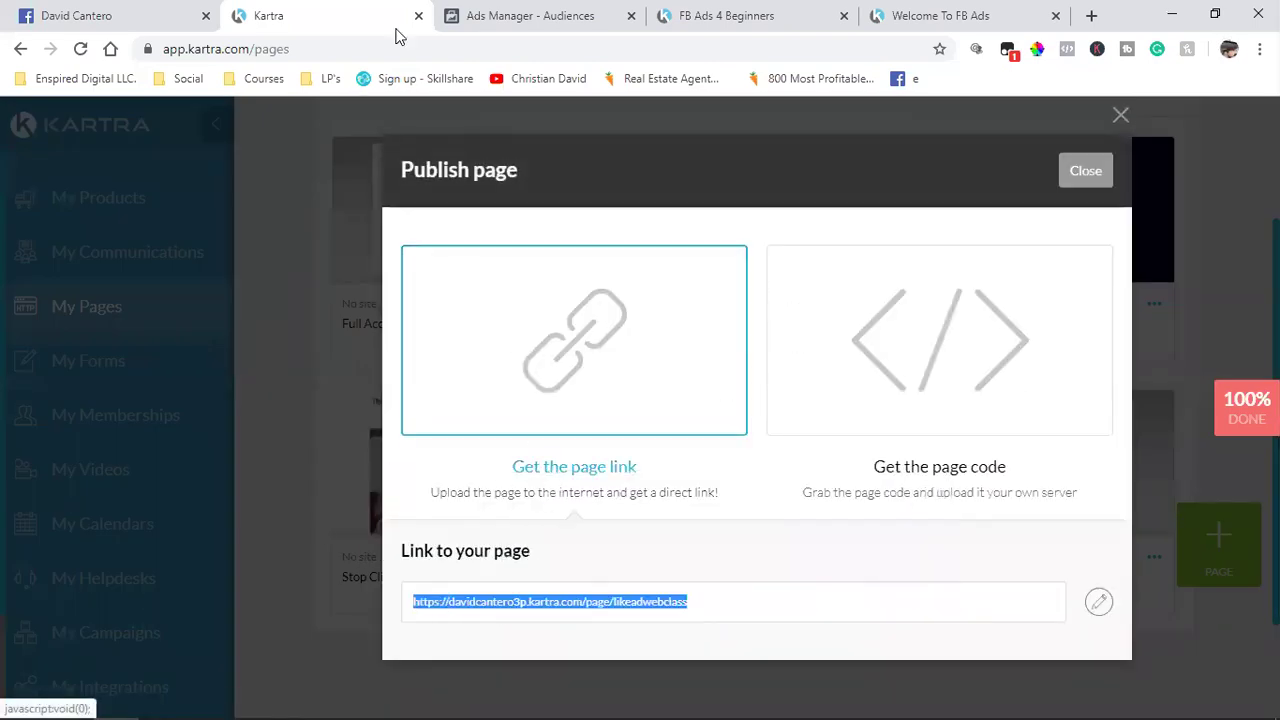
{"action": "left_click", "coordinate": [530, 16]}
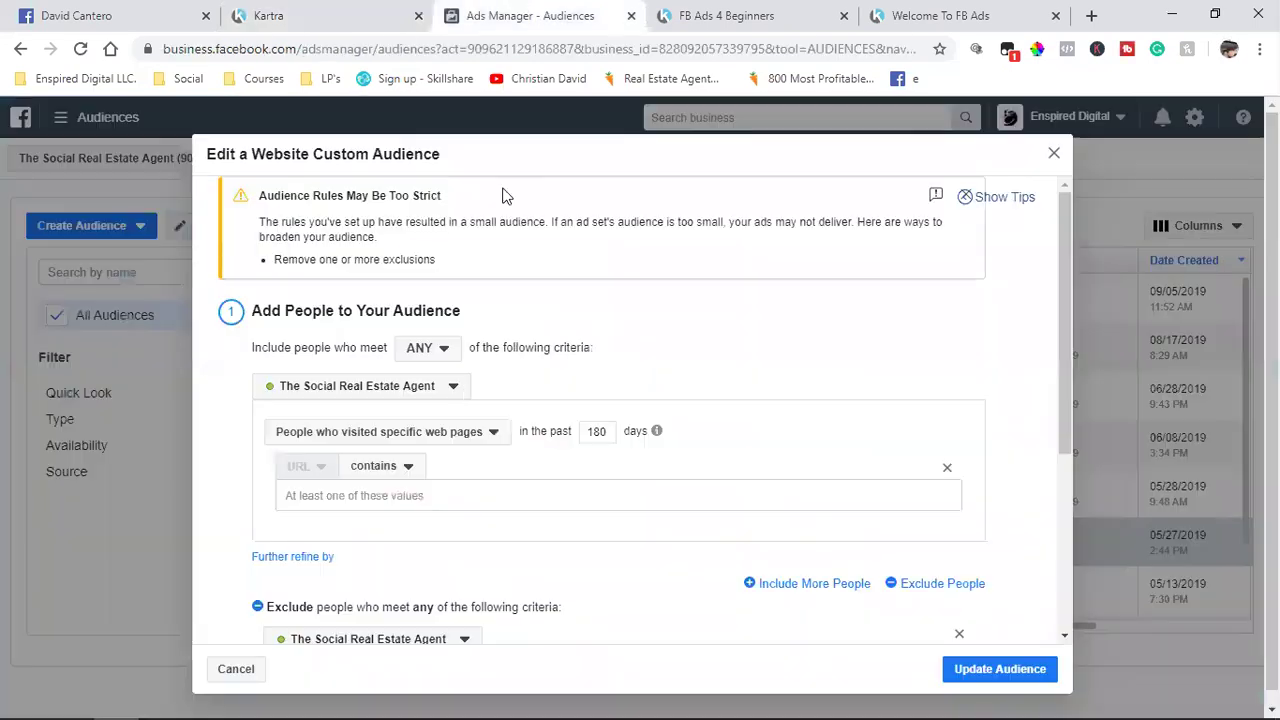
Step: Paste the Like Ad Webclass link into the SCI Visitors include URL field
{"action": "left_click", "coordinate": [400, 495]}
{"action": "key", "text": "ctrl+v"}
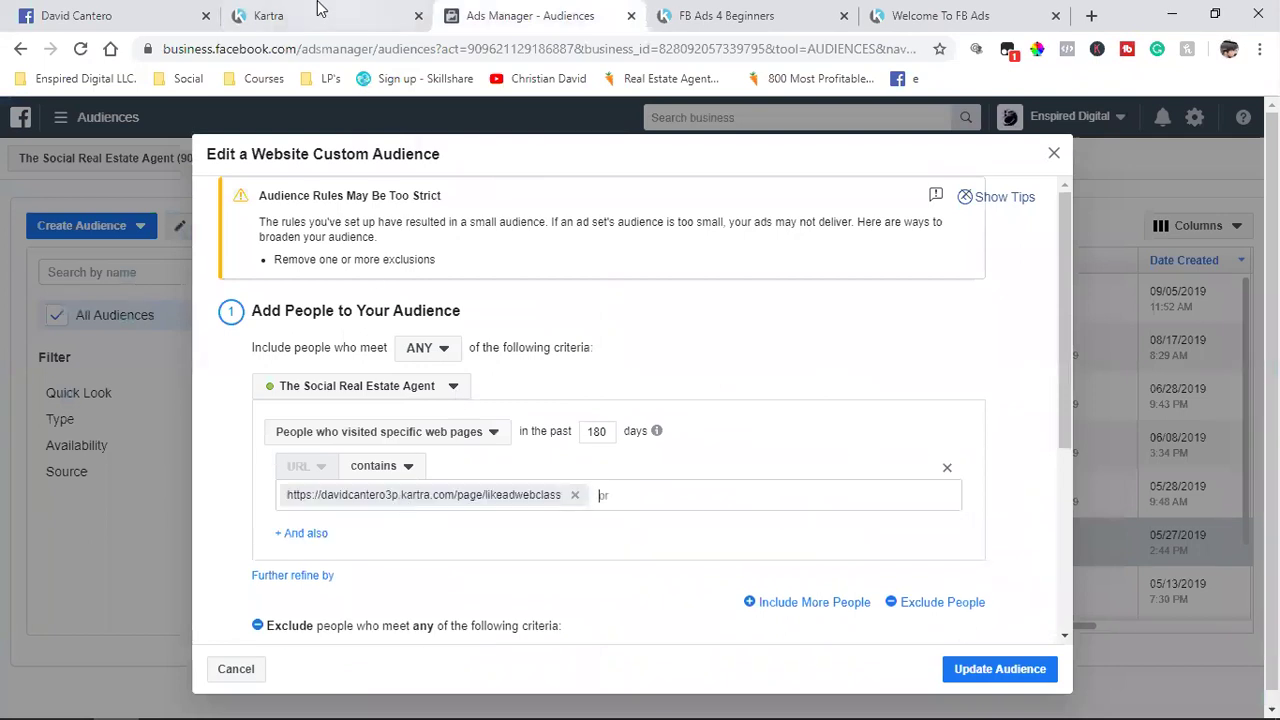
{"action": "left_click", "coordinate": [320, 12]}
{"action": "left_click", "coordinate": [1083, 171]}
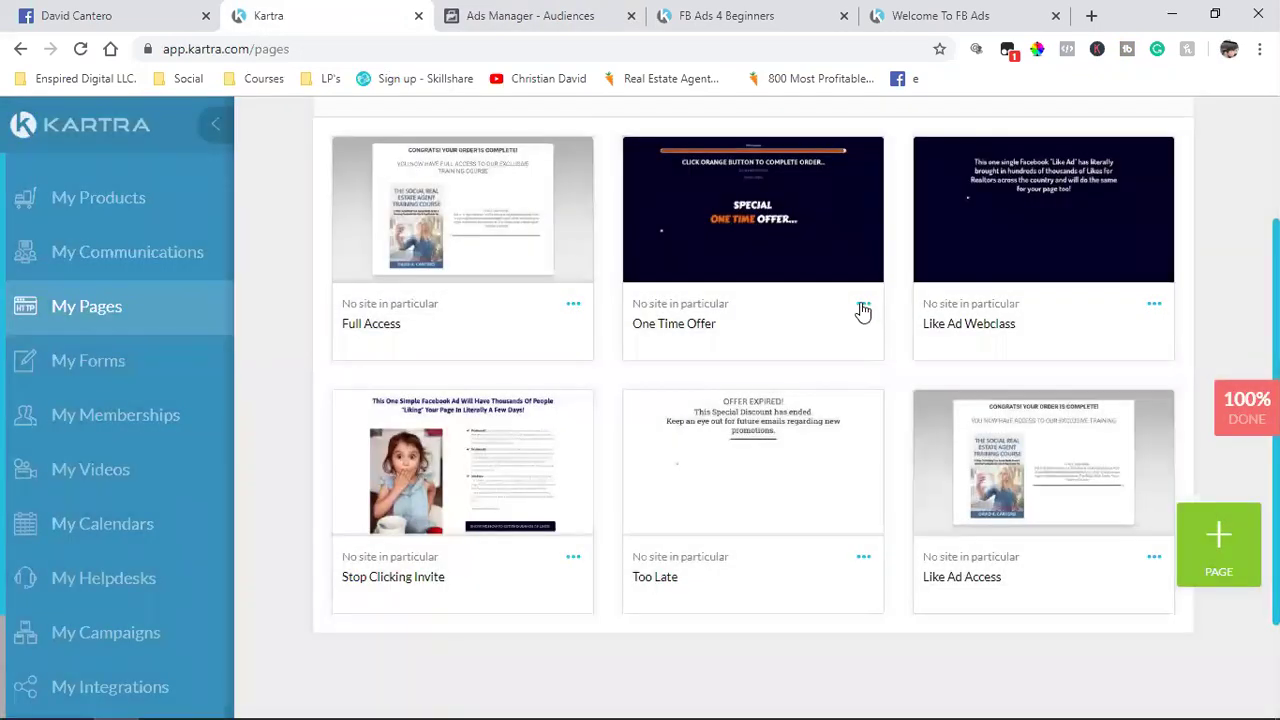
Step: Copy the One Time Offer page link from Kartra and add /page/onetimeoffer to the included URLs
{"action": "left_click", "coordinate": [863, 305]}
{"action": "left_click", "coordinate": [915, 252]}
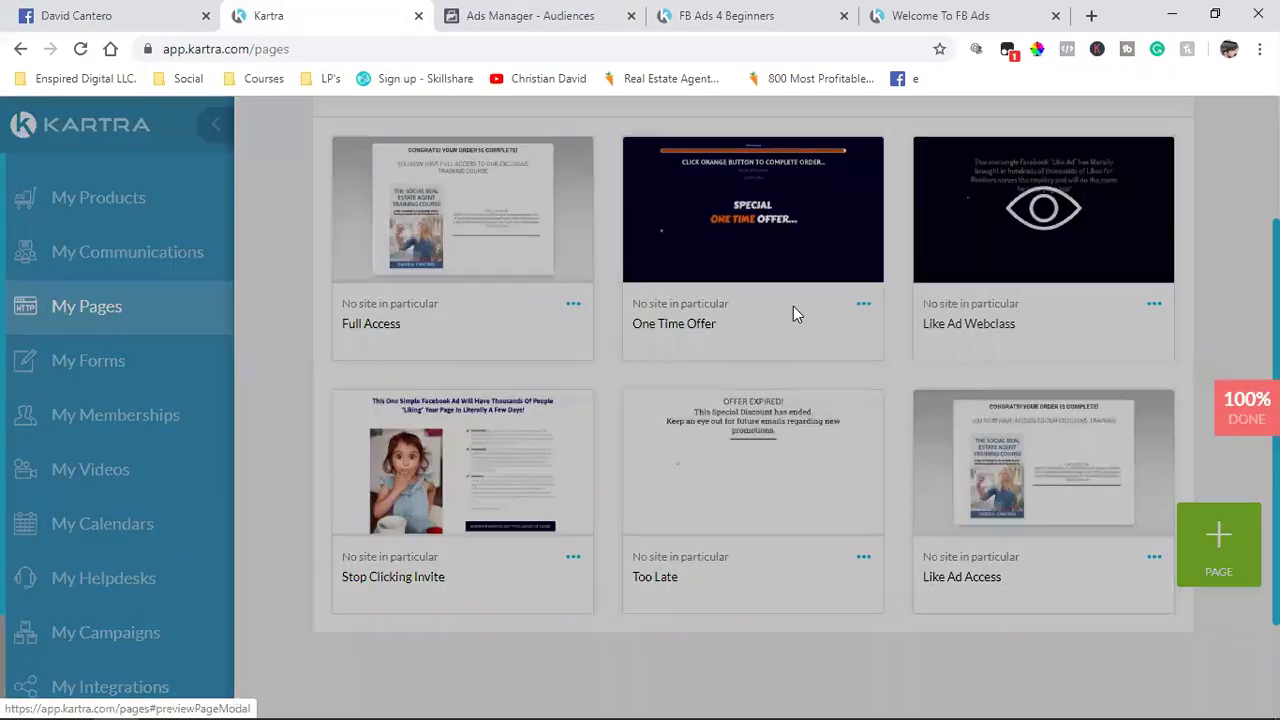
{"action": "left_click", "coordinate": [543, 343]}
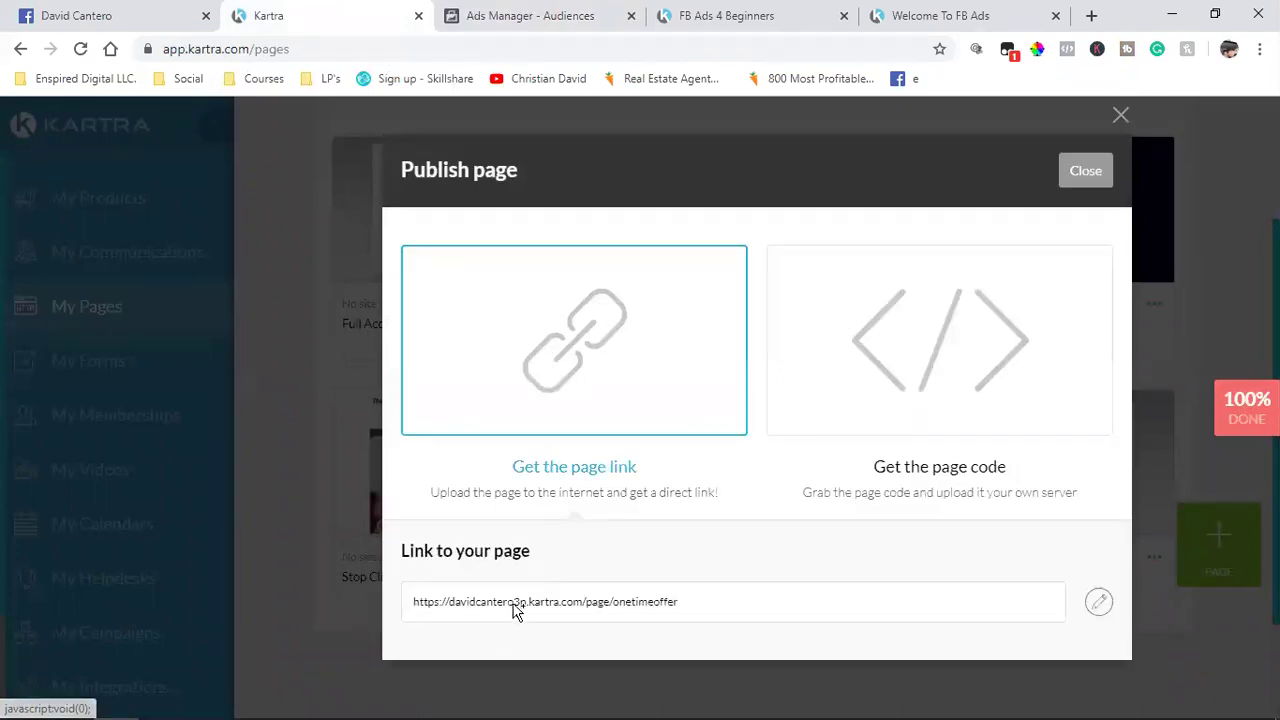
{"action": "left_click", "coordinate": [513, 606]}
{"action": "right_click", "coordinate": [515, 604]}
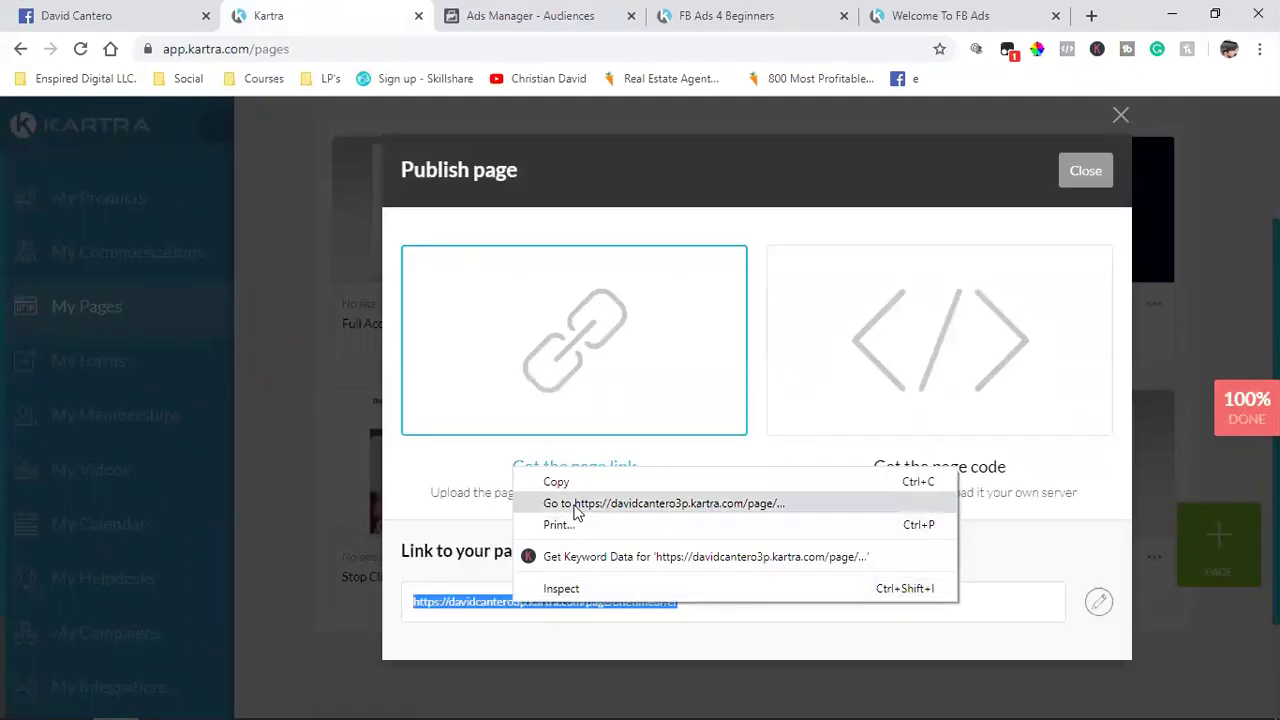
{"action": "left_click", "coordinate": [592, 486]}
{"action": "left_click", "coordinate": [530, 15]}
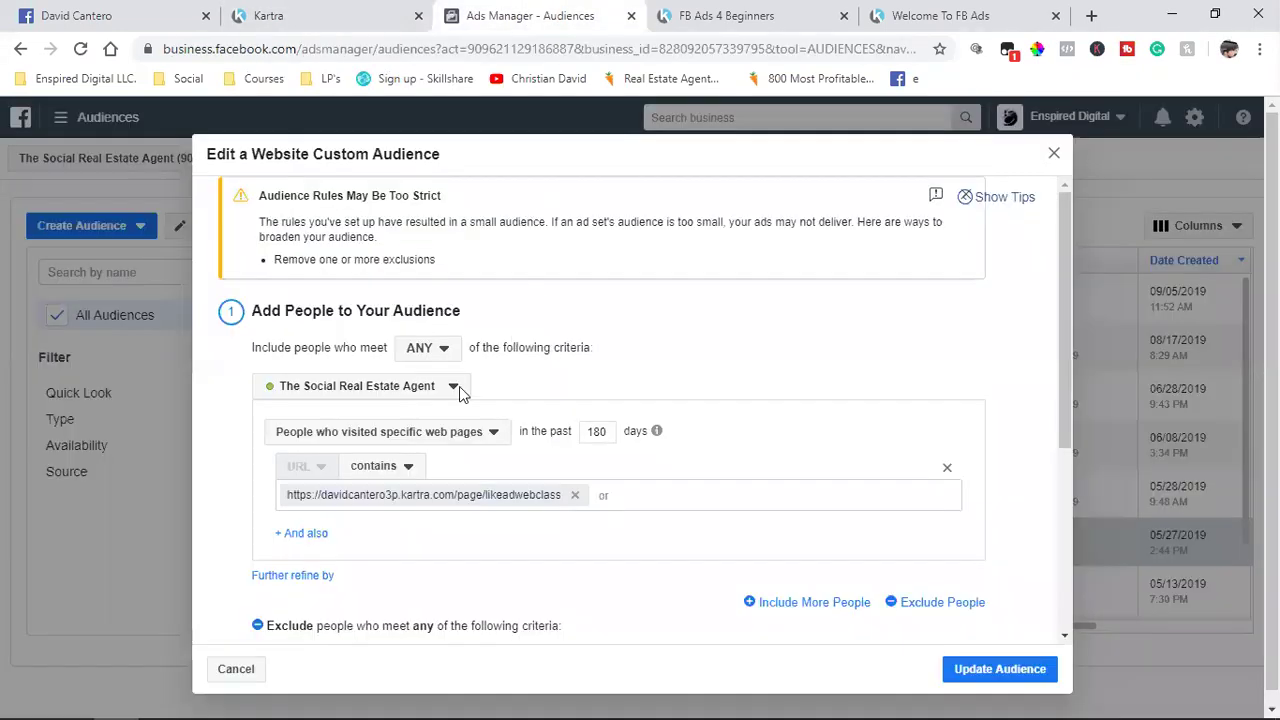
{"action": "left_click", "coordinate": [651, 506]}
{"action": "key", "text": "ctrl+v"}
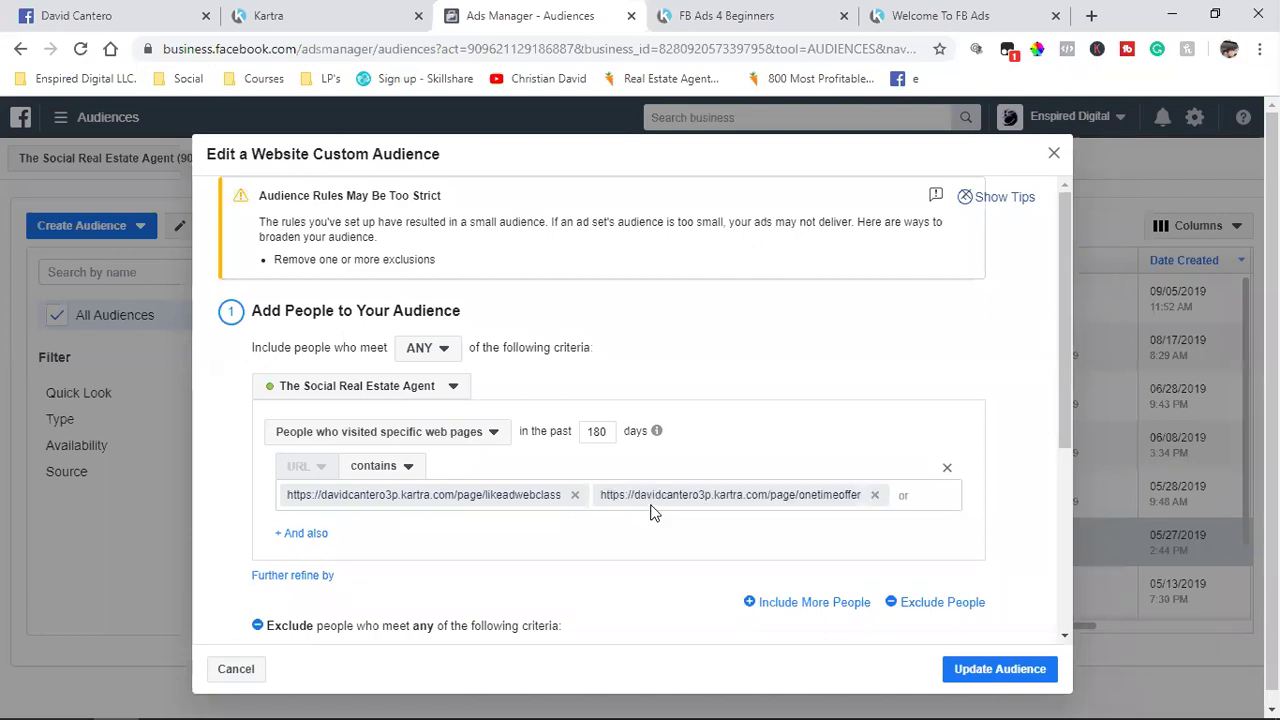
{"action": "scroll", "coordinate": [651, 512], "scroll_direction": "down", "scroll_amount": 3}
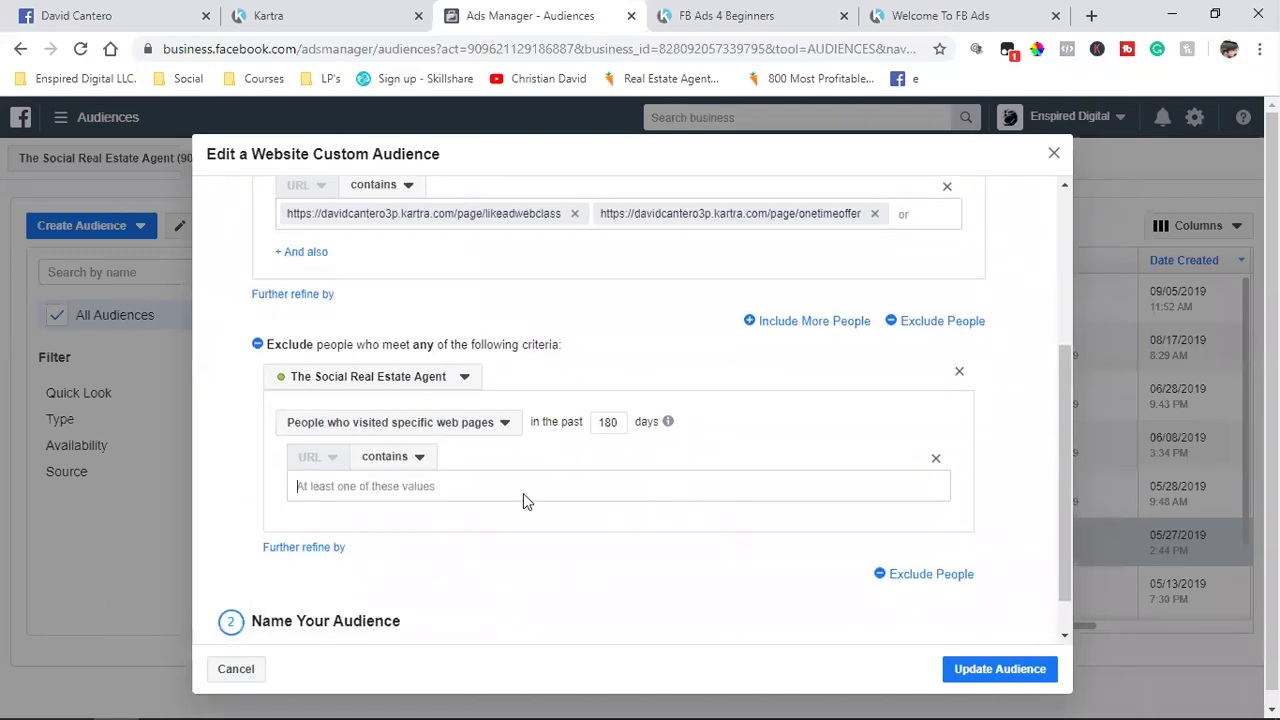
Step: Copy the Full Access page link from Kartra and paste /page/fullaccess into the excluded URLs
{"action": "left_click", "coordinate": [355, 12]}
{"action": "left_click", "coordinate": [1087, 172]}
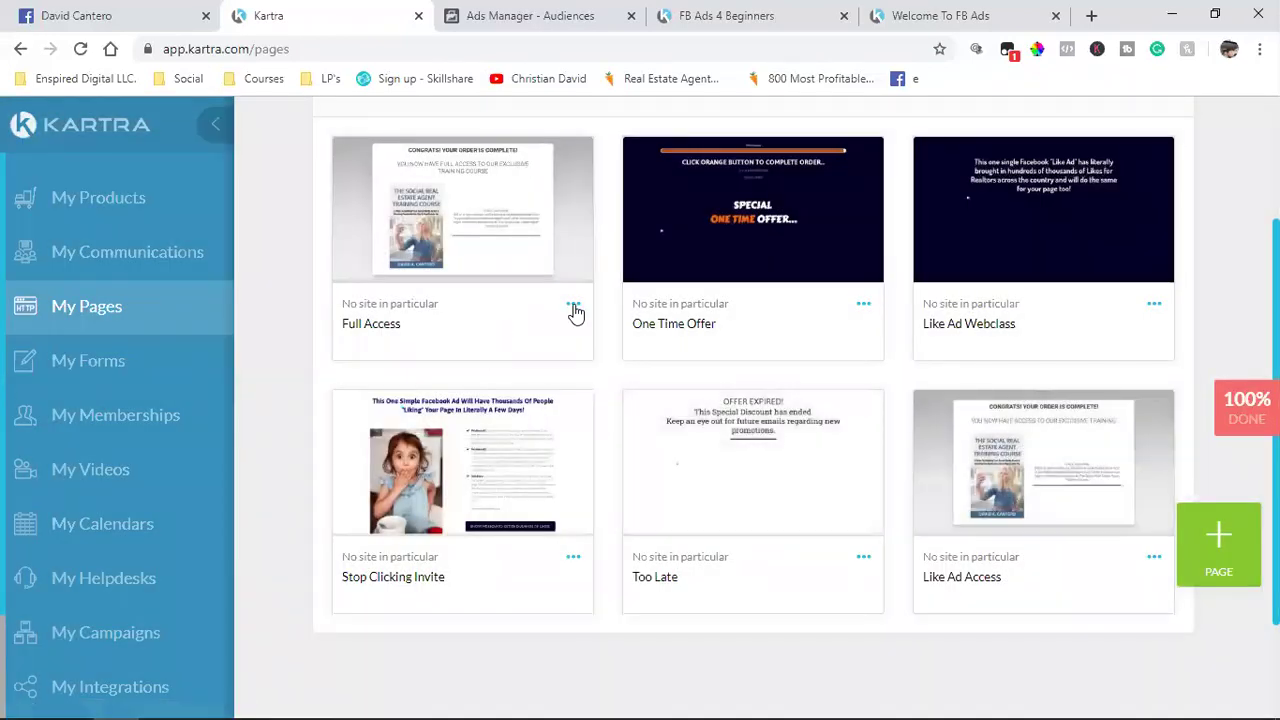
{"action": "left_click", "coordinate": [572, 305]}
{"action": "left_click", "coordinate": [655, 257]}
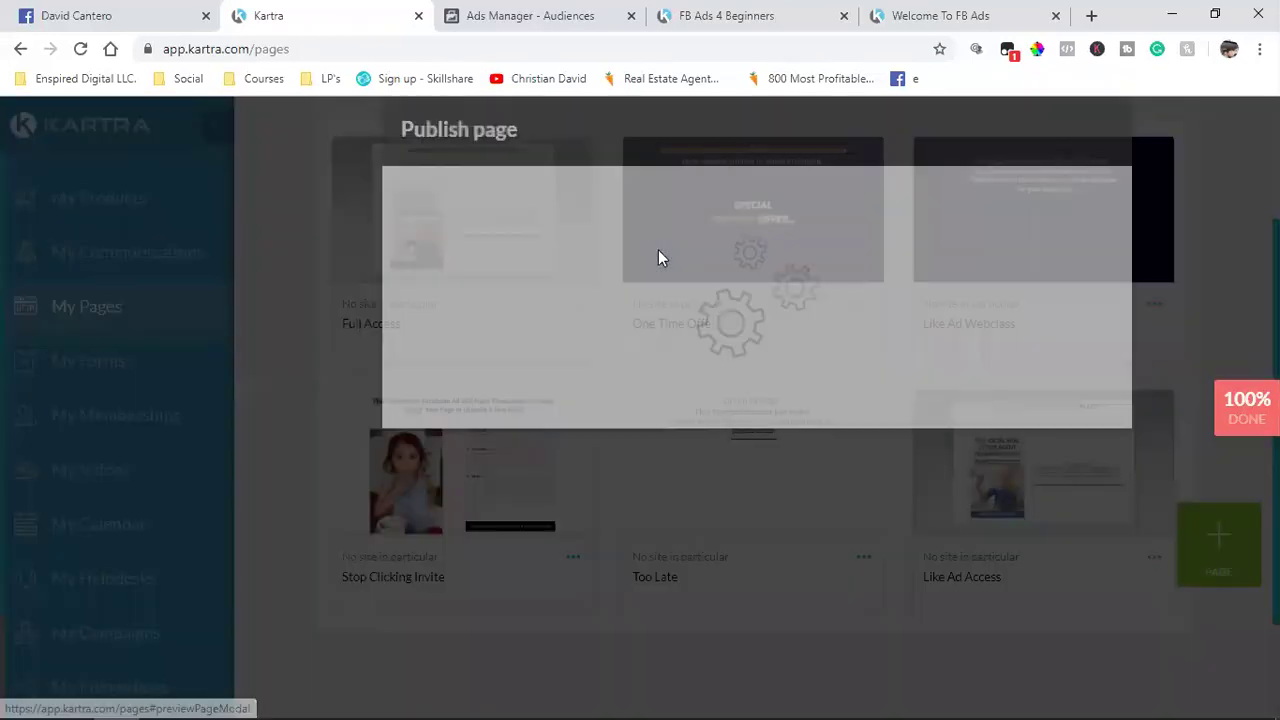
{"action": "left_click", "coordinate": [545, 325]}
{"action": "left_click", "coordinate": [514, 604]}
{"action": "right_click", "coordinate": [514, 604]}
{"action": "left_click", "coordinate": [554, 481]}
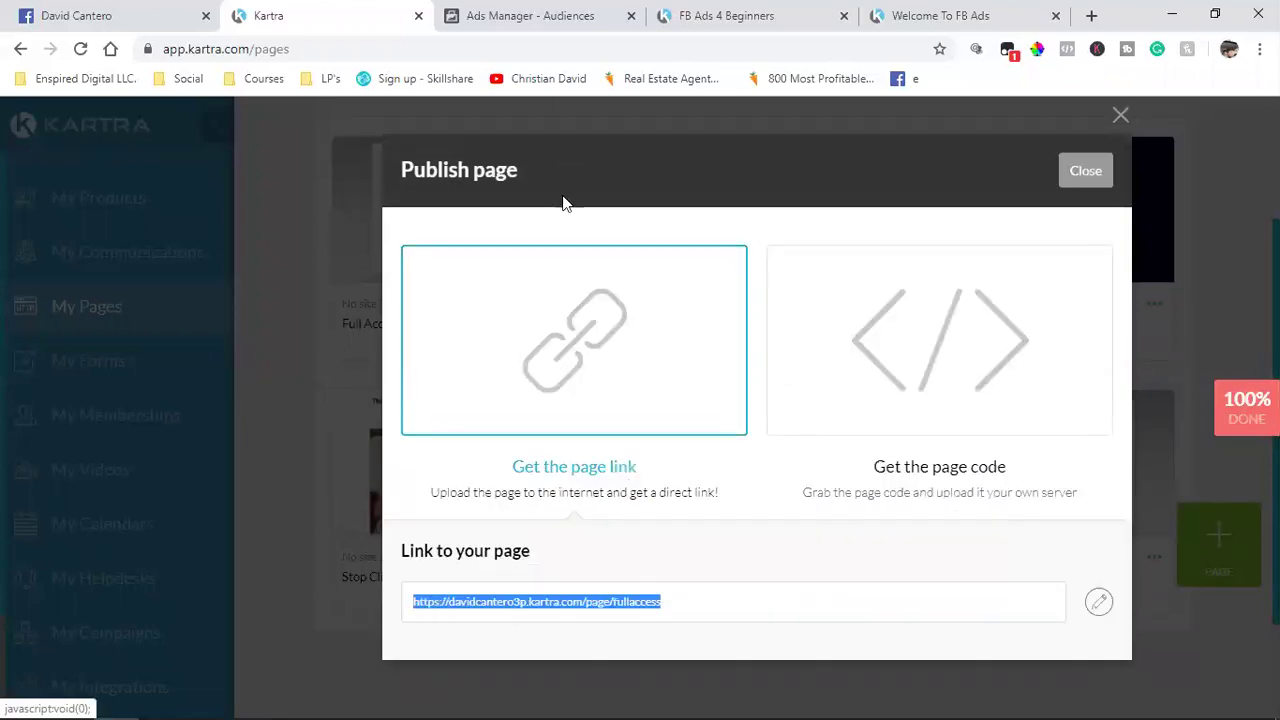
{"action": "left_click", "coordinate": [527, 16]}
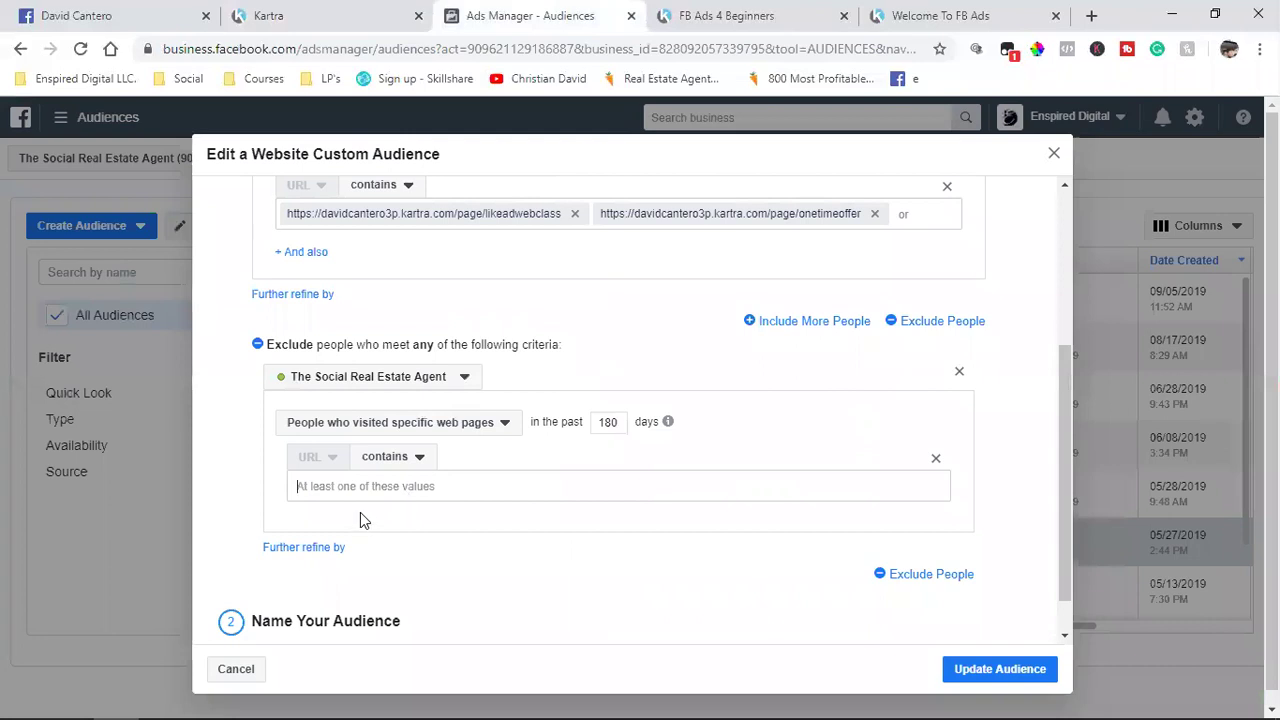
{"action": "key", "text": "ctrl+v"}
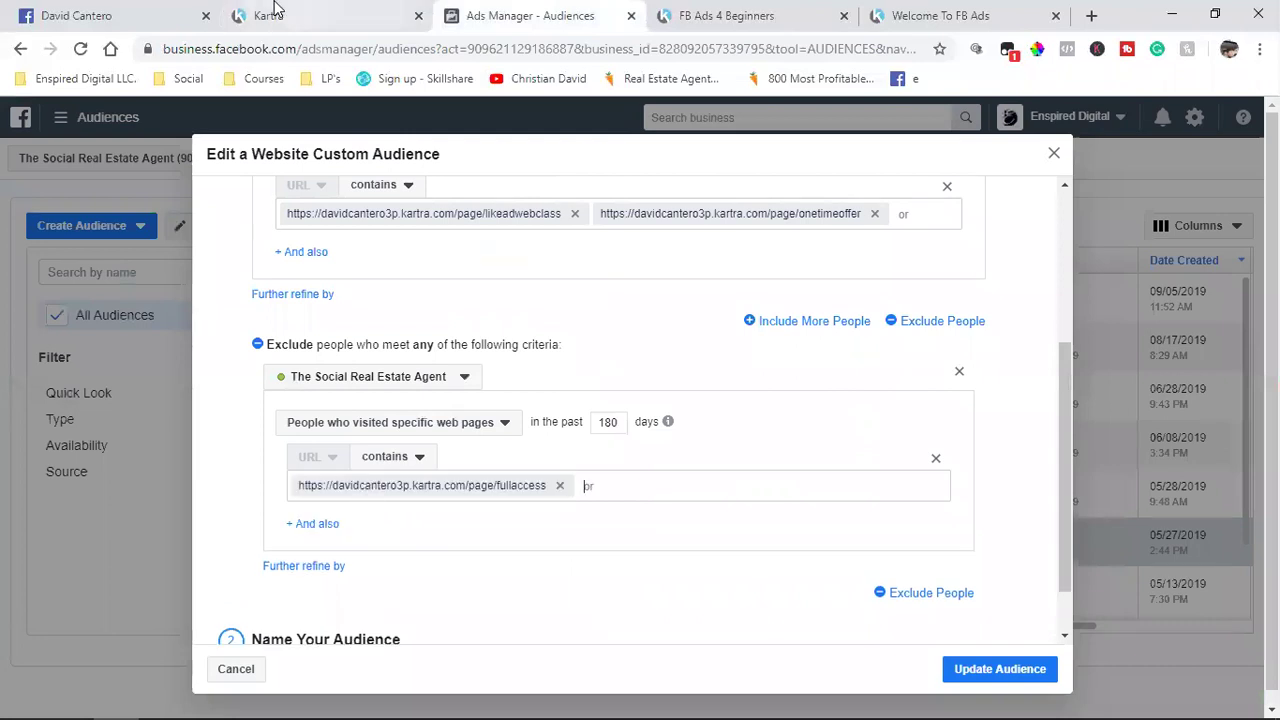
Step: Copy the Like Ad Access page link and paste /page/likeadaccess into the excluded URLs
{"action": "left_click", "coordinate": [272, 16]}
{"action": "left_click", "coordinate": [1085, 170]}
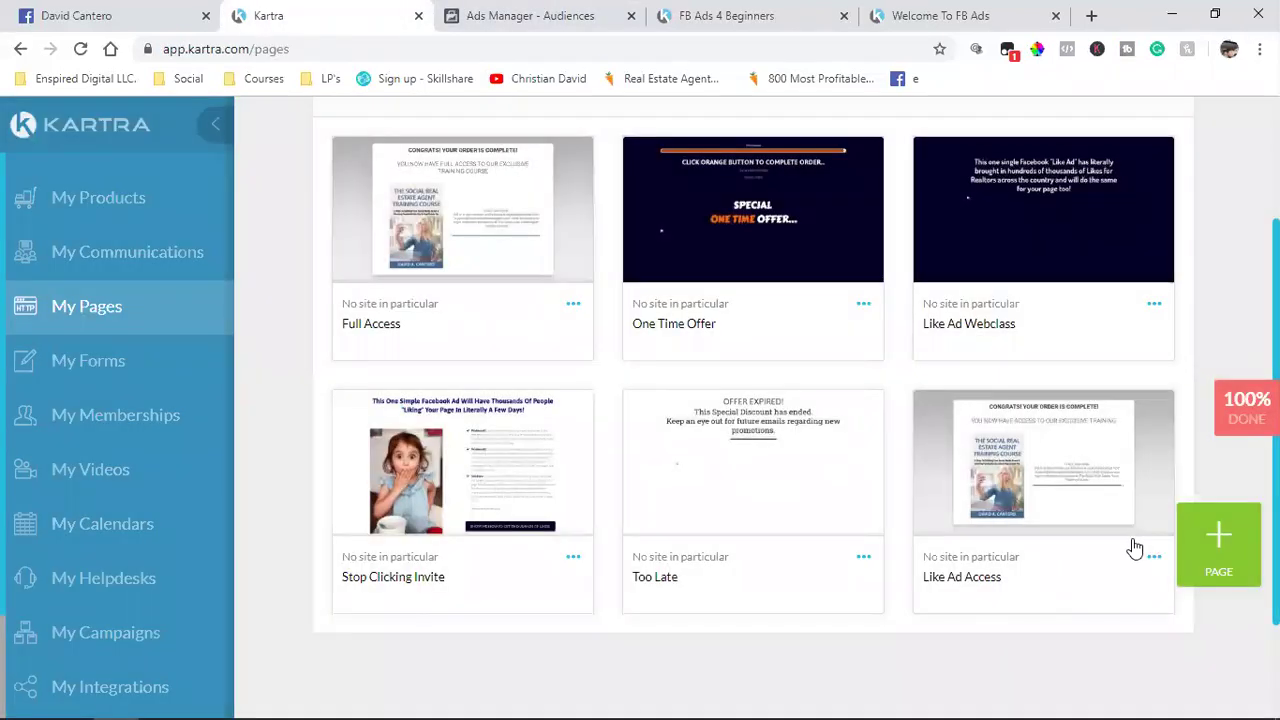
{"action": "left_click", "coordinate": [1154, 556]}
{"action": "left_click", "coordinate": [1068, 512]}
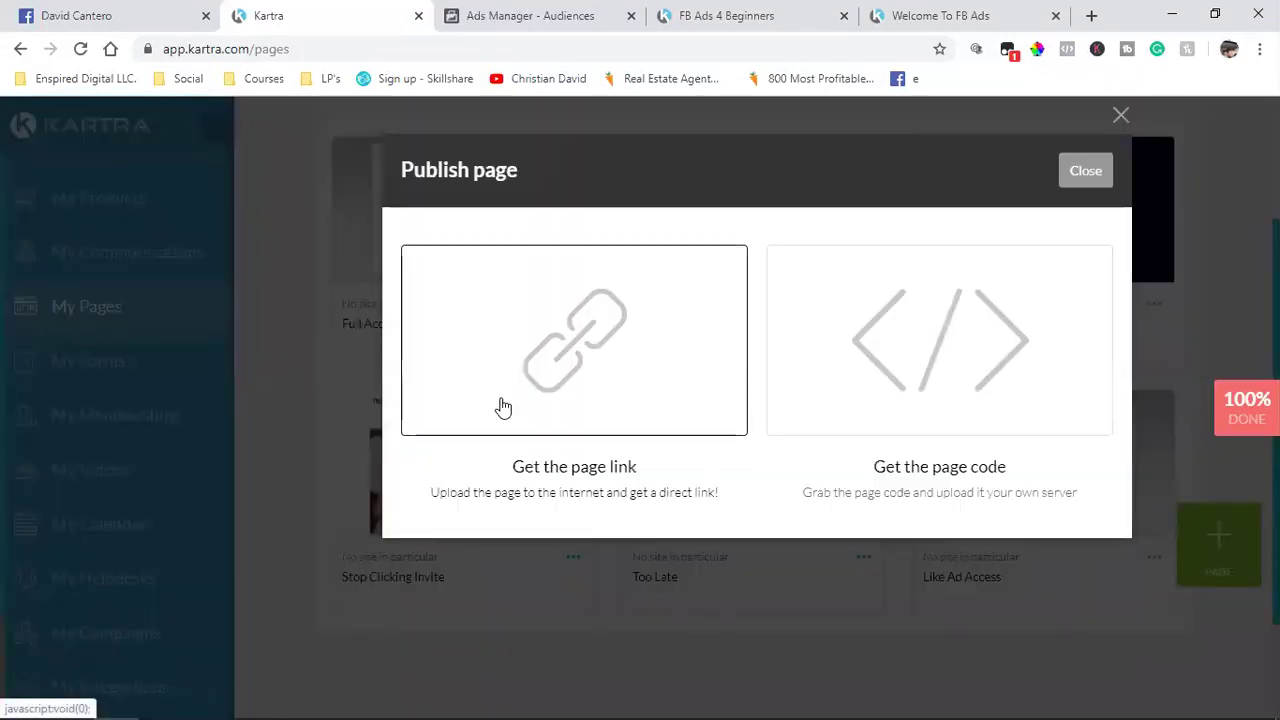
{"action": "left_click", "coordinate": [502, 406]}
{"action": "left_click", "coordinate": [510, 608]}
{"action": "right_click", "coordinate": [510, 608]}
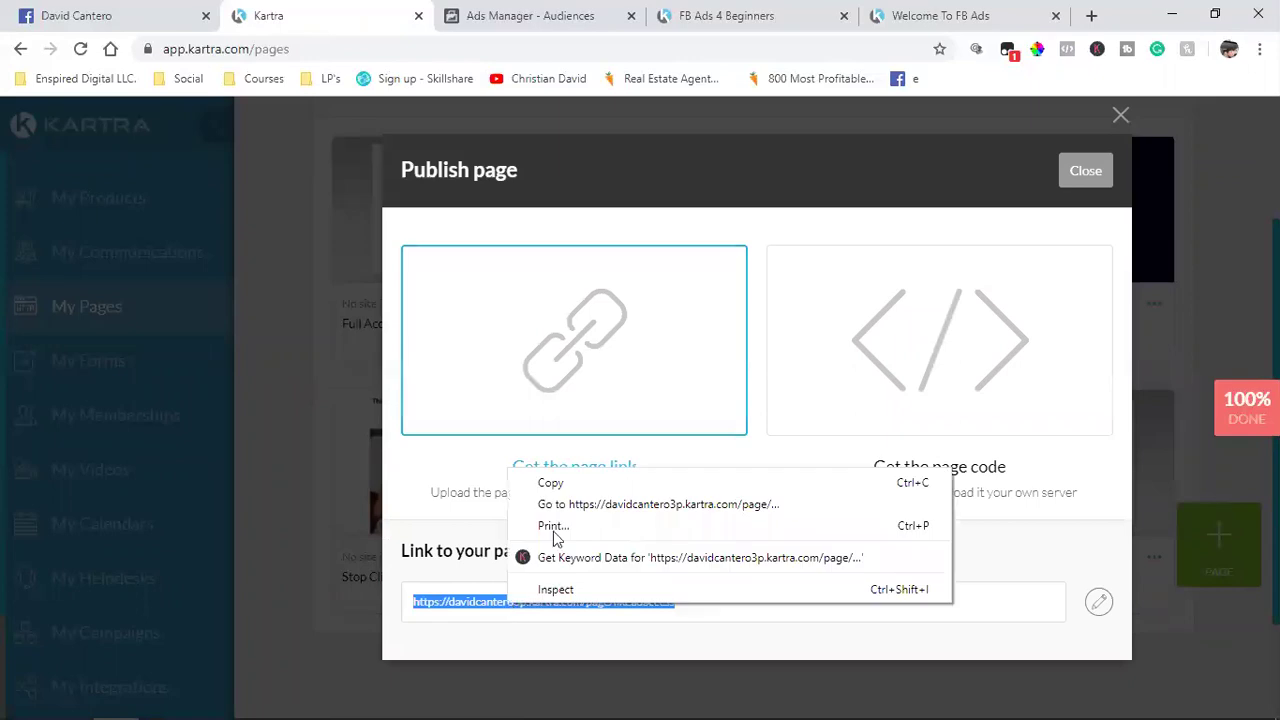
{"action": "left_click", "coordinate": [572, 483]}
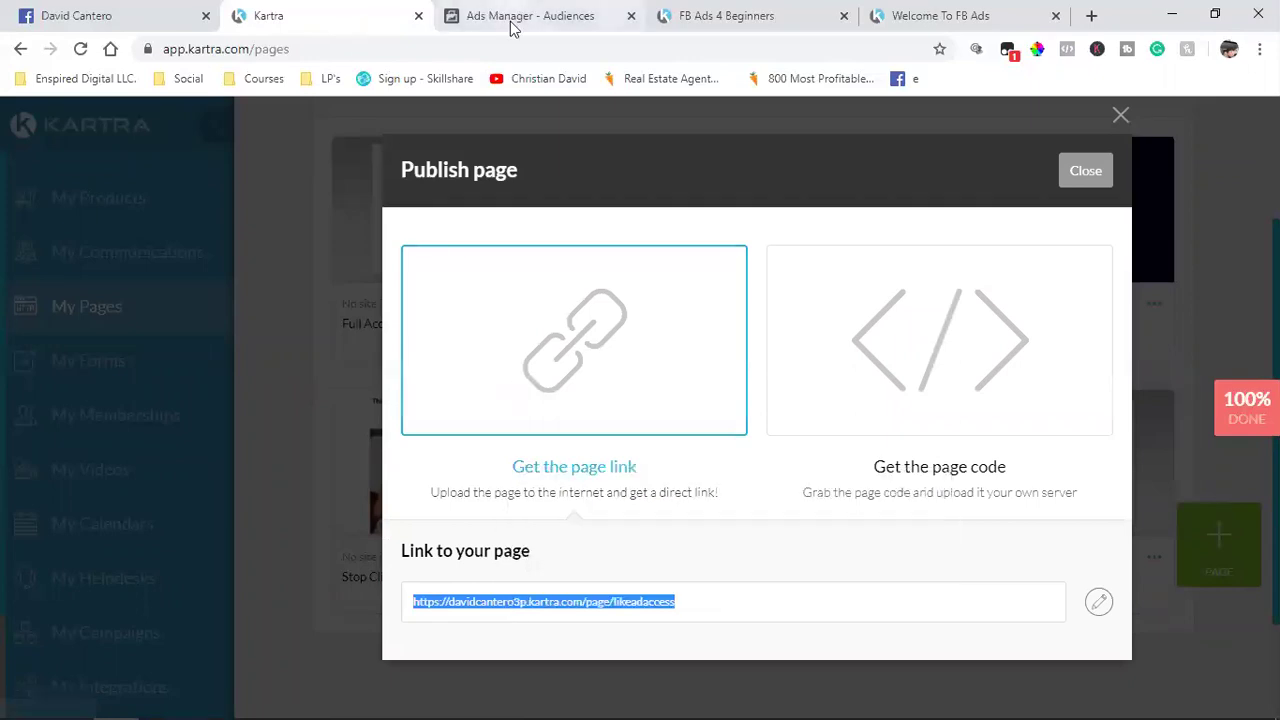
{"action": "left_click", "coordinate": [512, 15]}
{"action": "key", "text": "ctrl+v"}
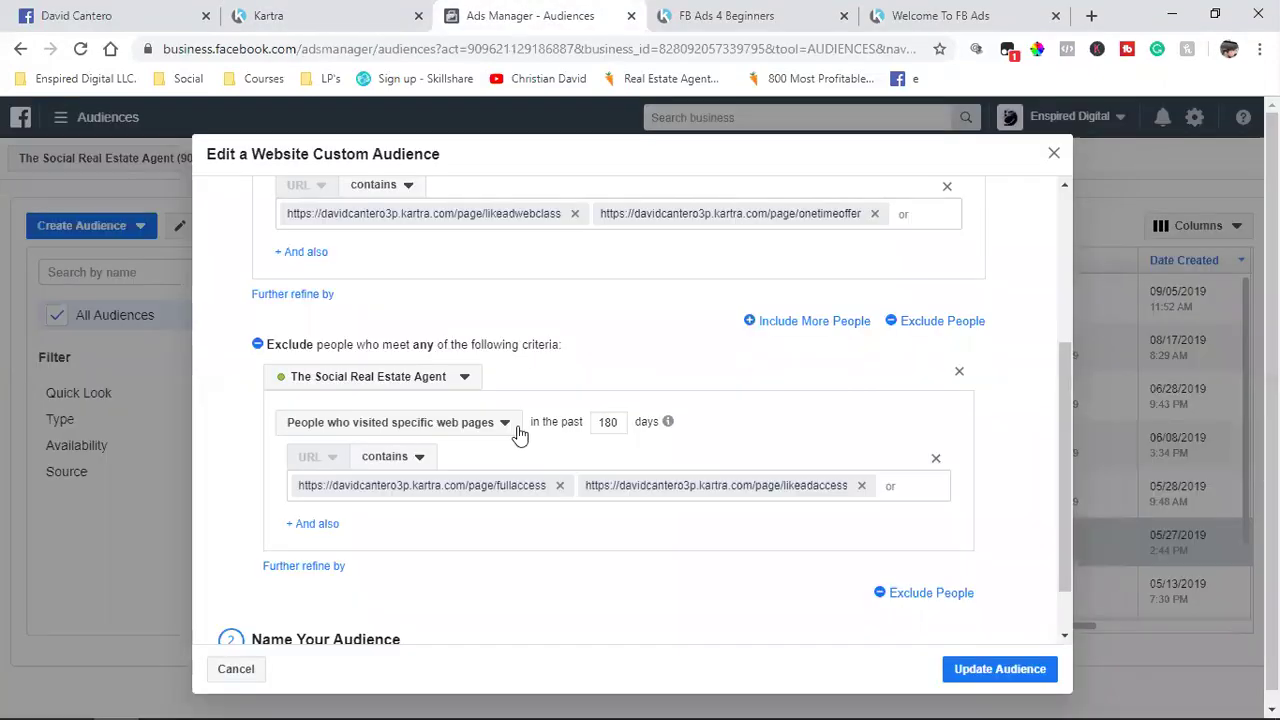
{"action": "scroll", "coordinate": [515, 440], "scroll_direction": "down", "scroll_amount": 1}
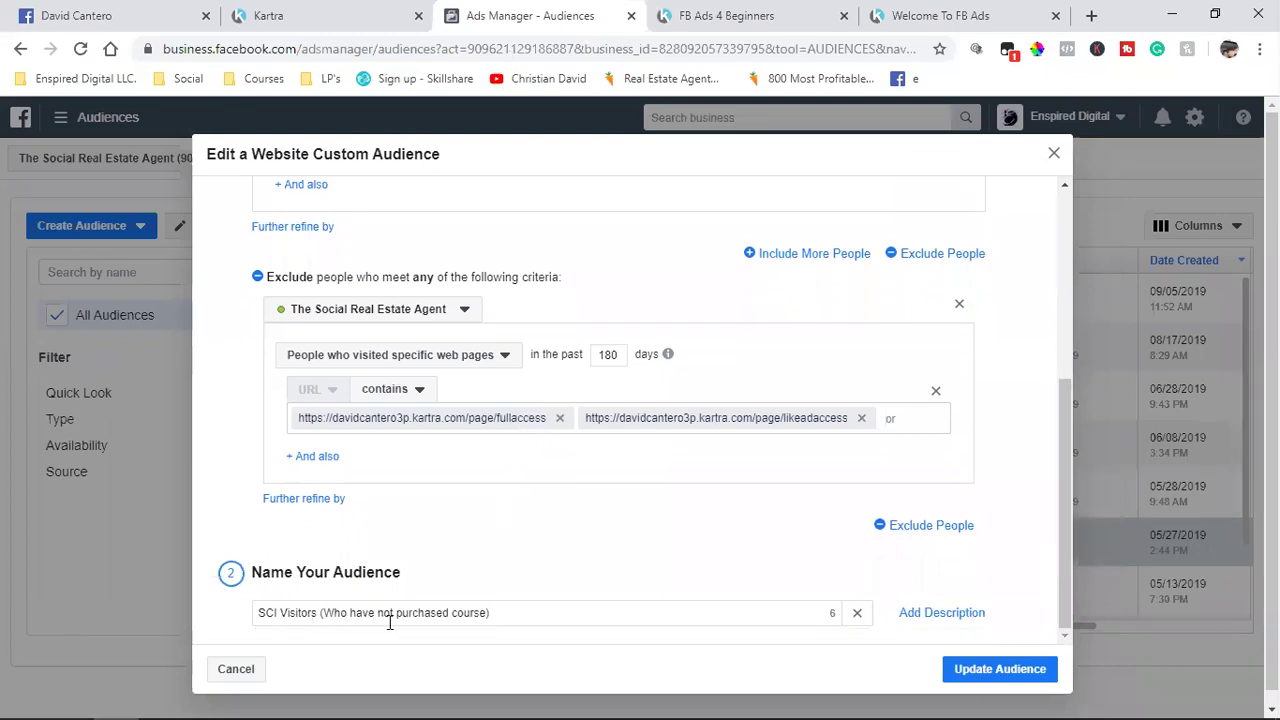
Step: Save SCI Visitors with Update Audience, confirm with Done, and deselect it in the audiences list
{"action": "left_click", "coordinate": [995, 680]}
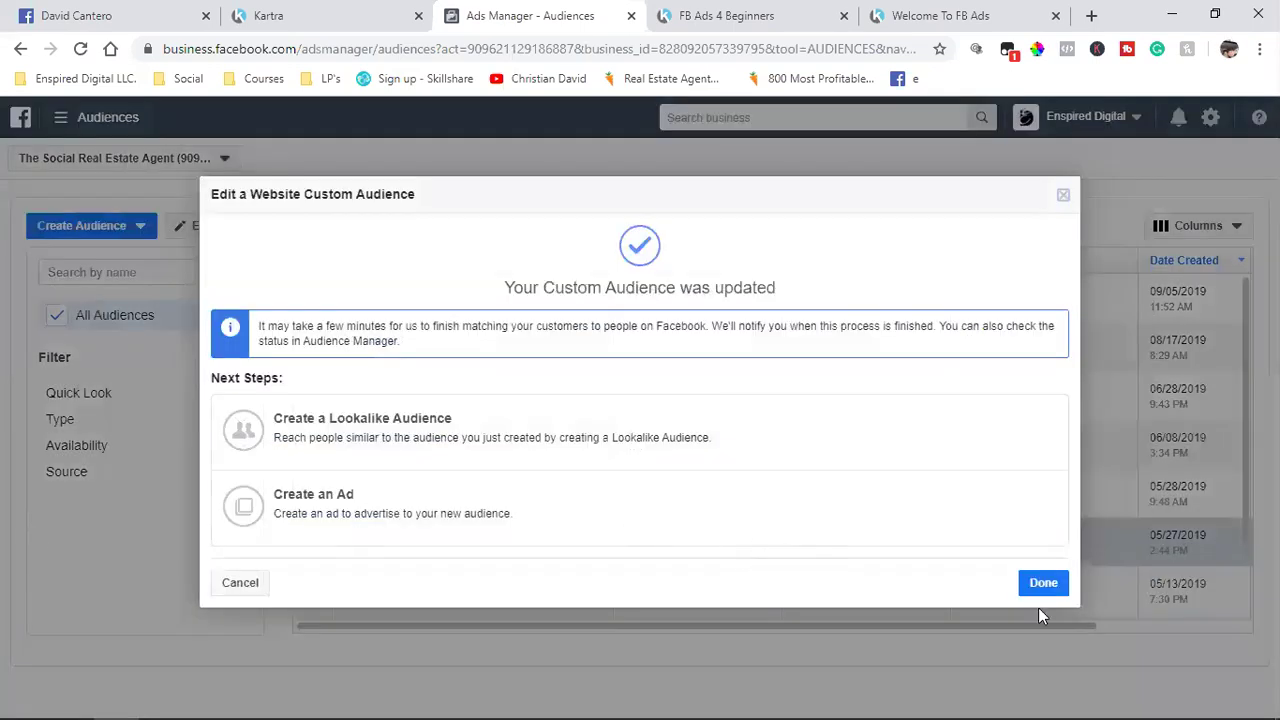
{"action": "left_click", "coordinate": [1060, 594]}
{"action": "scroll", "coordinate": [357, 520], "scroll_direction": "down", "scroll_amount": 1}
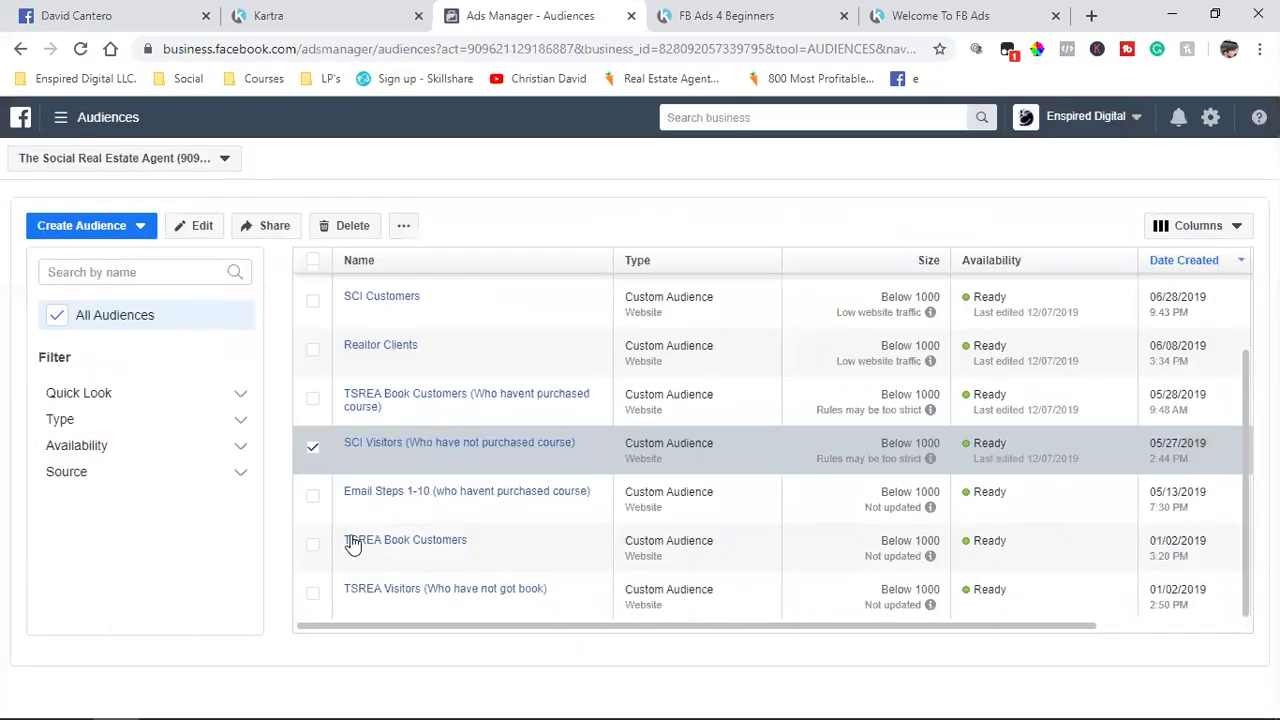
{"action": "mouse_move", "coordinate": [360, 540]}
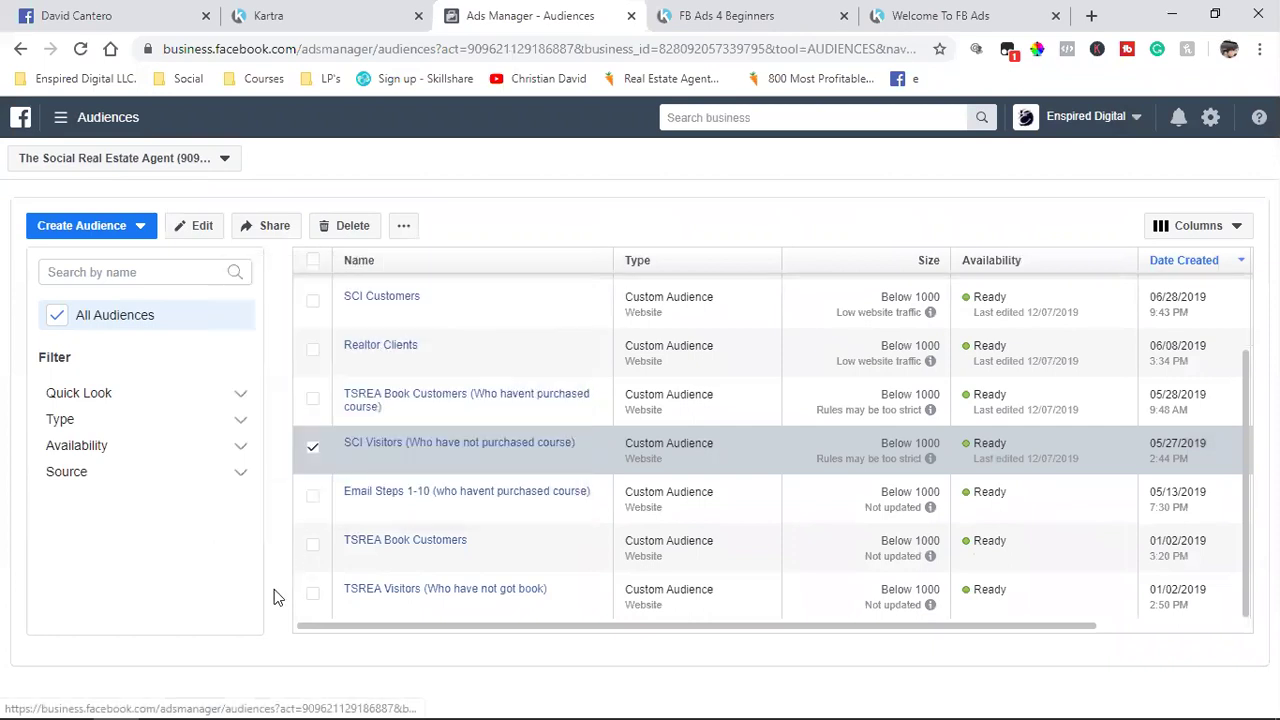
{"action": "left_click", "coordinate": [313, 448]}
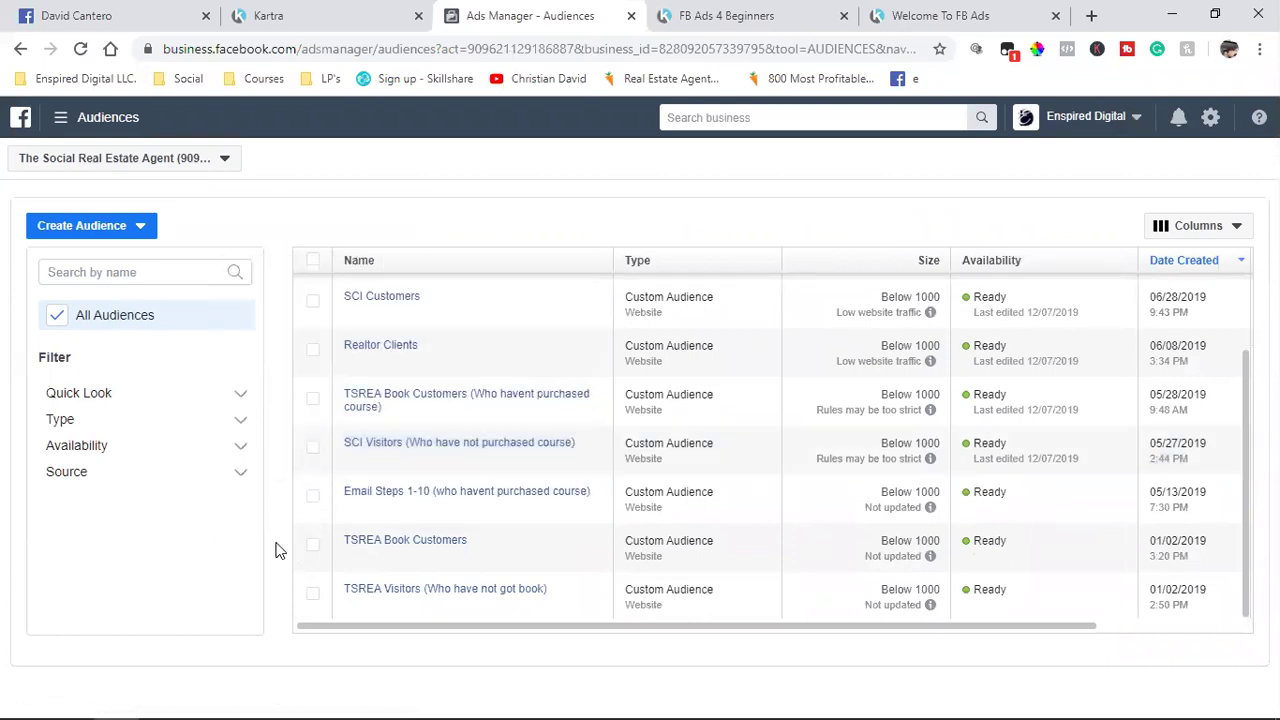
Step: Select Email Steps 1-10 (who havent purchased course) and edit it, showing its thesocialrealestateagent.com URL rules
{"action": "left_click", "coordinate": [313, 500]}
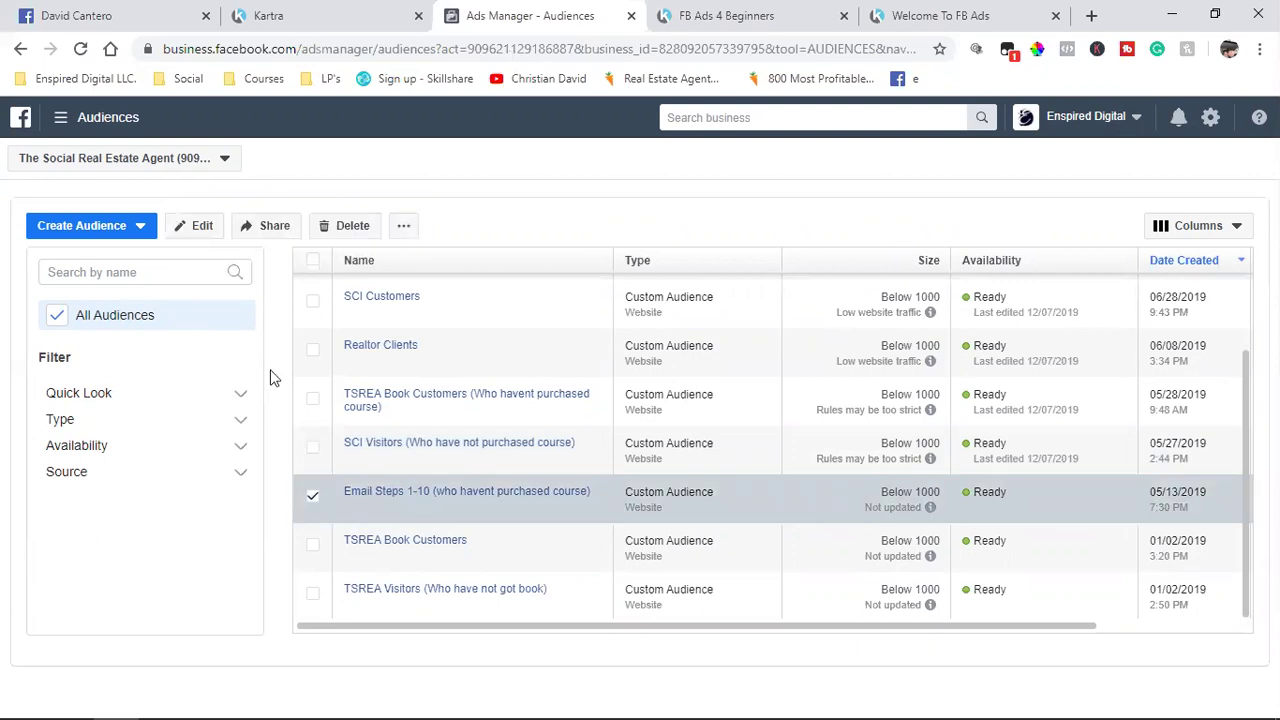
{"action": "left_click", "coordinate": [200, 228]}
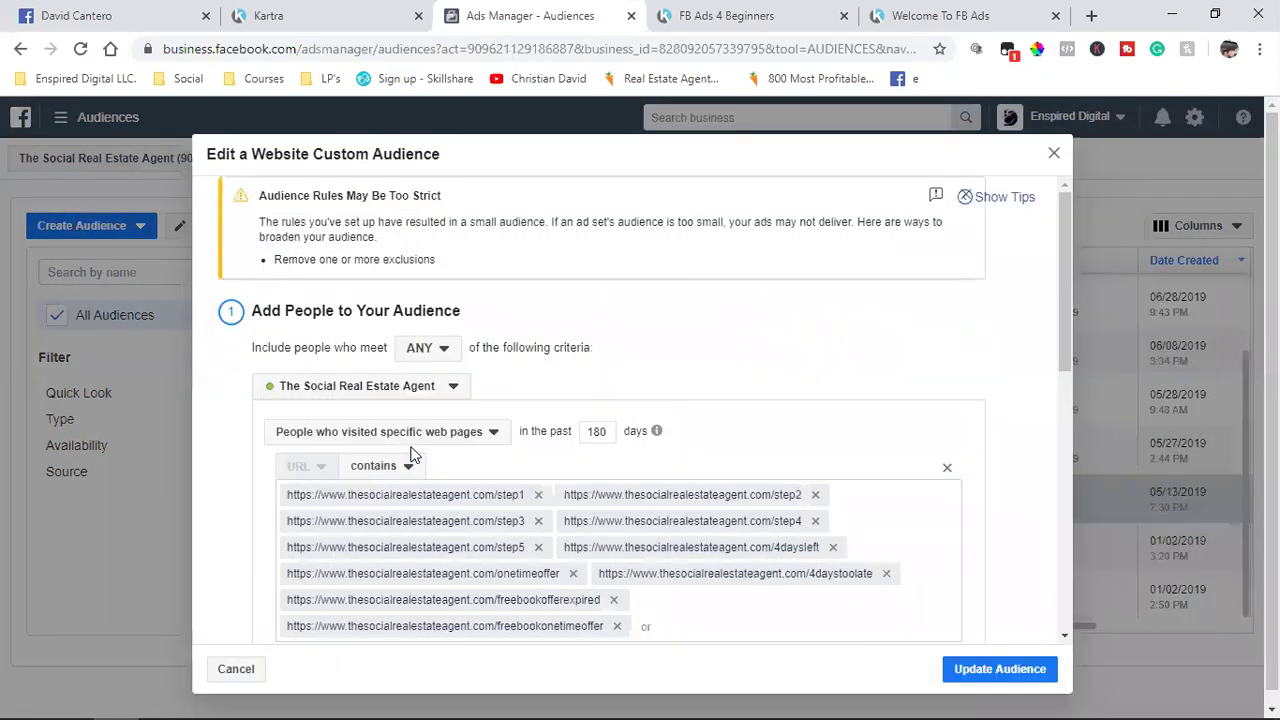
{"action": "scroll", "coordinate": [412, 453], "scroll_direction": "down", "scroll_amount": 1}
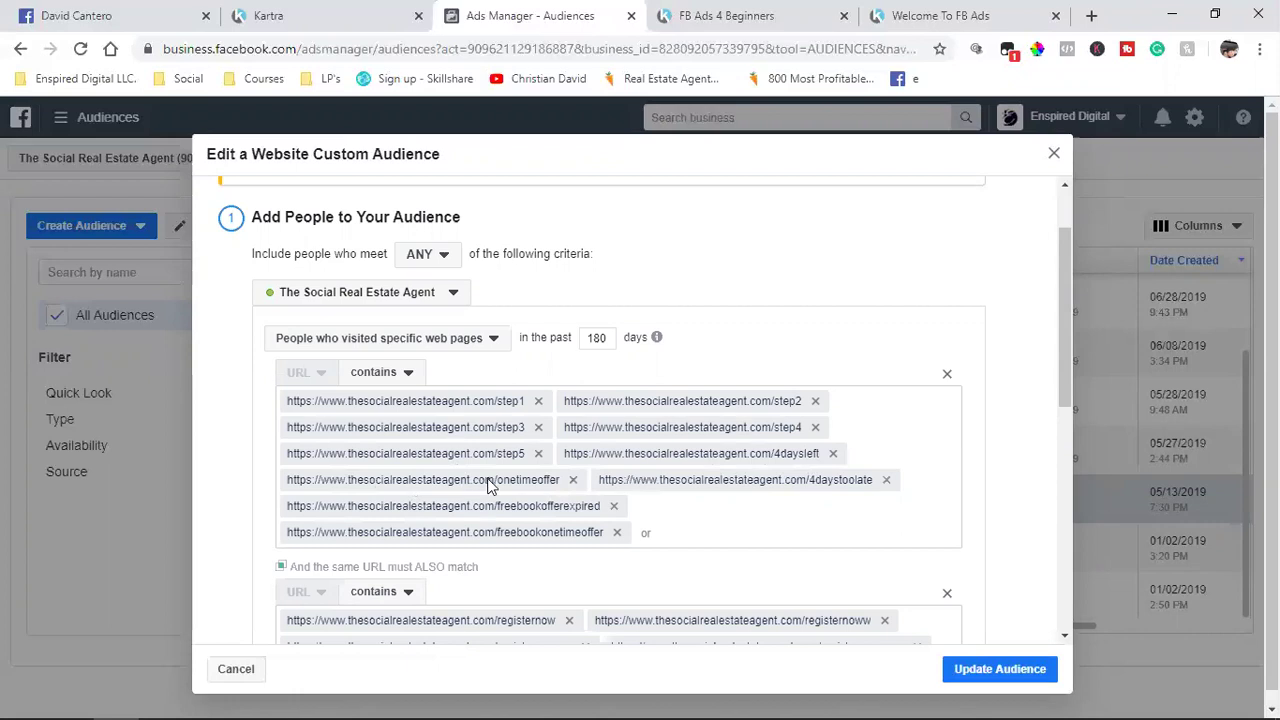
Step: Delete the stopclickinginvite.com/likeadaccess and stopclickinginvite.com/fullaccess tags from the Exclude URL box
{"action": "scroll", "coordinate": [486, 485], "scroll_direction": "down", "scroll_amount": 10}
{"action": "scroll", "coordinate": [489, 486], "scroll_direction": "up", "scroll_amount": 1}
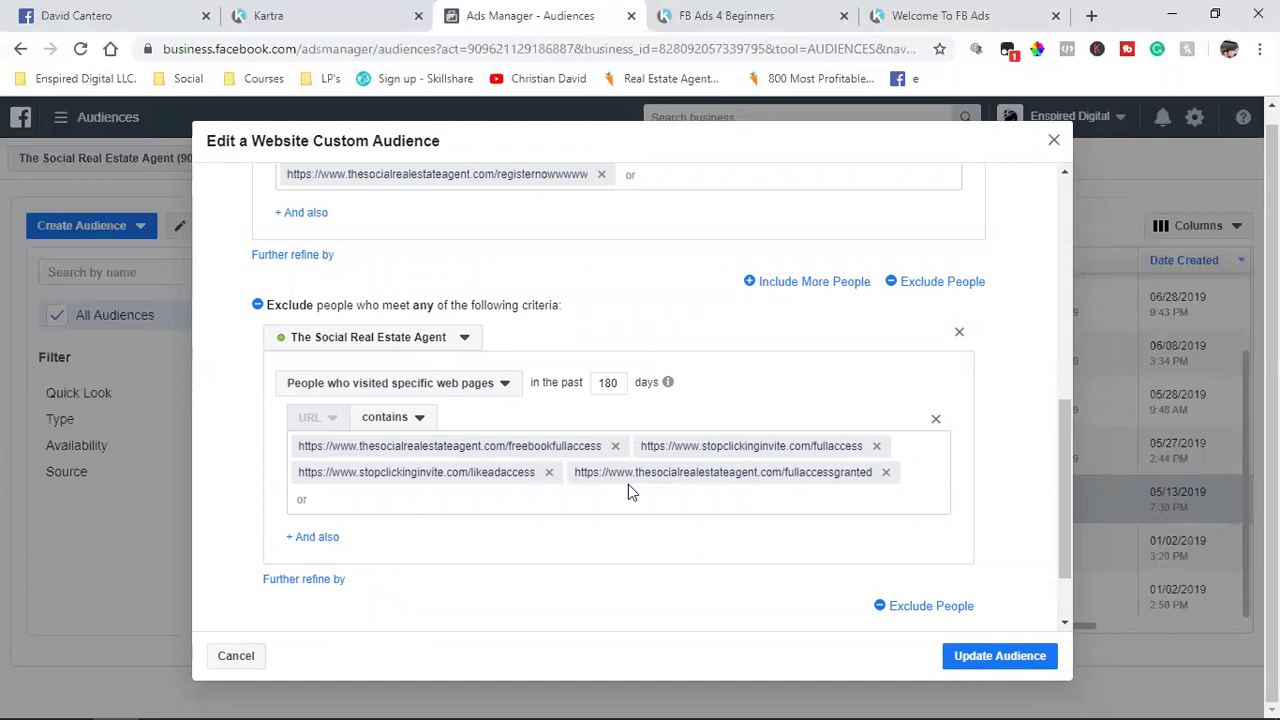
{"action": "left_click", "coordinate": [549, 472]}
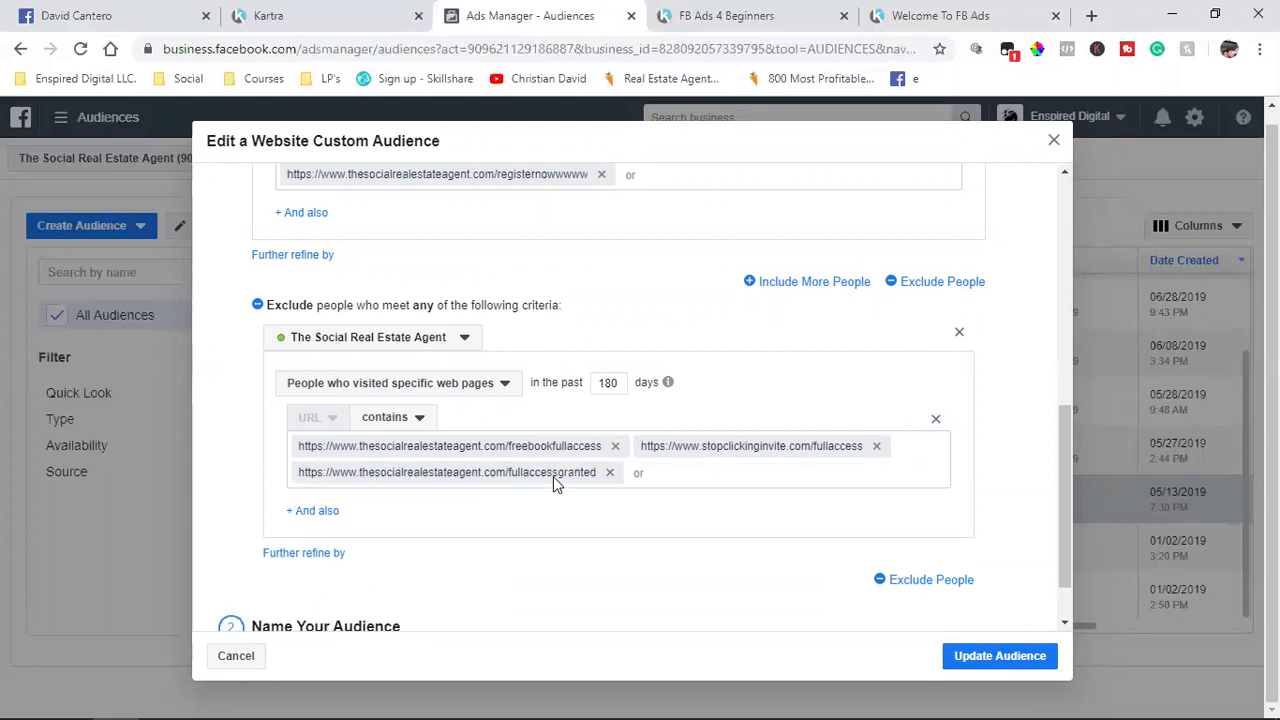
{"action": "left_click", "coordinate": [877, 447]}
Step: Copy the Kartra Full Access page link and paste it into the audience's excluded URLs
{"action": "left_click", "coordinate": [262, 12]}
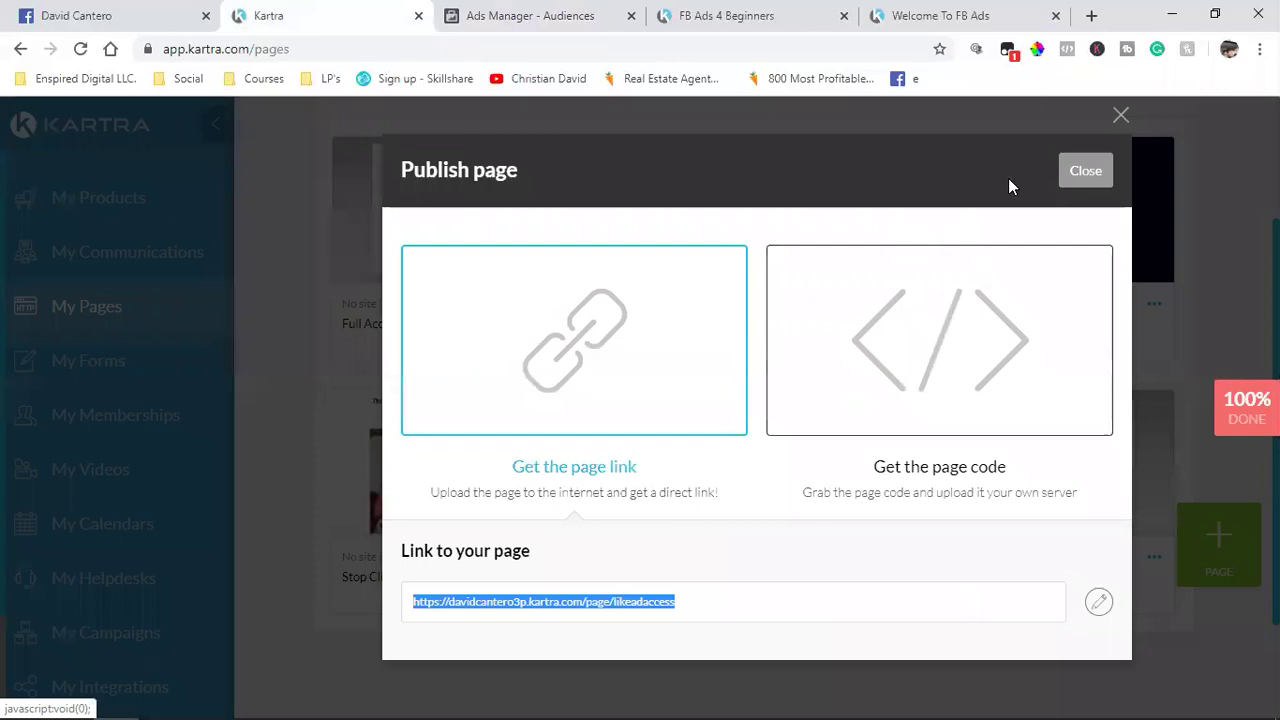
{"action": "left_click", "coordinate": [1085, 170]}
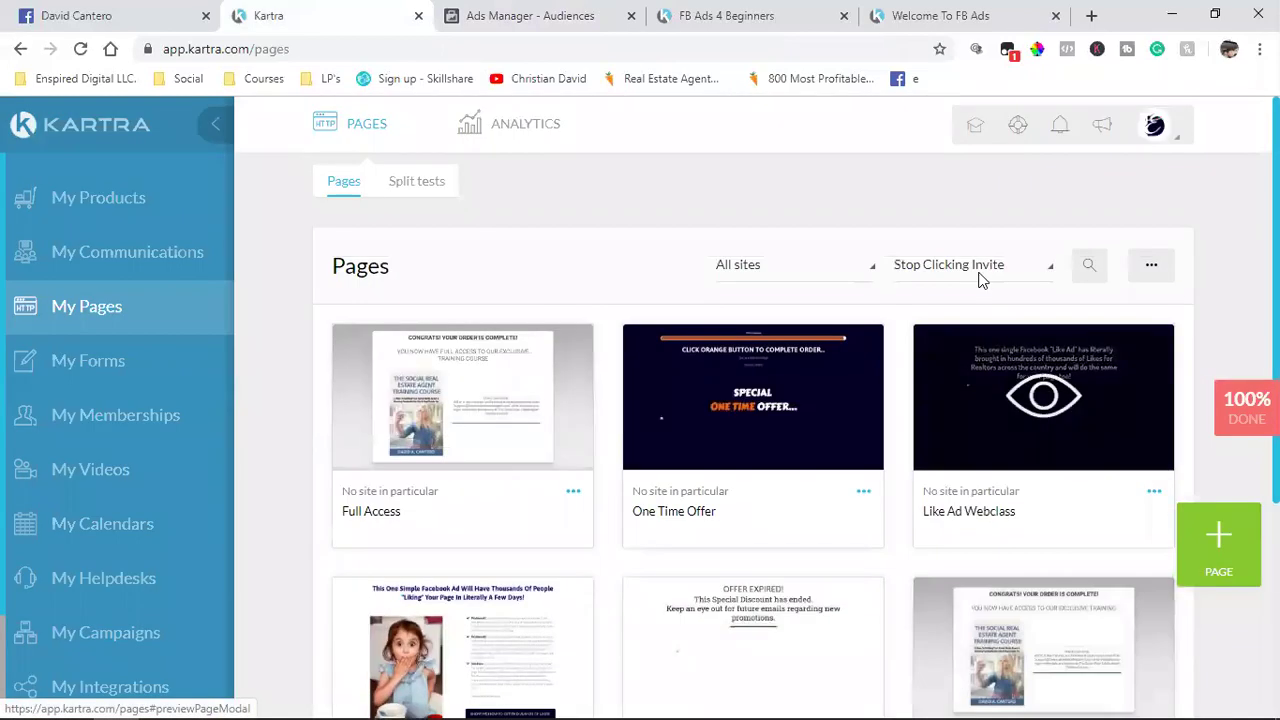
{"action": "scroll", "coordinate": [830, 445], "scroll_direction": "down", "scroll_amount": 1}
{"action": "scroll", "coordinate": [825, 439], "scroll_direction": "down", "scroll_amount": 1}
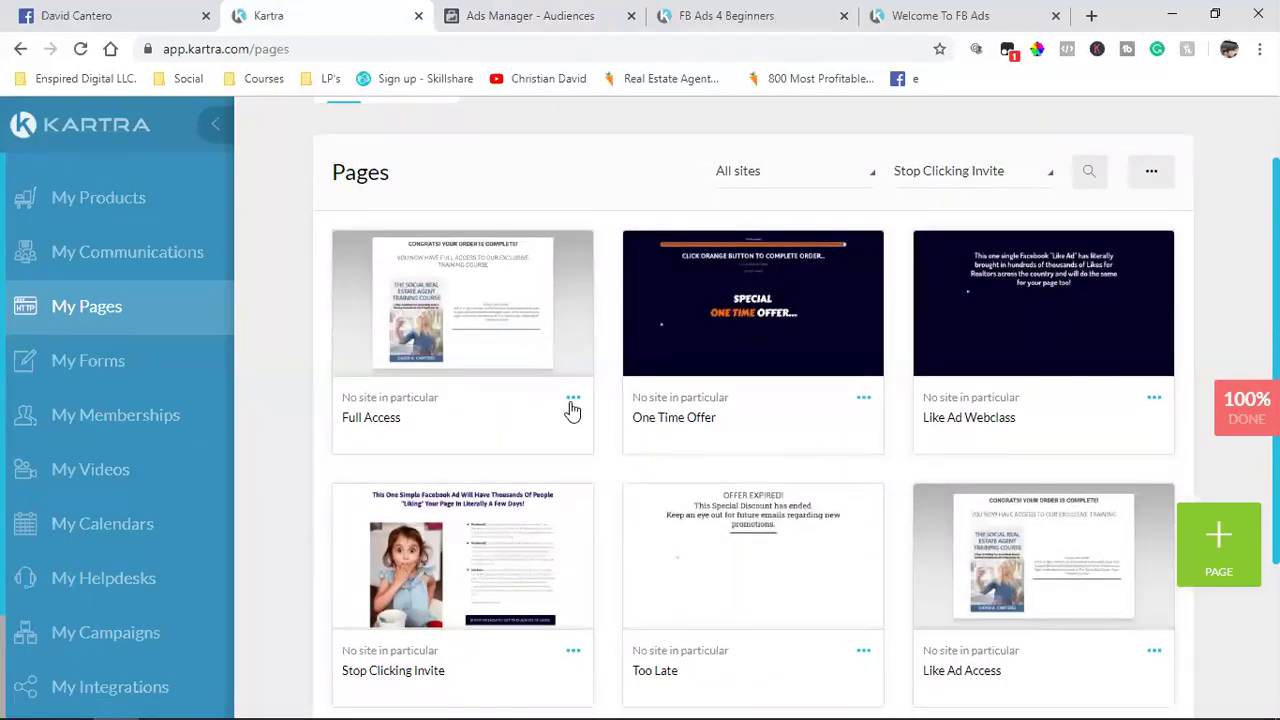
{"action": "left_click", "coordinate": [572, 399]}
{"action": "left_click", "coordinate": [652, 349]}
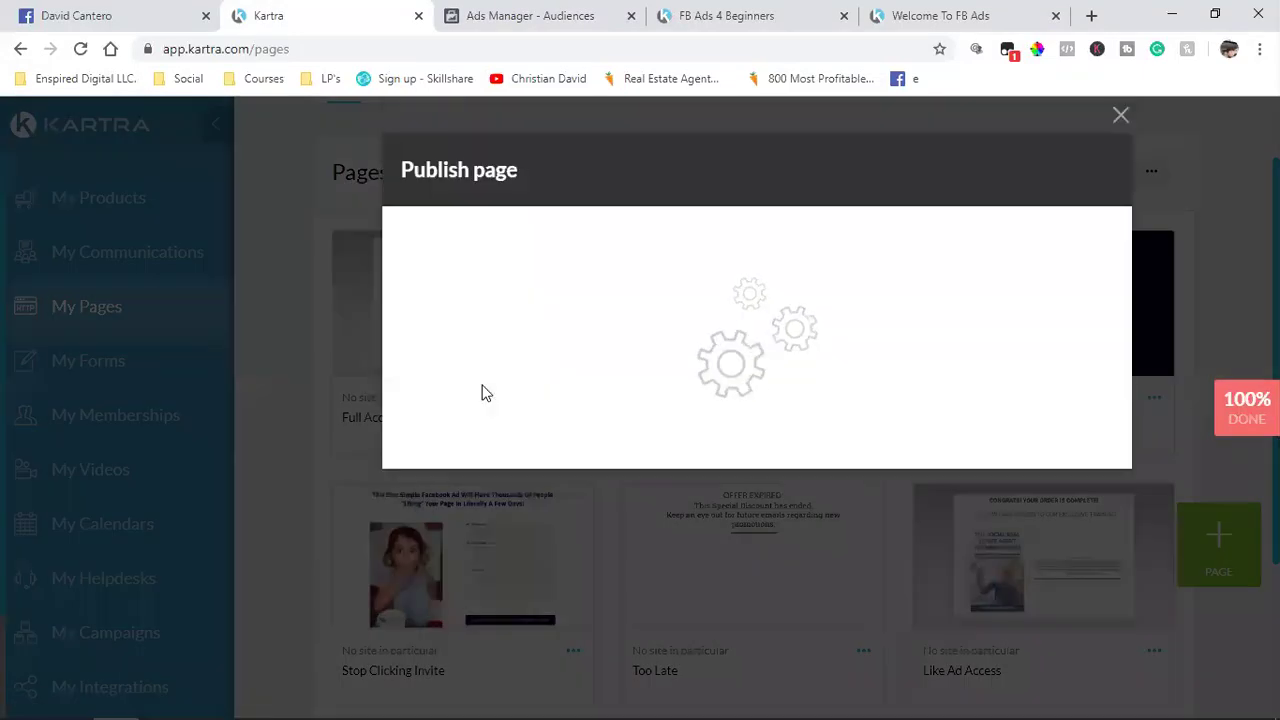
{"action": "left_click", "coordinate": [484, 394]}
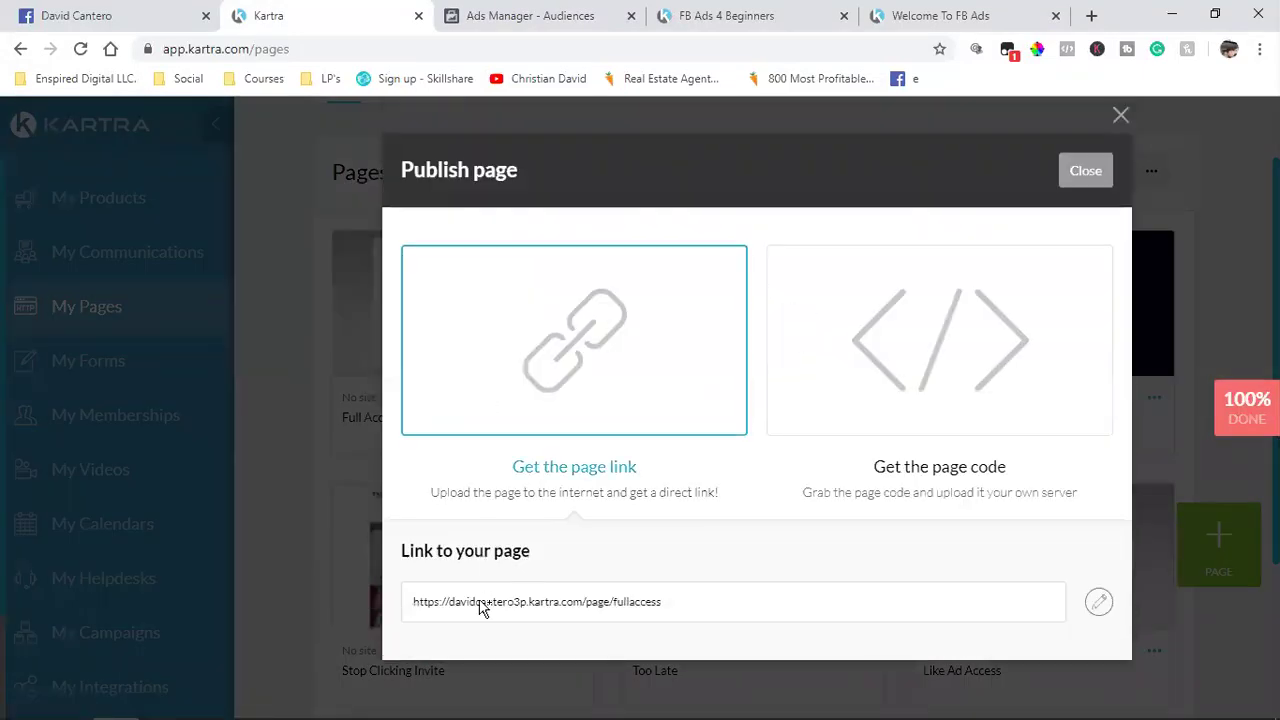
{"action": "left_click", "coordinate": [480, 607]}
{"action": "right_click", "coordinate": [480, 600]}
{"action": "left_click", "coordinate": [524, 482]}
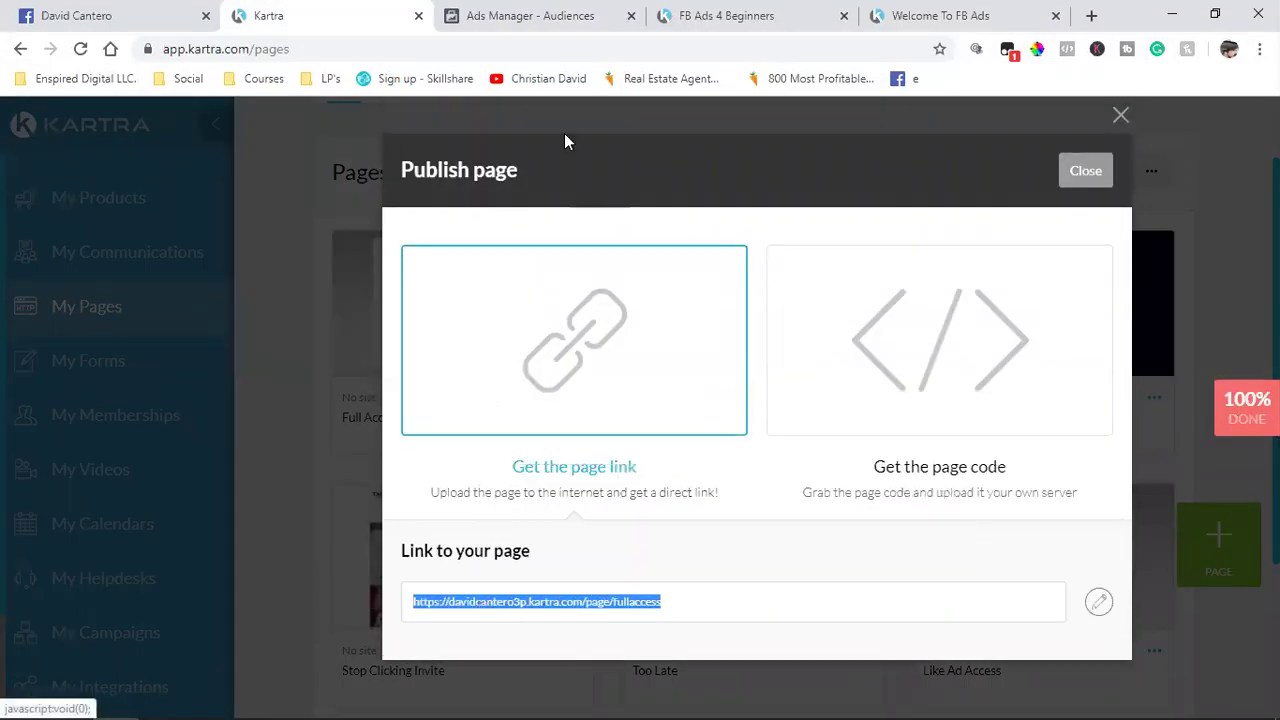
{"action": "left_click", "coordinate": [517, 15]}
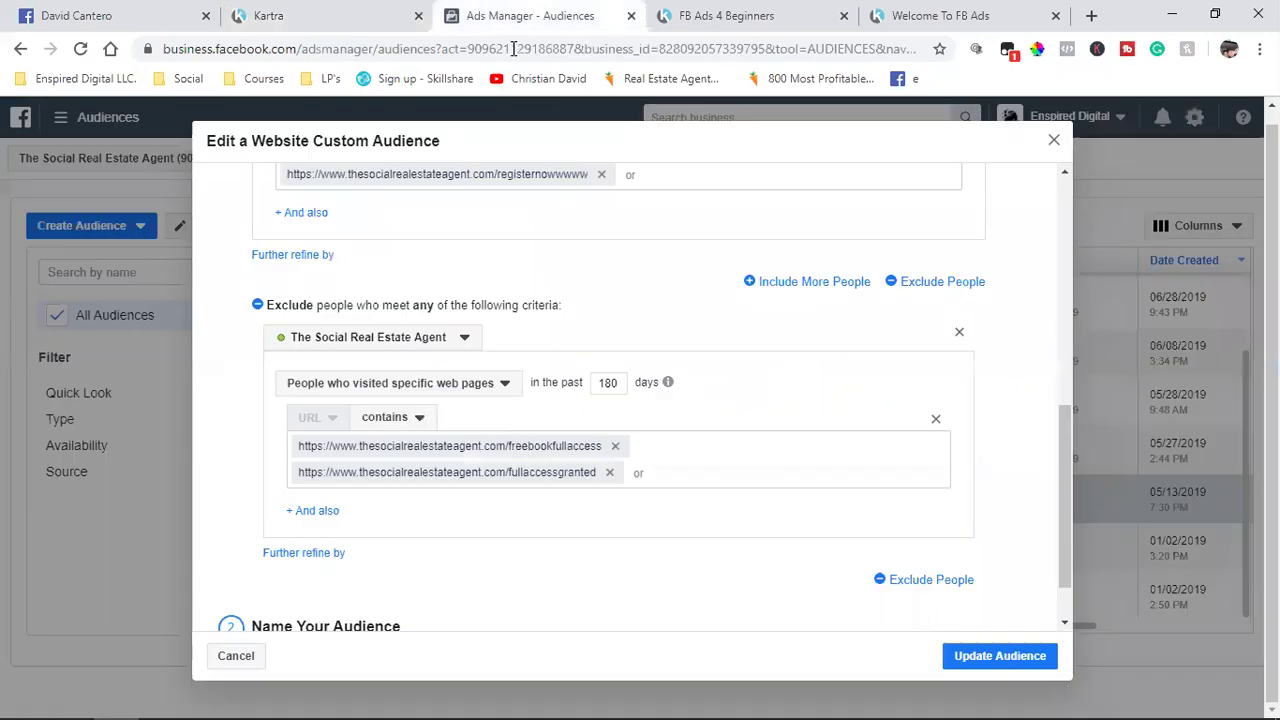
{"action": "left_click", "coordinate": [700, 480]}
{"action": "key", "text": "ctrl+v"}
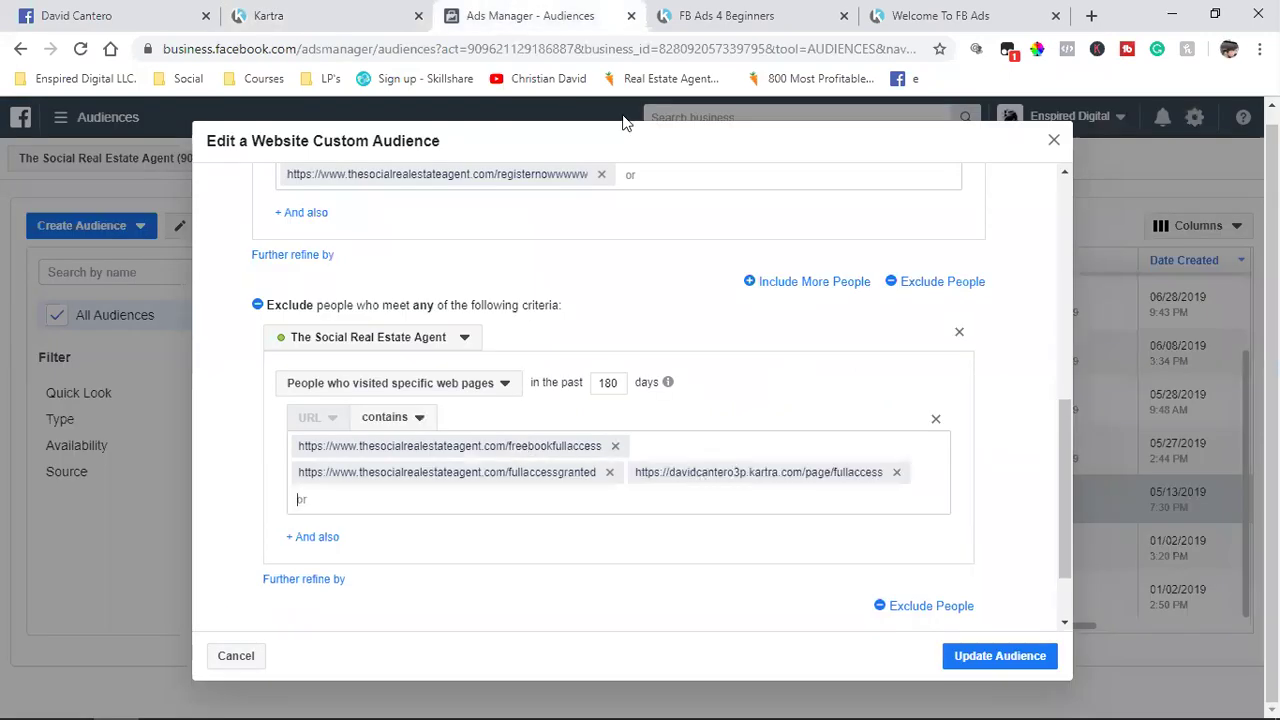
{"action": "key", "text": "ctrl+shift+Tab"}
Step: Copy the Kartra Like Ad Access page link and paste it into the excluded URLs
{"action": "left_click", "coordinate": [1083, 174]}
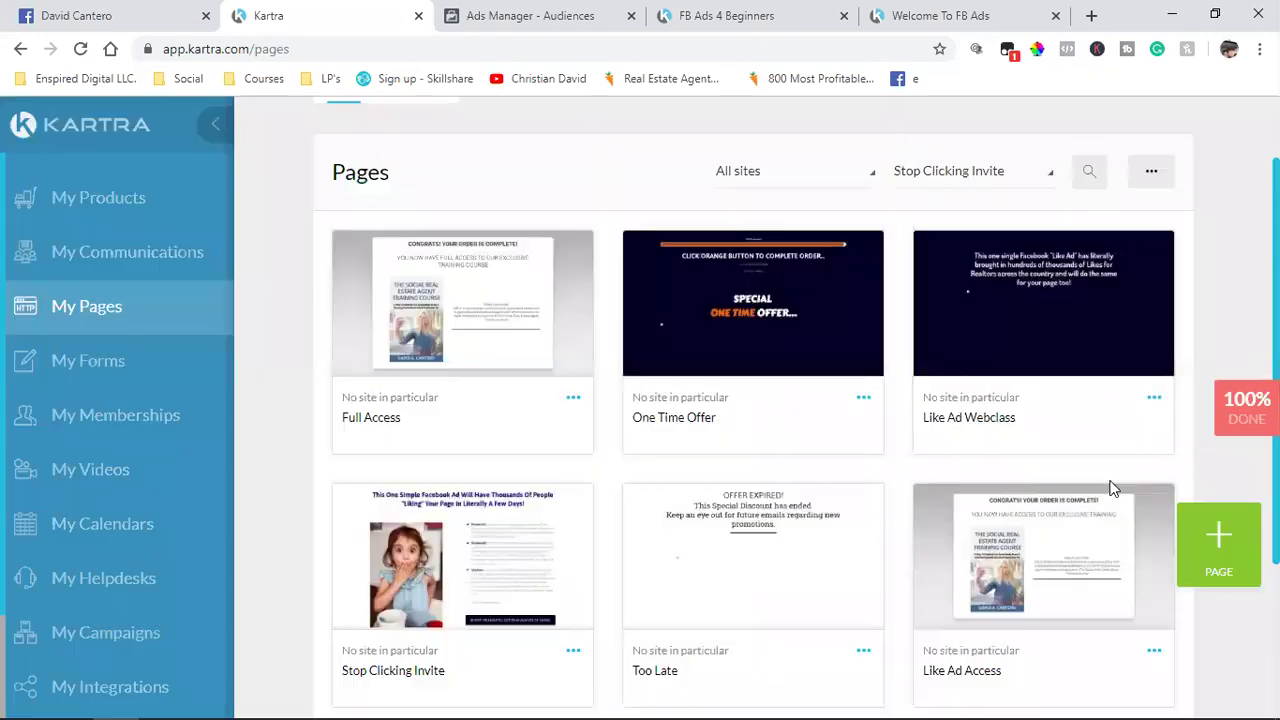
{"action": "left_click", "coordinate": [1154, 650]}
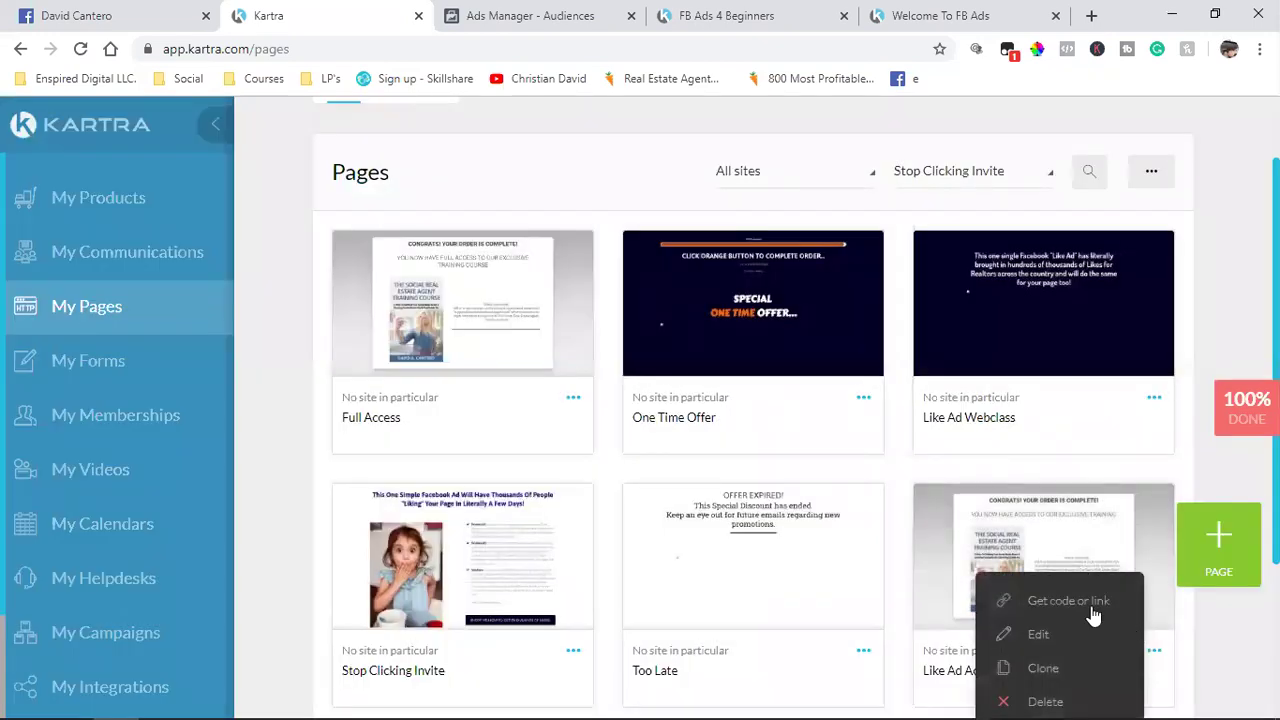
{"action": "left_click", "coordinate": [1048, 603]}
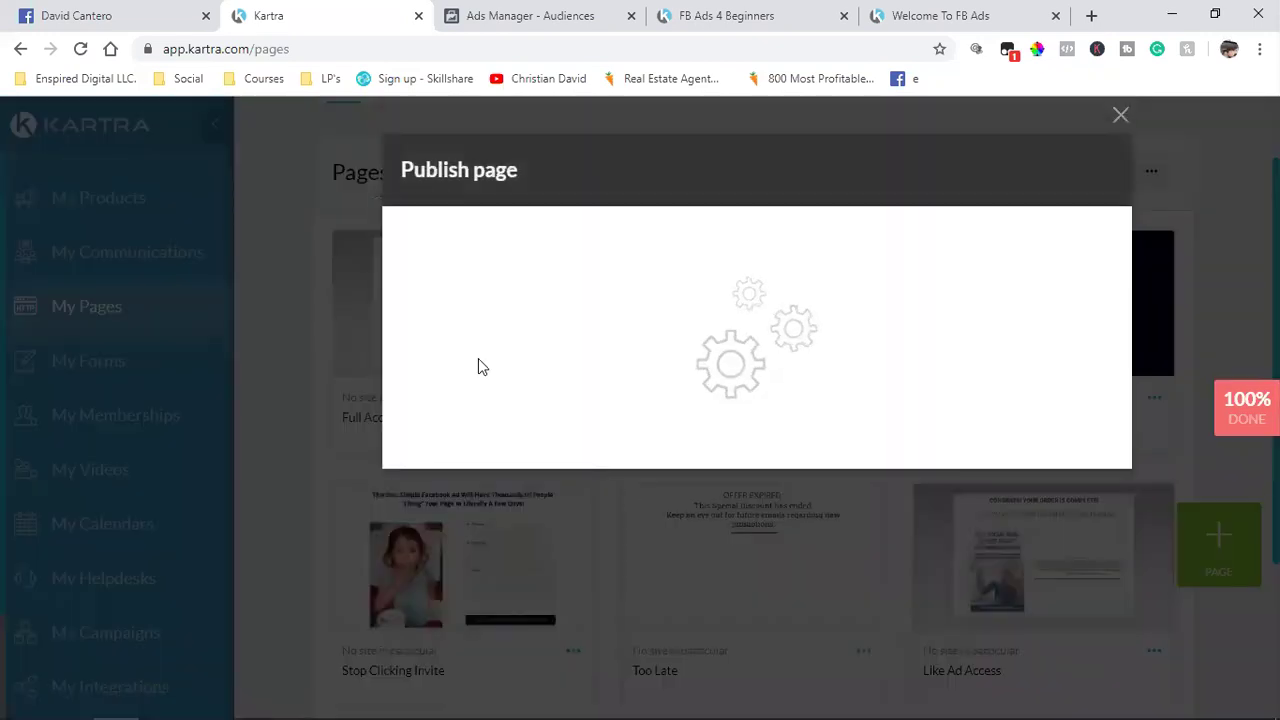
{"action": "left_click", "coordinate": [480, 368]}
{"action": "left_click", "coordinate": [500, 605]}
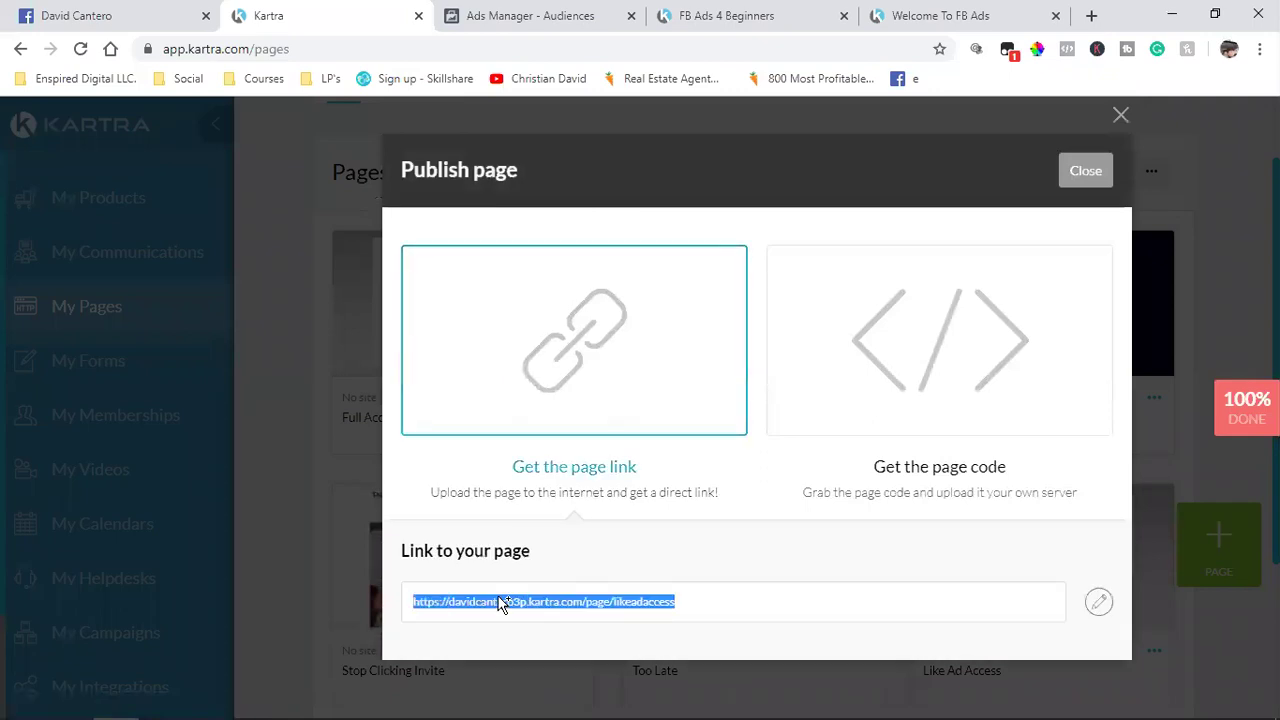
{"action": "right_click", "coordinate": [487, 610]}
{"action": "left_click", "coordinate": [529, 406]}
{"action": "left_click", "coordinate": [512, 8]}
{"action": "key", "text": "ctrl+v"}
Step: Change the audience name from 1-10 to 'Email Steps 1-5 (who havent purchased course)'
{"action": "scroll", "coordinate": [478, 400], "scroll_direction": "up", "scroll_amount": 5}
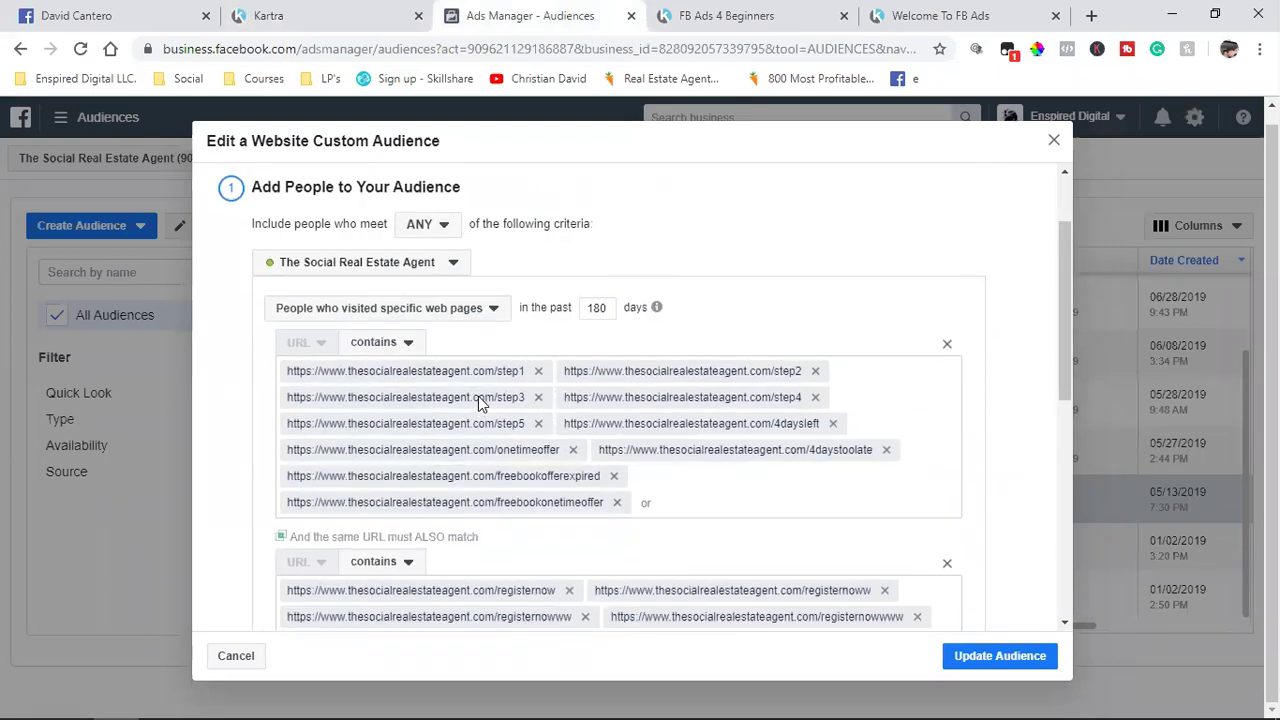
{"action": "scroll", "coordinate": [478, 400], "scroll_direction": "down", "scroll_amount": 10}
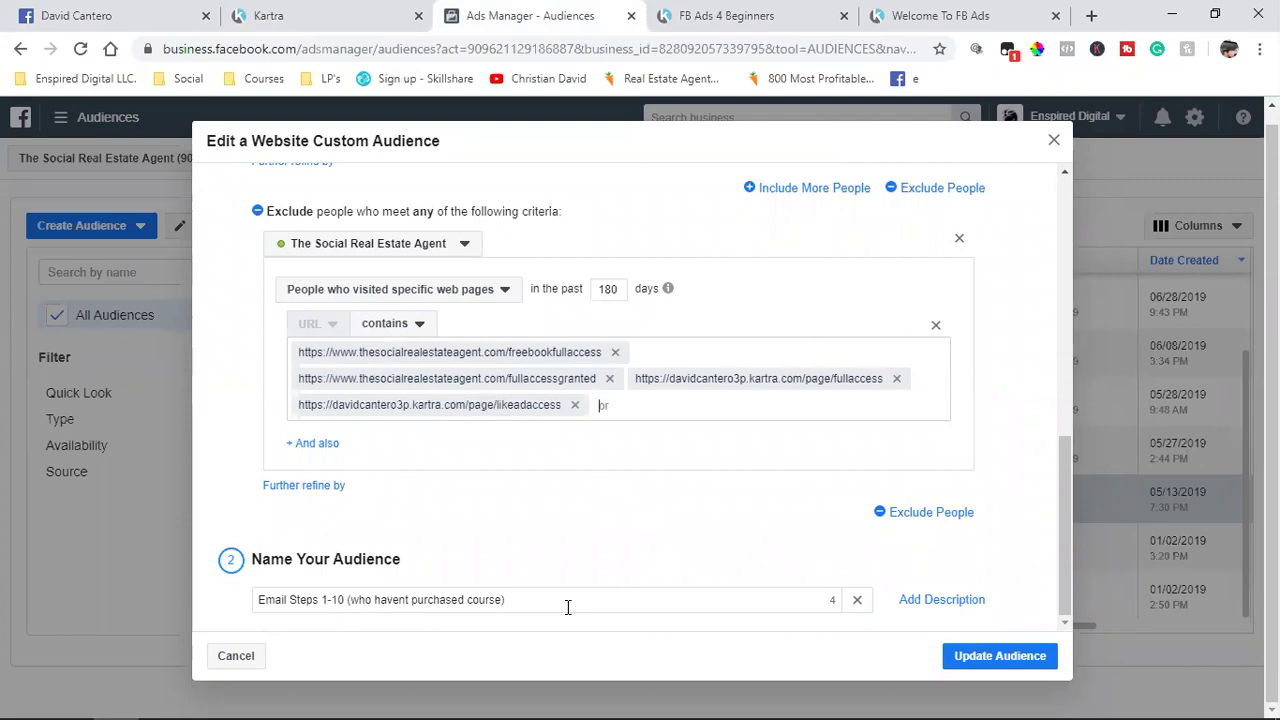
{"action": "left_click", "coordinate": [343, 599]}
{"action": "key", "text": "BackSpace"}
{"action": "key", "text": "BackSpace"}
{"action": "type", "text": "5"}
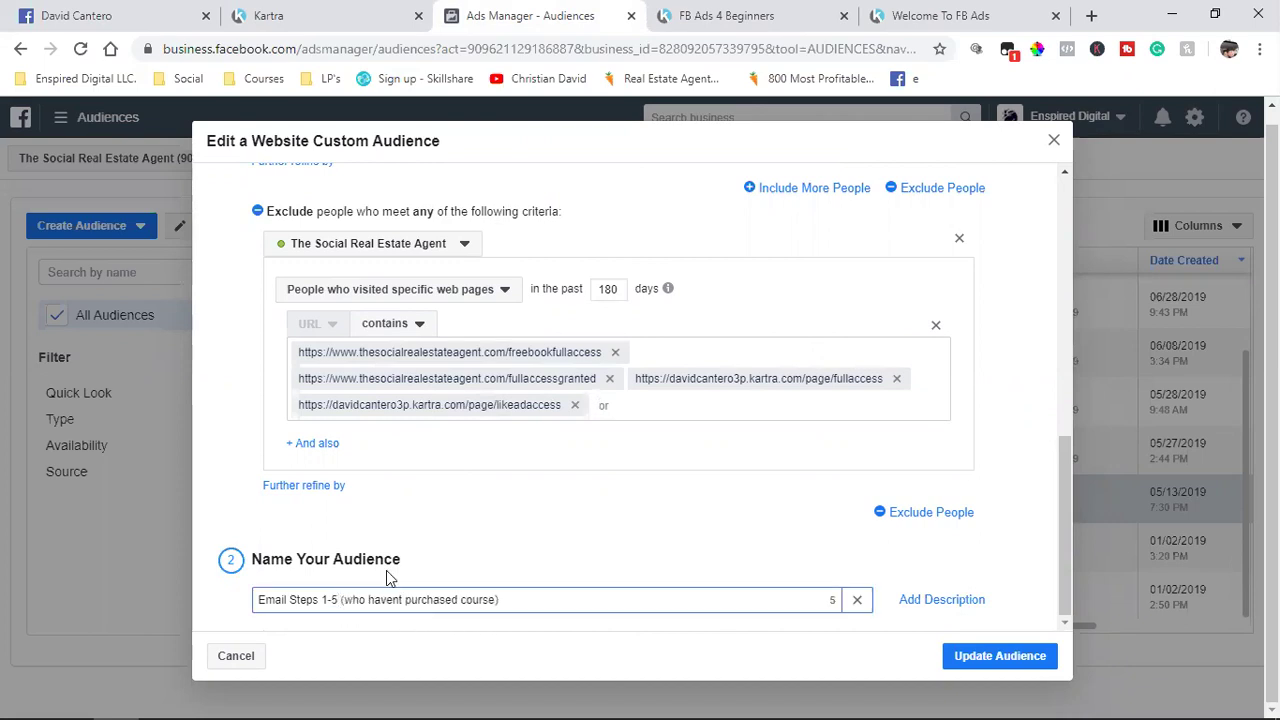
Step: Remove the registernow 'same URL must also match' condition
{"action": "scroll", "coordinate": [460, 565], "scroll_direction": "up", "scroll_amount": 2}
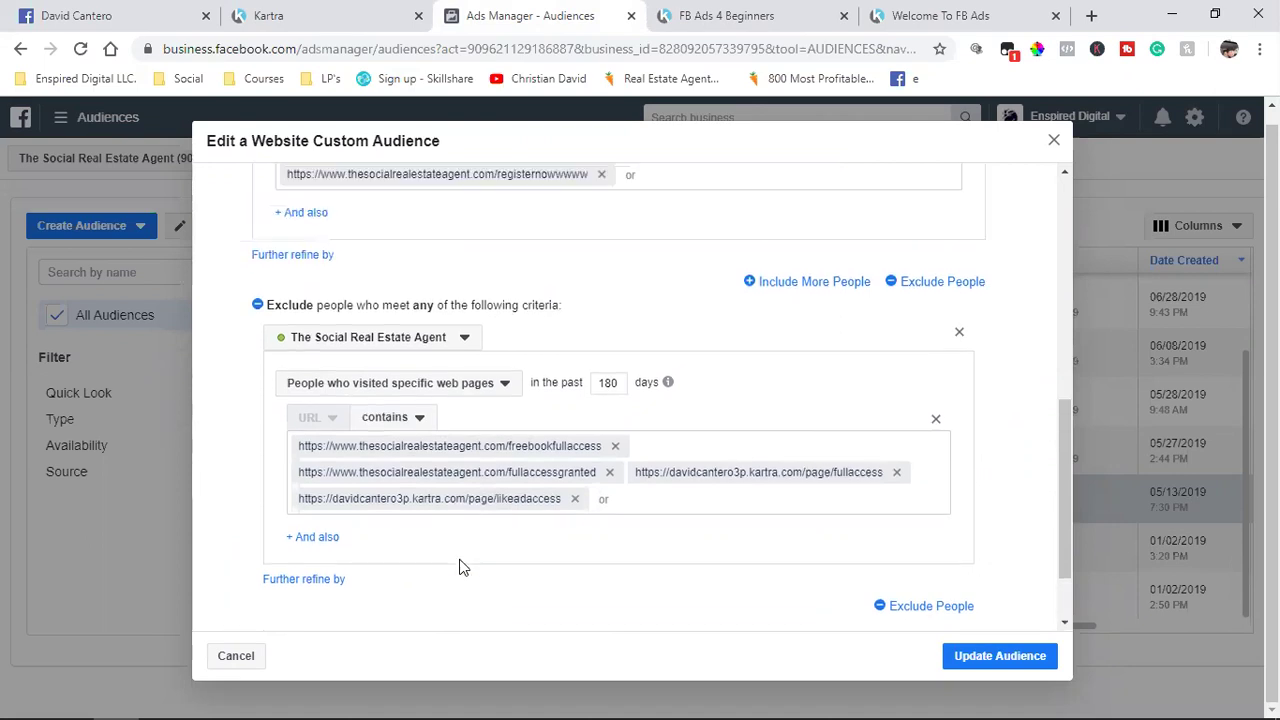
{"action": "scroll", "coordinate": [460, 565], "scroll_direction": "up", "scroll_amount": 2}
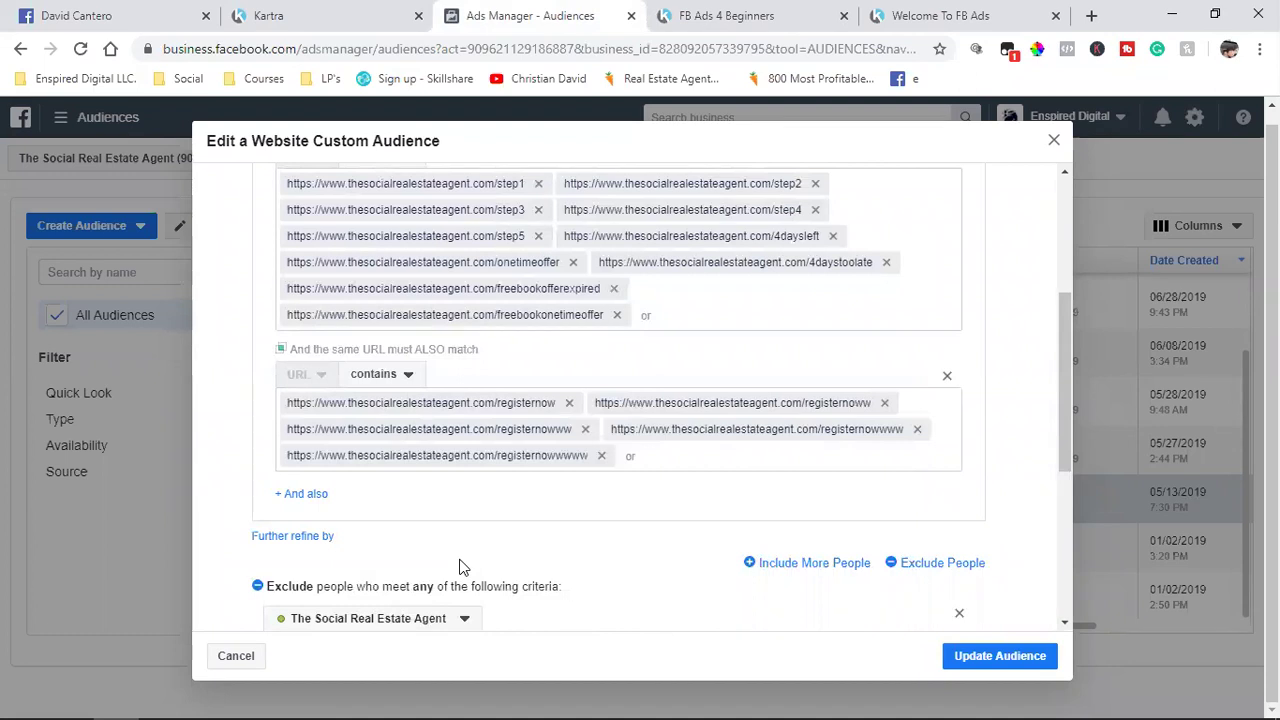
{"action": "scroll", "coordinate": [460, 567], "scroll_direction": "down", "scroll_amount": 2}
{"action": "scroll", "coordinate": [460, 567], "scroll_direction": "up", "scroll_amount": 3}
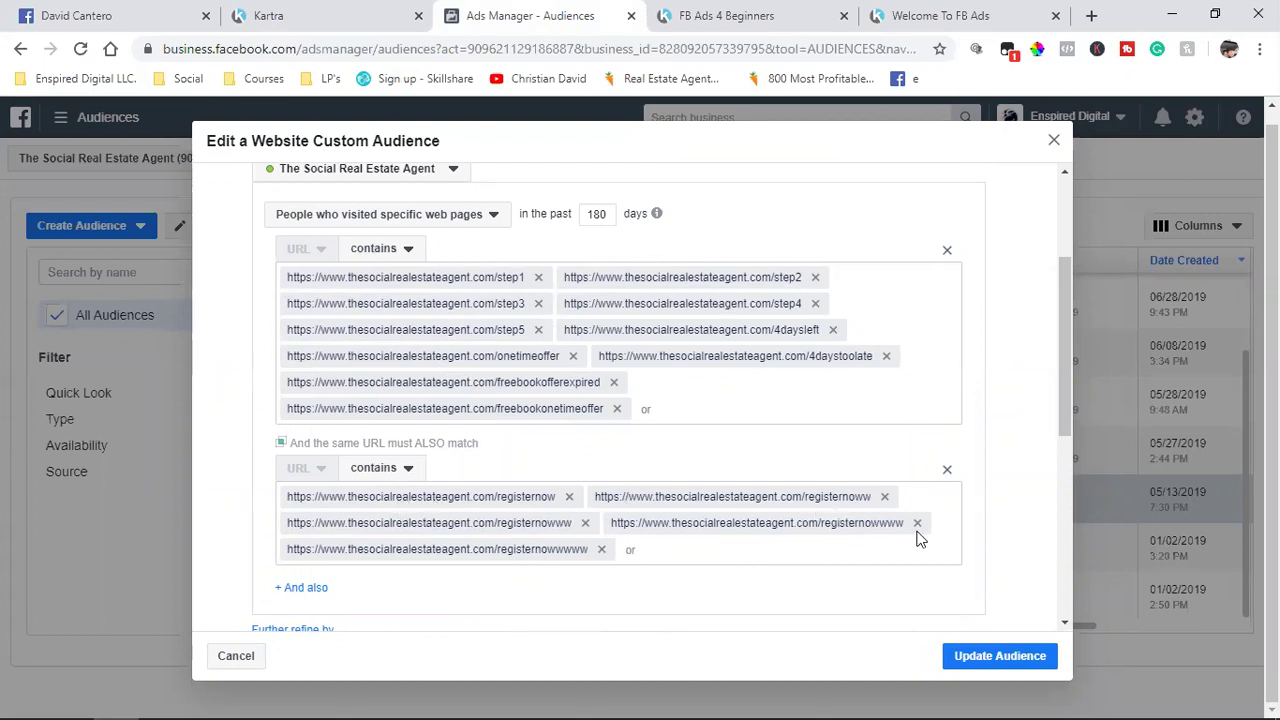
{"action": "left_click", "coordinate": [947, 474]}
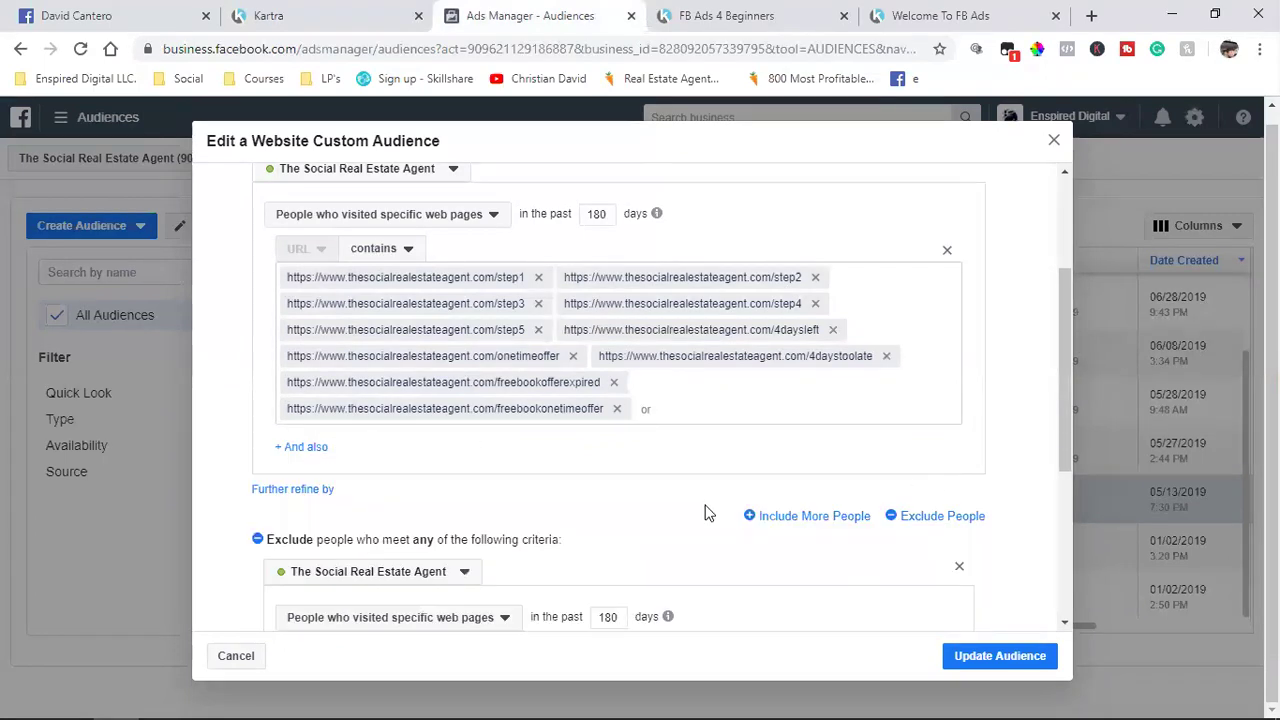
{"action": "scroll", "coordinate": [705, 513], "scroll_direction": "down", "scroll_amount": 5}
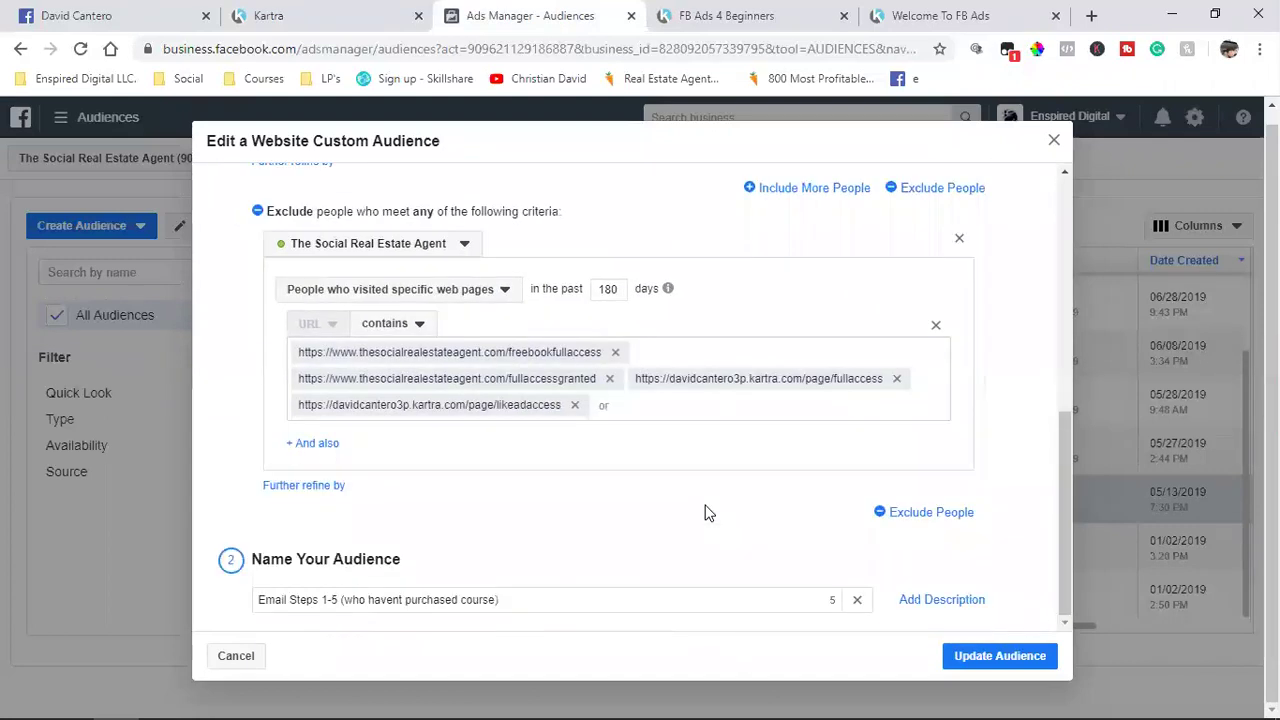
{"action": "scroll", "coordinate": [705, 513], "scroll_direction": "up", "scroll_amount": 3}
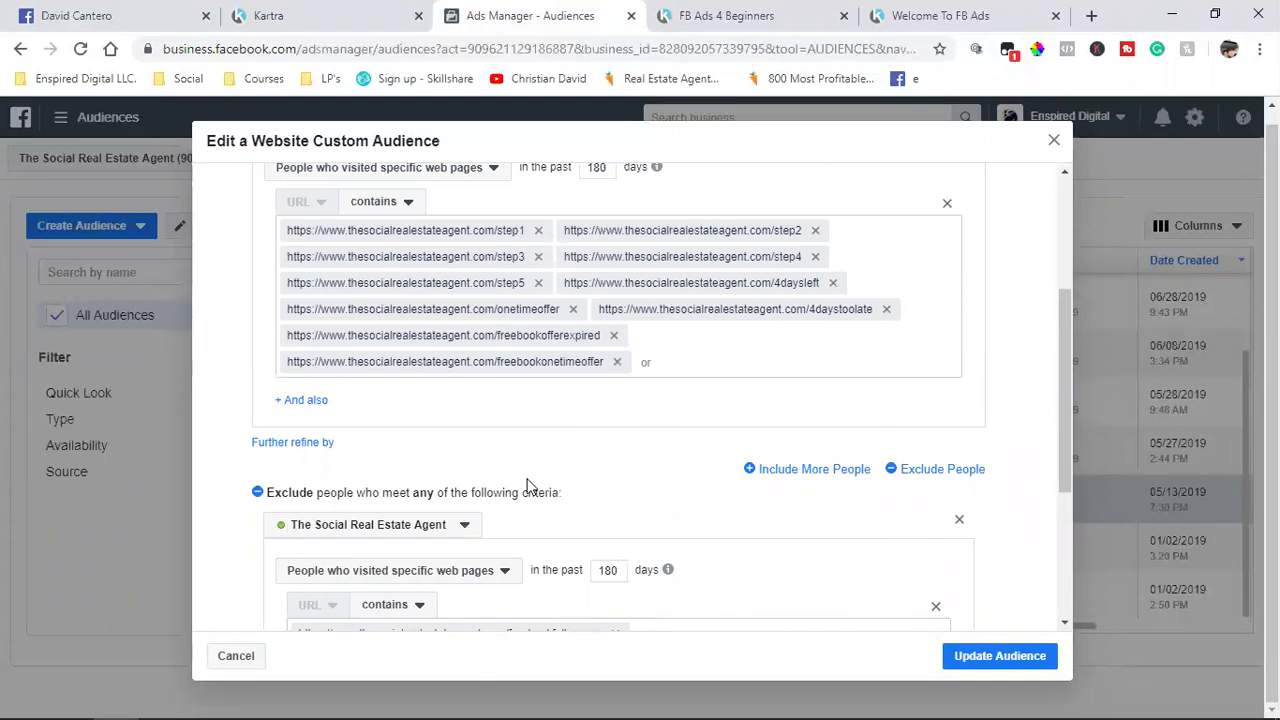
{"action": "scroll", "coordinate": [530, 485], "scroll_direction": "down", "scroll_amount": 3}
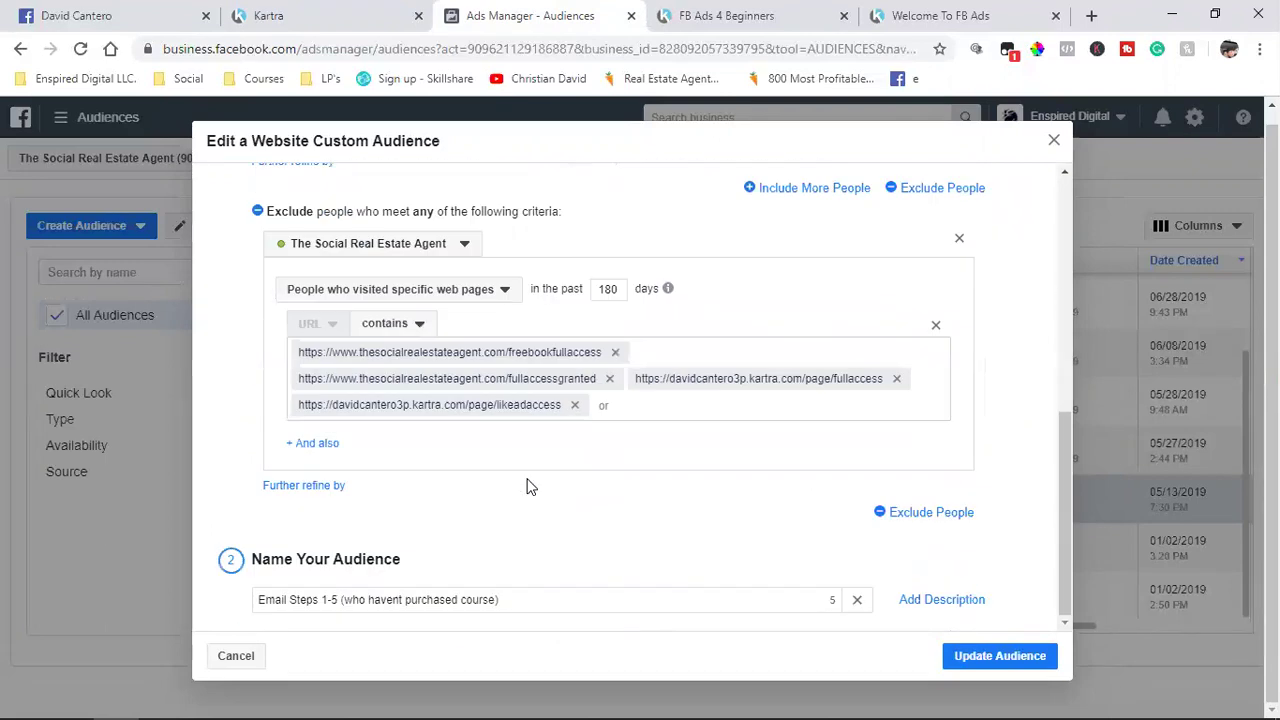
{"action": "scroll", "coordinate": [530, 485], "scroll_direction": "up", "scroll_amount": 3}
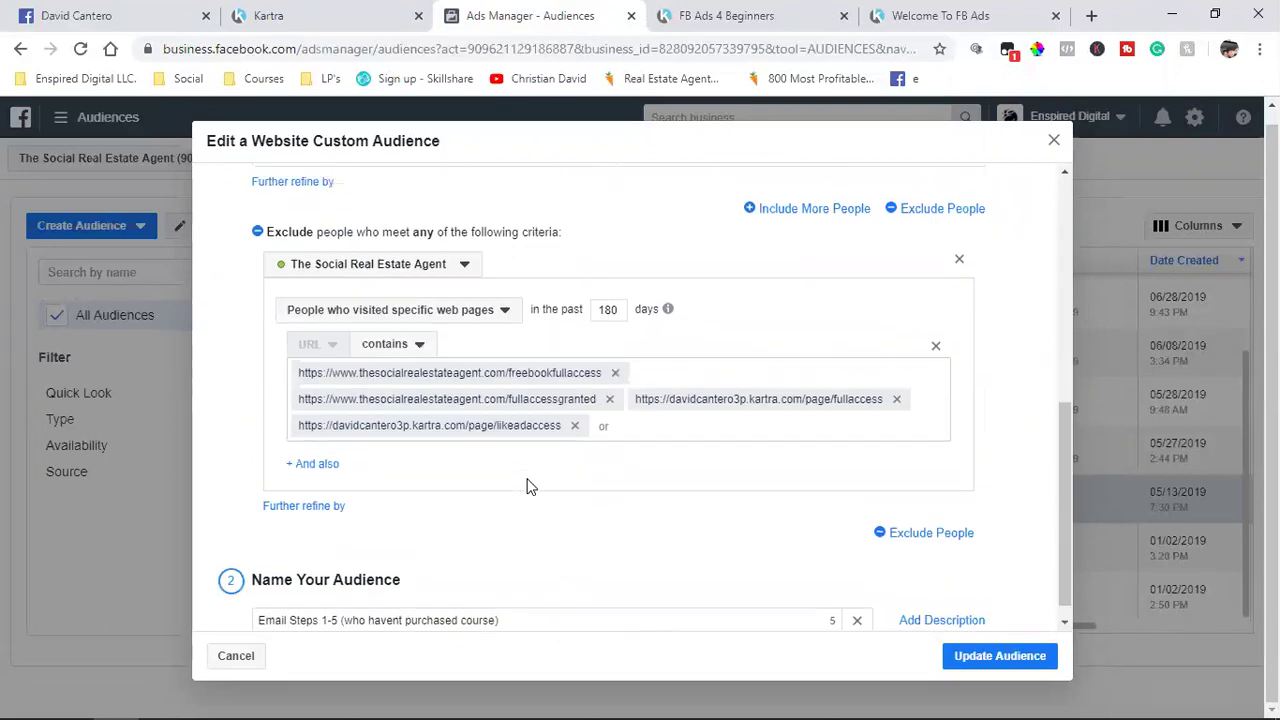
{"action": "scroll", "coordinate": [530, 485], "scroll_direction": "down", "scroll_amount": 2}
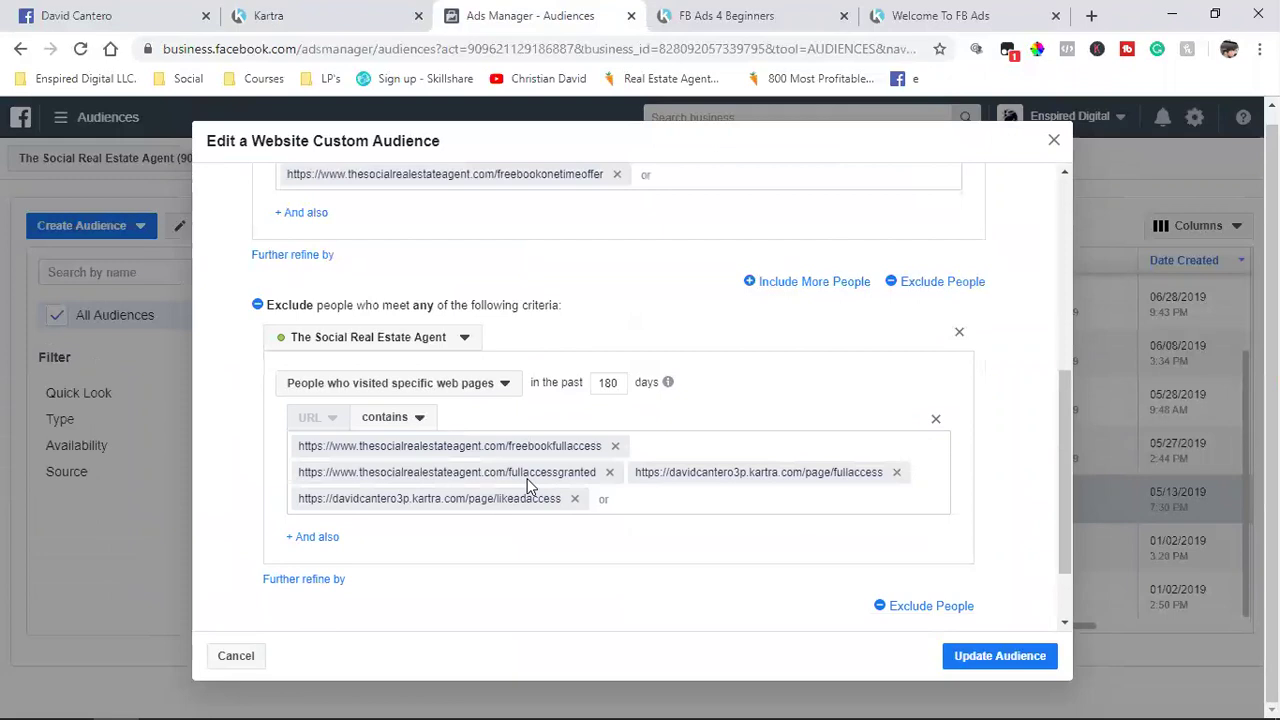
{"action": "scroll", "coordinate": [530, 485], "scroll_direction": "up", "scroll_amount": 5}
{"action": "scroll", "coordinate": [937, 508], "scroll_direction": "down", "scroll_amount": 5}
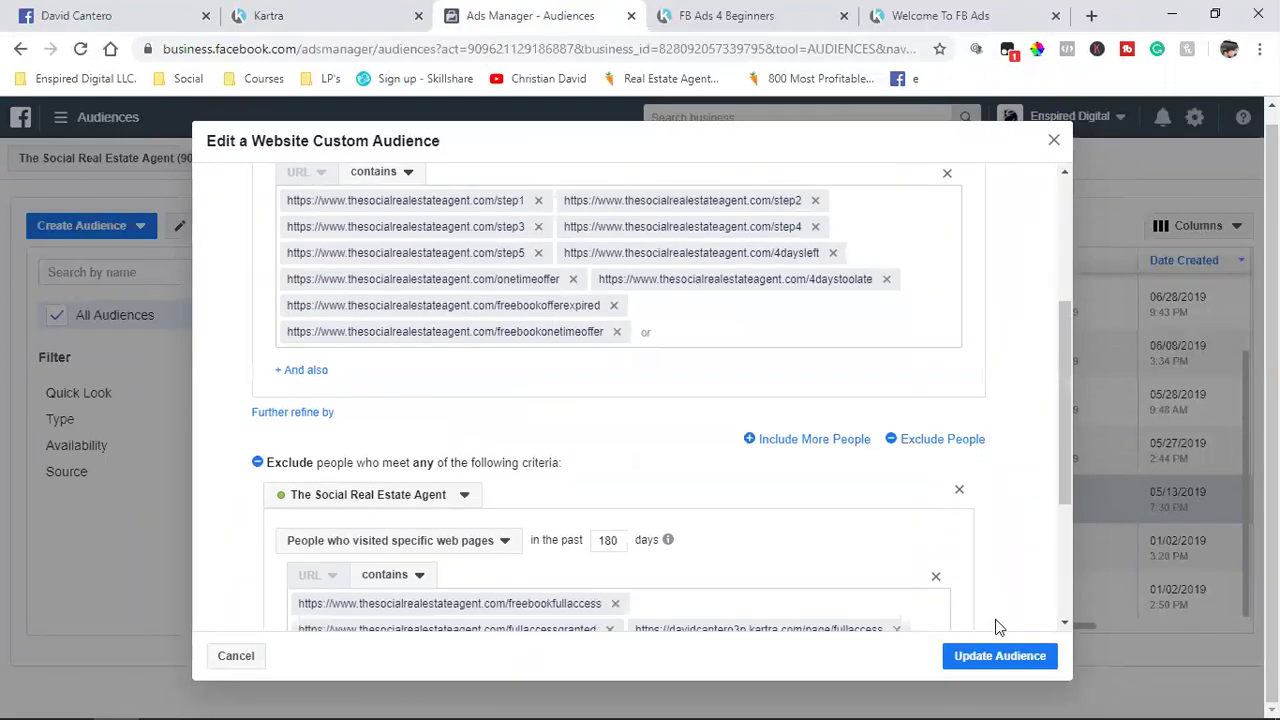
Step: Save the updated audience, then open TSREA Book Customers for editing
{"action": "left_click", "coordinate": [988, 656]}
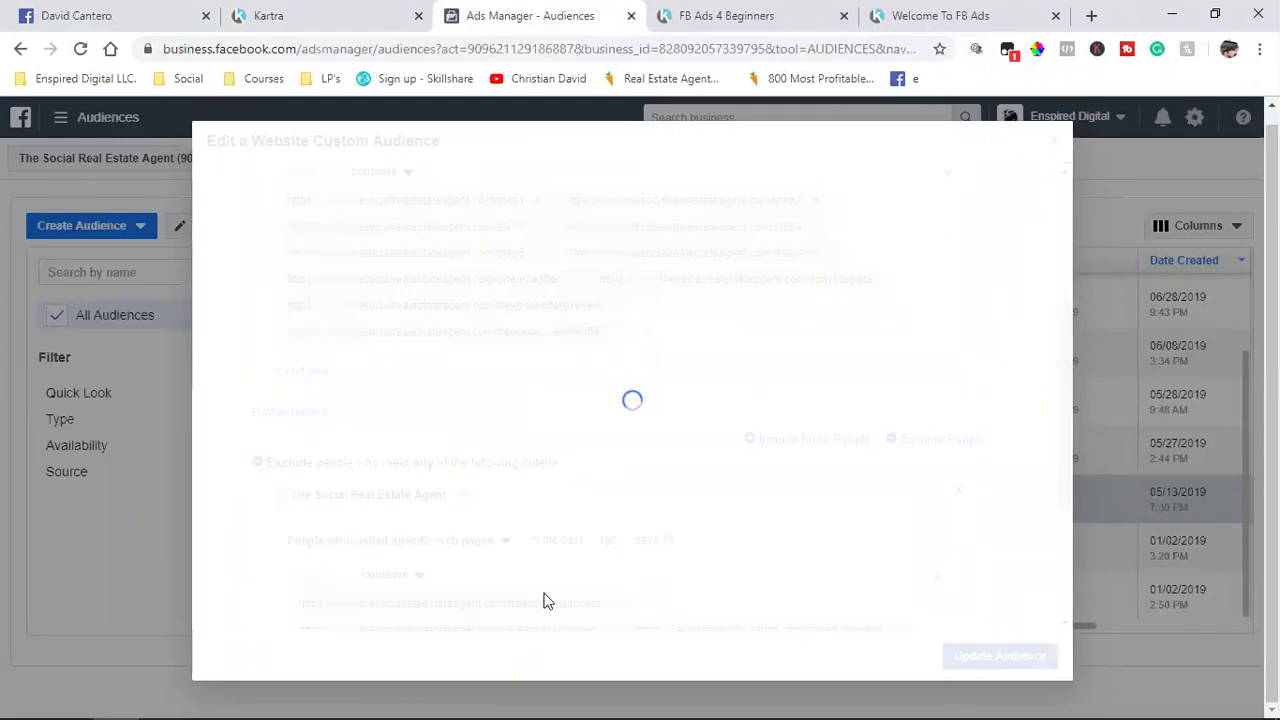
{"action": "left_click", "coordinate": [1040, 583]}
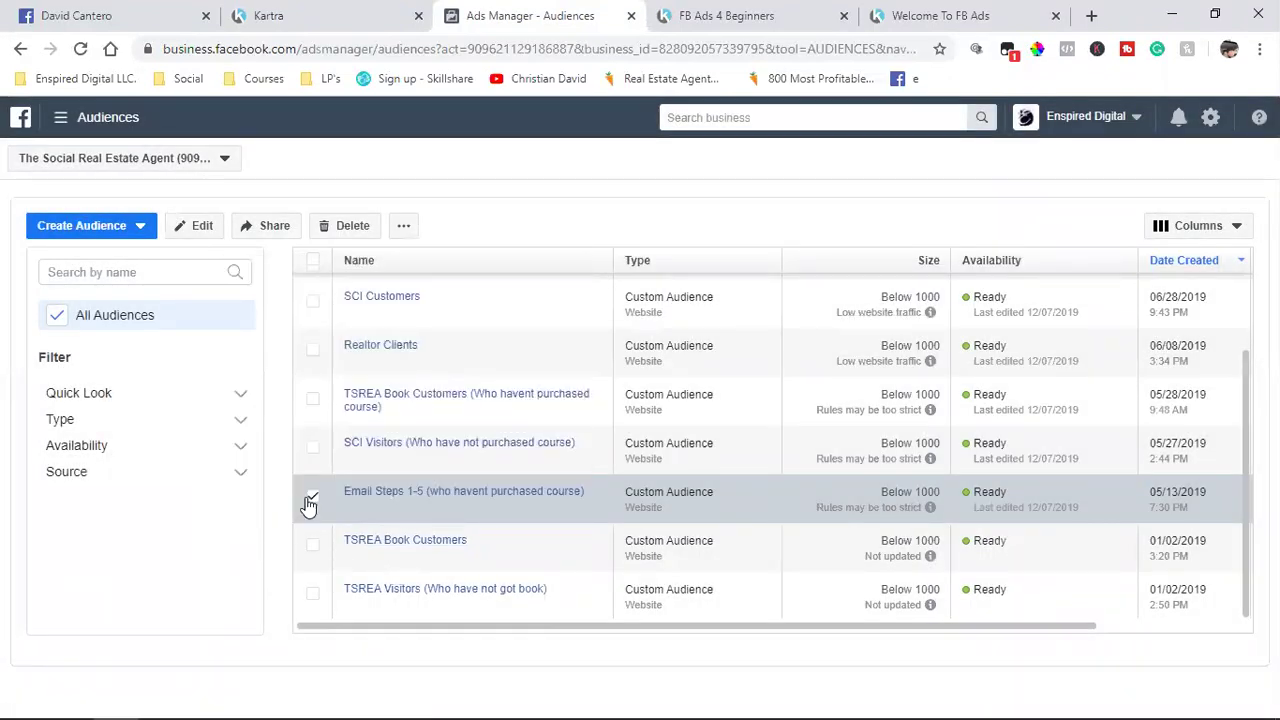
{"action": "left_click", "coordinate": [312, 545]}
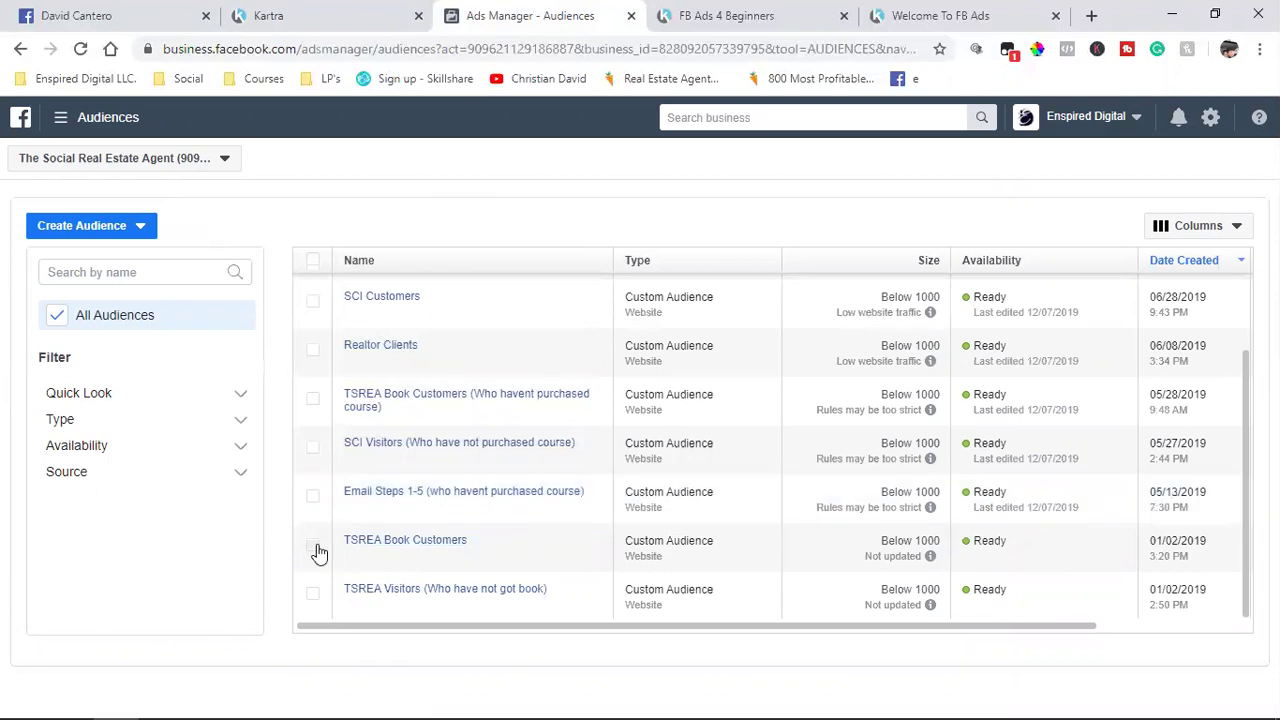
{"action": "left_click", "coordinate": [196, 230]}
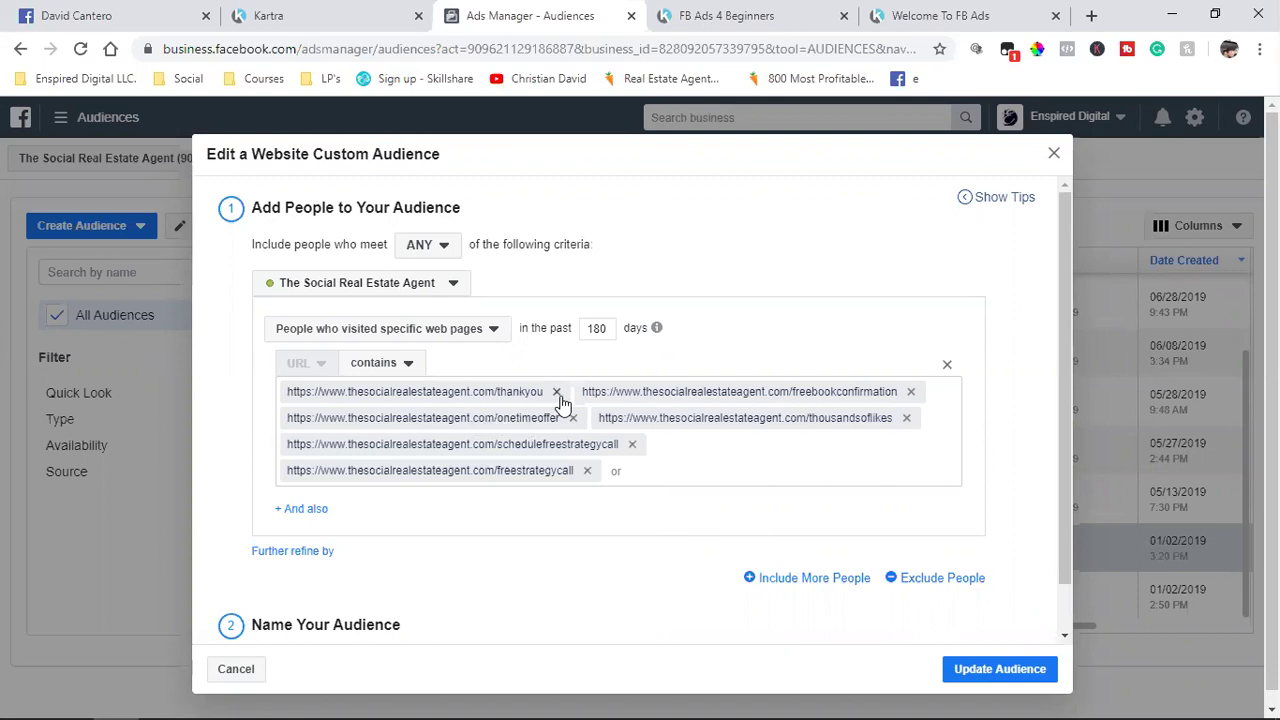
Step: Strip all six thesocialrealestateagent.com URLs from the inclusion rule, then close Kartra's publish dialog
{"action": "left_click", "coordinate": [556, 392]}
{"action": "left_click", "coordinate": [615, 392]}
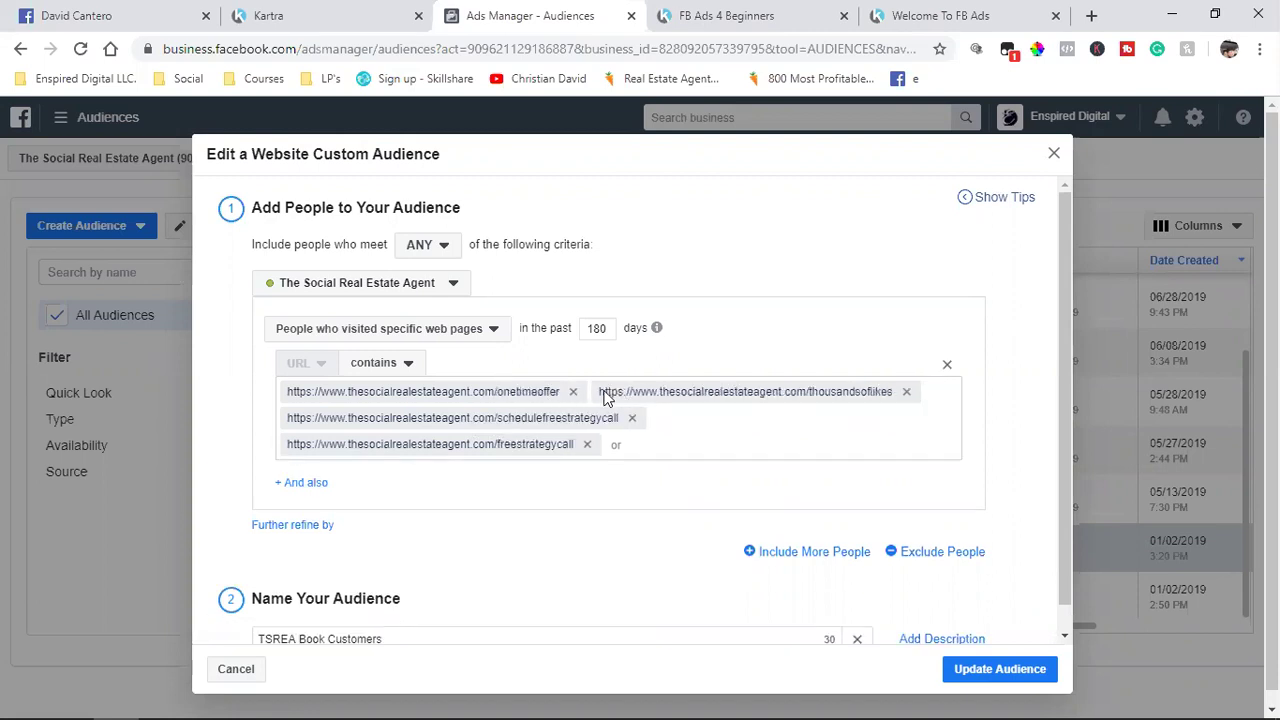
{"action": "left_click", "coordinate": [573, 392]}
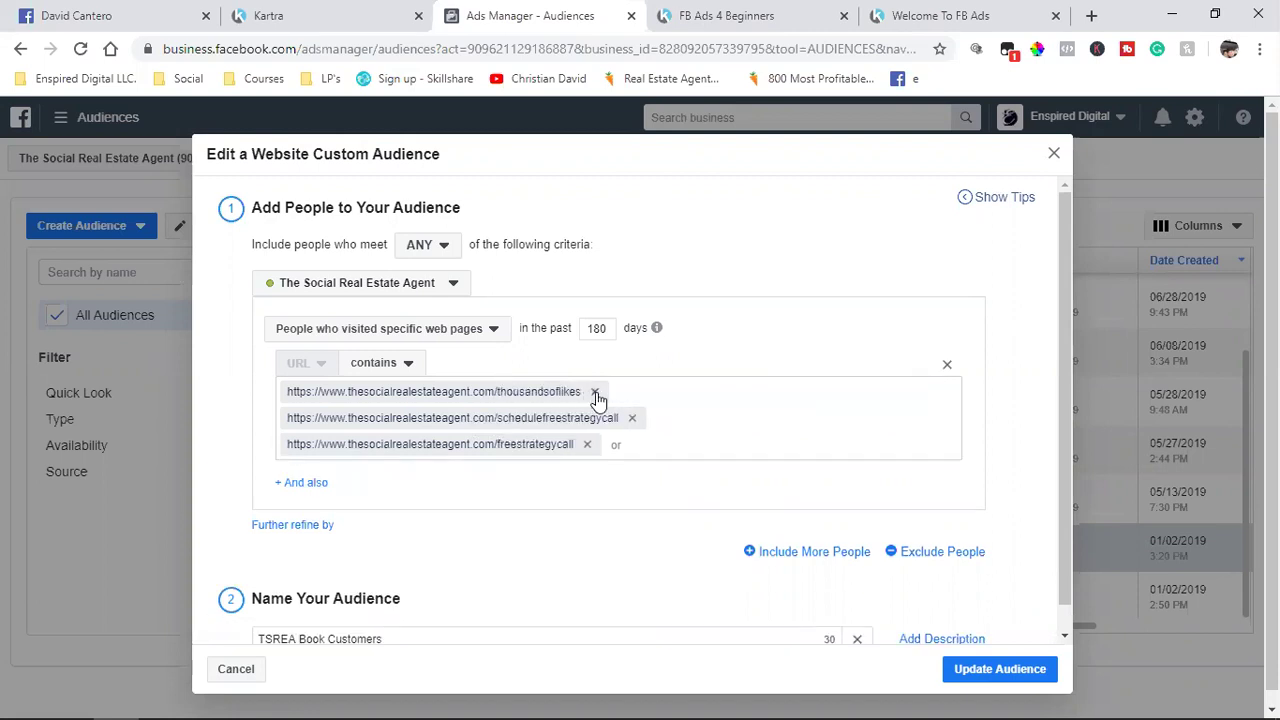
{"action": "left_click", "coordinate": [595, 393]}
{"action": "left_click", "coordinate": [632, 393]}
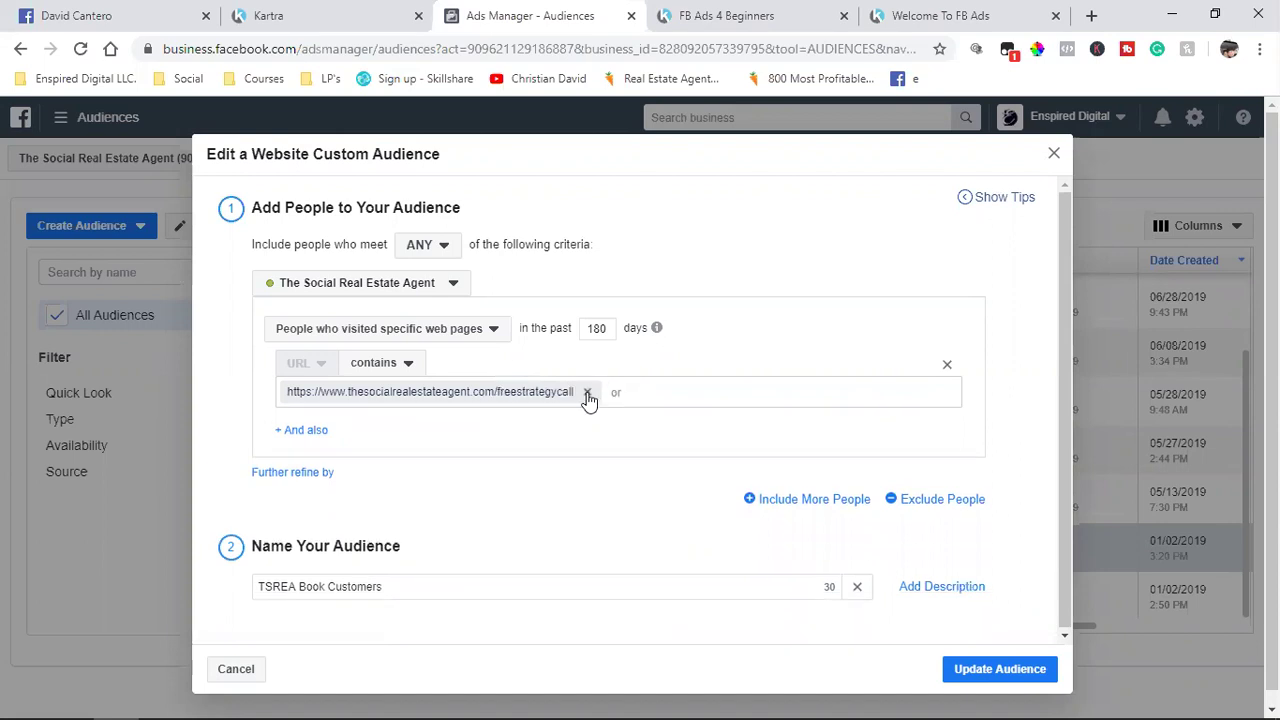
{"action": "left_click", "coordinate": [587, 392]}
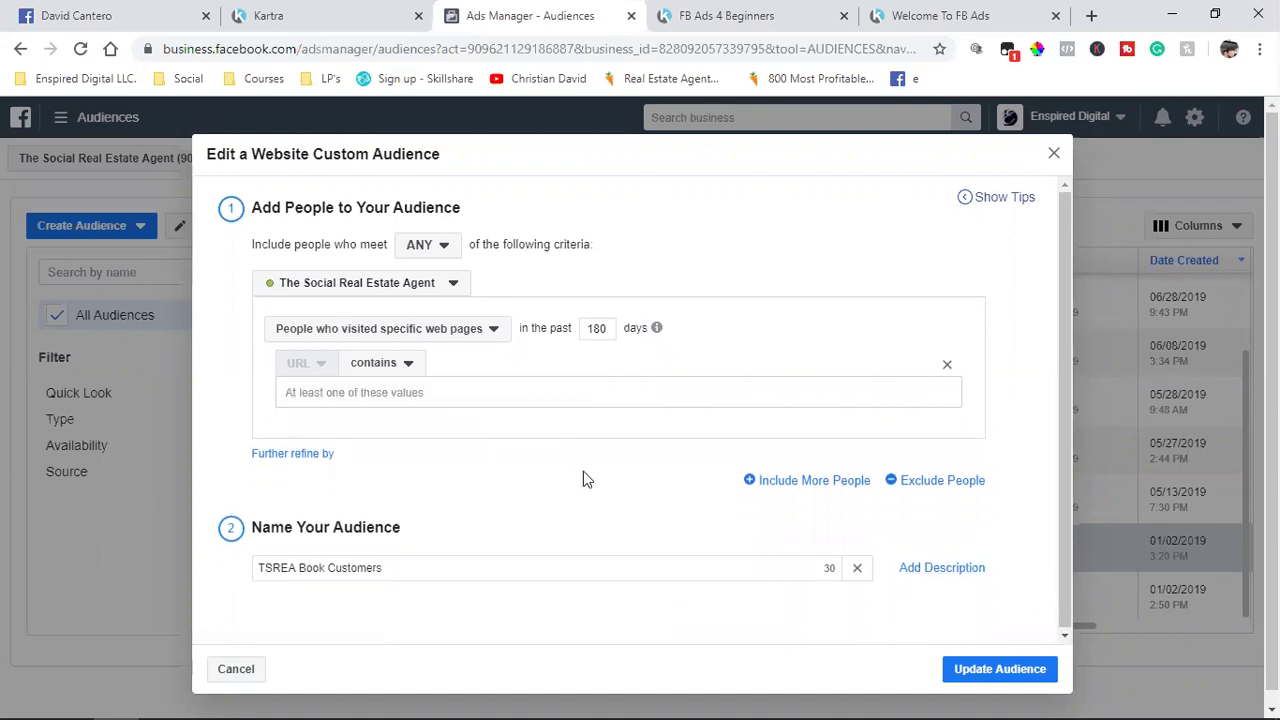
{"action": "left_click", "coordinate": [252, 12]}
{"action": "left_click", "coordinate": [1080, 171]}
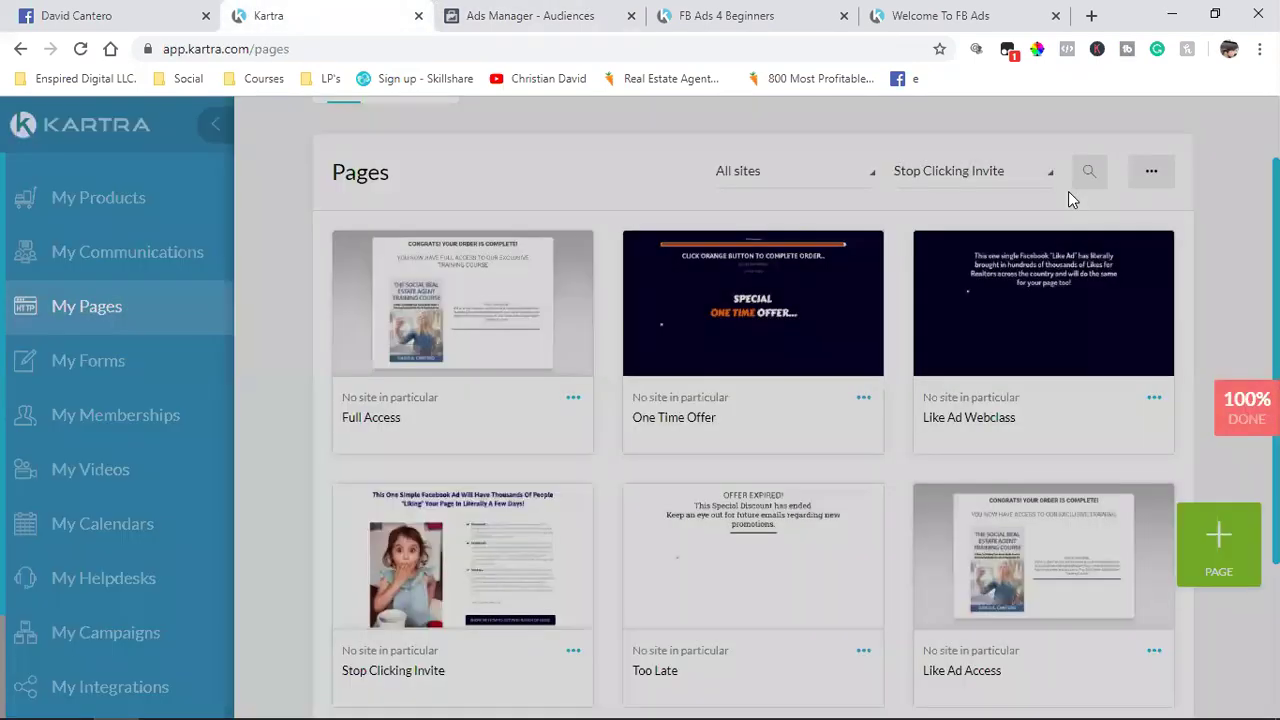
Step: Back in Ads Manager, select the now-empty inclusion URL field
{"action": "left_click", "coordinate": [506, 14]}
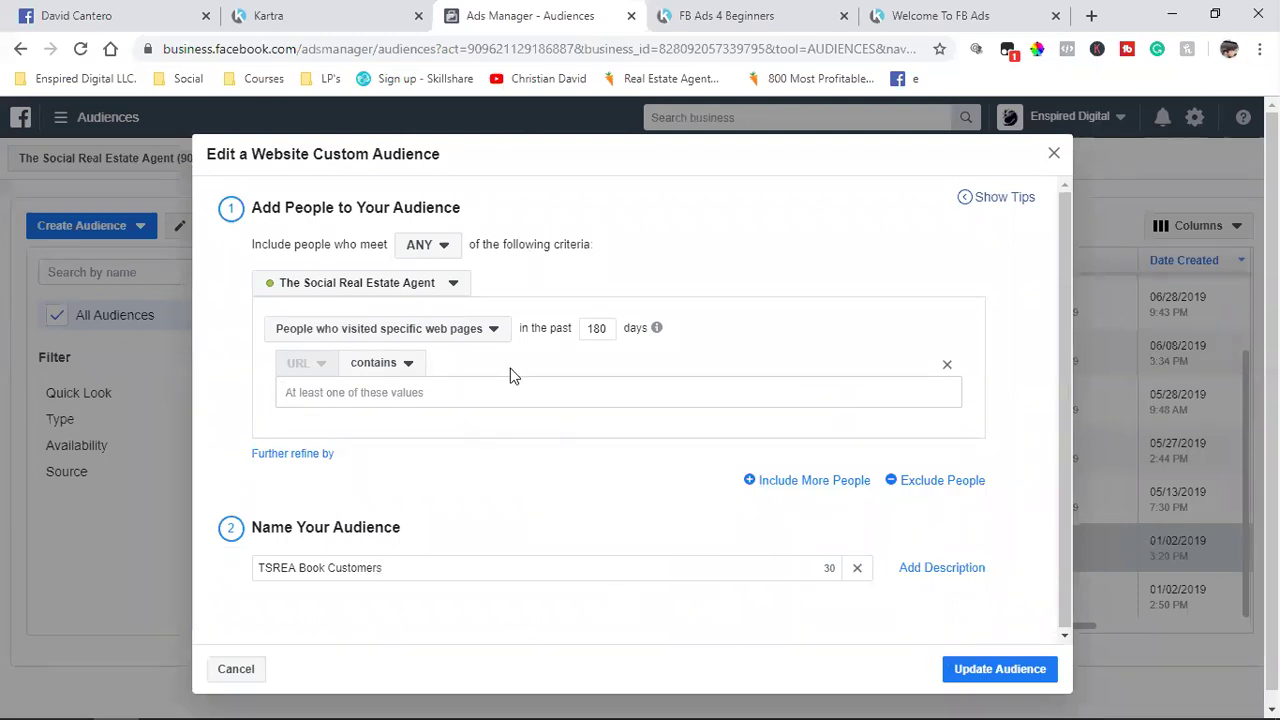
{"action": "left_click_drag", "start_coordinate": [794, 190], "coordinate": [765, 387]}
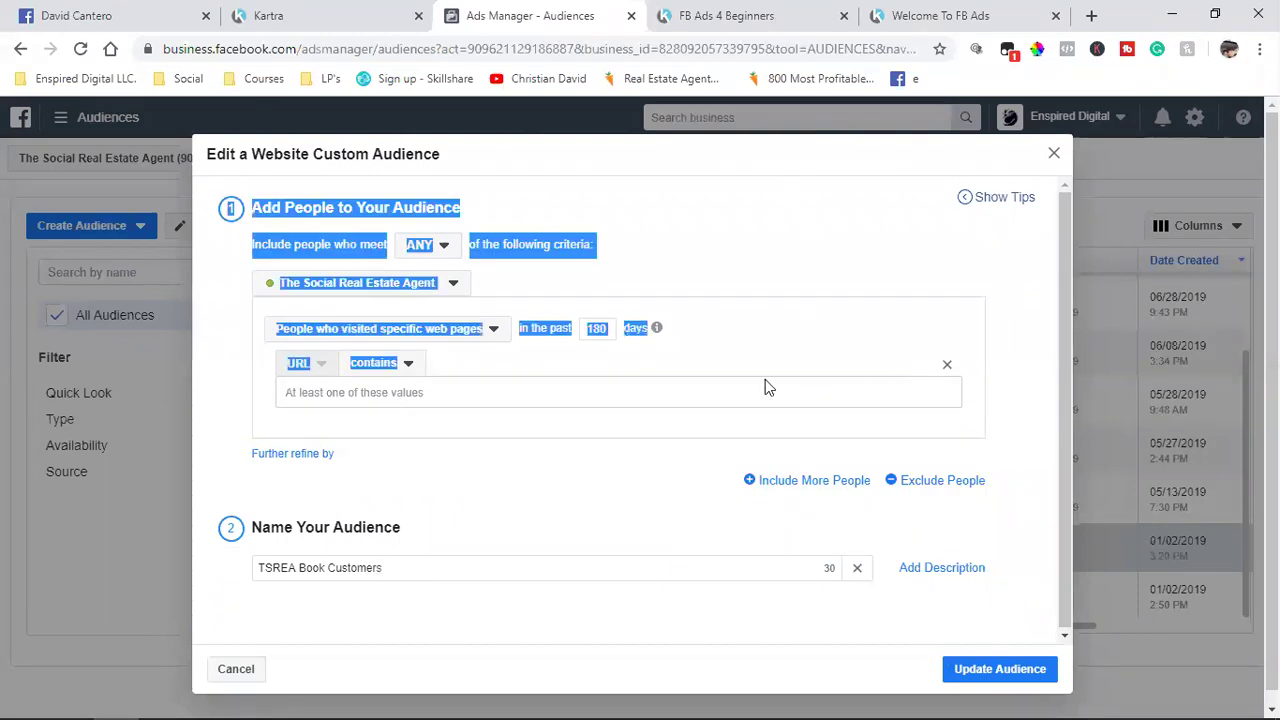
{"action": "left_click", "coordinate": [452, 390]}
Step: Filter Kartra pages to the FREE Book site, then cancel the unsaved audience edits
{"action": "left_click", "coordinate": [337, 9]}
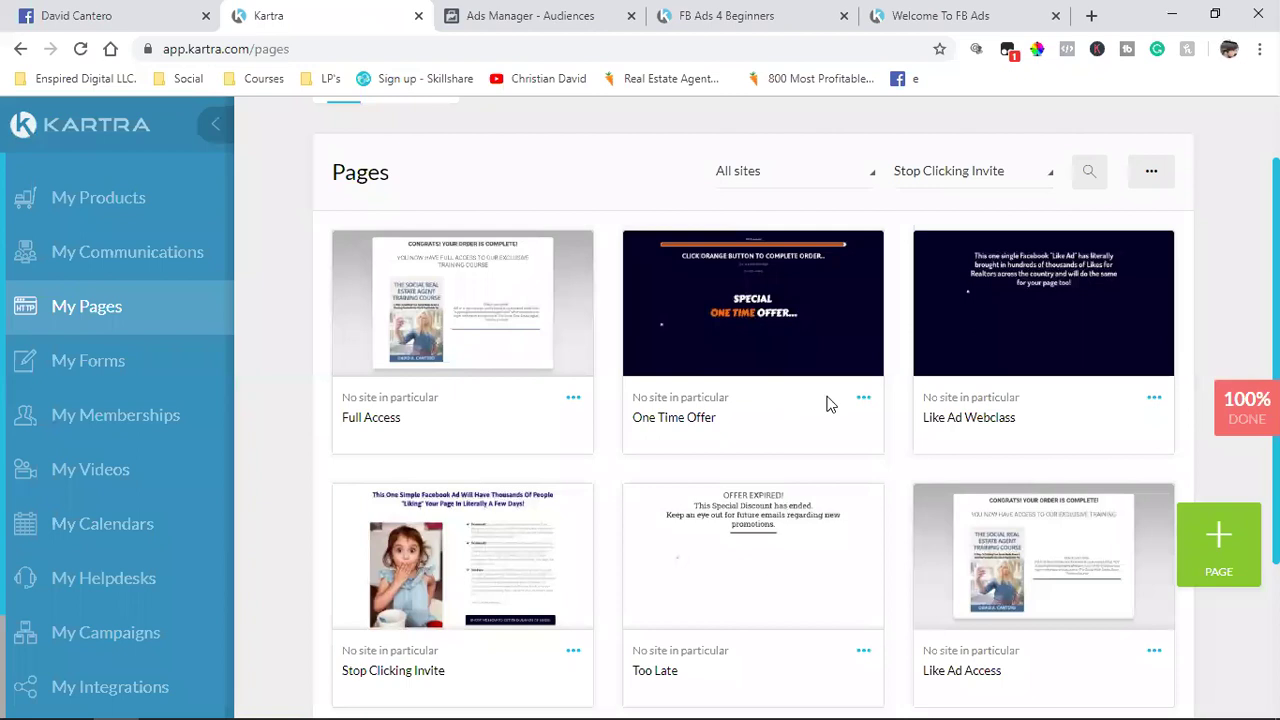
{"action": "left_click", "coordinate": [1000, 172]}
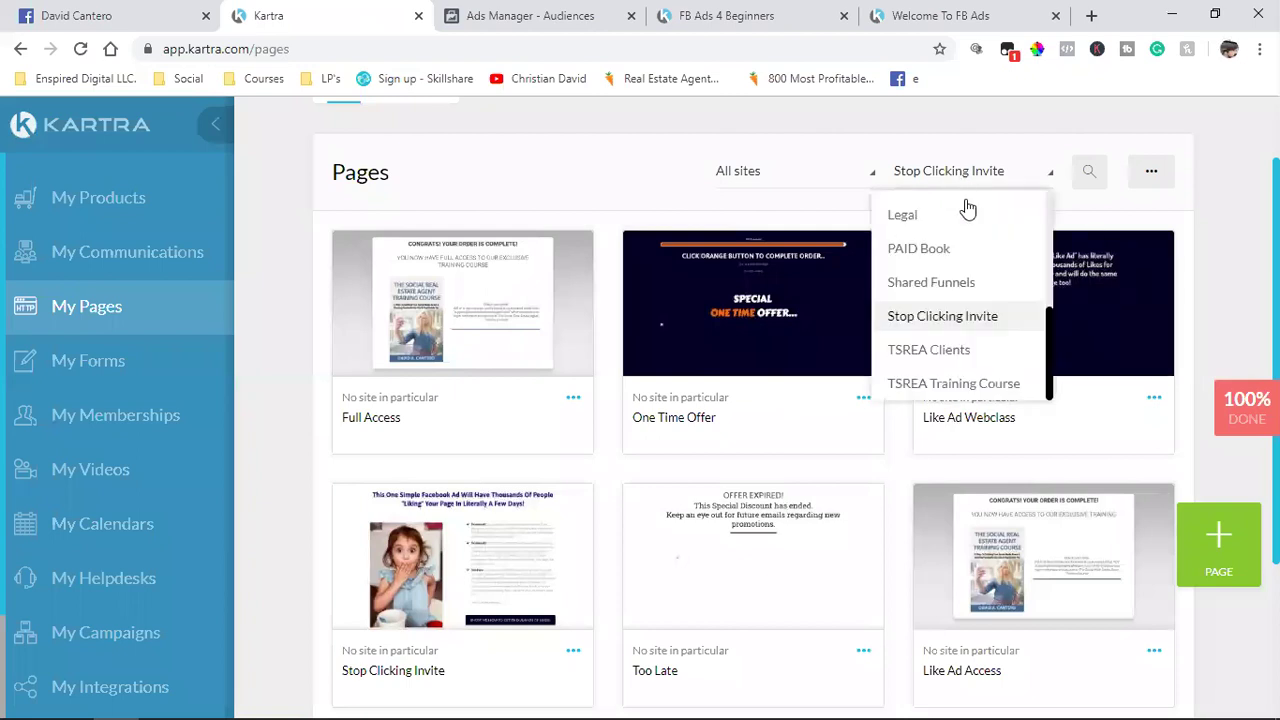
{"action": "scroll", "coordinate": [966, 310], "scroll_direction": "up", "scroll_amount": 1}
{"action": "left_click", "coordinate": [922, 280]}
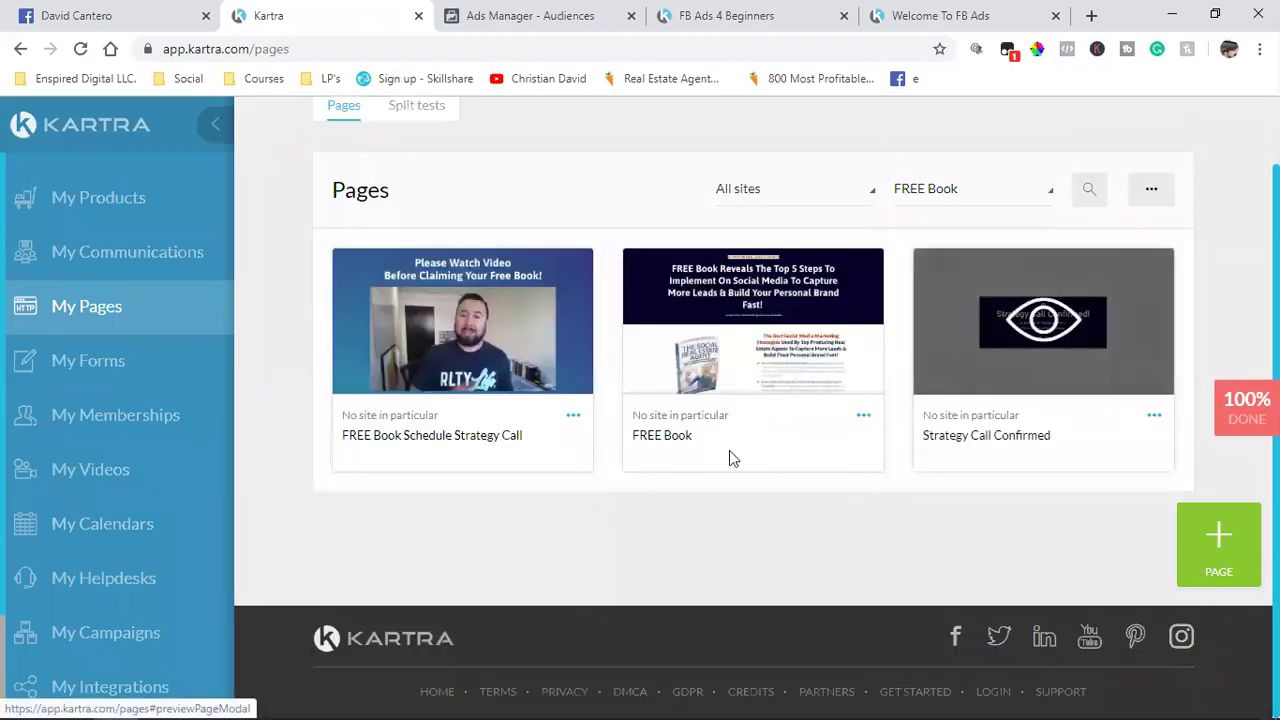
{"action": "left_click", "coordinate": [530, 10]}
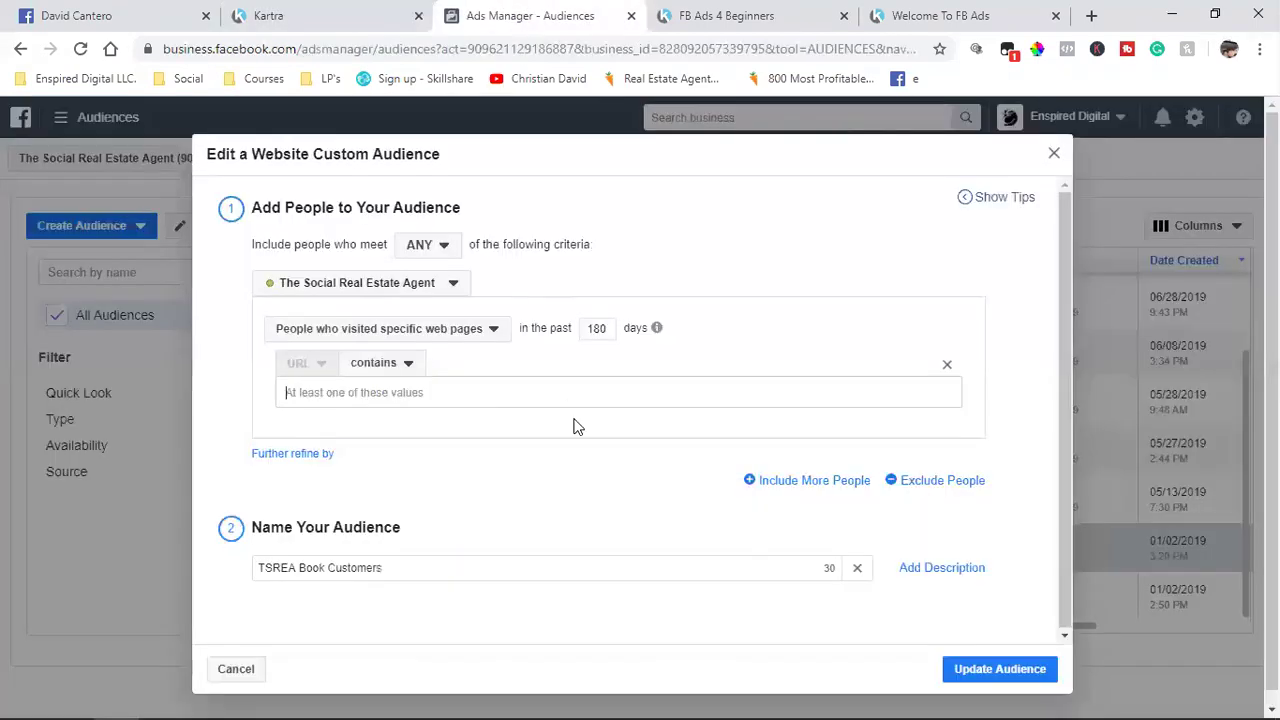
{"action": "left_click", "coordinate": [240, 672]}
{"action": "scroll", "coordinate": [428, 552], "scroll_direction": "up", "scroll_amount": 3}
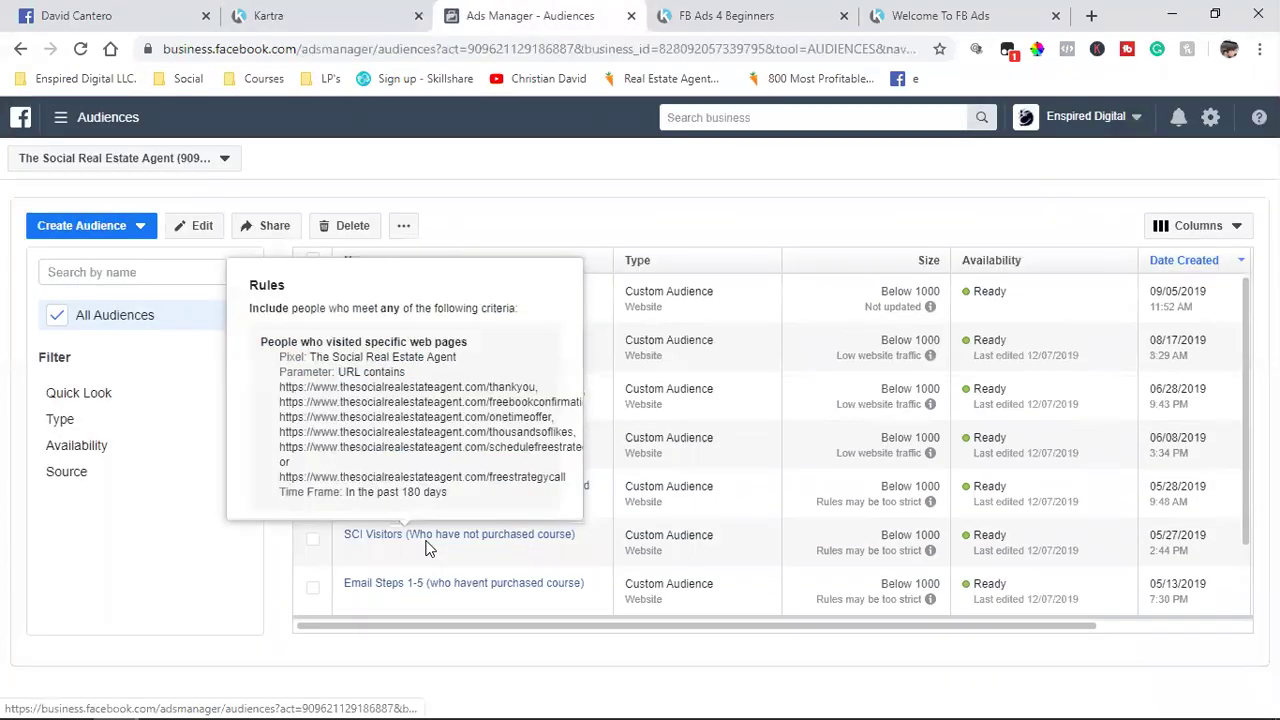
{"action": "scroll", "coordinate": [272, 356], "scroll_direction": "down", "scroll_amount": 2}
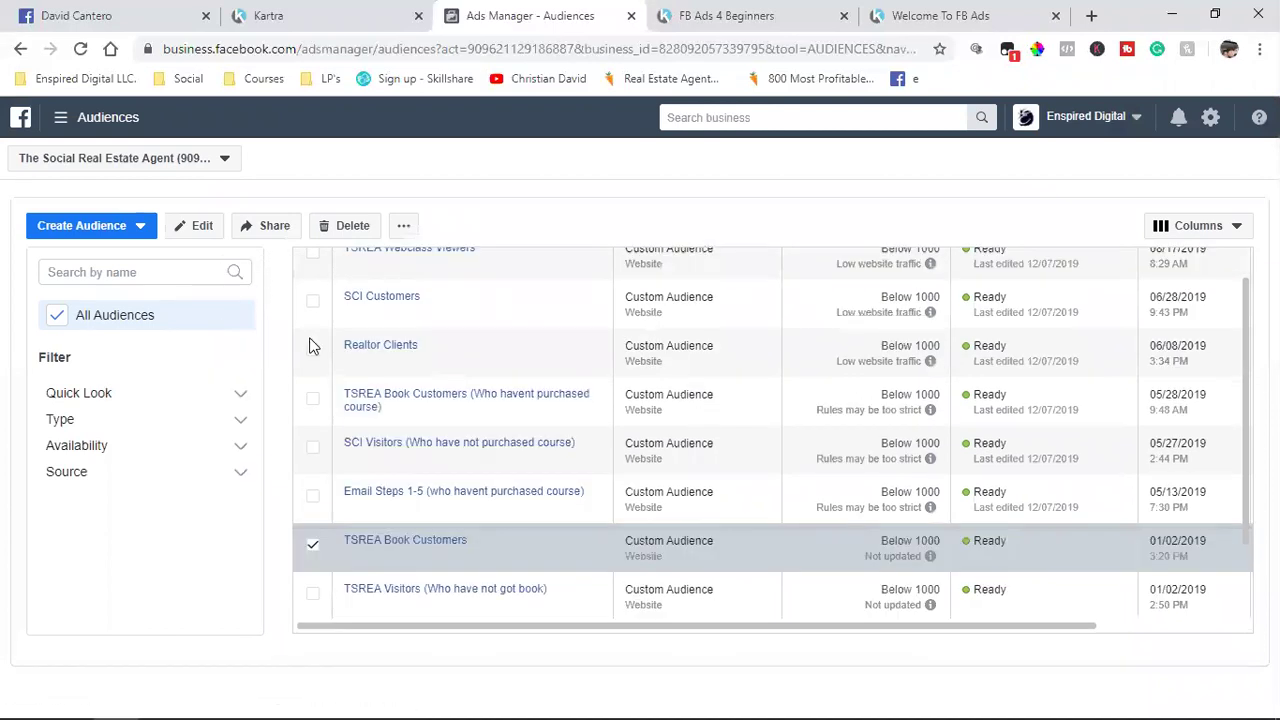
{"action": "mouse_move", "coordinate": [469, 401]}
{"action": "scroll", "coordinate": [447, 372], "scroll_direction": "up", "scroll_amount": 2}
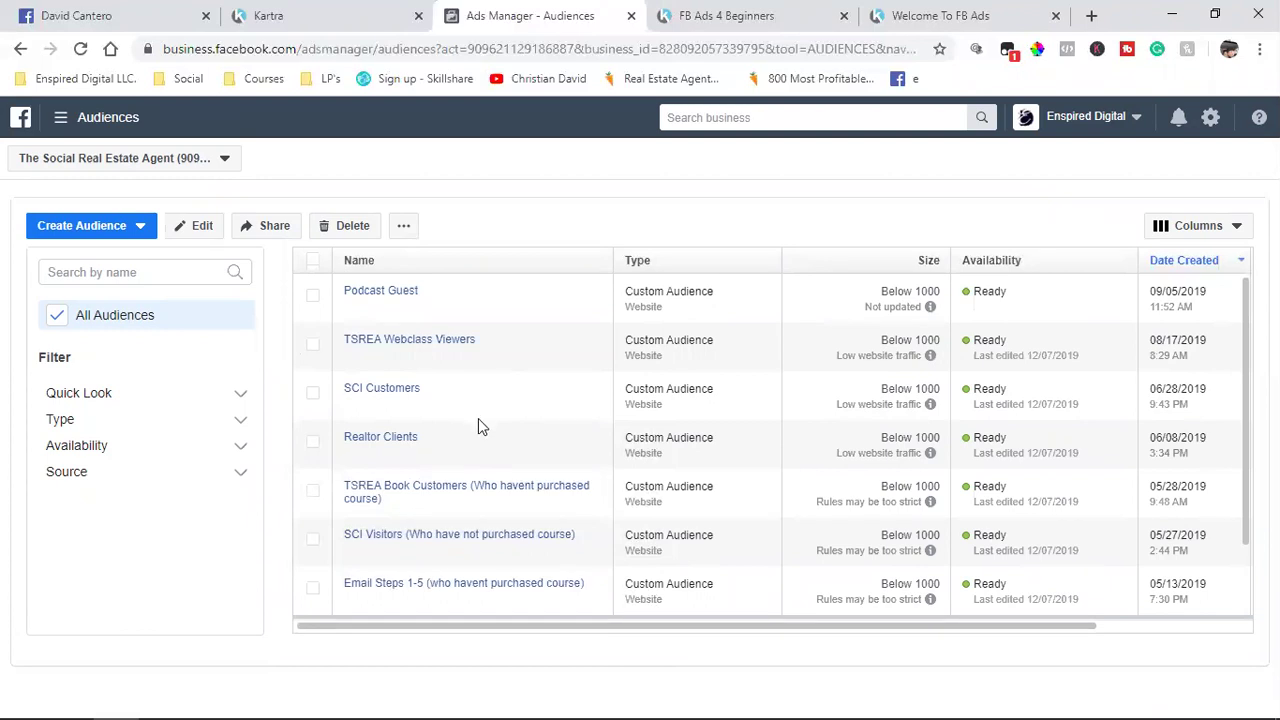
{"action": "mouse_move", "coordinate": [443, 494]}
{"action": "scroll", "coordinate": [435, 505], "scroll_direction": "down", "scroll_amount": 1}
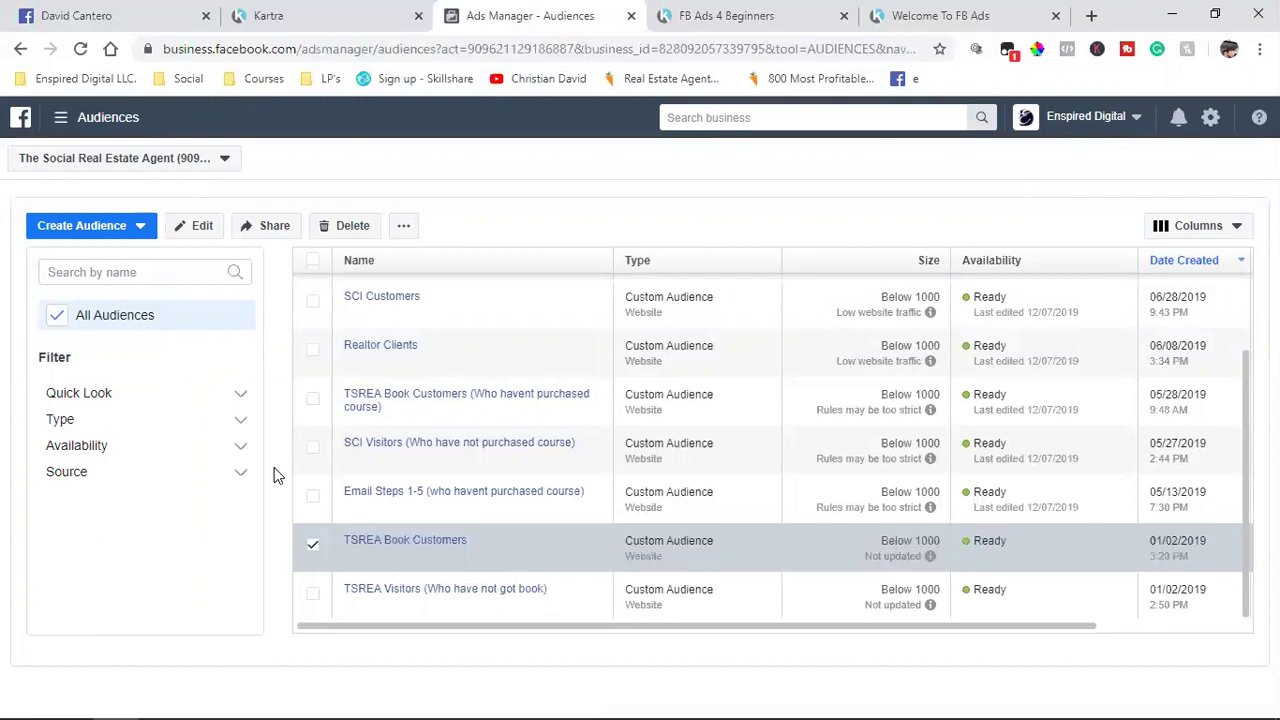
Step: Delete TSREA Book Customers and confirm with Delete Audience
{"action": "left_click", "coordinate": [326, 228]}
{"action": "left_click", "coordinate": [846, 443]}
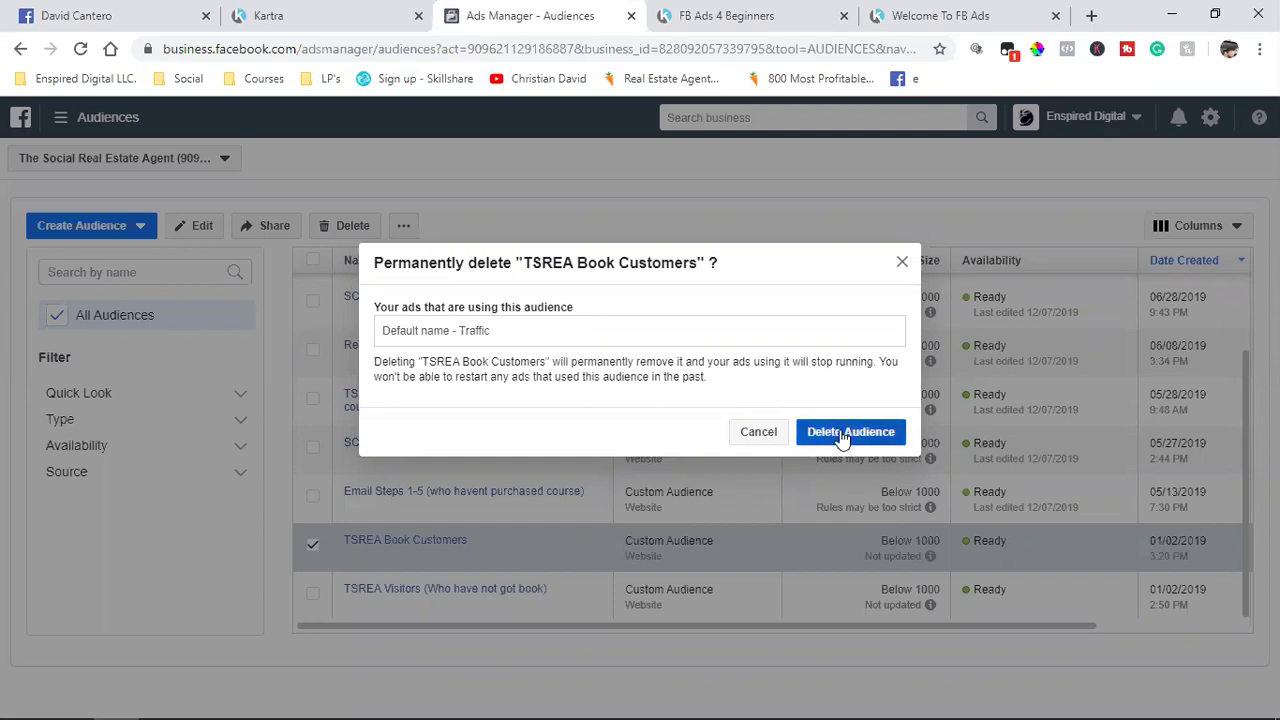
{"action": "left_click", "coordinate": [842, 436]}
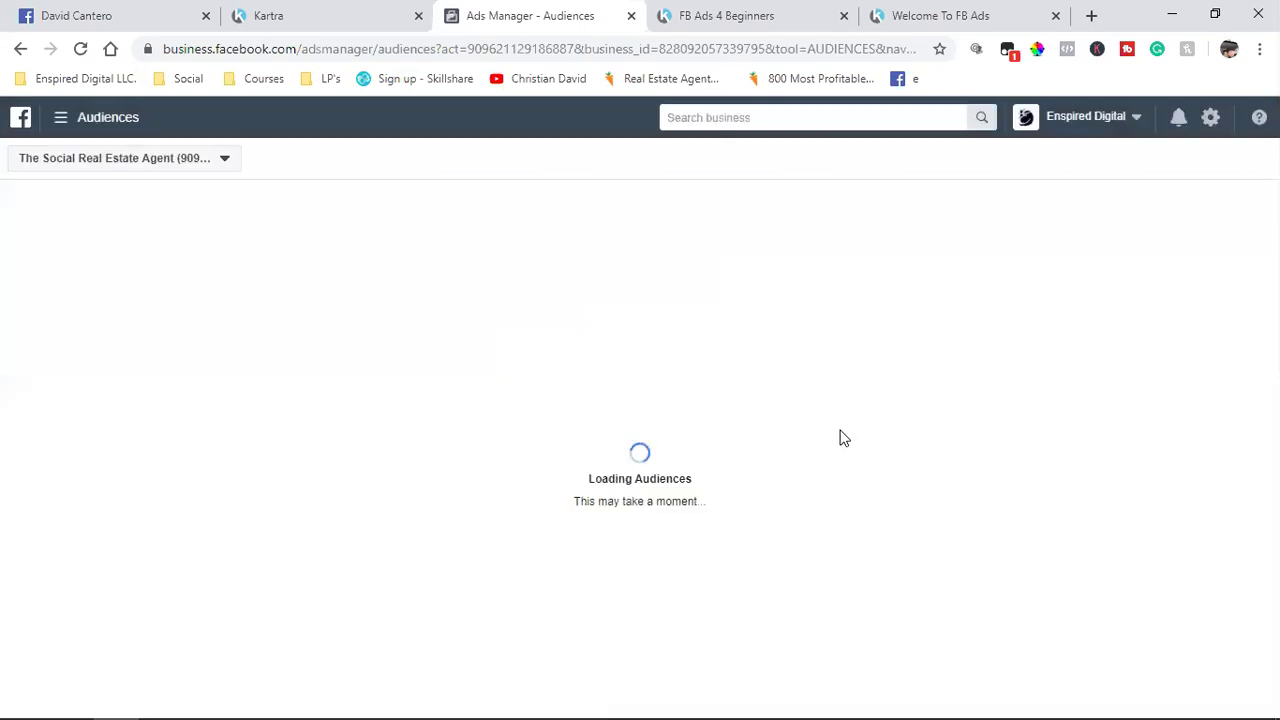
{"action": "mouse_move", "coordinate": [342, 330]}
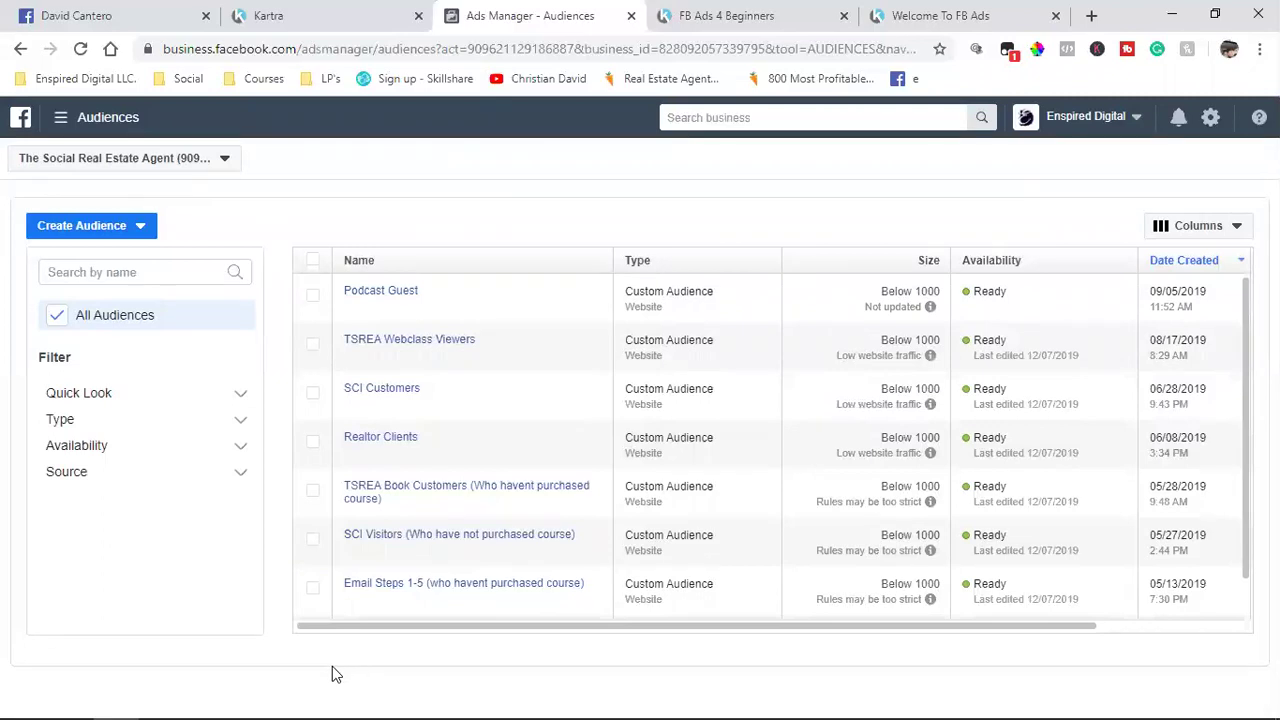
{"action": "scroll", "coordinate": [320, 545], "scroll_direction": "down", "scroll_amount": 1}
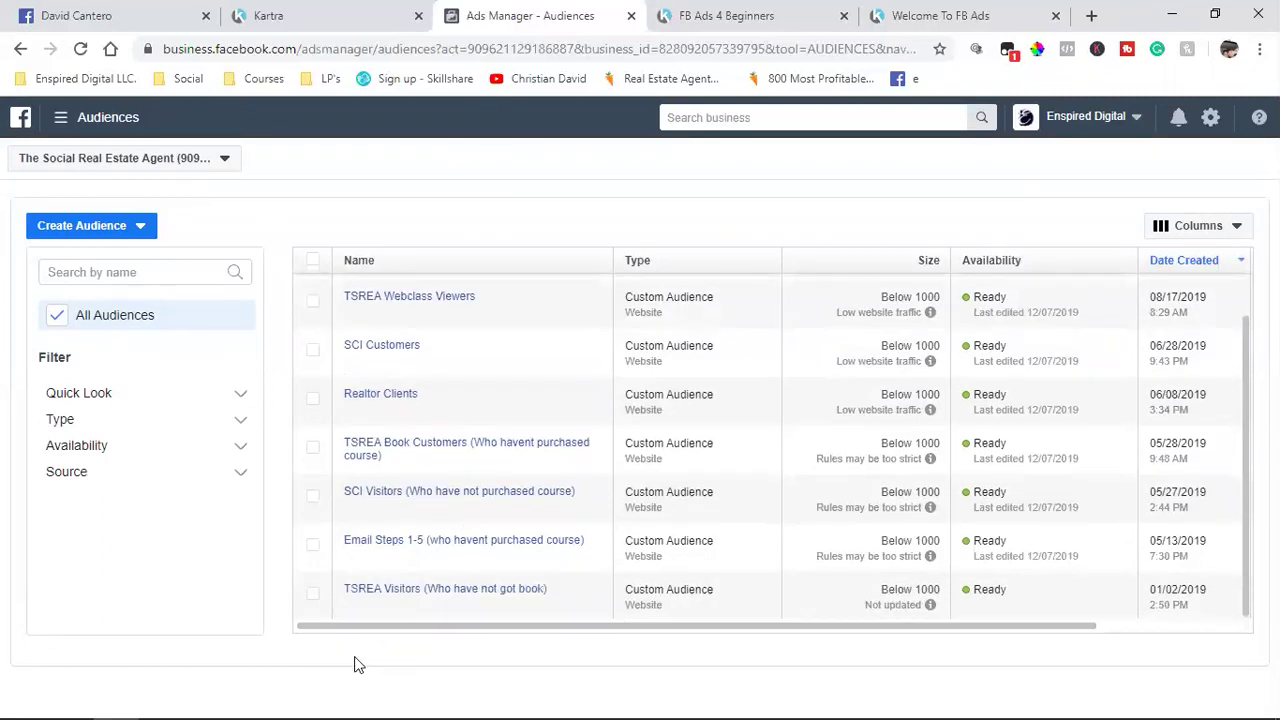
Step: Open the TSREA Visitors (Who have not got book) audience for editing
{"action": "left_click", "coordinate": [313, 594]}
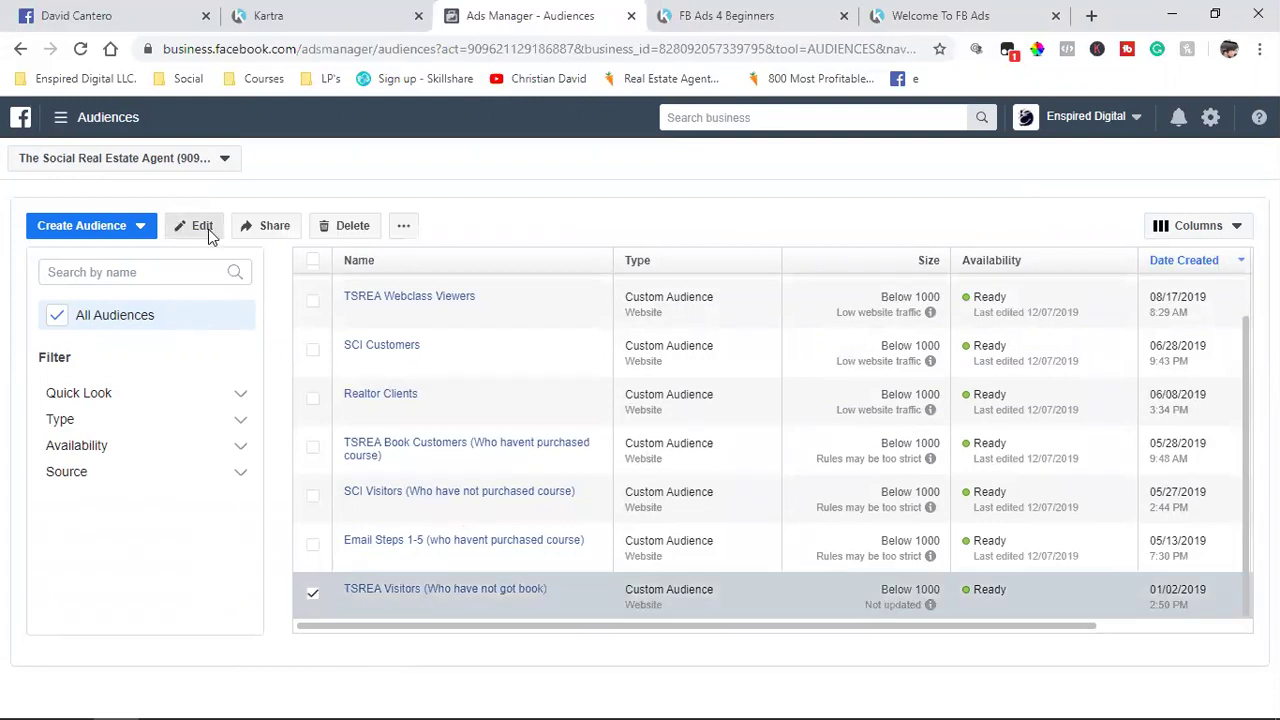
{"action": "left_click", "coordinate": [208, 231]}
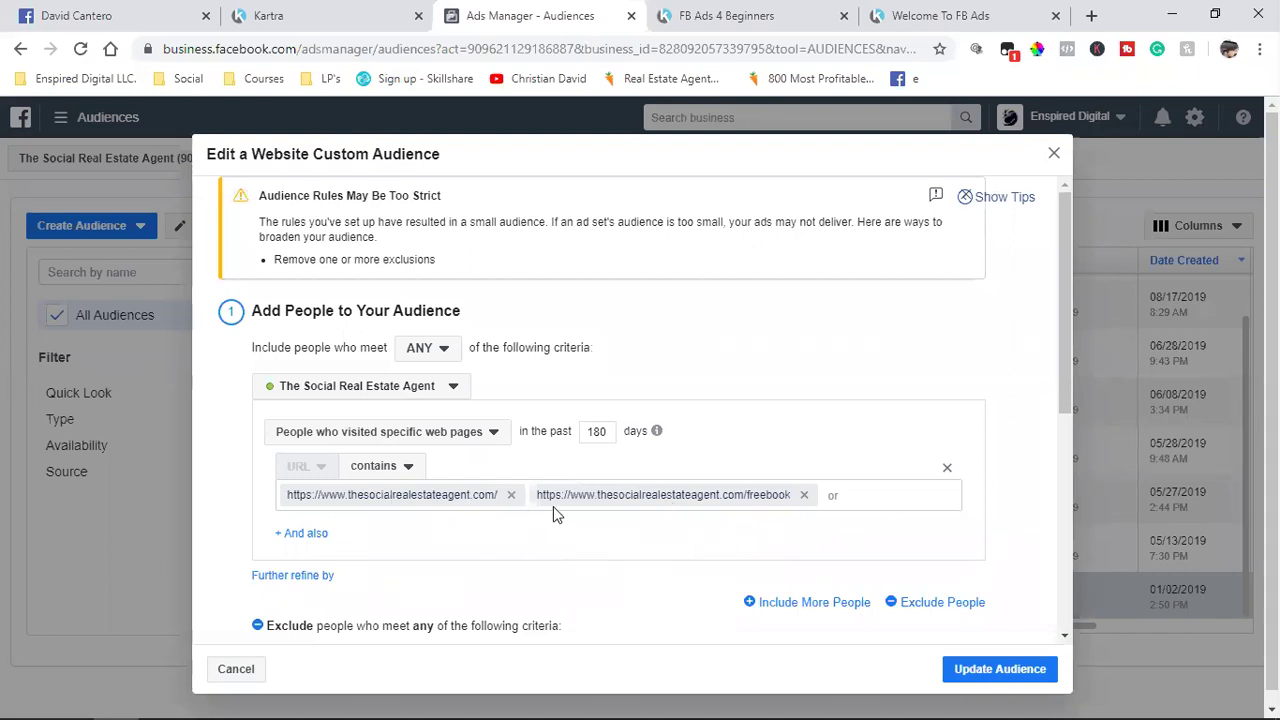
{"action": "scroll", "coordinate": [553, 506], "scroll_direction": "down", "scroll_amount": 3}
{"action": "scroll", "coordinate": [556, 513], "scroll_direction": "down", "scroll_amount": 1}
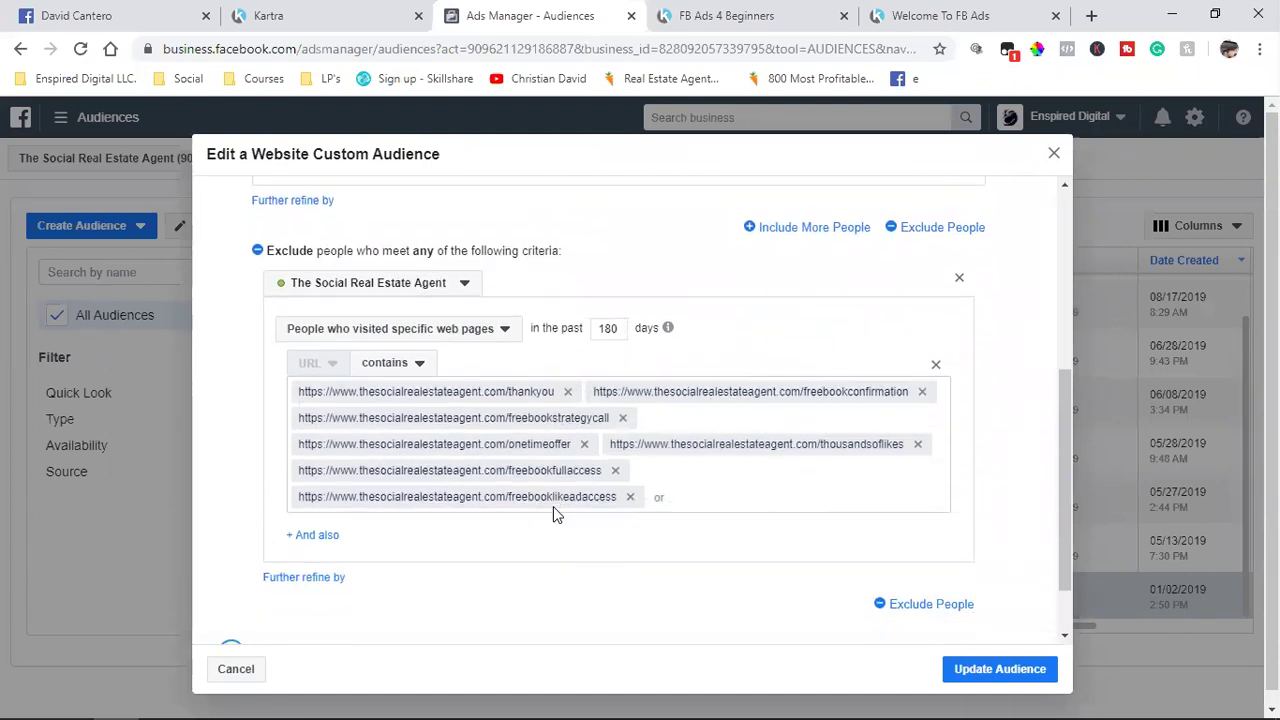
Step: Remove all seven excluded URLs, from freebookconfirmation through thankyou, from the exclusion rule
{"action": "left_click", "coordinate": [922, 392]}
{"action": "left_click", "coordinate": [920, 392]}
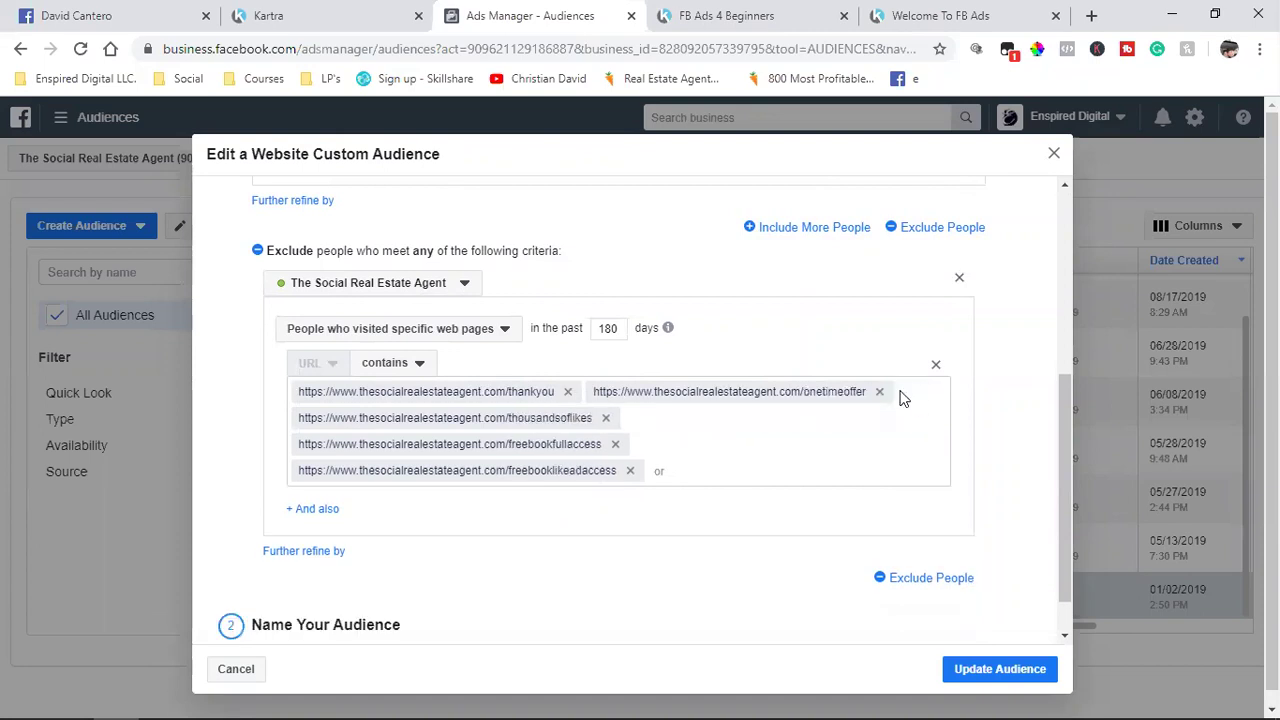
{"action": "left_click", "coordinate": [880, 392]}
{"action": "left_click", "coordinate": [901, 392]}
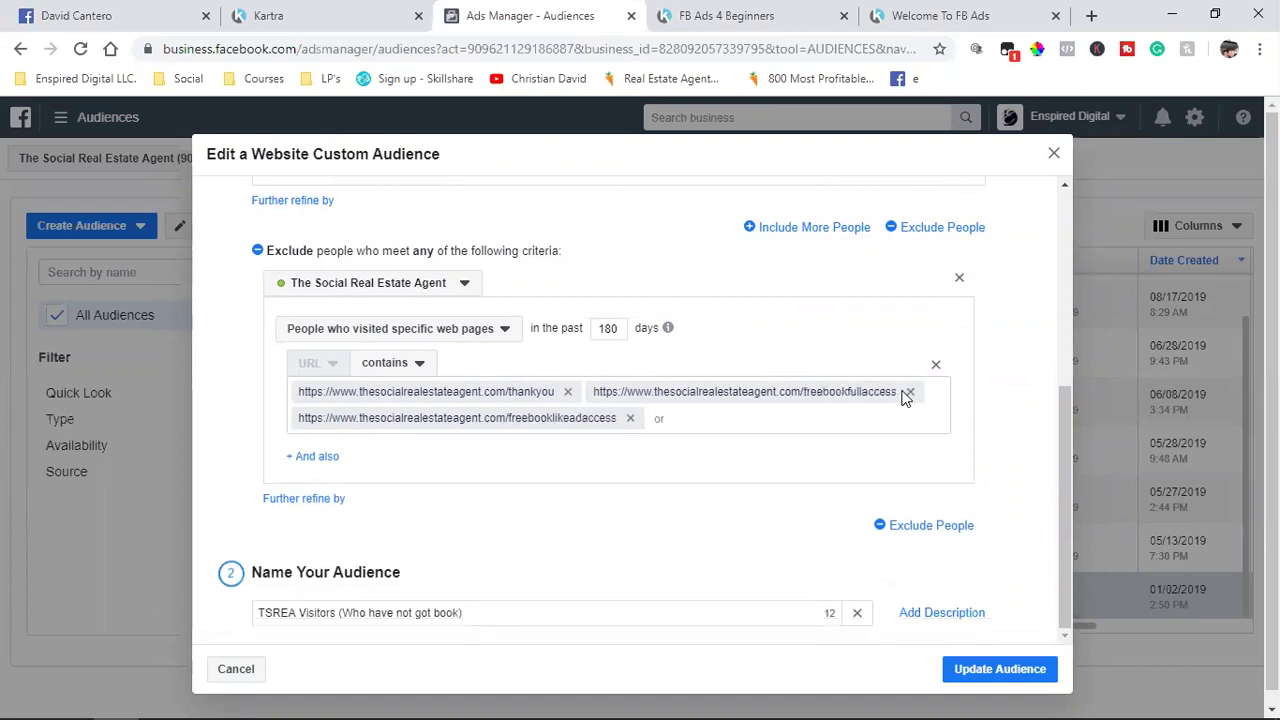
{"action": "left_click", "coordinate": [911, 392]}
{"action": "left_click", "coordinate": [922, 392]}
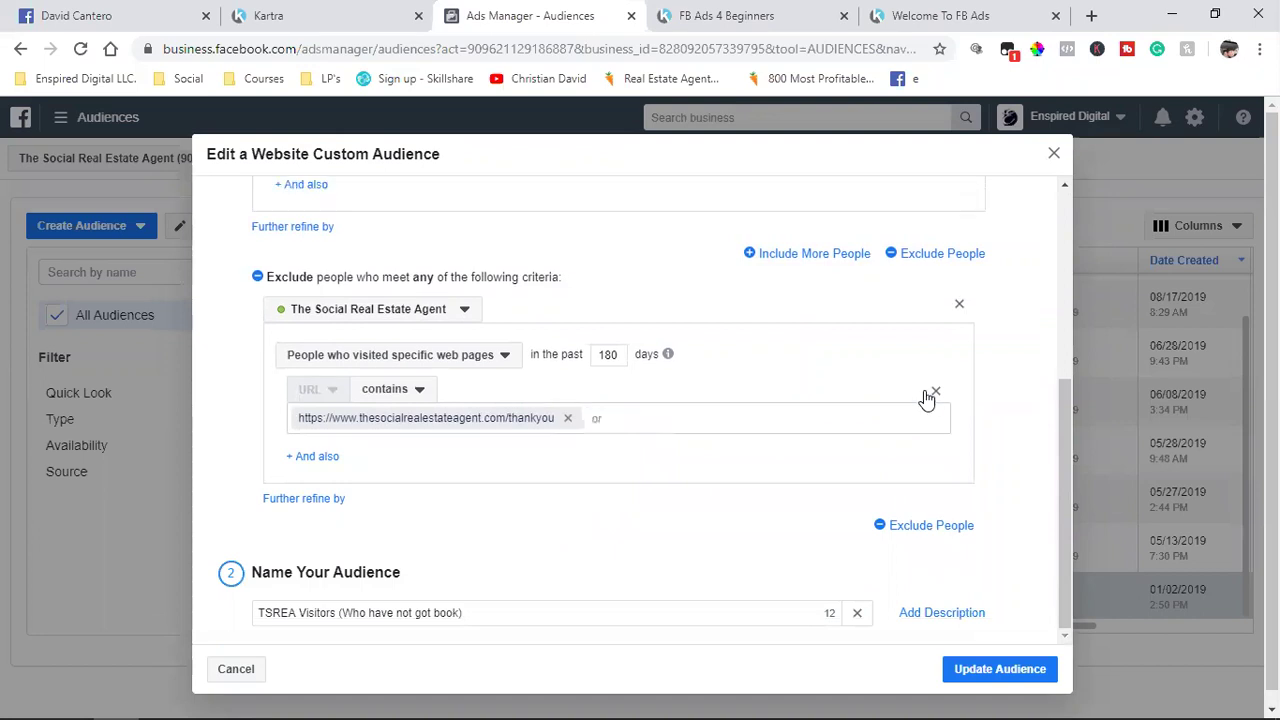
{"action": "left_click", "coordinate": [567, 419]}
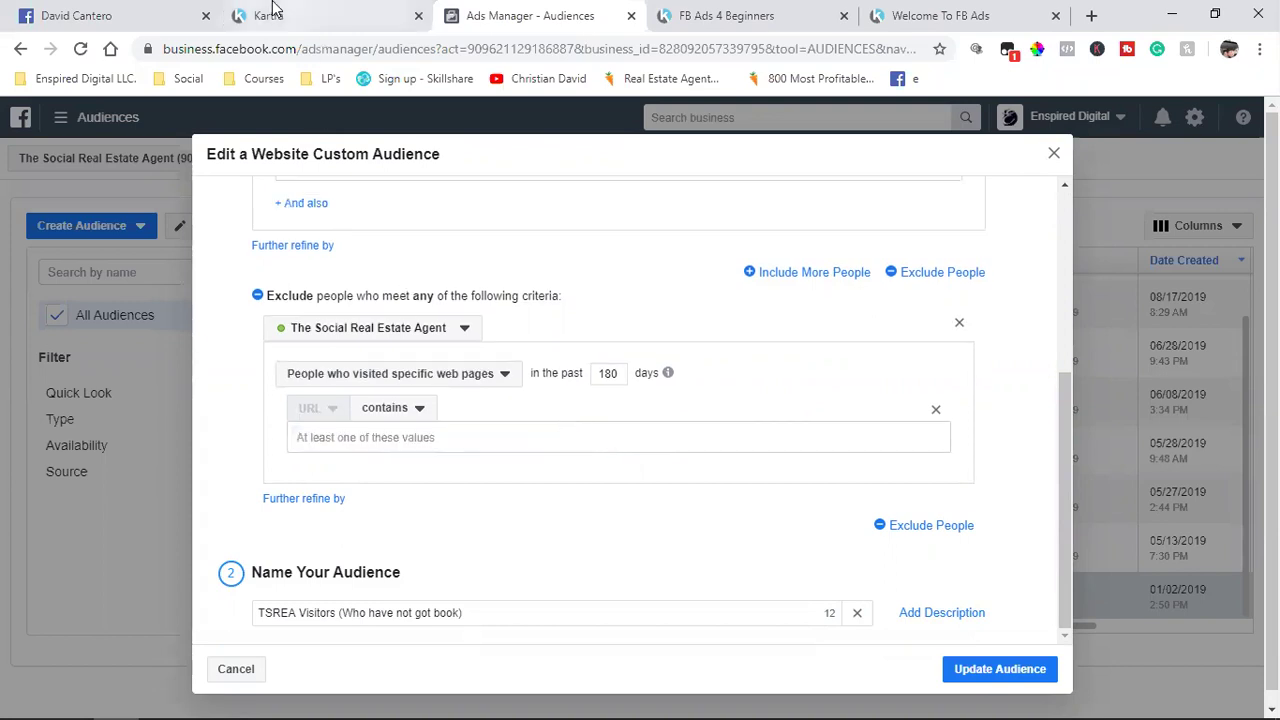
{"action": "left_click", "coordinate": [300, 15]}
{"action": "scroll", "coordinate": [940, 495], "scroll_direction": "up", "scroll_amount": 1}
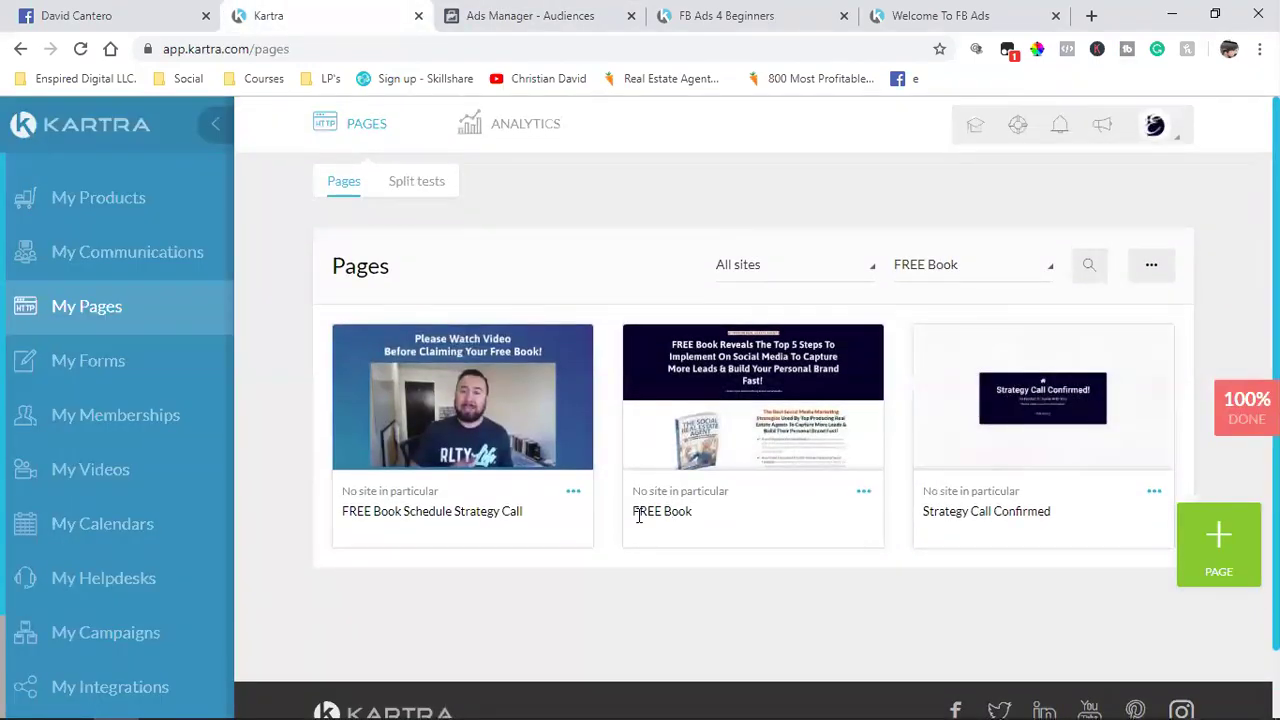
Step: Paste Kartra's freestrategycall page link into the TSREA Visitors Exclude URL field
{"action": "left_click", "coordinate": [573, 492]}
{"action": "left_click", "coordinate": [630, 443]}
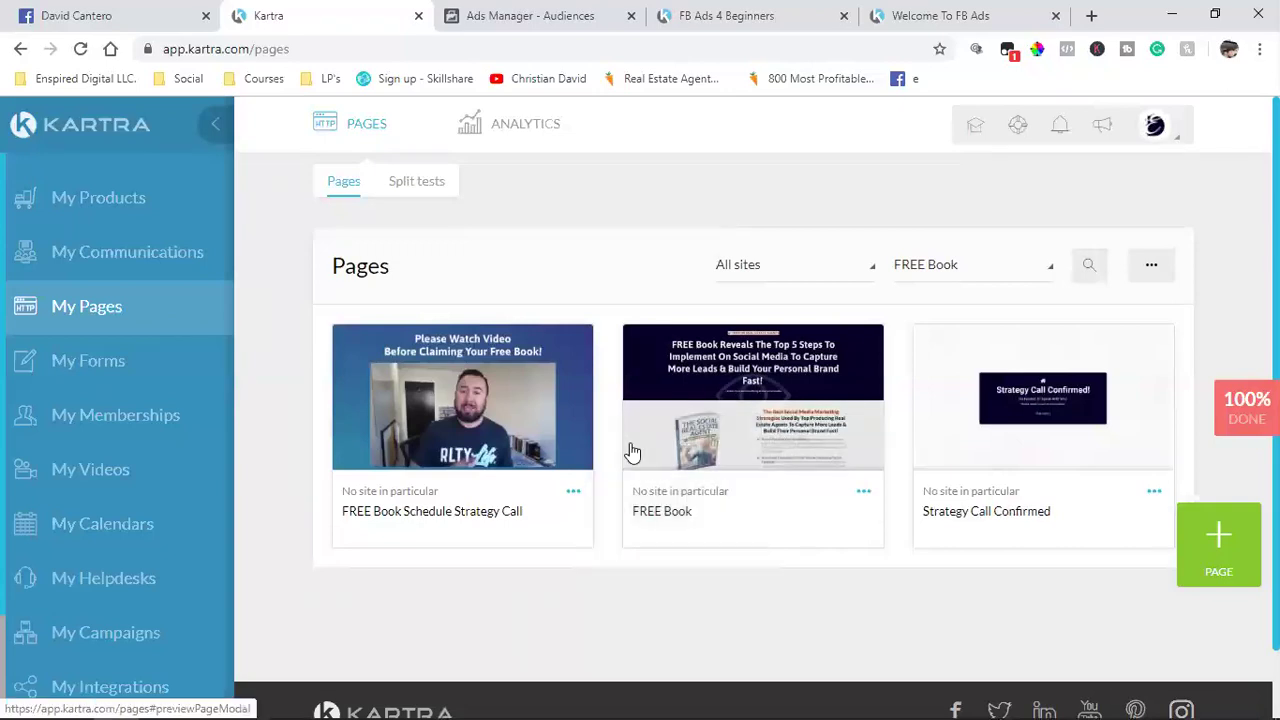
{"action": "left_click", "coordinate": [531, 386]}
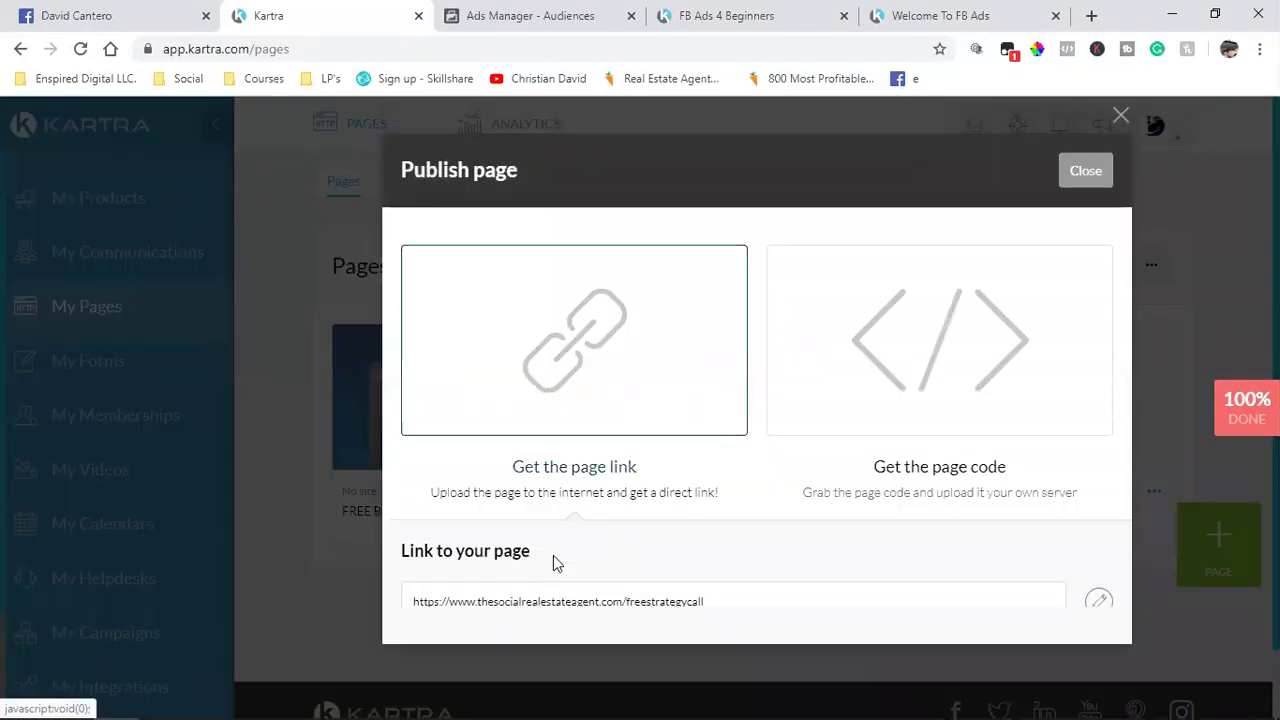
{"action": "left_click", "coordinate": [545, 608]}
{"action": "right_click", "coordinate": [545, 608]}
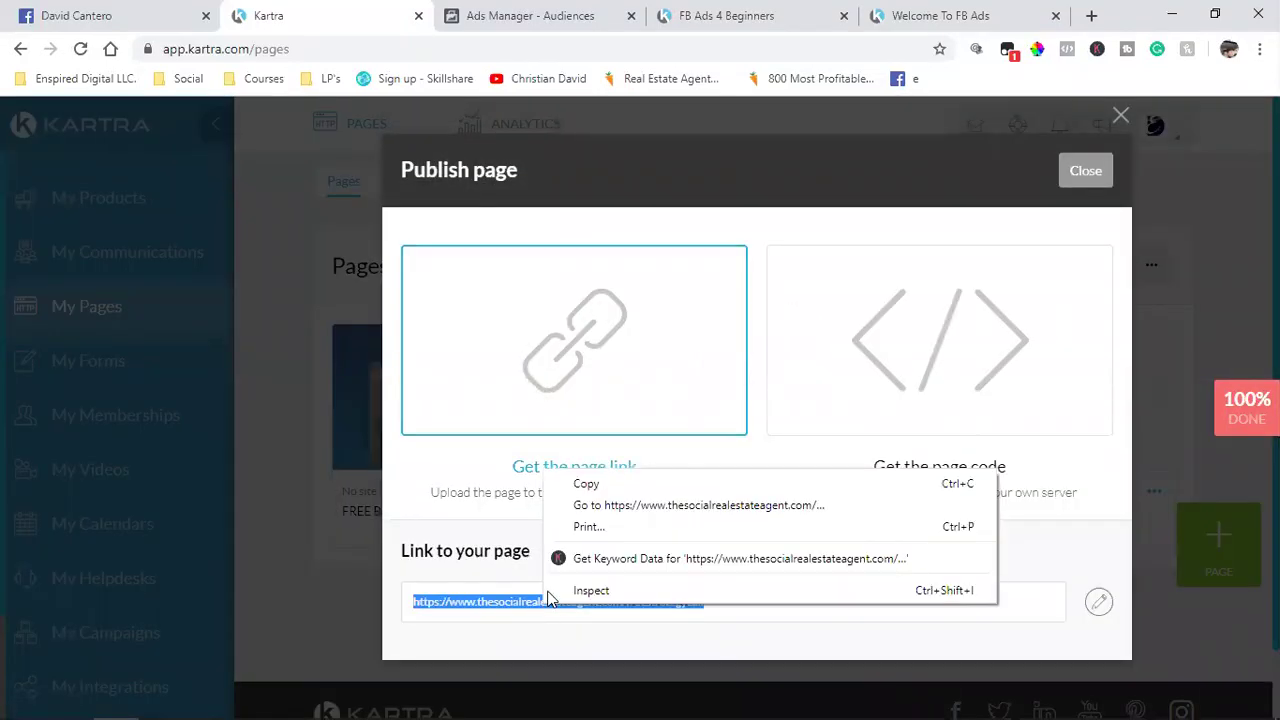
{"action": "left_click", "coordinate": [577, 484]}
{"action": "left_click", "coordinate": [1080, 171]}
{"action": "left_click", "coordinate": [605, 12]}
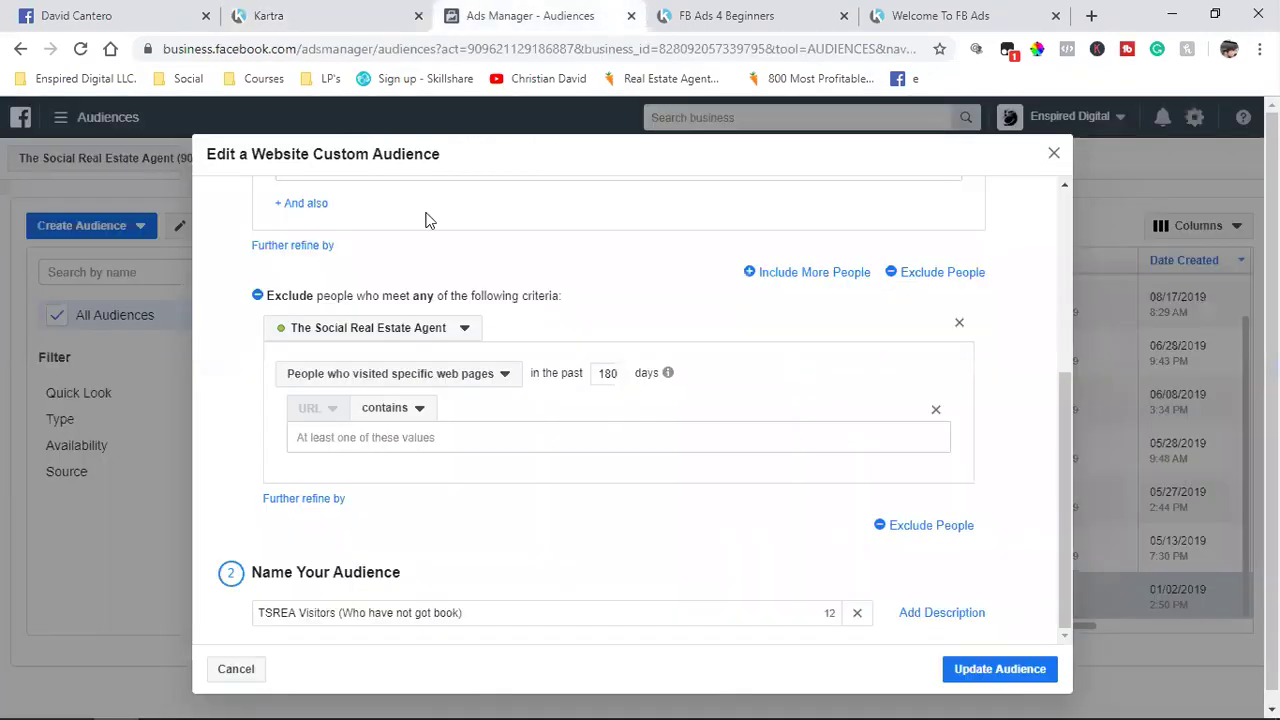
{"action": "left_click", "coordinate": [367, 438]}
{"action": "key", "text": "ctrl+v"}
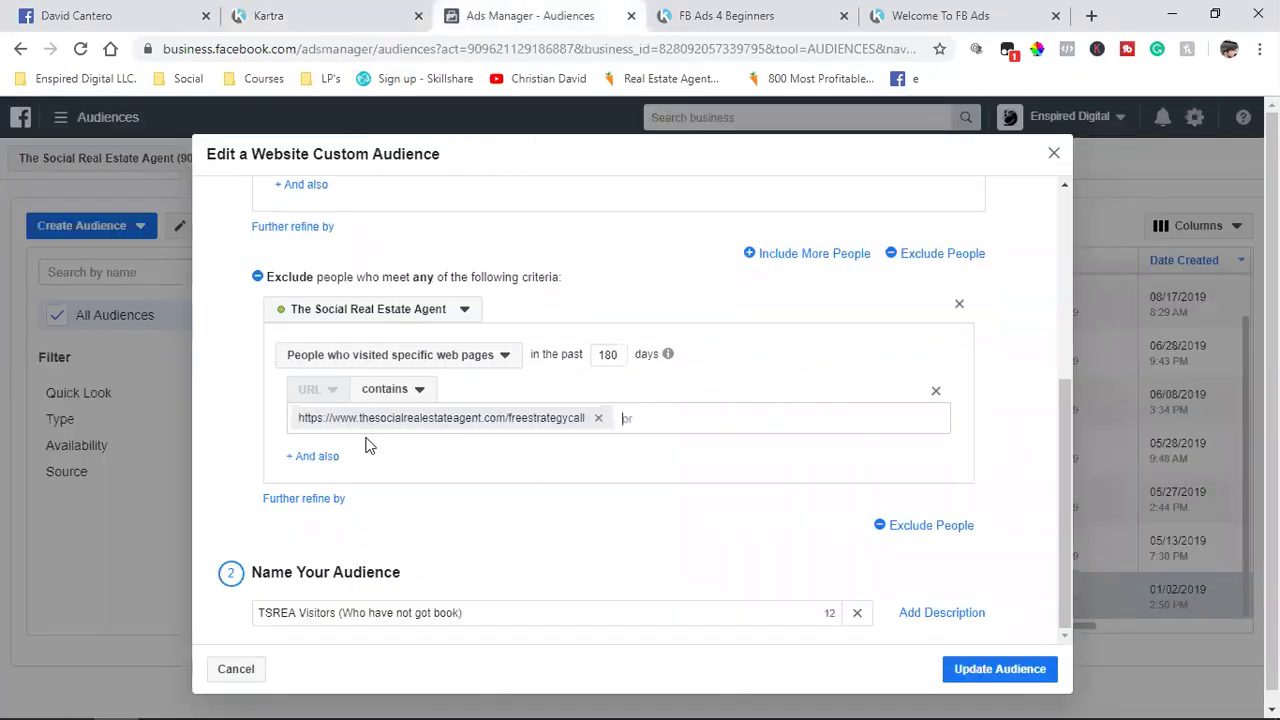
{"action": "left_click", "coordinate": [320, 15]}
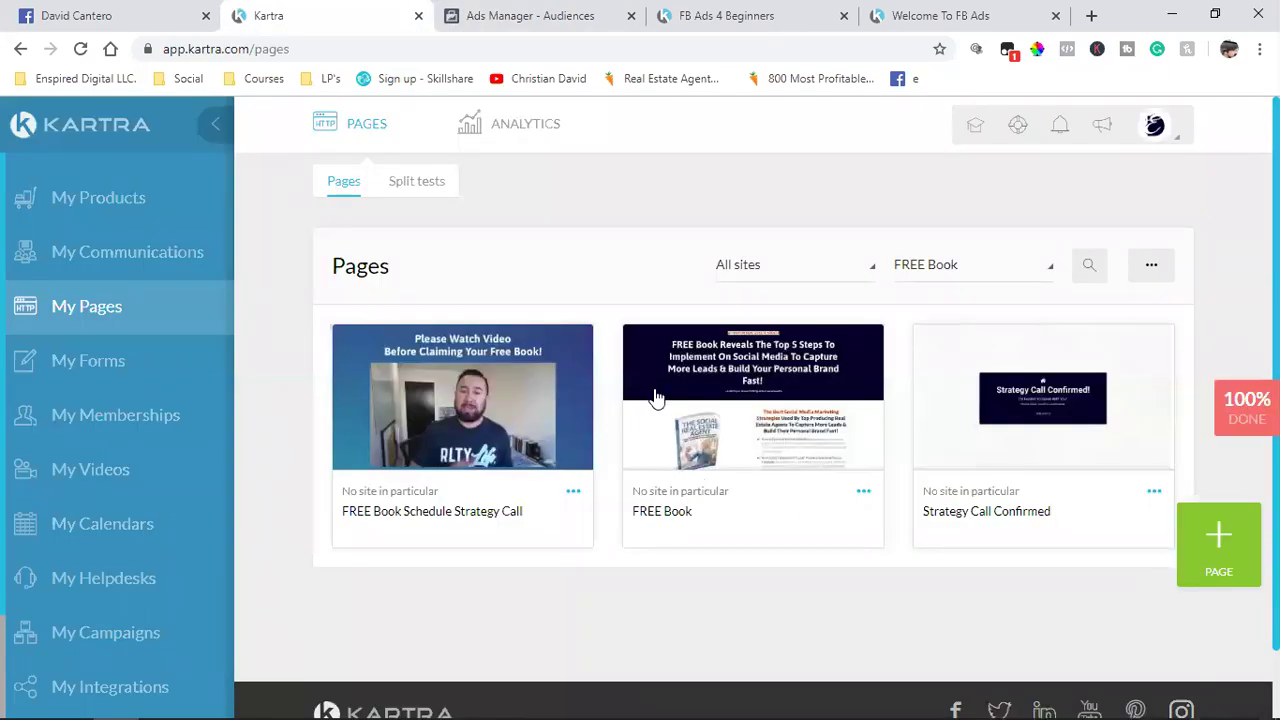
{"action": "left_click", "coordinate": [537, 8]}
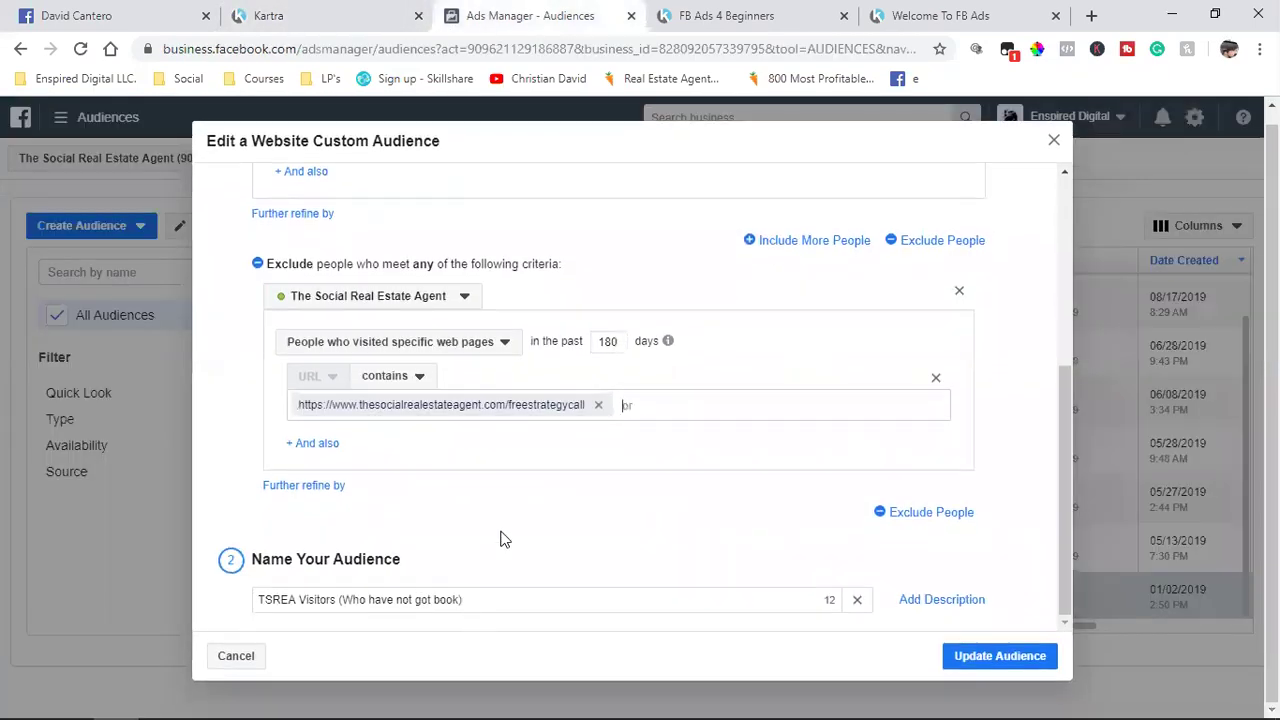
Step: Switch Kartra to PAID Book pages and copy the yourfreestrategycall Schedule Strategy Call link
{"action": "left_click", "coordinate": [272, 14]}
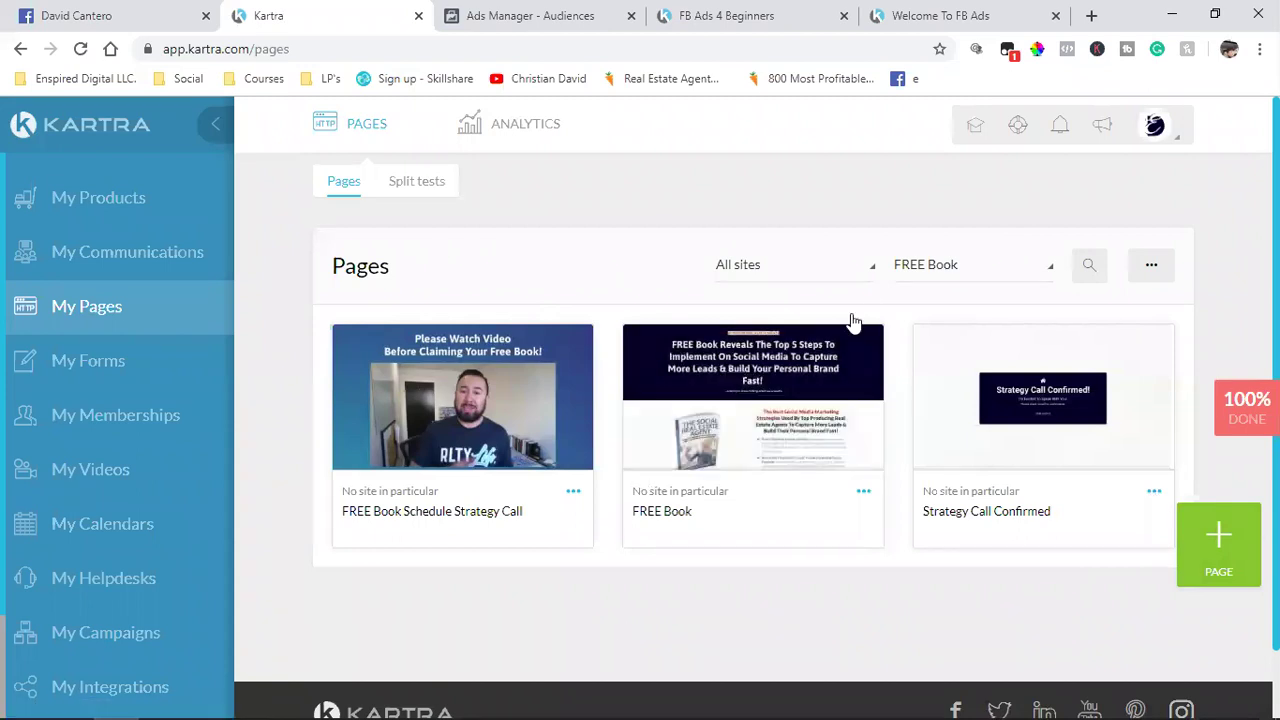
{"action": "left_click", "coordinate": [928, 265]}
{"action": "left_click", "coordinate": [928, 440]}
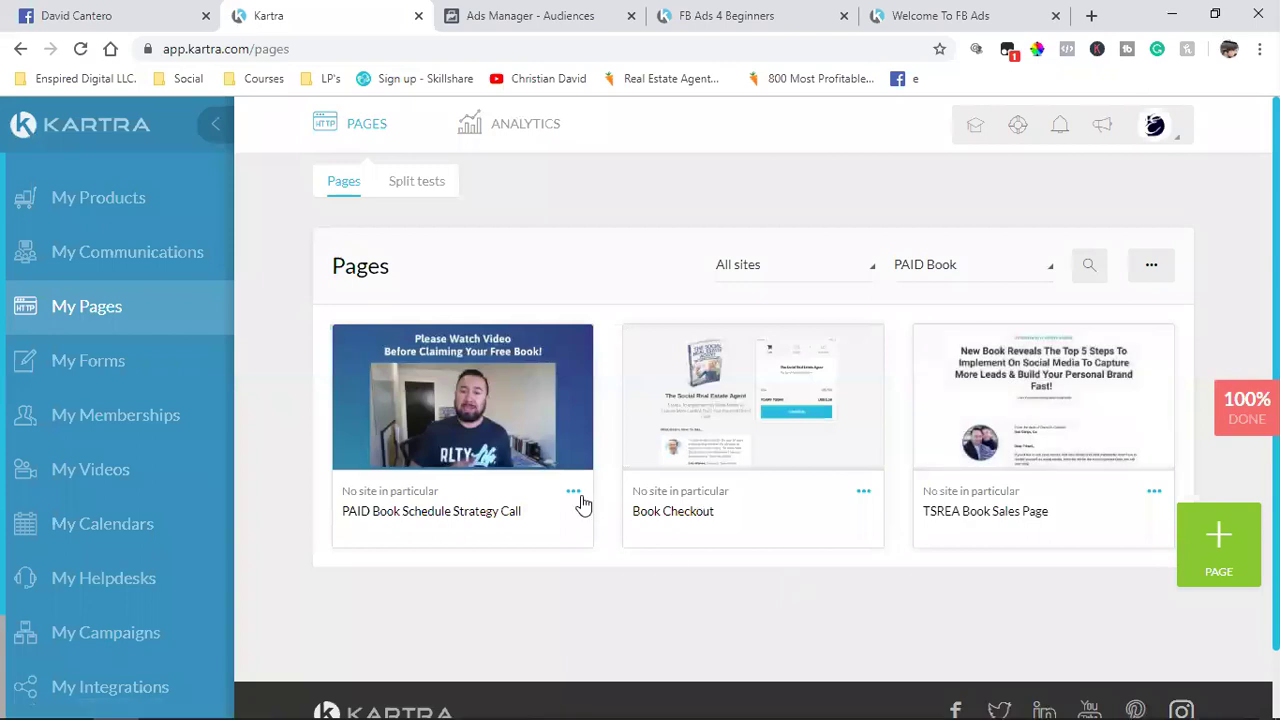
{"action": "left_click", "coordinate": [573, 491]}
{"action": "left_click", "coordinate": [640, 440]}
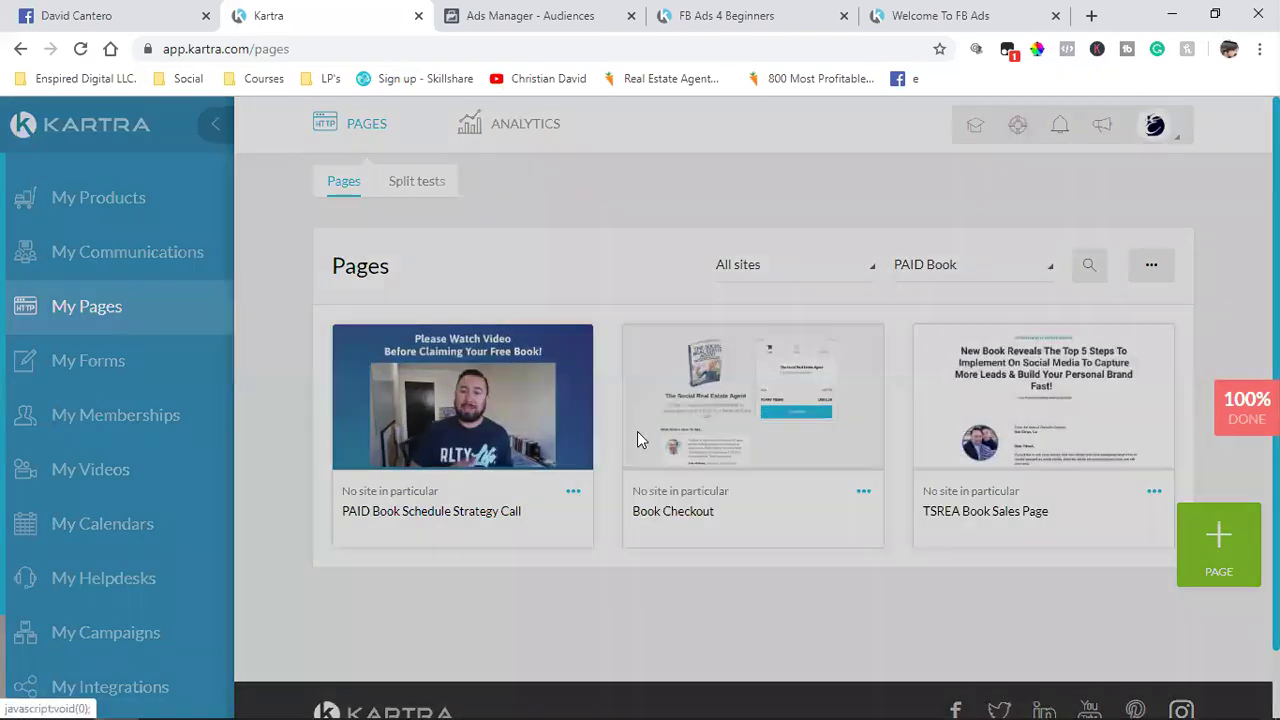
{"action": "left_click", "coordinate": [497, 374]}
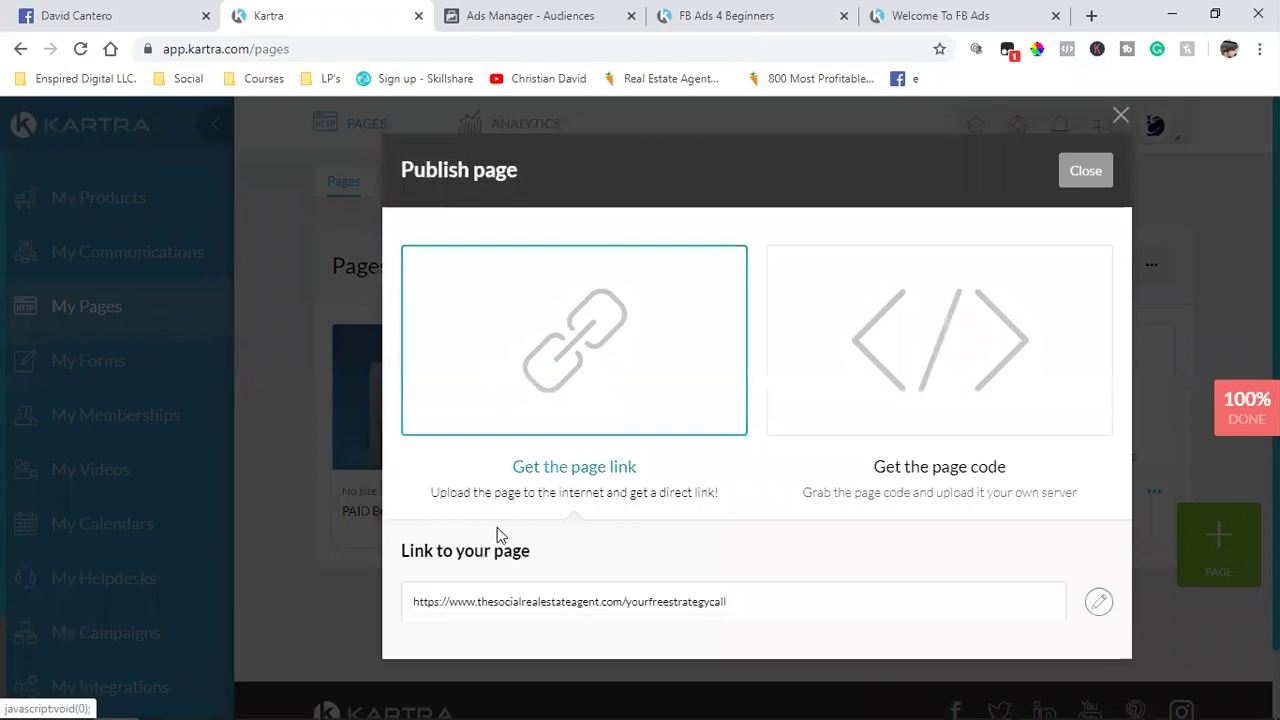
{"action": "triple_click", "coordinate": [463, 608]}
{"action": "right_click", "coordinate": [463, 607]}
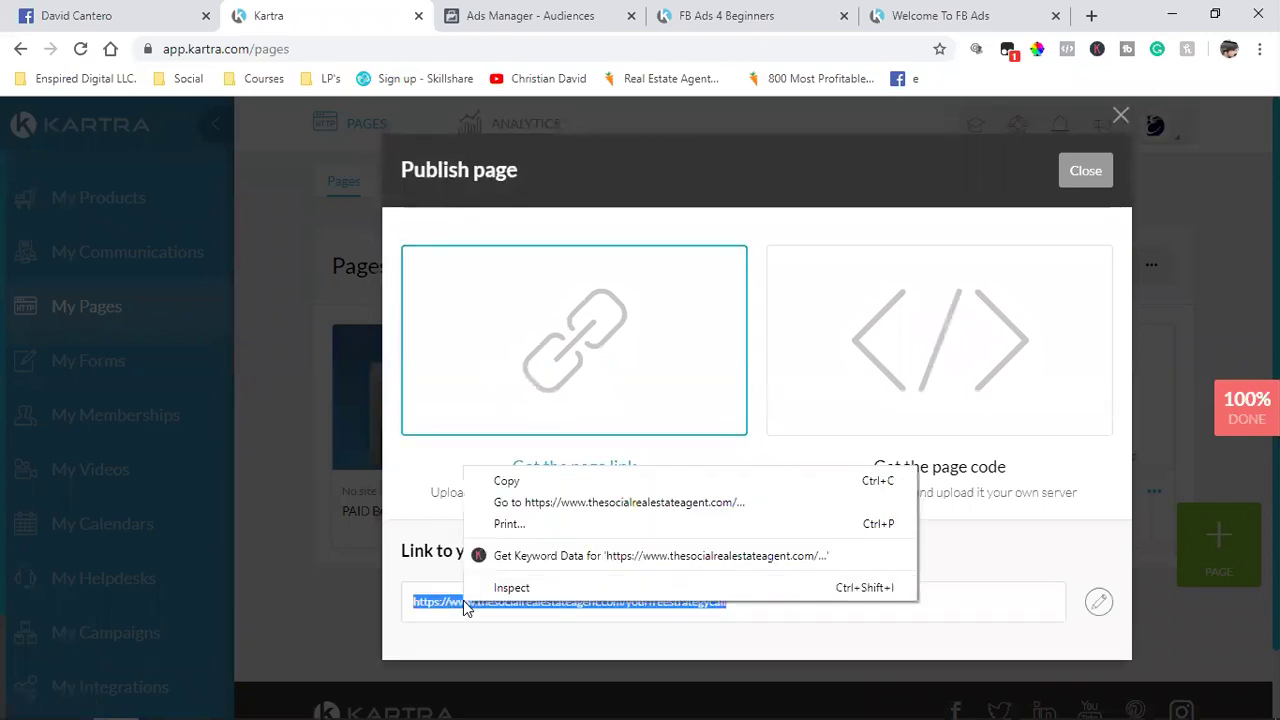
{"action": "left_click", "coordinate": [519, 481]}
{"action": "left_click", "coordinate": [530, 15]}
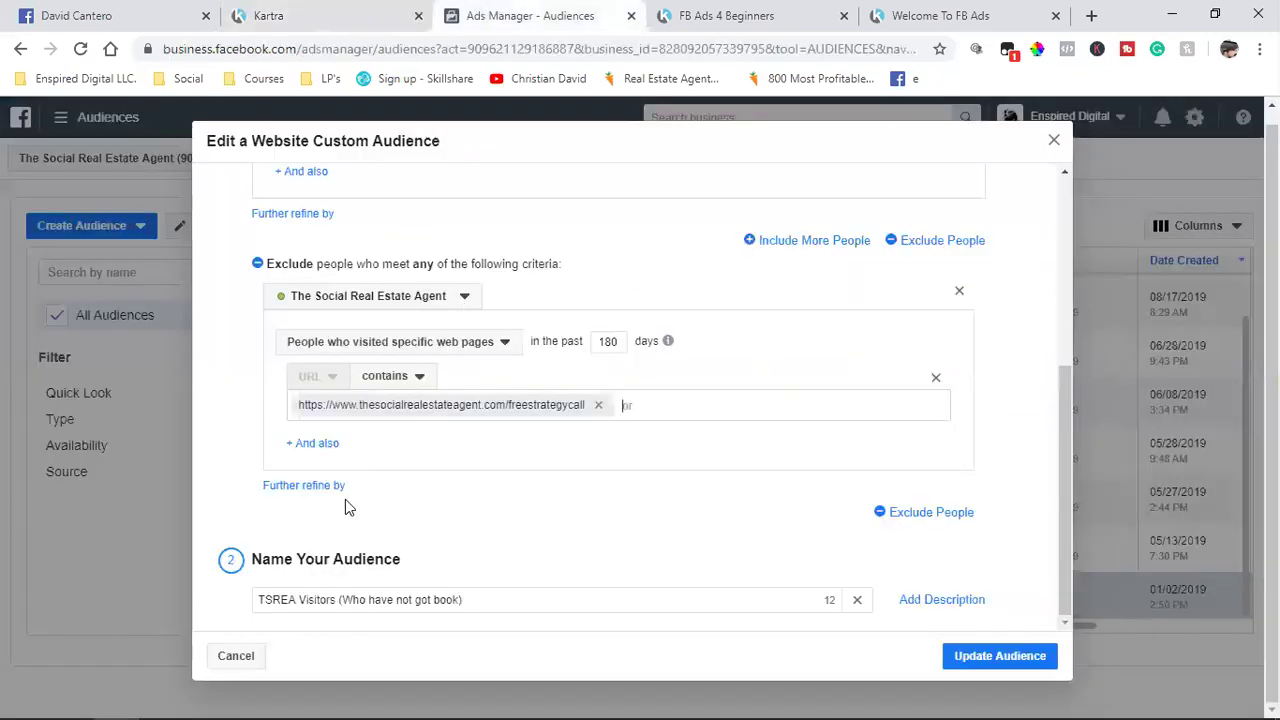
Step: Add the yourfreestrategycall page as an excluded URL in the TSREA Visitors audience
{"action": "key", "text": "ctrl+v"}
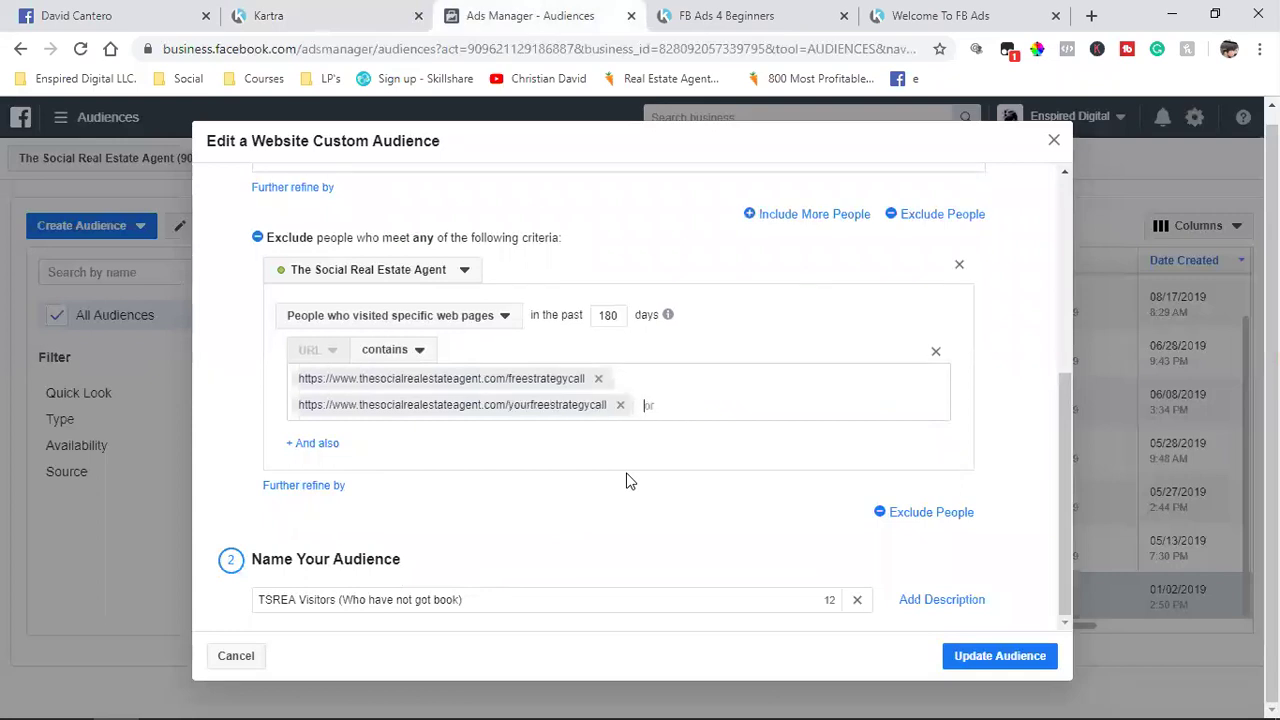
{"action": "scroll", "coordinate": [627, 481], "scroll_direction": "up", "scroll_amount": 5}
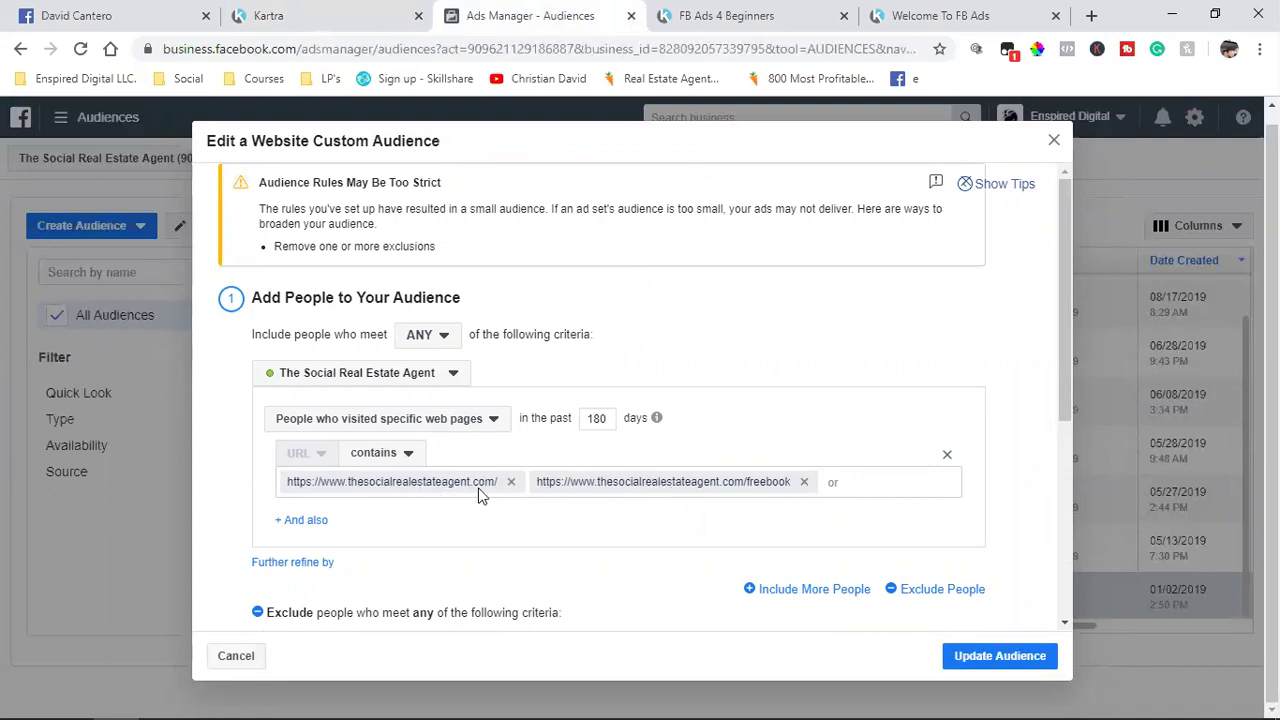
{"action": "scroll", "coordinate": [655, 507], "scroll_direction": "down", "scroll_amount": 4}
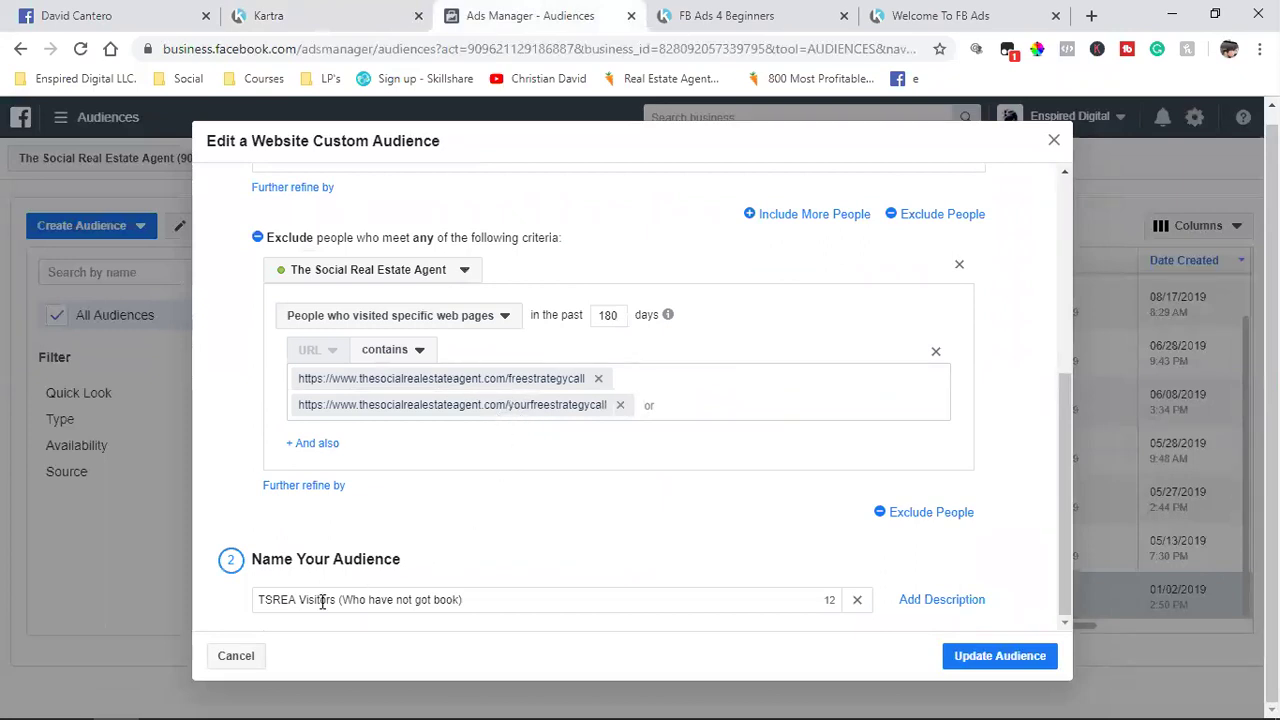
Step: Edit the audience name, keeping 'got', and remove the capital W from 'Who'
{"action": "left_click", "coordinate": [431, 598]}
{"action": "key", "text": "BackSpace"}
{"action": "key", "text": "BackSpace"}
{"action": "key", "text": "BackSpace"}
{"action": "type", "text": "purchased"}
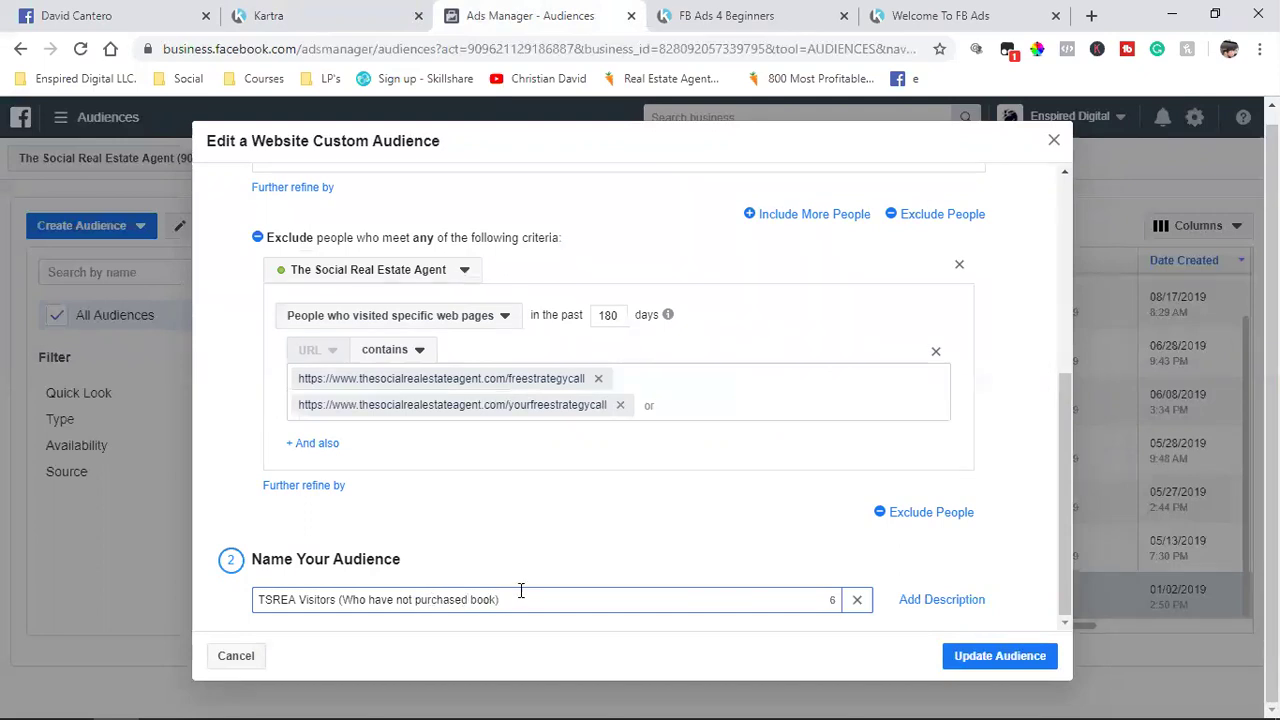
{"action": "key", "text": "BackSpace"}
{"action": "key", "text": "BackSpace"}
{"action": "key", "text": "BackSpace"}
{"action": "key", "text": "BackSpace"}
{"action": "key", "text": "BackSpace"}
{"action": "key", "text": "BackSpace"}
{"action": "key", "text": "BackSpace"}
{"action": "key", "text": "BackSpace"}
{"action": "key", "text": "BackSpace"}
{"action": "type", "text": "got"}
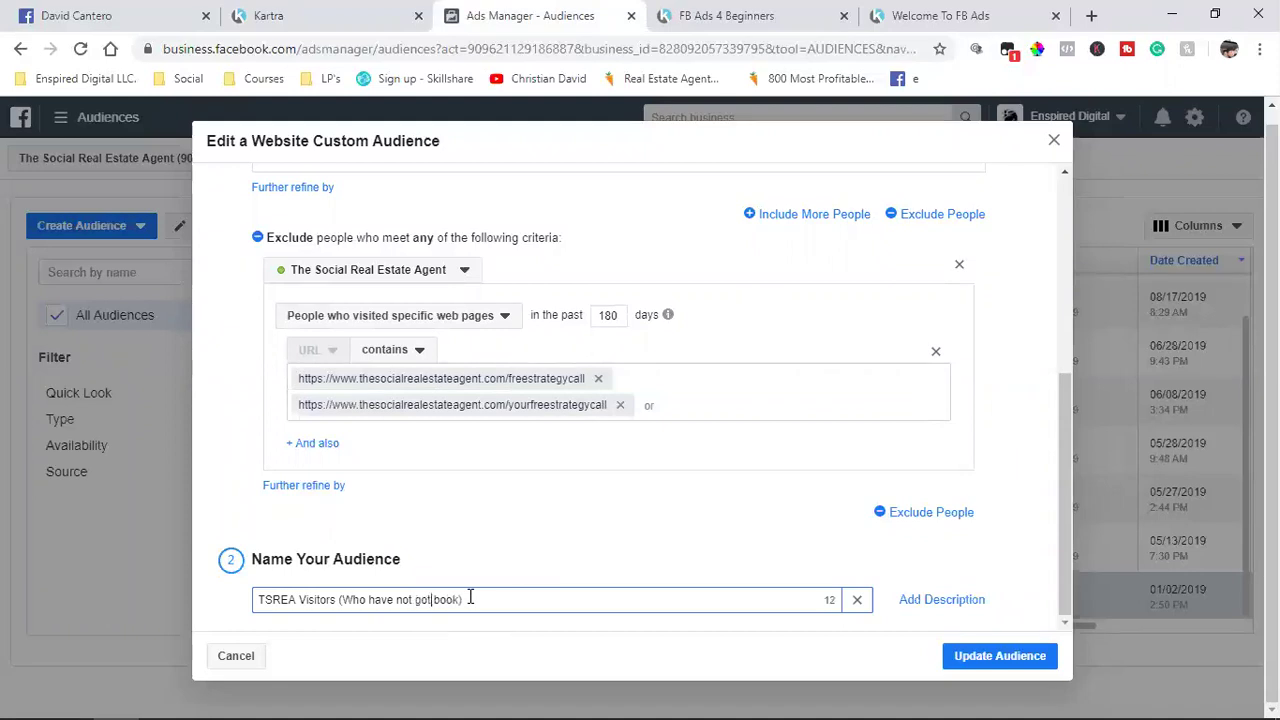
{"action": "left_click", "coordinate": [353, 600]}
{"action": "key", "text": "BackSpace"}
Step: Finish the name with lowercase 'who' and save the TSREA Visitors audience update
{"action": "type", "text": "w"}
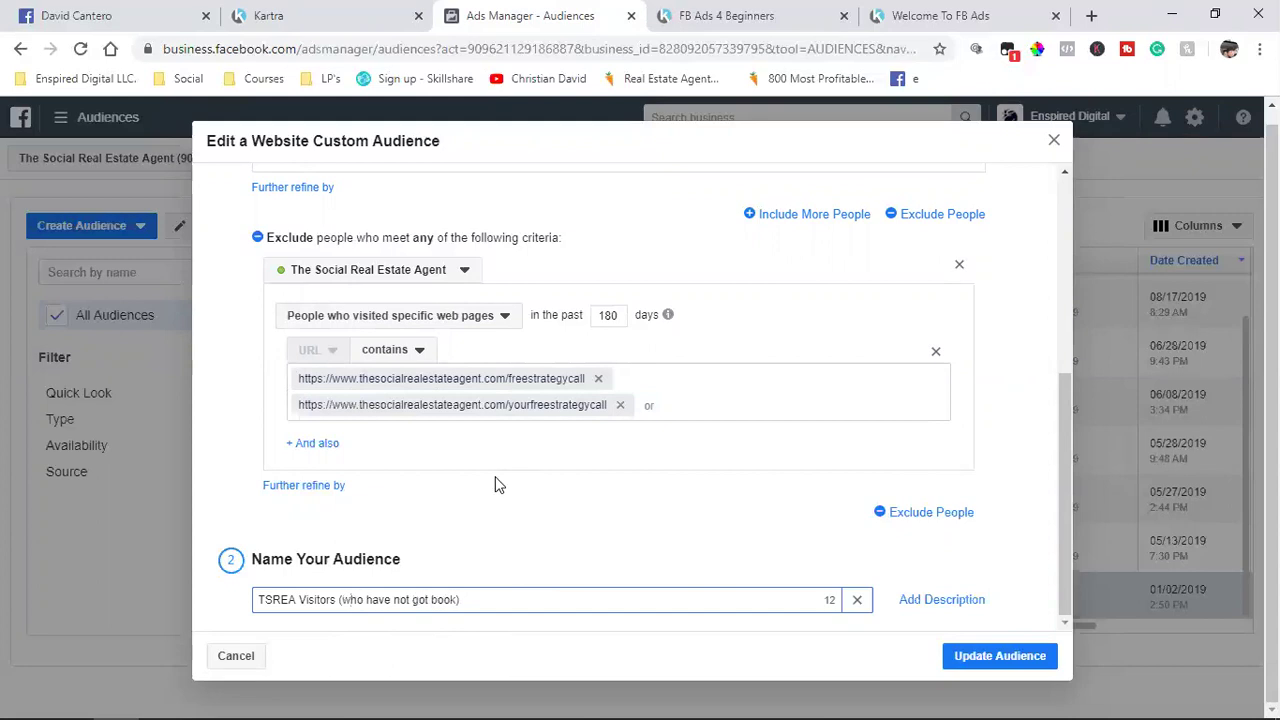
{"action": "left_click", "coordinate": [1024, 654]}
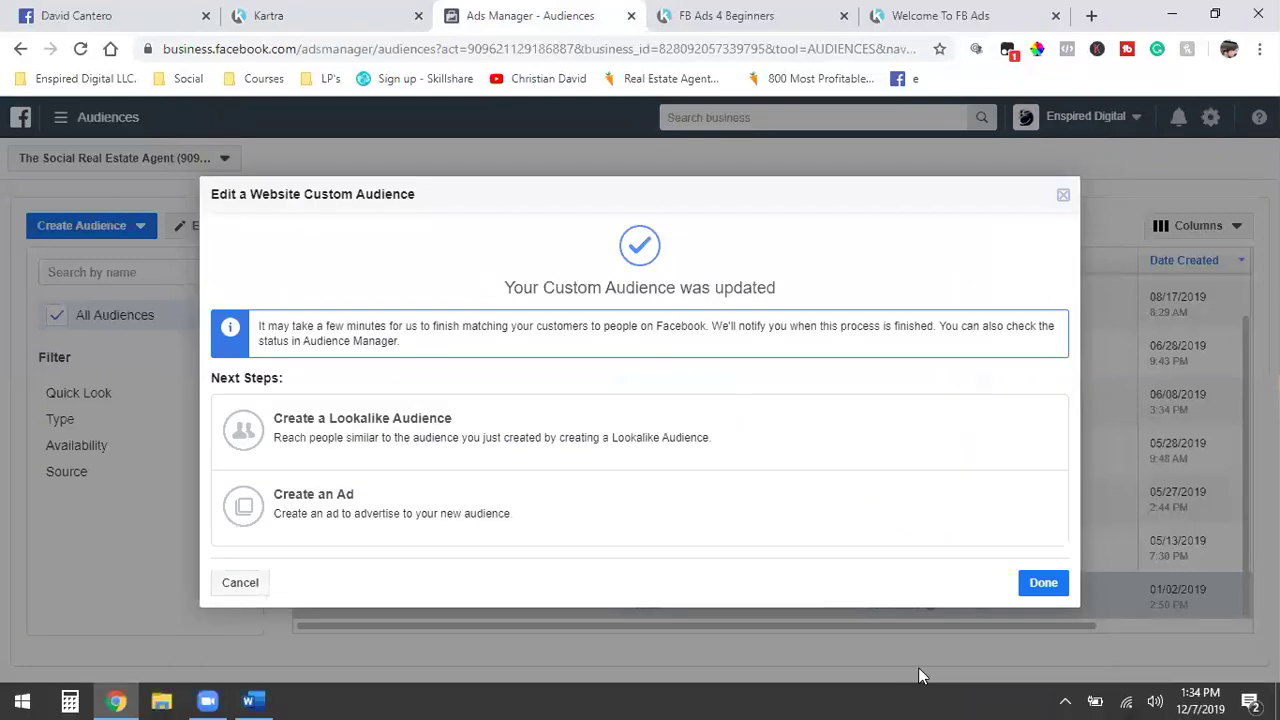
{"action": "left_click", "coordinate": [1043, 582]}
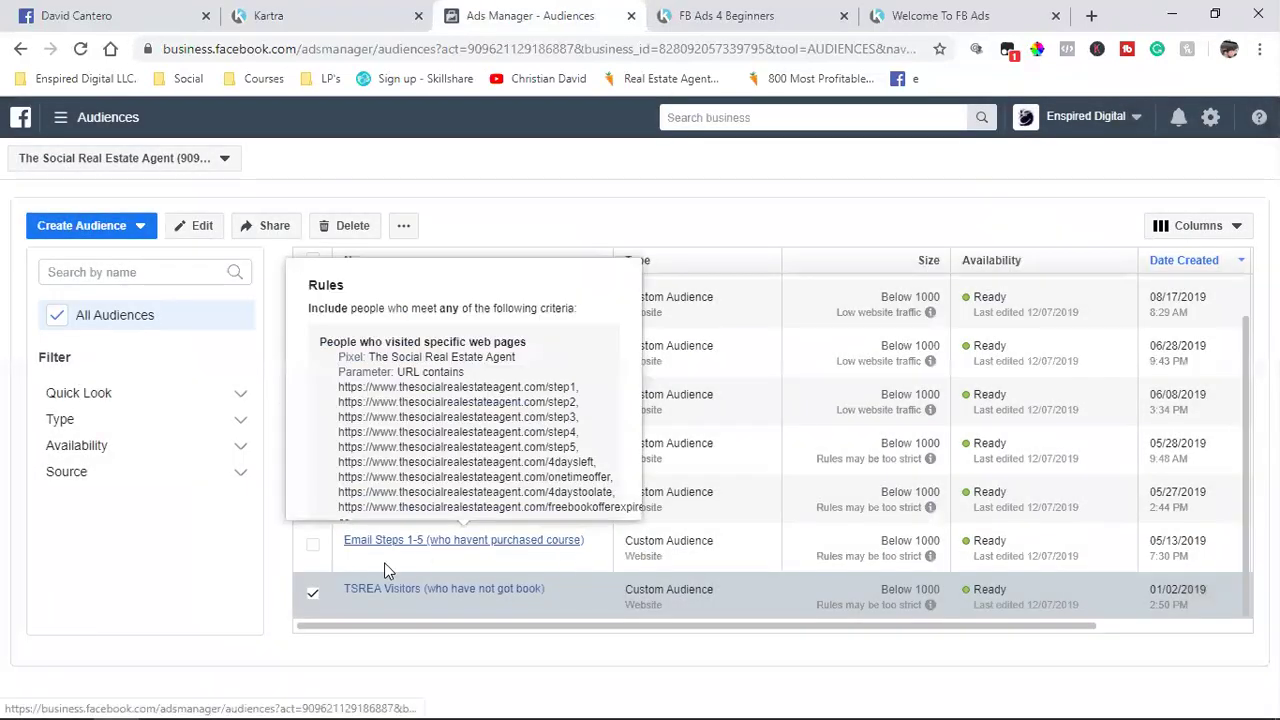
Step: Untick the TSREA Visitors audience and bring up the Create Audience choices
{"action": "left_click", "coordinate": [313, 593]}
{"action": "scroll", "coordinate": [495, 546], "scroll_direction": "up", "scroll_amount": 1}
{"action": "scroll", "coordinate": [495, 546], "scroll_direction": "down", "scroll_amount": 1}
{"action": "scroll", "coordinate": [495, 546], "scroll_direction": "up", "scroll_amount": 1}
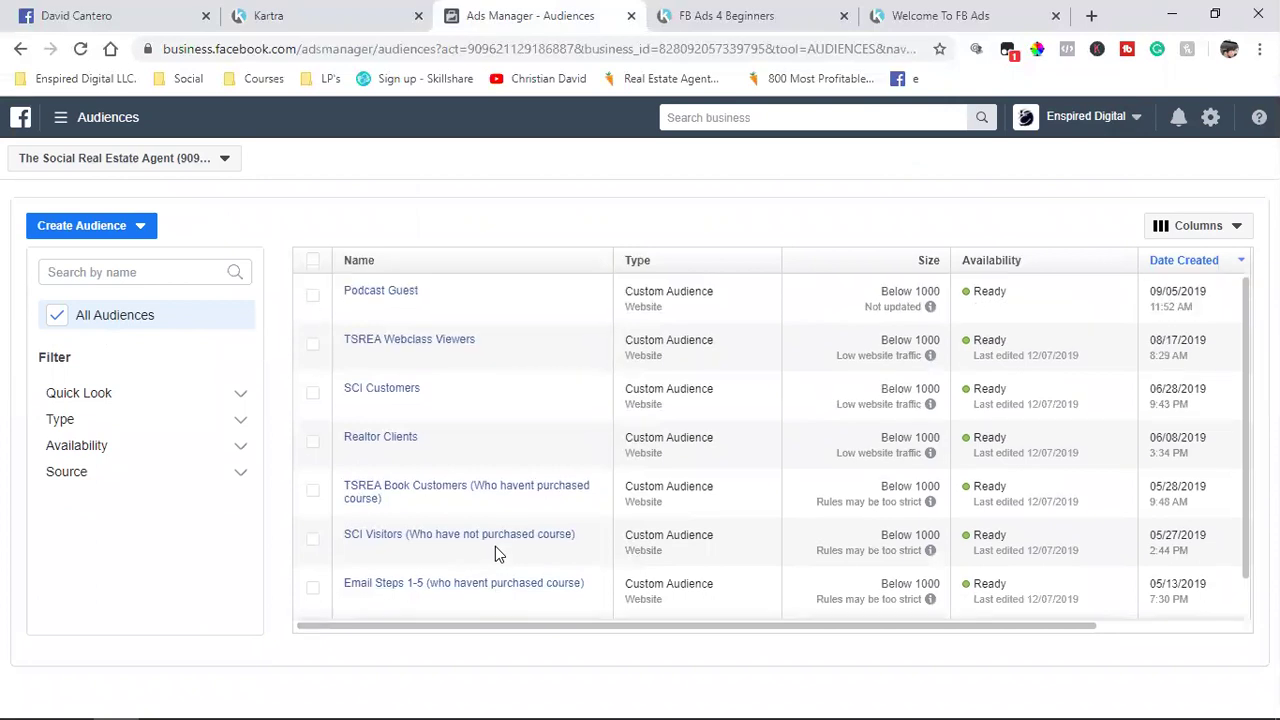
{"action": "left_click", "coordinate": [98, 228]}
Step: Choose Custom Audience to show the Website, Customer list and Video source types
{"action": "left_click", "coordinate": [98, 263]}
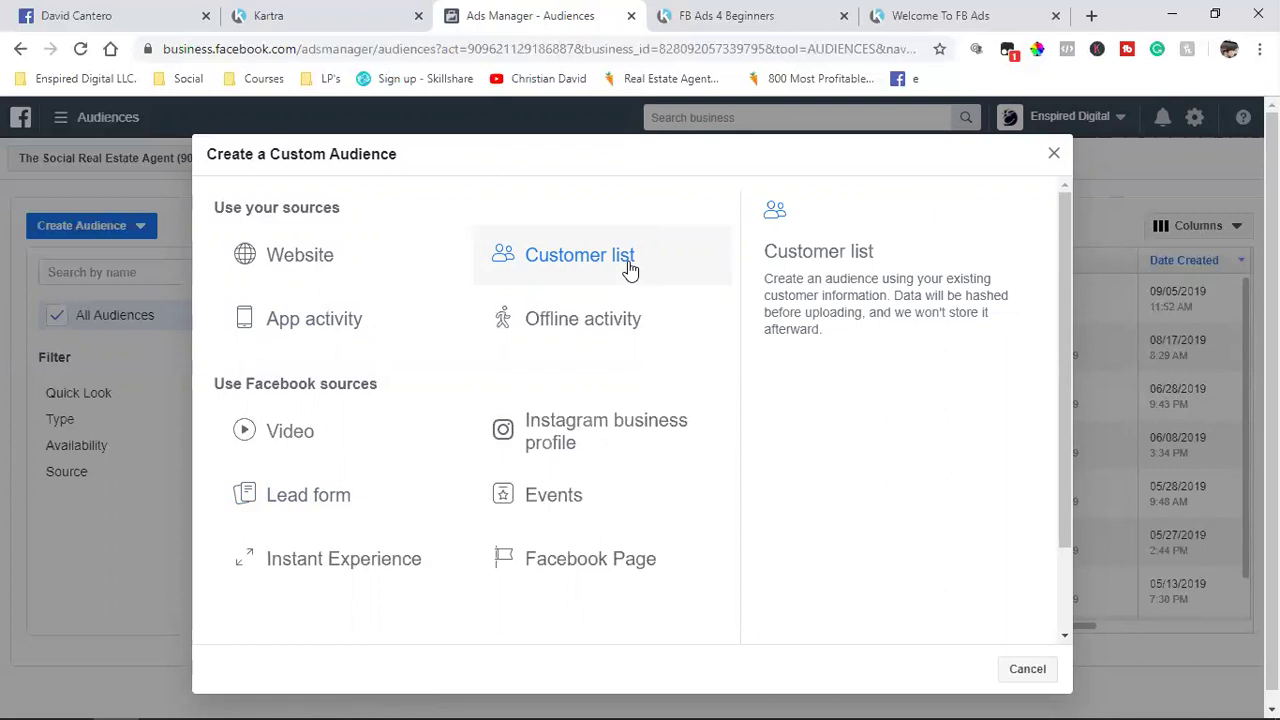
Step: Close Kartra's Publish page dialog, then return to the new custom audience in Ads Manager
{"action": "left_click", "coordinate": [262, 15]}
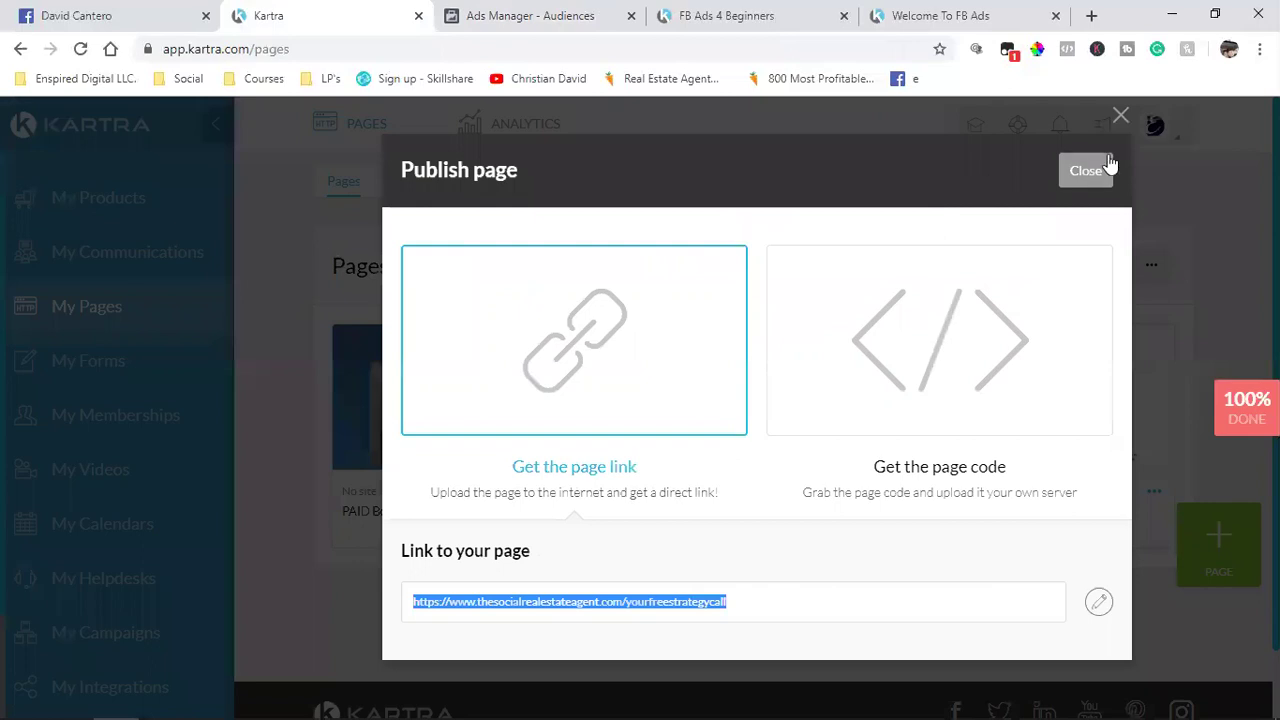
{"action": "left_click", "coordinate": [1087, 170]}
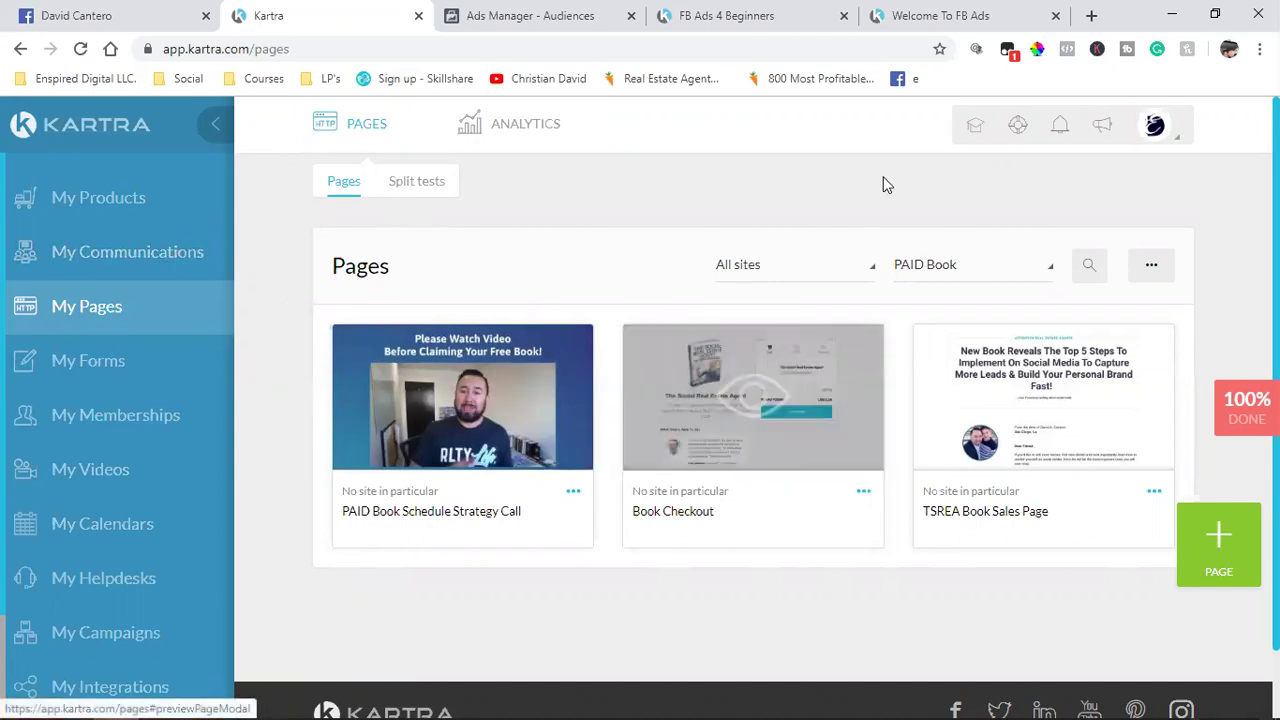
{"action": "mouse_move", "coordinate": [540, 698]}
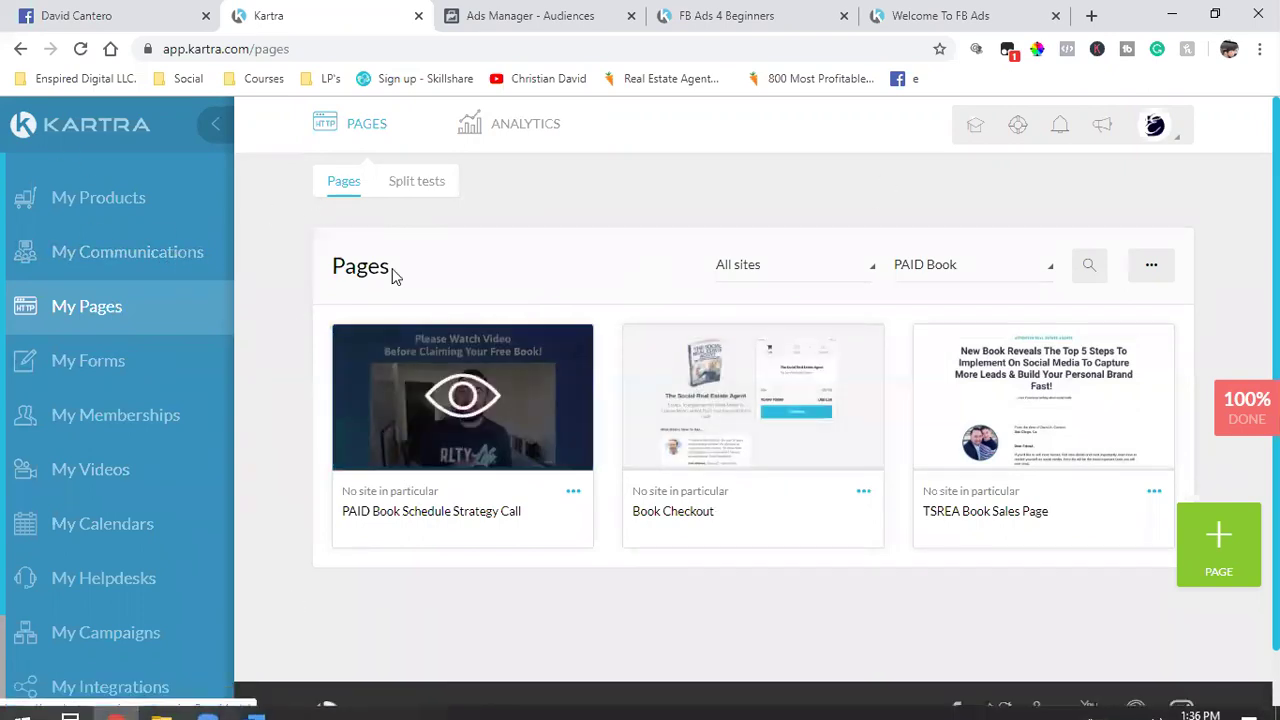
{"action": "left_click", "coordinate": [530, 15]}
Step: Pick Customer list without LTV, browse the data origins, then close the form unsaved
{"action": "left_click", "coordinate": [594, 250]}
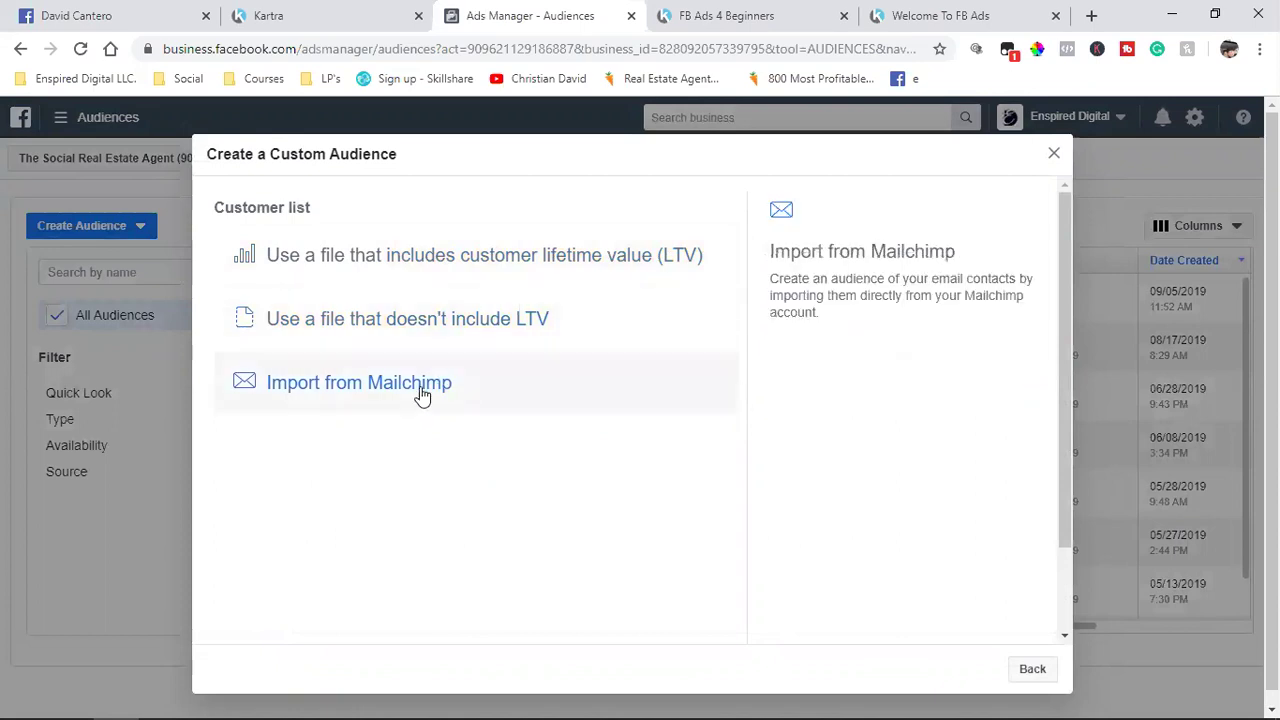
{"action": "left_click", "coordinate": [441, 325]}
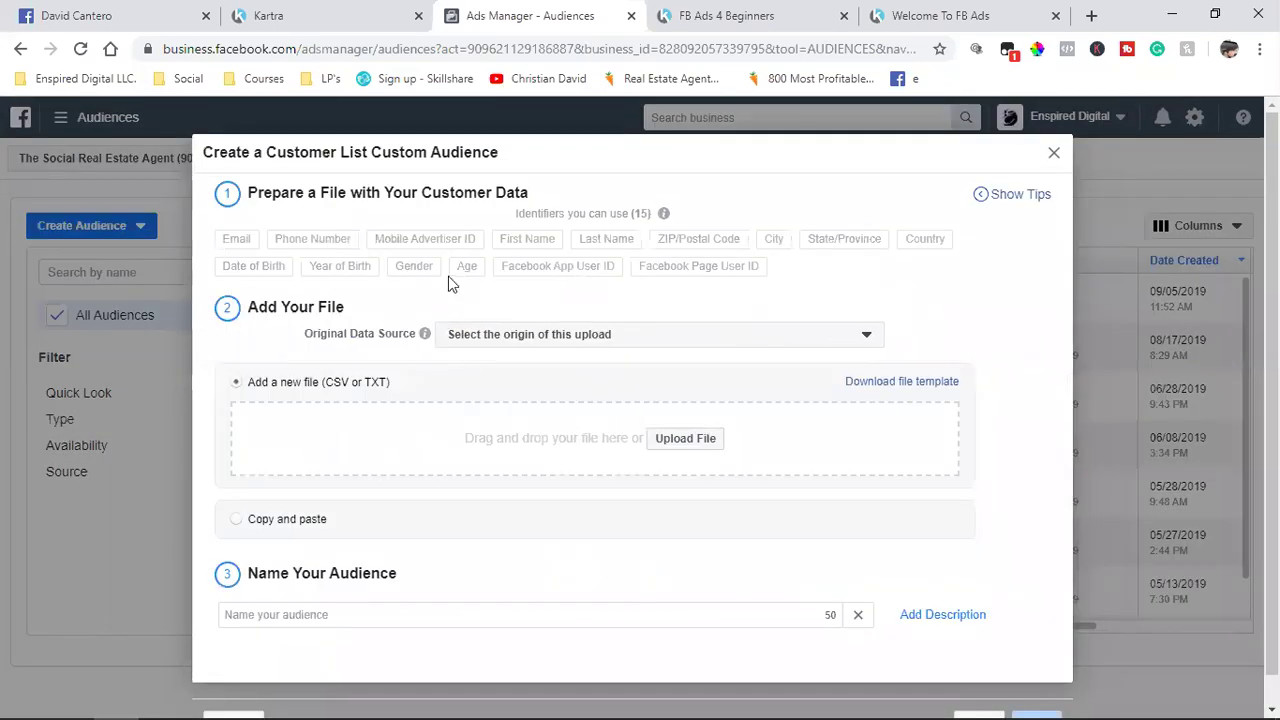
{"action": "mouse_move", "coordinate": [461, 227]}
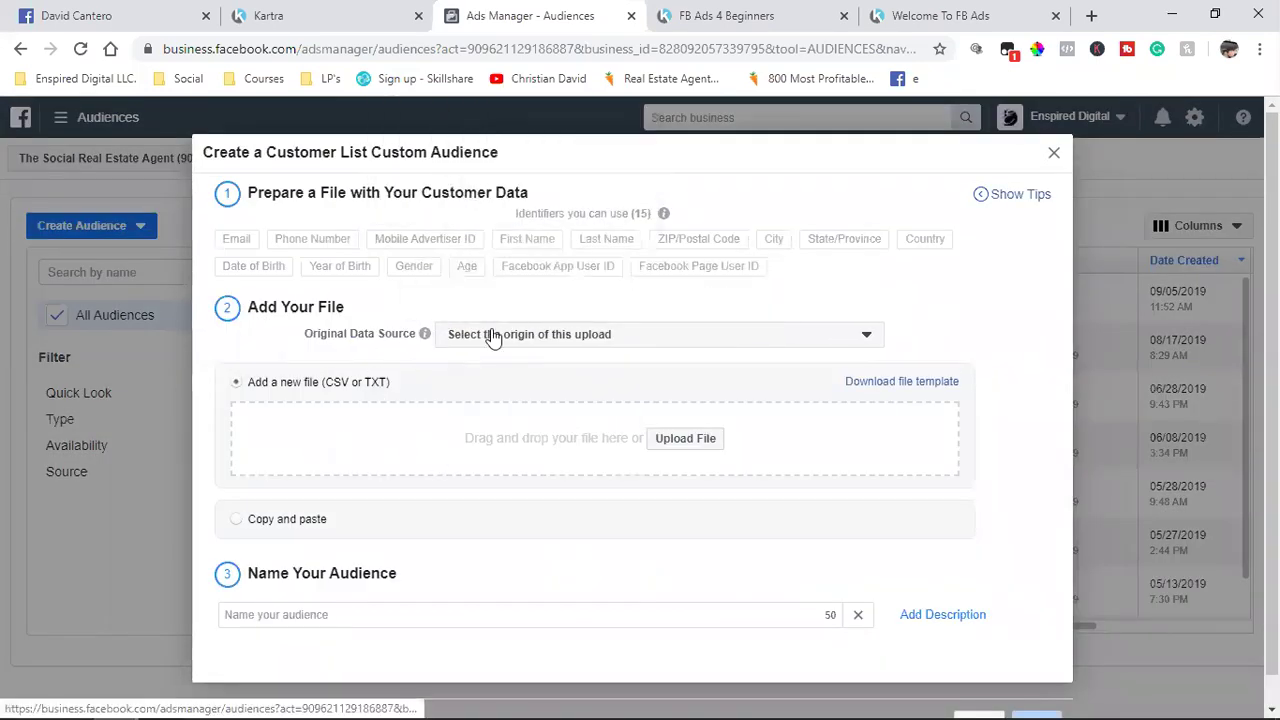
{"action": "left_click", "coordinate": [575, 345]}
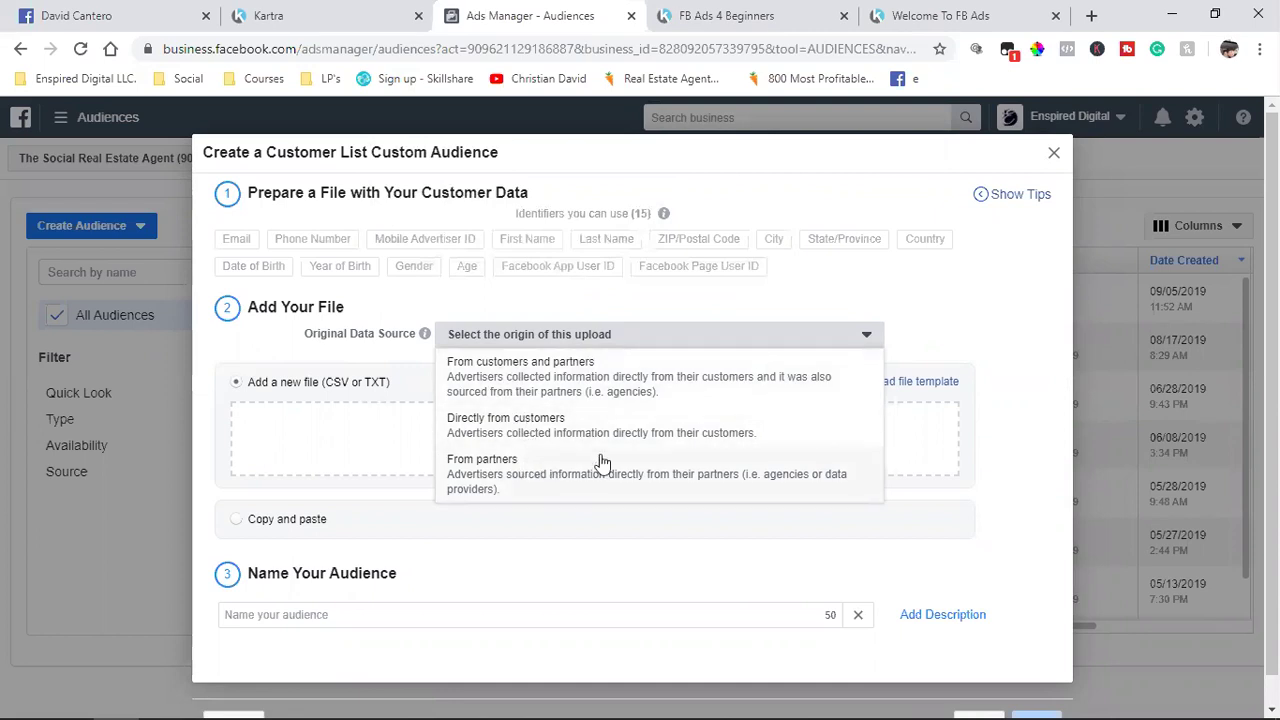
{"action": "left_click", "coordinate": [969, 298]}
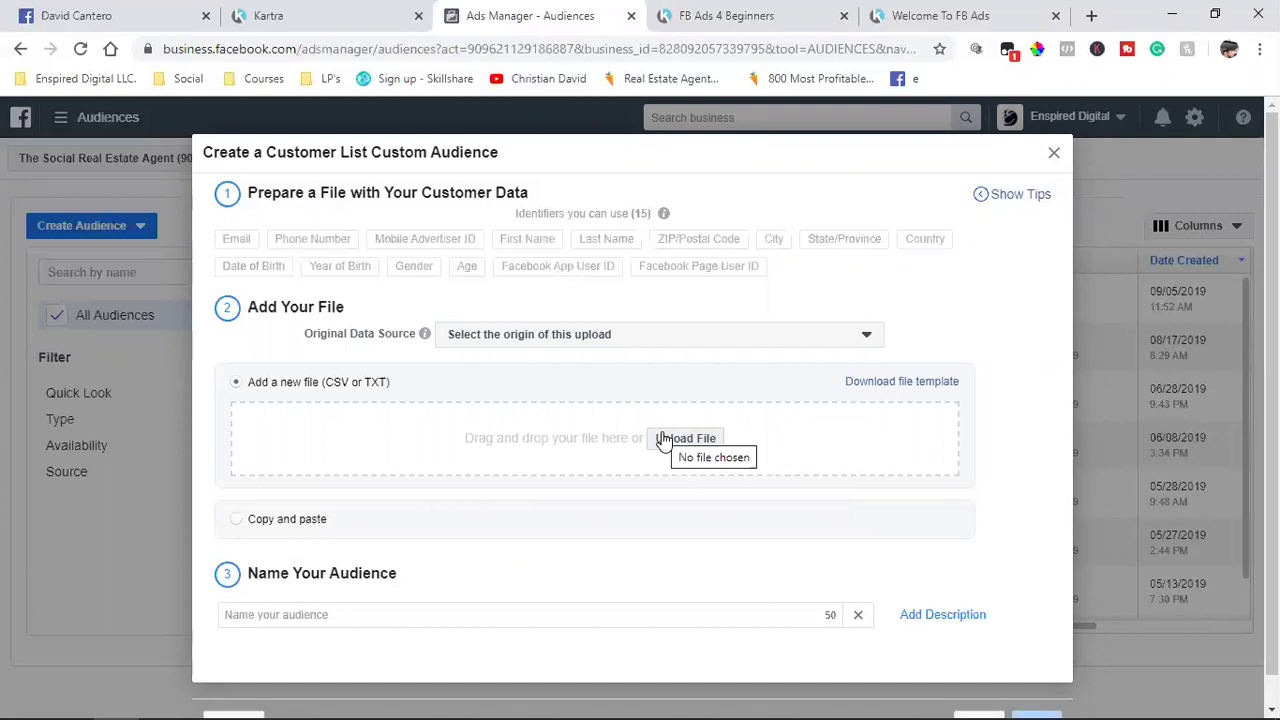
{"action": "left_click", "coordinate": [277, 610]}
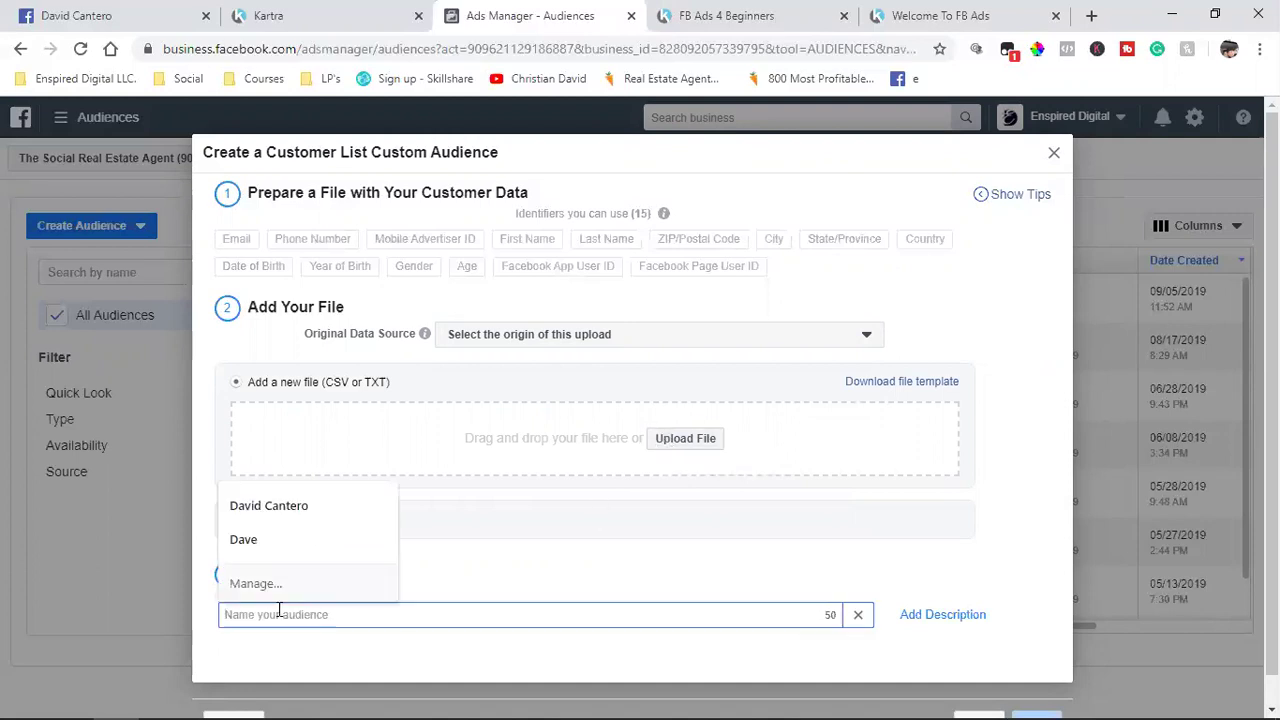
{"action": "left_click", "coordinate": [1054, 152]}
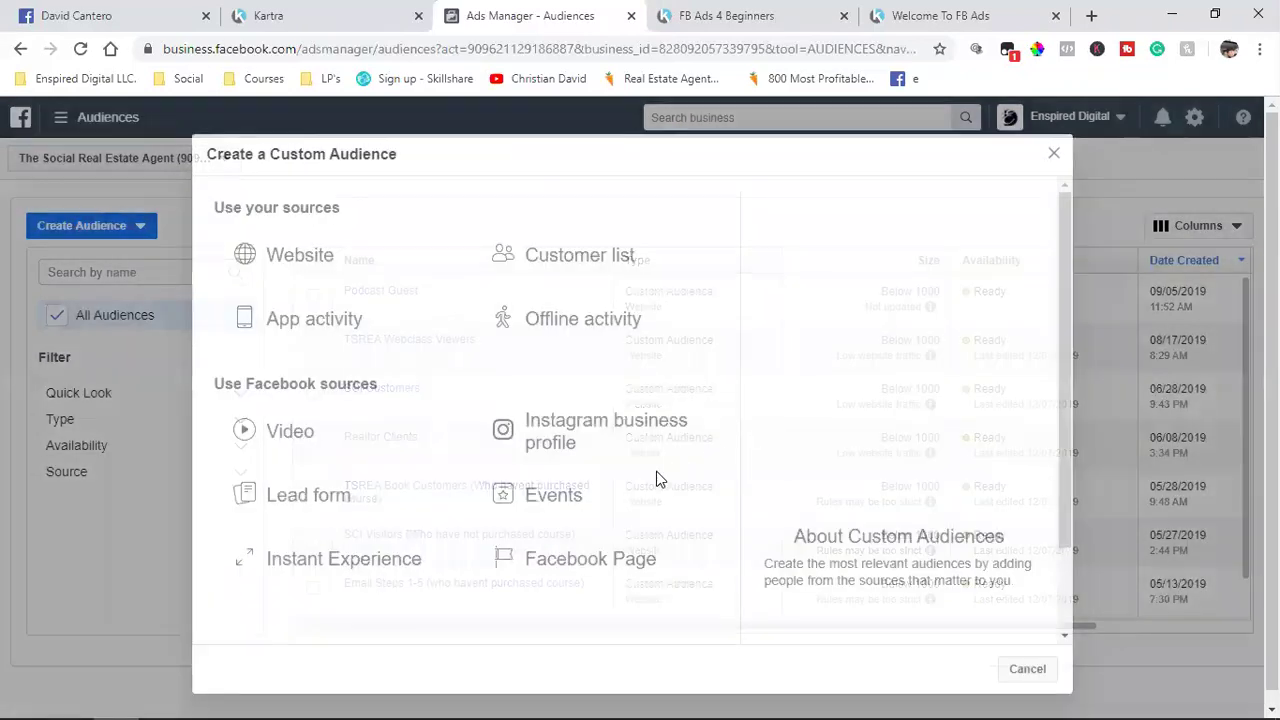
Step: Start an Instagram business profile audience for enspireddigital, then close it unsaved
{"action": "scroll", "coordinate": [650, 485], "scroll_direction": "down", "scroll_amount": 1}
{"action": "scroll", "coordinate": [645, 491], "scroll_direction": "up", "scroll_amount": 1}
{"action": "scroll", "coordinate": [645, 495], "scroll_direction": "down", "scroll_amount": 1}
{"action": "scroll", "coordinate": [645, 491], "scroll_direction": "up", "scroll_amount": 1}
{"action": "left_click", "coordinate": [60, 228]}
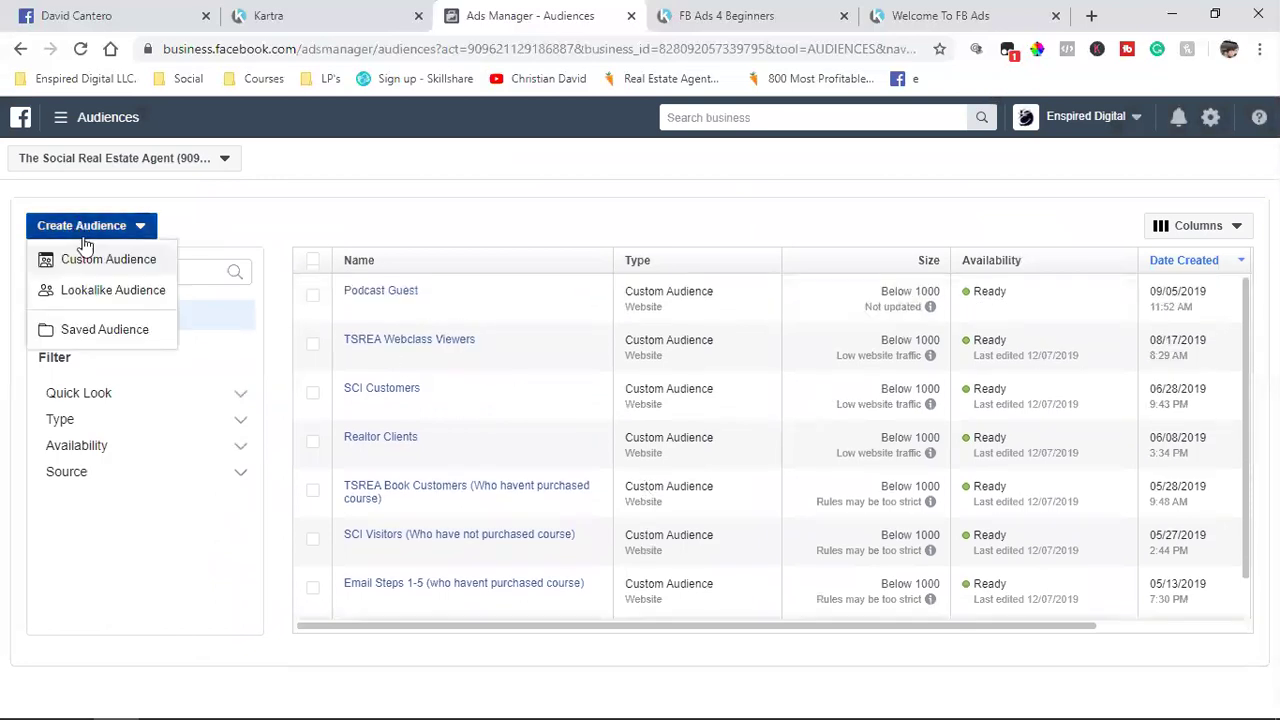
{"action": "left_click", "coordinate": [105, 258]}
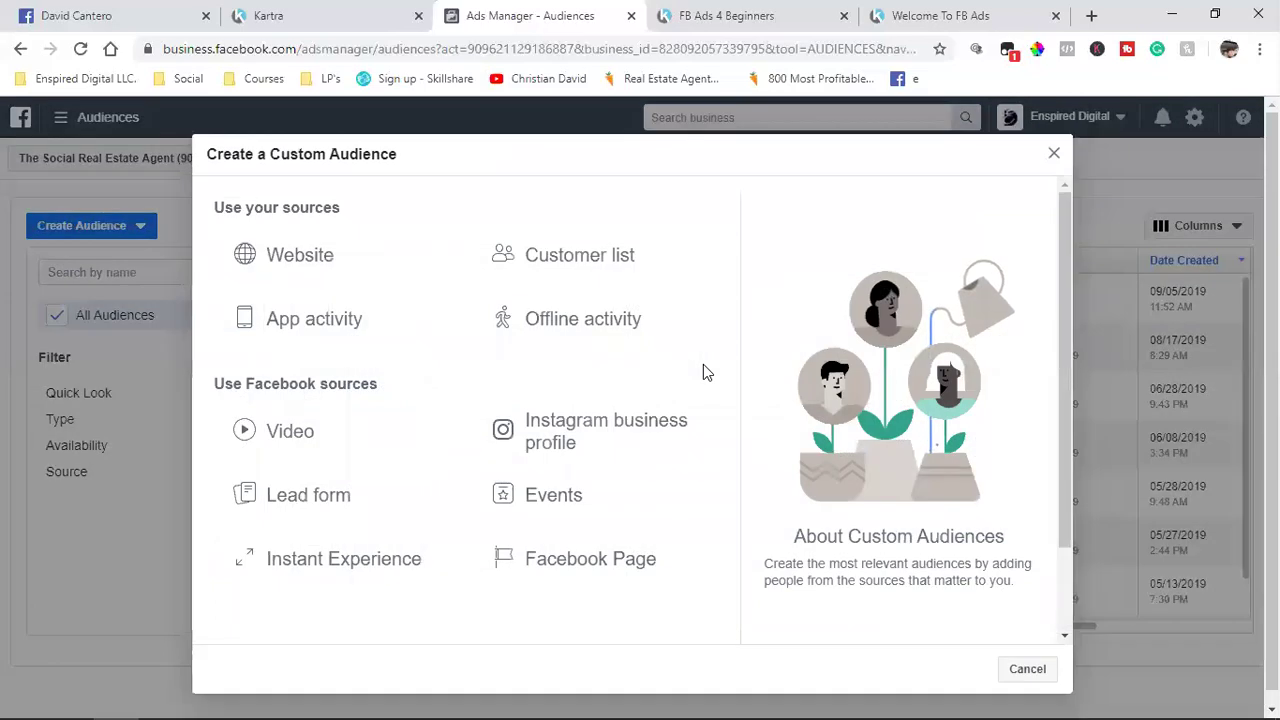
{"action": "left_click", "coordinate": [617, 446]}
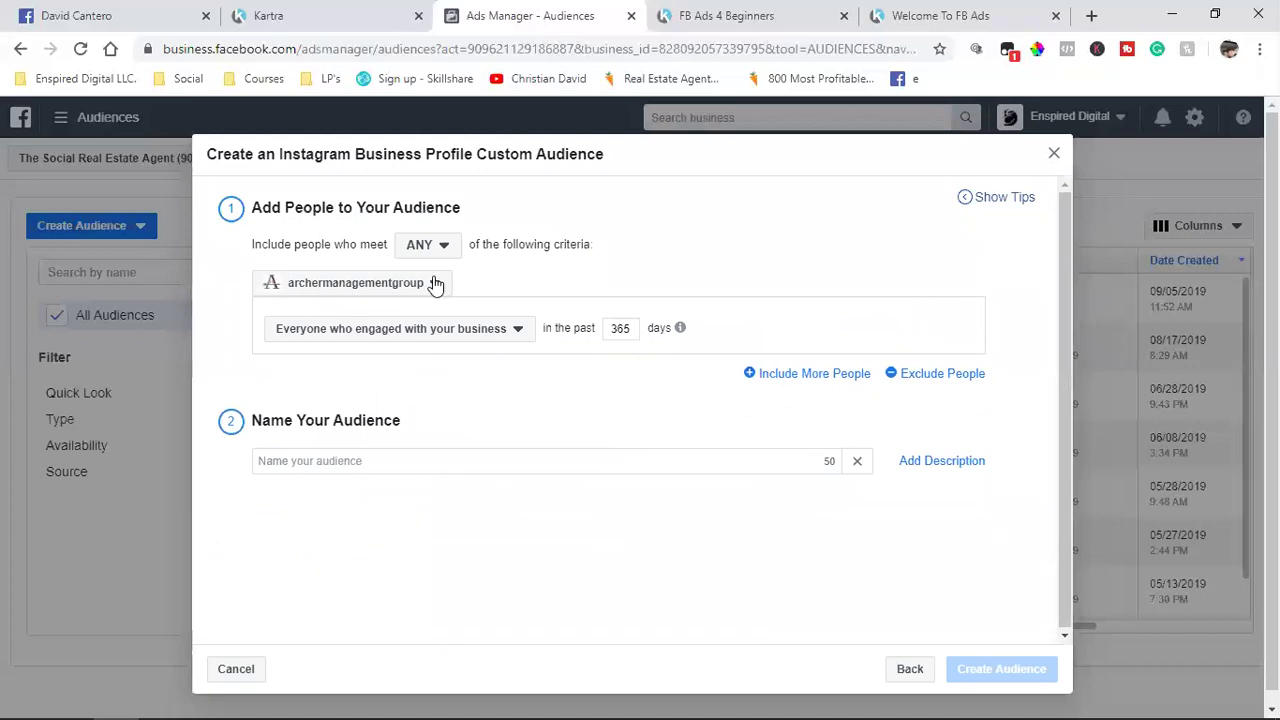
{"action": "left_click", "coordinate": [380, 284]}
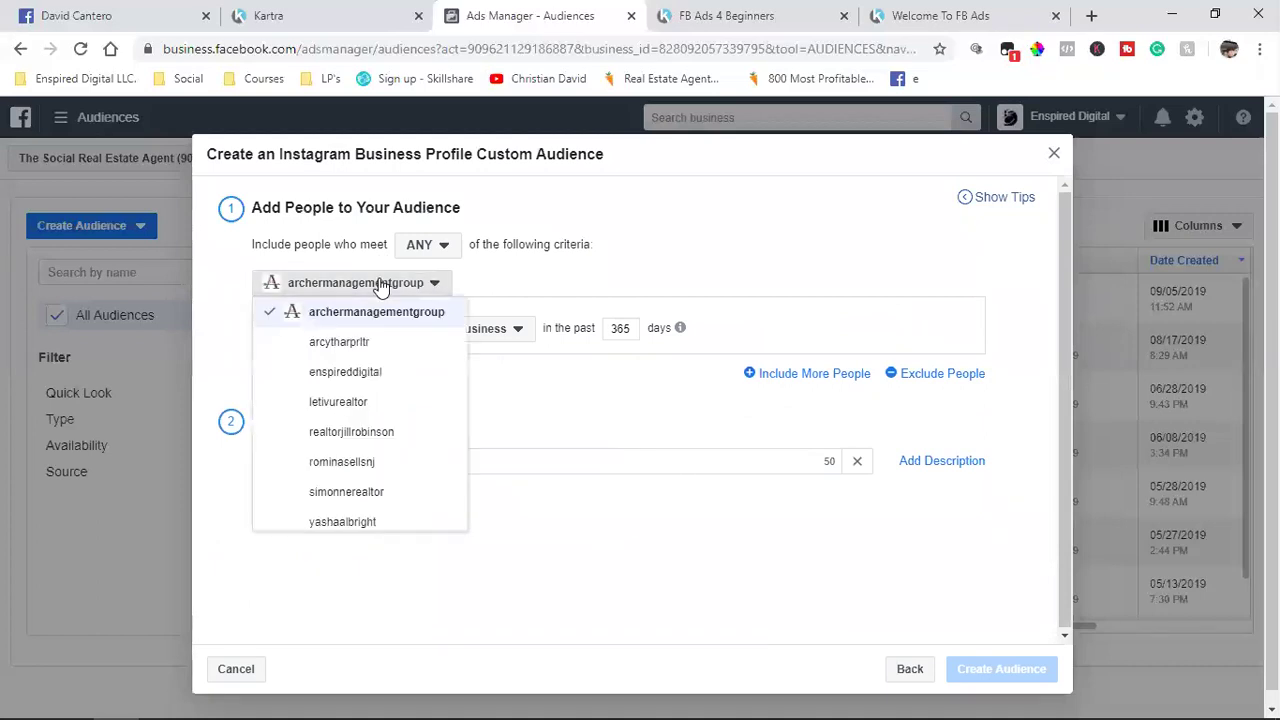
{"action": "left_click", "coordinate": [379, 374]}
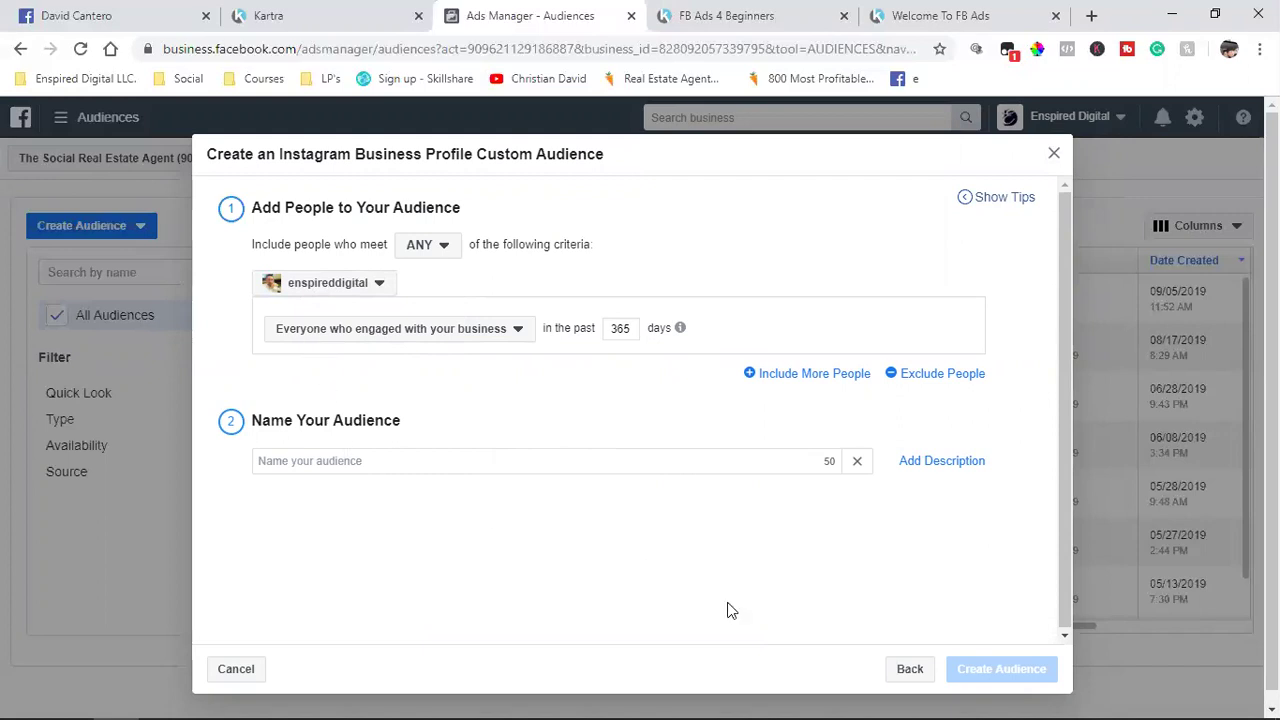
{"action": "left_click", "coordinate": [1054, 155]}
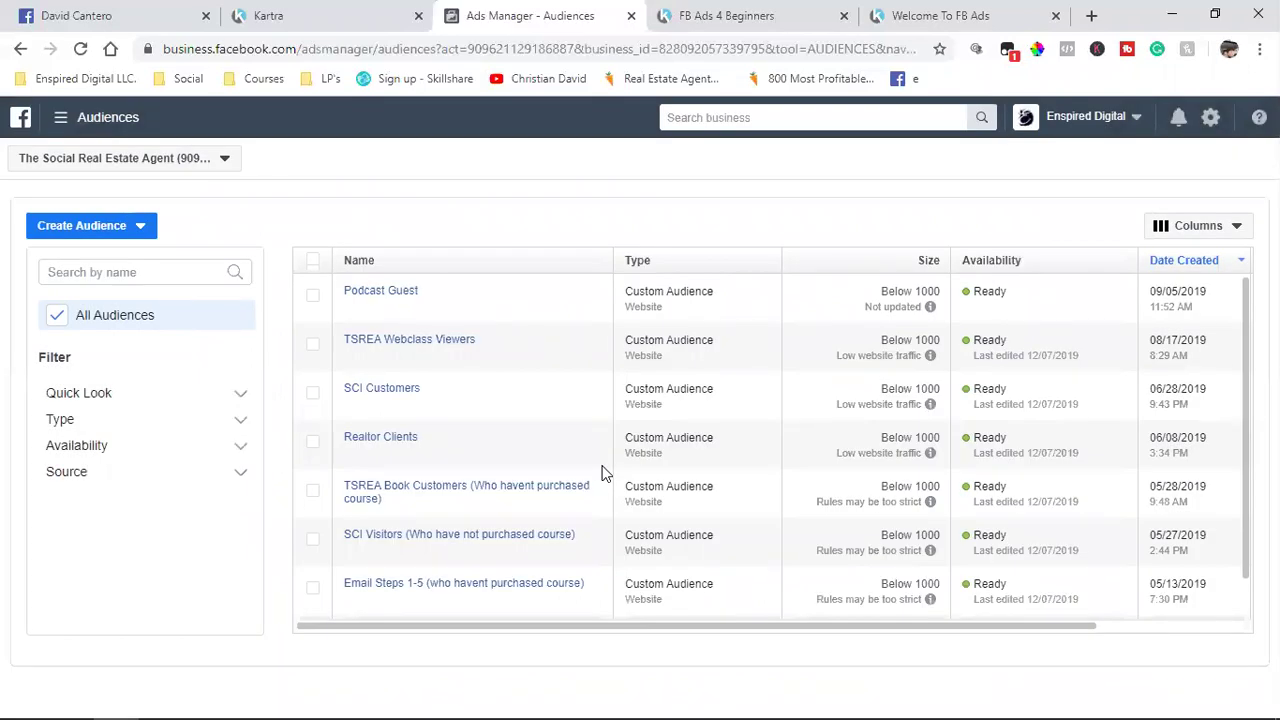
Step: Start a Website custom audience, then switch to the Kartra pages list
{"action": "scroll", "coordinate": [603, 472], "scroll_direction": "down", "scroll_amount": 1}
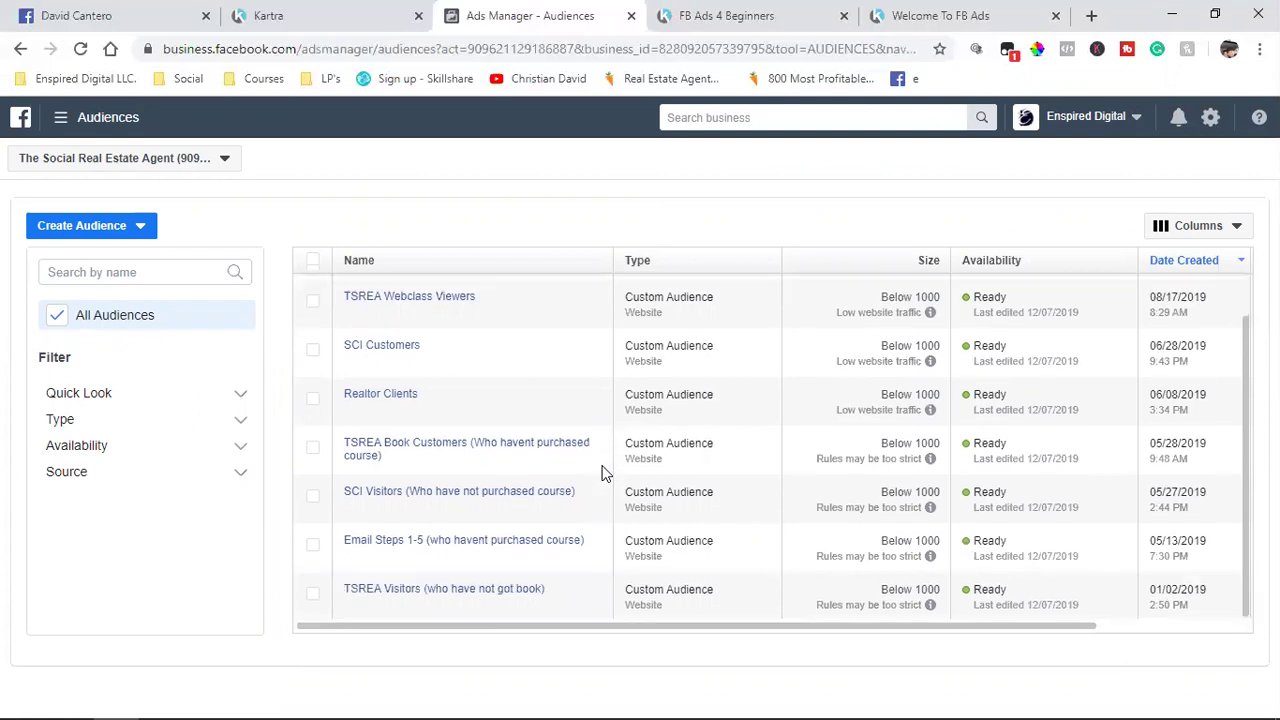
{"action": "scroll", "coordinate": [603, 472], "scroll_direction": "up", "scroll_amount": 1}
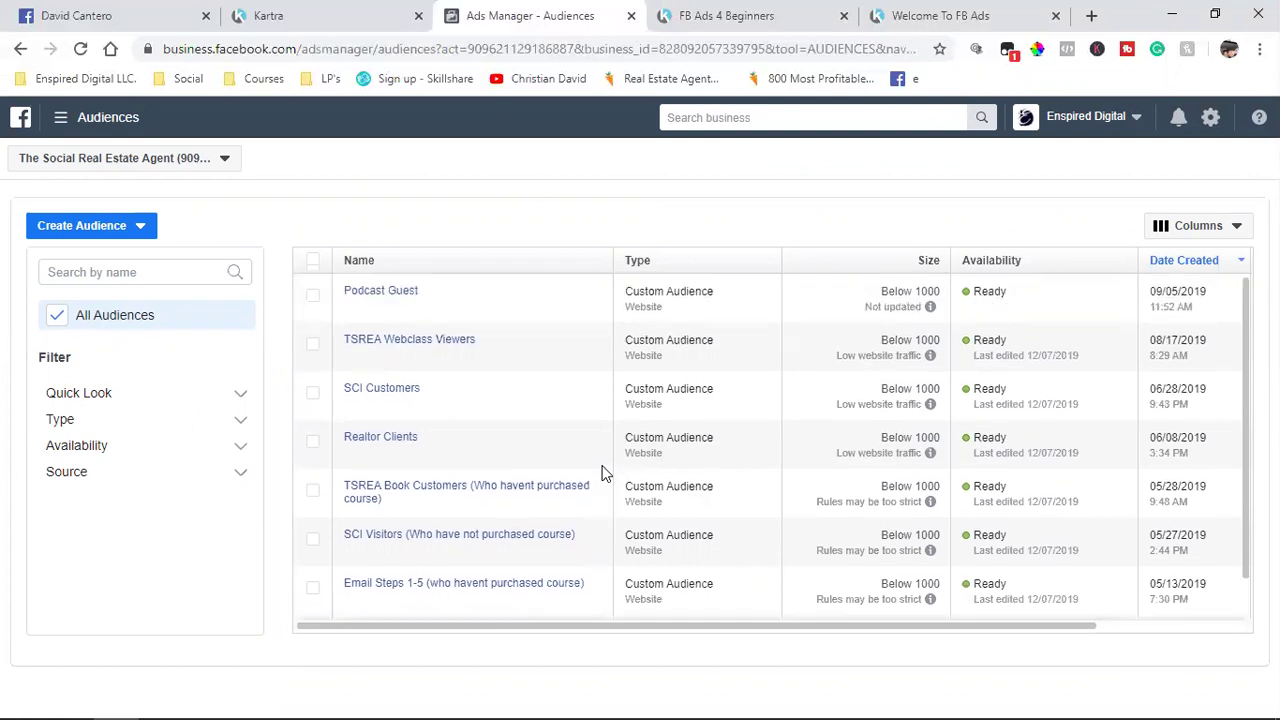
{"action": "left_click", "coordinate": [76, 228]}
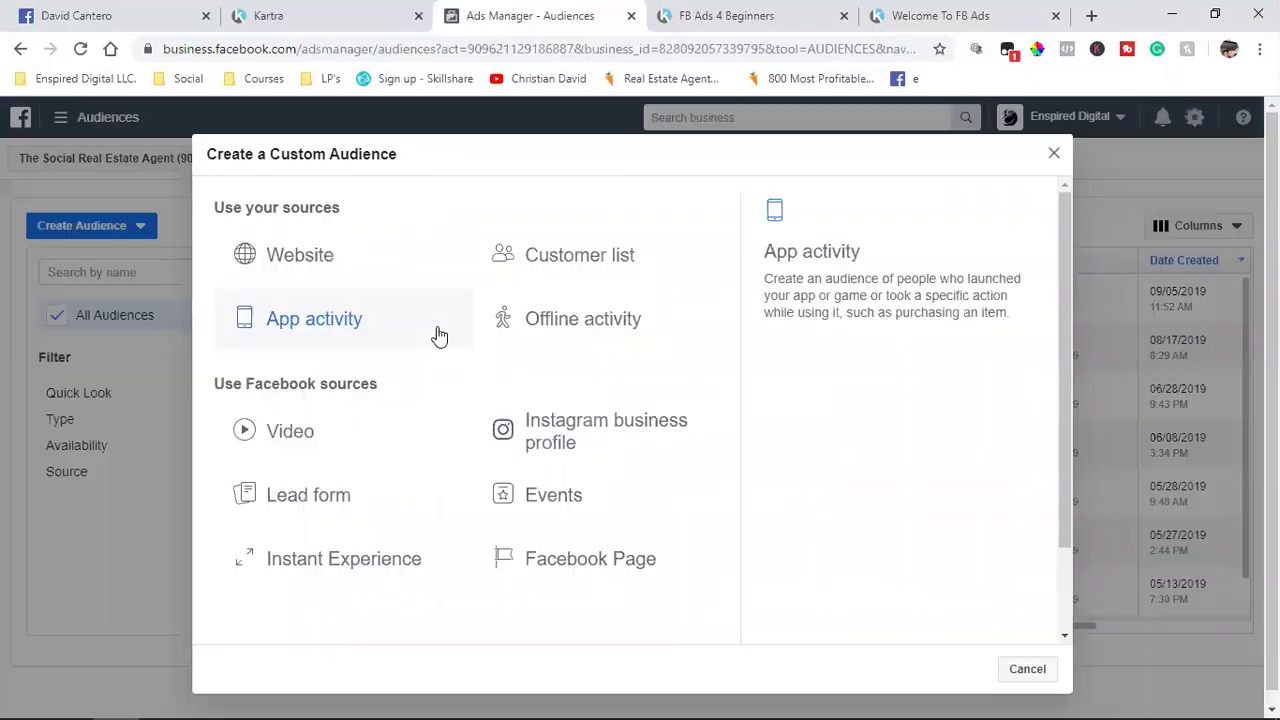
{"action": "left_click", "coordinate": [340, 279]}
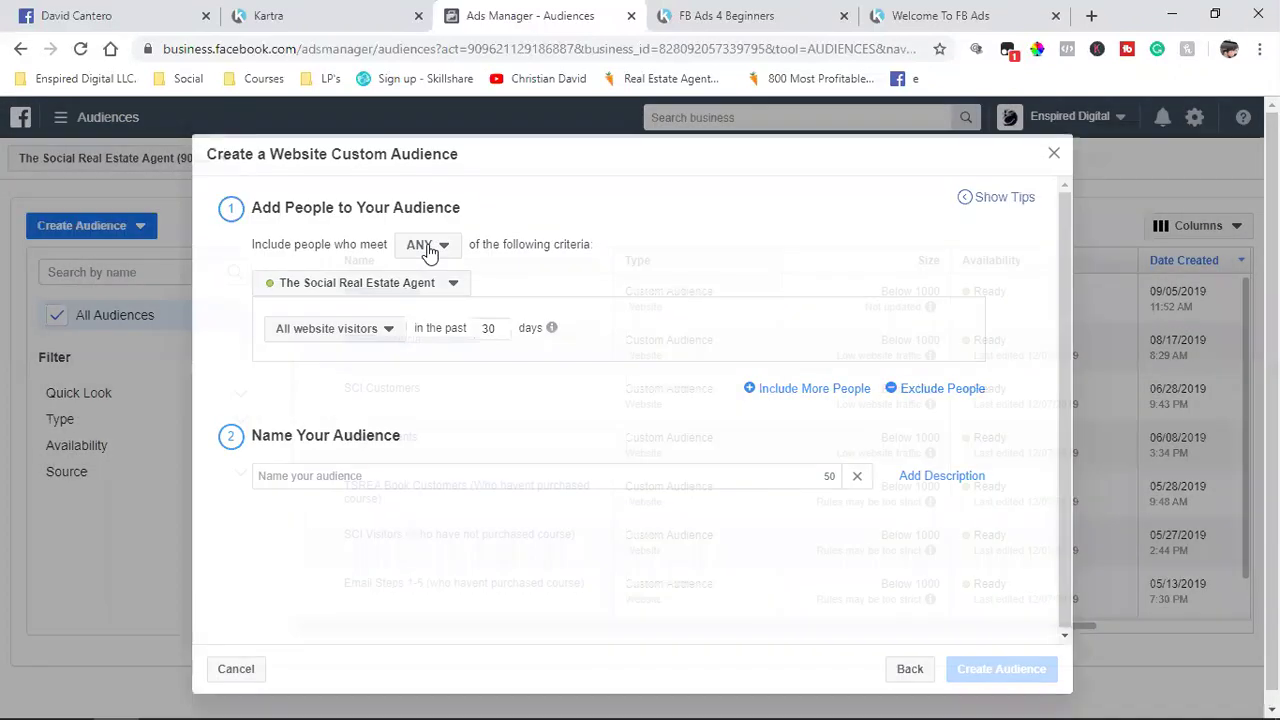
{"action": "left_click", "coordinate": [311, 24]}
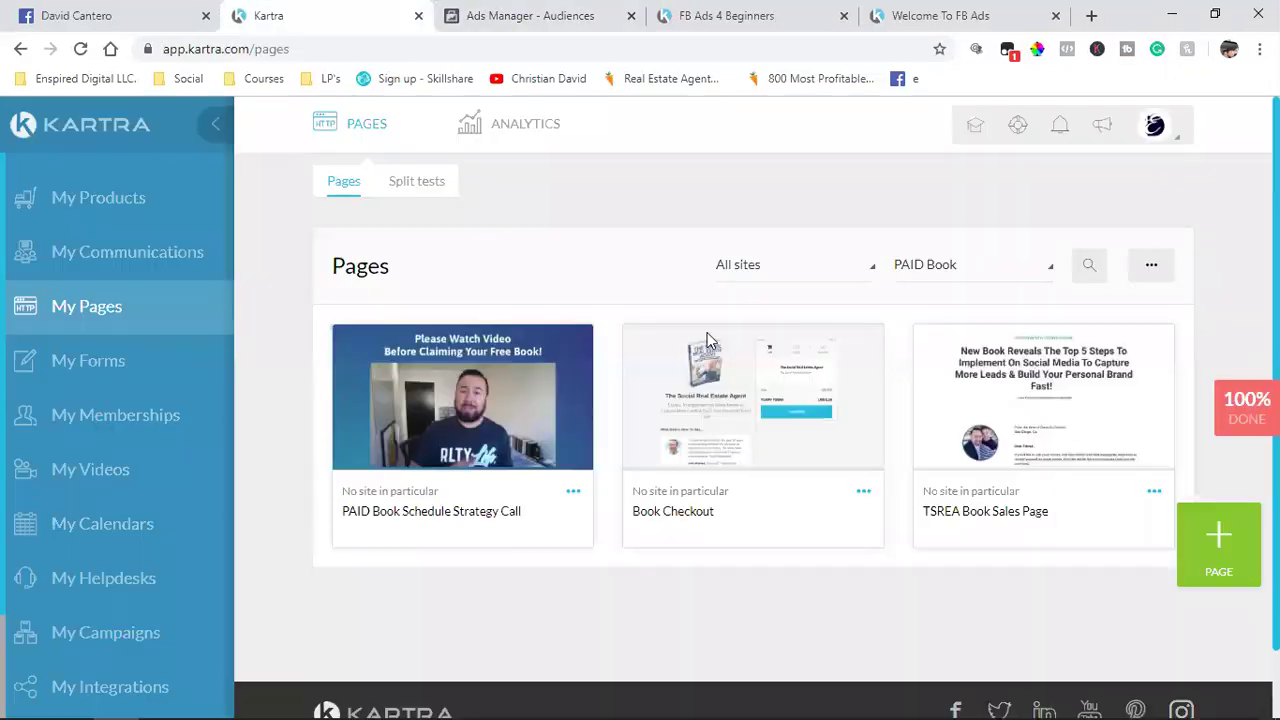
Step: Filter the Kartra pages to the 4 Day Cash Machine category
{"action": "left_click", "coordinate": [943, 268]}
{"action": "scroll", "coordinate": [957, 446], "scroll_direction": "up", "scroll_amount": 3}
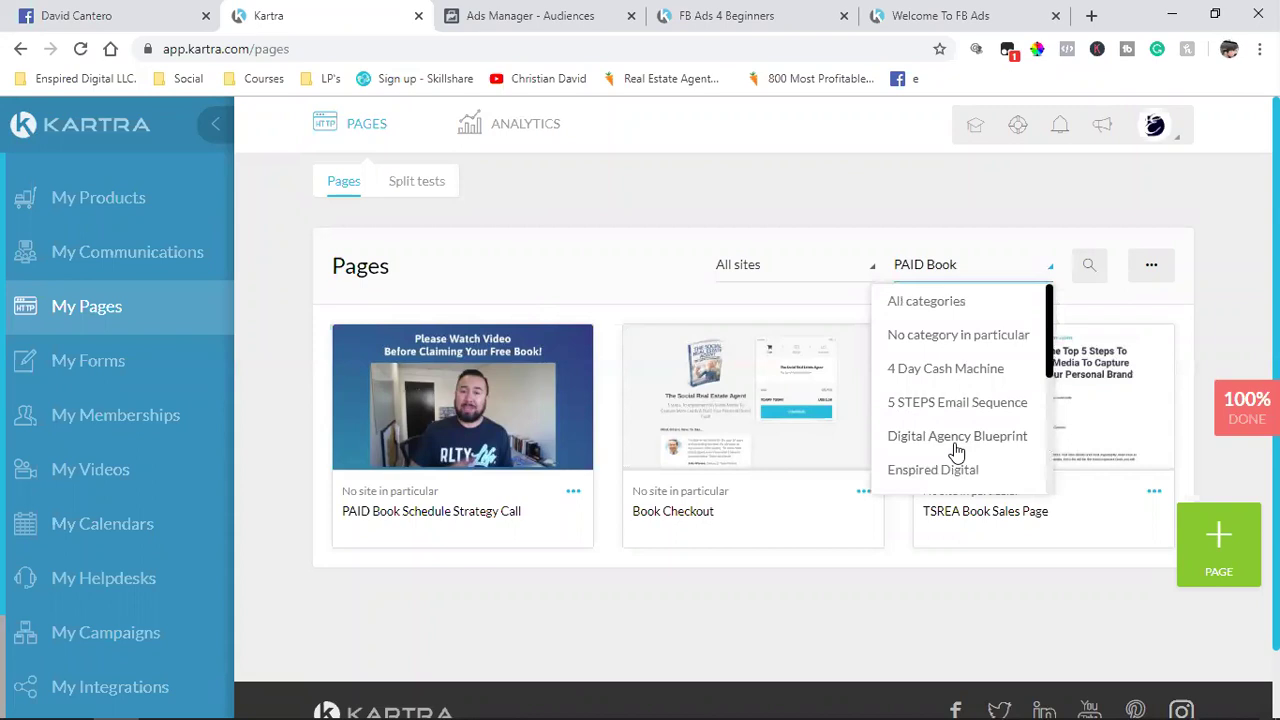
{"action": "left_click", "coordinate": [955, 377]}
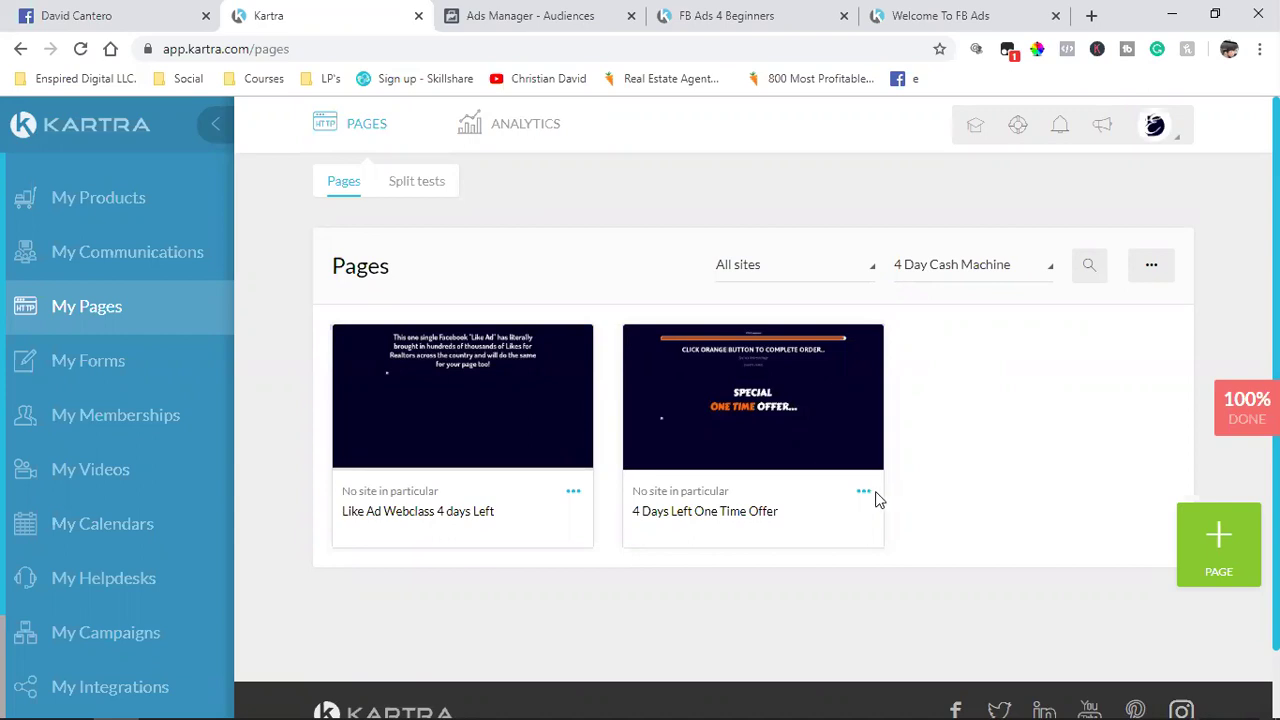
Step: Copy the page link ending in /4daysleft and return to Ads Manager
{"action": "left_click", "coordinate": [573, 491]}
{"action": "left_click", "coordinate": [652, 443]}
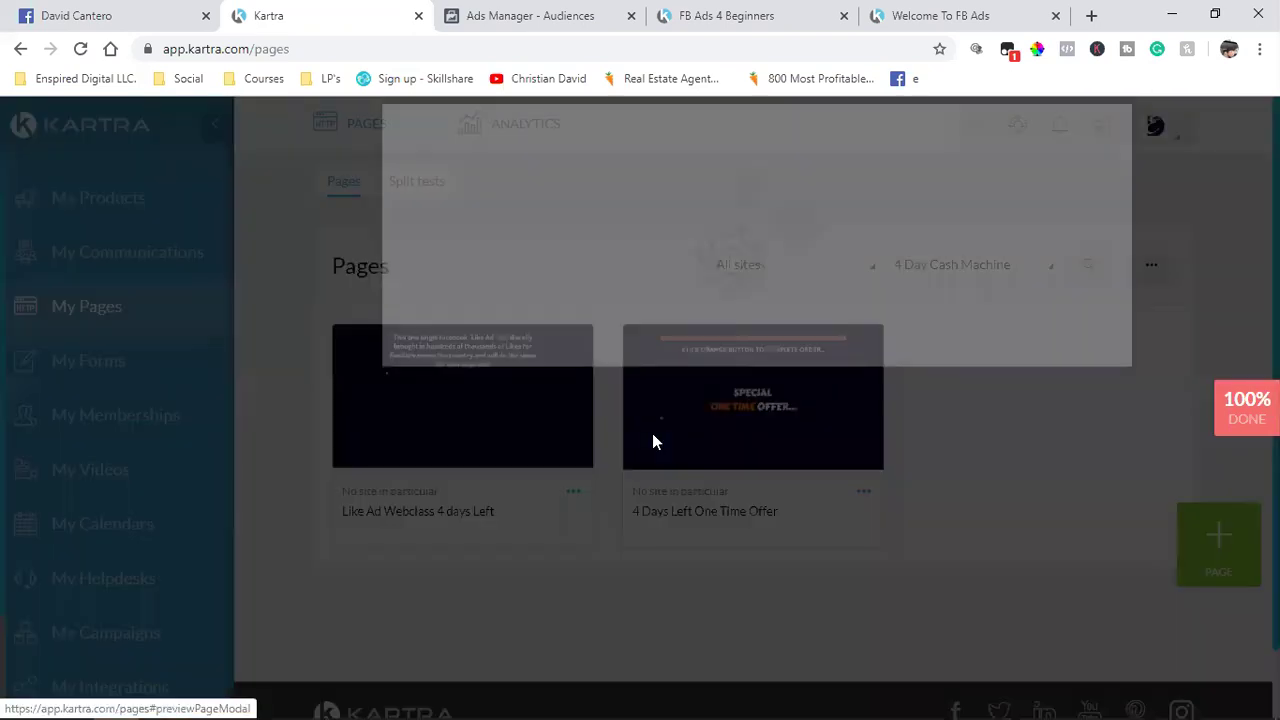
{"action": "left_click", "coordinate": [512, 405]}
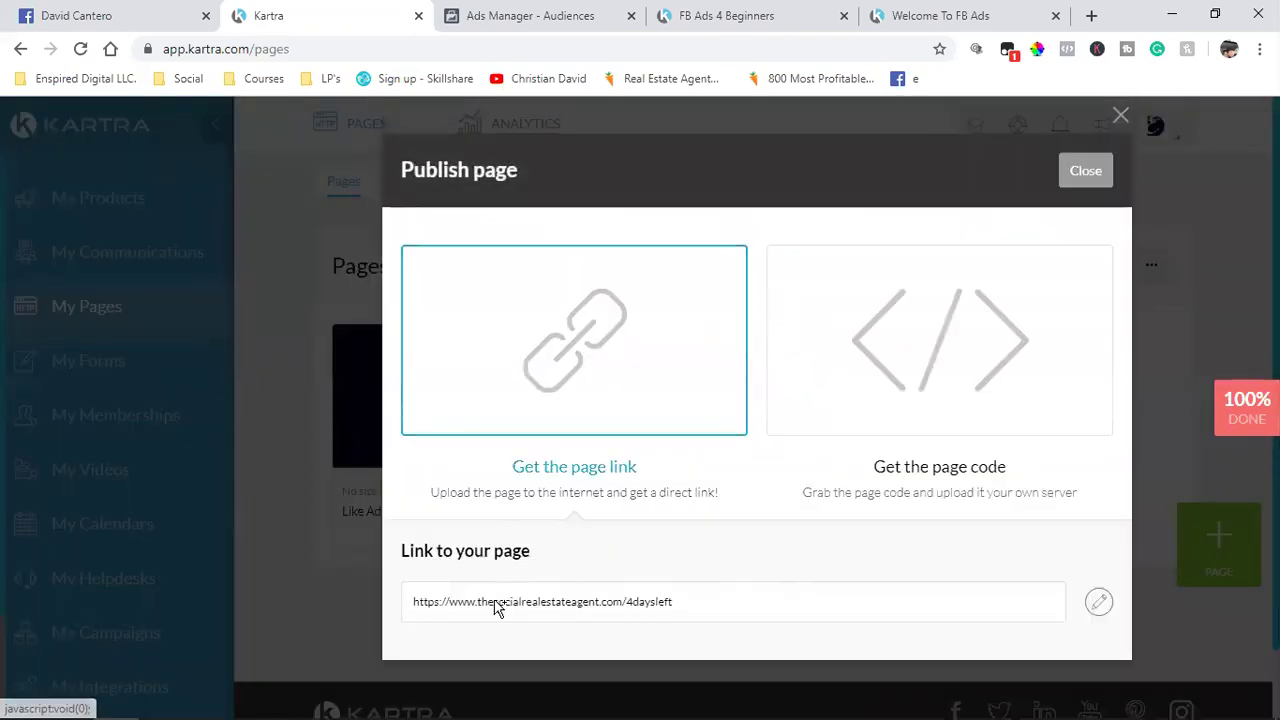
{"action": "triple_click", "coordinate": [491, 611]}
{"action": "right_click", "coordinate": [491, 611]}
{"action": "left_click", "coordinate": [538, 487]}
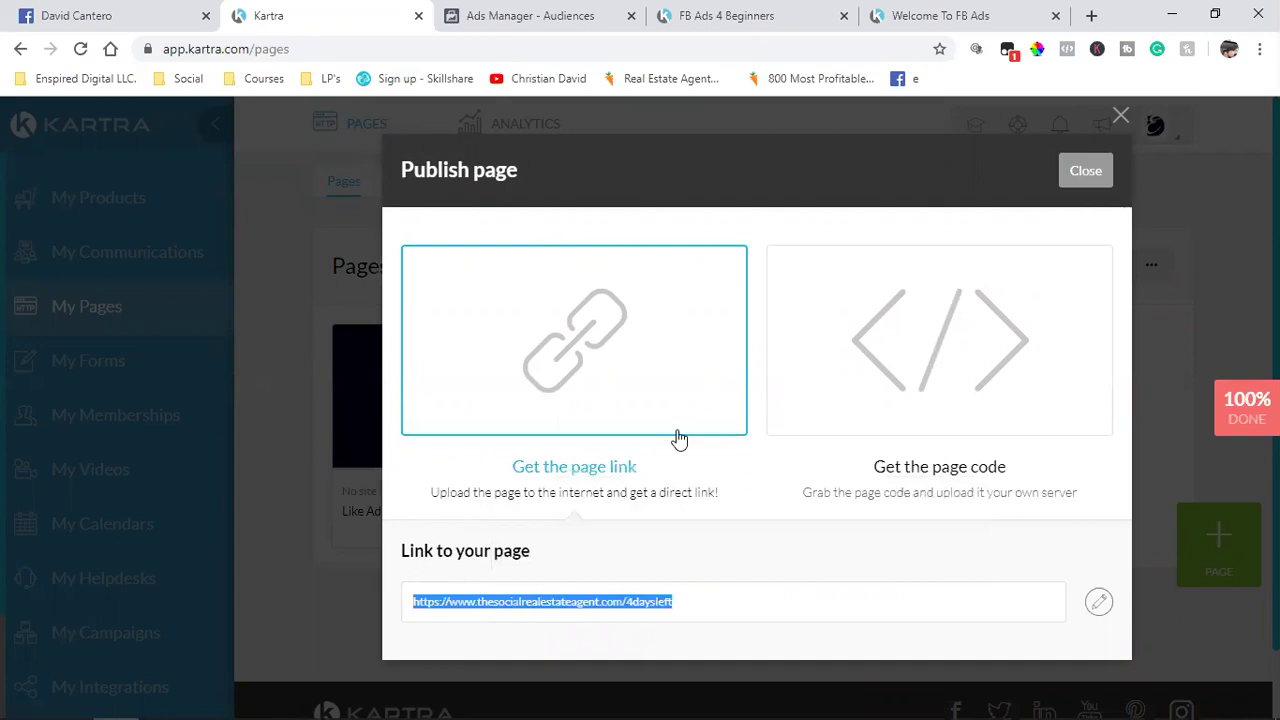
{"action": "left_click", "coordinate": [1087, 172]}
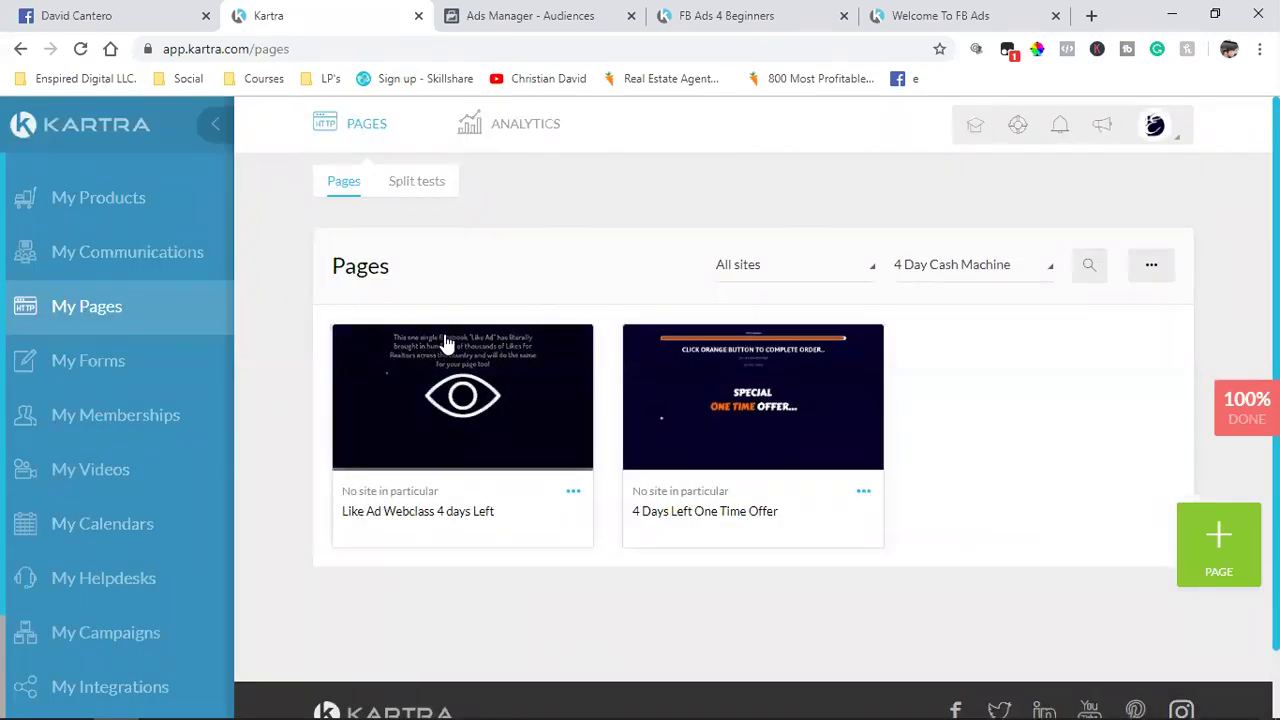
{"action": "left_click", "coordinate": [484, 8]}
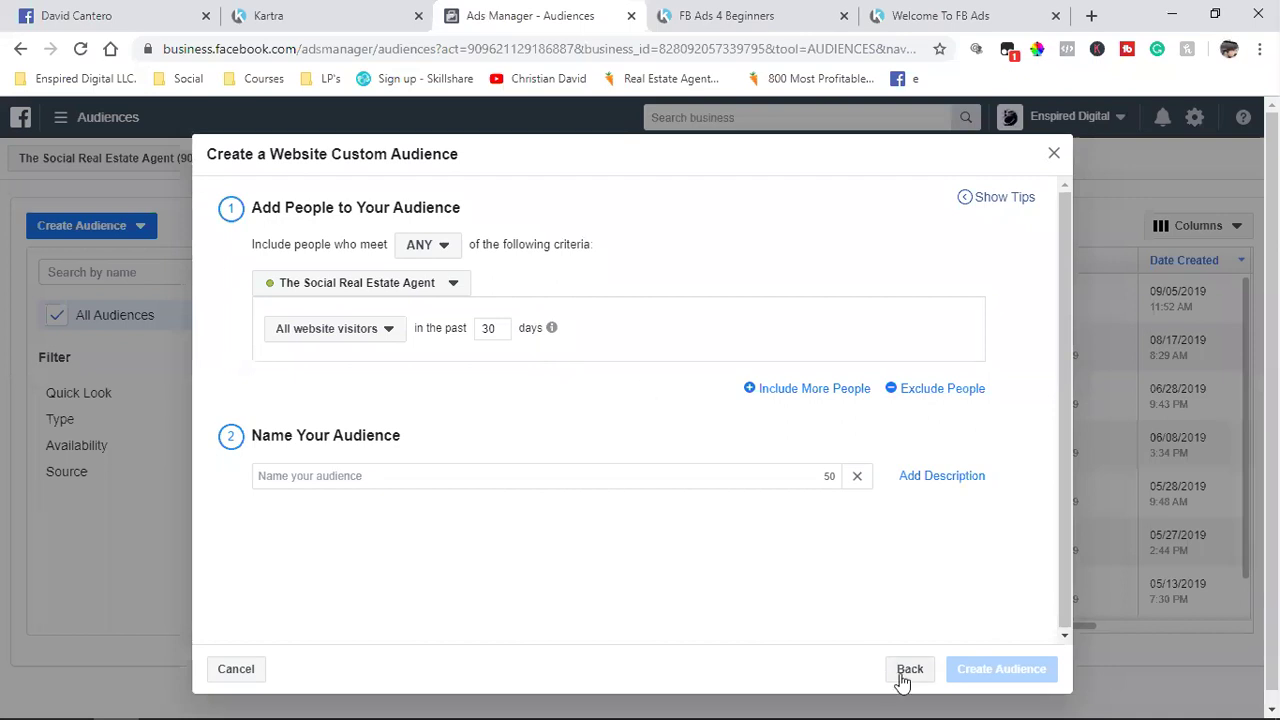
Step: Cancel the new website audience form and return to the Ads Manager audiences list
{"action": "left_click", "coordinate": [251, 674]}
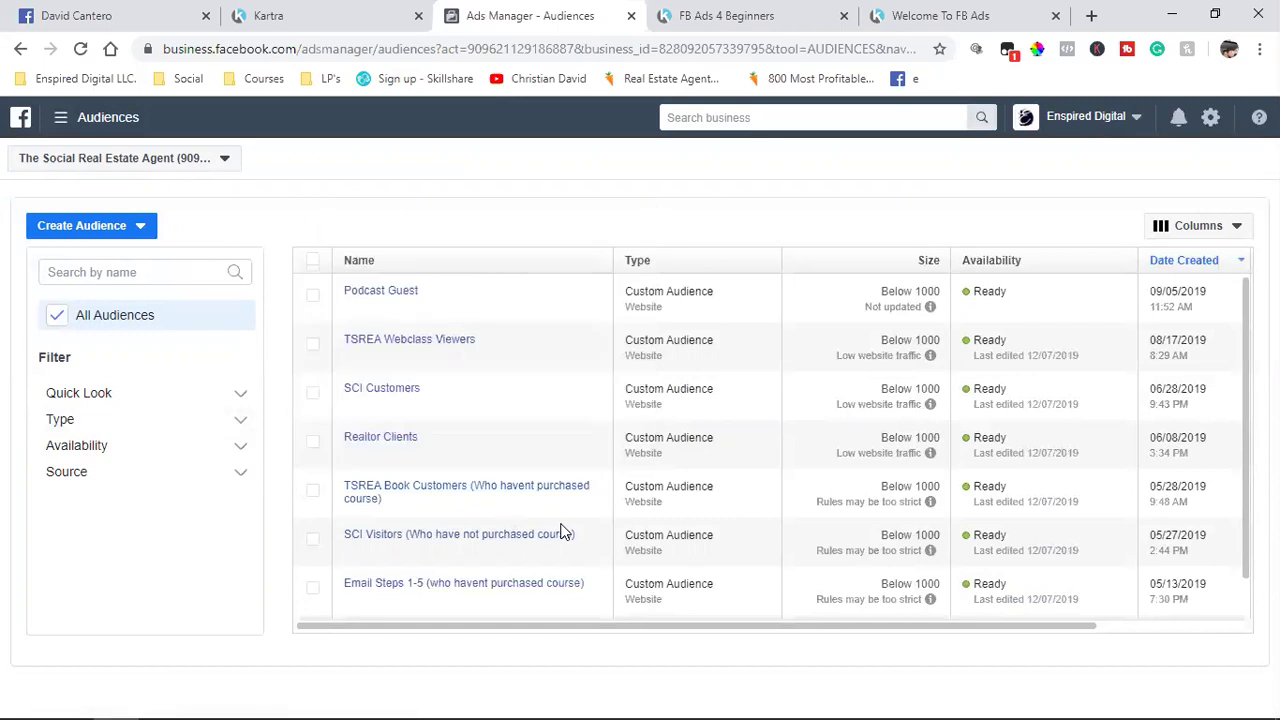
{"action": "scroll", "coordinate": [561, 530], "scroll_direction": "down", "scroll_amount": 1}
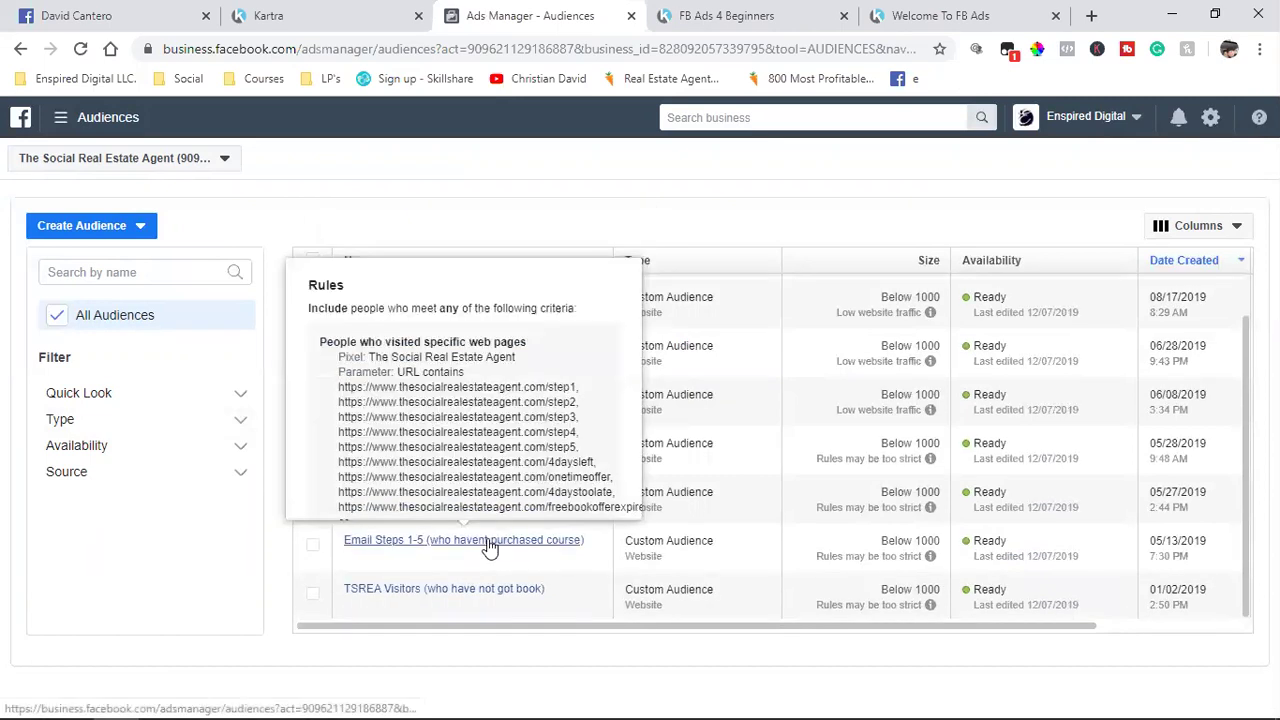
{"action": "scroll", "coordinate": [488, 543], "scroll_direction": "up", "scroll_amount": 1}
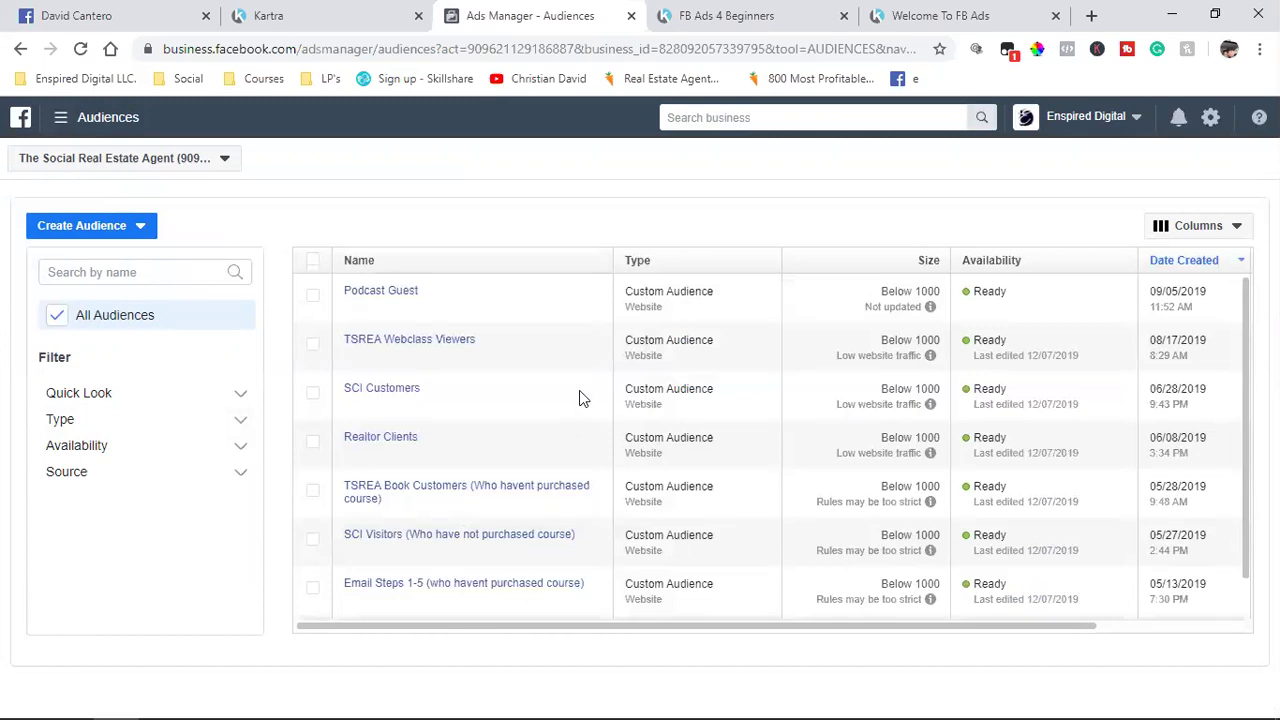
{"action": "left_click", "coordinate": [290, 16]}
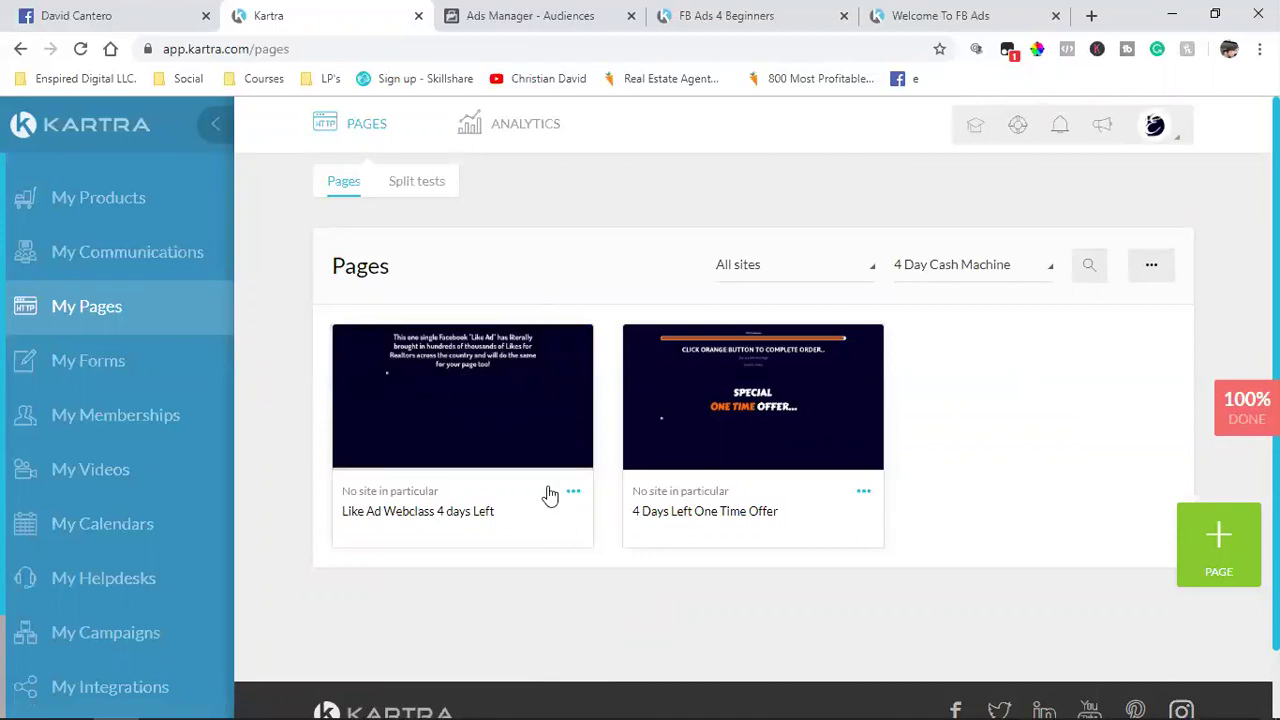
{"action": "left_click", "coordinate": [478, 12]}
Step: Open SCI Visitors for editing and paste the /4daysleft URL into its included pages
{"action": "mouse_move", "coordinate": [388, 414]}
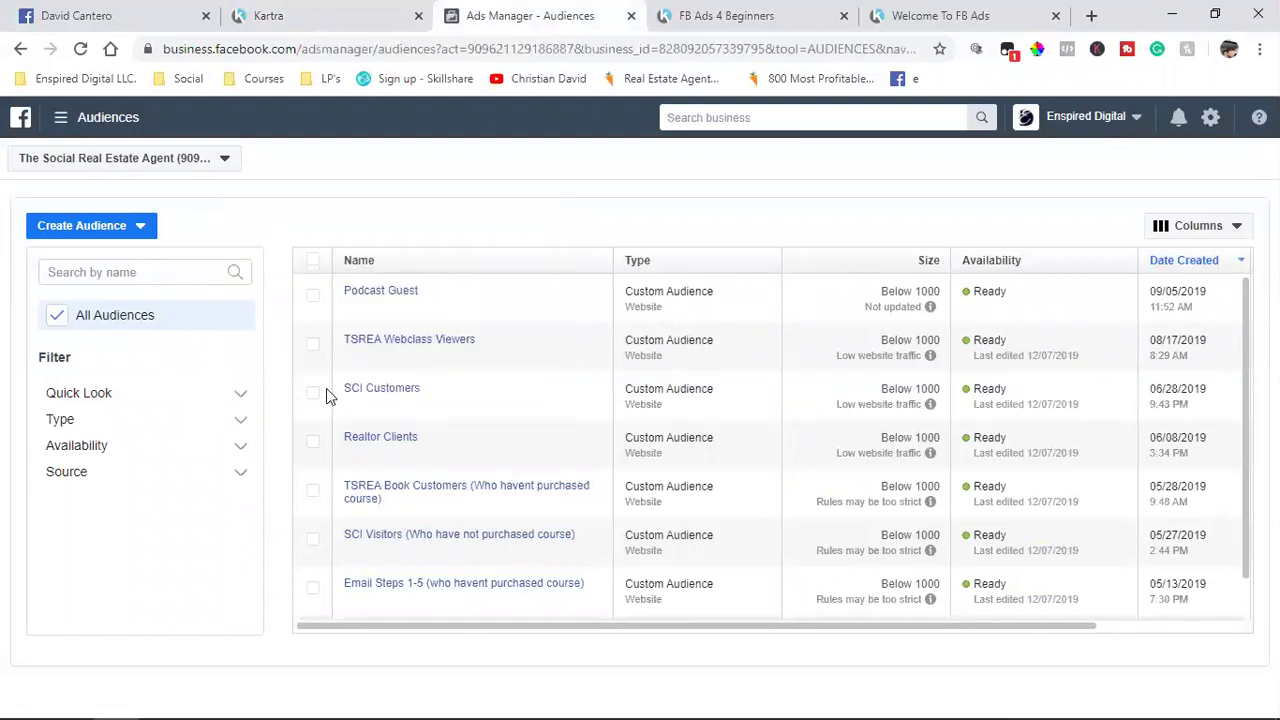
{"action": "left_click", "coordinate": [313, 393]}
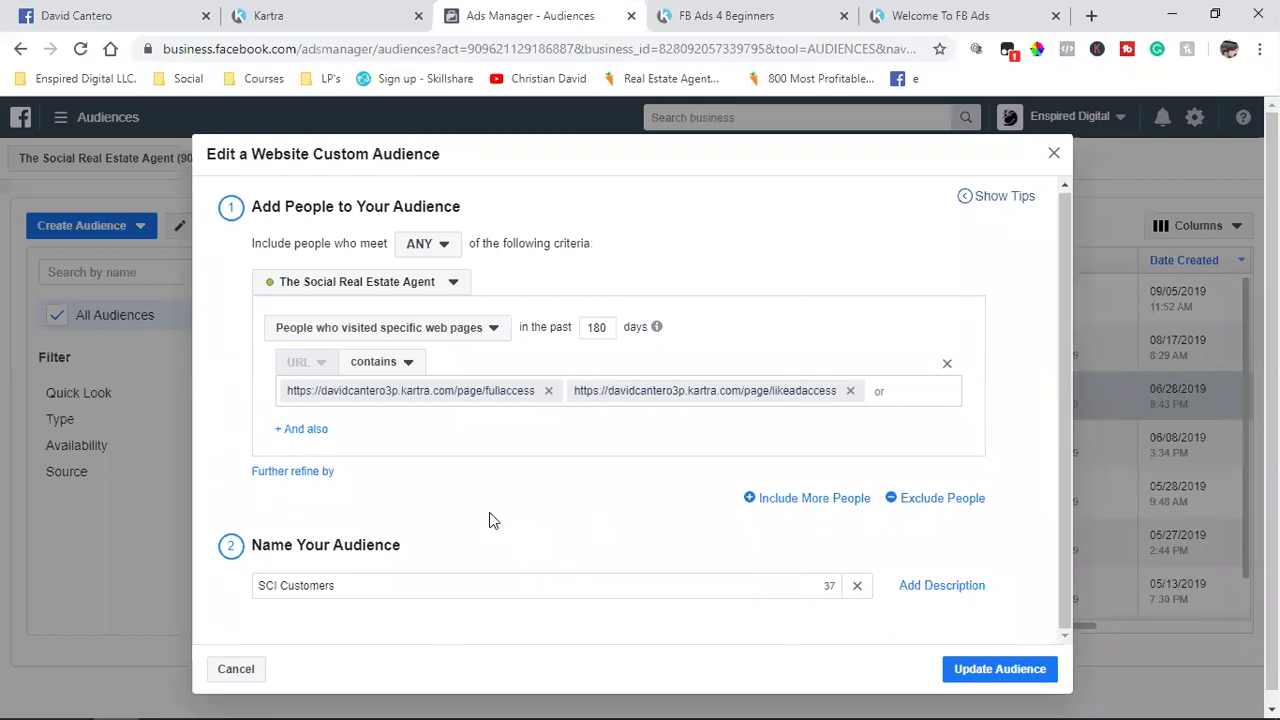
{"action": "left_click", "coordinate": [232, 668]}
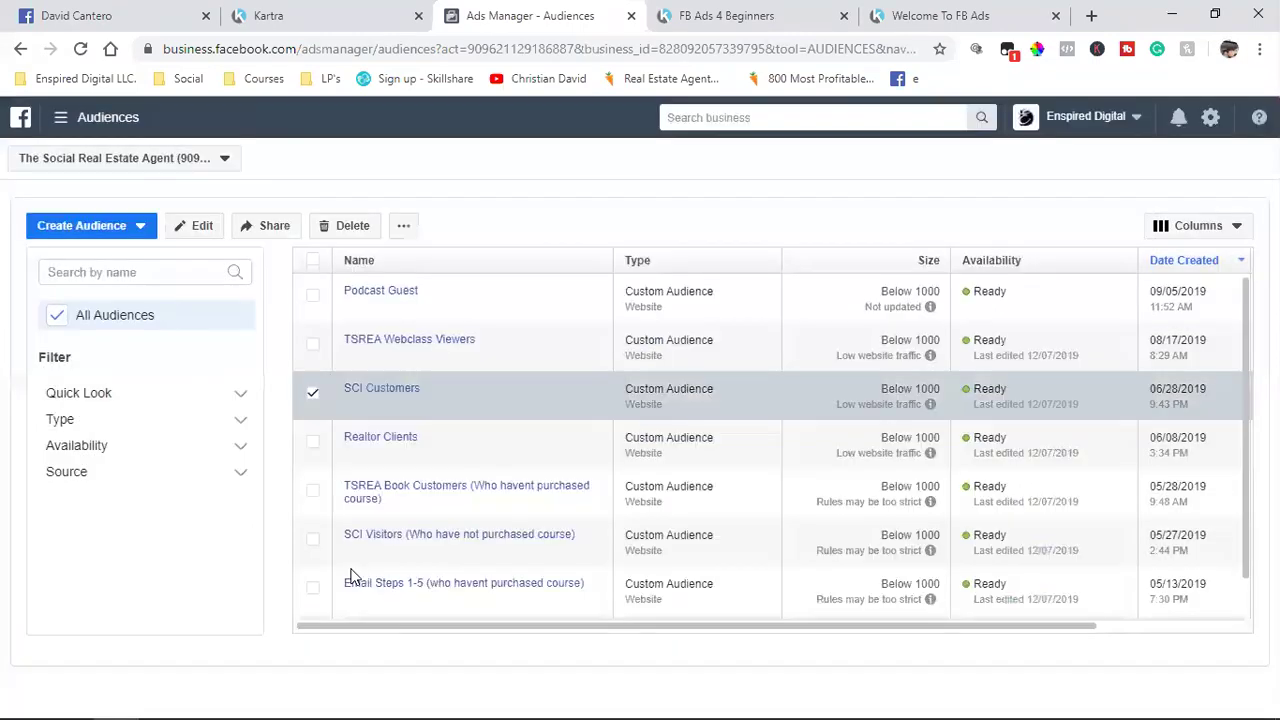
{"action": "left_click", "coordinate": [313, 397]}
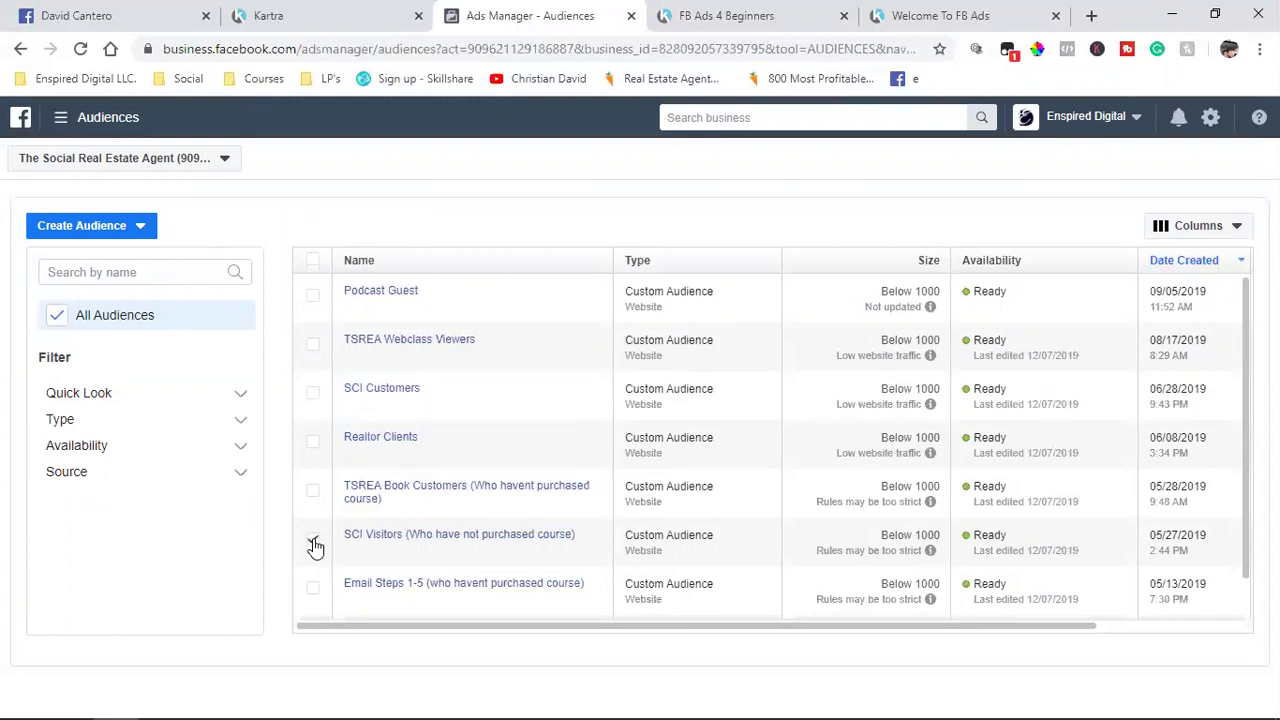
{"action": "left_click", "coordinate": [313, 542]}
{"action": "left_click", "coordinate": [193, 228]}
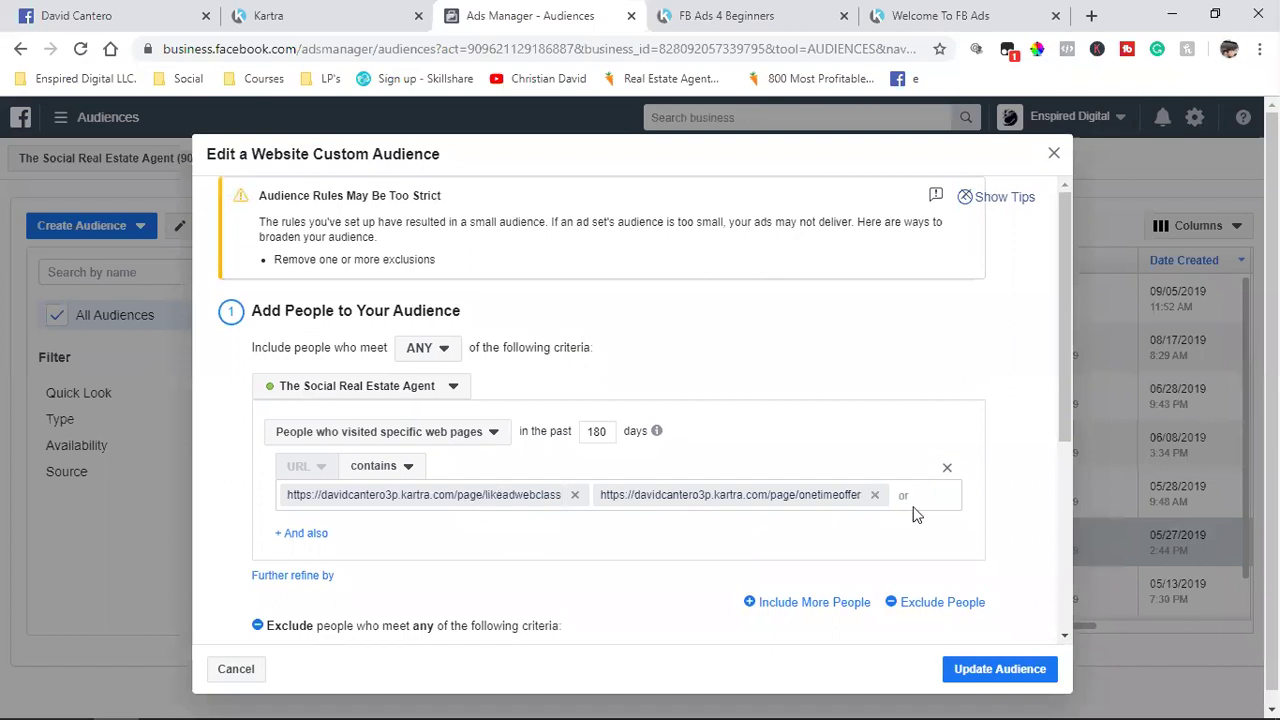
{"action": "key", "text": "ctrl+v"}
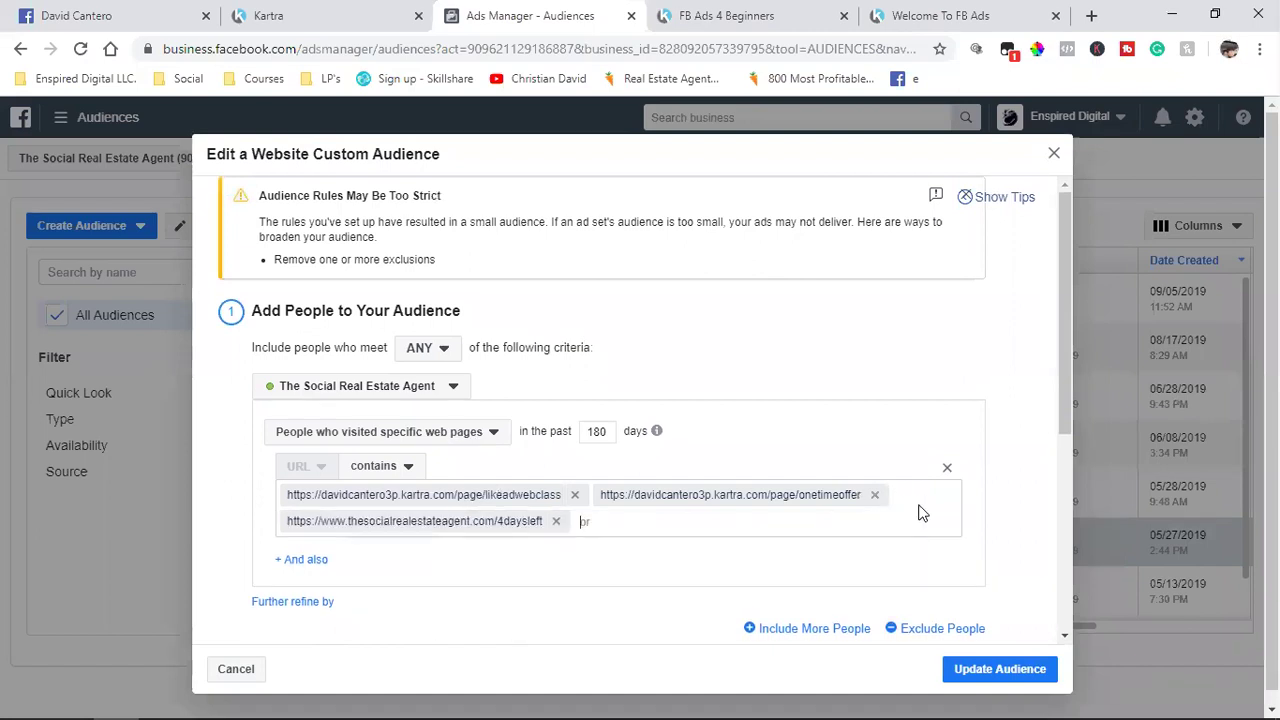
Step: Copy the 4daysleftonetimeoffer page link from Kartra and return to the SCI Visitors editor
{"action": "left_click", "coordinate": [356, 12]}
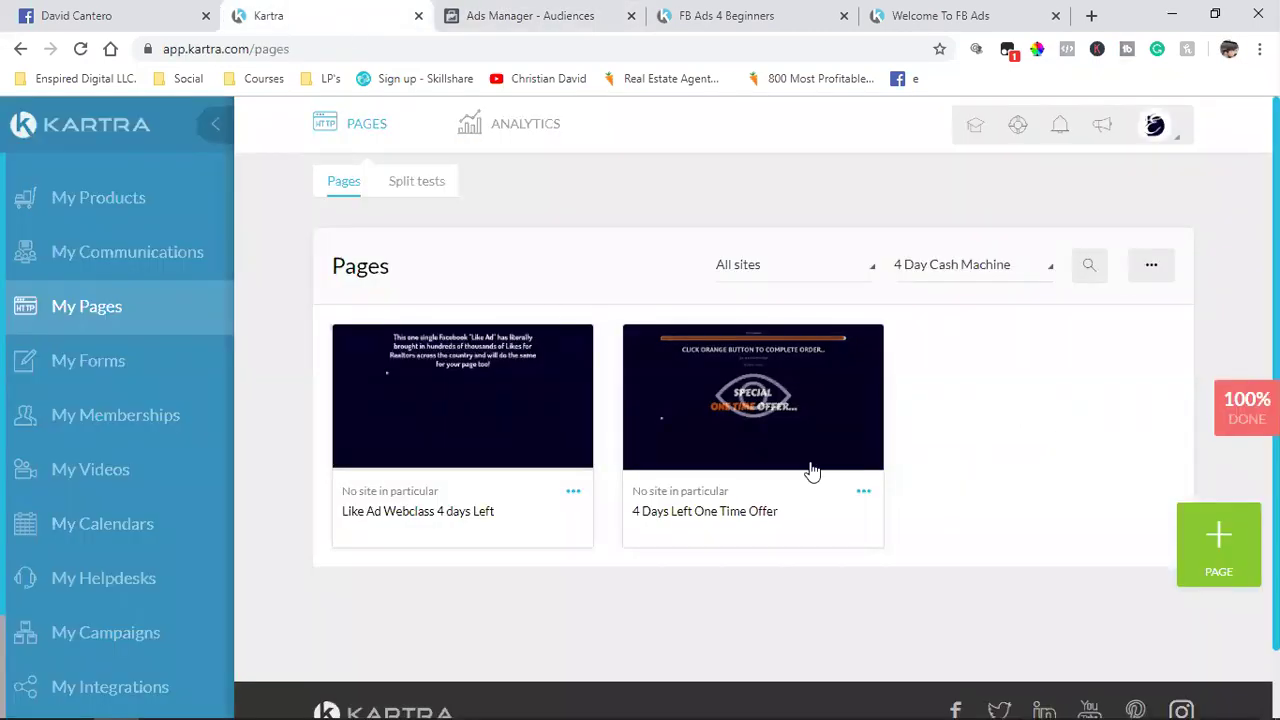
{"action": "left_click", "coordinate": [866, 495]}
{"action": "left_click", "coordinate": [967, 444]}
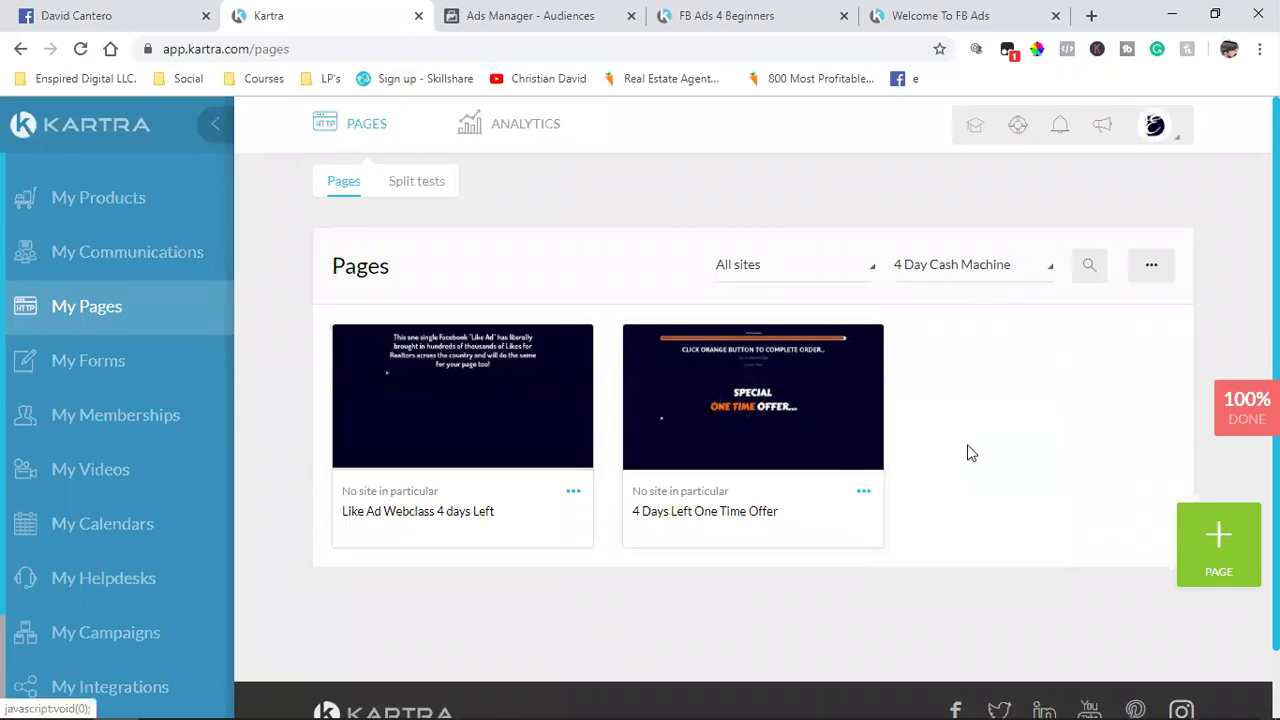
{"action": "left_click", "coordinate": [466, 417]}
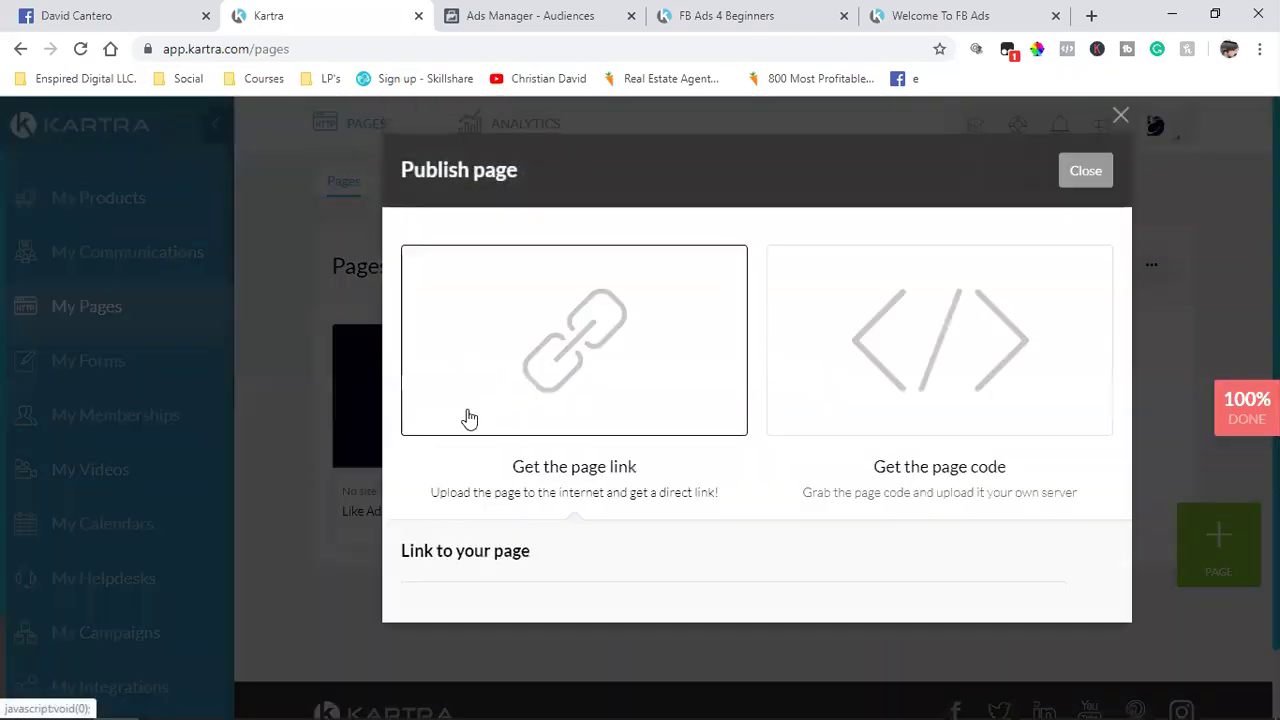
{"action": "left_click", "coordinate": [514, 608]}
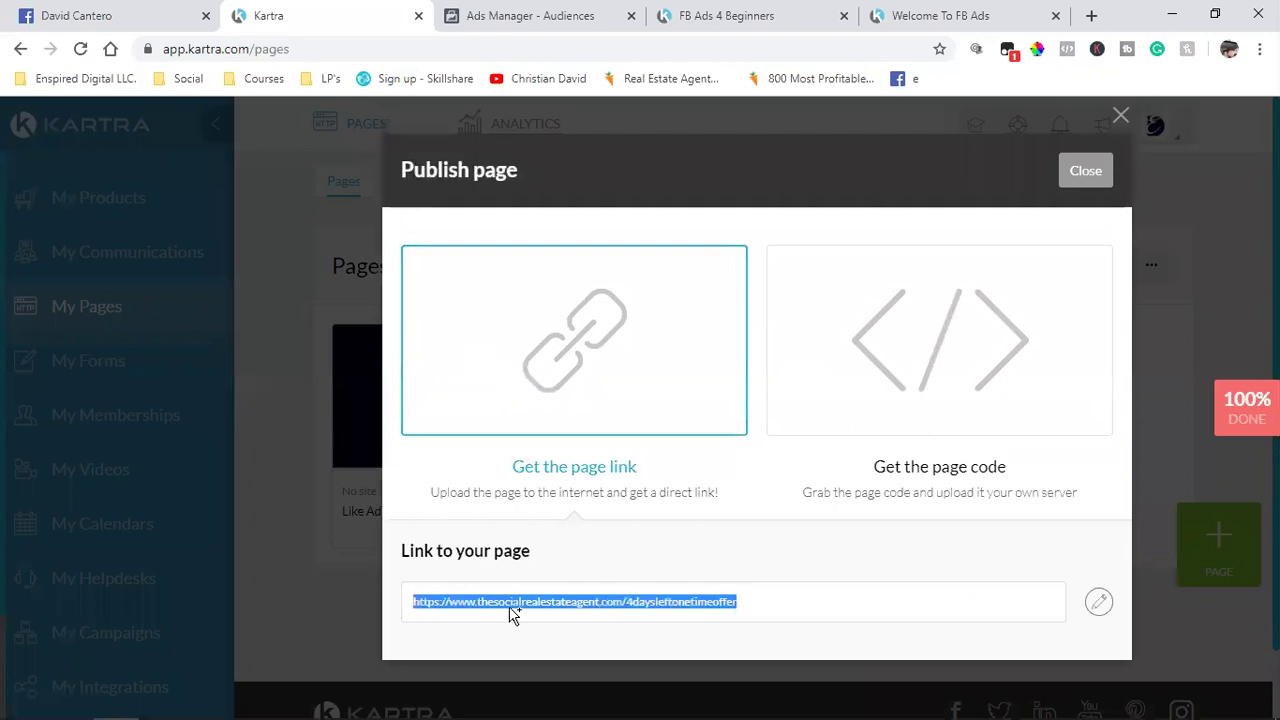
{"action": "right_click", "coordinate": [482, 598]}
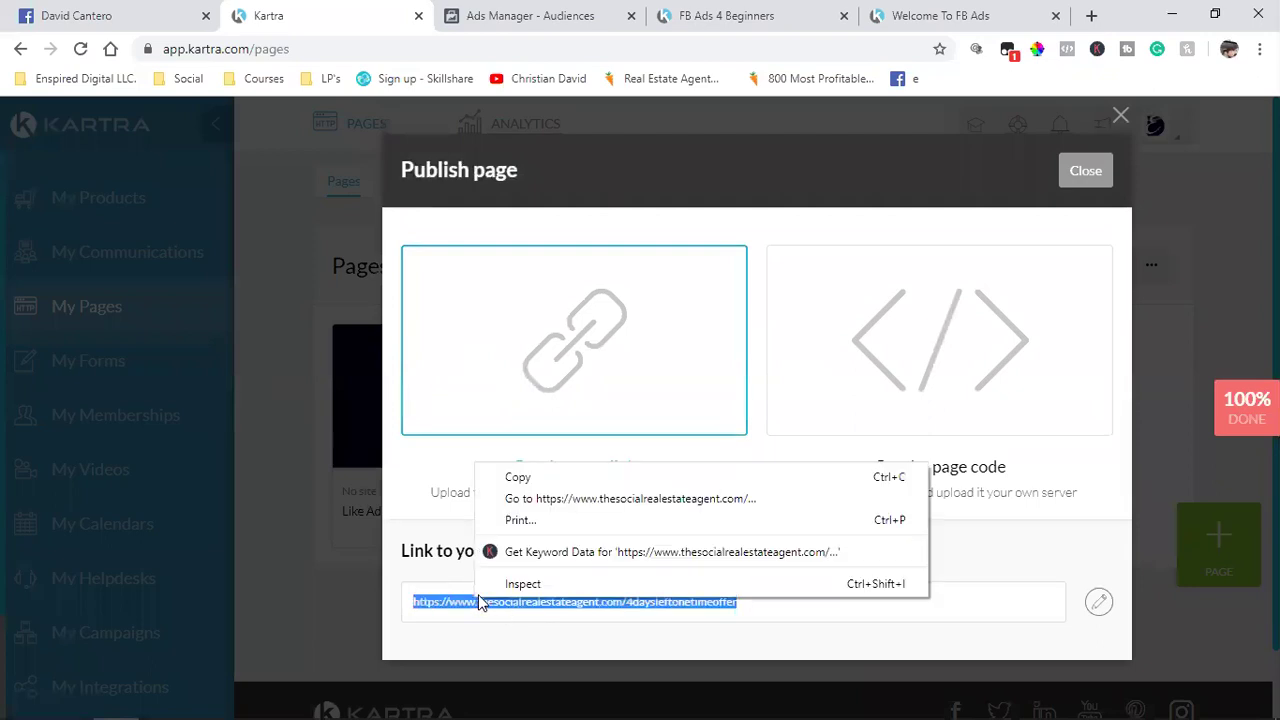
{"action": "left_click", "coordinate": [531, 480]}
{"action": "left_click", "coordinate": [522, 14]}
{"action": "scroll", "coordinate": [535, 550], "scroll_direction": "down", "scroll_amount": 5}
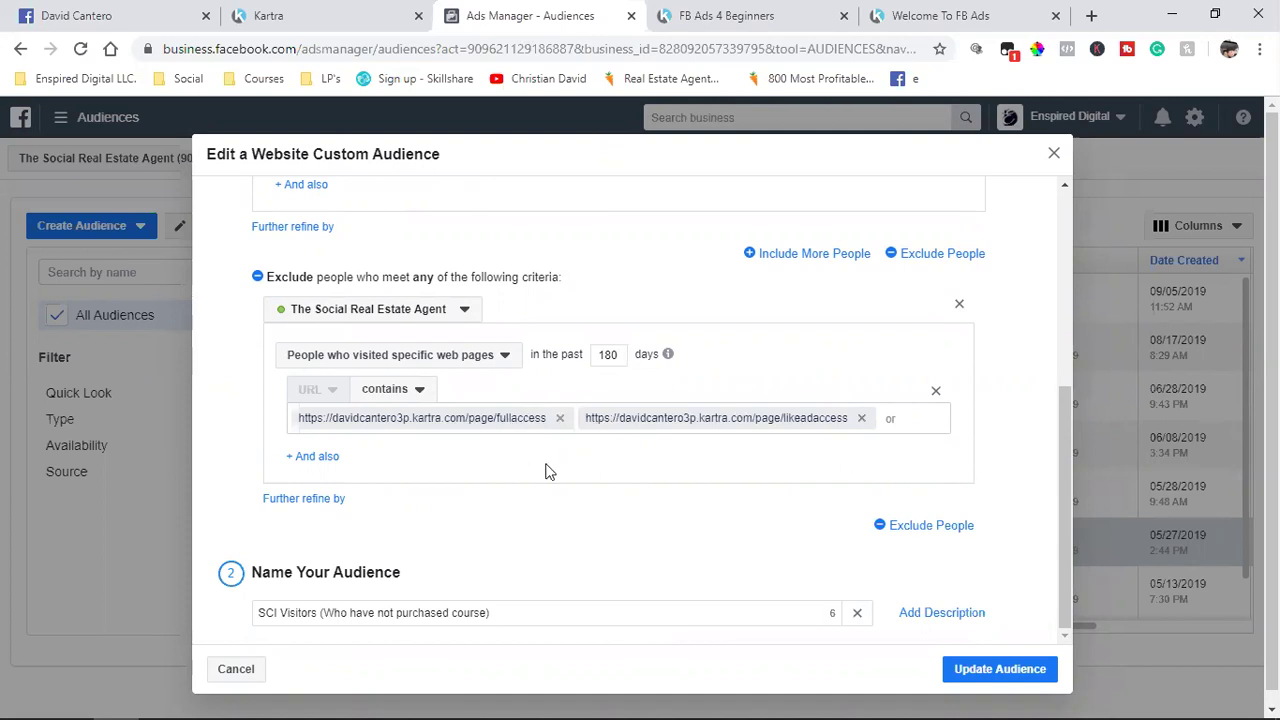
Step: Add the 4daysleftonetimeoffer URL to the SCI Visitors included pages
{"action": "scroll", "coordinate": [545, 468], "scroll_direction": "up", "scroll_amount": 5}
{"action": "scroll", "coordinate": [549, 471], "scroll_direction": "down", "scroll_amount": 5}
{"action": "scroll", "coordinate": [531, 614], "scroll_direction": "up", "scroll_amount": 4}
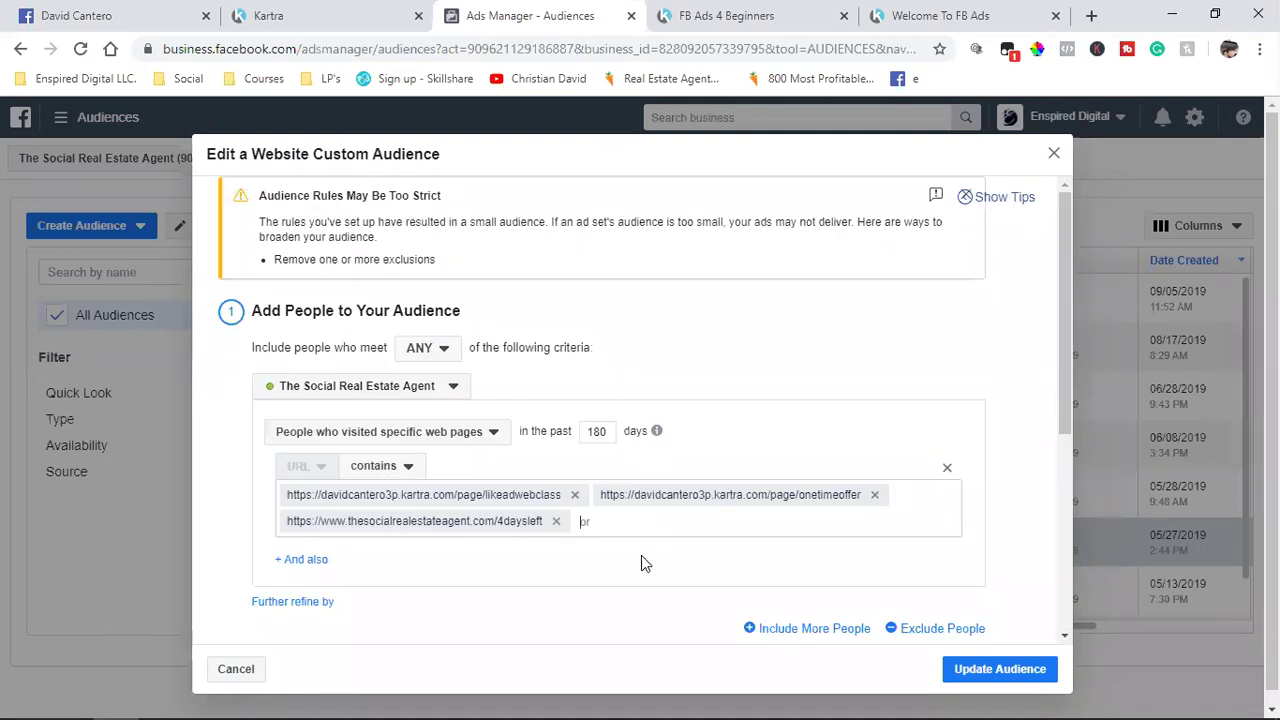
{"action": "key", "text": "ctrl+v"}
{"action": "key", "text": "Return"}
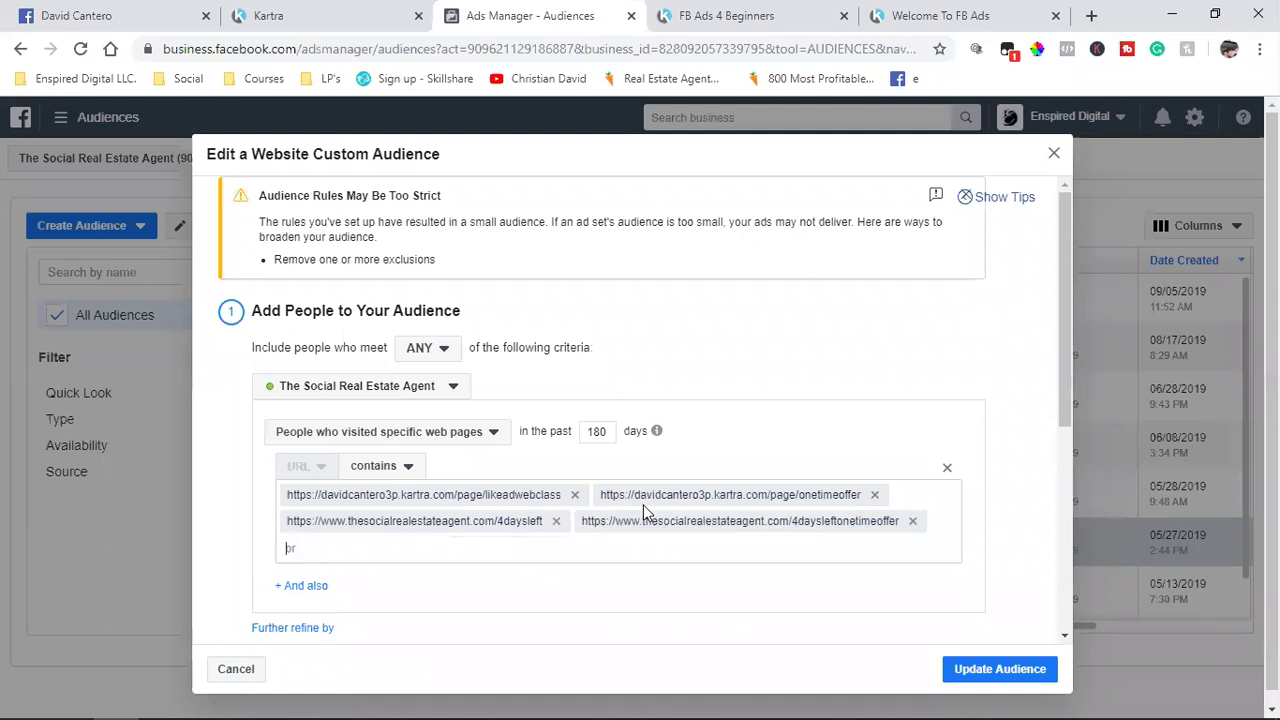
Step: Save the updated SCI Visitors audience and dismiss the confirmation
{"action": "scroll", "coordinate": [909, 628], "scroll_direction": "down", "scroll_amount": 4}
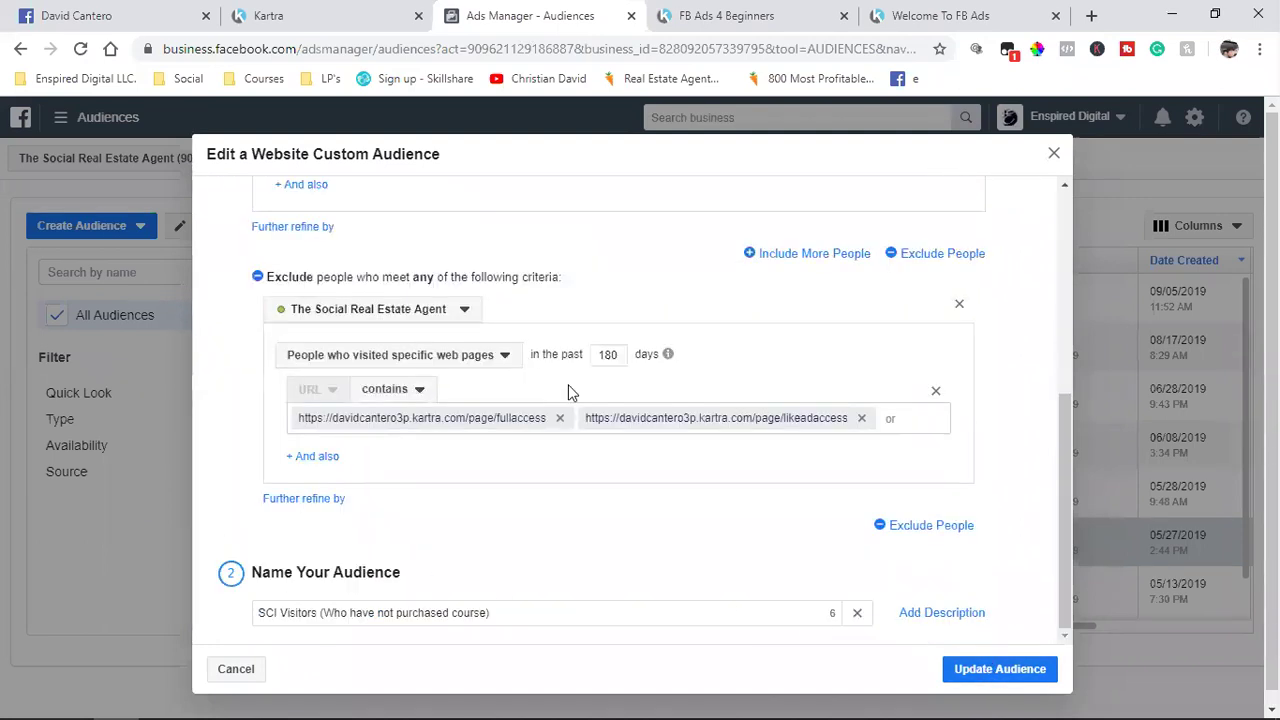
{"action": "scroll", "coordinate": [643, 422], "scroll_direction": "down", "scroll_amount": 1}
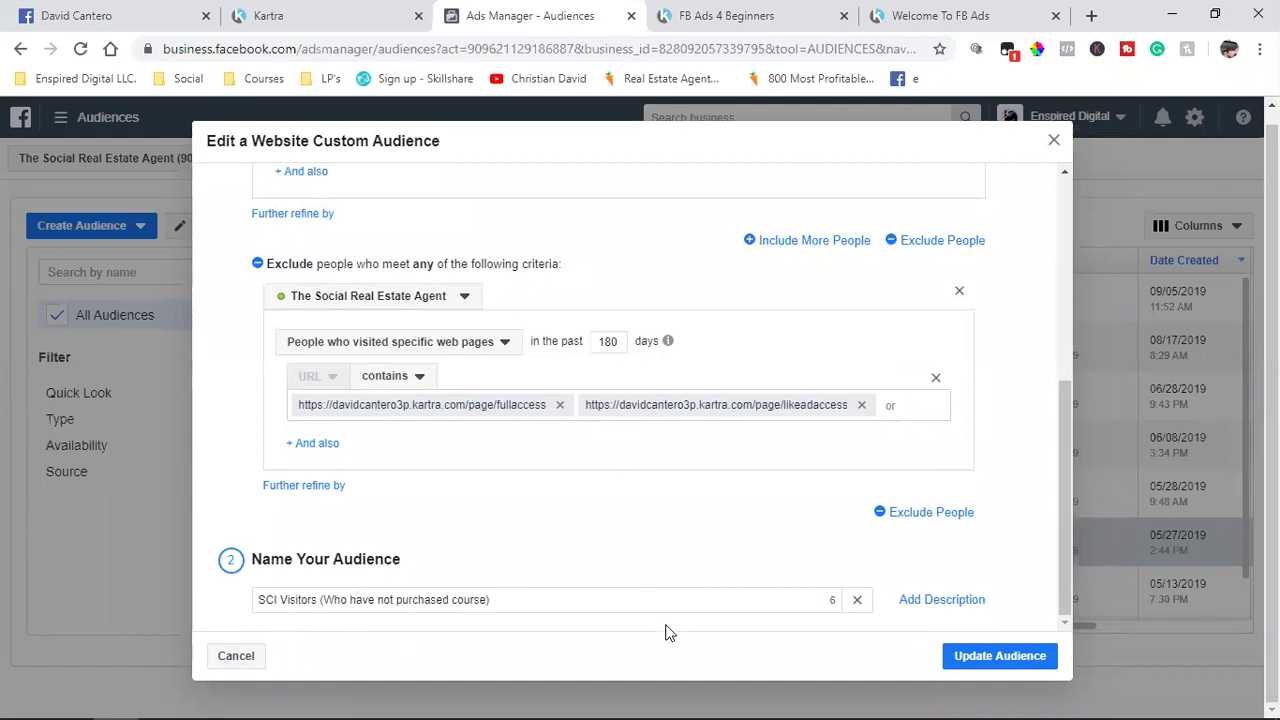
{"action": "left_click", "coordinate": [997, 656]}
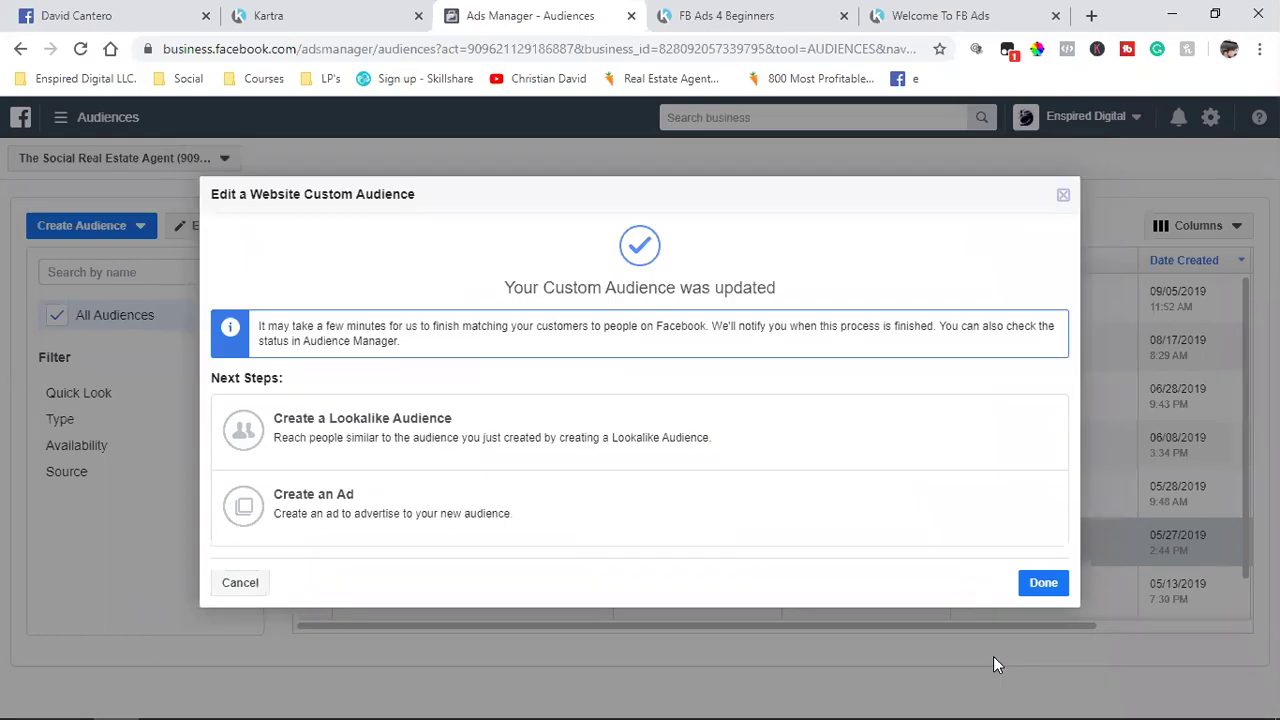
{"action": "left_click", "coordinate": [1035, 593]}
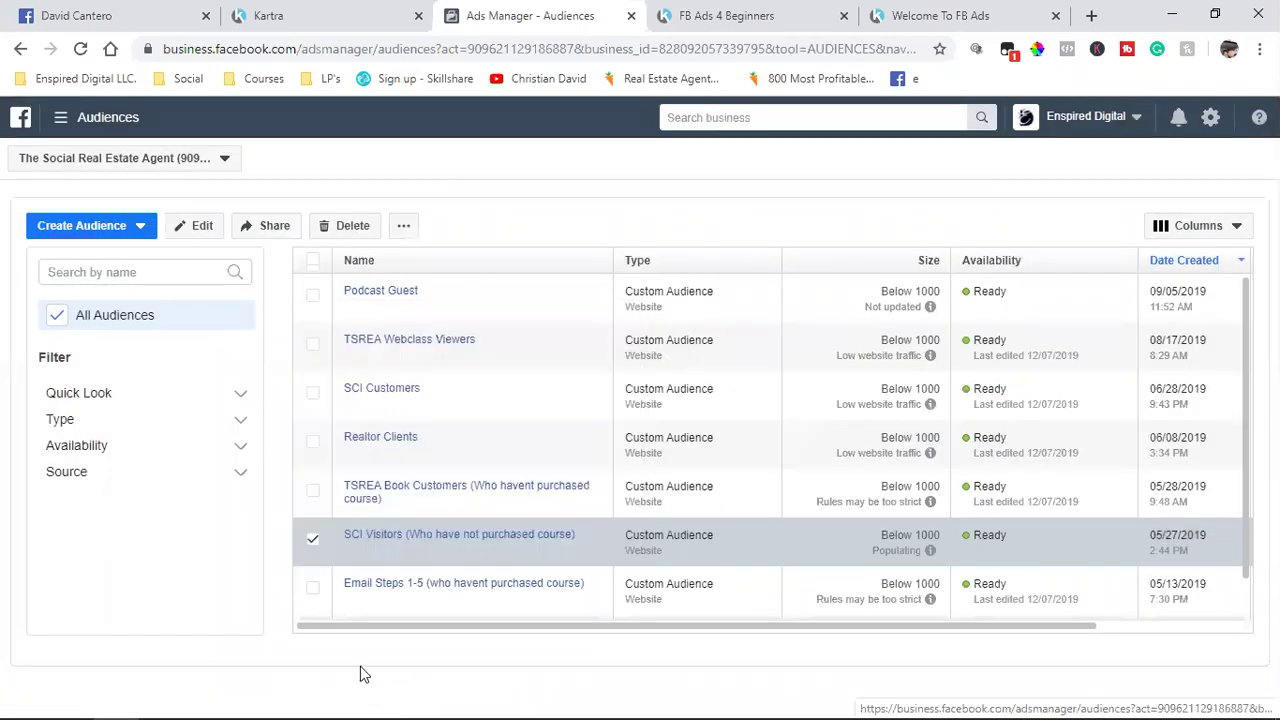
Step: Deselect the SCI Visitors audience and start a new website custom audience
{"action": "left_click", "coordinate": [311, 542]}
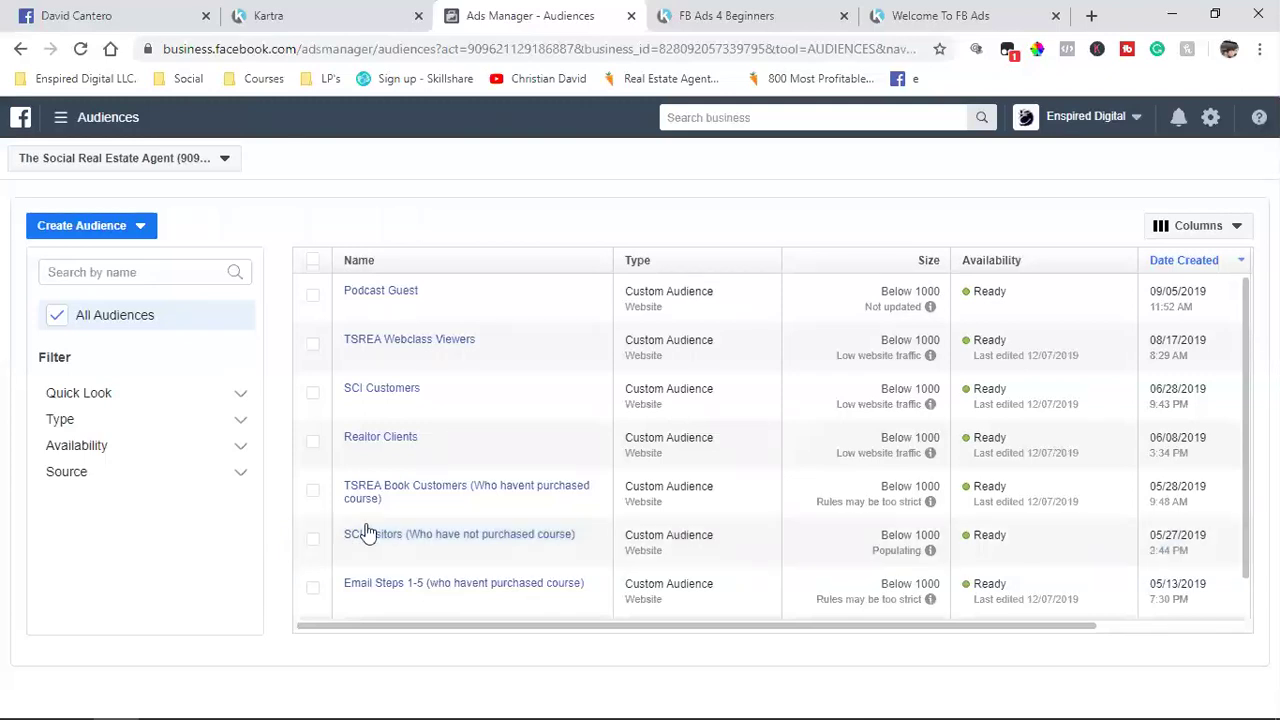
{"action": "left_click", "coordinate": [50, 236]}
{"action": "left_click", "coordinate": [86, 252]}
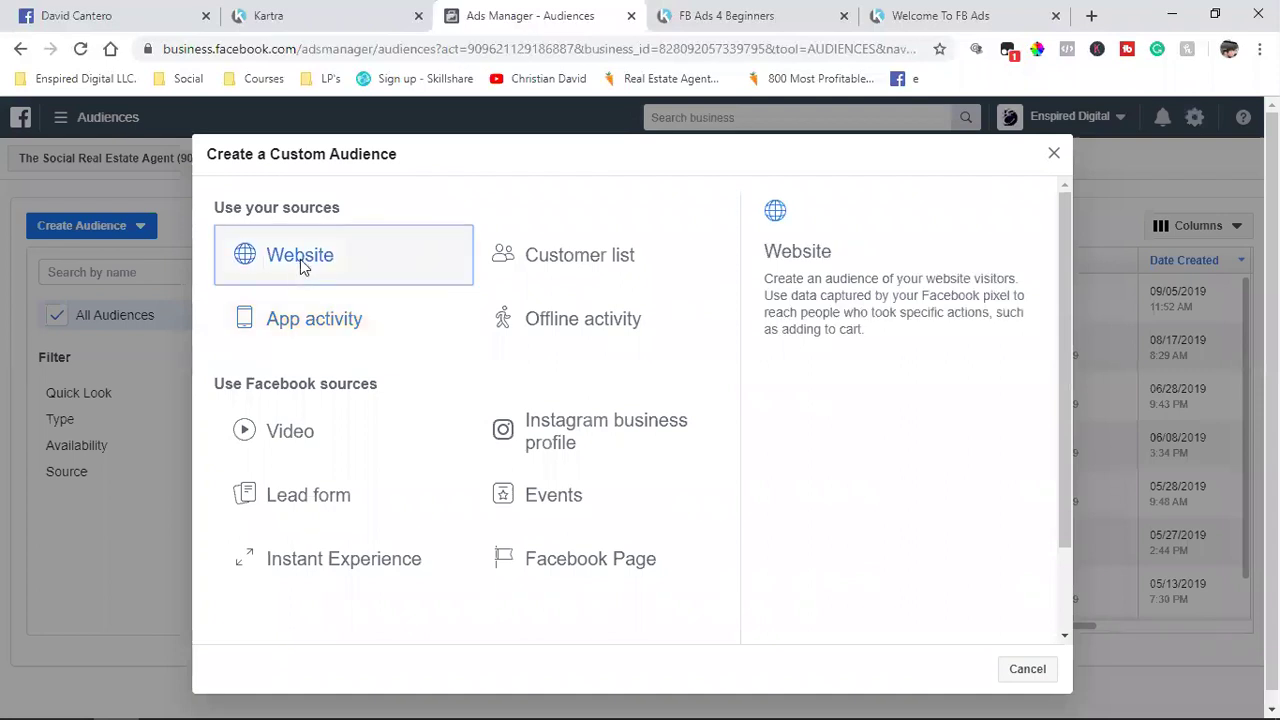
{"action": "left_click", "coordinate": [300, 259]}
Step: In Kartra, close the publish dialog and filter pages to the TSREA Clients category
{"action": "left_click", "coordinate": [336, 12]}
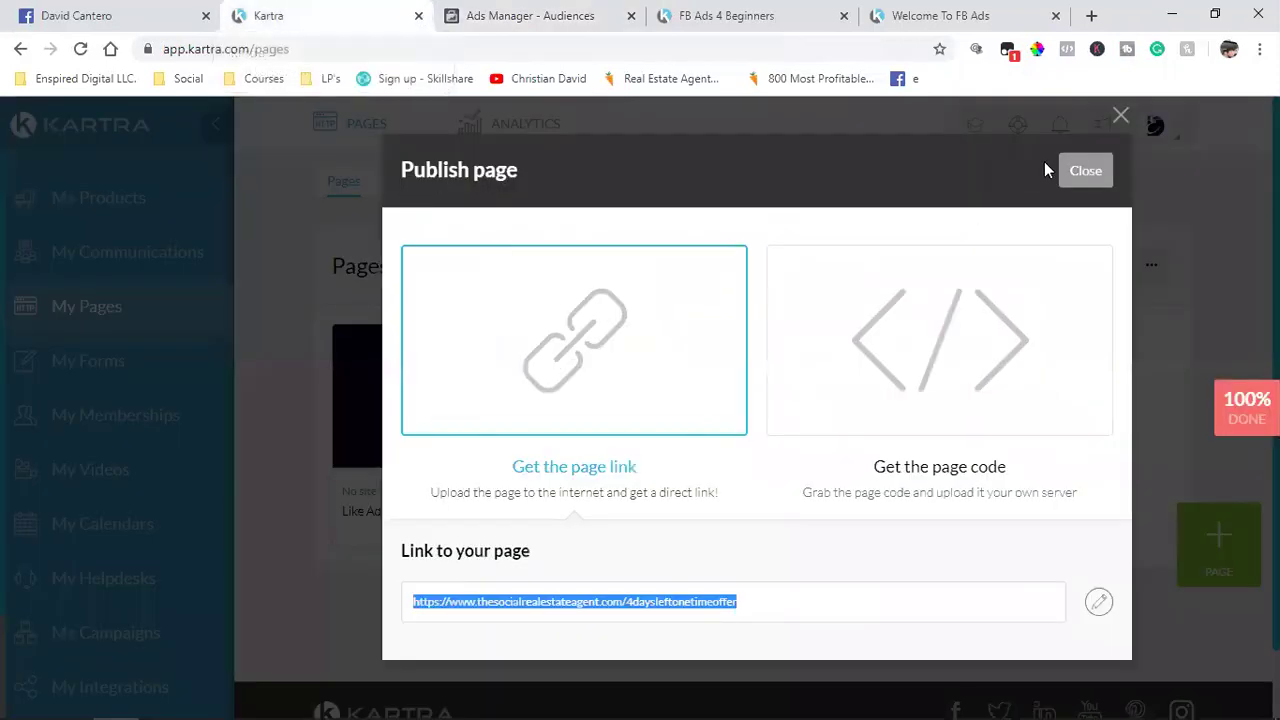
{"action": "left_click", "coordinate": [1082, 171]}
{"action": "left_click", "coordinate": [978, 276]}
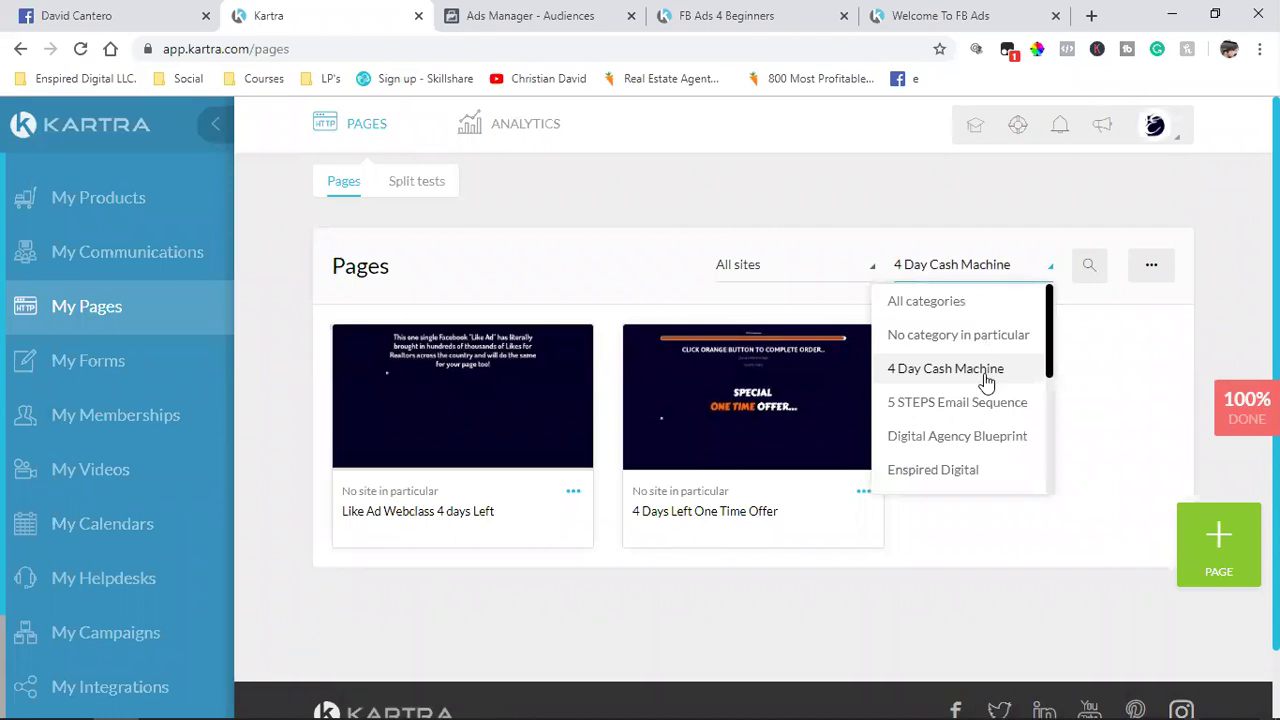
{"action": "scroll", "coordinate": [986, 380], "scroll_direction": "down", "scroll_amount": 1}
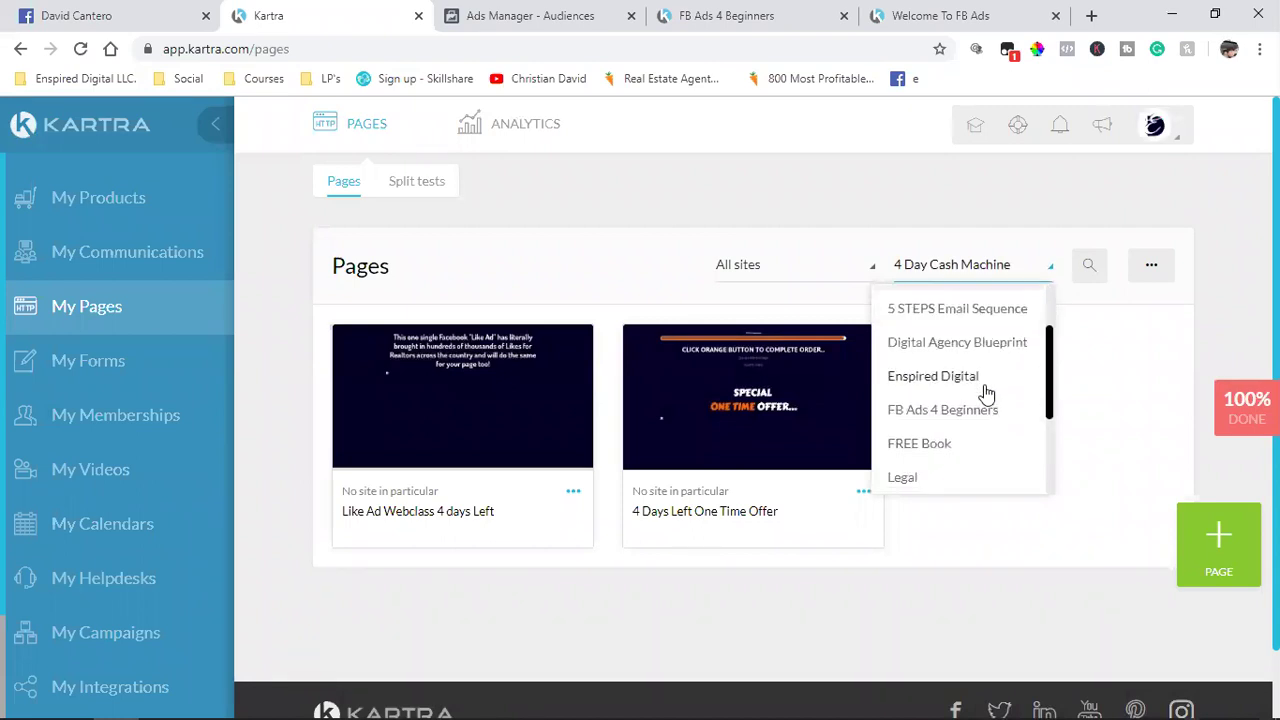
{"action": "scroll", "coordinate": [986, 392], "scroll_direction": "down", "scroll_amount": 2}
{"action": "scroll", "coordinate": [986, 392], "scroll_direction": "down", "scroll_amount": 2}
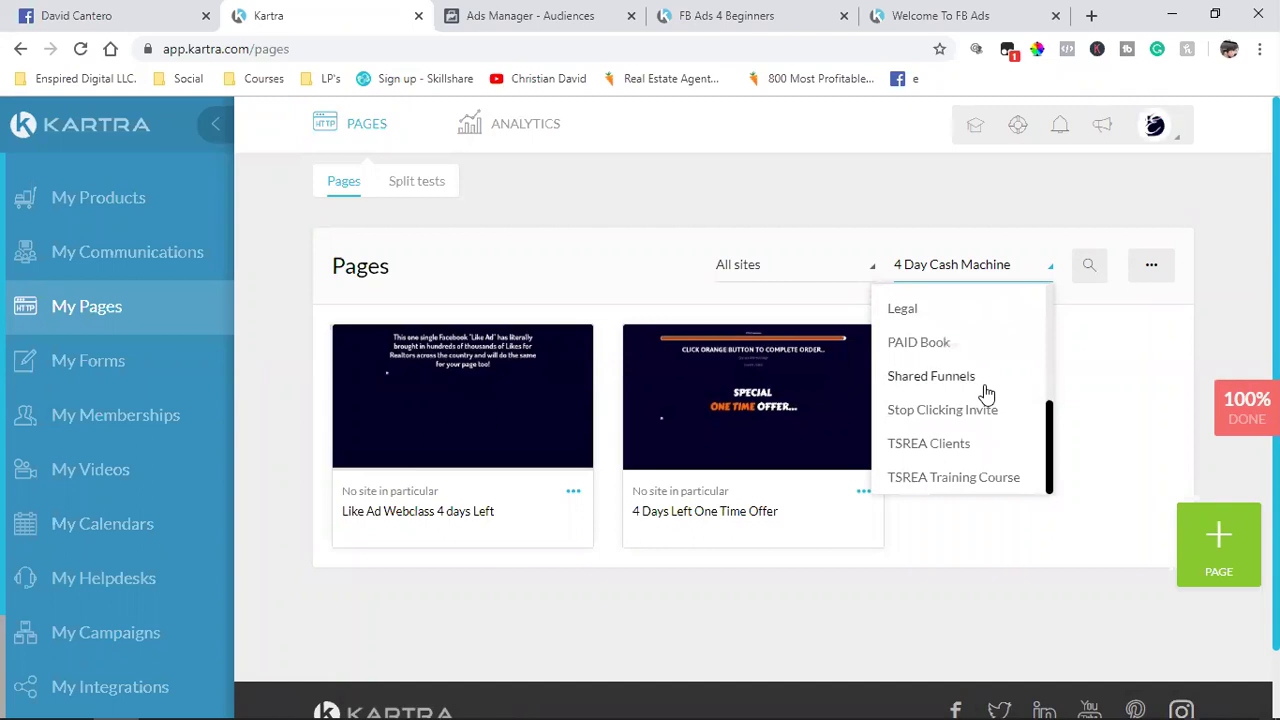
{"action": "scroll", "coordinate": [986, 394], "scroll_direction": "down", "scroll_amount": 1}
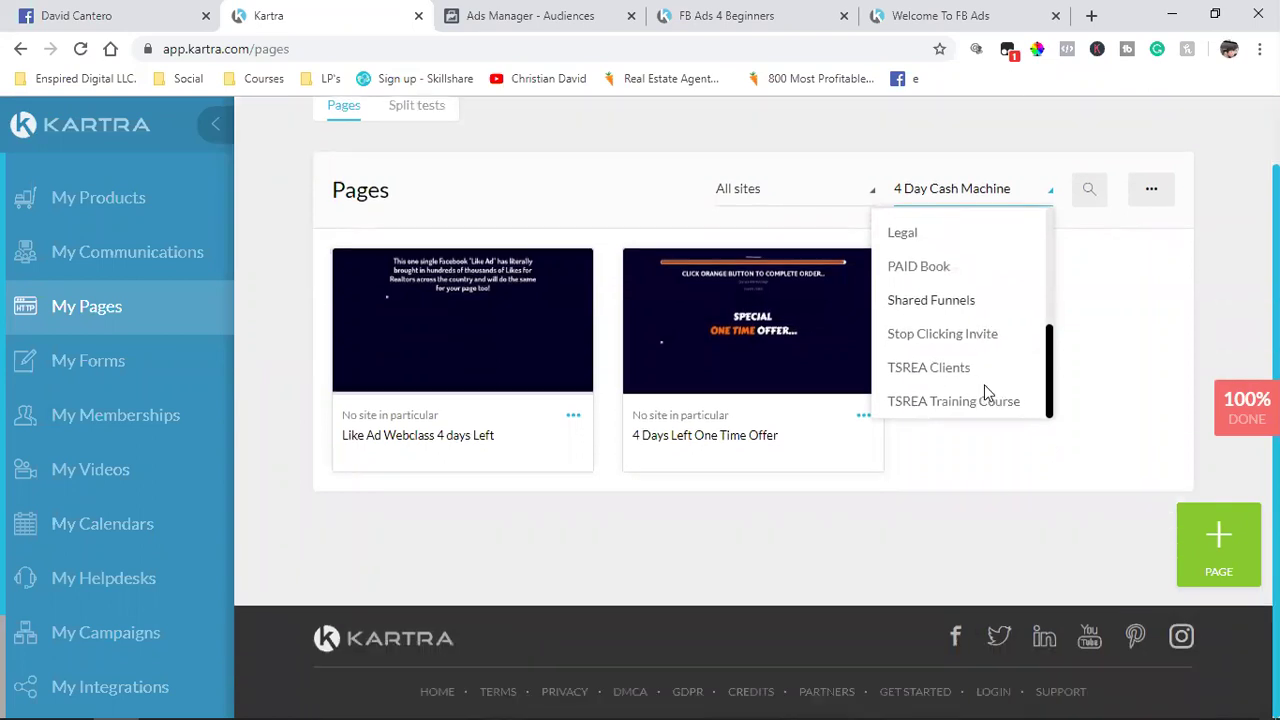
{"action": "left_click", "coordinate": [922, 368]}
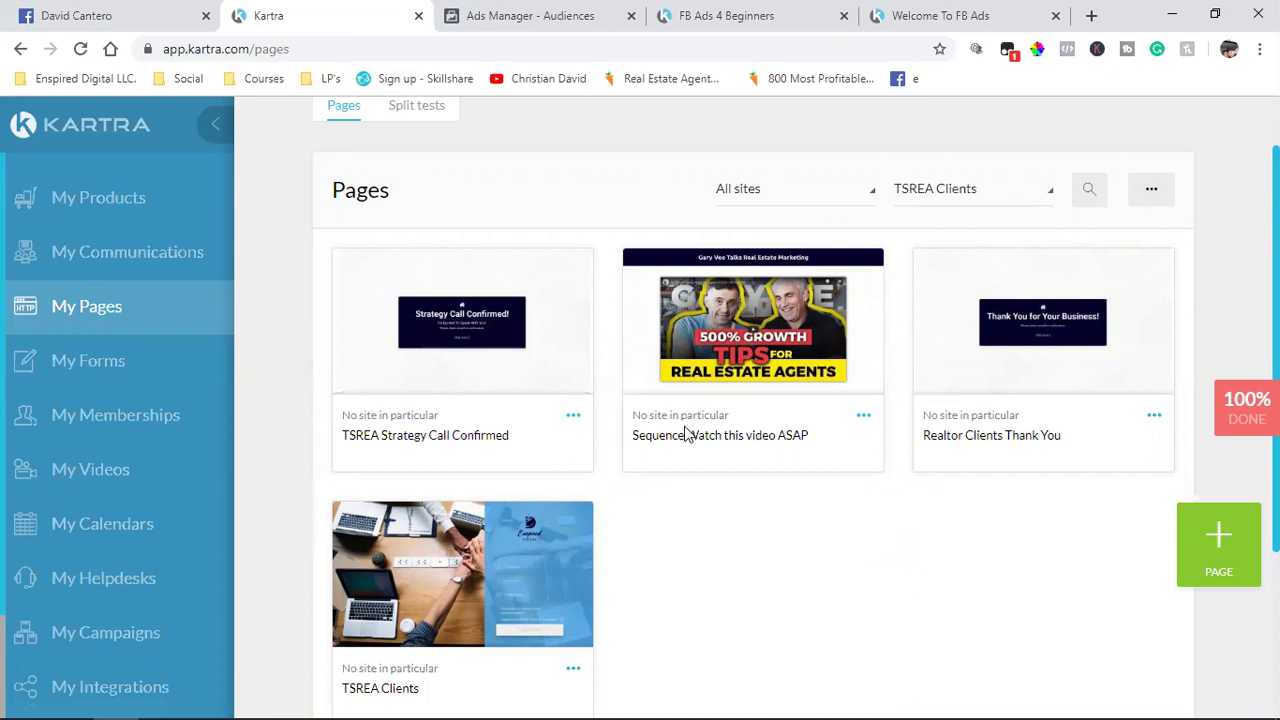
Step: Copy the TSREA Strategy Call Confirmed page's direct link and return to Ads Manager
{"action": "left_click", "coordinate": [571, 417]}
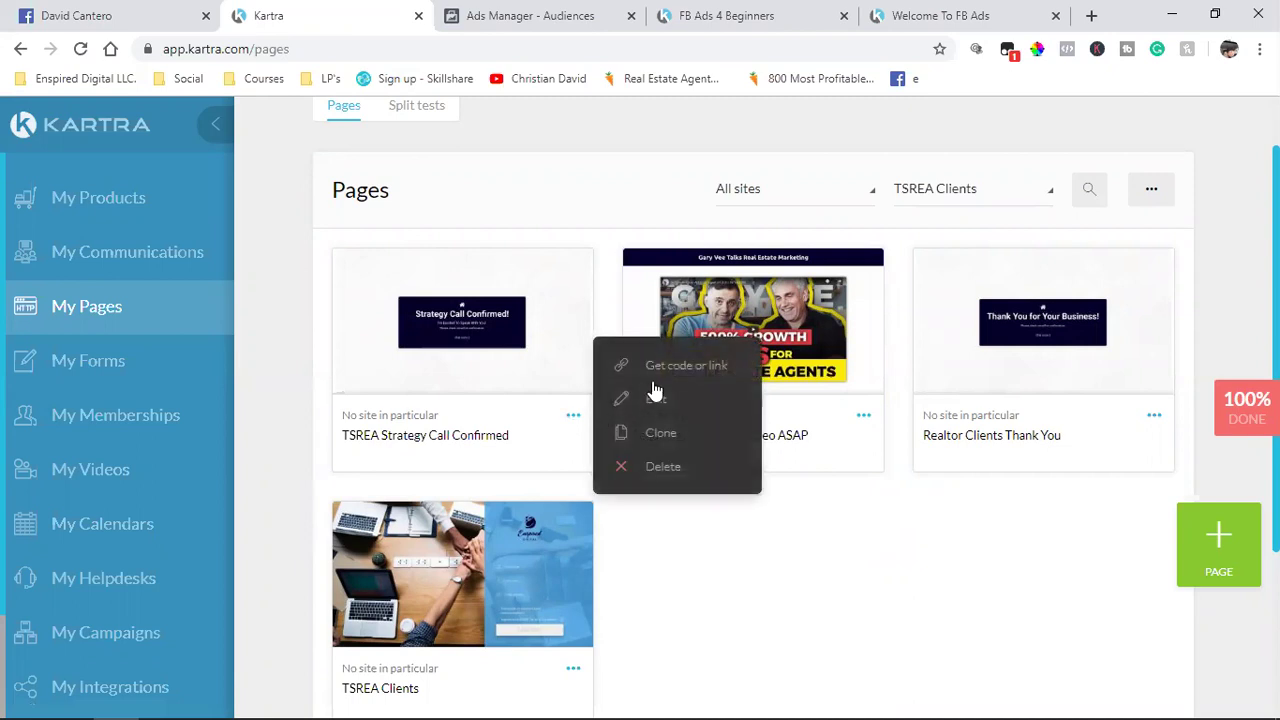
{"action": "left_click", "coordinate": [660, 368]}
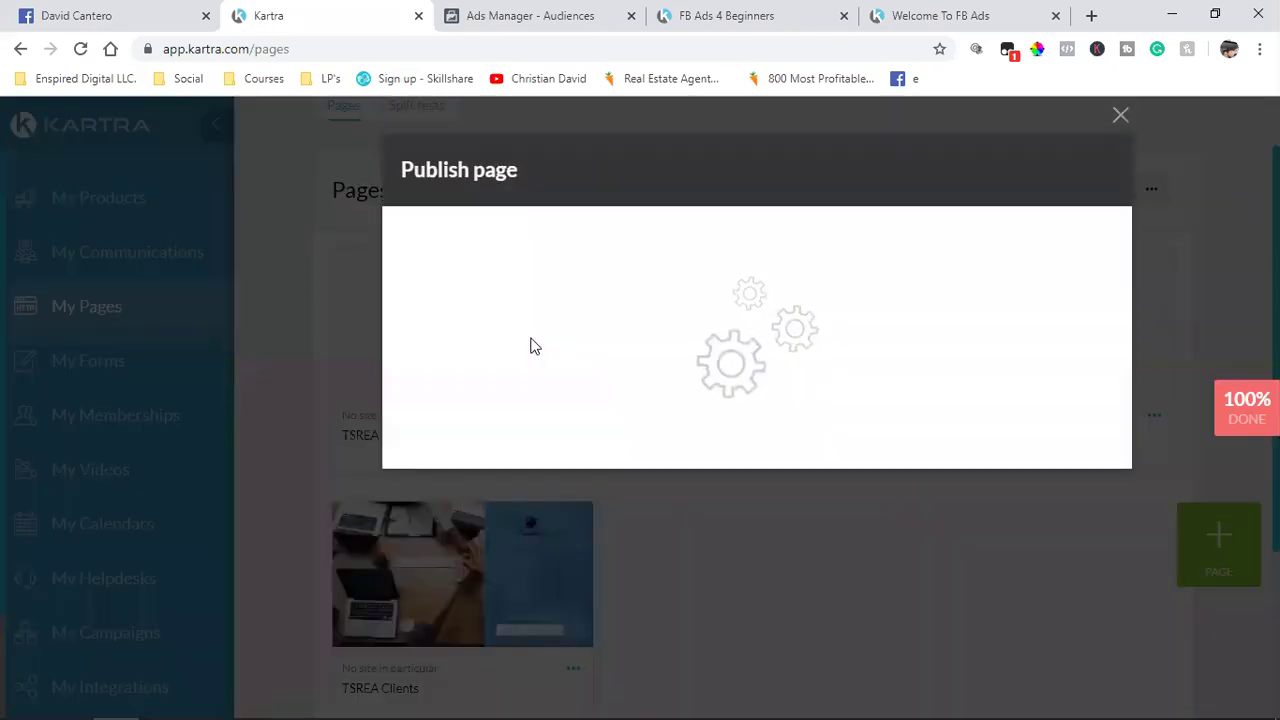
{"action": "left_click", "coordinate": [529, 346]}
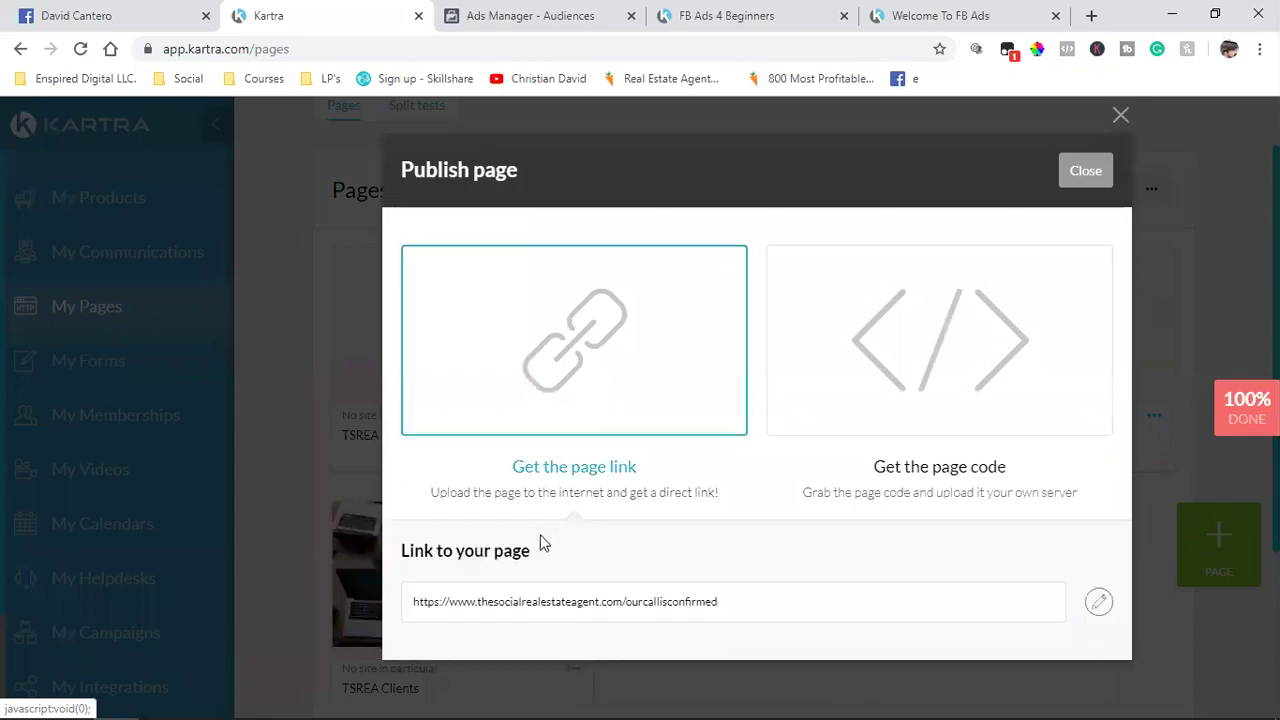
{"action": "left_click", "coordinate": [486, 607]}
{"action": "right_click", "coordinate": [488, 603]}
{"action": "left_click", "coordinate": [530, 482]}
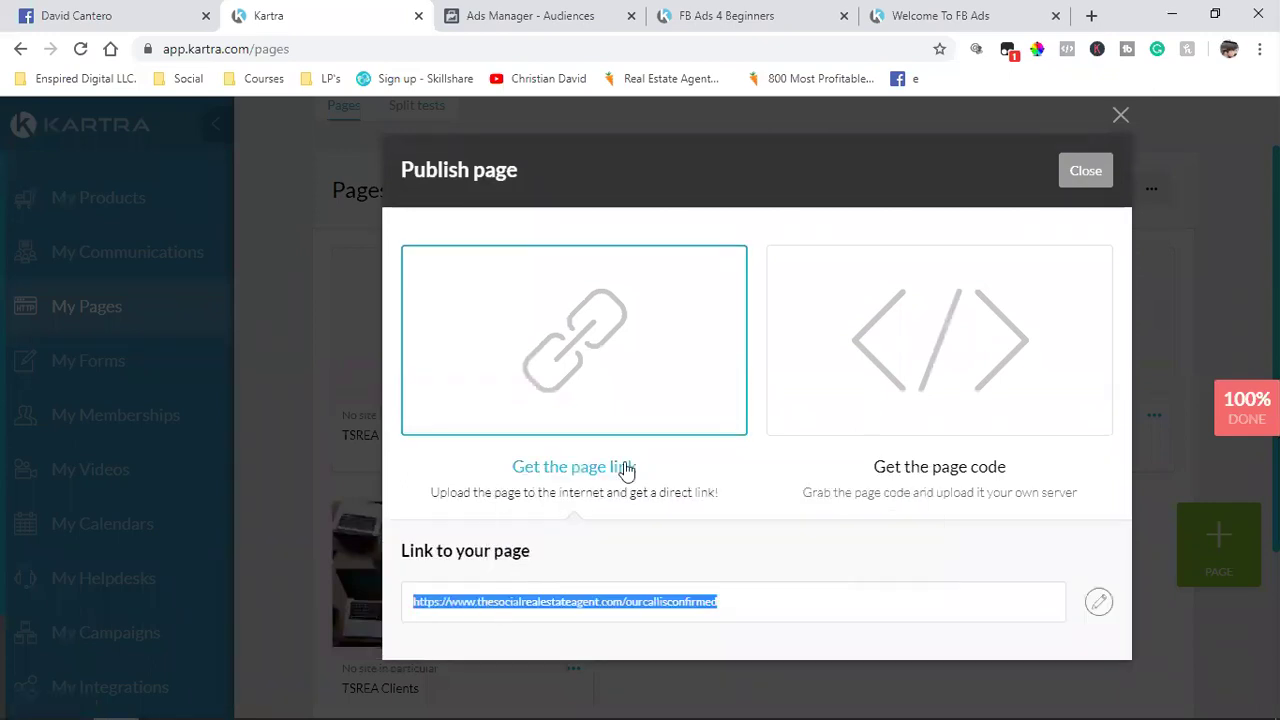
{"action": "left_click", "coordinate": [1086, 171]}
{"action": "left_click", "coordinate": [497, 12]}
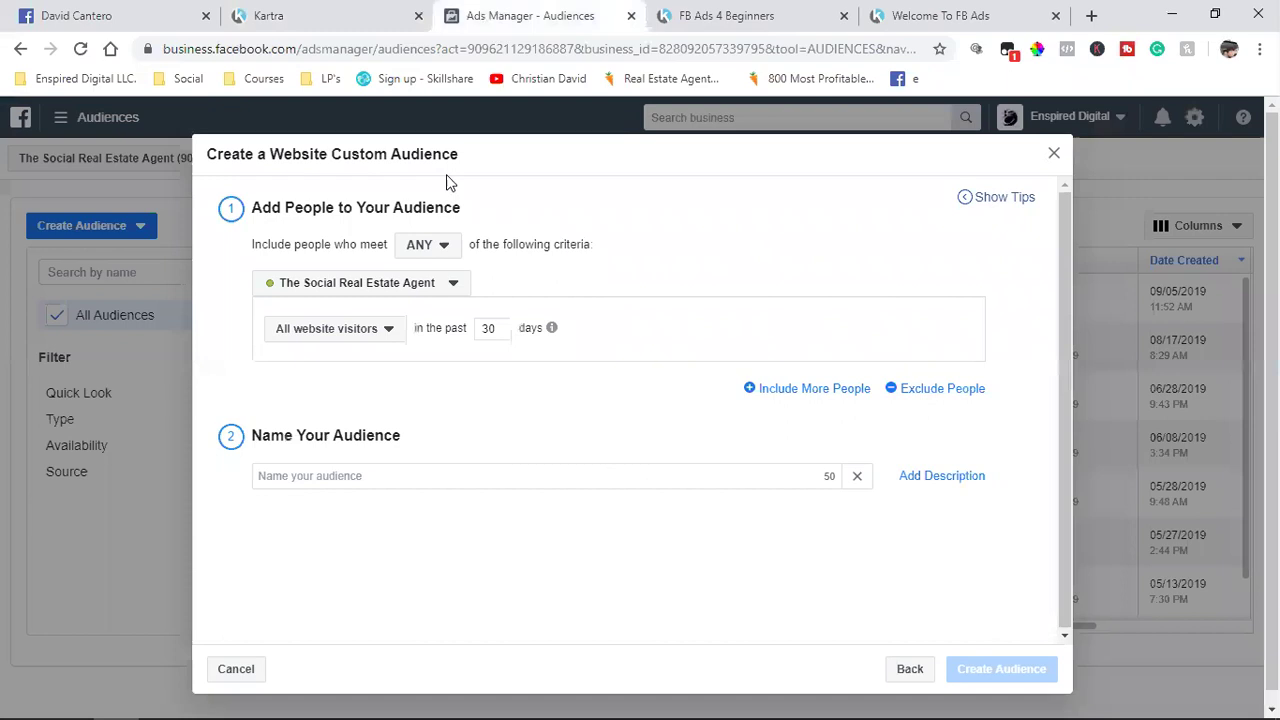
Step: Target ourcallisconfirmed page visitors over 180 days and name the audience 'TSREA Scheduled Appointments'
{"action": "double_click", "coordinate": [488, 330]}
{"action": "type", "text": "180"}
{"action": "mouse_move", "coordinate": [555, 332]}
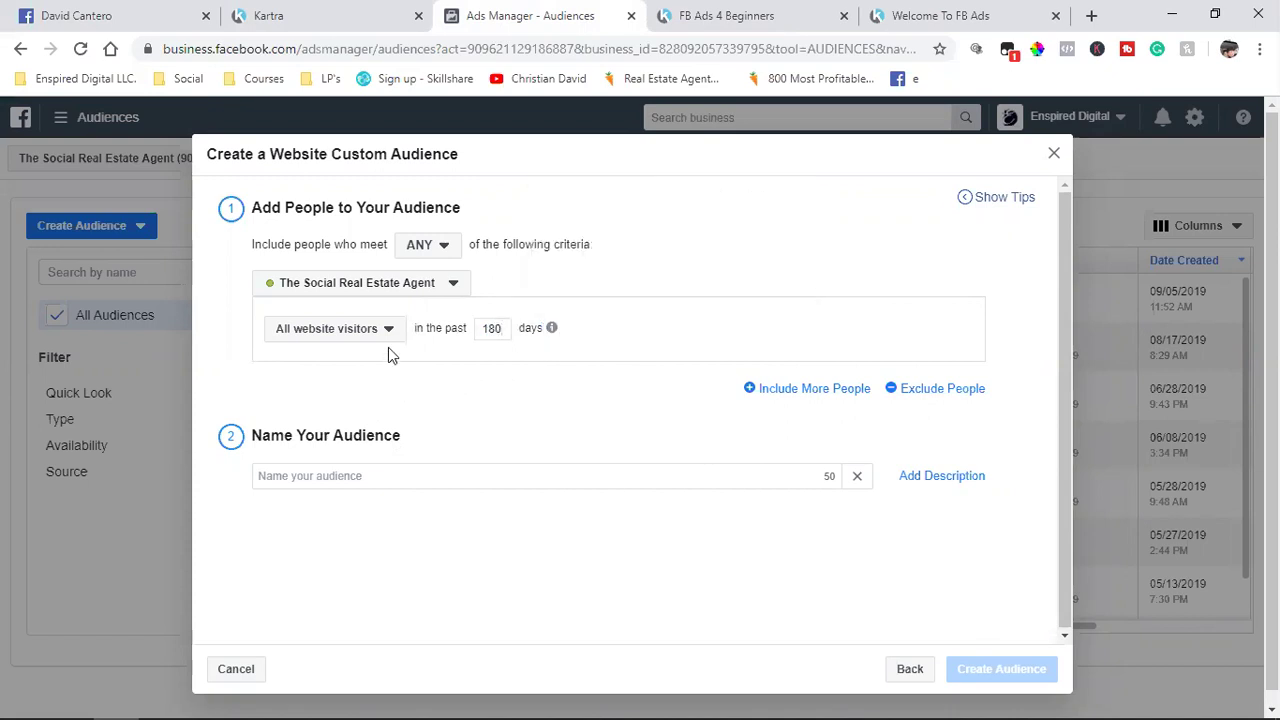
{"action": "left_click", "coordinate": [360, 330]}
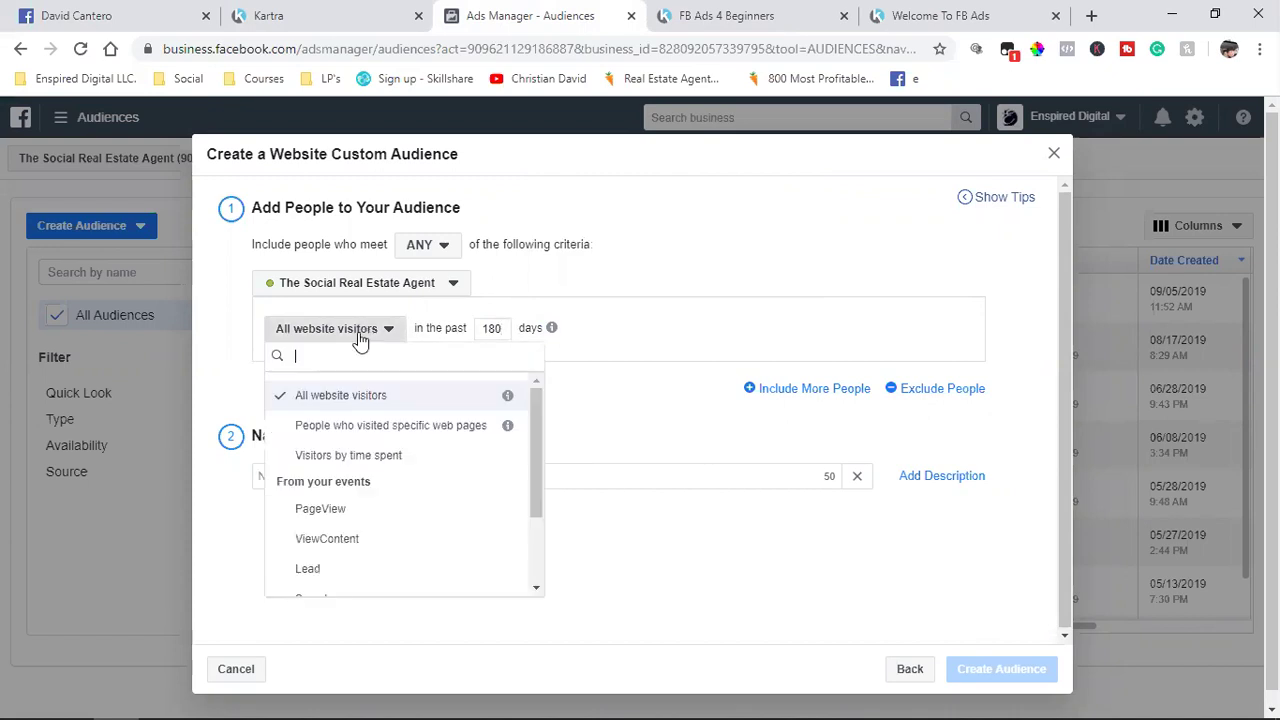
{"action": "left_click", "coordinate": [366, 432]}
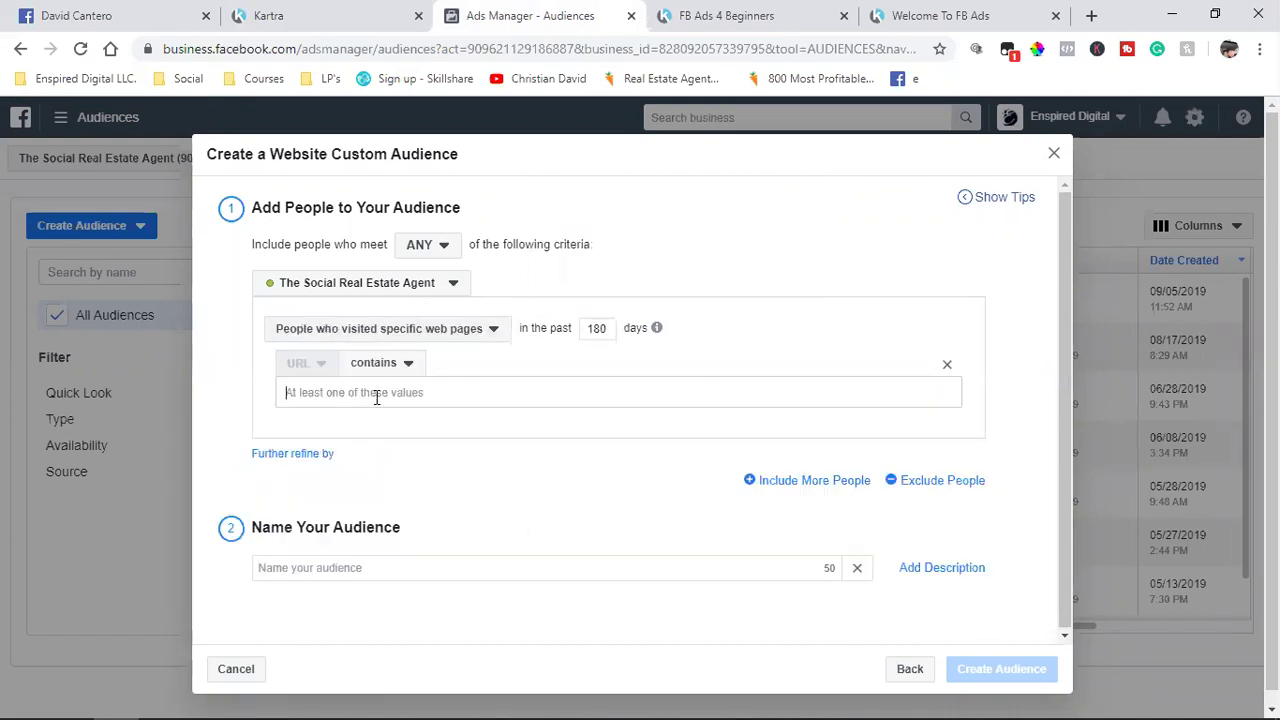
{"action": "key", "text": "ctrl+v"}
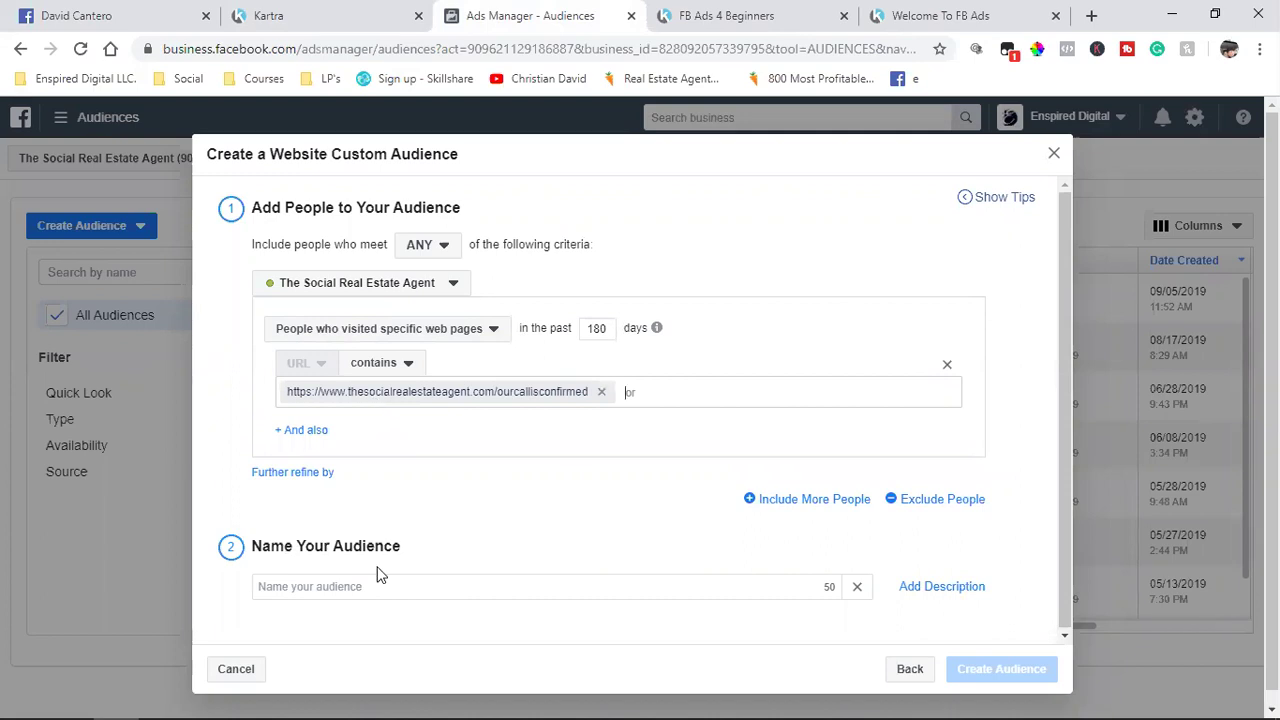
{"action": "left_click", "coordinate": [382, 594]}
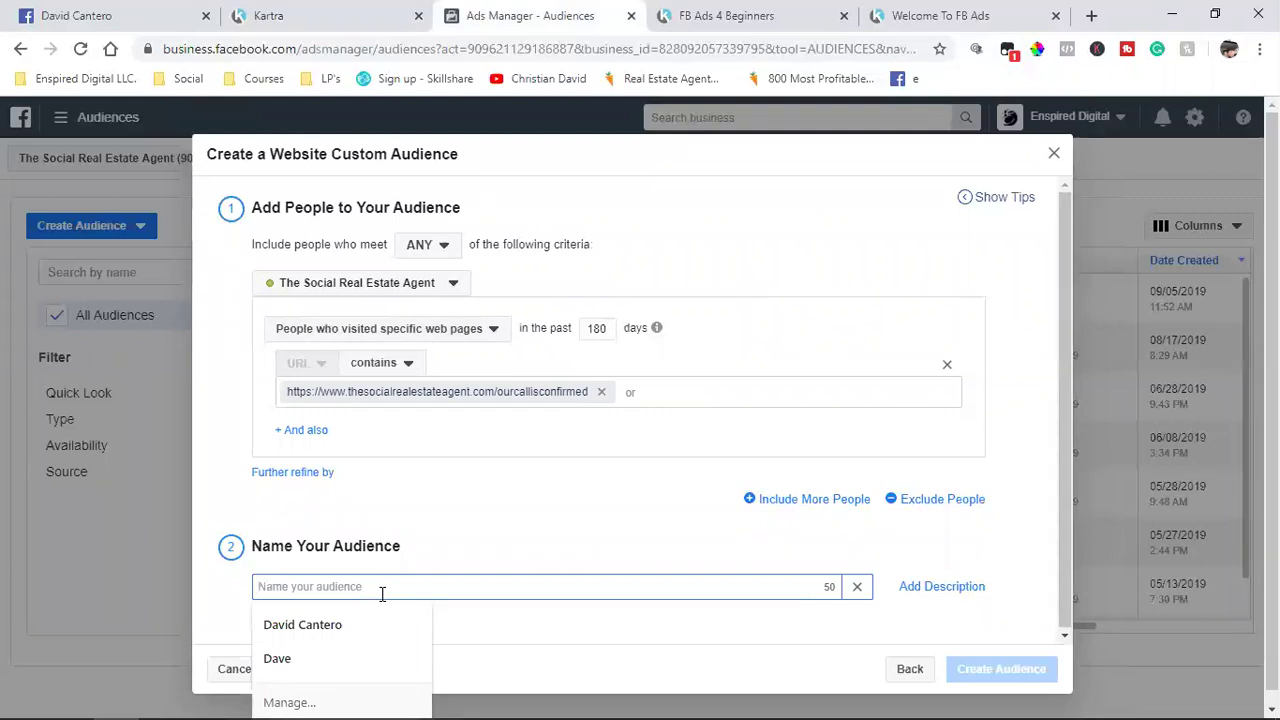
{"action": "type", "text": "TSREA Sc"}
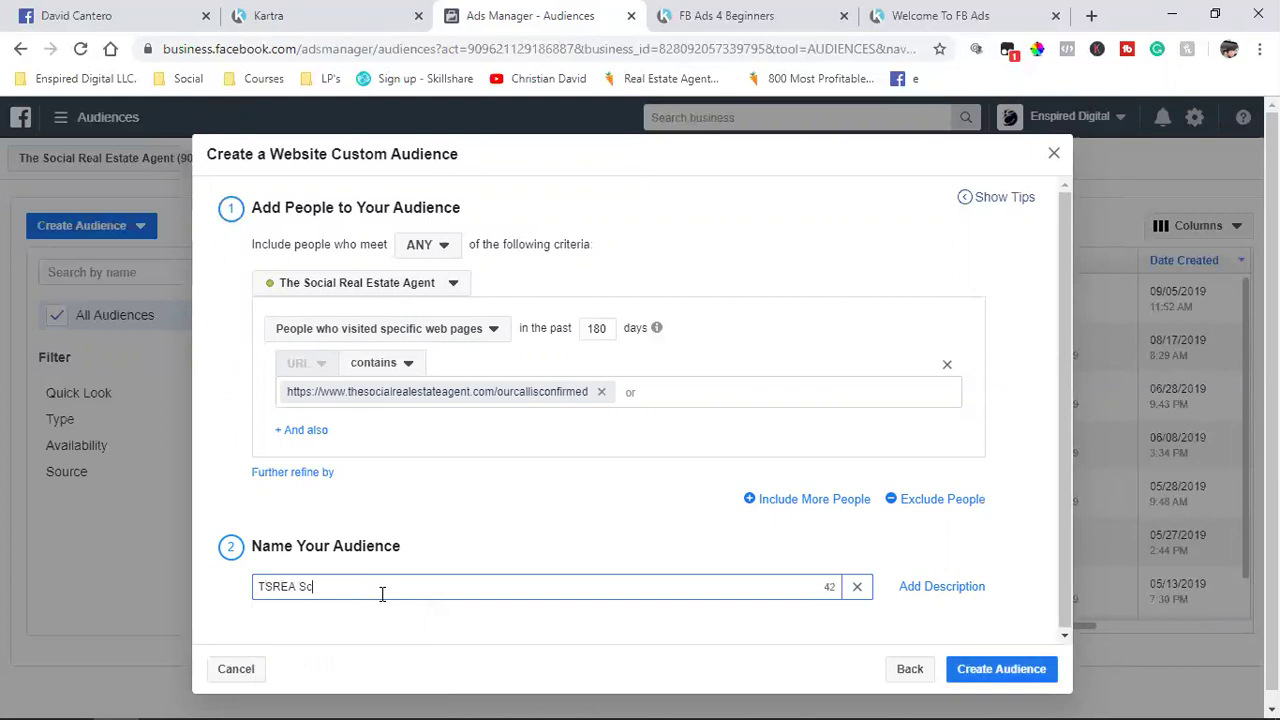
{"action": "type", "text": "heduled Appointments"}
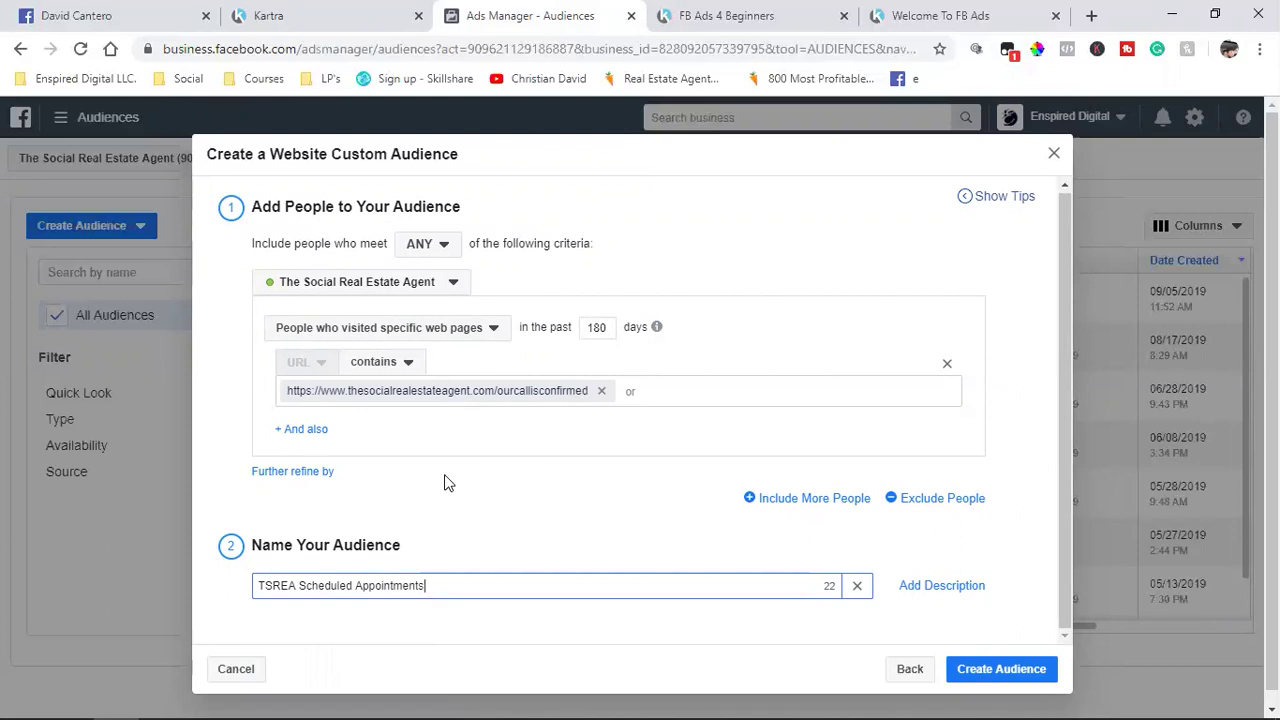
Step: Add an exclusion for visitors of specific web pages with a 180-day lookback
{"action": "left_click", "coordinate": [930, 505]}
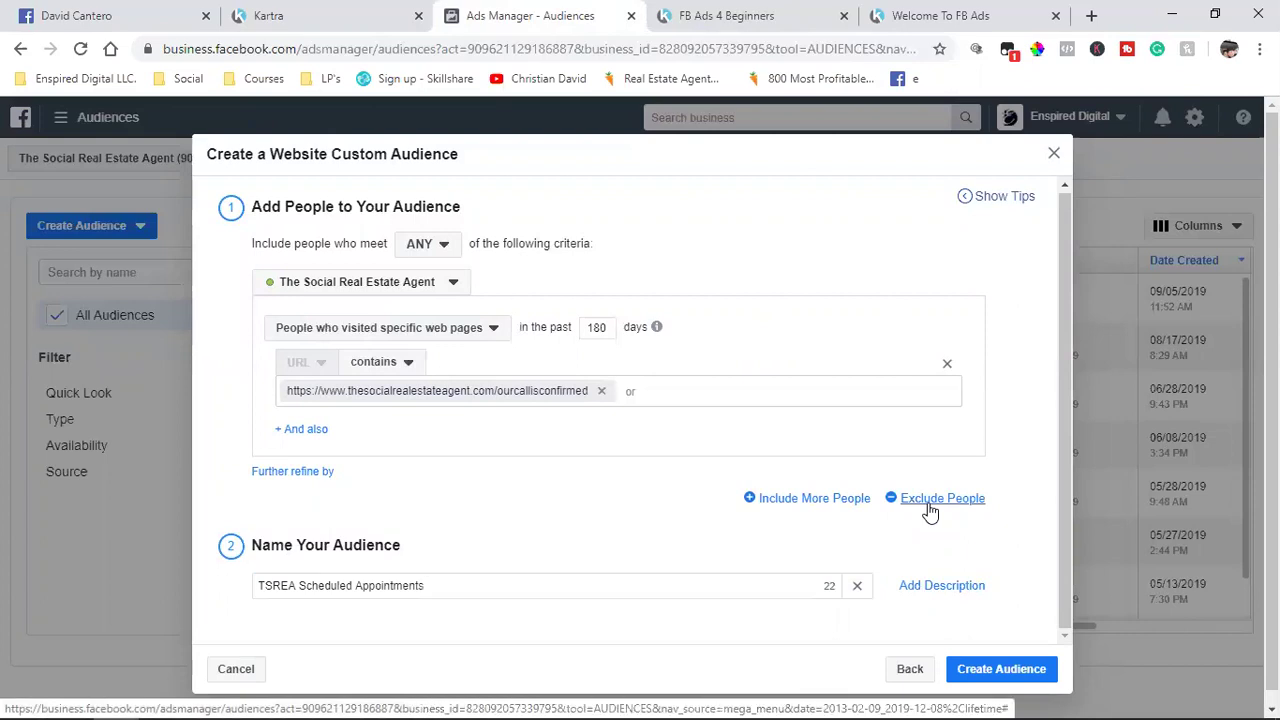
{"action": "scroll", "coordinate": [727, 552], "scroll_direction": "down", "scroll_amount": 1}
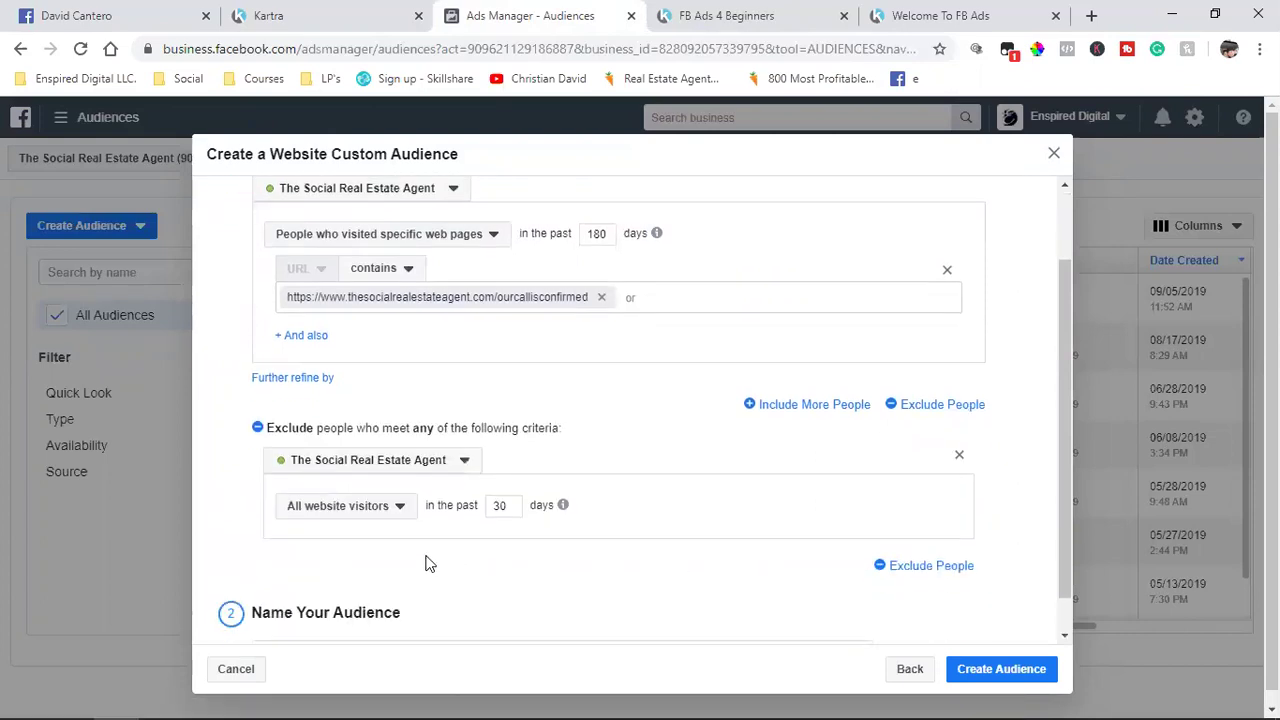
{"action": "left_click", "coordinate": [347, 520]}
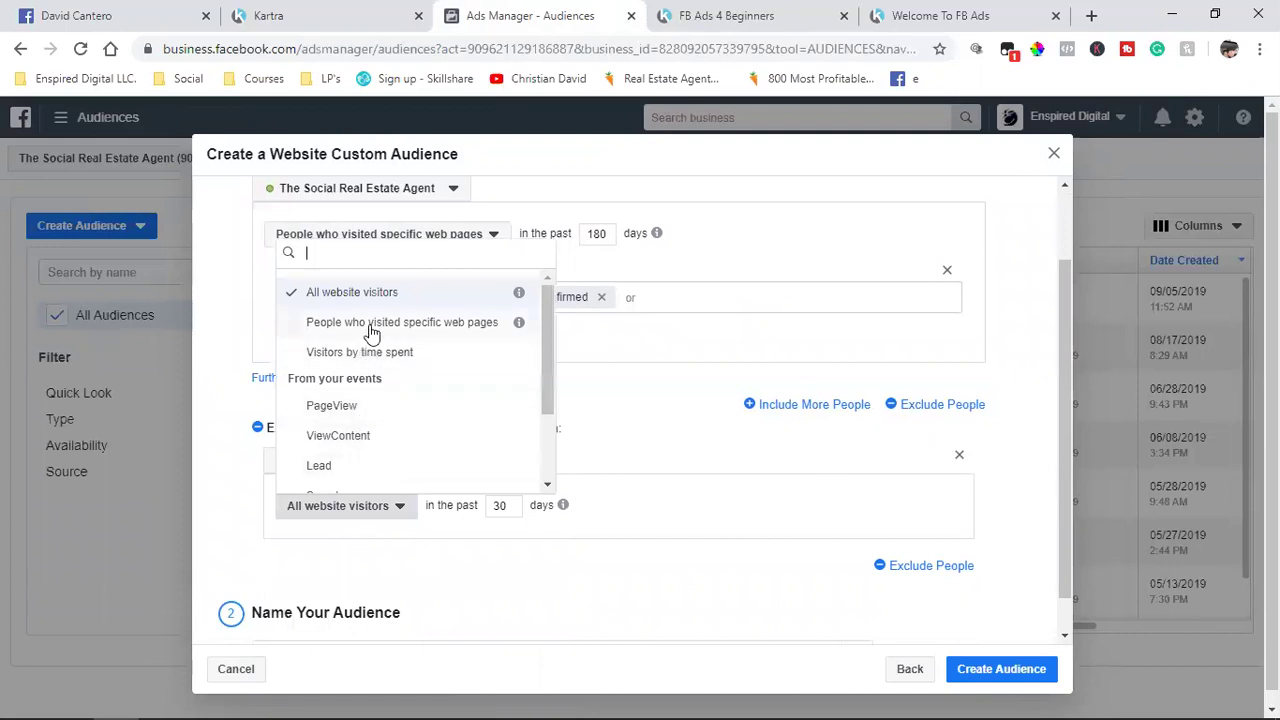
{"action": "left_click", "coordinate": [449, 326]}
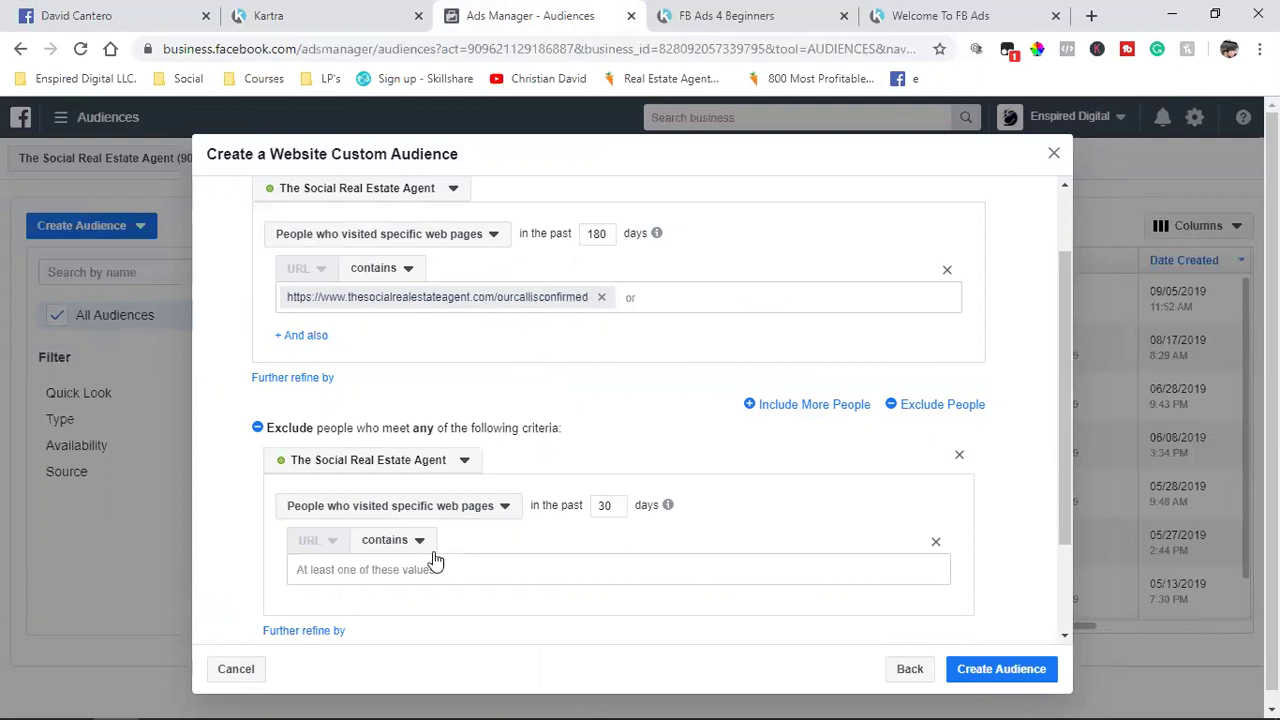
{"action": "double_click", "coordinate": [611, 506]}
{"action": "type", "text": "18"}
Step: In Kartra's pages, filter the category list to Stop Clicking Invite
{"action": "left_click", "coordinate": [300, 15]}
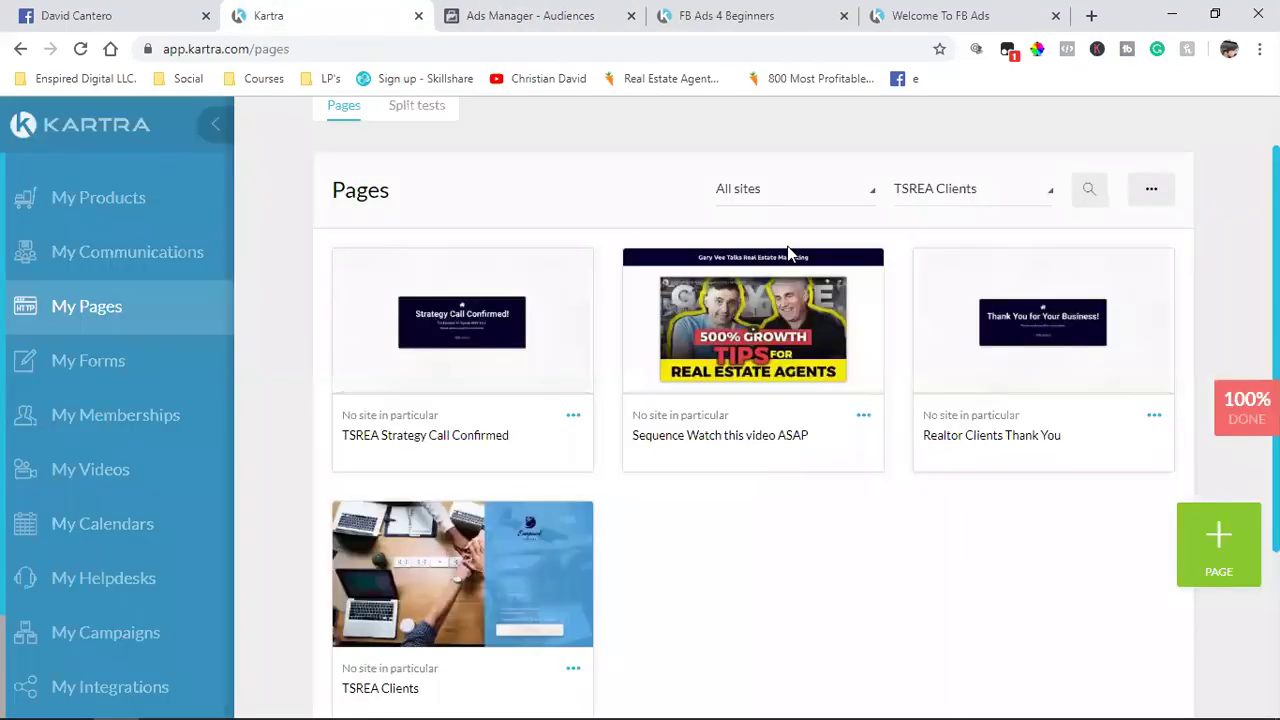
{"action": "left_click", "coordinate": [971, 190]}
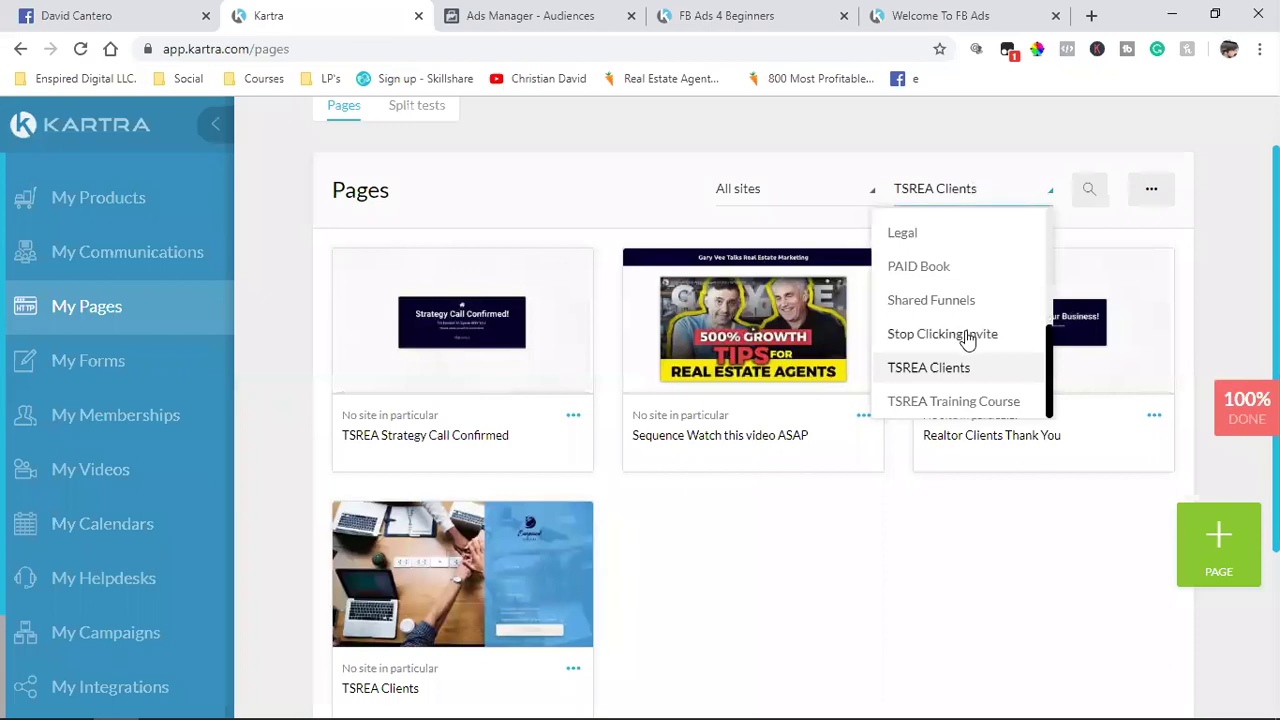
{"action": "scroll", "coordinate": [967, 340], "scroll_direction": "up", "scroll_amount": 5}
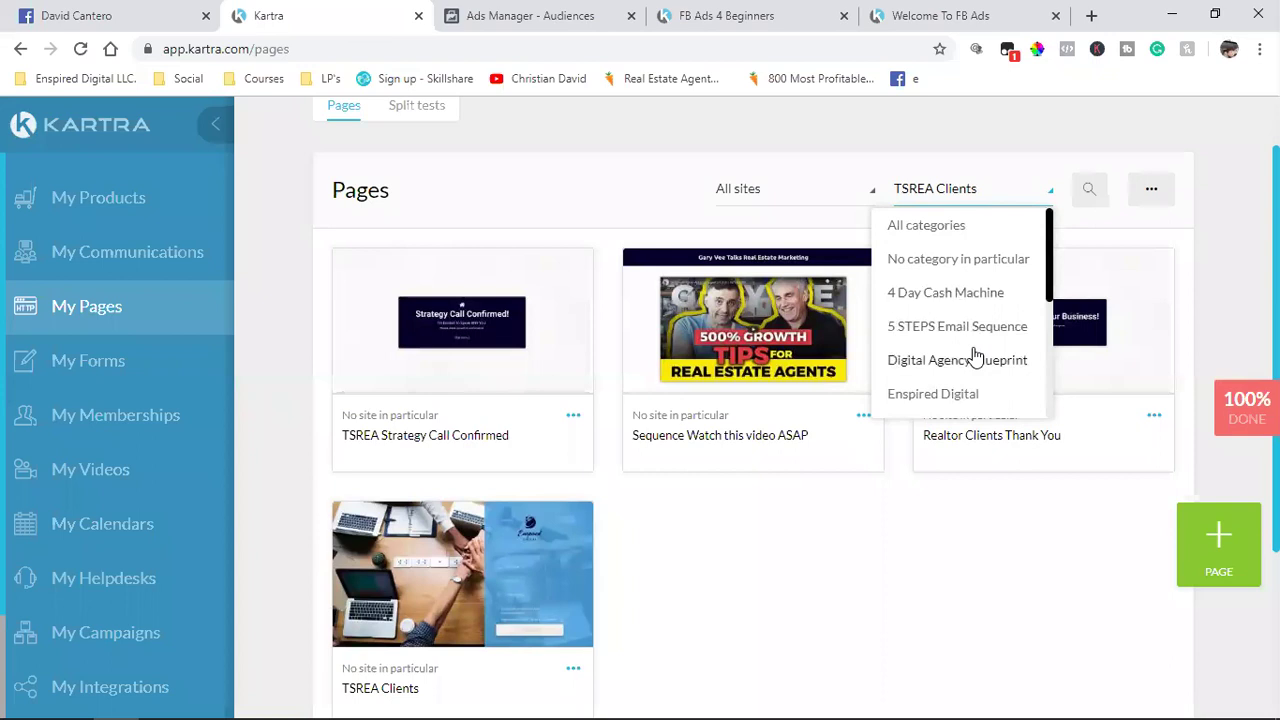
{"action": "scroll", "coordinate": [975, 355], "scroll_direction": "down", "scroll_amount": 3}
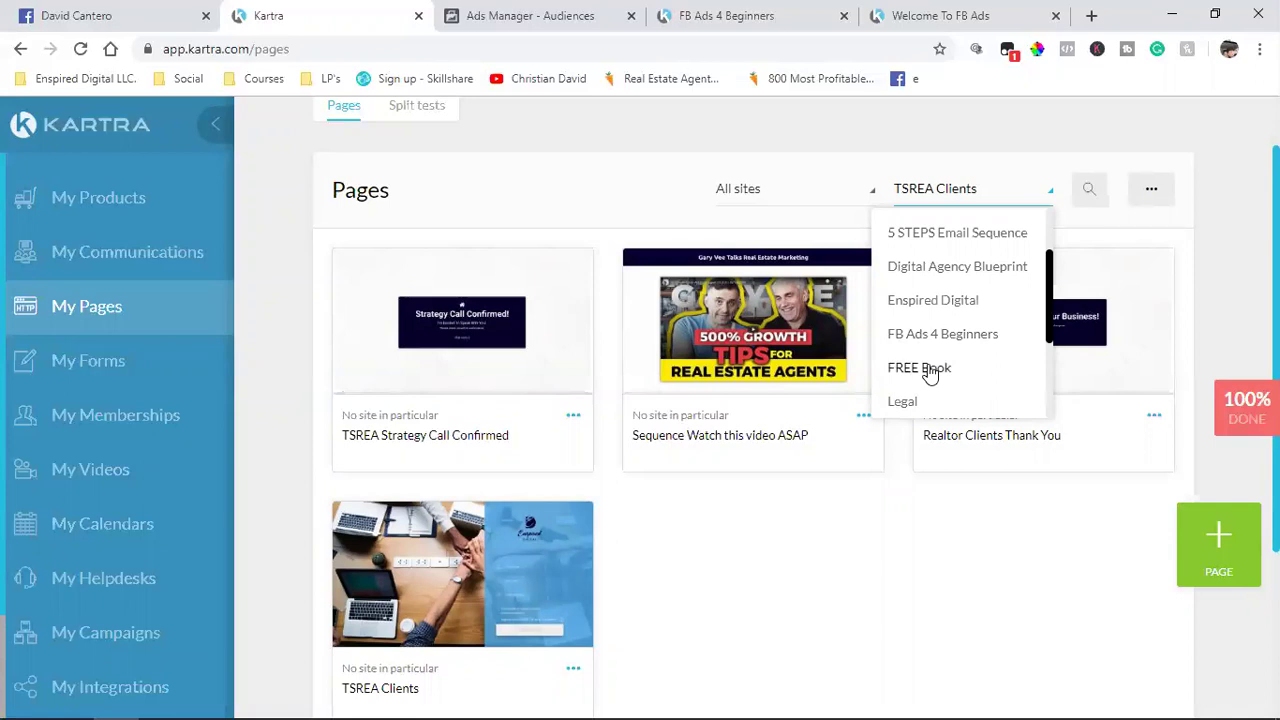
{"action": "left_click", "coordinate": [929, 369]}
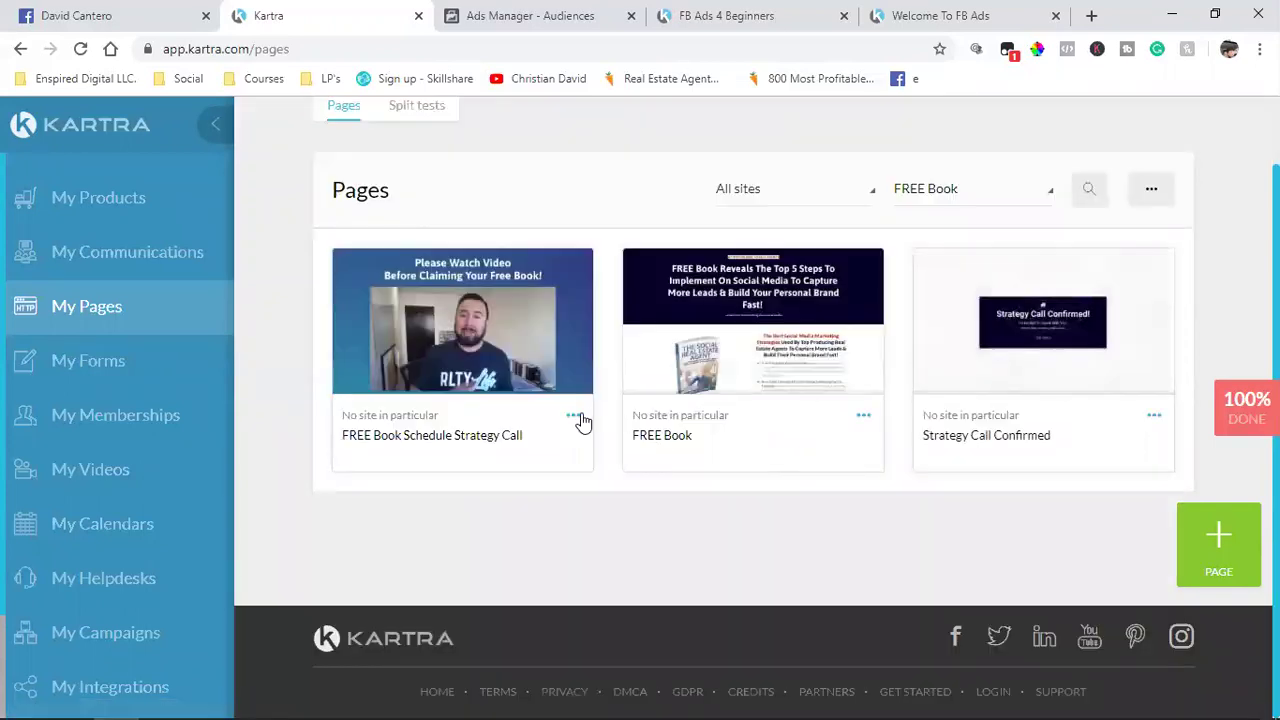
{"action": "left_click", "coordinate": [575, 416]}
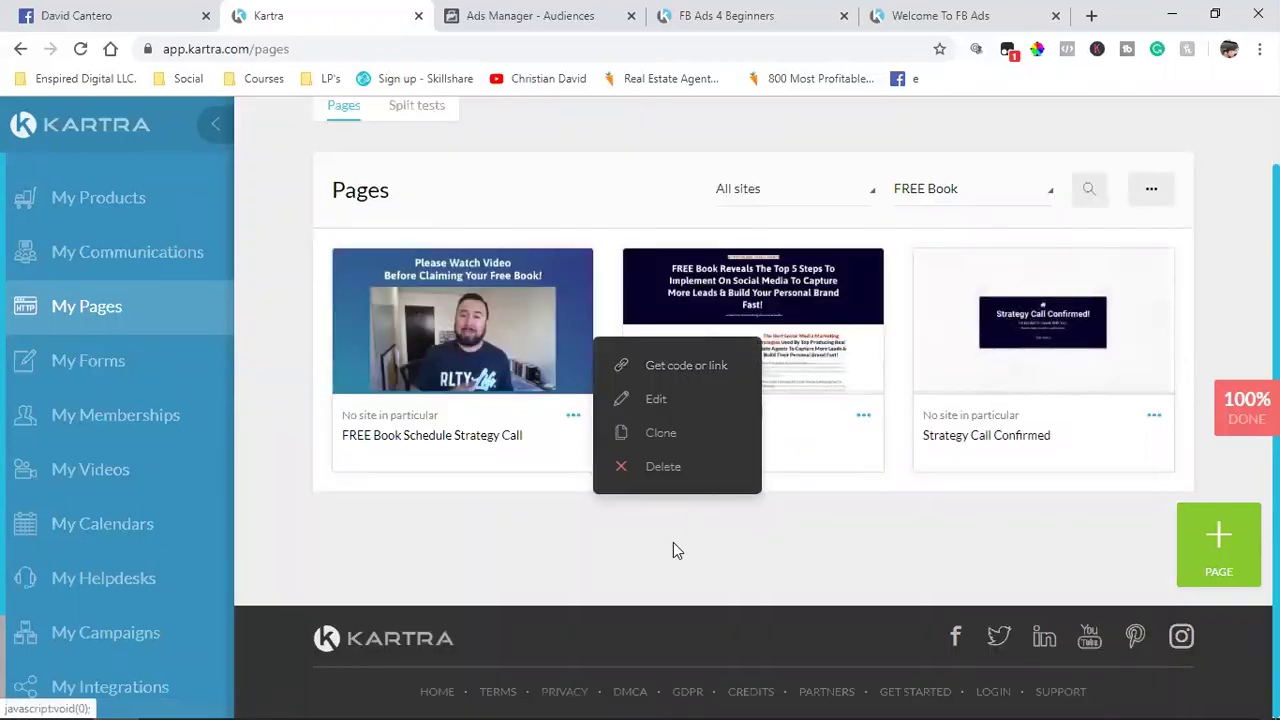
{"action": "left_click", "coordinate": [963, 190]}
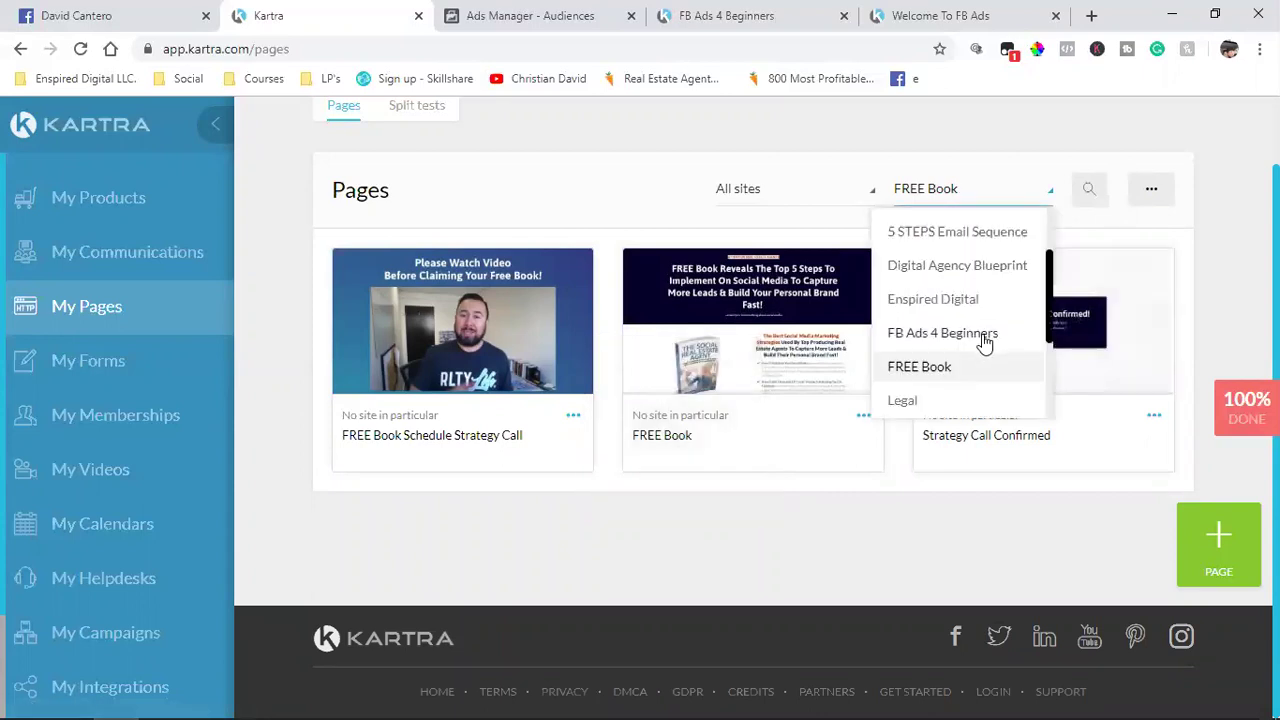
{"action": "scroll", "coordinate": [985, 343], "scroll_direction": "down", "scroll_amount": 2}
{"action": "left_click", "coordinate": [920, 408]}
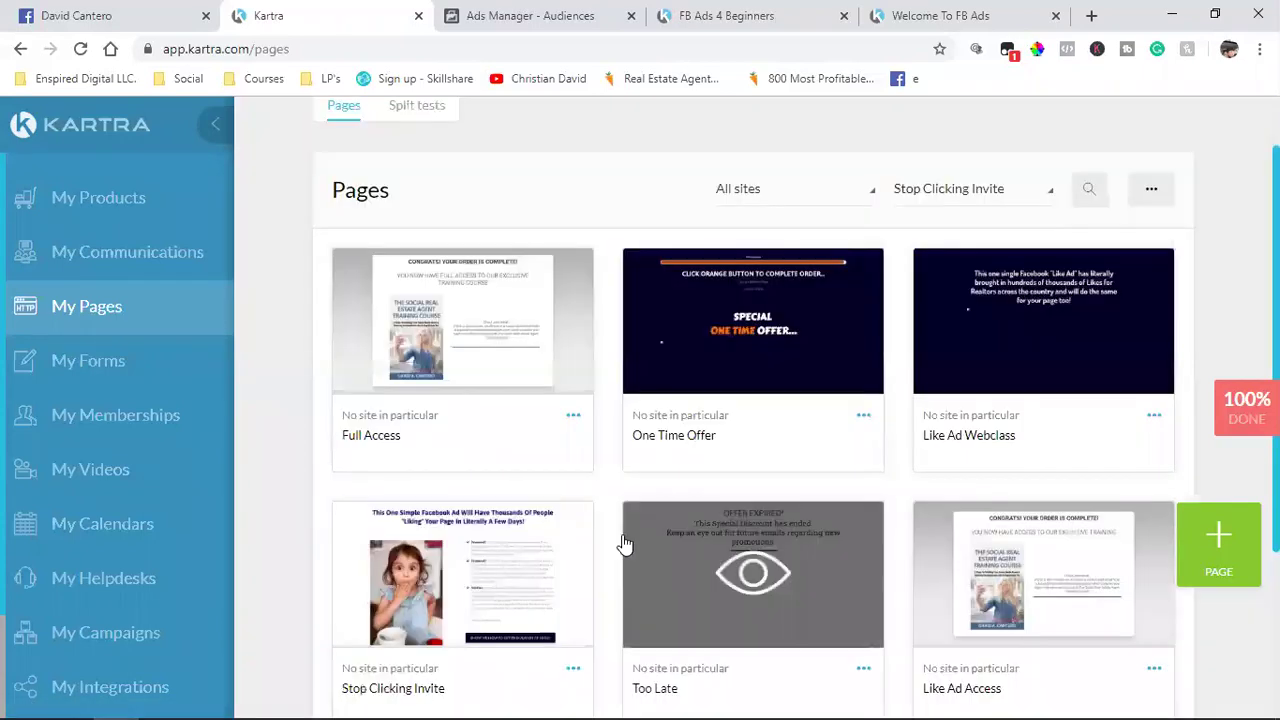
Step: Copy the Full Access page's direct link and return to Ads Manager
{"action": "left_click", "coordinate": [573, 416]}
{"action": "left_click", "coordinate": [656, 373]}
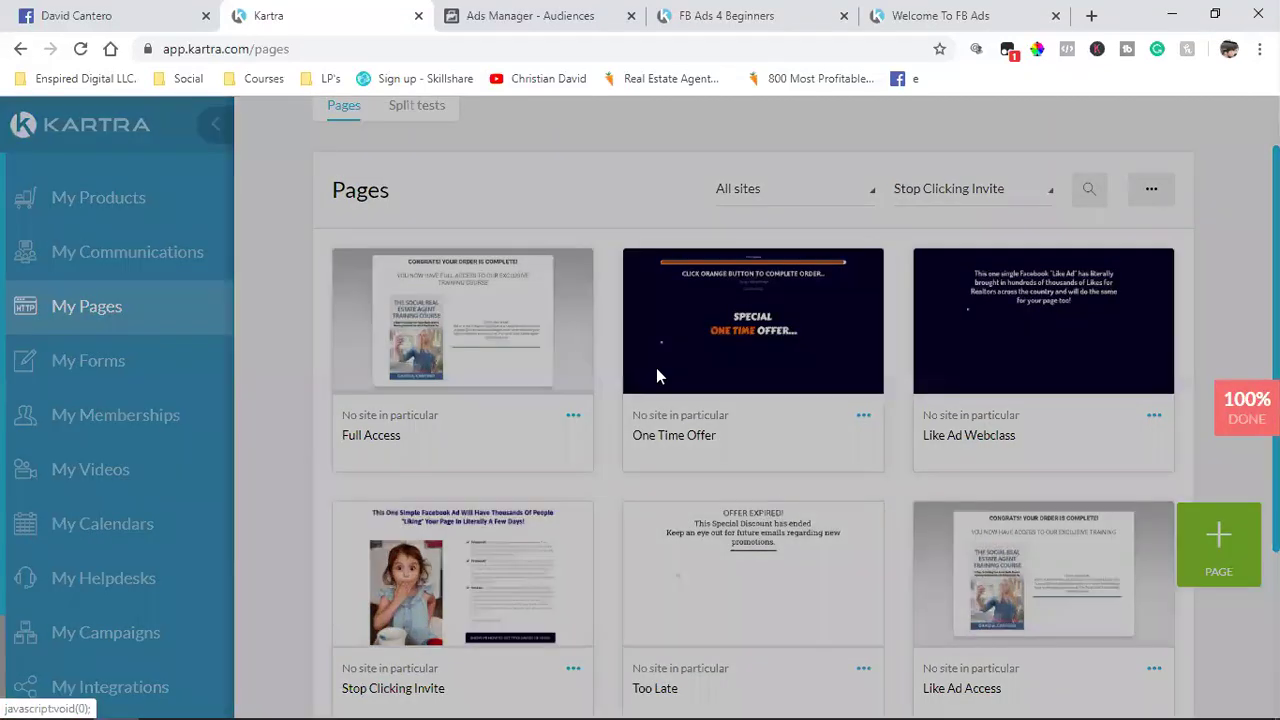
{"action": "left_click", "coordinate": [555, 380]}
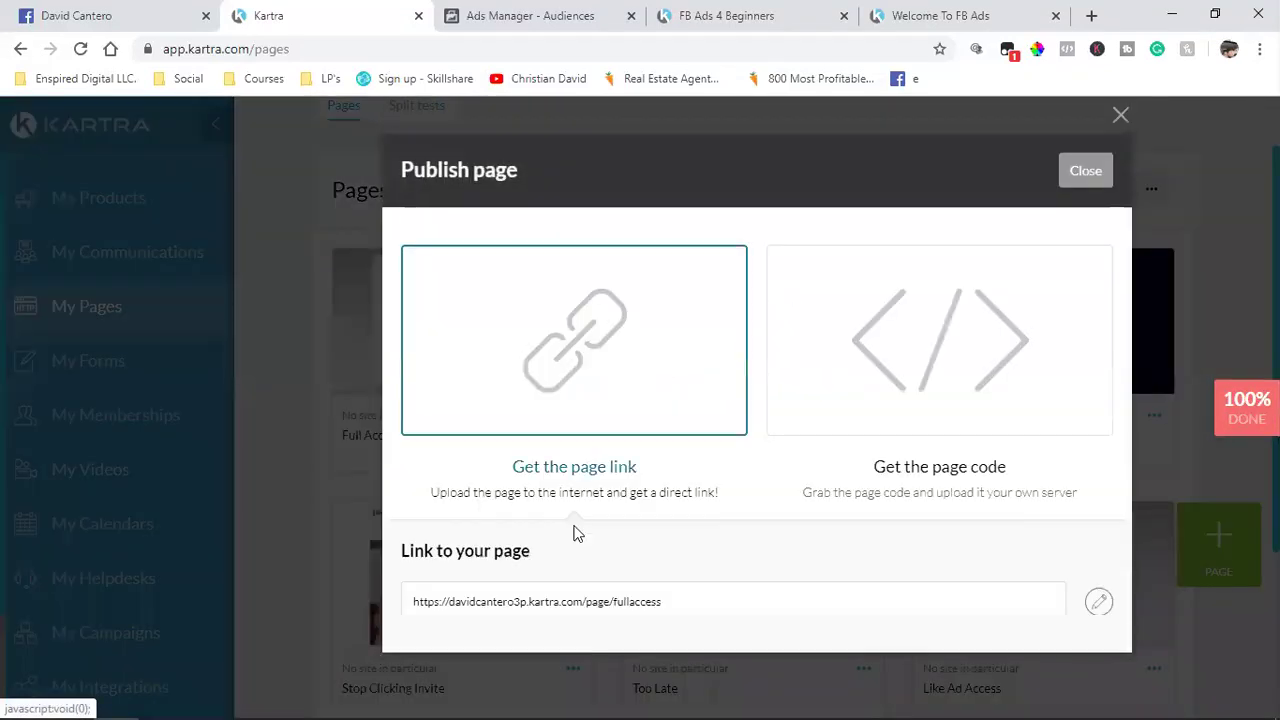
{"action": "triple_click", "coordinate": [545, 603]}
{"action": "right_click", "coordinate": [550, 604]}
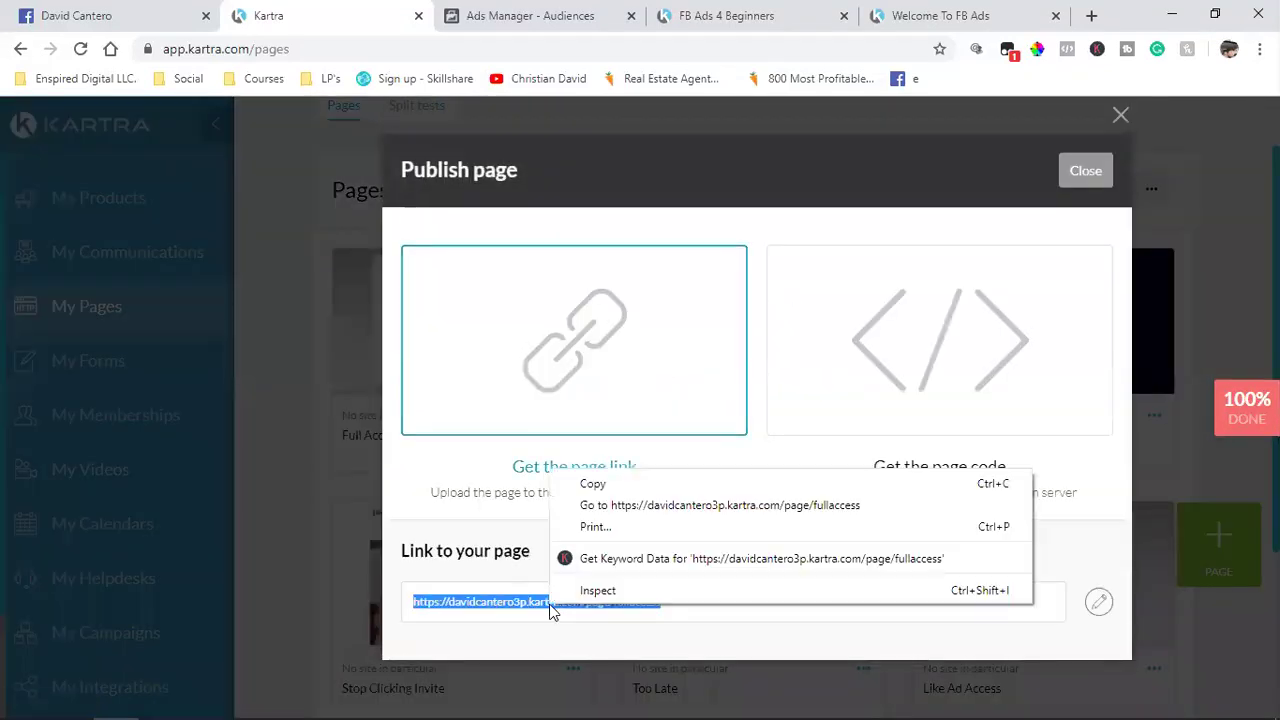
{"action": "left_click", "coordinate": [594, 484]}
{"action": "left_click", "coordinate": [530, 15]}
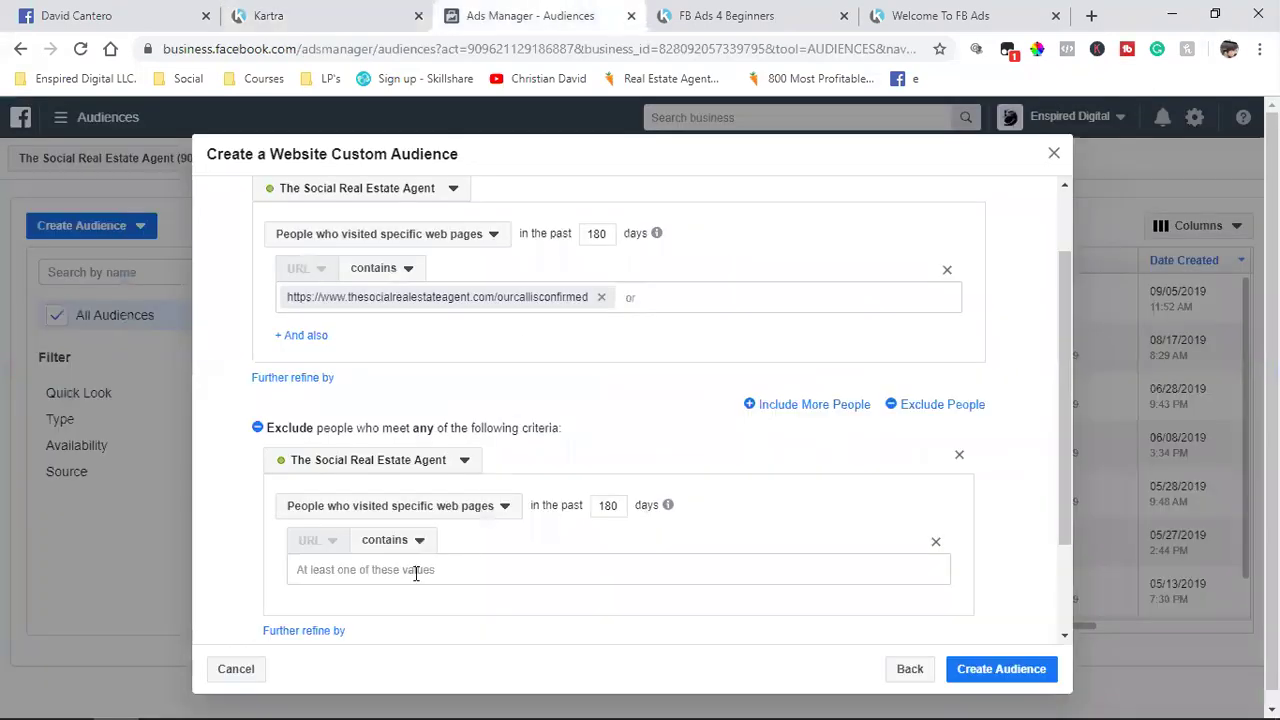
Step: Paste the Kartra fullaccess page link into the exclusion URL field
{"action": "key", "text": "ctrl+v"}
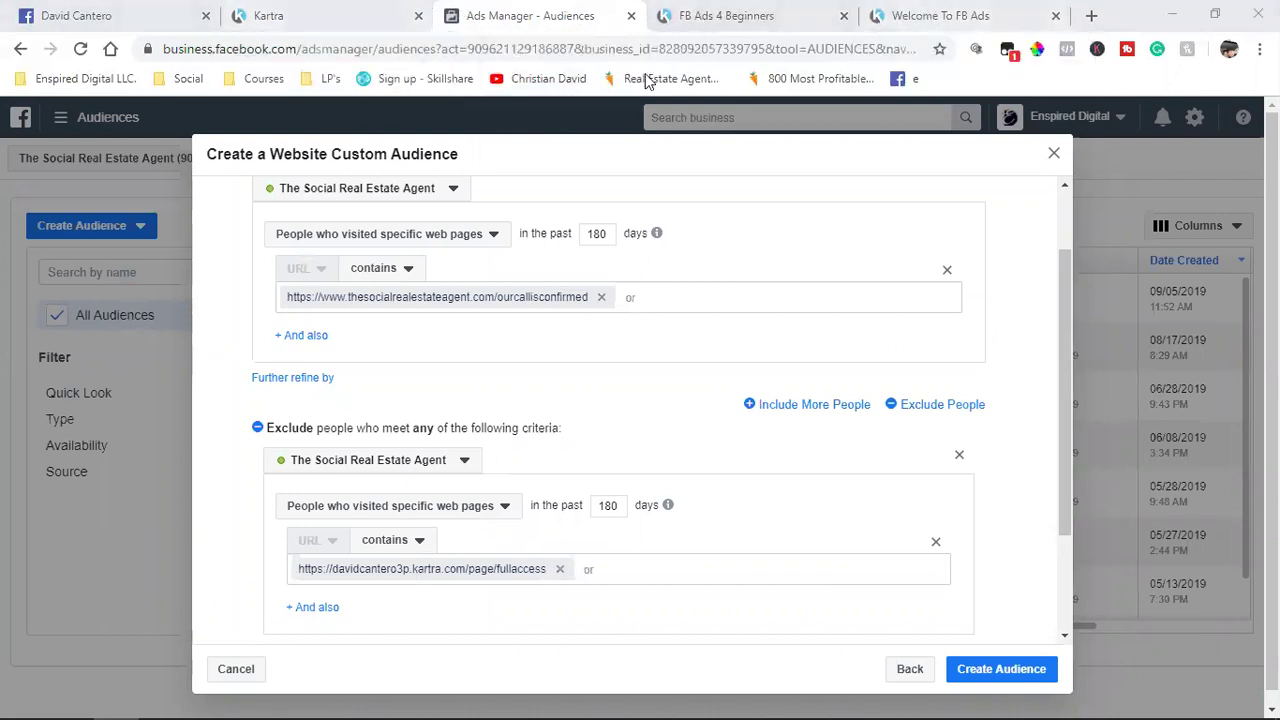
{"action": "left_click", "coordinate": [942, 20]}
Step: Close the two FB Ads tabs and copy the Like Ad Access page link in Kartra
{"action": "middle_click", "coordinate": [940, 22]}
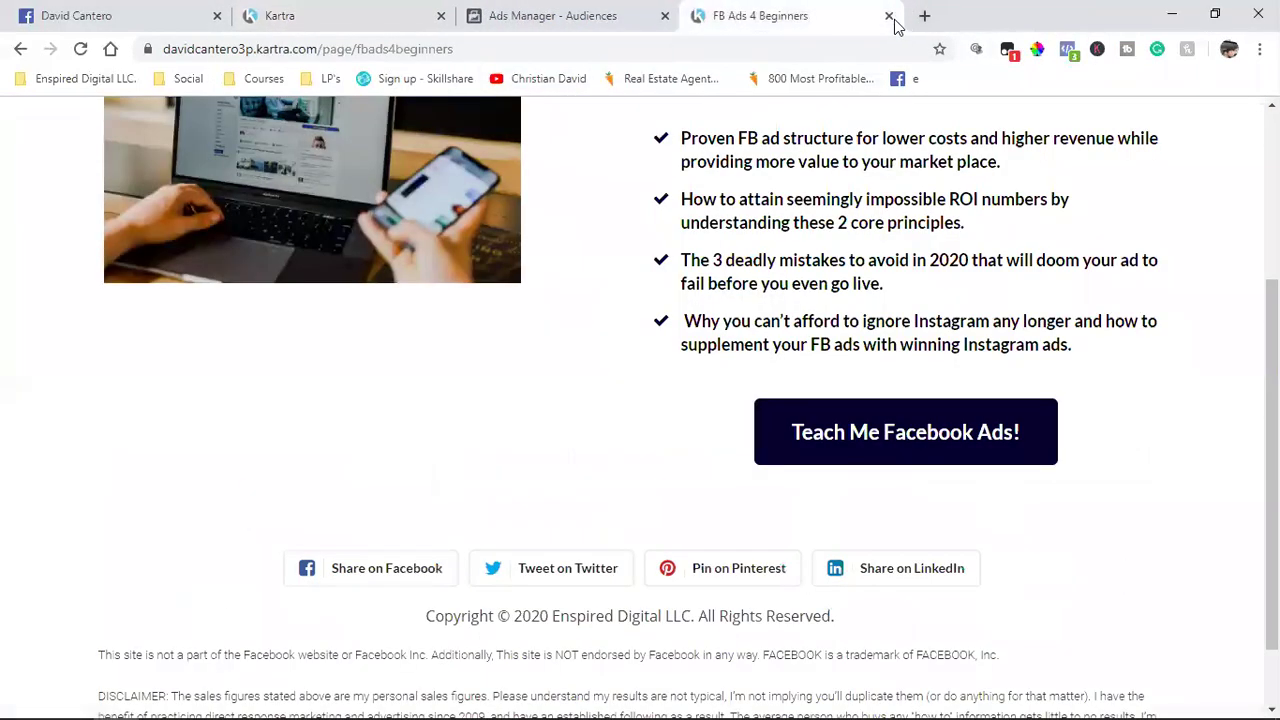
{"action": "middle_click", "coordinate": [852, 22]}
{"action": "left_click", "coordinate": [317, 12]}
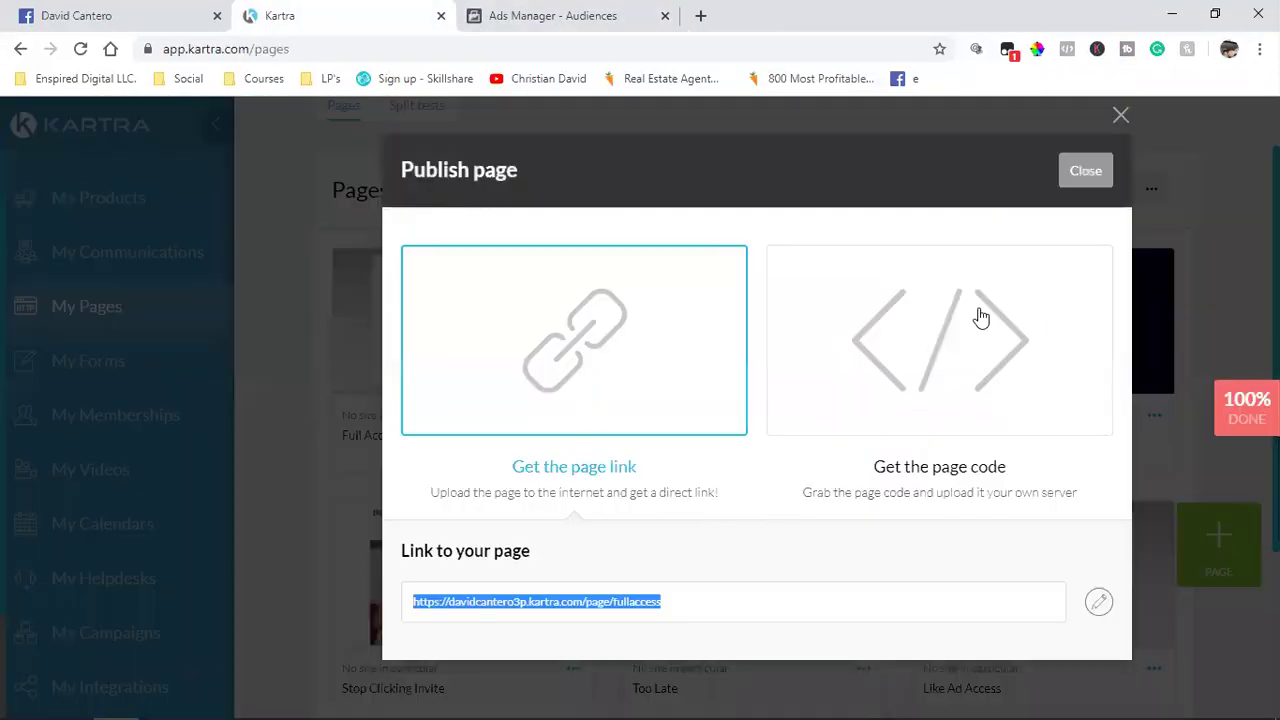
{"action": "left_click", "coordinate": [1143, 651]}
{"action": "left_click", "coordinate": [1154, 670]}
{"action": "left_click", "coordinate": [1080, 629]}
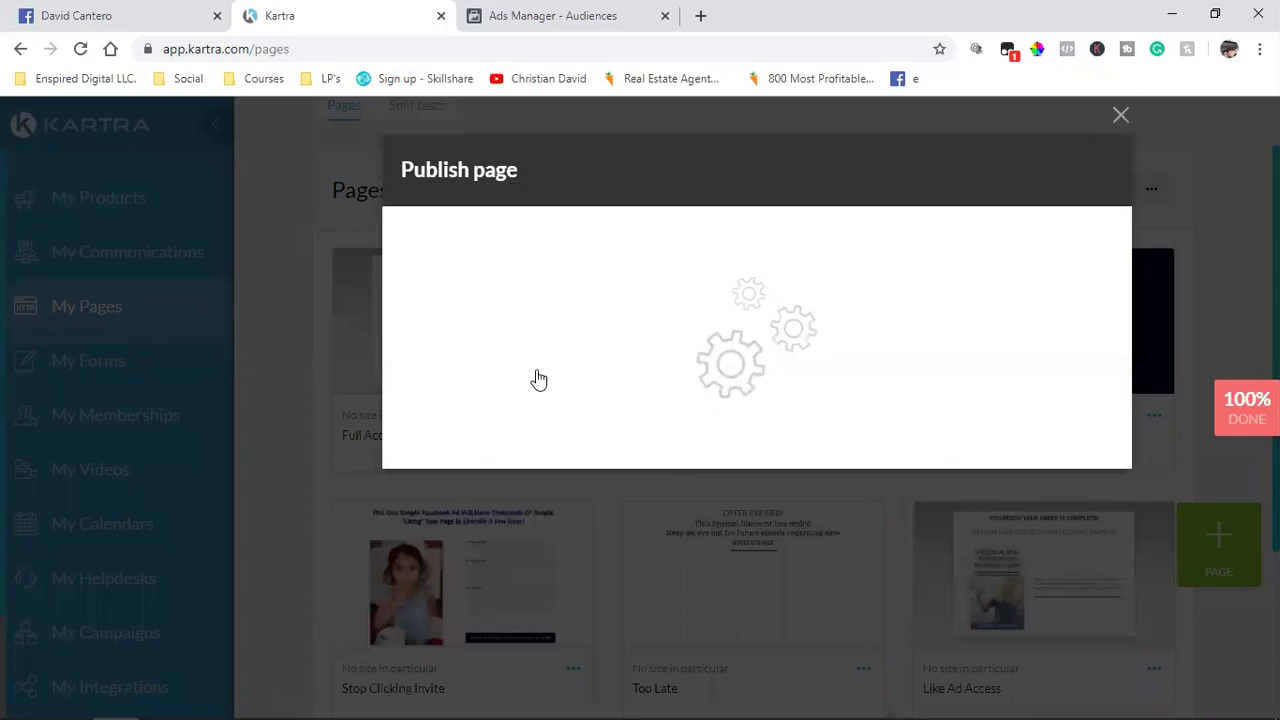
{"action": "left_click", "coordinate": [548, 452]}
{"action": "left_click", "coordinate": [517, 605]}
{"action": "right_click", "coordinate": [515, 600]}
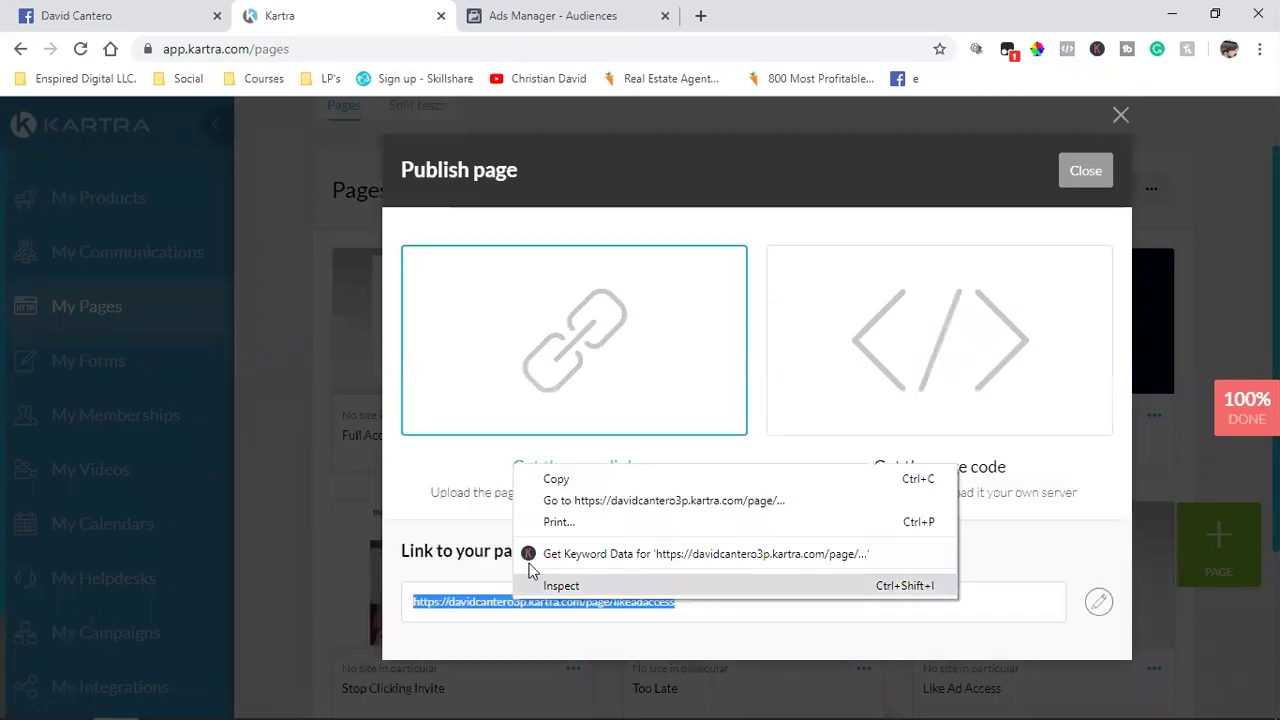
{"action": "left_click", "coordinate": [556, 479]}
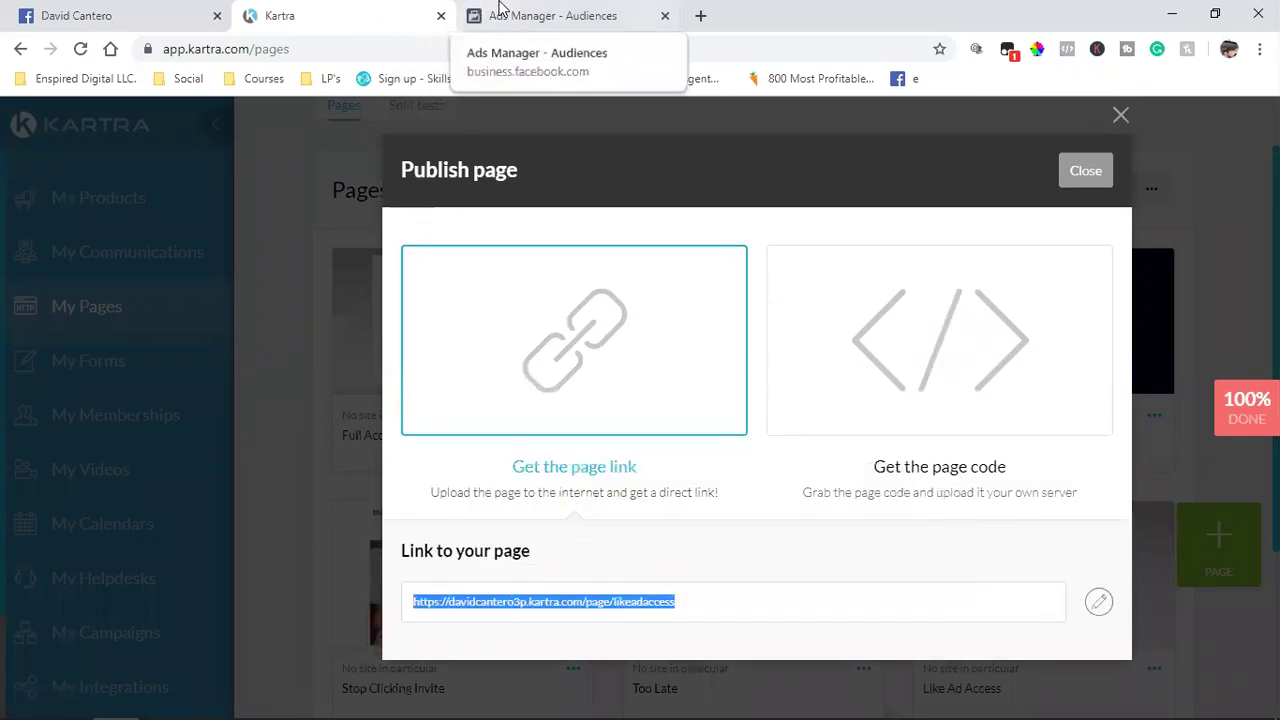
Step: Paste the likeadaccess URL as a second excluded page beside fullaccess
{"action": "left_click", "coordinate": [466, 15]}
{"action": "key", "text": "ctrl+v"}
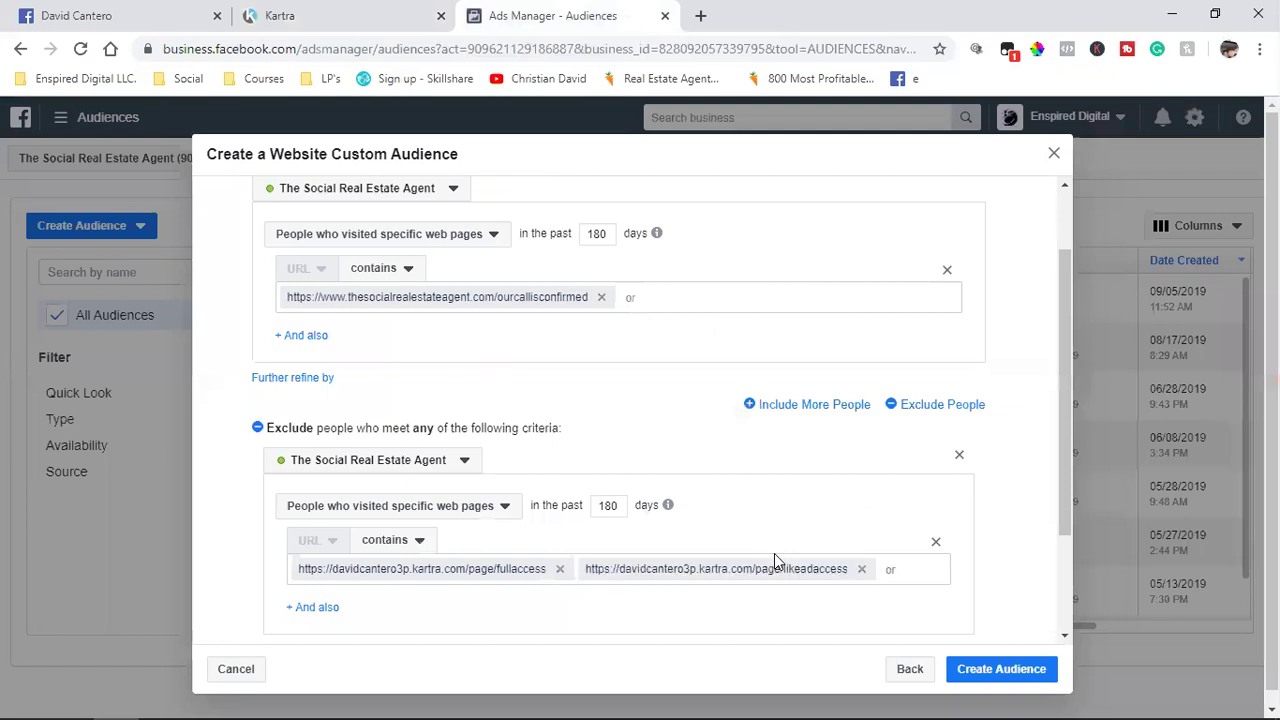
{"action": "scroll", "coordinate": [775, 560], "scroll_direction": "up", "scroll_amount": 2}
{"action": "scroll", "coordinate": [591, 523], "scroll_direction": "down", "scroll_amount": 5}
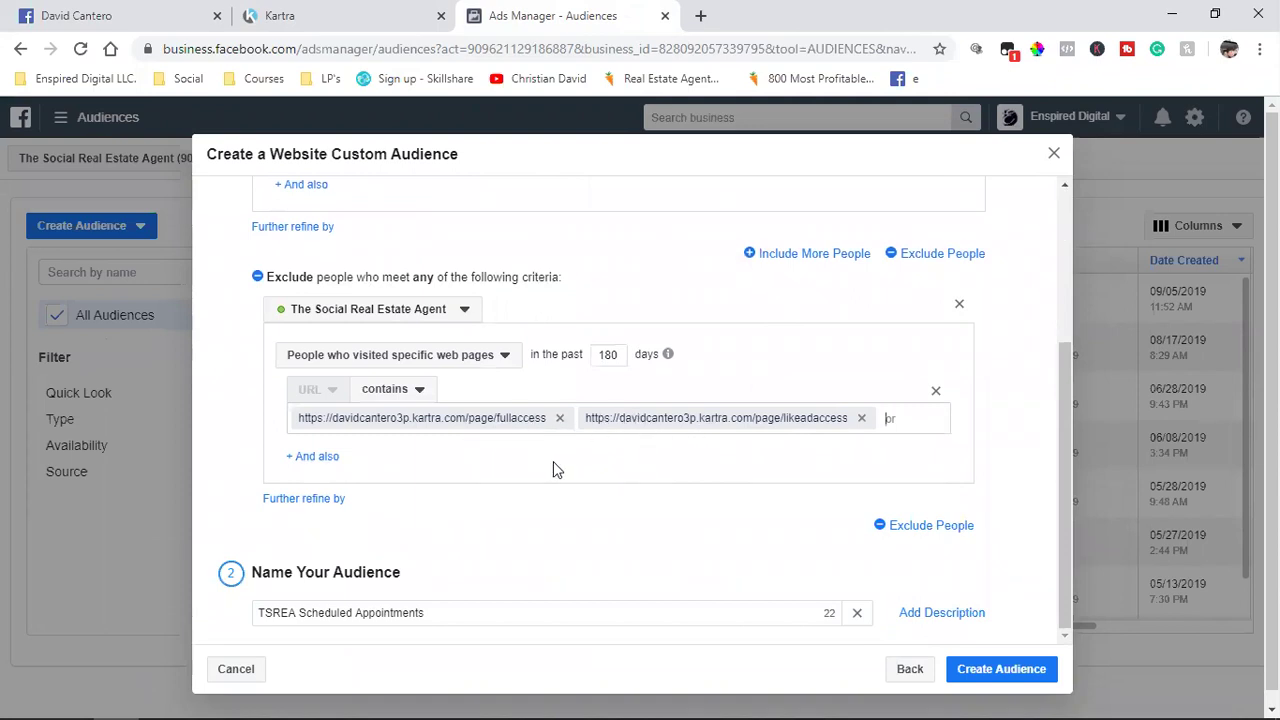
Step: Retype the audience name as 'Scheduled Appointments (havent purchased course)'
{"action": "left_click", "coordinate": [455, 616]}
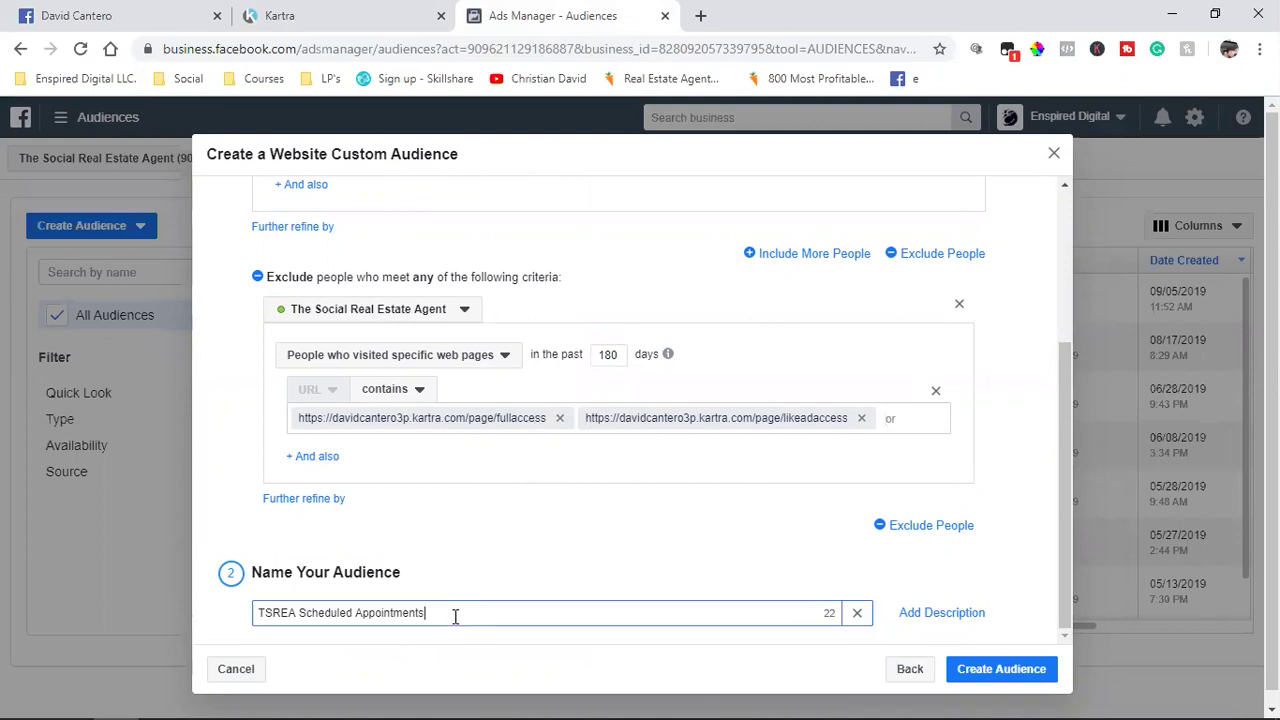
{"action": "type", "text": "(who are not course s"}
{"action": "key", "text": "BackSpace"}
{"action": "key", "text": "BackSpace"}
{"action": "key", "text": "BackSpace"}
{"action": "key", "text": "BackSpace"}
{"action": "key", "text": "BackSpace"}
{"action": "key", "text": "BackSpace"}
{"action": "key", "text": "BackSpace"}
{"action": "key", "text": "BackSpace"}
{"action": "key", "text": "BackSpace"}
{"action": "type", "text": "have not purchased c"}
{"action": "key", "text": "BackSpace"}
{"action": "key", "text": "BackSpace"}
{"action": "key", "text": "BackSpace"}
{"action": "key", "text": "BackSpace"}
{"action": "key", "text": "BackSpace"}
{"action": "key", "text": "BackSpace"}
{"action": "key", "text": "BackSpace"}
{"action": "key", "text": "BackSpace"}
{"action": "key", "text": "BackSpace"}
{"action": "key", "text": "BackSpace"}
{"action": "key", "text": "BackSpace"}
{"action": "key", "text": "BackSpace"}
{"action": "key", "text": "BackSpace"}
{"action": "key", "text": "BackSpace"}
{"action": "key", "text": "BackSpace"}
{"action": "key", "text": "BackSpace"}
{"action": "key", "text": "BackSpace"}
{"action": "key", "text": "BackSpace"}
{"action": "key", "text": "BackSpace"}
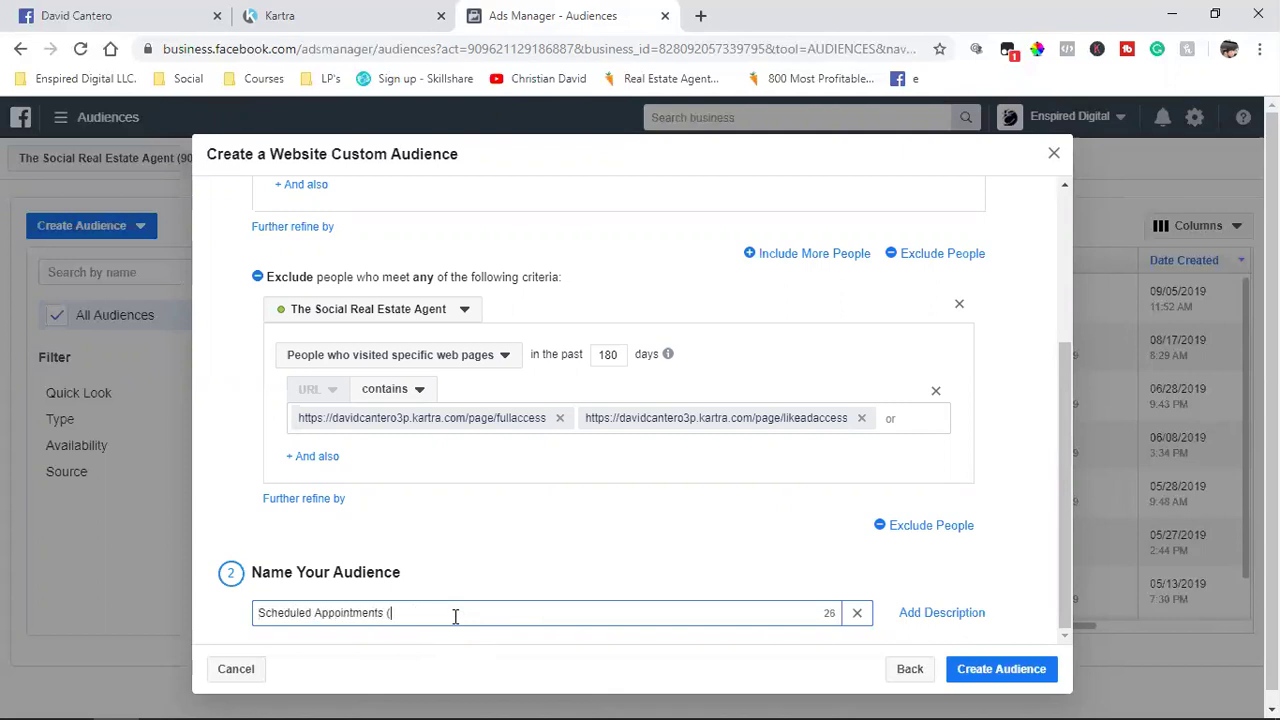
{"action": "type", "text": "havent purchased course"}
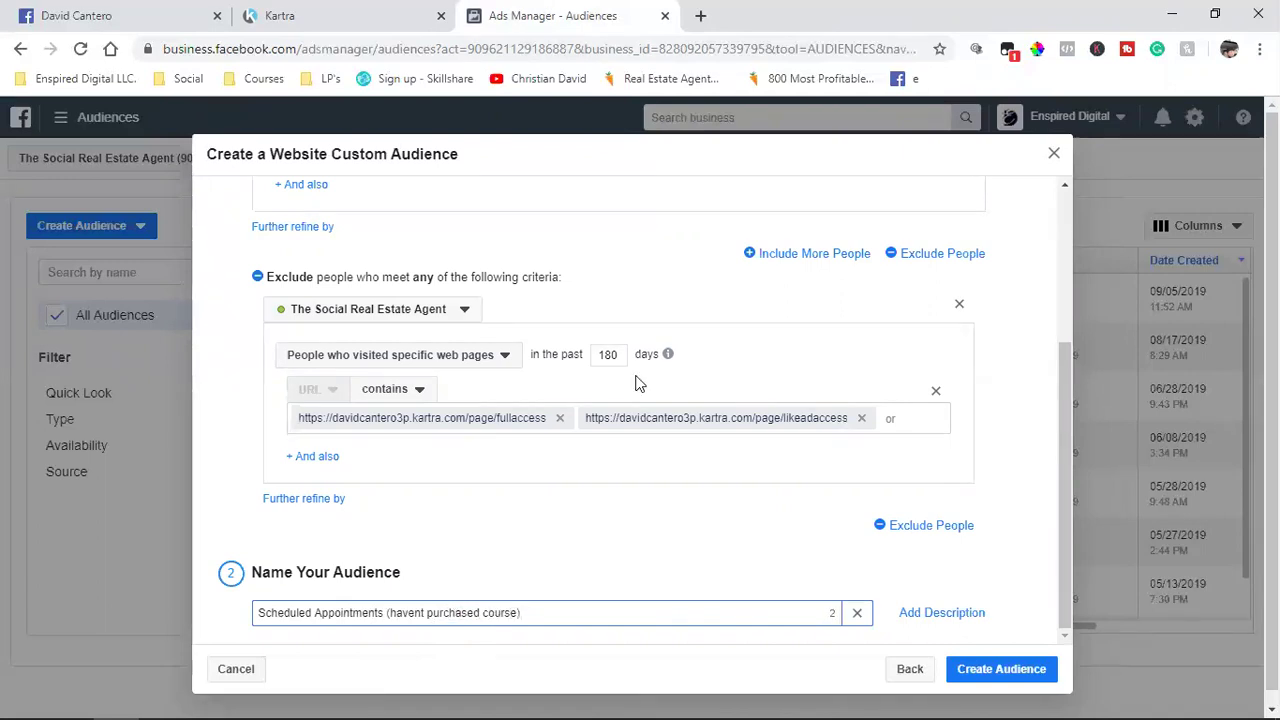
Step: In Kartra, close the leftover publish dialog and filter pages to TSREA Clients
{"action": "scroll", "coordinate": [555, 565], "scroll_direction": "up", "scroll_amount": 3}
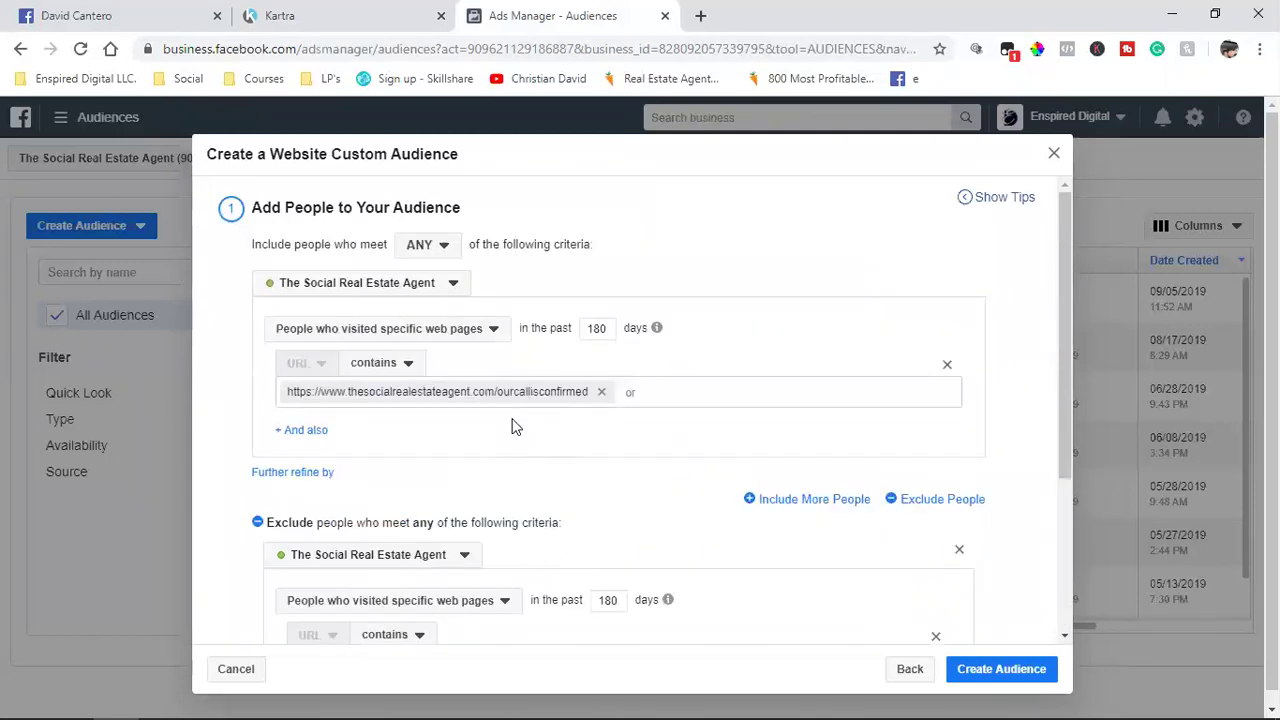
{"action": "scroll", "coordinate": [575, 413], "scroll_direction": "down", "scroll_amount": 2}
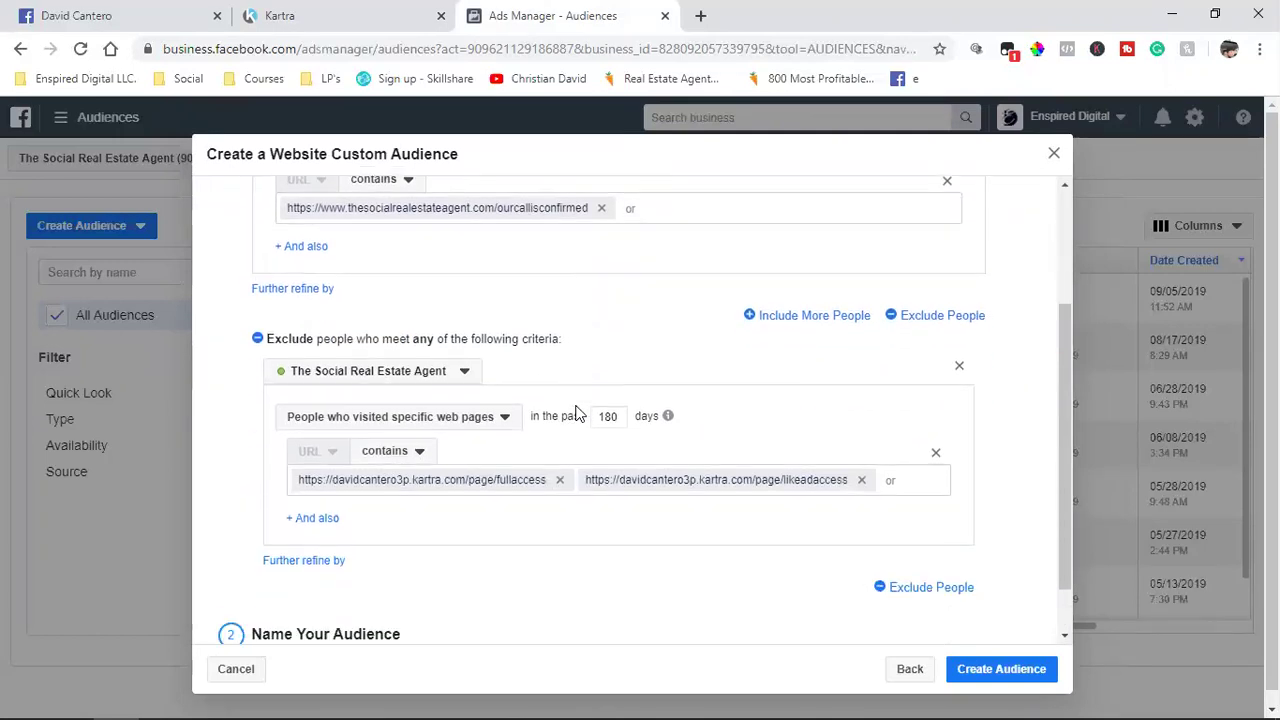
{"action": "left_click", "coordinate": [350, 8]}
{"action": "left_click", "coordinate": [1080, 180]}
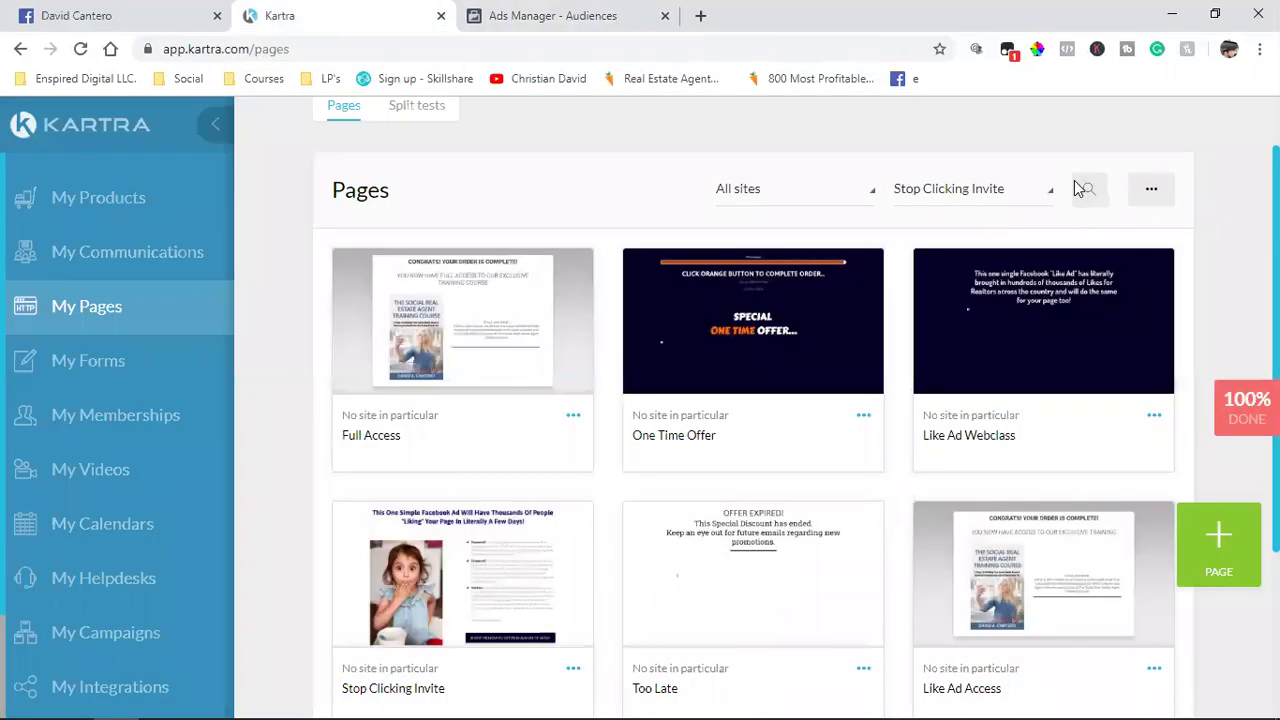
{"action": "left_click", "coordinate": [985, 195]}
{"action": "scroll", "coordinate": [968, 337], "scroll_direction": "down", "scroll_amount": 2}
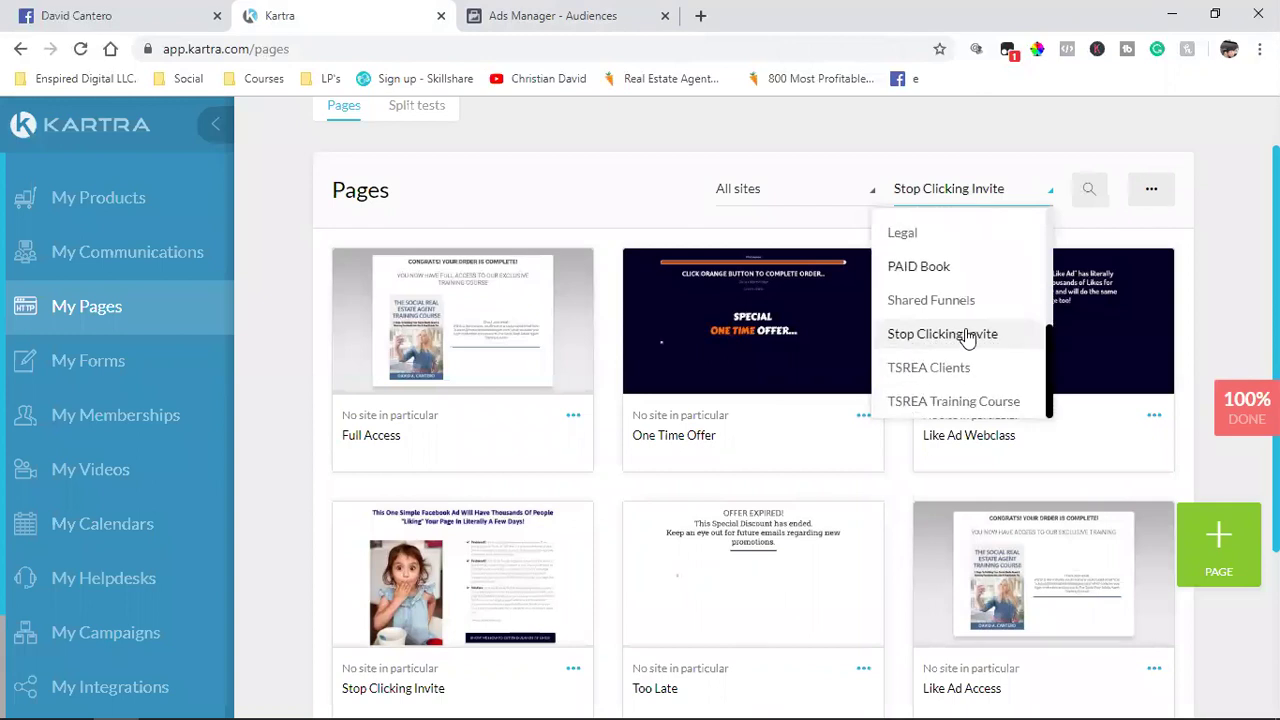
{"action": "left_click", "coordinate": [930, 368]}
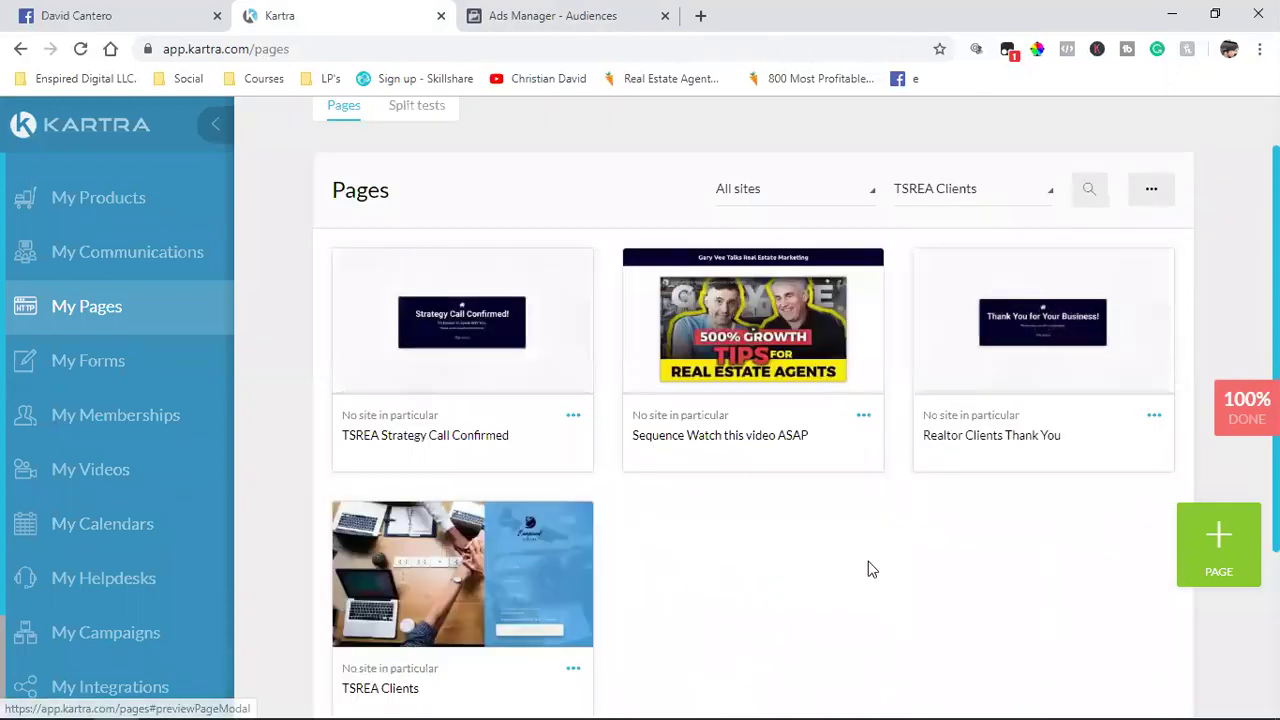
Step: Copy the realtorclients page link and paste it as a third excluded URL
{"action": "left_click", "coordinate": [1154, 416]}
{"action": "left_click", "coordinate": [1054, 372]}
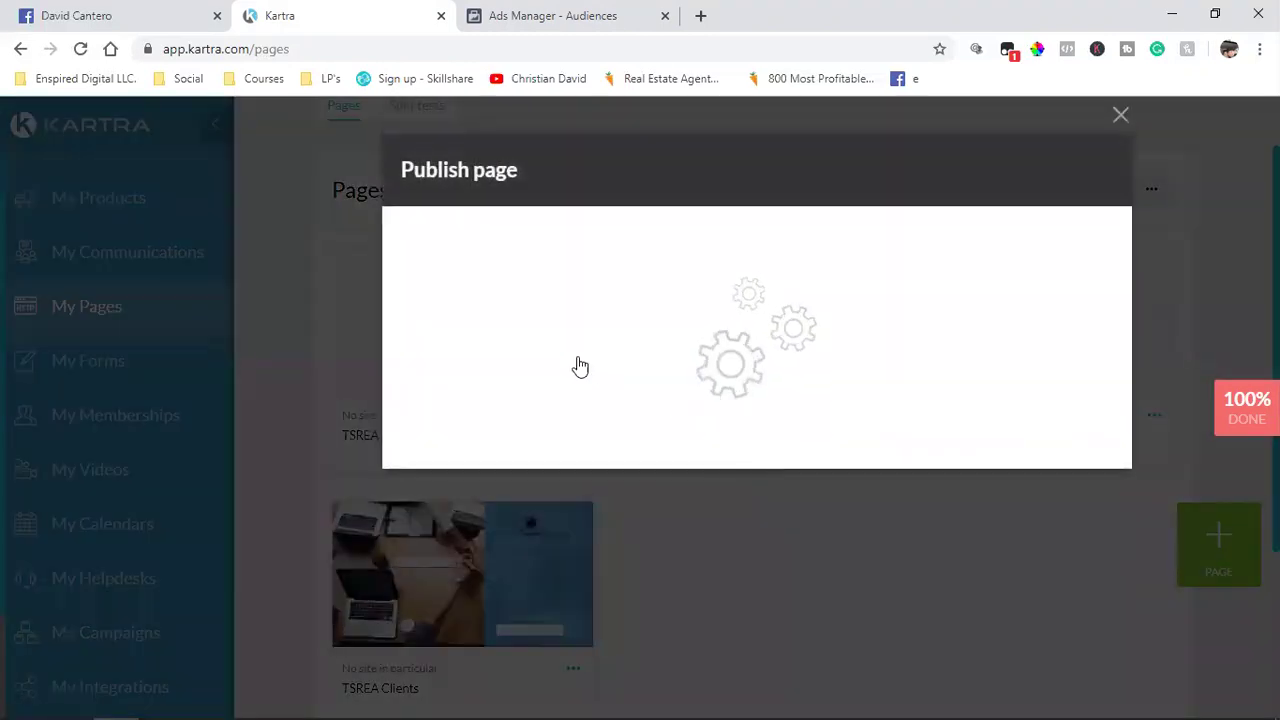
{"action": "left_click", "coordinate": [596, 507]}
{"action": "triple_click", "coordinate": [580, 607]}
{"action": "right_click", "coordinate": [580, 607]}
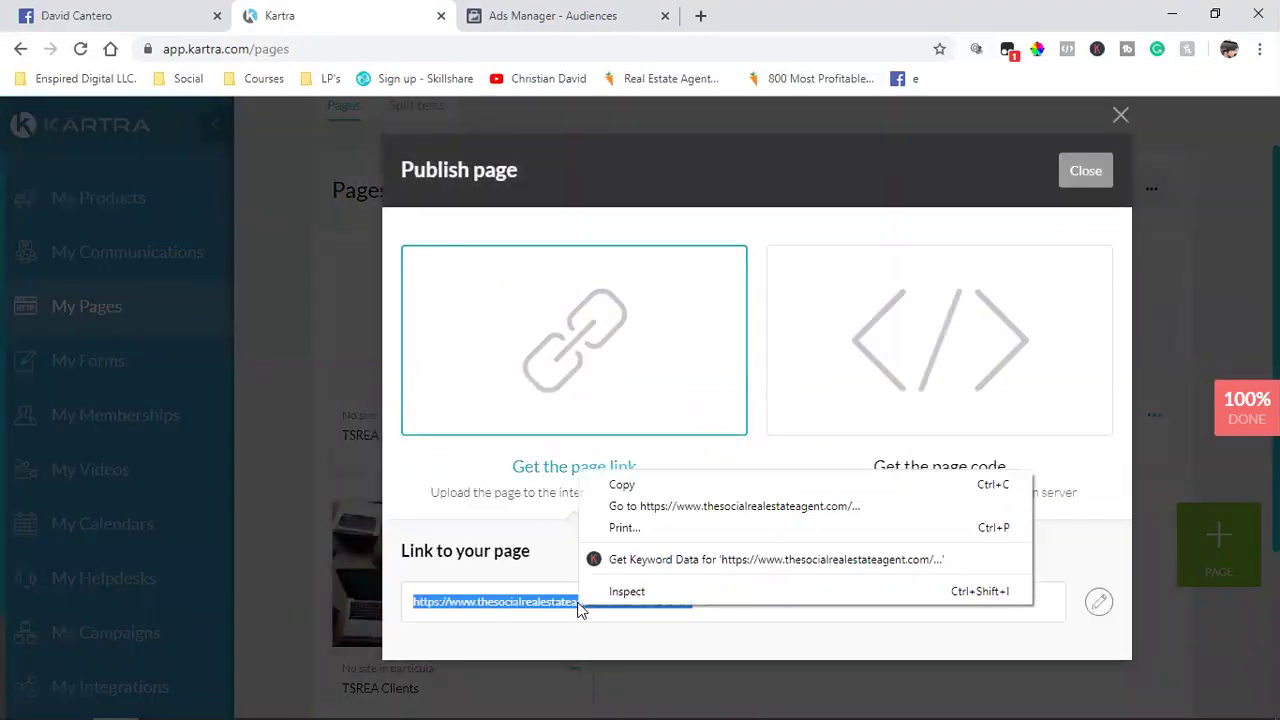
{"action": "left_click", "coordinate": [621, 485]}
{"action": "left_click", "coordinate": [560, 15]}
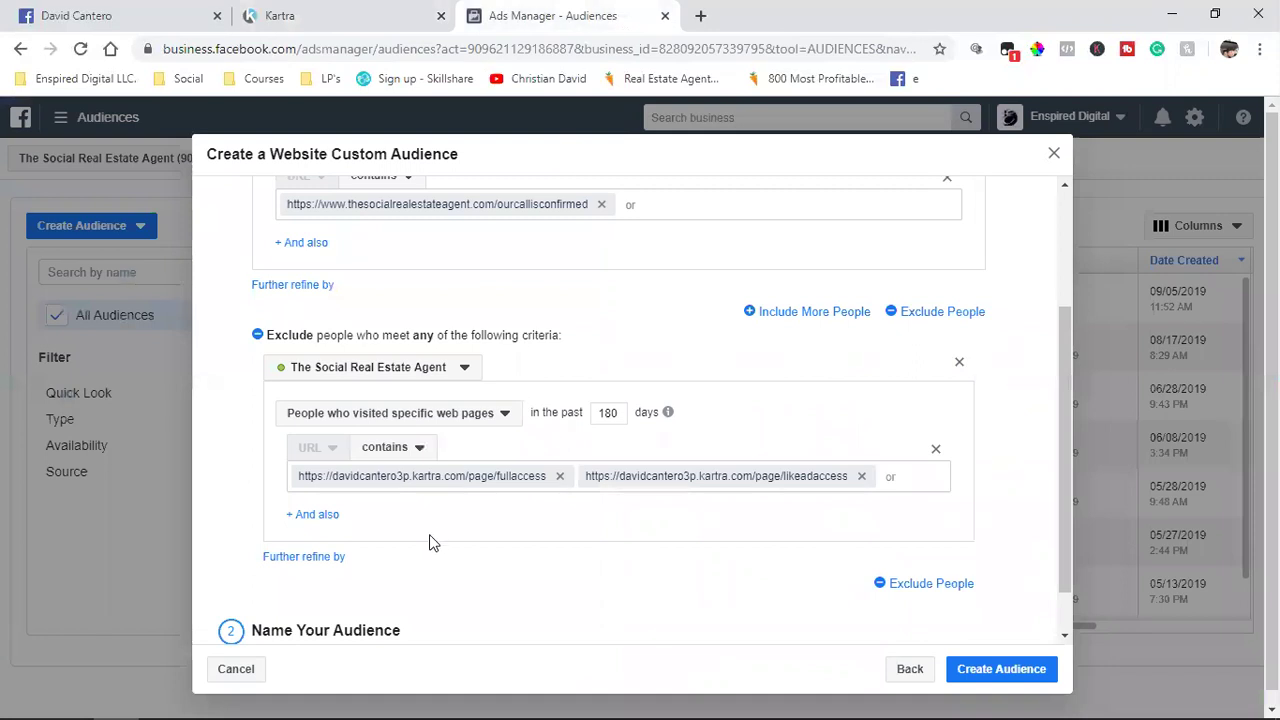
{"action": "left_click", "coordinate": [901, 476]}
{"action": "key", "text": "ctrl+v"}
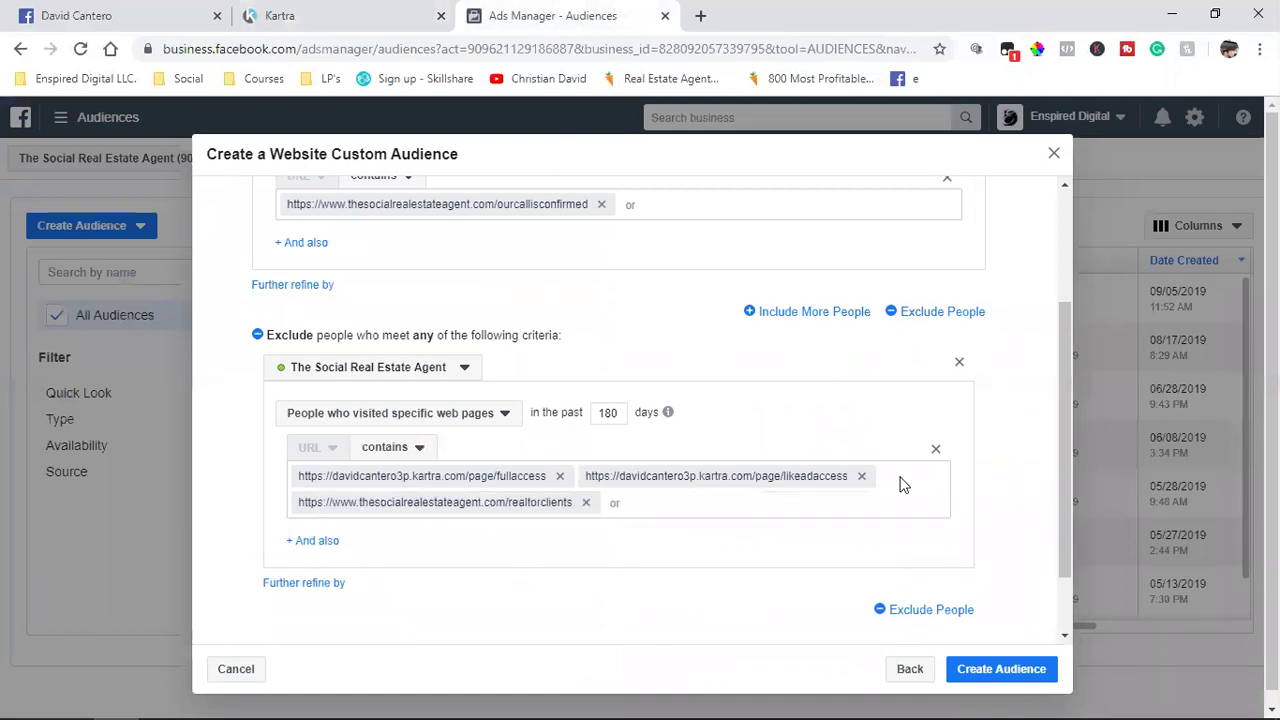
Step: Browse the TSREA Training Course pages in Kartra, then return to Ads Manager
{"action": "left_click", "coordinate": [350, 14]}
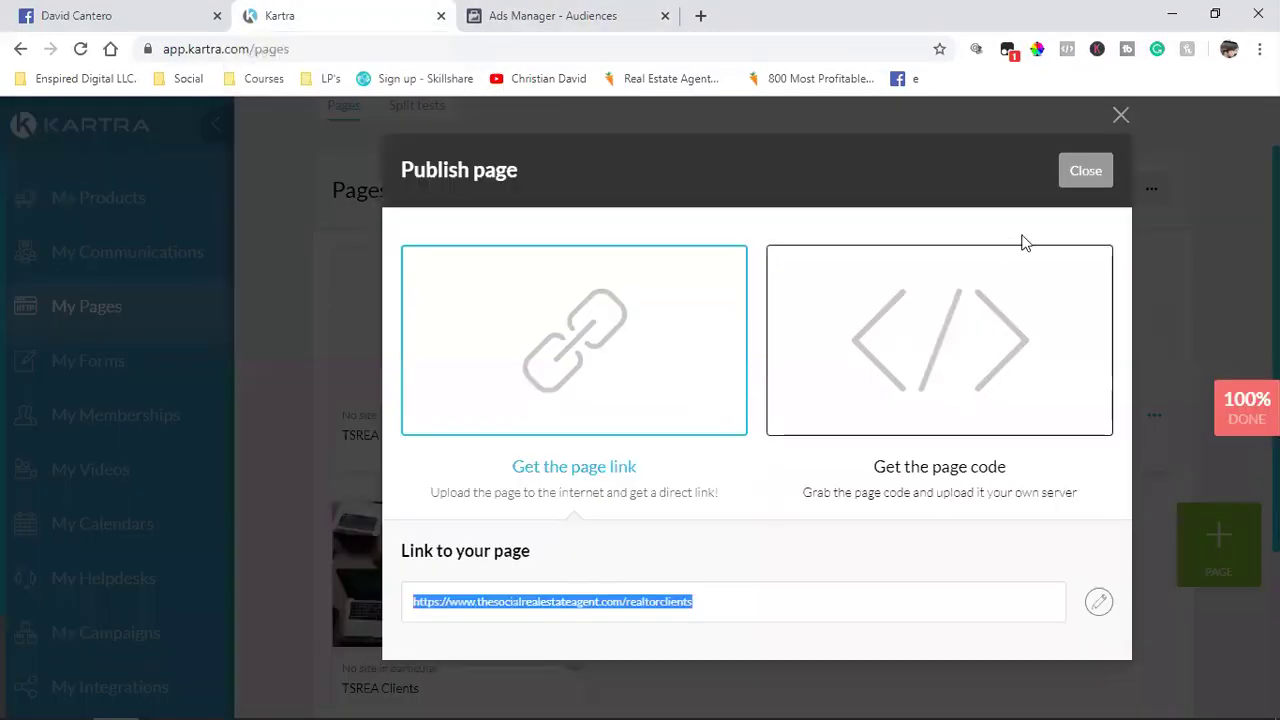
{"action": "left_click", "coordinate": [1086, 171]}
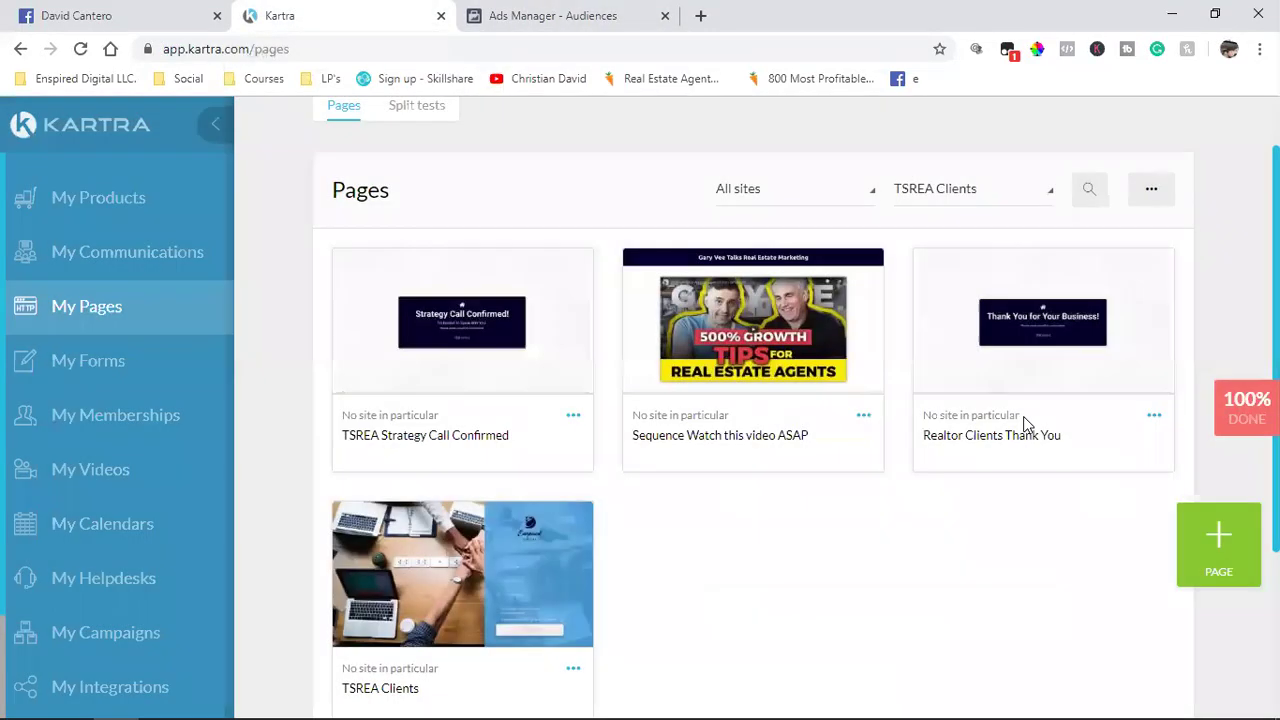
{"action": "left_click", "coordinate": [997, 211]}
{"action": "scroll", "coordinate": [966, 370], "scroll_direction": "down", "scroll_amount": 3}
{"action": "scroll", "coordinate": [950, 455], "scroll_direction": "up", "scroll_amount": 3}
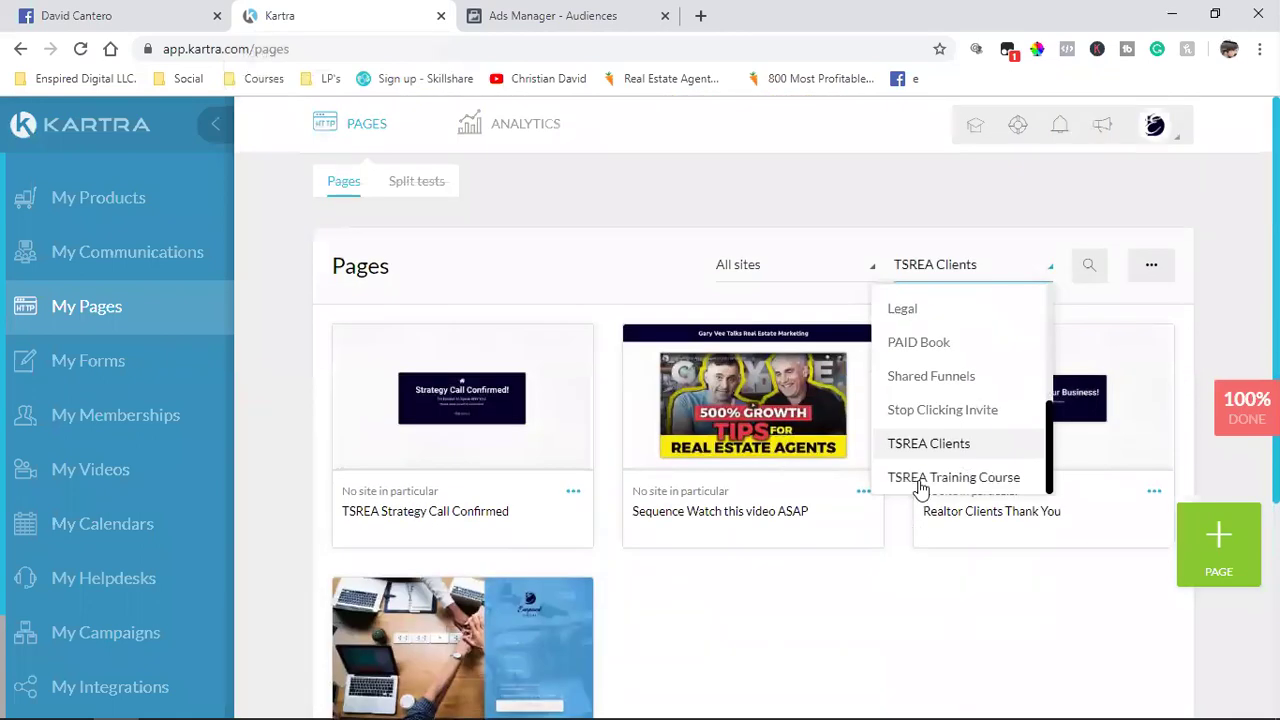
{"action": "left_click", "coordinate": [920, 478]}
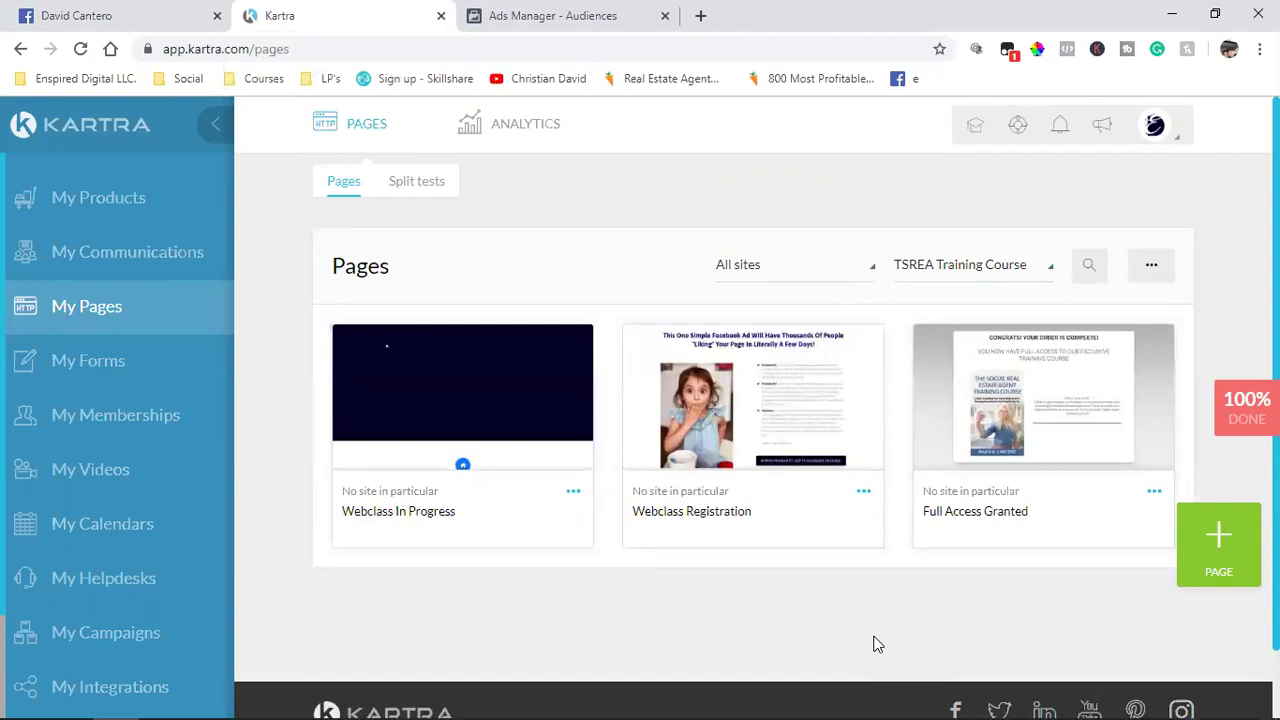
{"action": "mouse_move", "coordinate": [580, 457]}
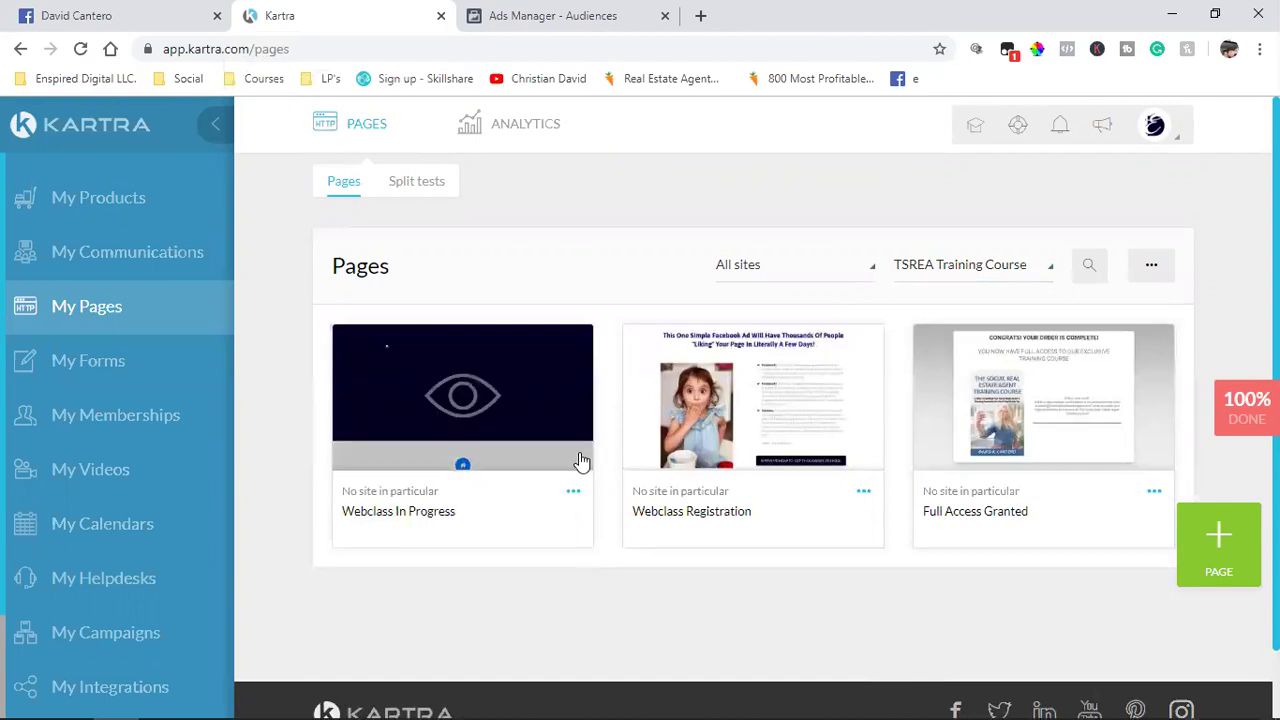
{"action": "left_click", "coordinate": [494, 14]}
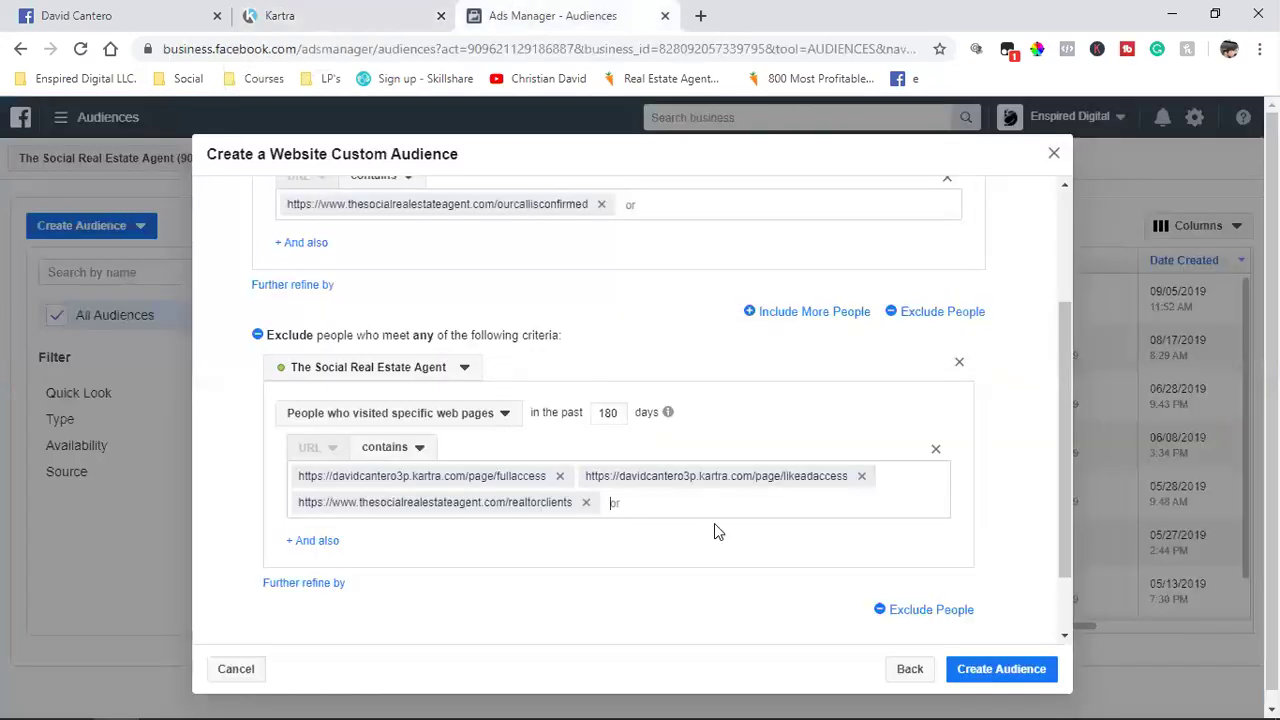
Step: Review the include and three exclude rules, then create the audience and confirm
{"action": "scroll", "coordinate": [714, 530], "scroll_direction": "up", "scroll_amount": 2}
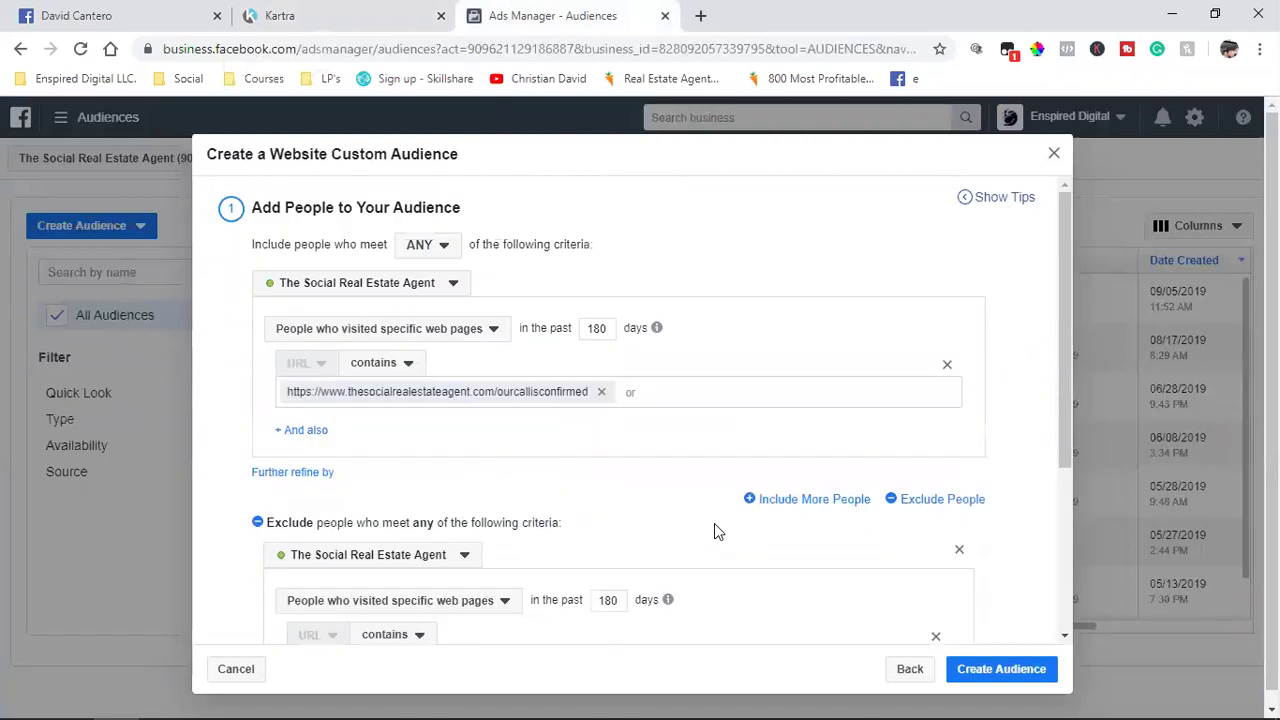
{"action": "scroll", "coordinate": [714, 530], "scroll_direction": "down", "scroll_amount": 3}
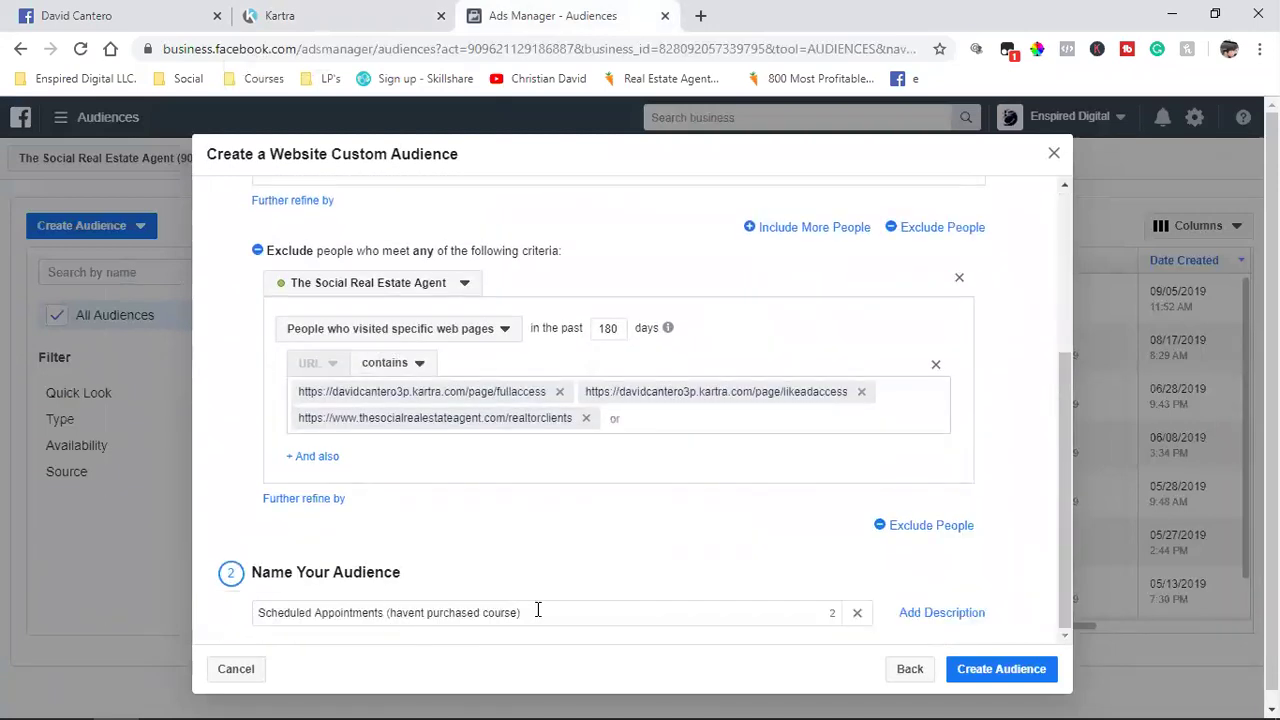
{"action": "scroll", "coordinate": [577, 546], "scroll_direction": "up", "scroll_amount": 3}
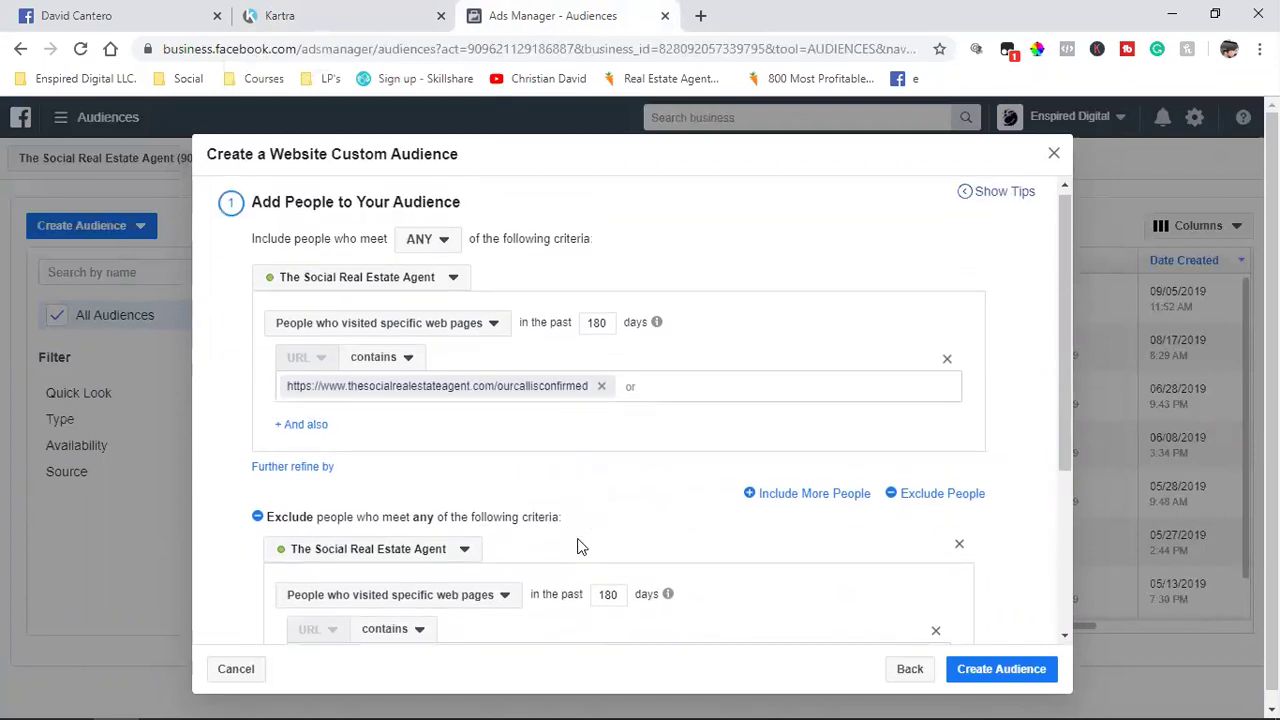
{"action": "scroll", "coordinate": [577, 546], "scroll_direction": "down", "scroll_amount": 2}
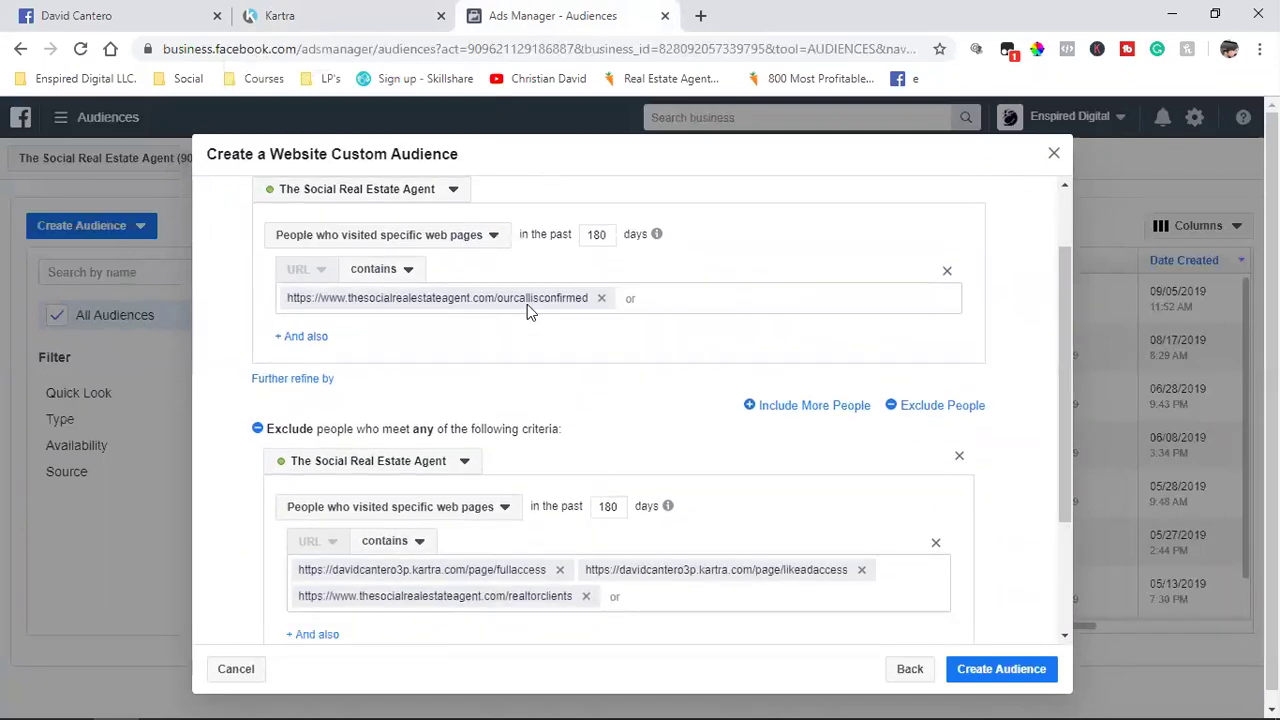
{"action": "scroll", "coordinate": [527, 304], "scroll_direction": "down", "scroll_amount": 2}
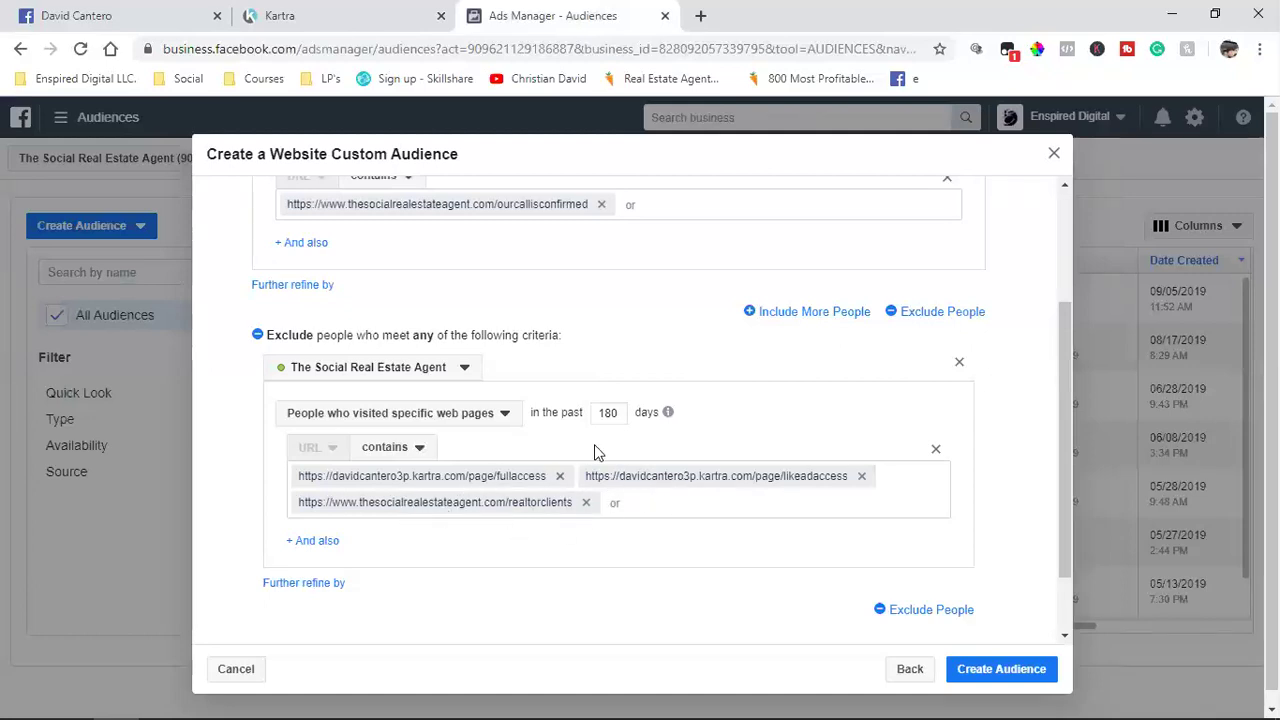
{"action": "scroll", "coordinate": [598, 452], "scroll_direction": "down", "scroll_amount": 2}
{"action": "left_click", "coordinate": [614, 417]}
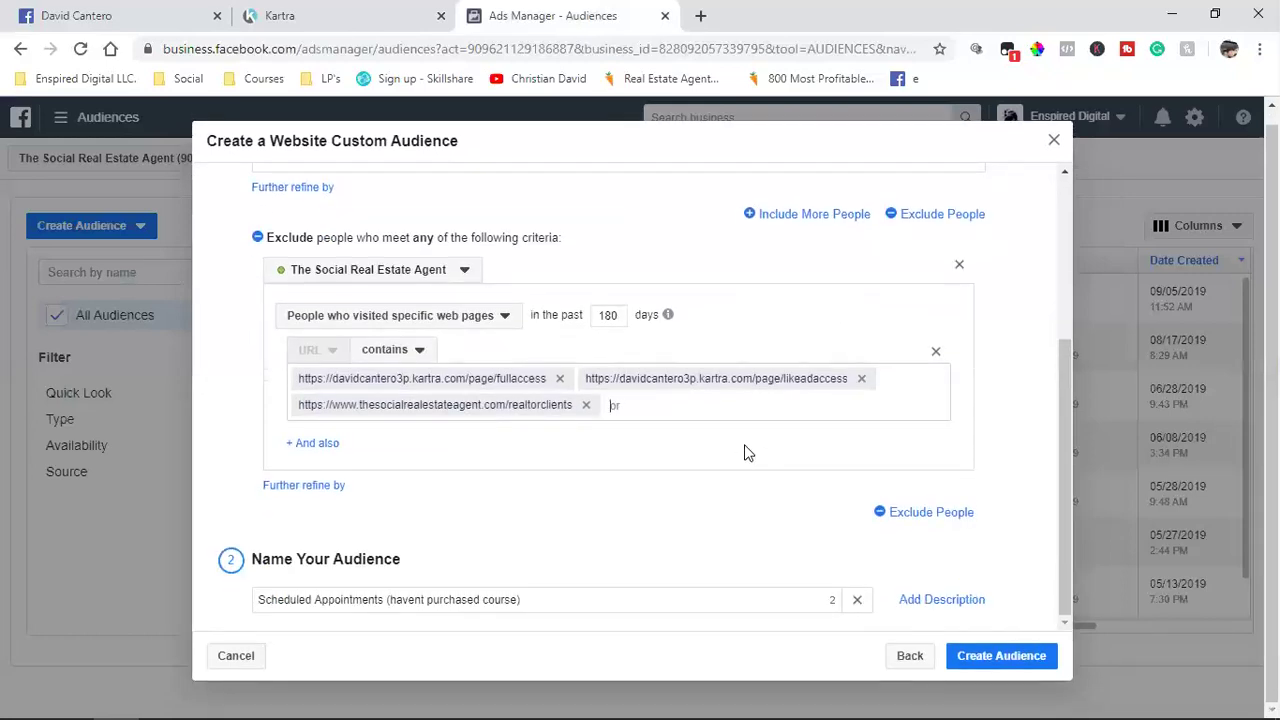
{"action": "left_click", "coordinate": [975, 660]}
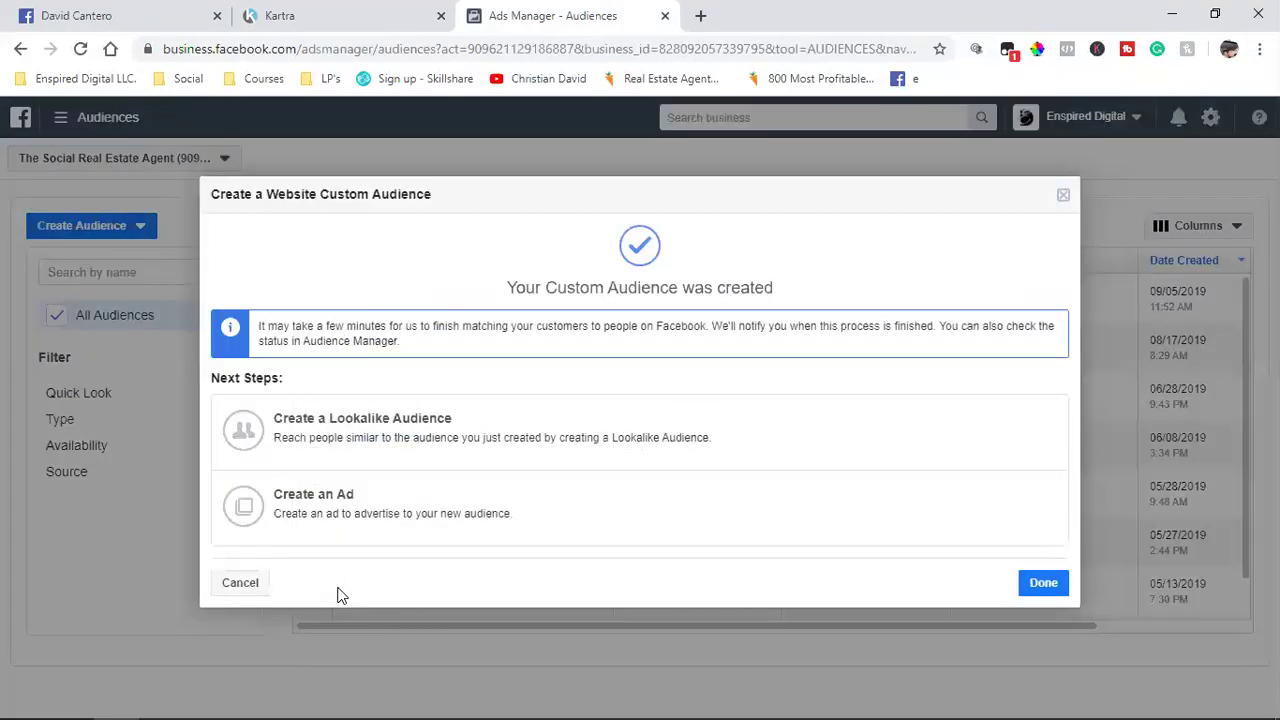
{"action": "left_click", "coordinate": [1043, 590]}
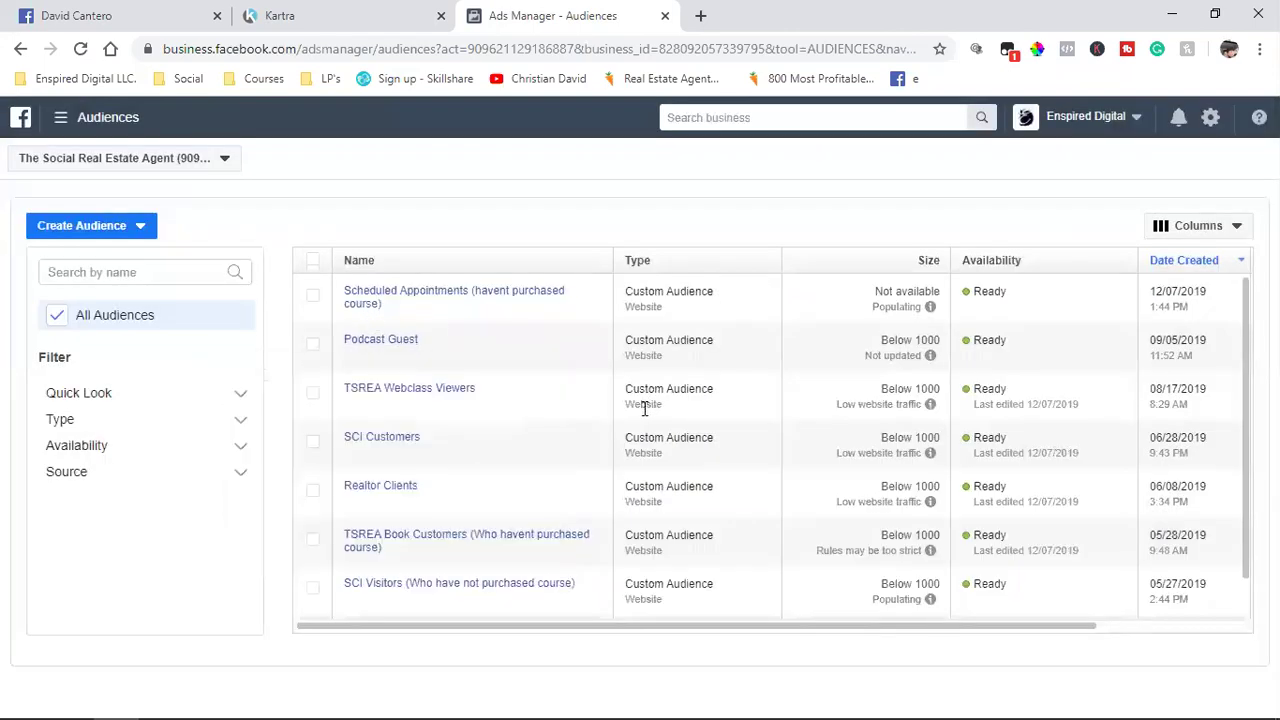
Step: Choose Ads Manager from the menu to reach the empty Campaigns page
{"action": "scroll", "coordinate": [505, 337], "scroll_direction": "down", "scroll_amount": 2}
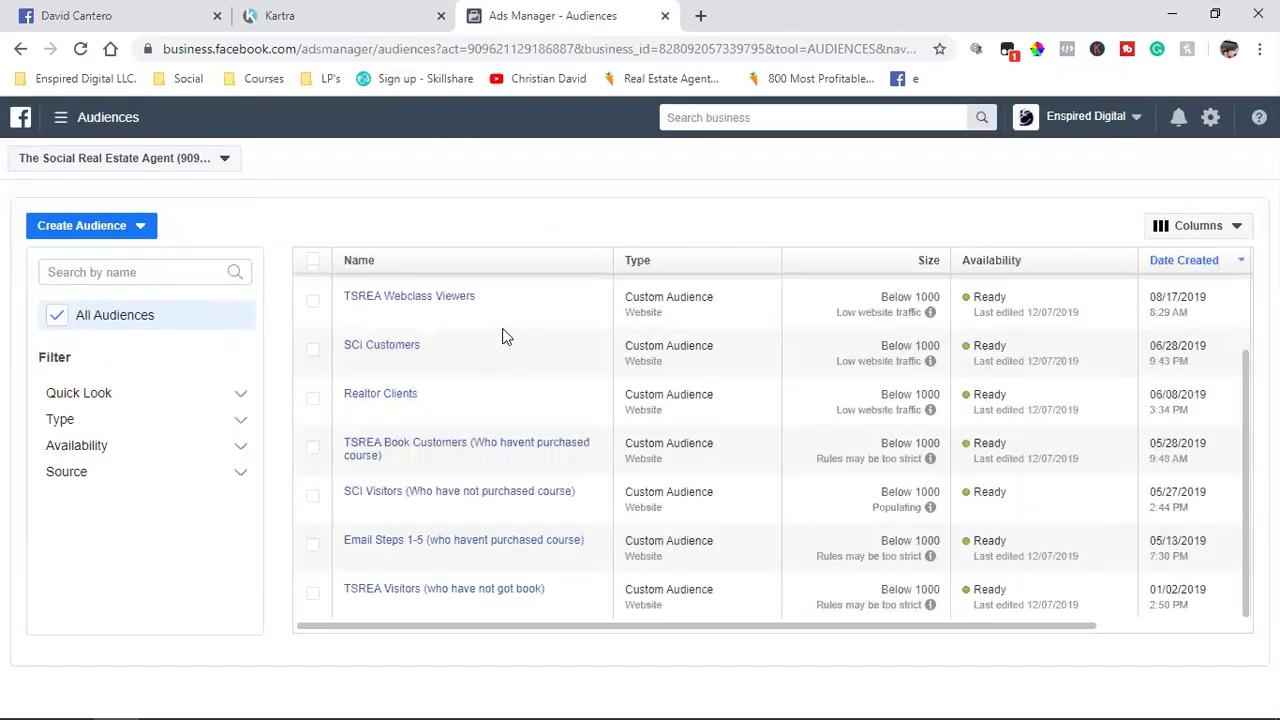
{"action": "scroll", "coordinate": [467, 527], "scroll_direction": "up", "scroll_amount": 2}
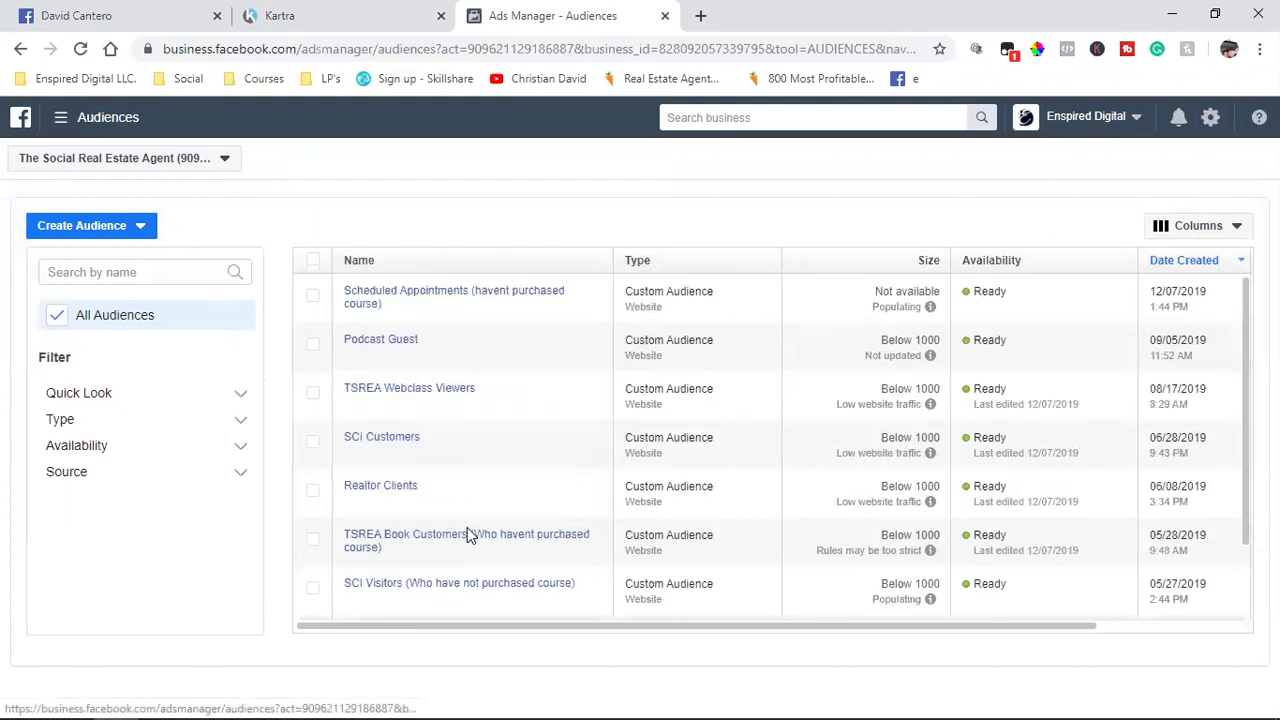
{"action": "mouse_move", "coordinate": [60, 117]}
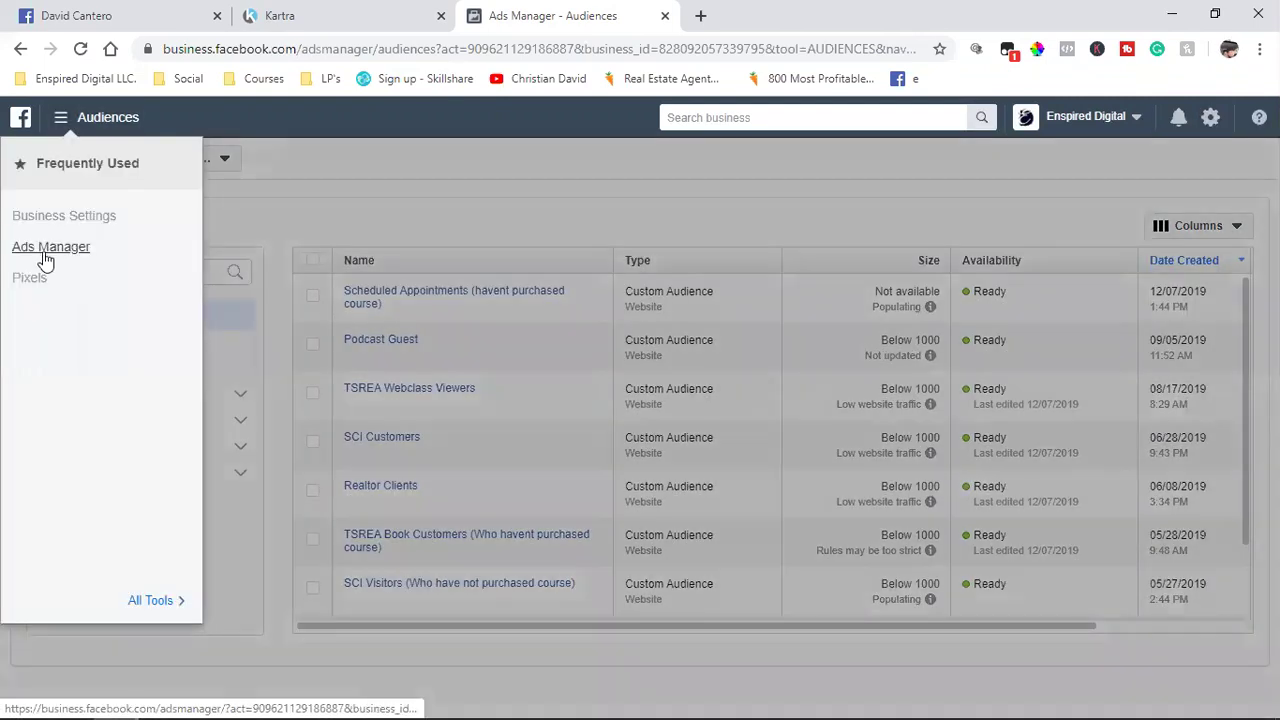
{"action": "left_click", "coordinate": [44, 254]}
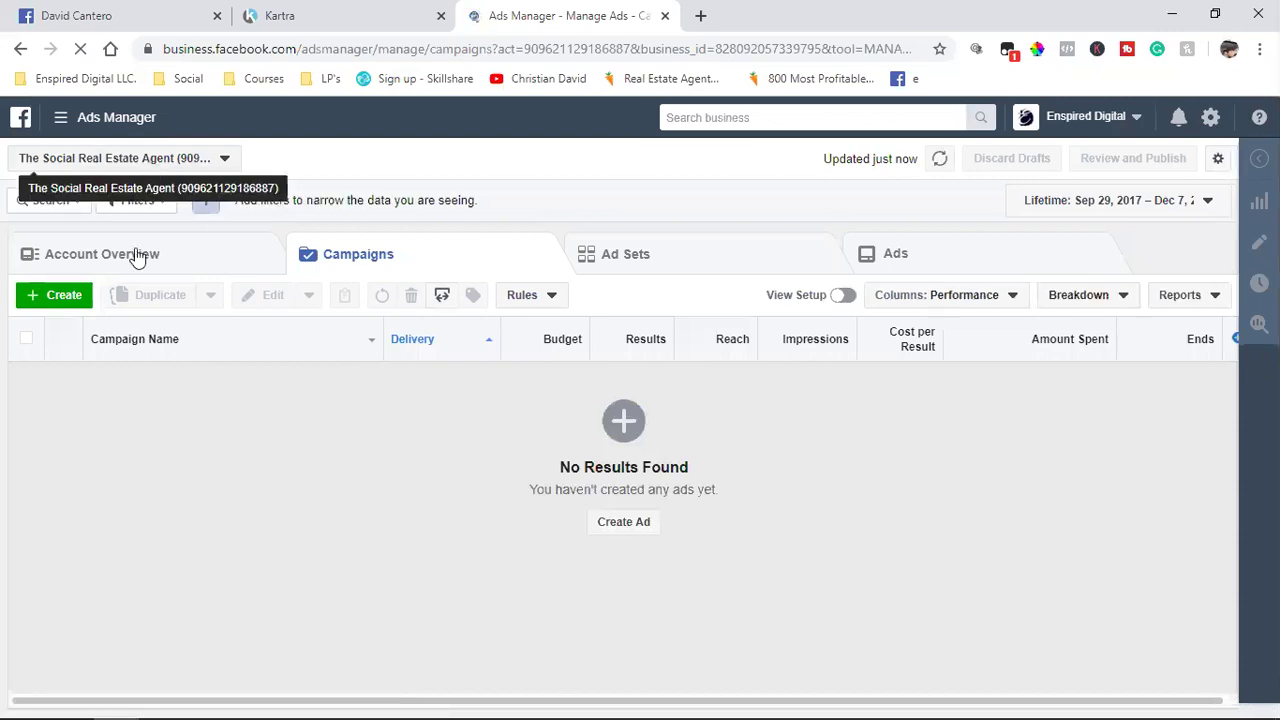
Step: Start a new campaign, briefly marking then clearing the Special Ad Category option
{"action": "left_click", "coordinate": [60, 296]}
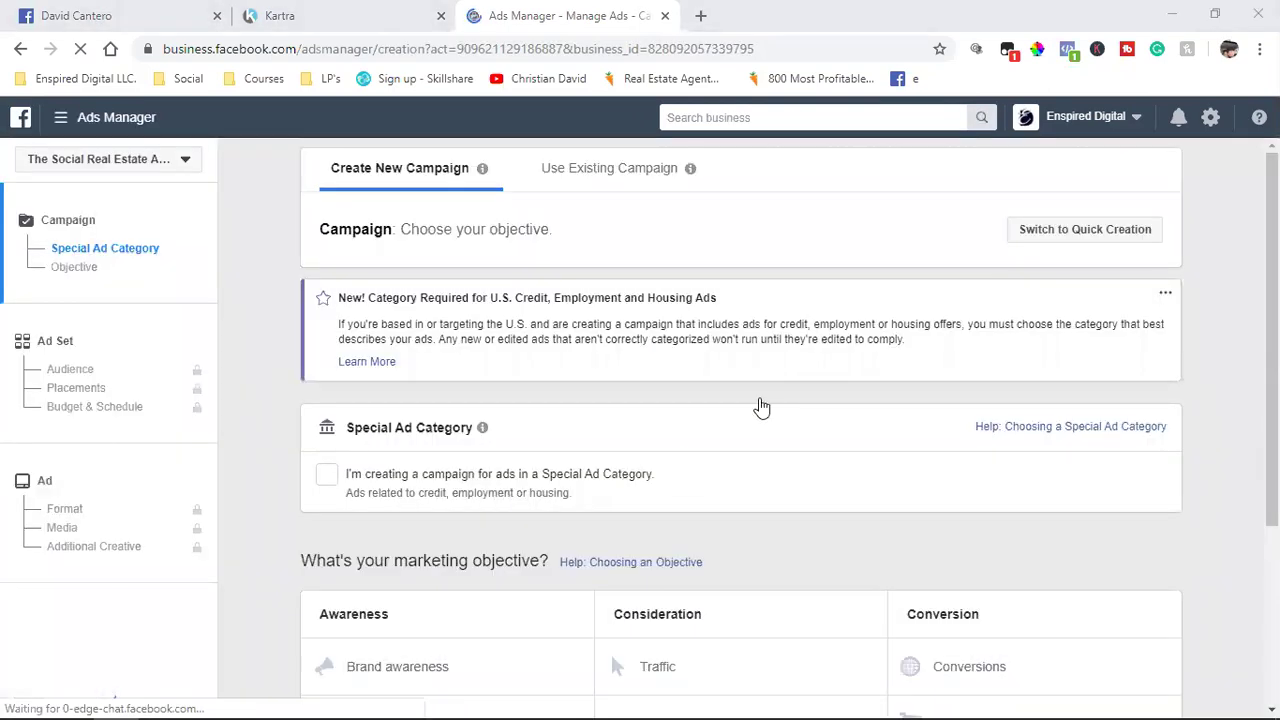
{"action": "scroll", "coordinate": [403, 492], "scroll_direction": "down", "scroll_amount": 1}
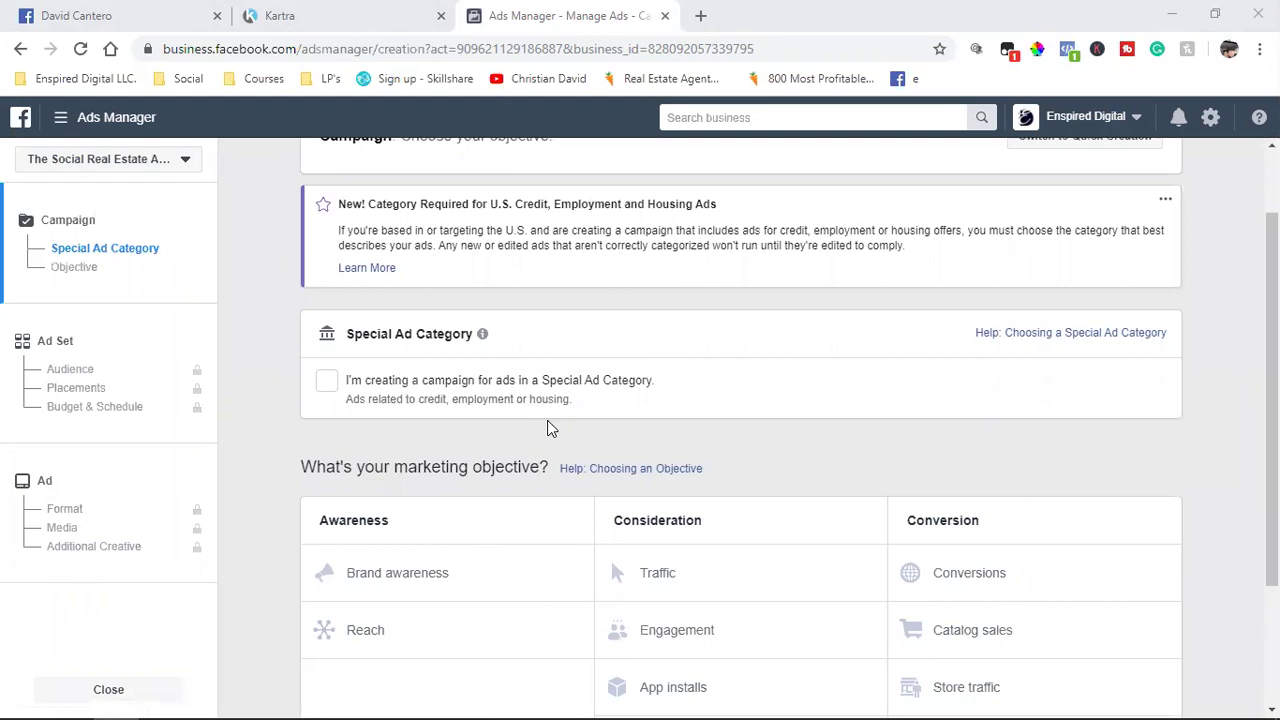
{"action": "left_click", "coordinate": [327, 381]}
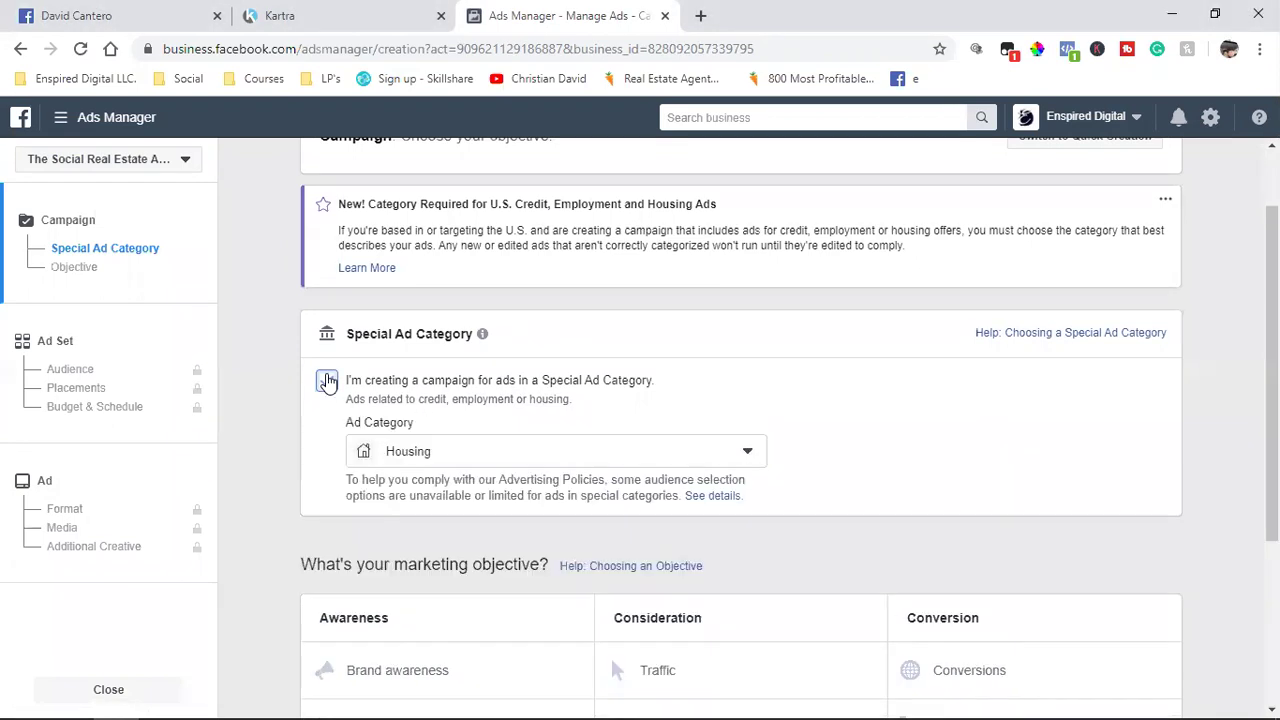
{"action": "left_click", "coordinate": [446, 452]}
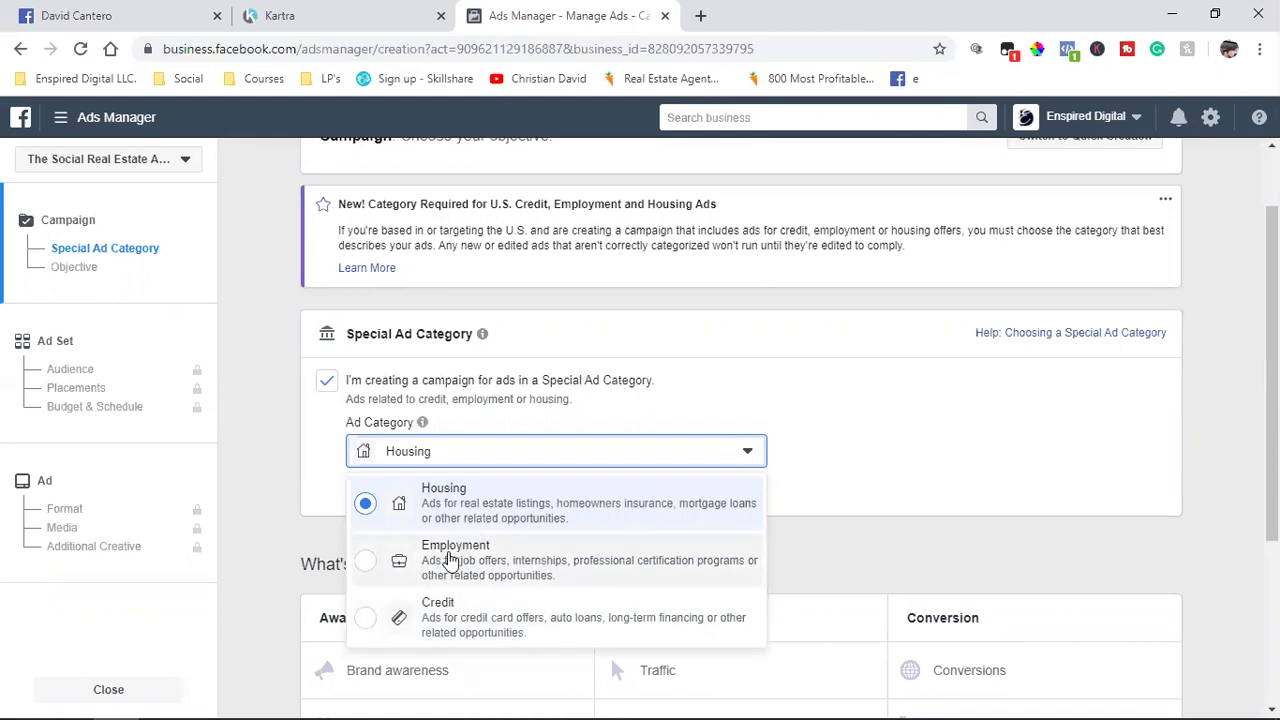
{"action": "left_click", "coordinate": [881, 375]}
{"action": "left_click", "coordinate": [322, 382]}
{"action": "scroll", "coordinate": [686, 407], "scroll_direction": "down", "scroll_amount": 1}
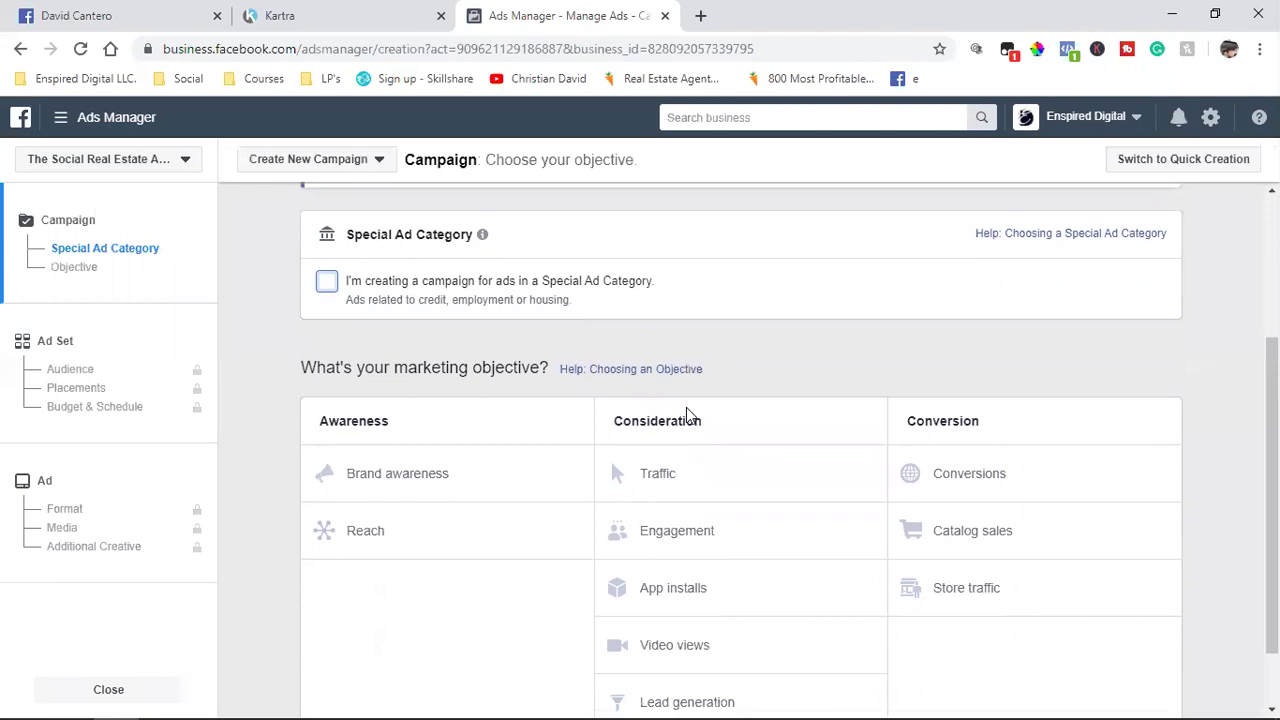
{"action": "scroll", "coordinate": [686, 407], "scroll_direction": "down", "scroll_amount": 1}
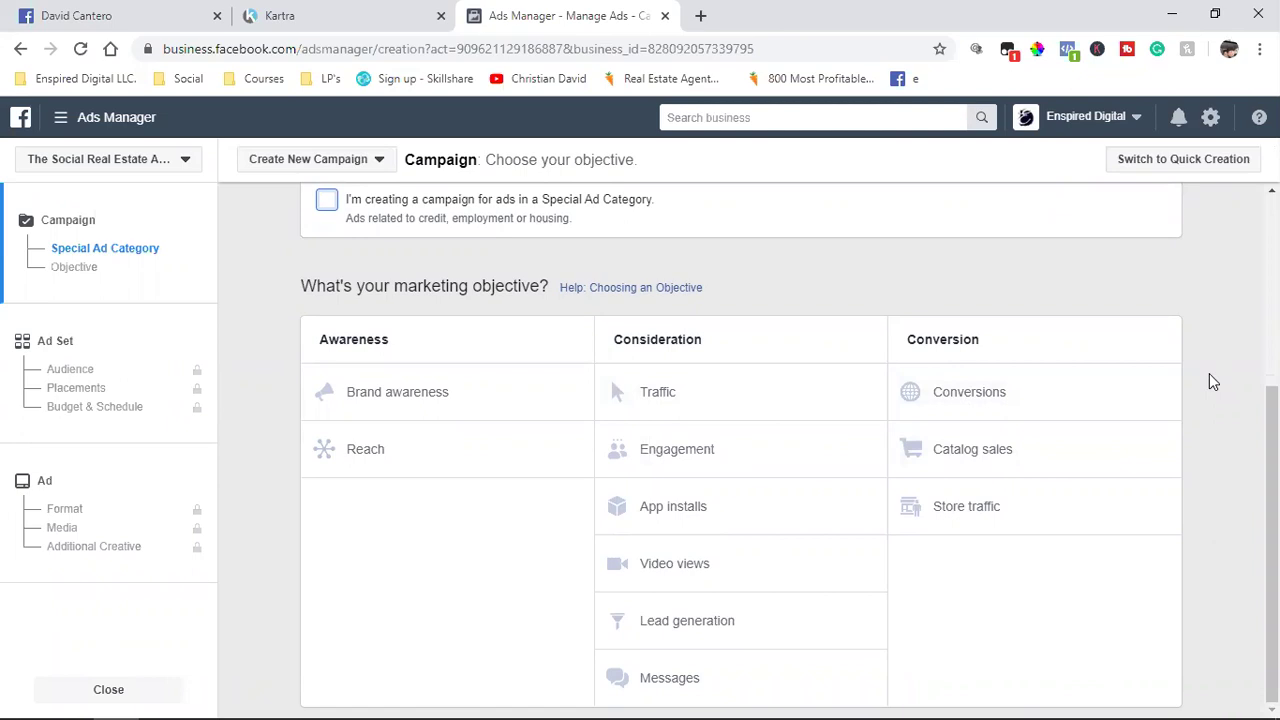
Step: Choose Conversions as the campaign objective and continue to the ad set
{"action": "left_click", "coordinate": [965, 402]}
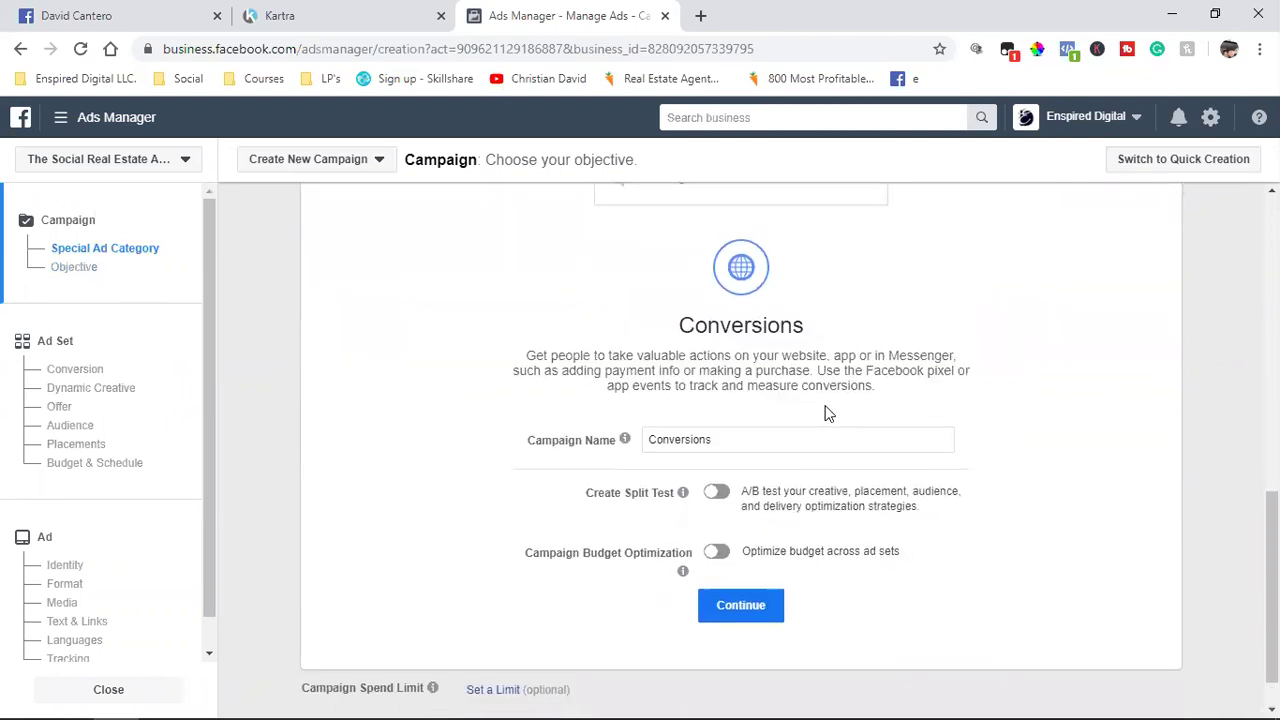
{"action": "scroll", "coordinate": [823, 414], "scroll_direction": "up", "scroll_amount": 6}
{"action": "scroll", "coordinate": [830, 520], "scroll_direction": "down", "scroll_amount": 2}
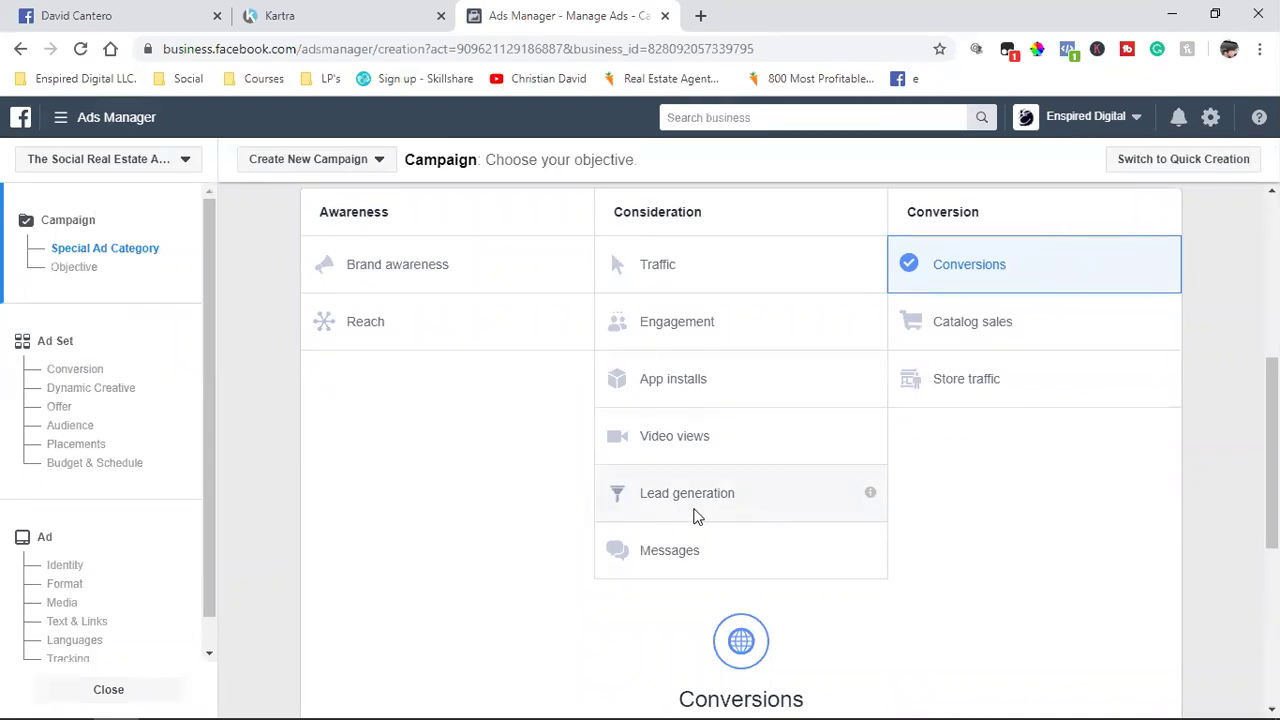
{"action": "scroll", "coordinate": [697, 515], "scroll_direction": "up", "scroll_amount": 2}
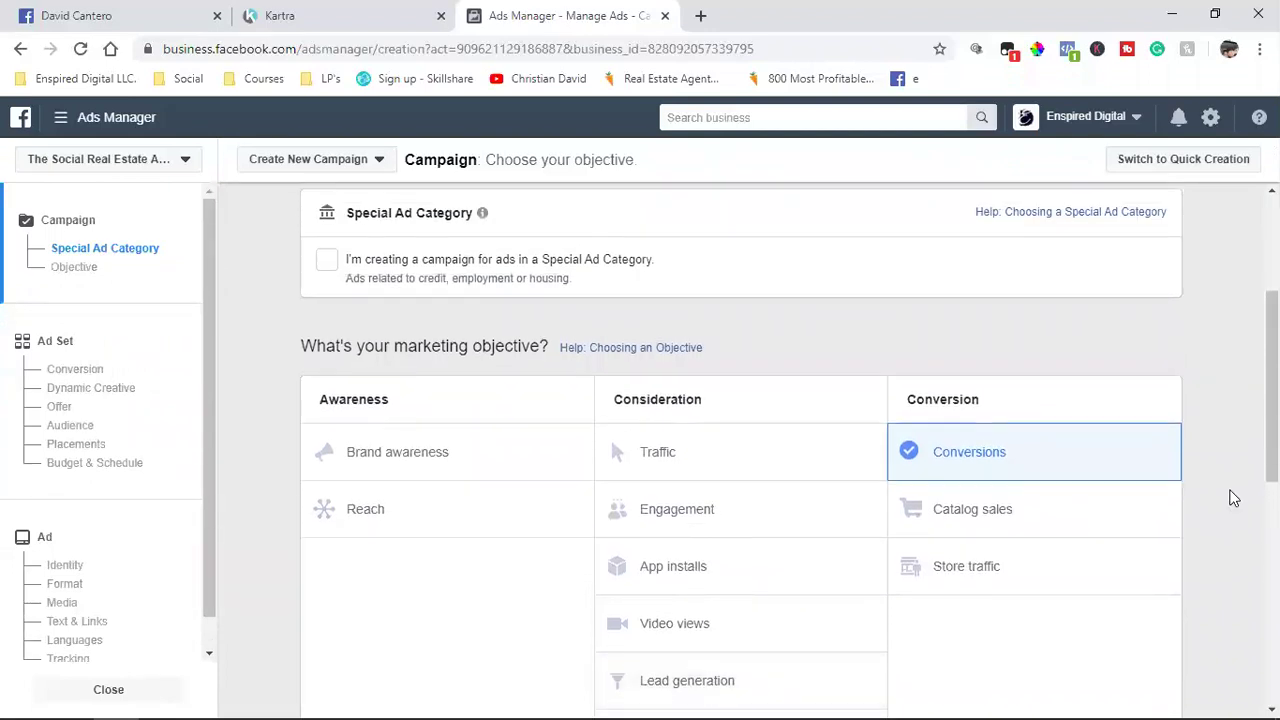
{"action": "scroll", "coordinate": [1233, 498], "scroll_direction": "down", "scroll_amount": 1}
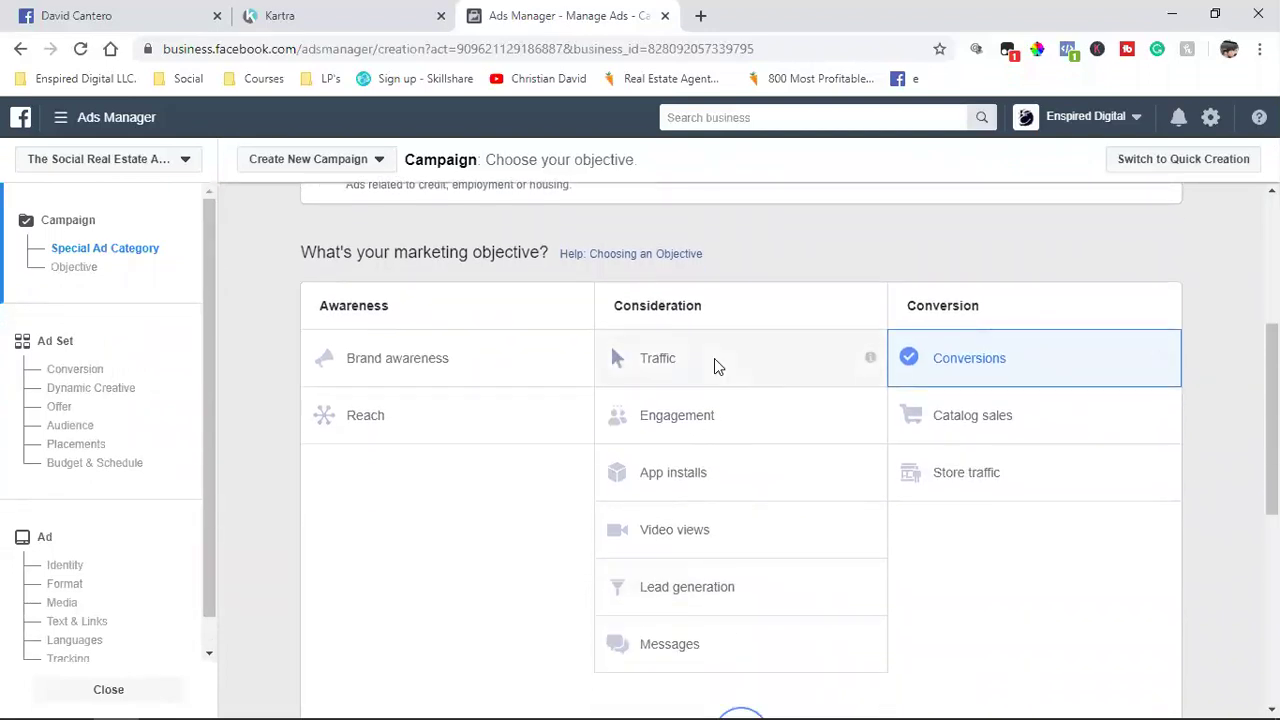
{"action": "scroll", "coordinate": [943, 363], "scroll_direction": "down", "scroll_amount": 3}
{"action": "scroll", "coordinate": [926, 432], "scroll_direction": "up", "scroll_amount": 4}
{"action": "scroll", "coordinate": [926, 432], "scroll_direction": "down", "scroll_amount": 4}
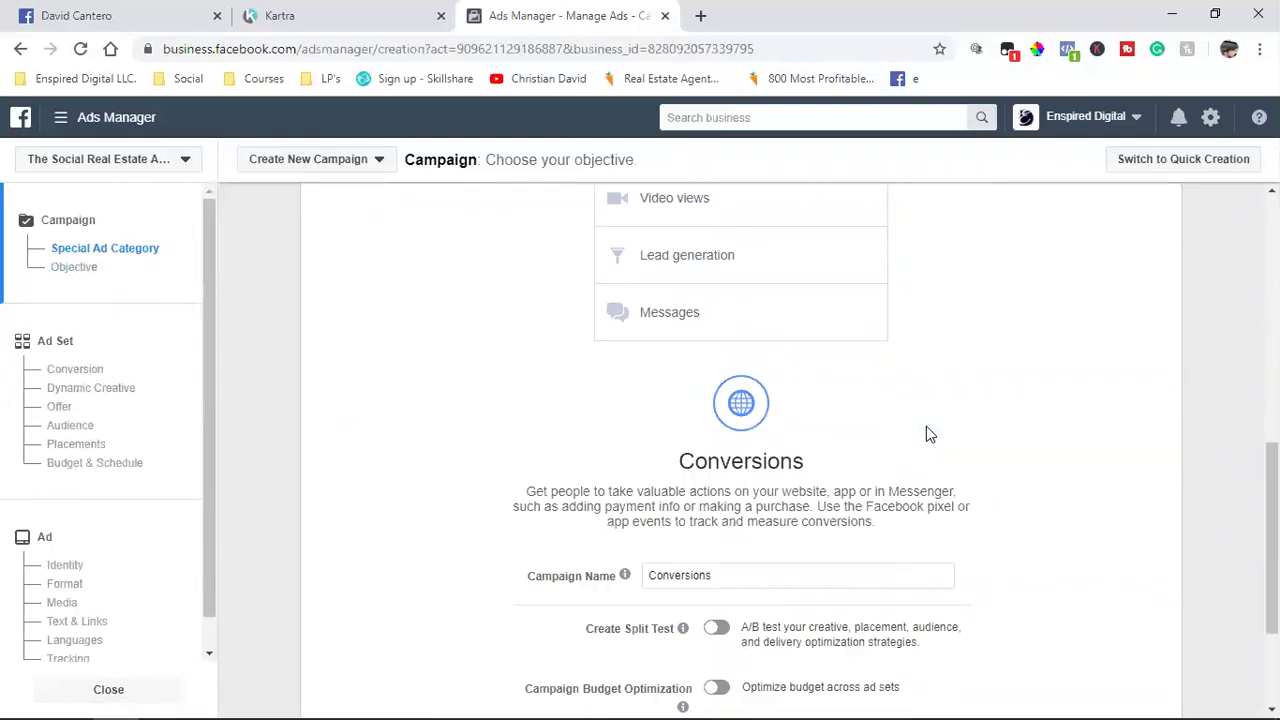
{"action": "scroll", "coordinate": [926, 432], "scroll_direction": "down", "scroll_amount": 2}
{"action": "left_click", "coordinate": [730, 610]}
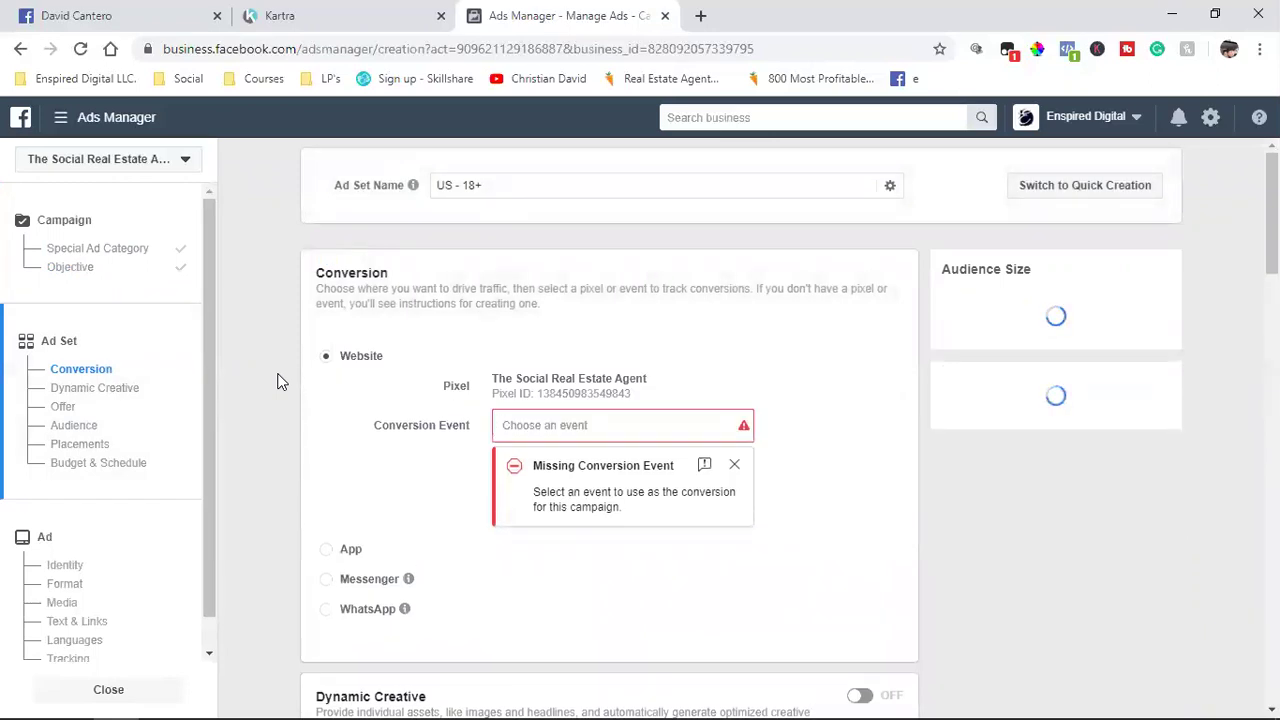
Step: Pick Lead from the Conversion Event list for the website conversion
{"action": "left_click", "coordinate": [532, 428]}
{"action": "scroll", "coordinate": [837, 443], "scroll_direction": "down", "scroll_amount": 1}
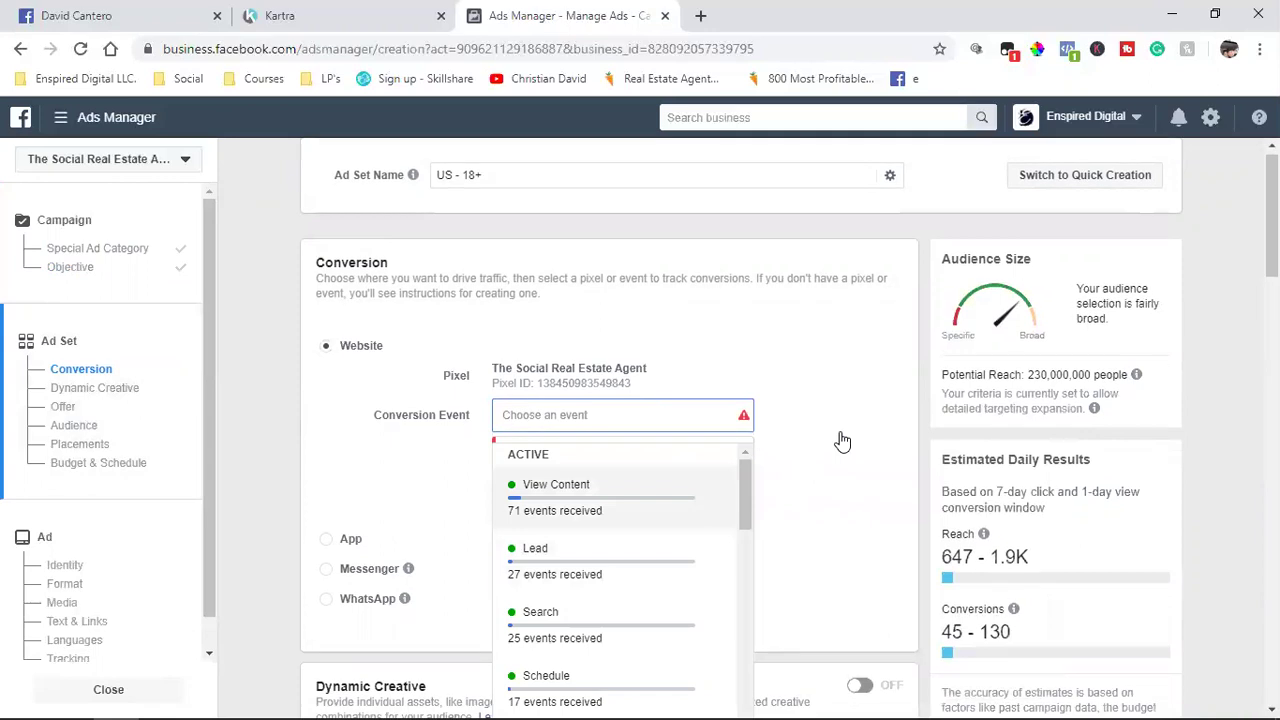
{"action": "scroll", "coordinate": [651, 537], "scroll_direction": "down", "scroll_amount": 1}
{"action": "scroll", "coordinate": [651, 537], "scroll_direction": "down", "scroll_amount": 3}
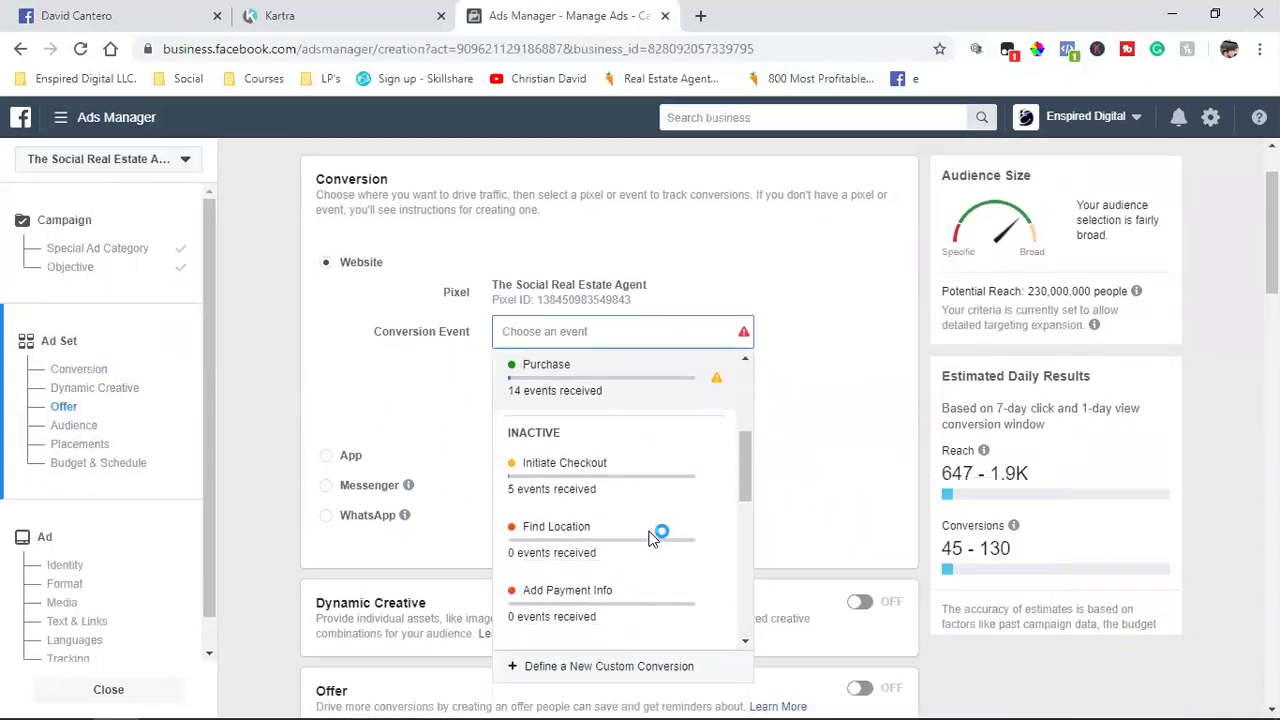
{"action": "scroll", "coordinate": [651, 537], "scroll_direction": "down", "scroll_amount": 4}
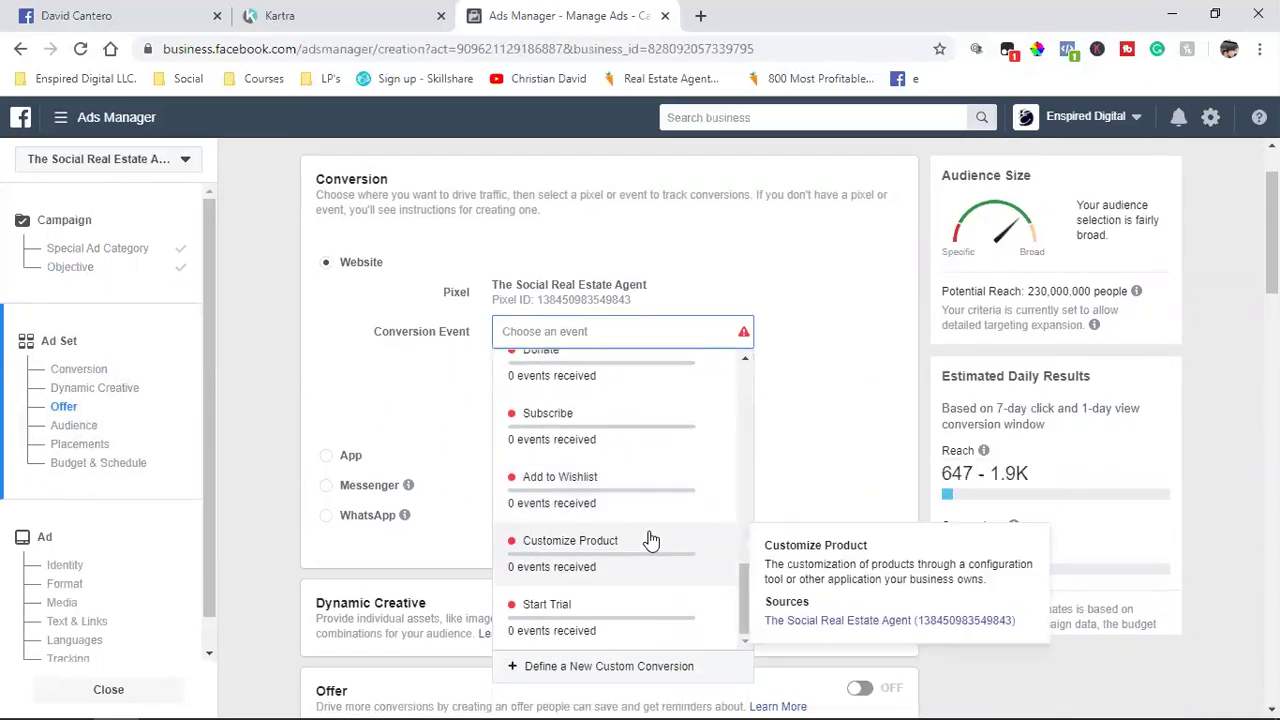
{"action": "scroll", "coordinate": [651, 537], "scroll_direction": "up", "scroll_amount": 8}
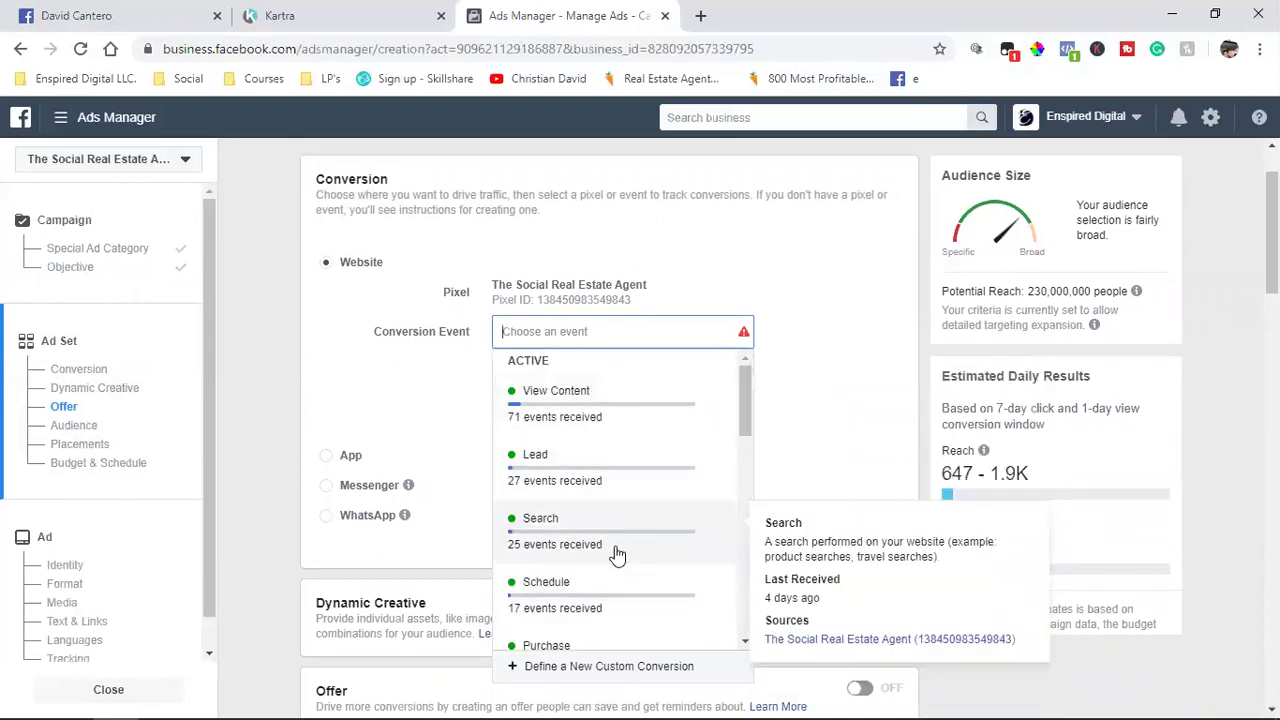
{"action": "left_click", "coordinate": [617, 470]}
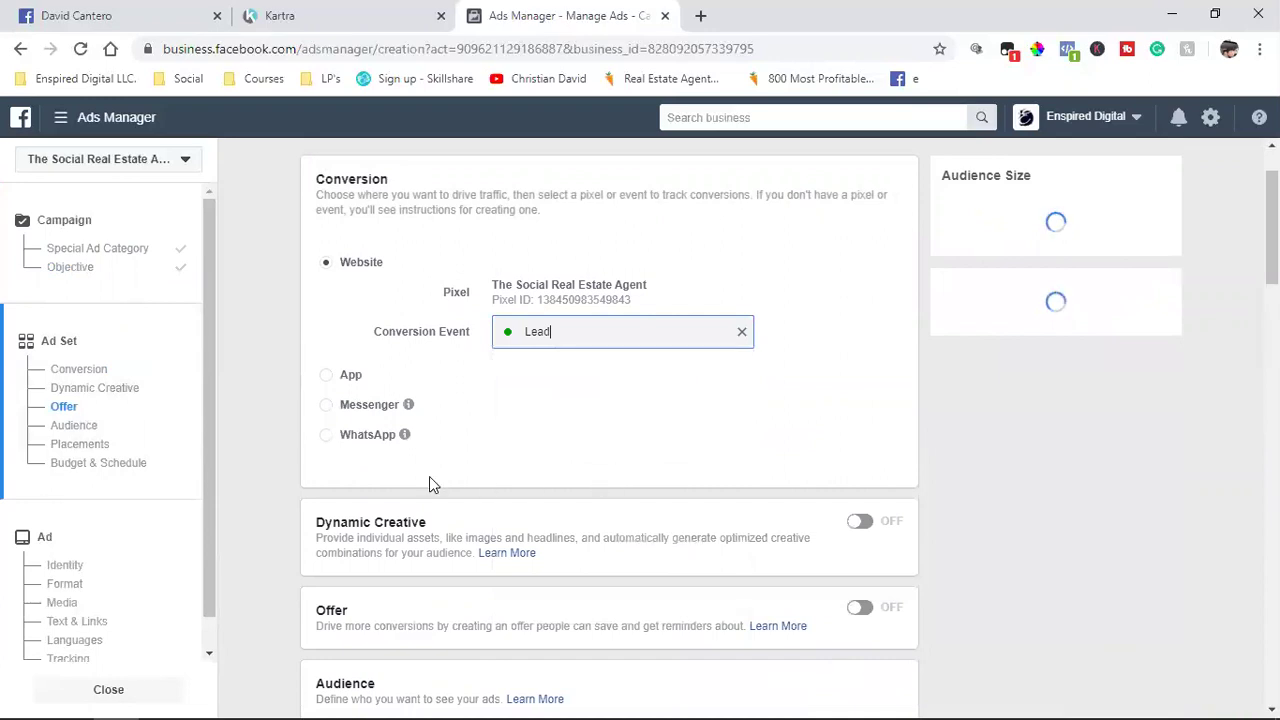
{"action": "scroll", "coordinate": [447, 453], "scroll_direction": "down", "scroll_amount": 1}
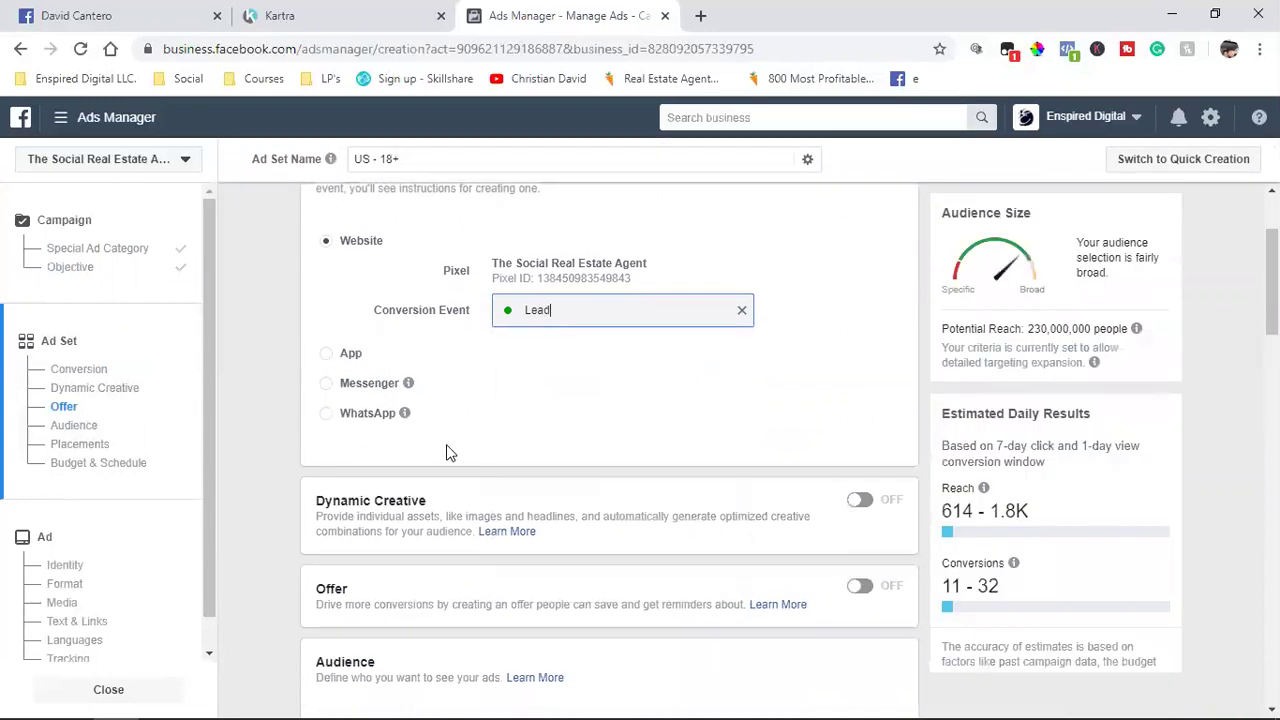
{"action": "scroll", "coordinate": [447, 453], "scroll_direction": "down", "scroll_amount": 4}
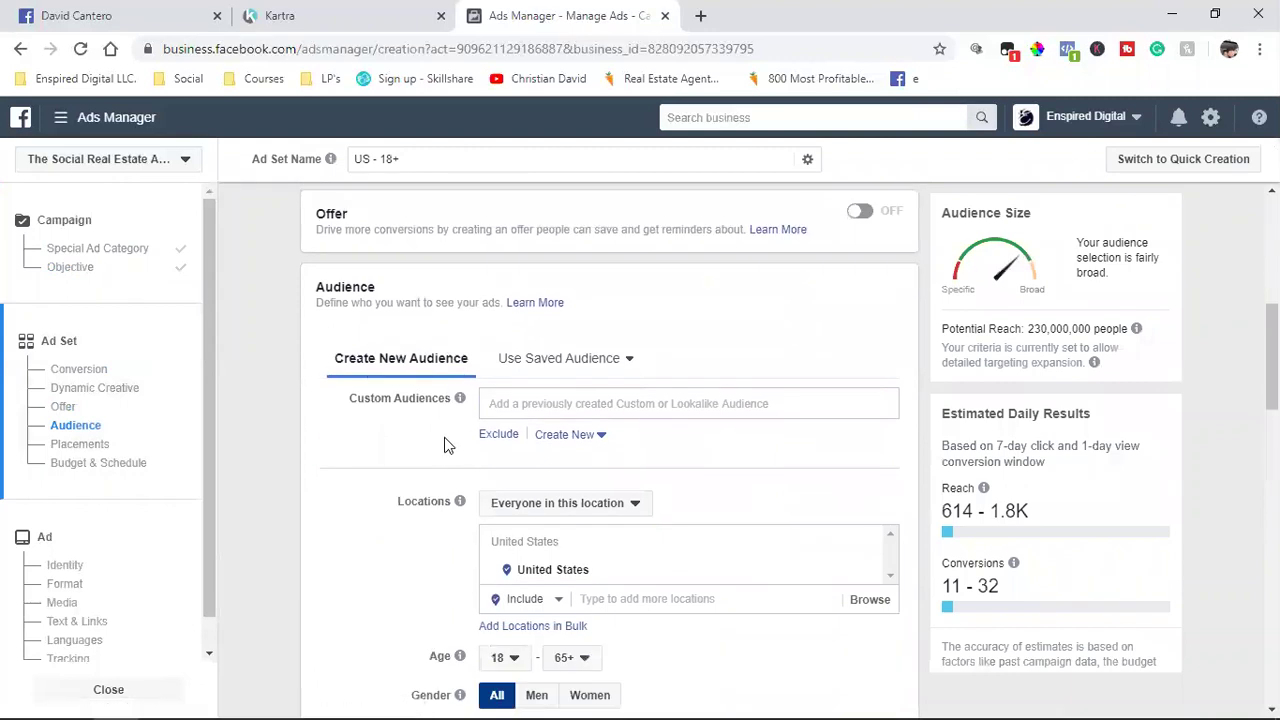
{"action": "mouse_move", "coordinate": [459, 398]}
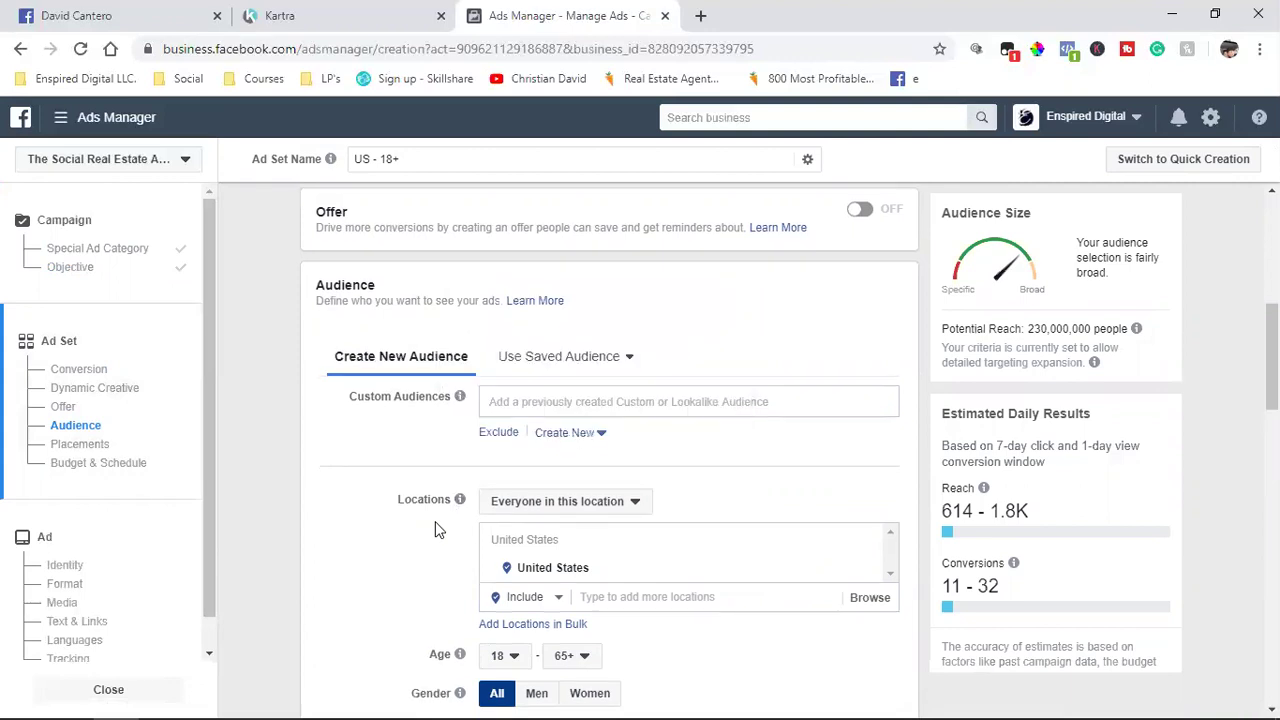
{"action": "scroll", "coordinate": [435, 510], "scroll_direction": "down", "scroll_amount": 2}
{"action": "scroll", "coordinate": [415, 457], "scroll_direction": "up", "scroll_amount": 1}
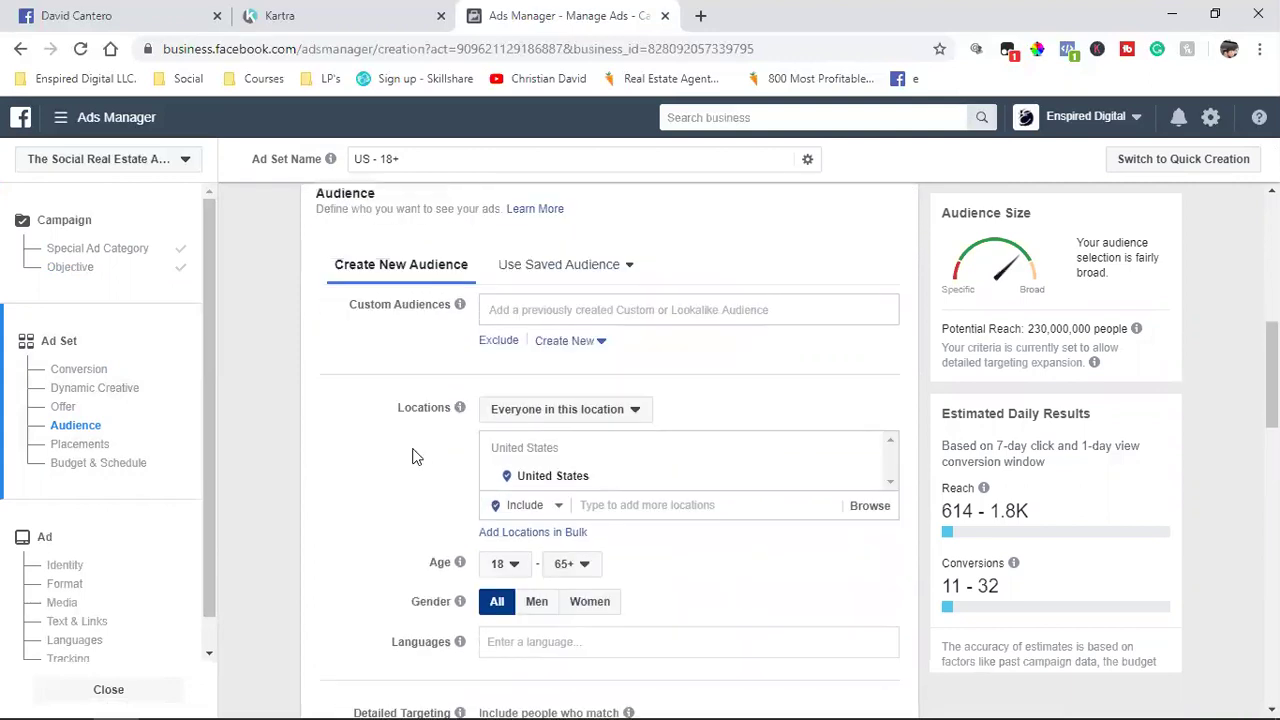
{"action": "scroll", "coordinate": [415, 457], "scroll_direction": "up", "scroll_amount": 2}
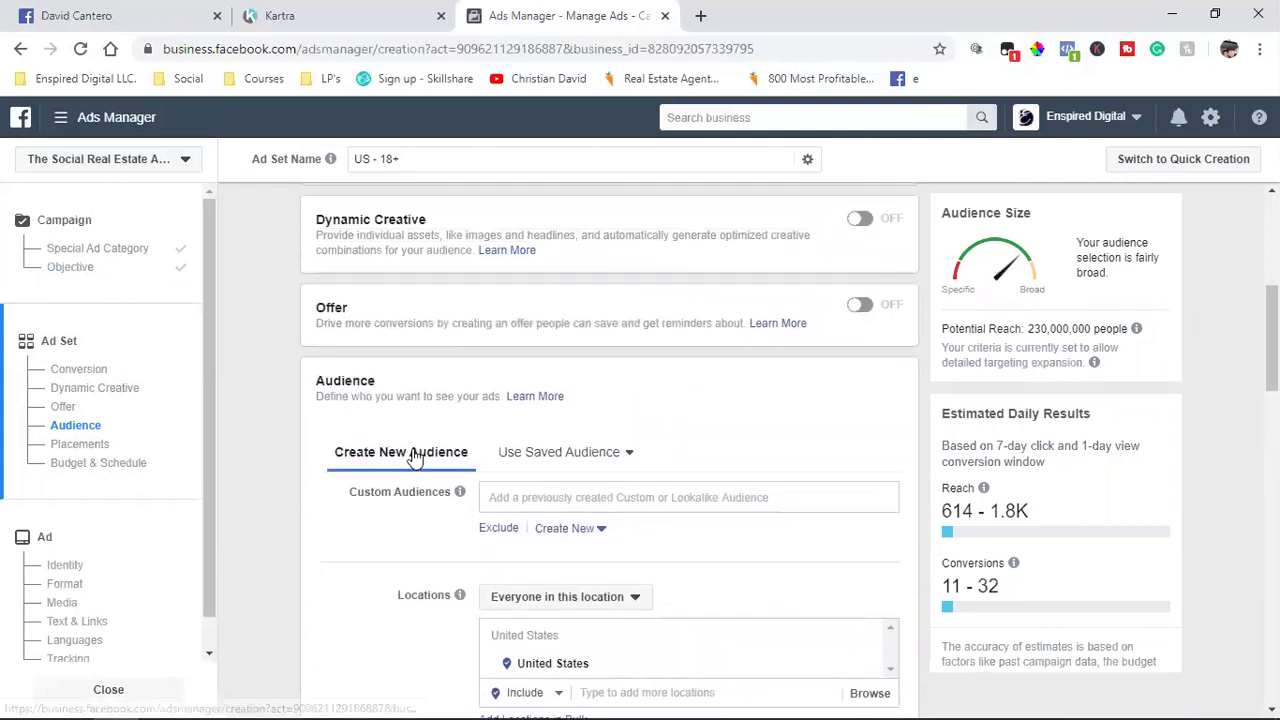
{"action": "scroll", "coordinate": [405, 483], "scroll_direction": "down", "scroll_amount": 1}
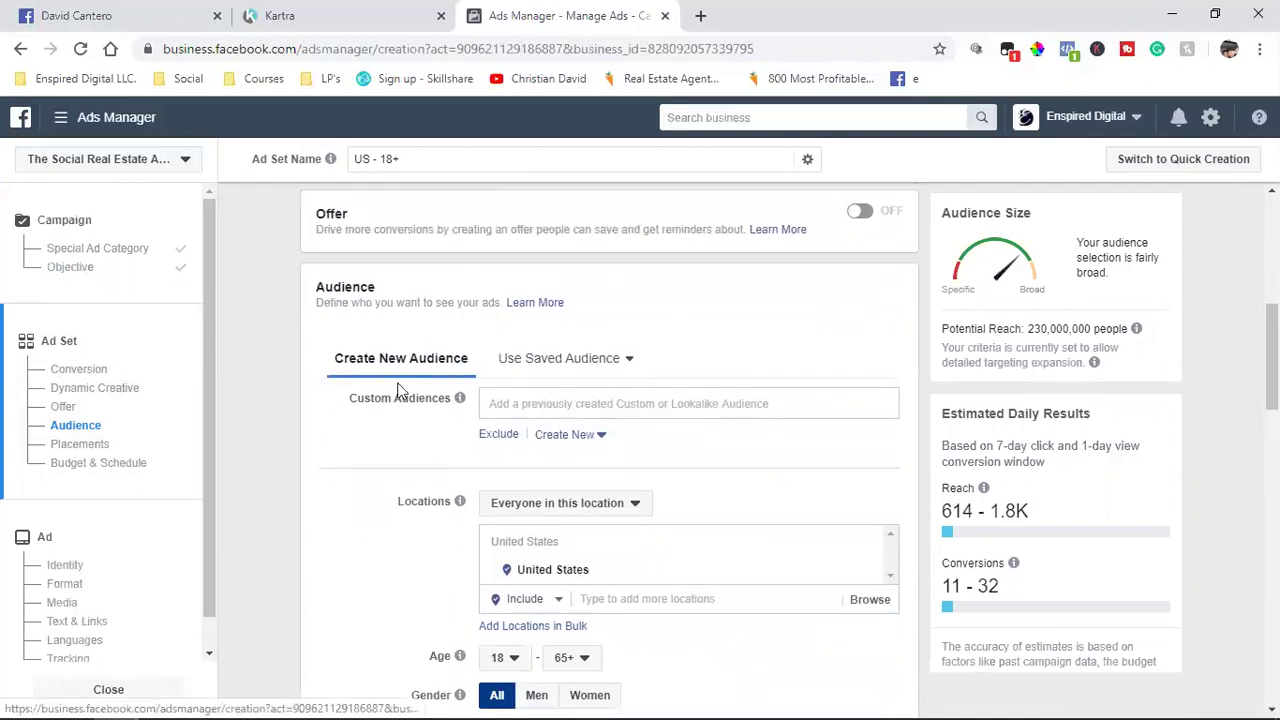
Step: Include TSREA Book Customers, TSREA Webclass Viewers and Scheduled Appointments as custom audiences
{"action": "left_click", "coordinate": [540, 407]}
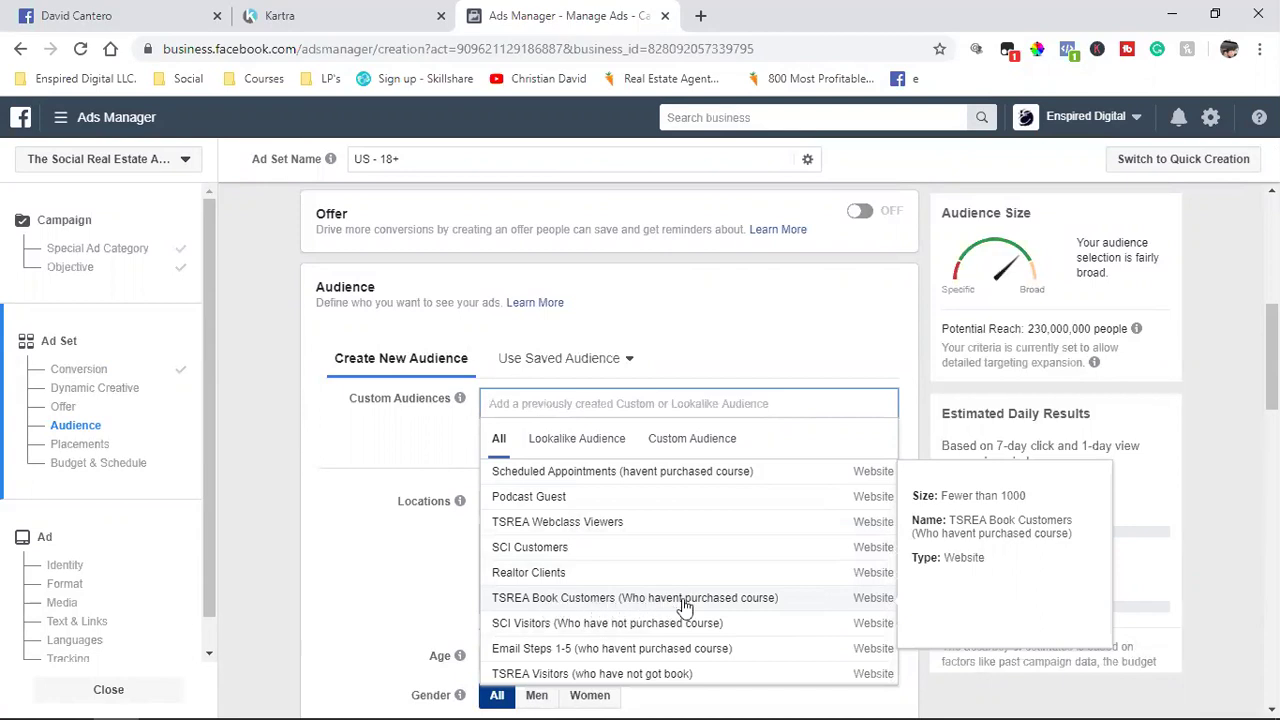
{"action": "left_click", "coordinate": [760, 598]}
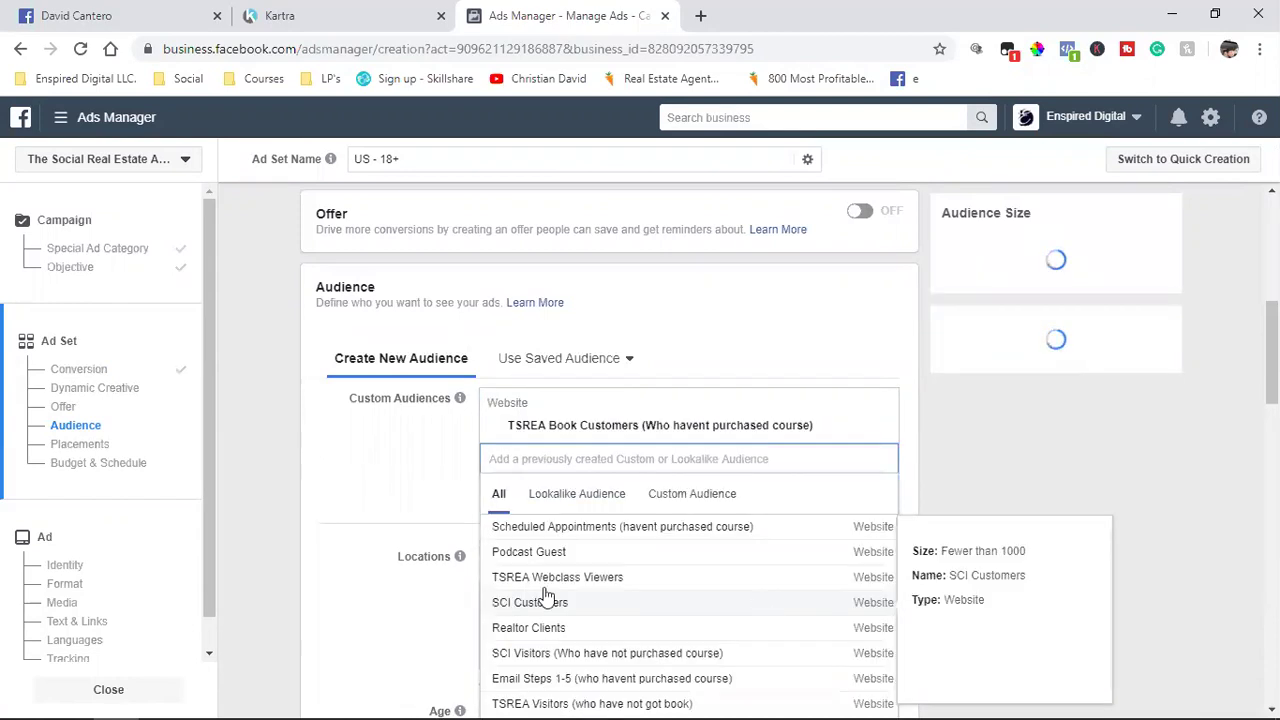
{"action": "scroll", "coordinate": [341, 498], "scroll_direction": "down", "scroll_amount": 1}
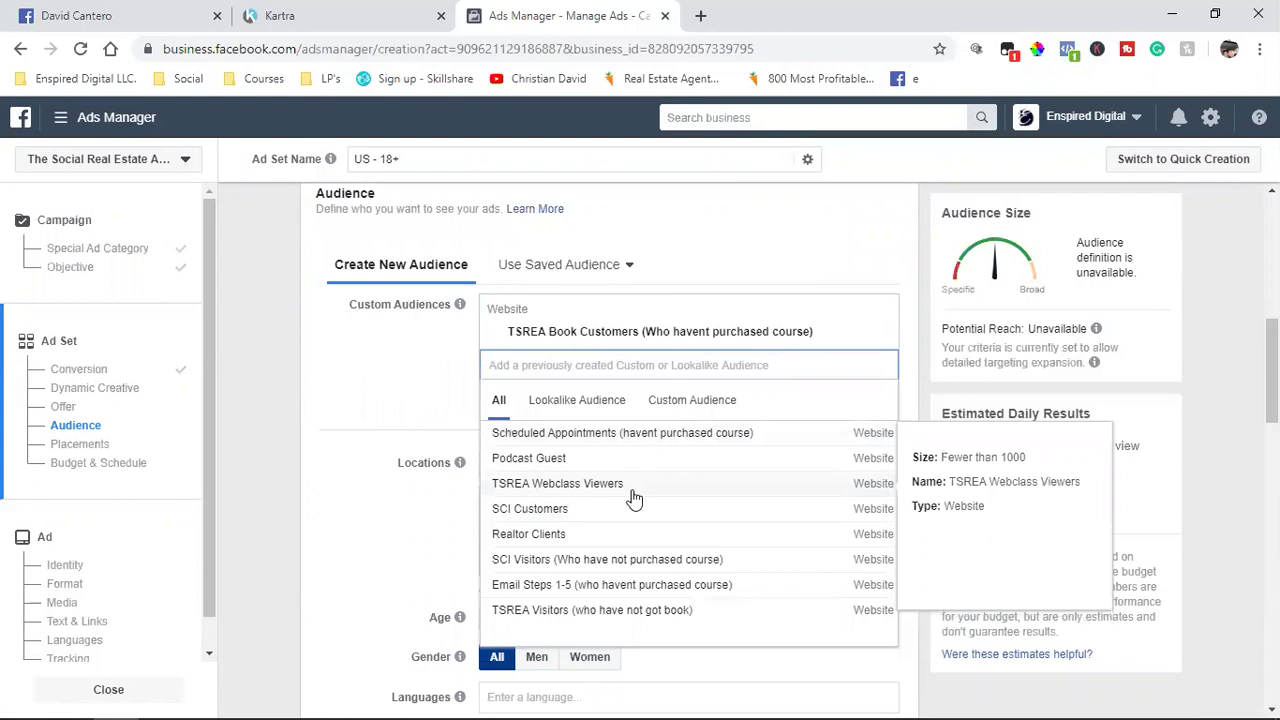
{"action": "left_click", "coordinate": [572, 490]}
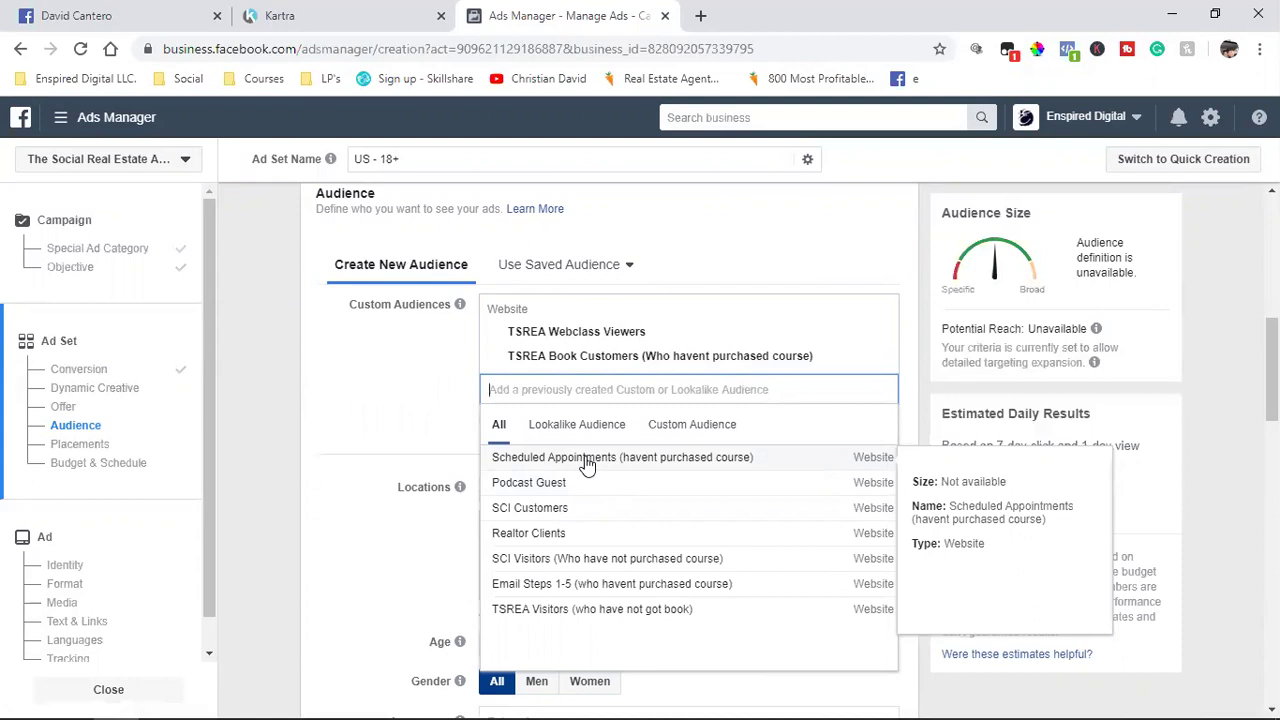
{"action": "left_click", "coordinate": [587, 460]}
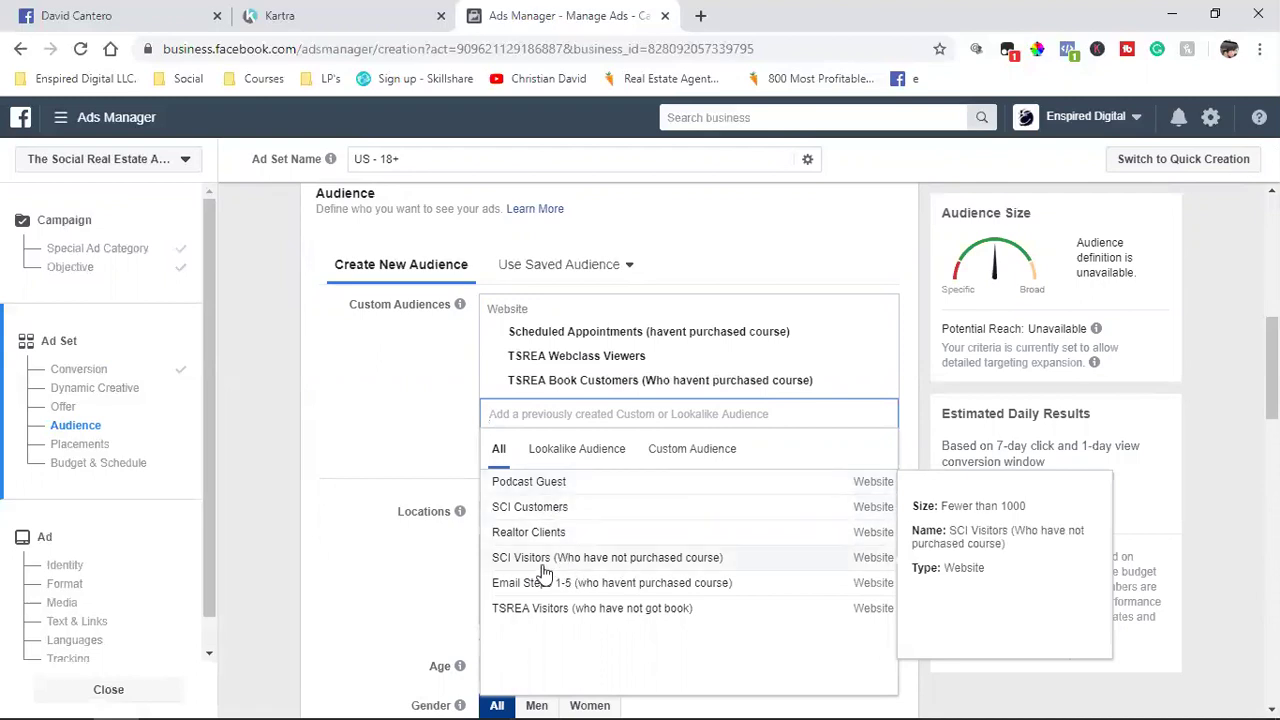
Step: Add SCI Visitors, Email Steps 1-5 and TSREA Visitors to the included audiences
{"action": "left_click", "coordinate": [545, 572]}
{"action": "left_click", "coordinate": [549, 425]}
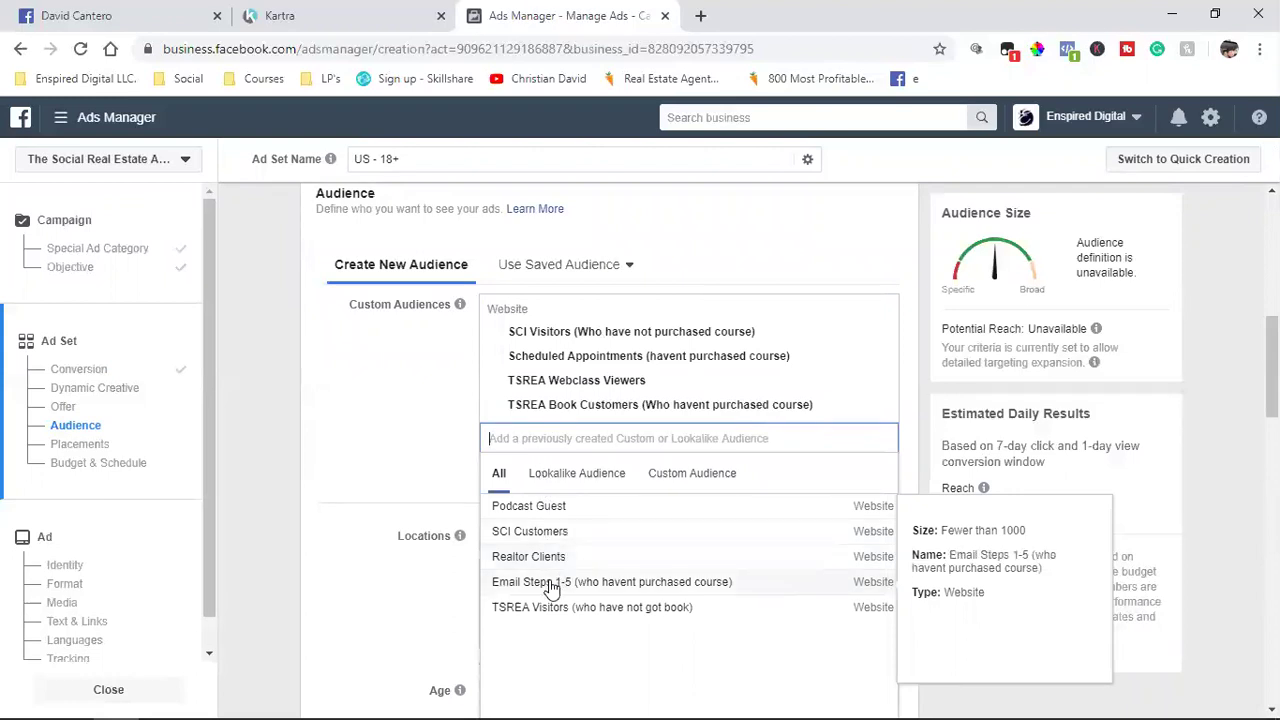
{"action": "left_click", "coordinate": [551, 584]}
{"action": "left_click", "coordinate": [555, 462]}
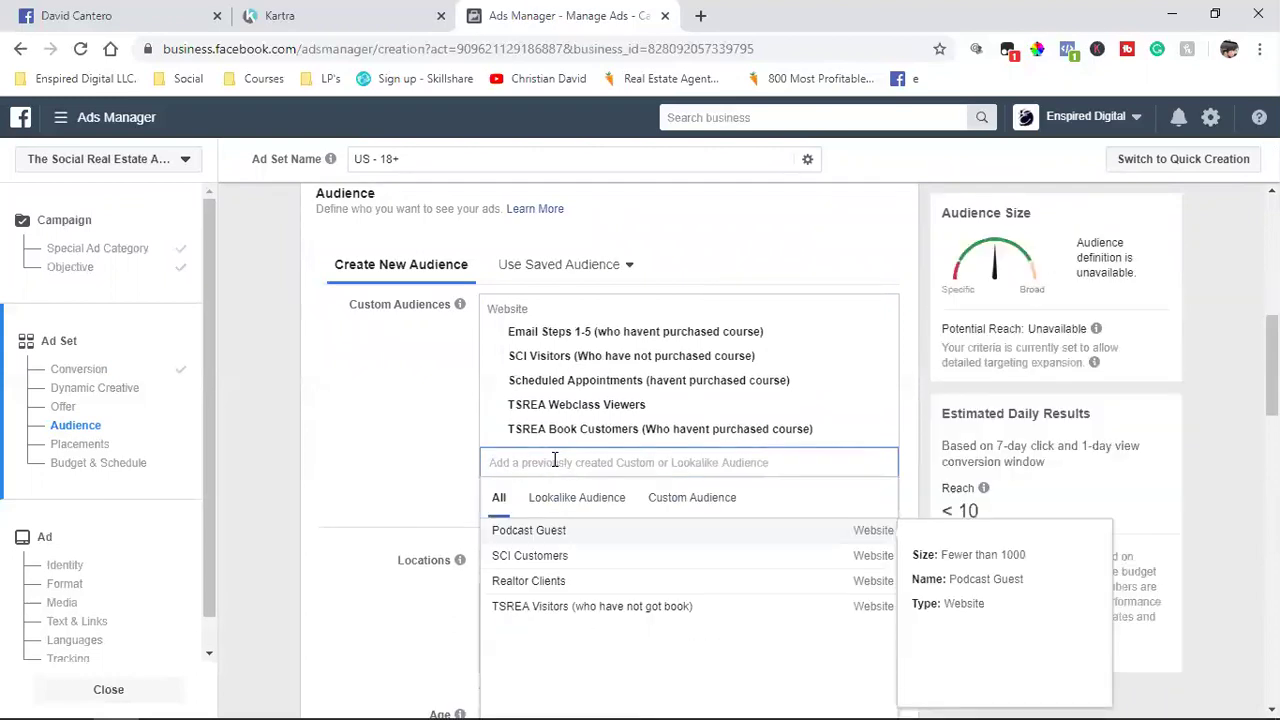
{"action": "left_click", "coordinate": [578, 610]}
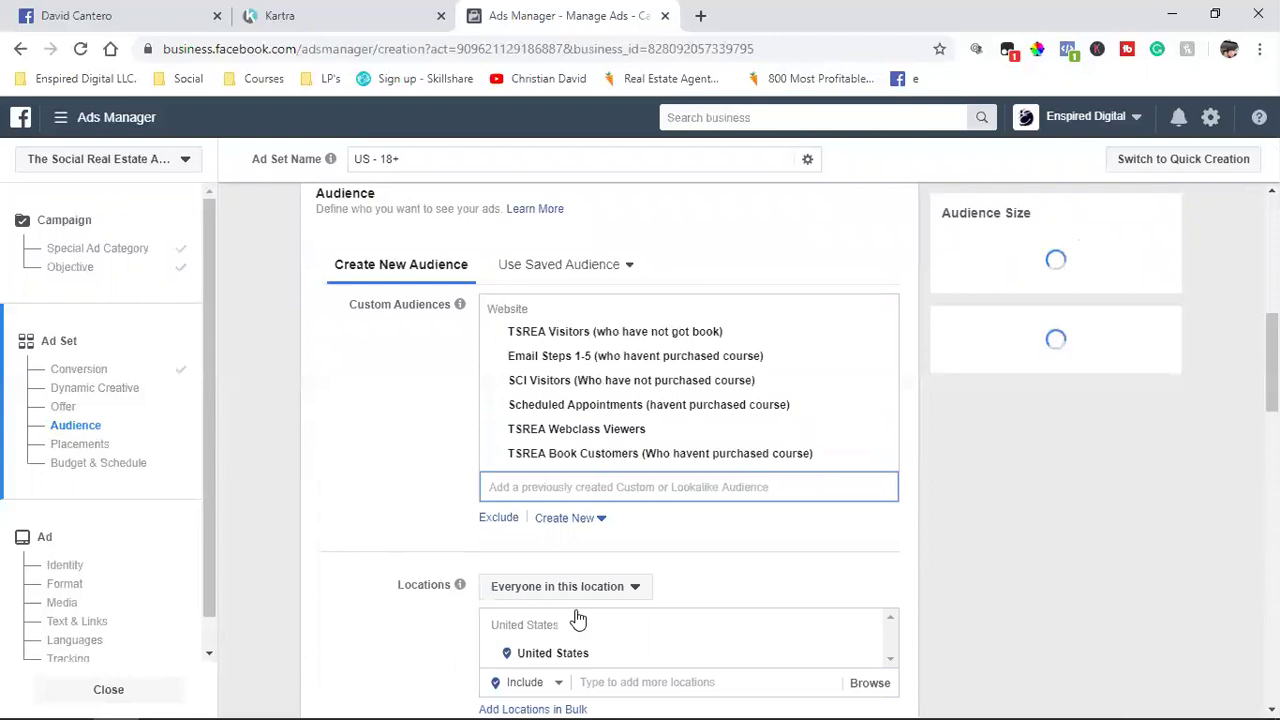
{"action": "left_click", "coordinate": [420, 428]}
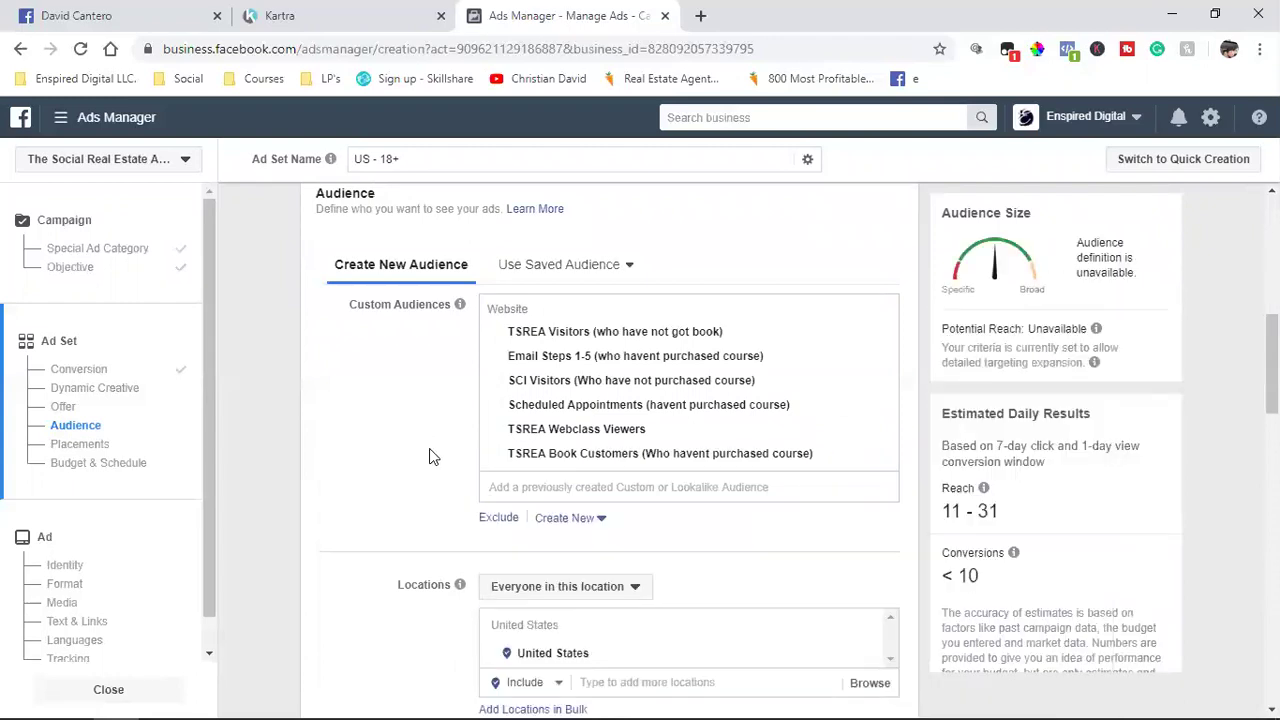
{"action": "double_click", "coordinate": [1050, 329]}
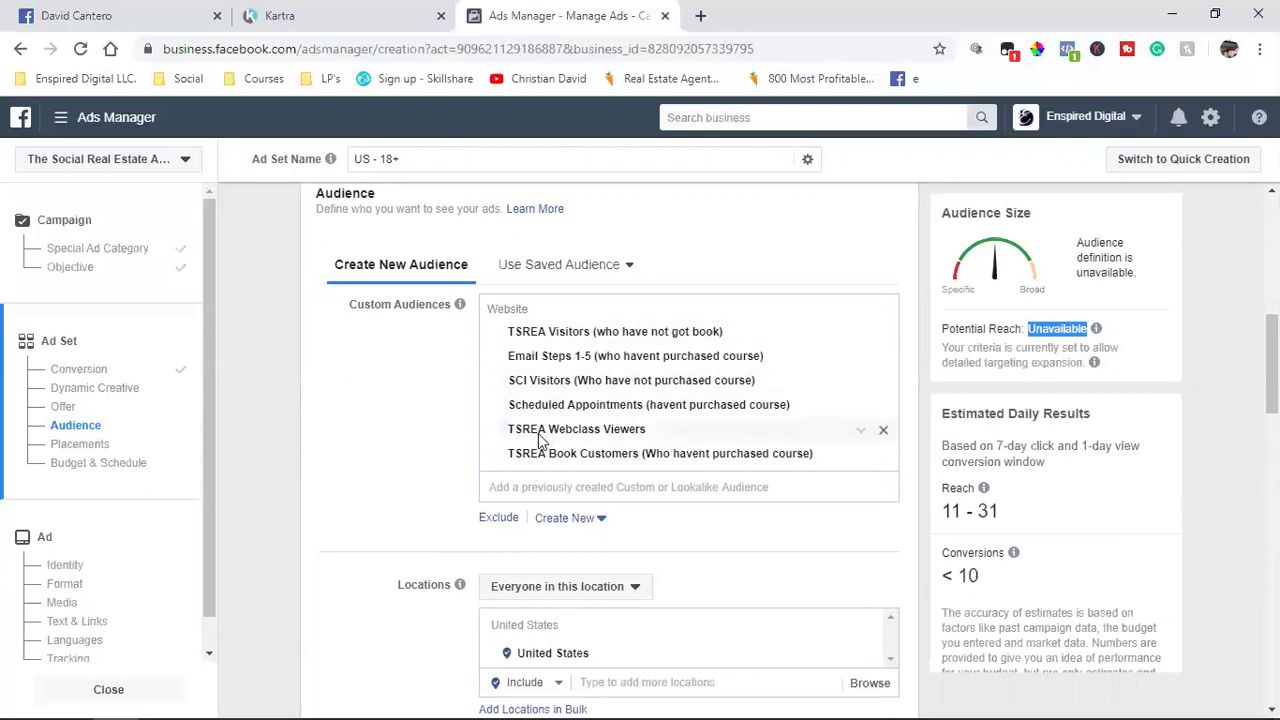
Step: Remove United States from the ad set's targeted locations
{"action": "scroll", "coordinate": [431, 478], "scroll_direction": "down", "scroll_amount": 2}
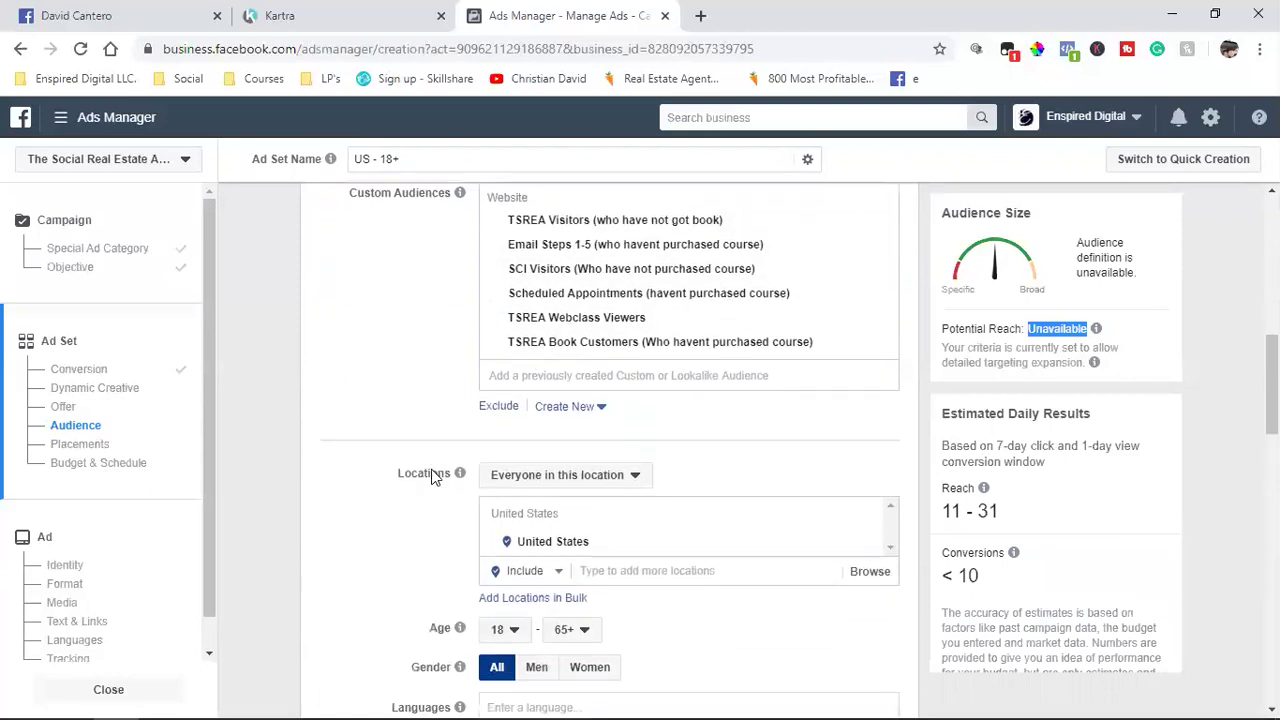
{"action": "left_click", "coordinate": [866, 471]}
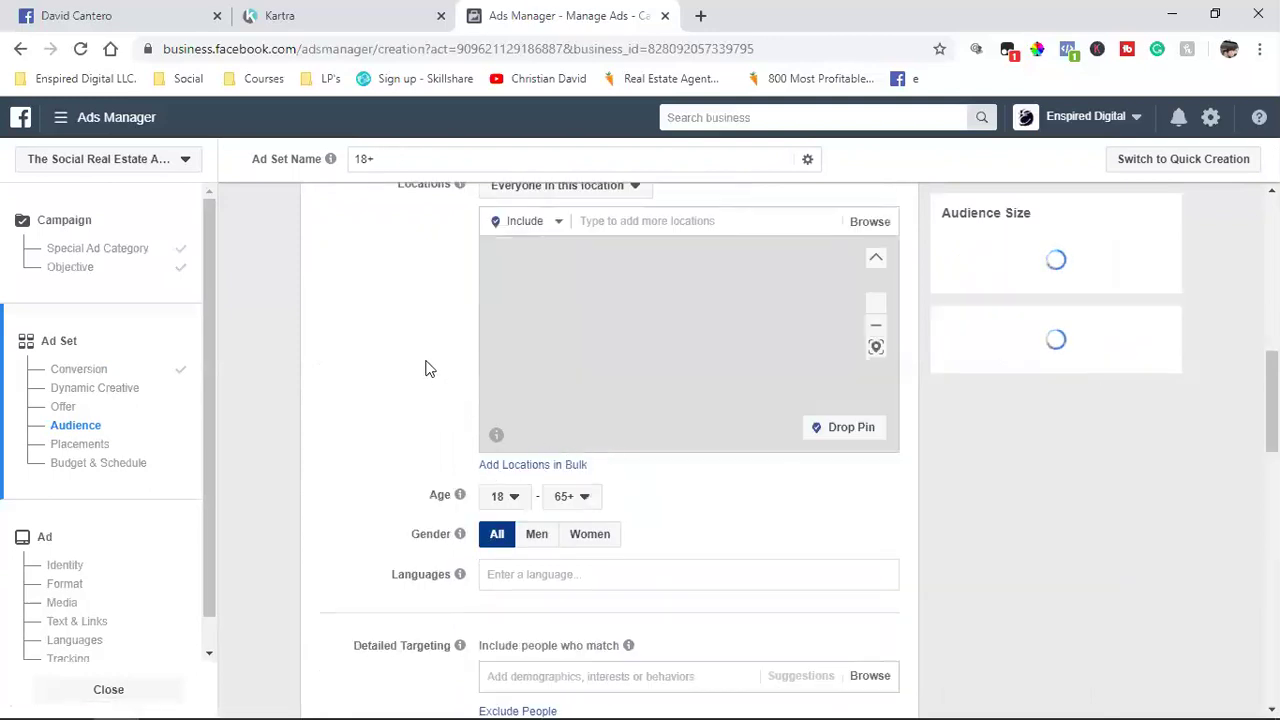
{"action": "scroll", "coordinate": [480, 477], "scroll_direction": "up", "scroll_amount": 2}
{"action": "scroll", "coordinate": [445, 523], "scroll_direction": "down", "scroll_amount": 2}
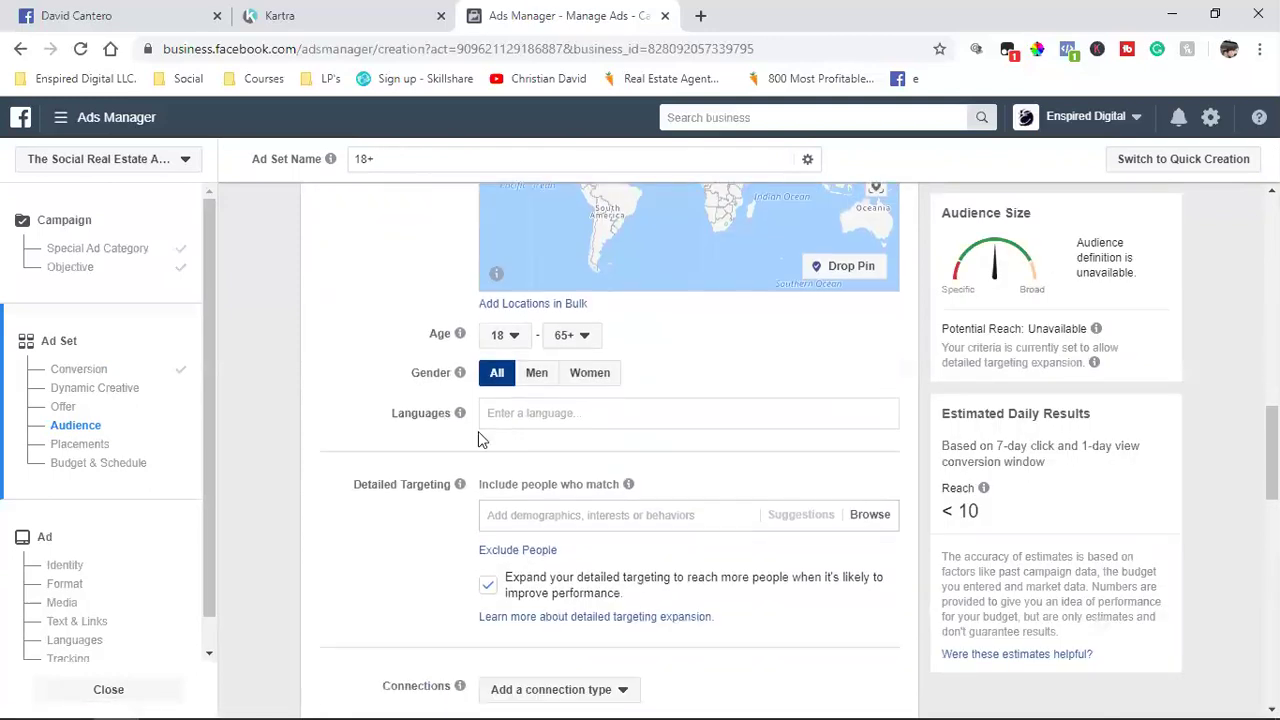
{"action": "scroll", "coordinate": [337, 441], "scroll_direction": "down", "scroll_amount": 1}
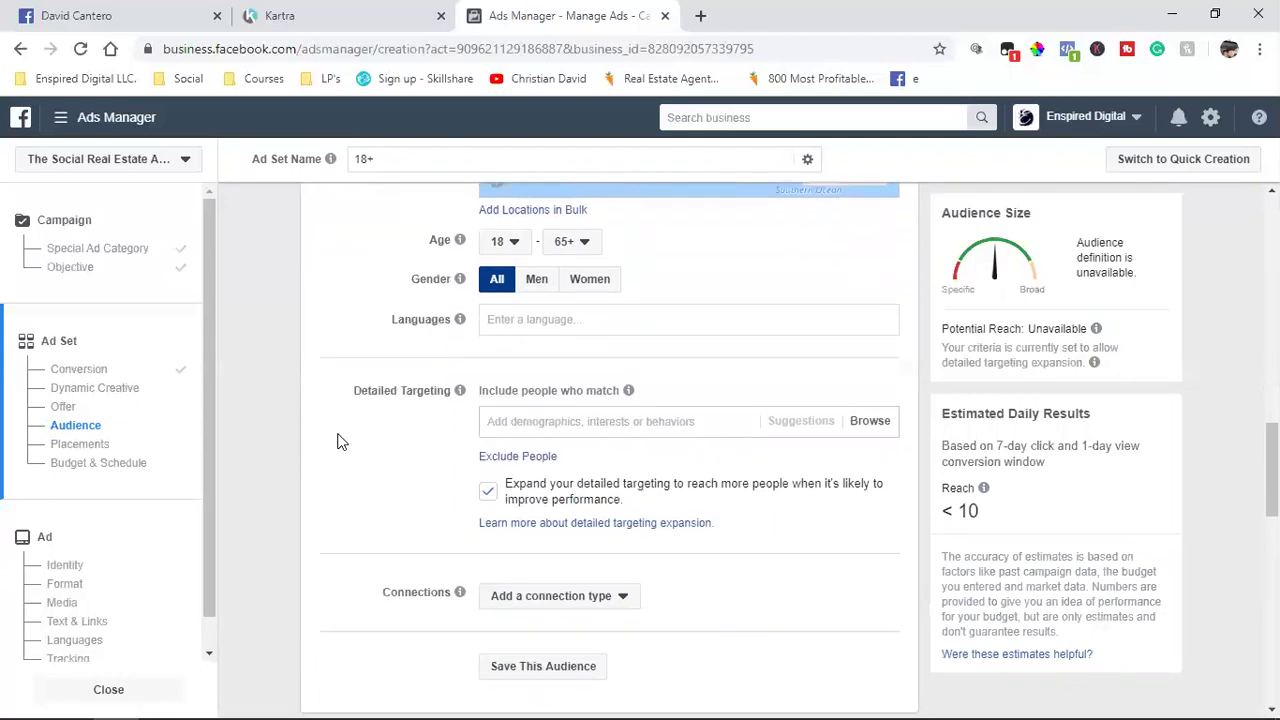
{"action": "scroll", "coordinate": [399, 478], "scroll_direction": "down", "scroll_amount": 2}
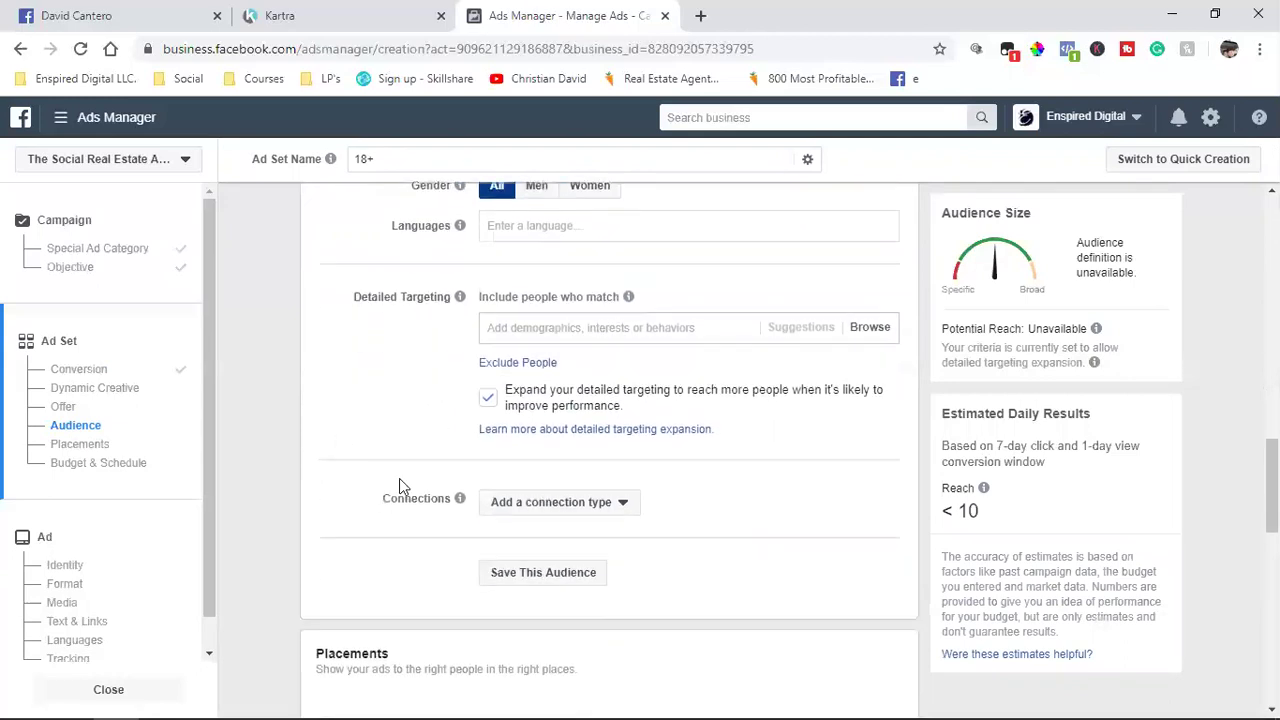
Step: Add a connection excluding people who like the Enspired Digital Page
{"action": "left_click", "coordinate": [533, 420]}
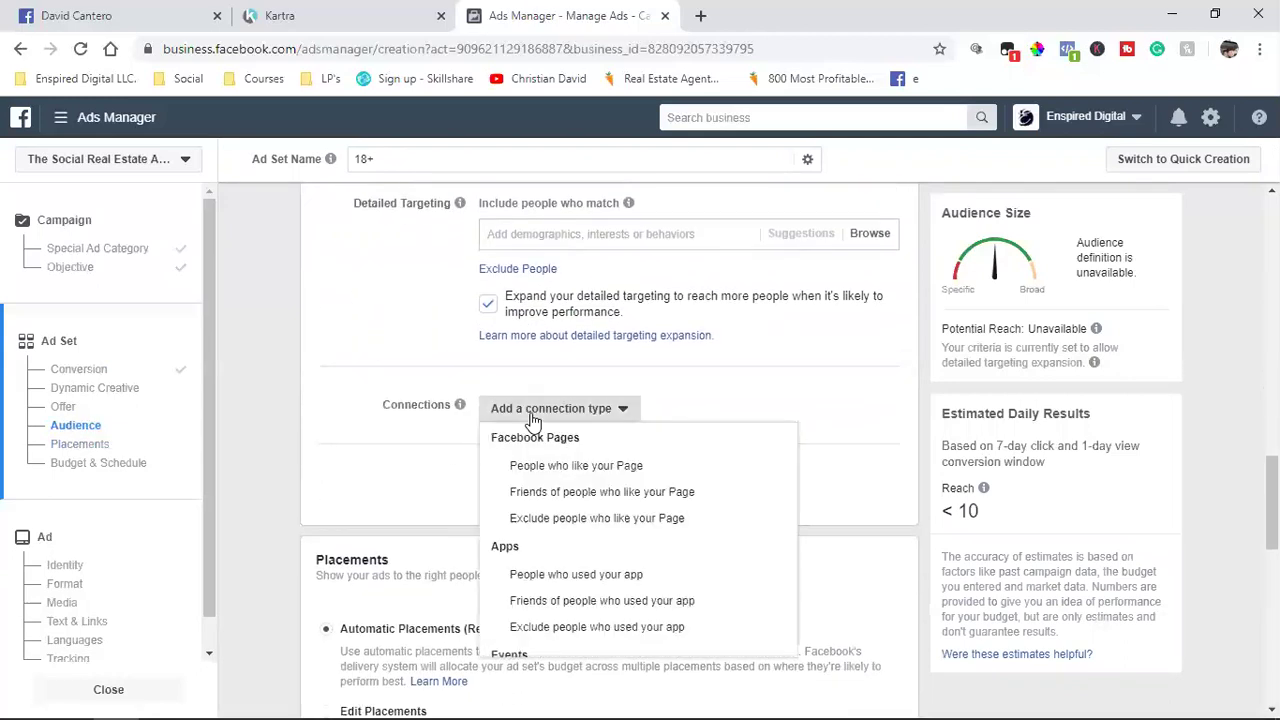
{"action": "left_click", "coordinate": [575, 517]}
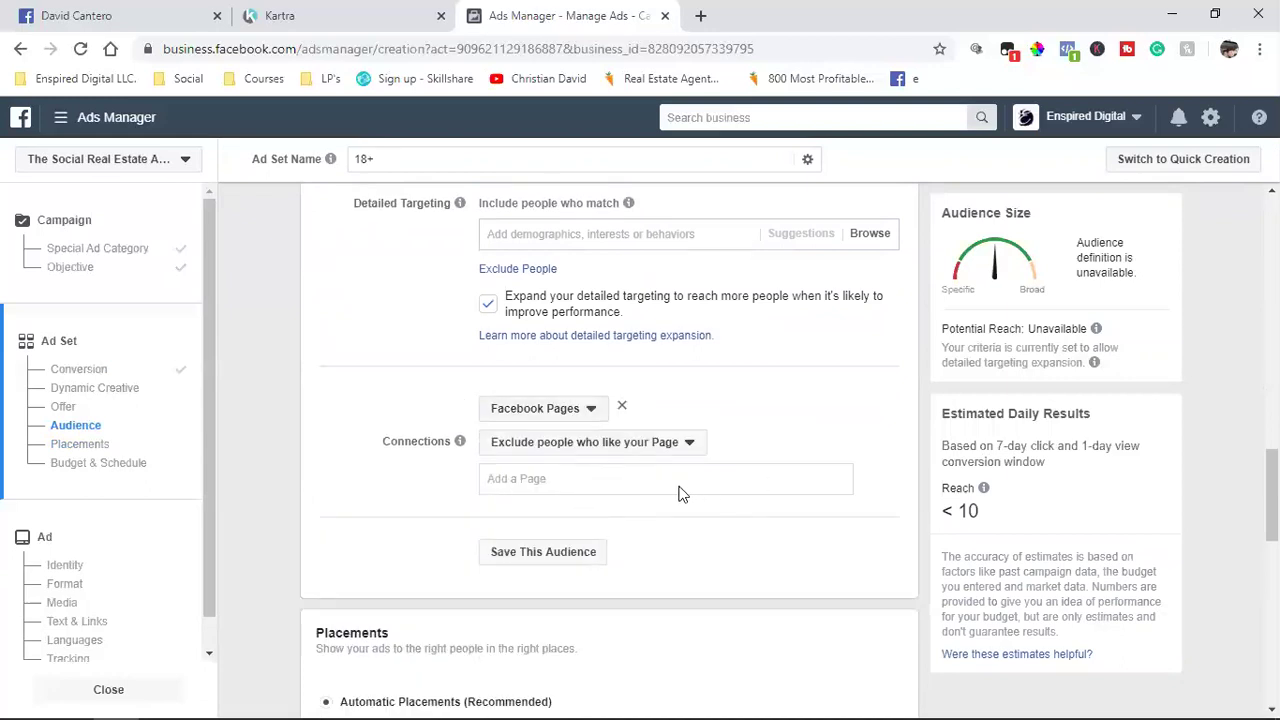
{"action": "left_click", "coordinate": [606, 479]}
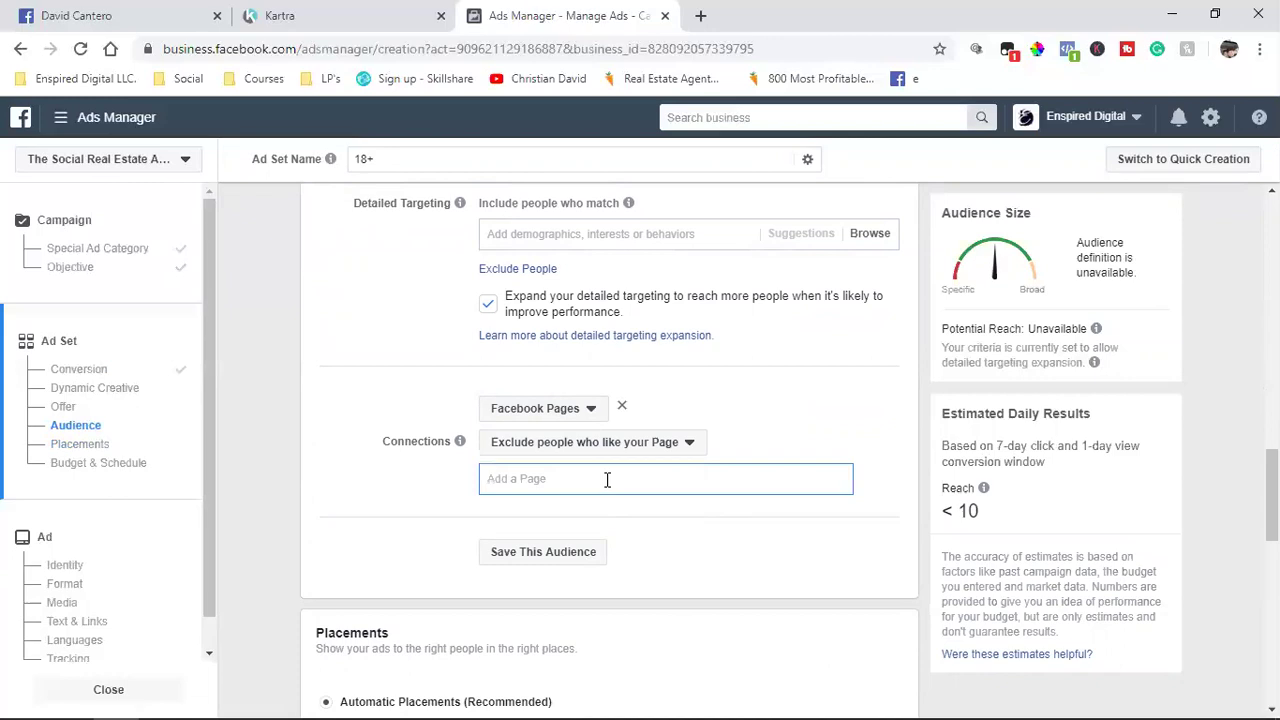
{"action": "type", "text": "en"}
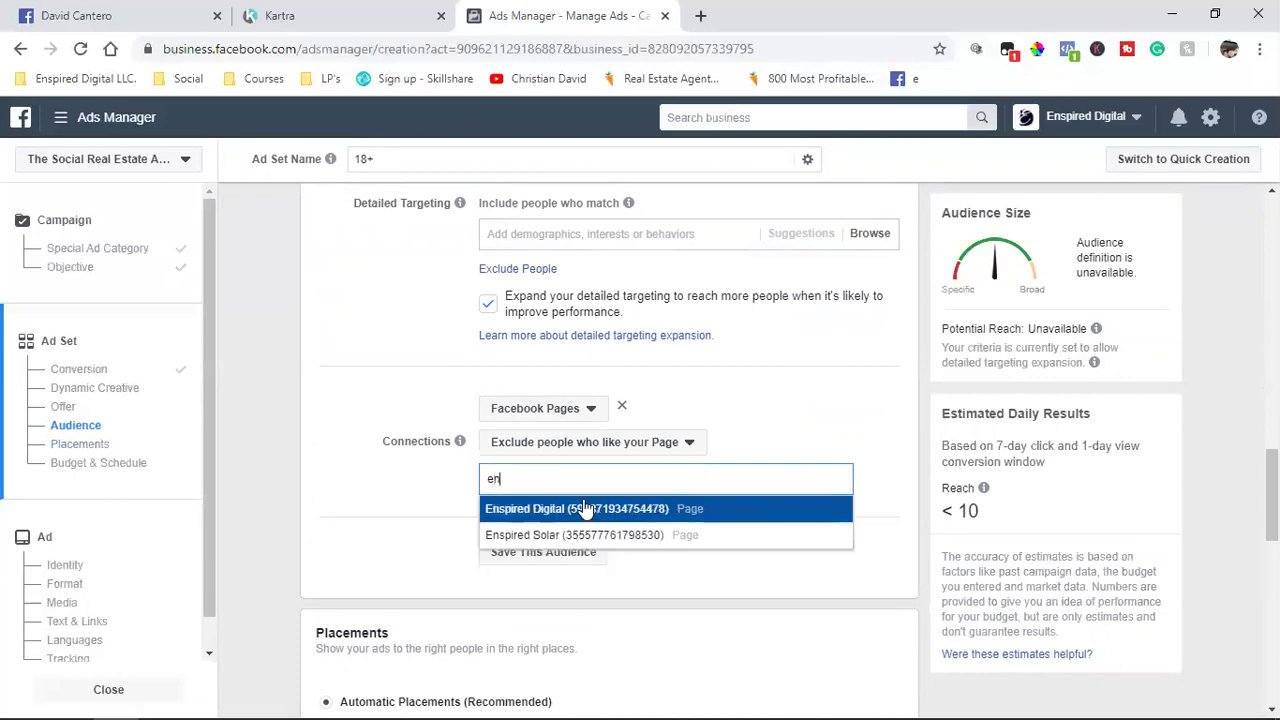
{"action": "key", "text": "Return"}
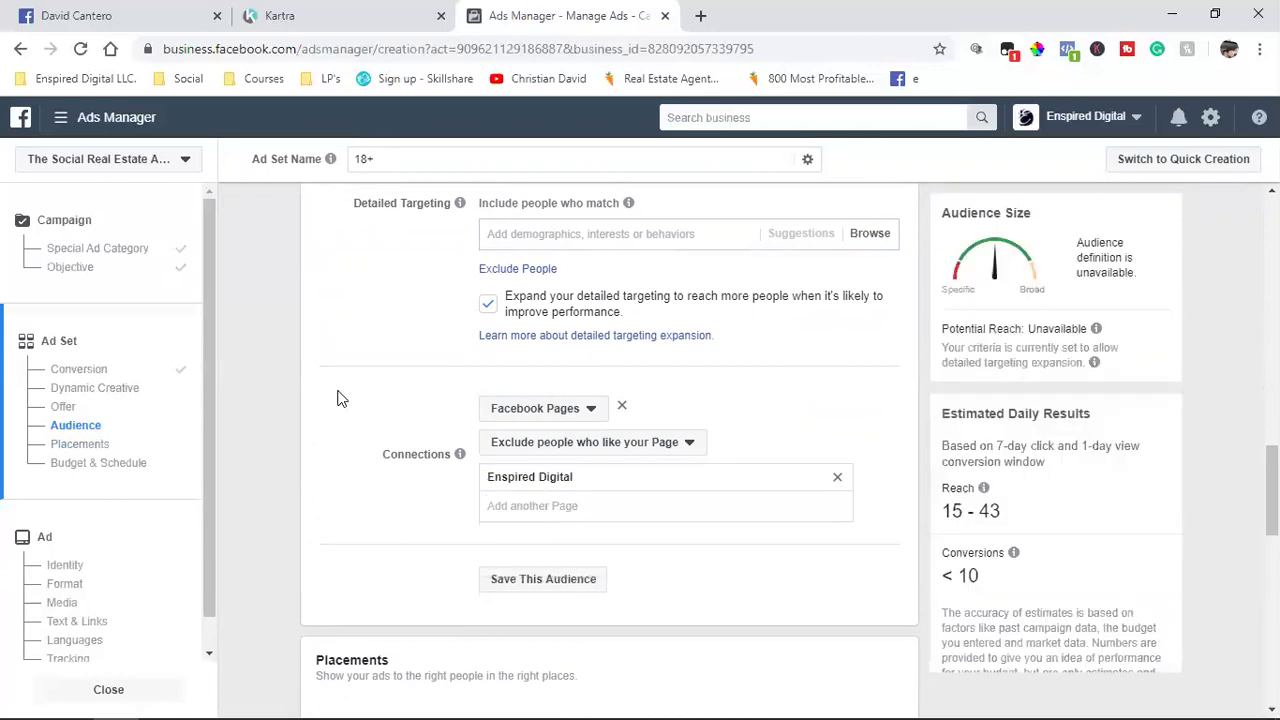
{"action": "scroll", "coordinate": [337, 398], "scroll_direction": "down", "scroll_amount": 4}
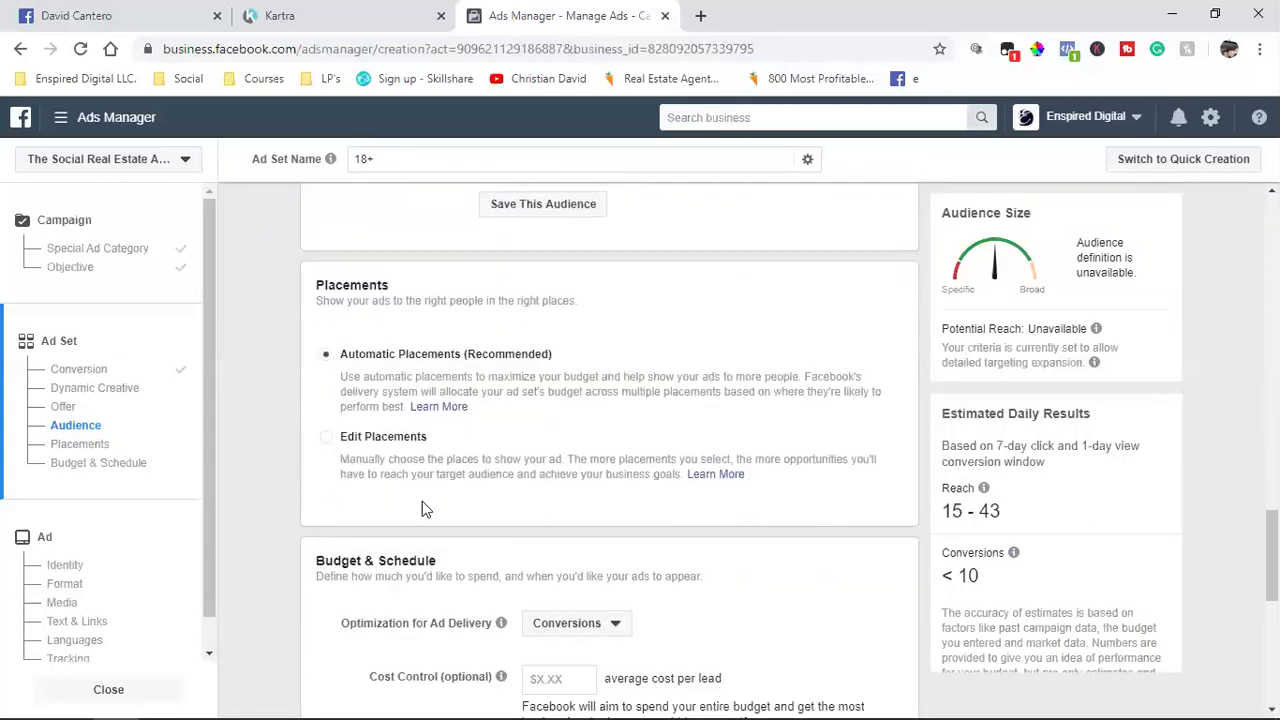
{"action": "scroll", "coordinate": [422, 501], "scroll_direction": "down", "scroll_amount": 3}
{"action": "scroll", "coordinate": [422, 501], "scroll_direction": "up", "scroll_amount": 10}
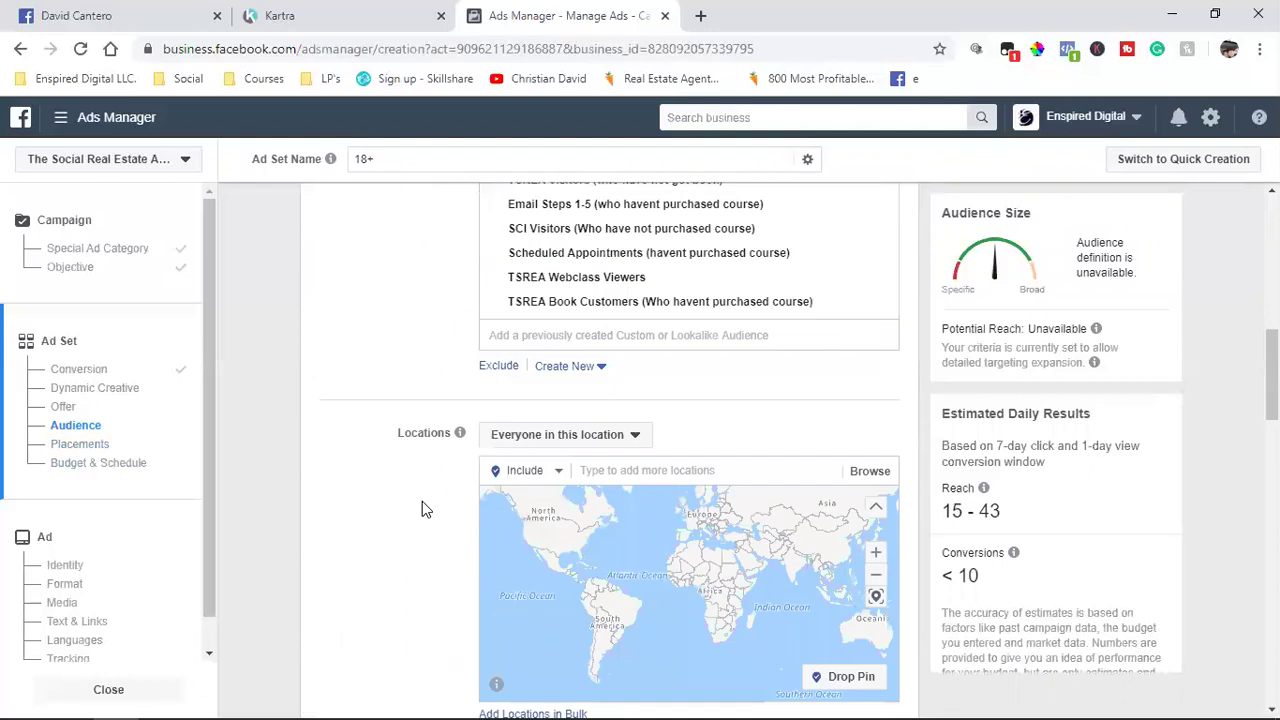
{"action": "scroll", "coordinate": [422, 501], "scroll_direction": "down", "scroll_amount": 1}
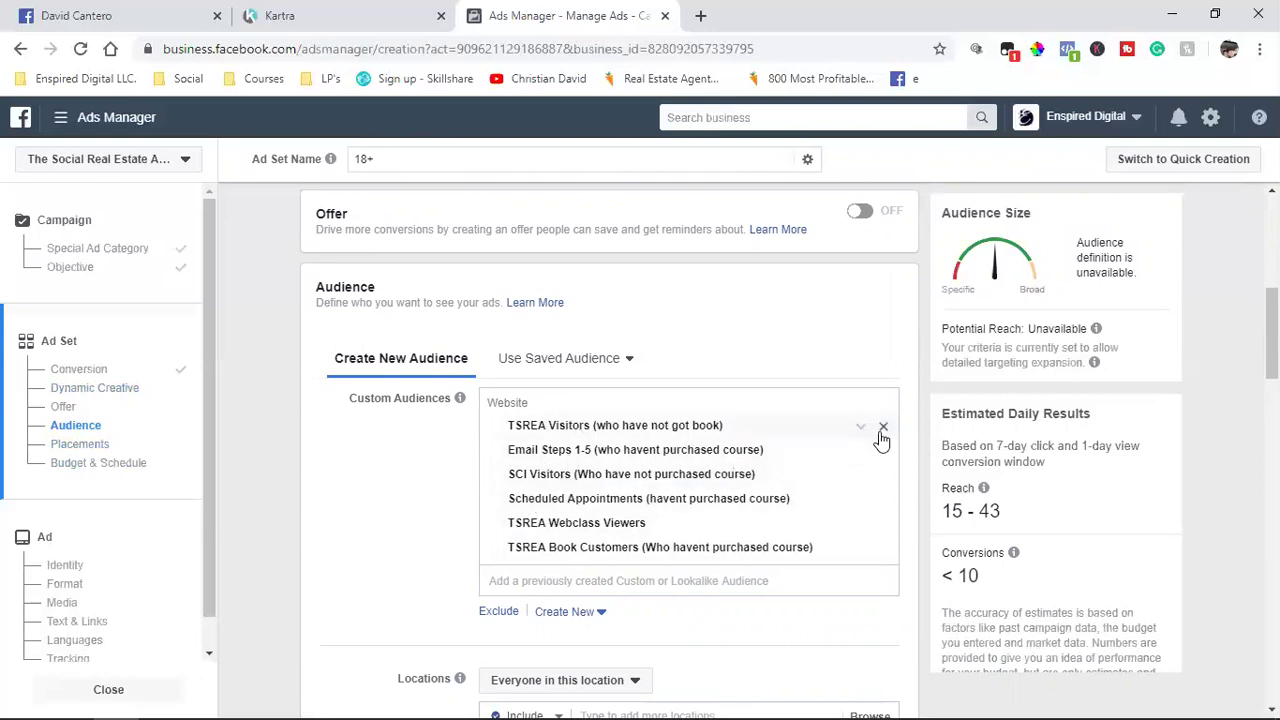
Step: Add SCI Customers as an excluded custom audience
{"action": "left_click", "coordinate": [487, 611]}
{"action": "scroll", "coordinate": [434, 571], "scroll_direction": "down", "scroll_amount": 1}
{"action": "left_click", "coordinate": [555, 568]}
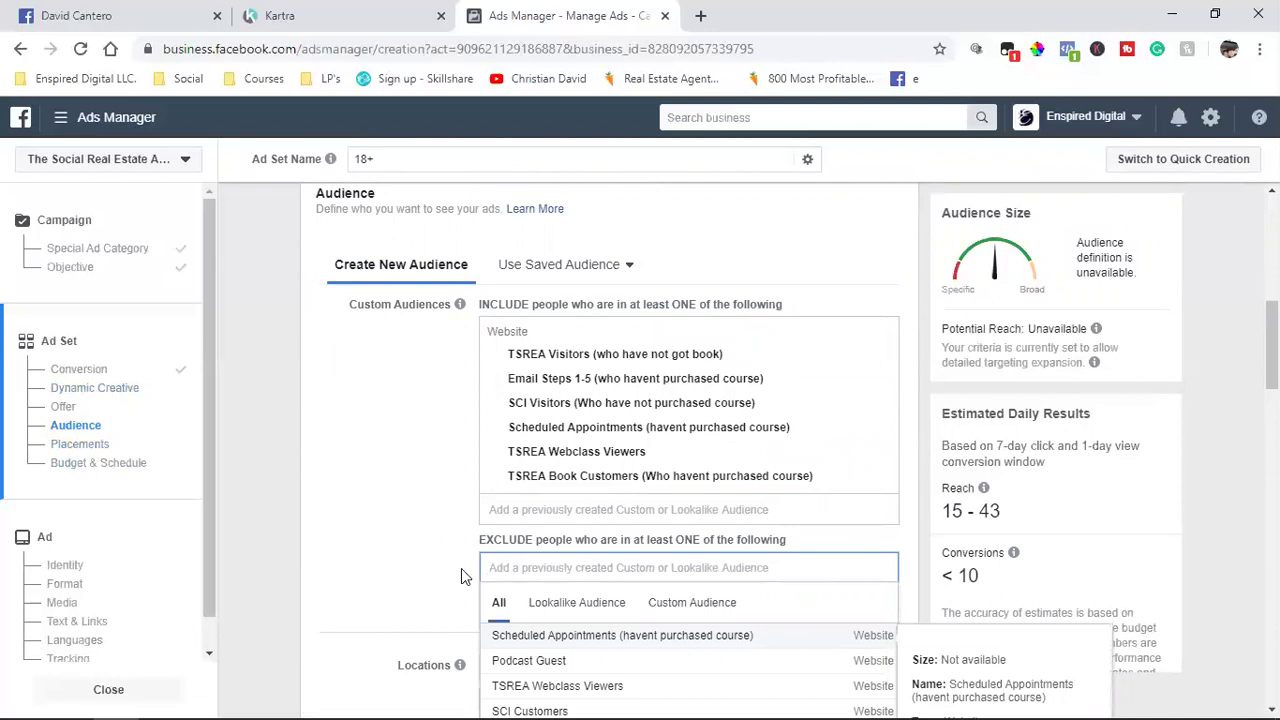
{"action": "scroll", "coordinate": [461, 568], "scroll_direction": "down", "scroll_amount": 1}
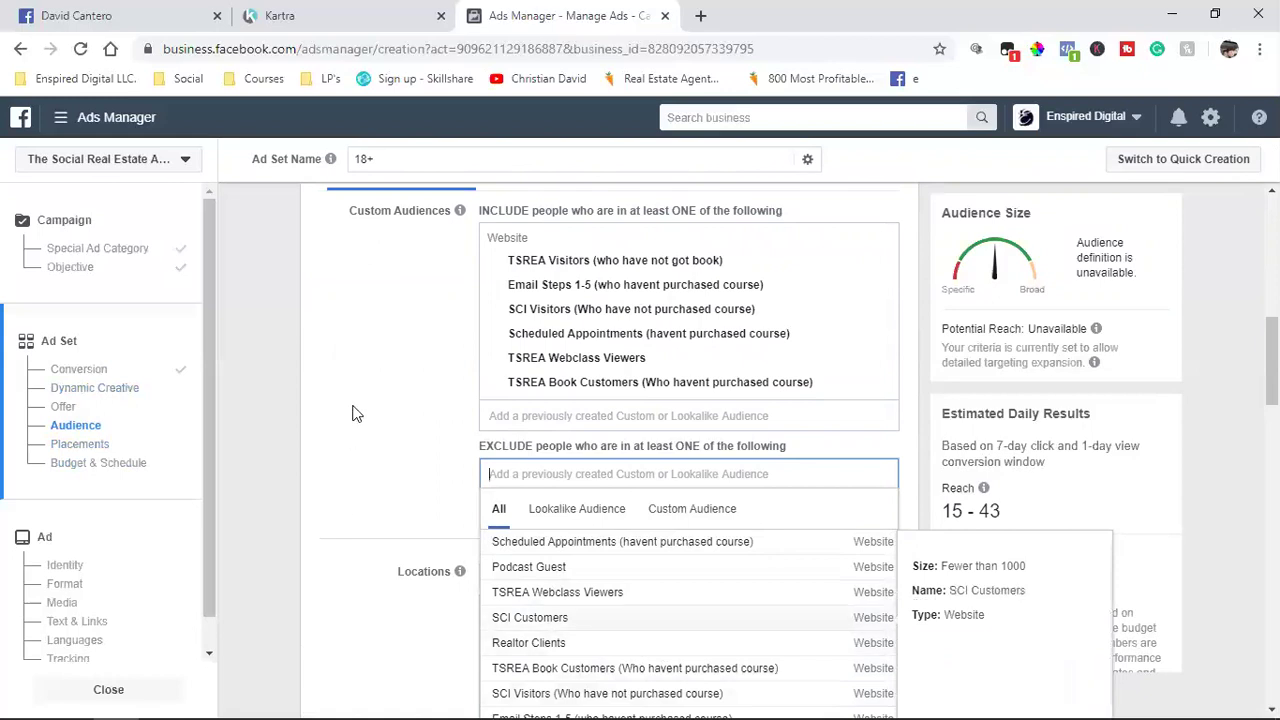
{"action": "left_click", "coordinate": [418, 356]}
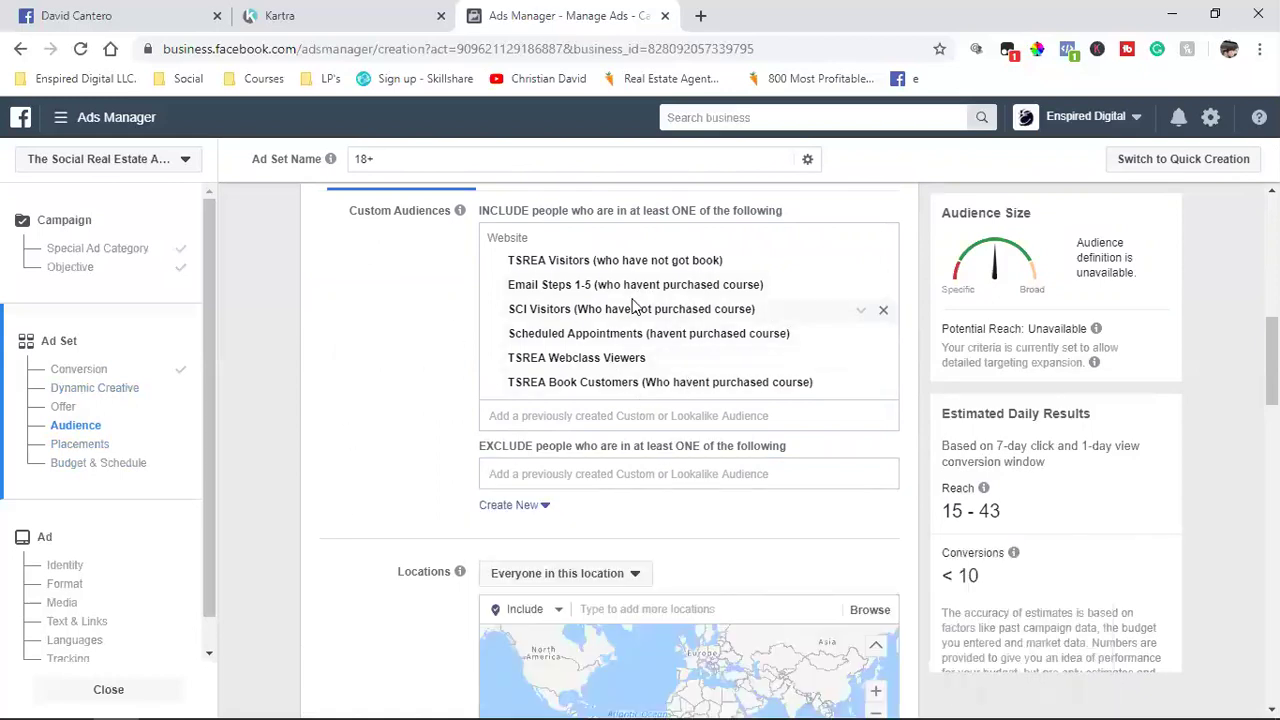
{"action": "left_click", "coordinate": [581, 476]}
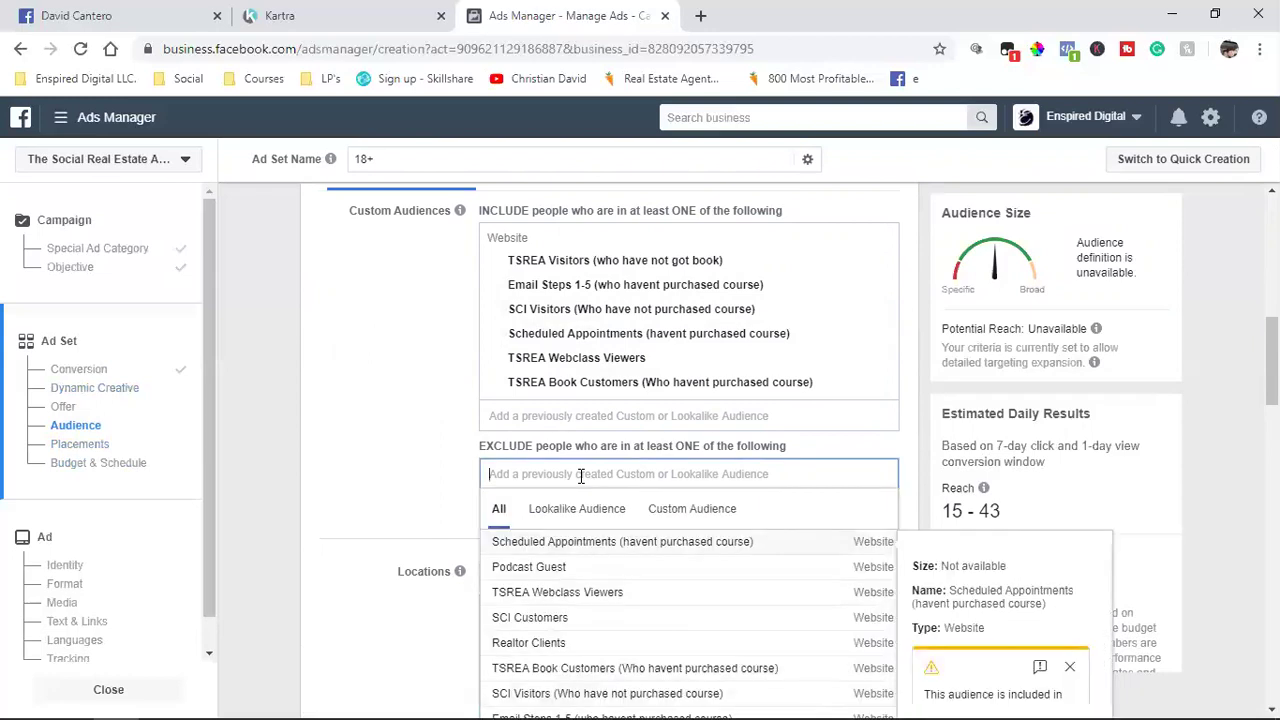
{"action": "left_click", "coordinate": [533, 626]}
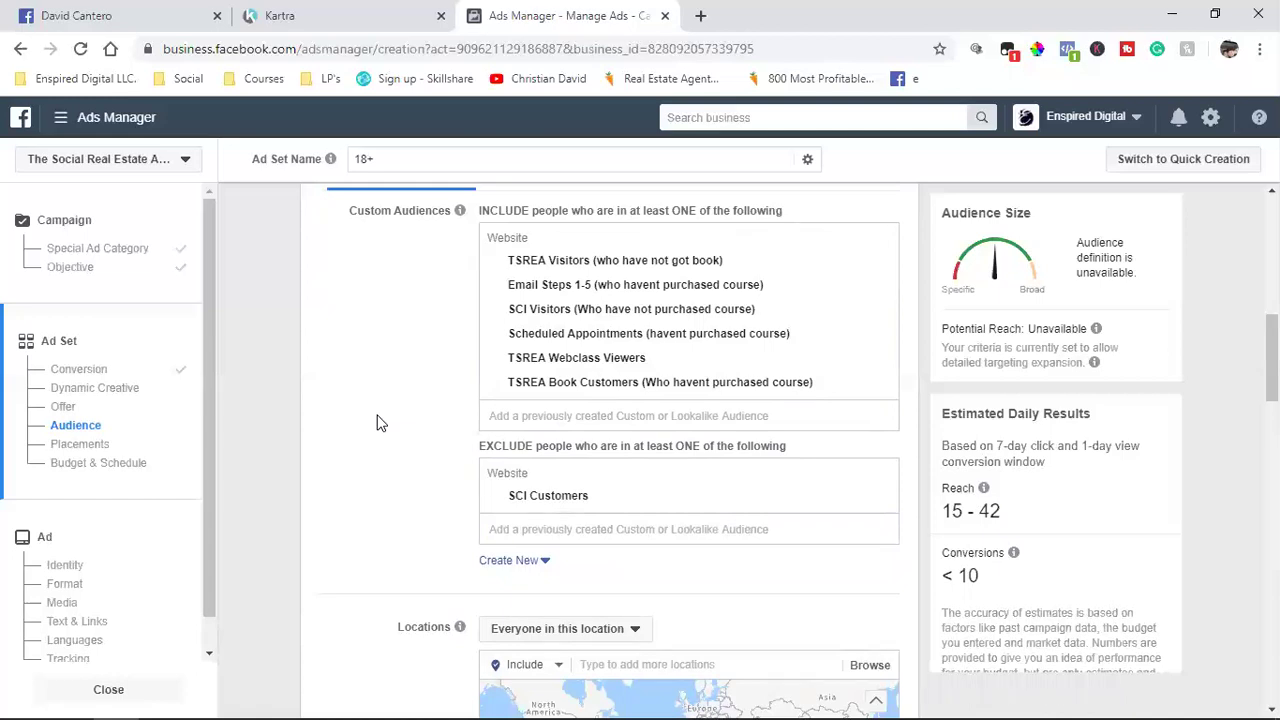
{"action": "scroll", "coordinate": [378, 447], "scroll_direction": "up", "scroll_amount": 2}
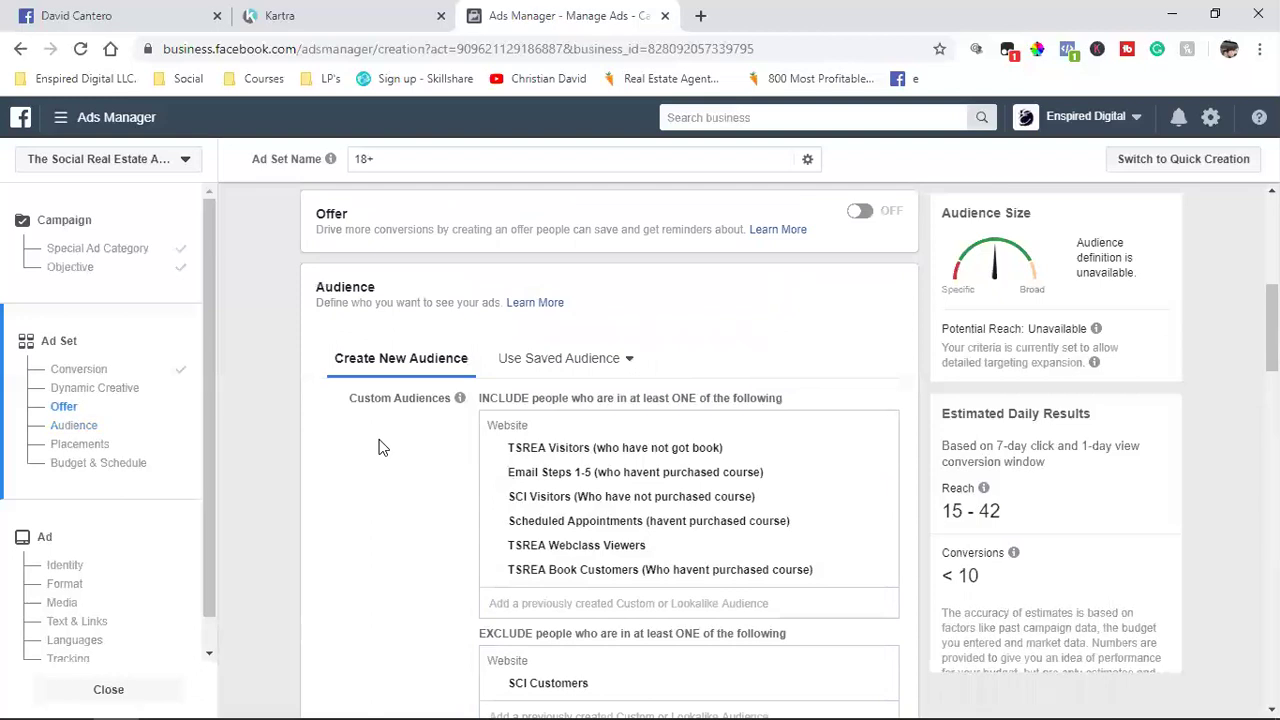